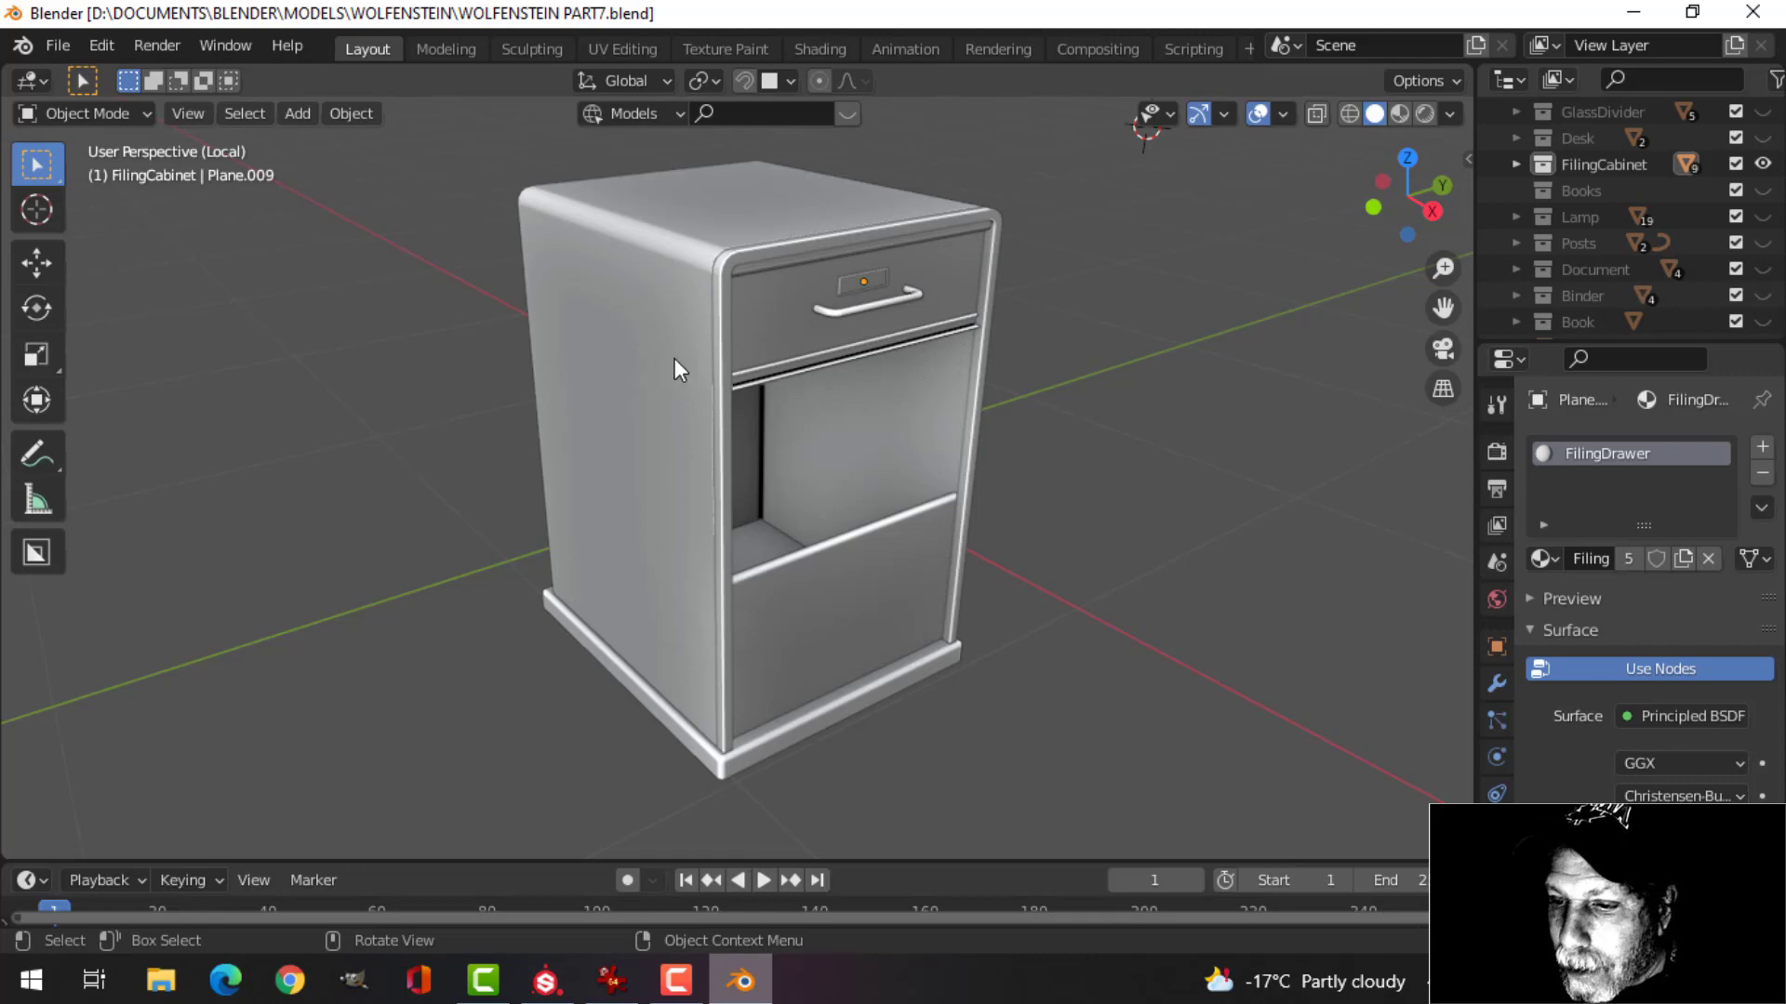
Switch to Substance Painter, rename the Wood folder as WoodWolfenstein and create a smart material from it.
left_click(546, 980)
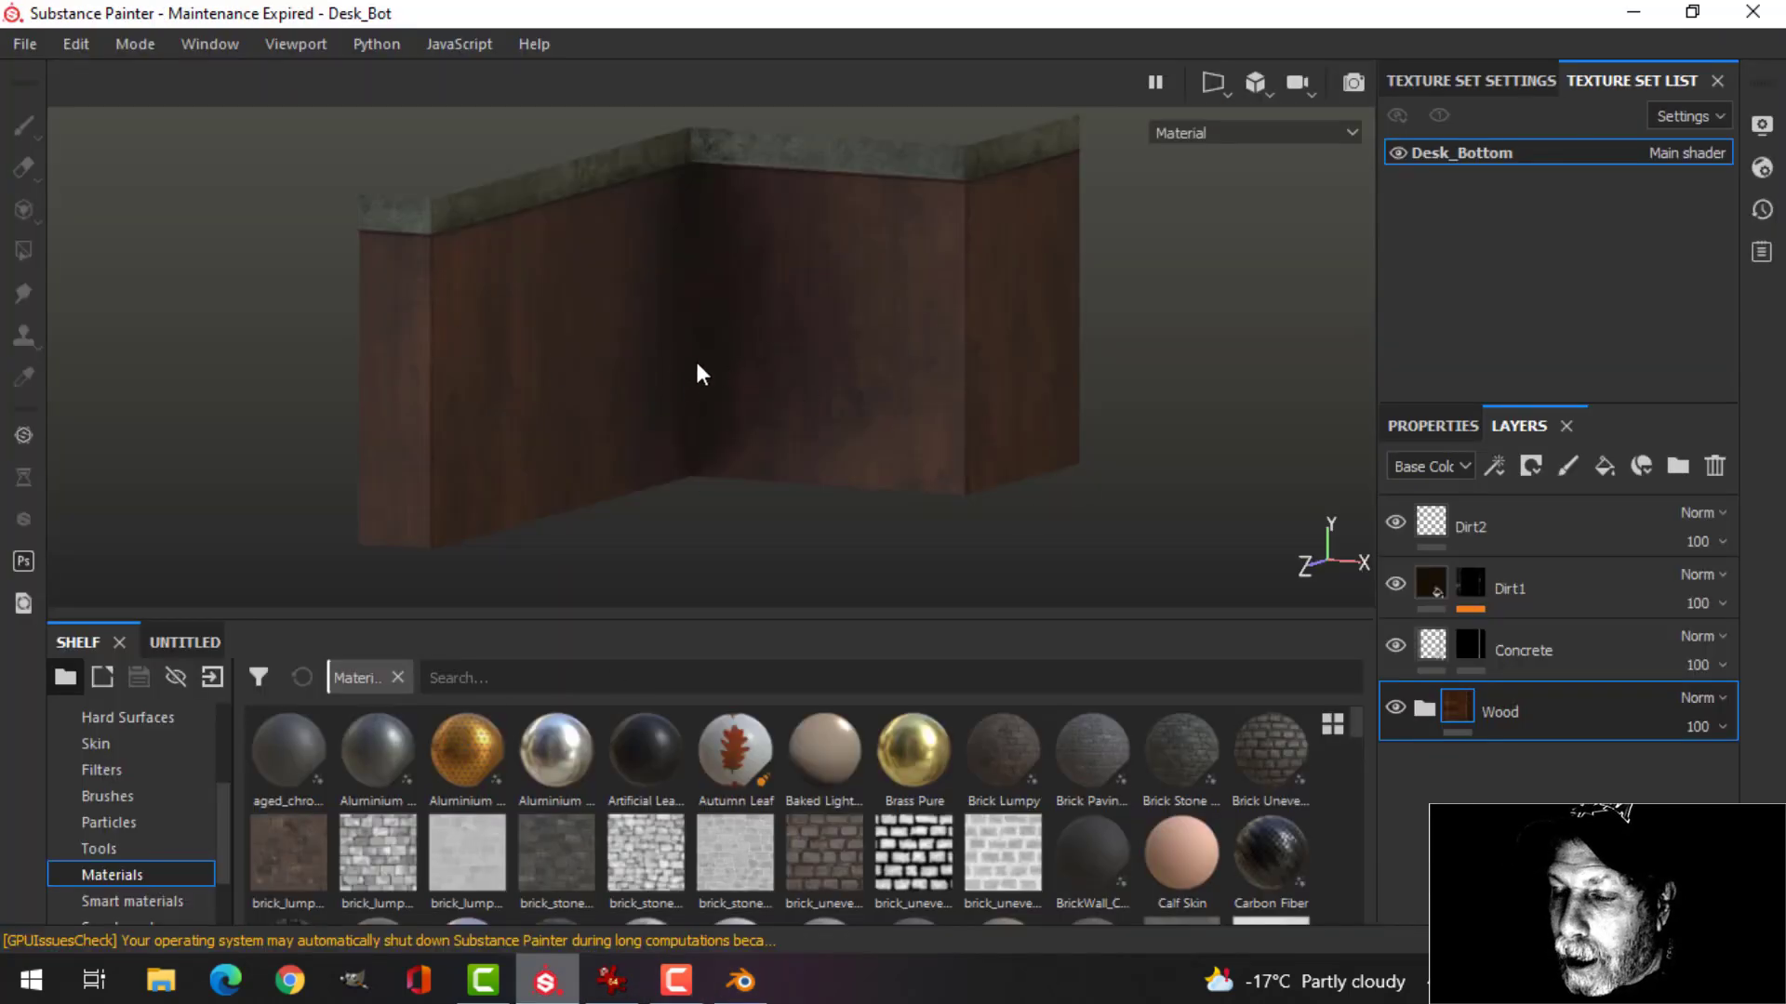
double_click(1505, 711)
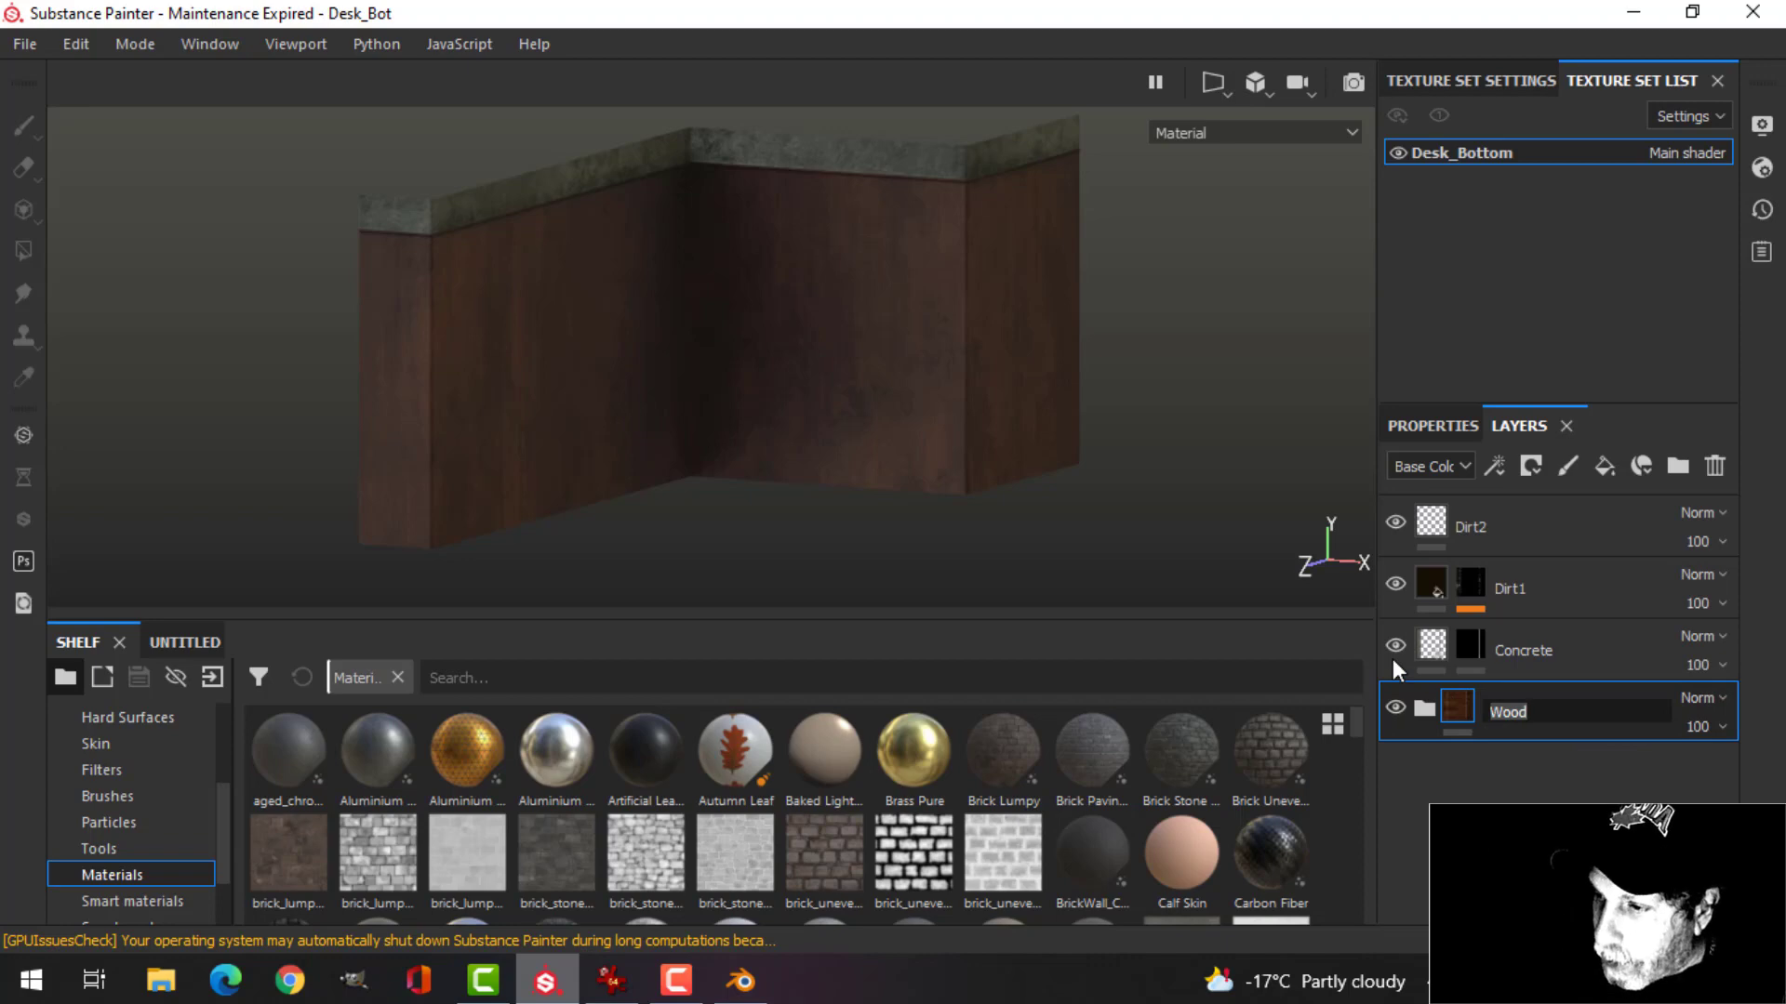
type("Wood")
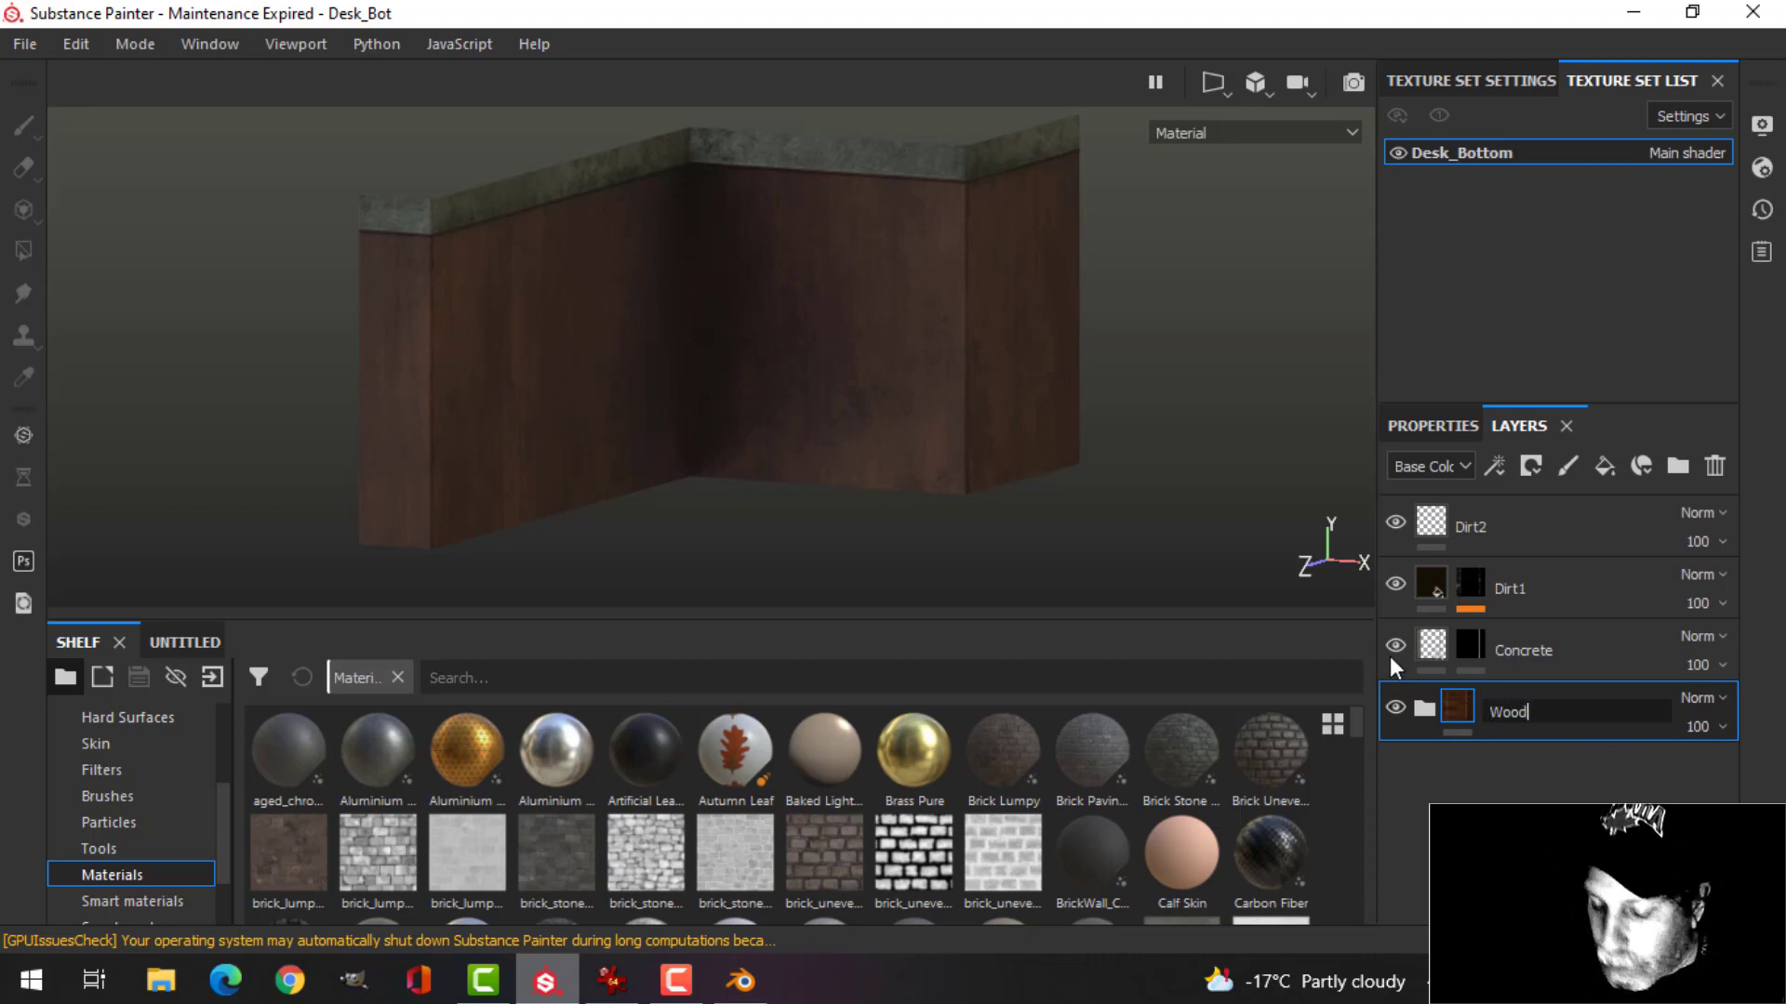
type("Wolfe")
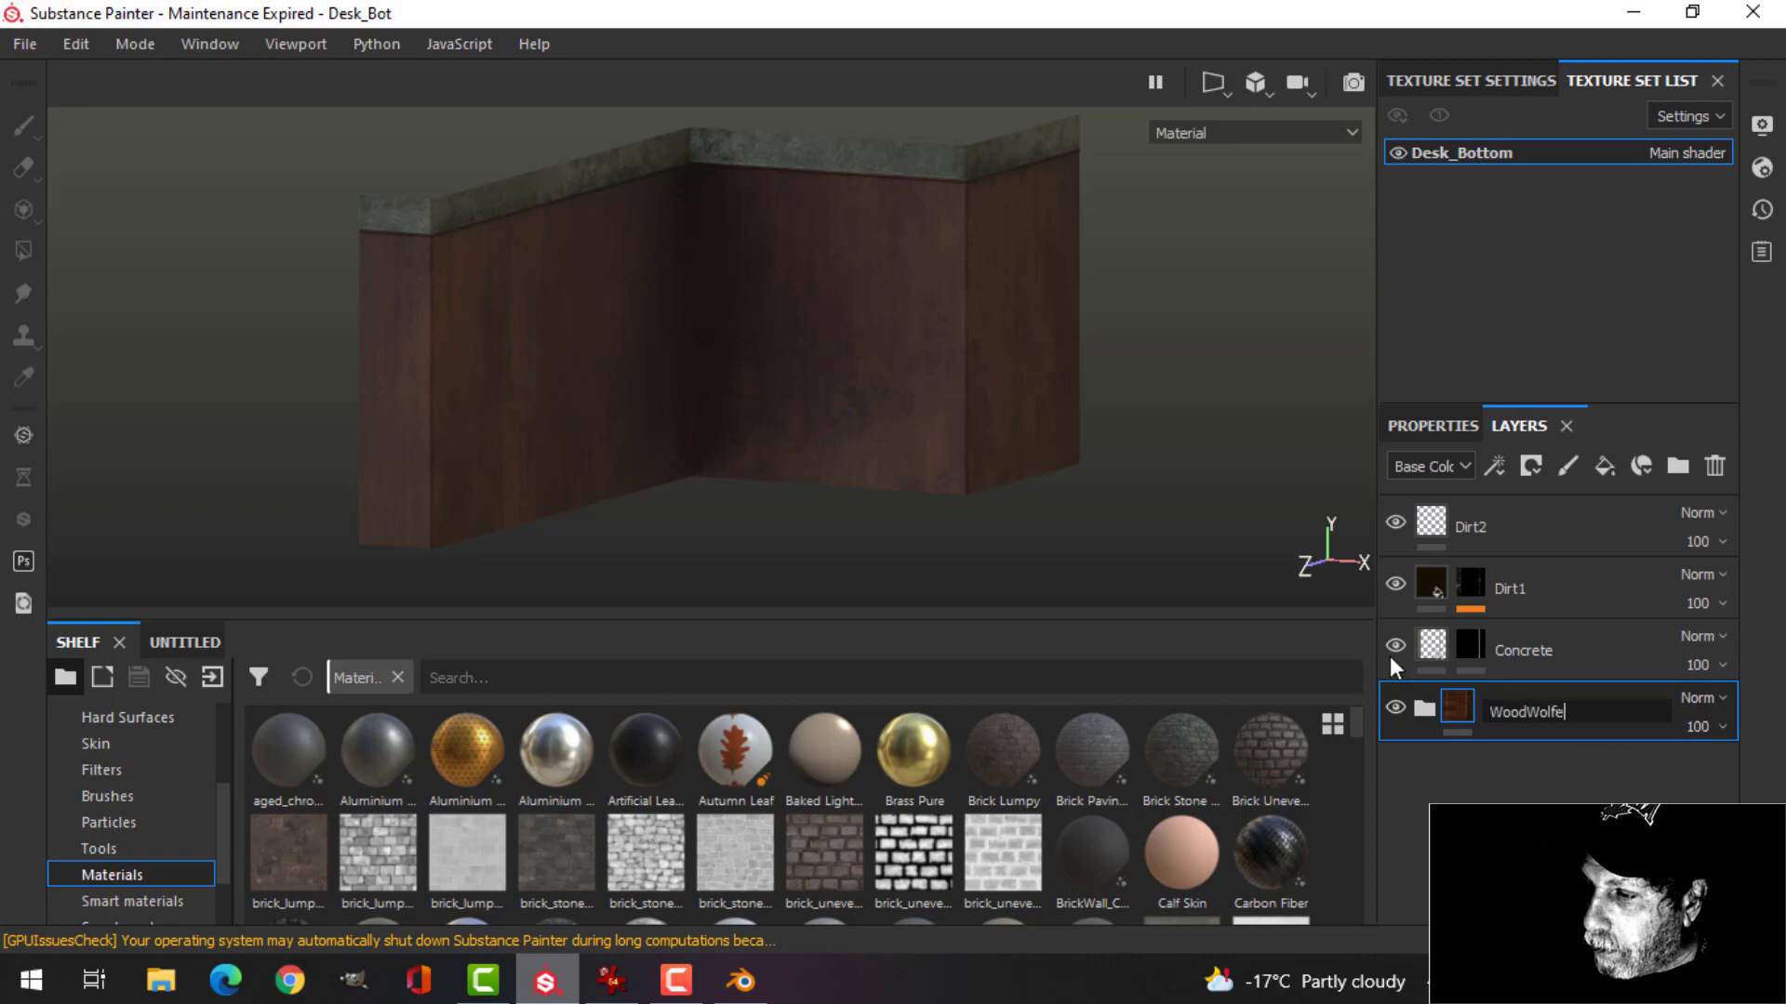
type("nstein")
key("Return")
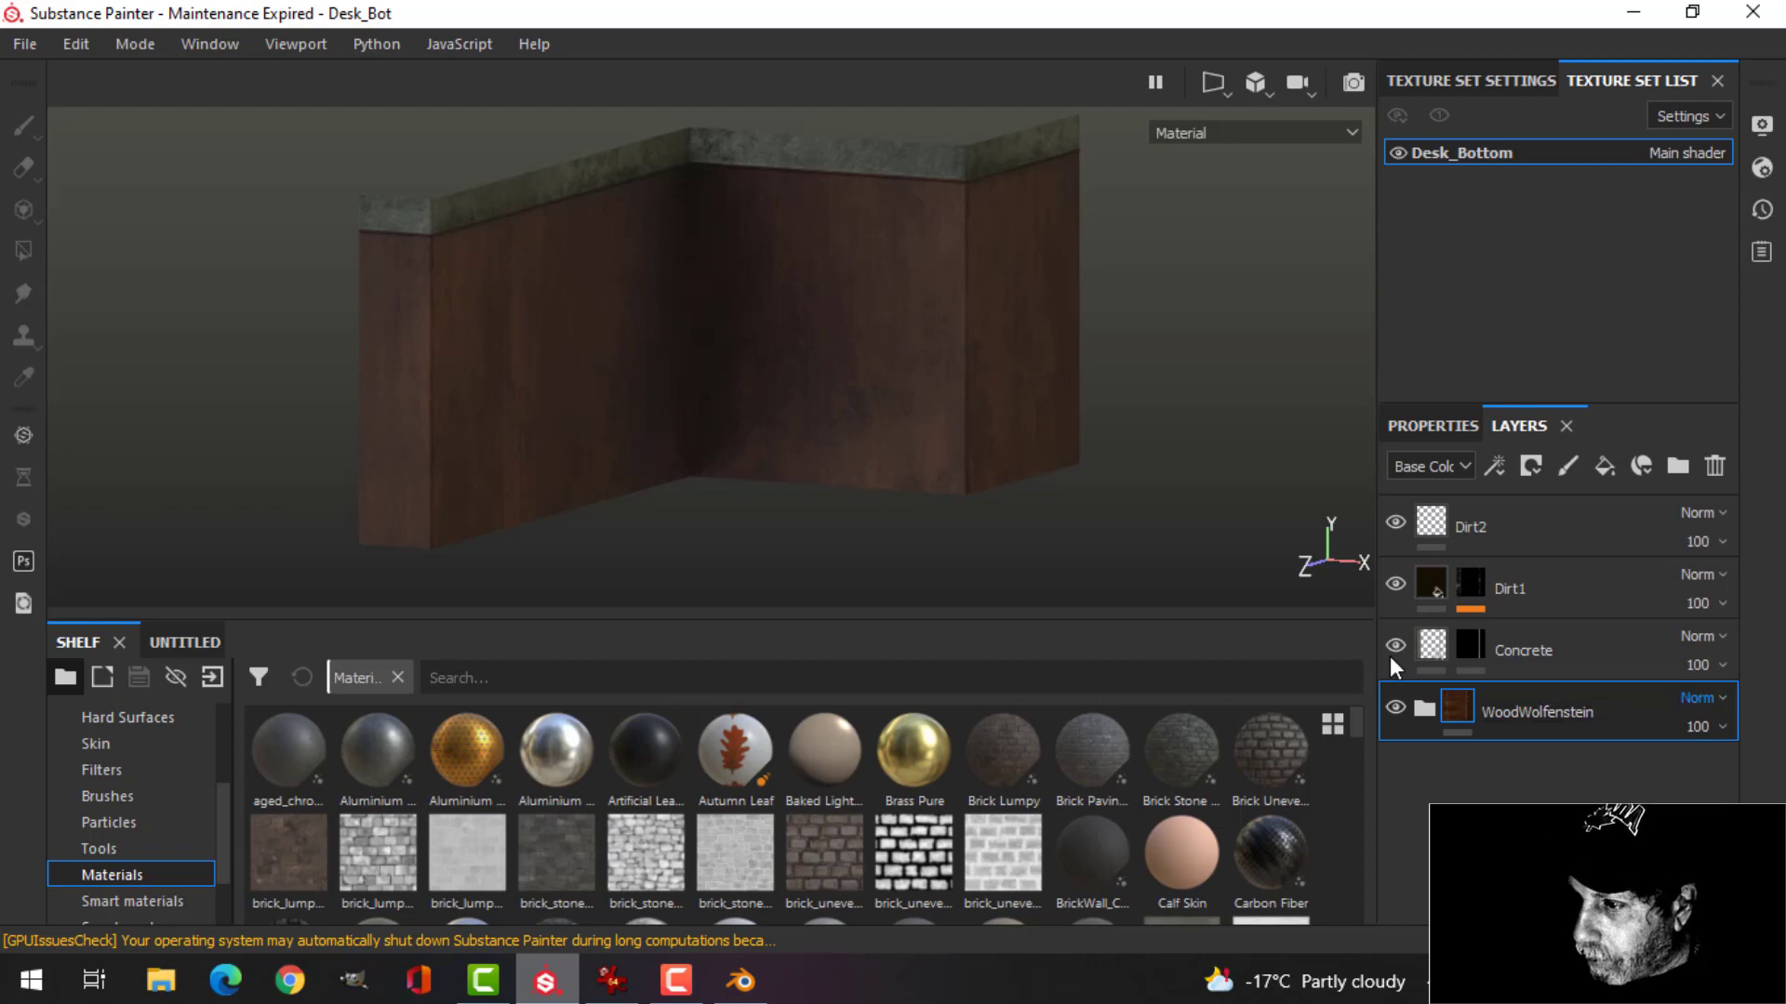
right_click(1514, 716)
left_click(1260, 747)
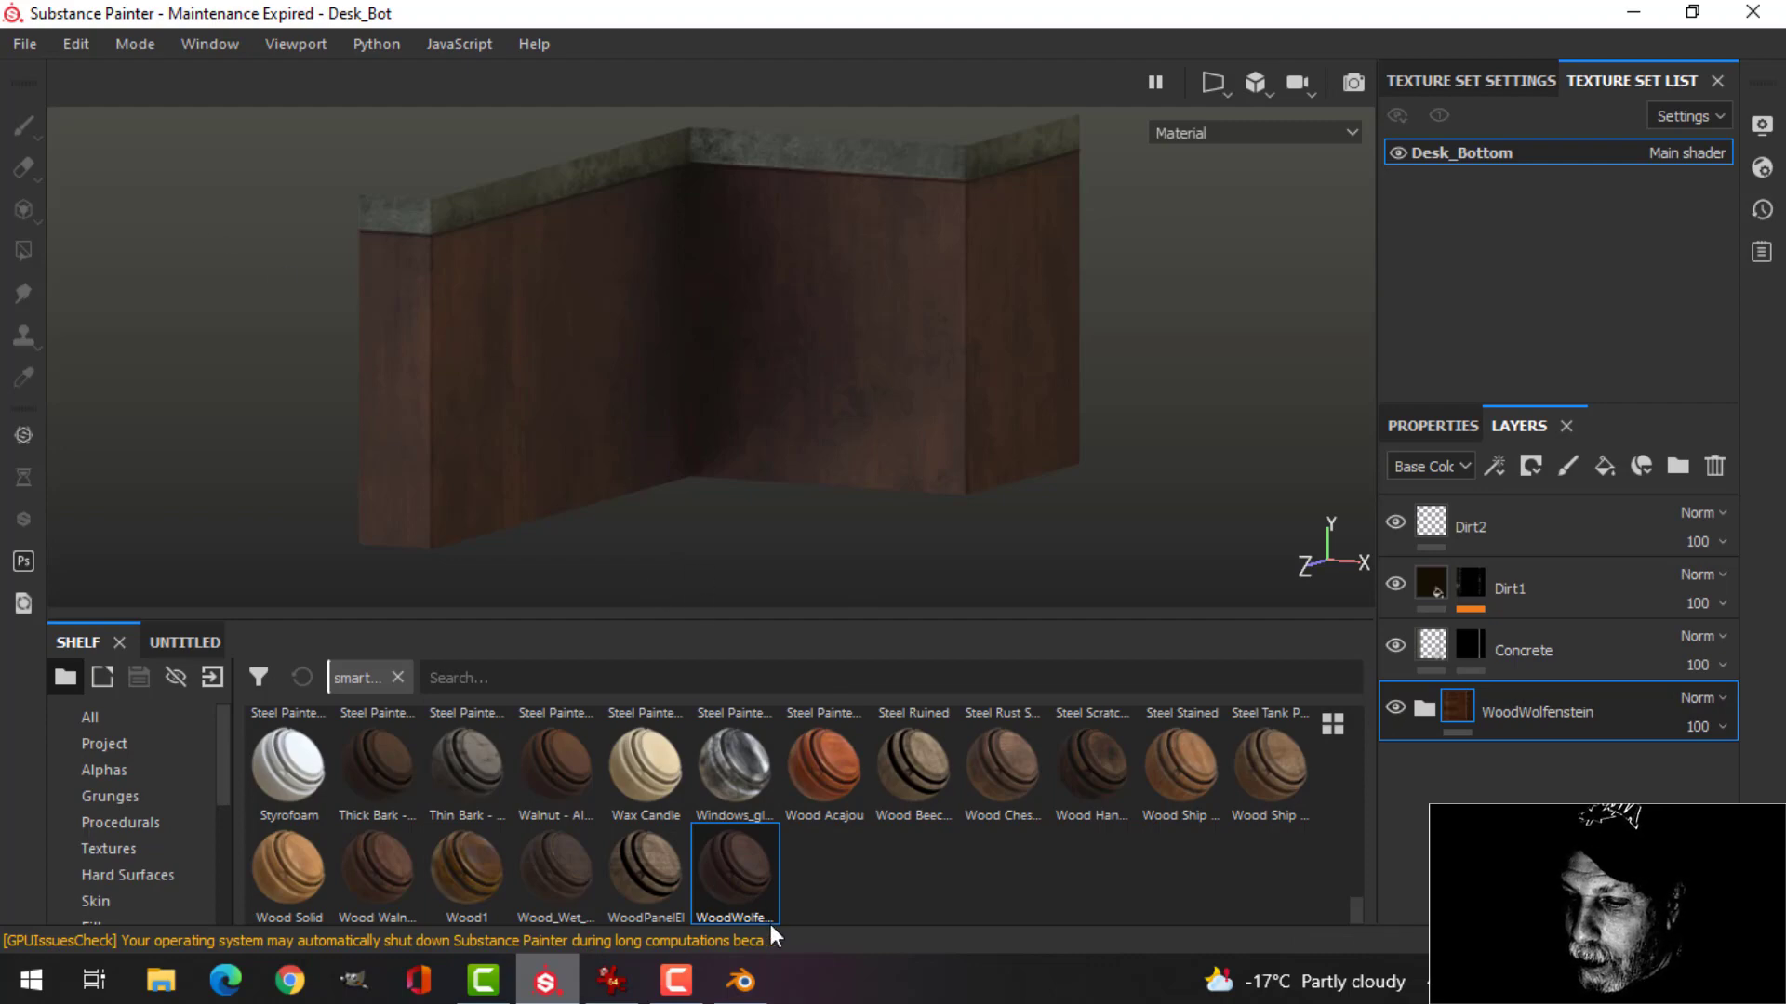
Start a new project with a document resolution of 2048 and the OpenGL normal map format.
left_click(740, 980)
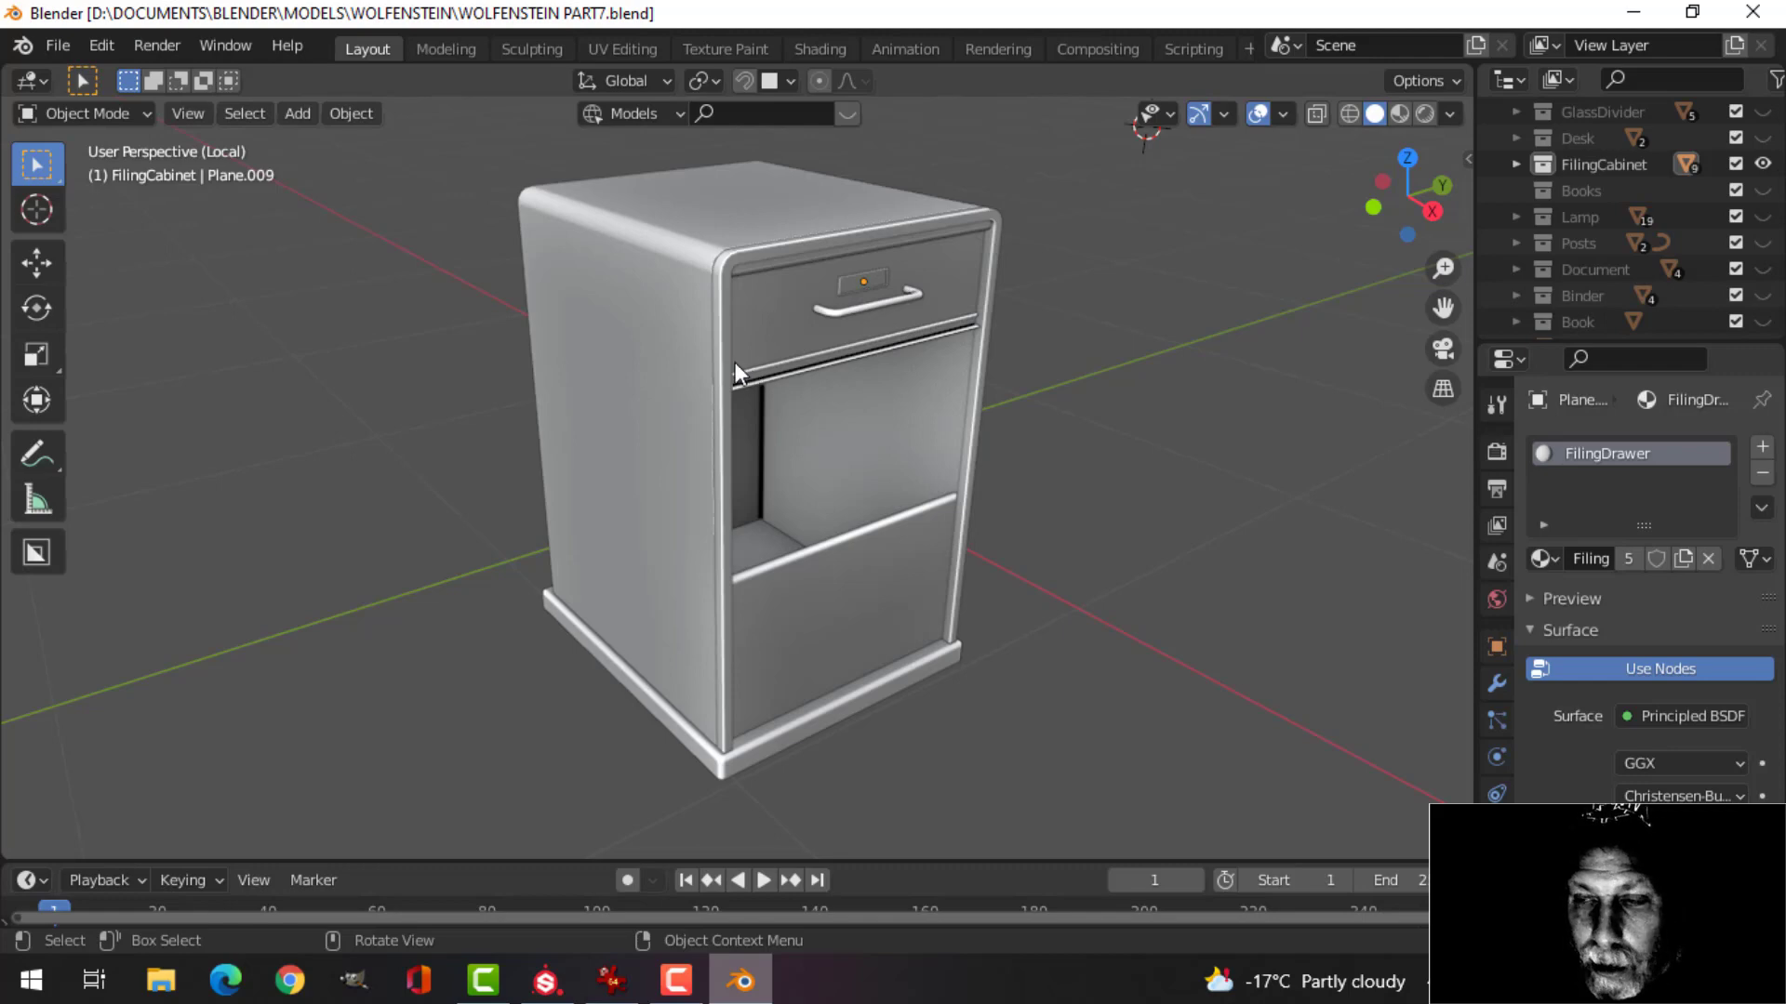
left_click(546, 981)
left_click(28, 41)
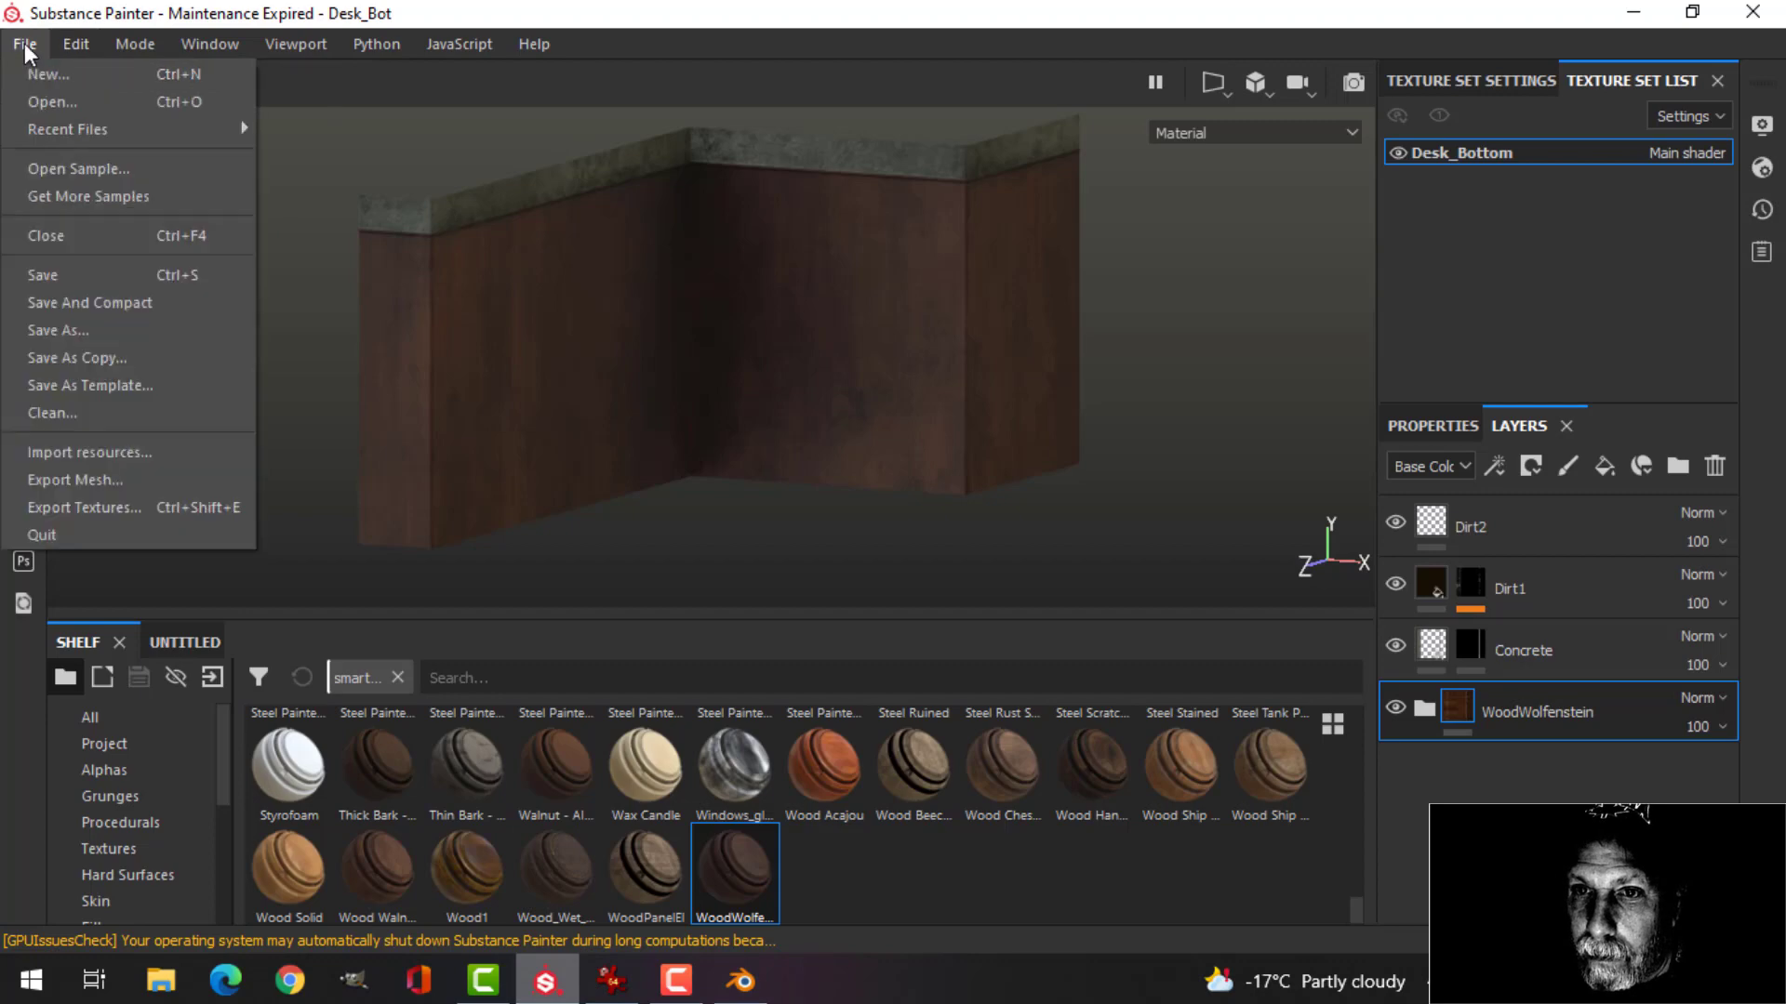
left_click(37, 69)
left_click(746, 199)
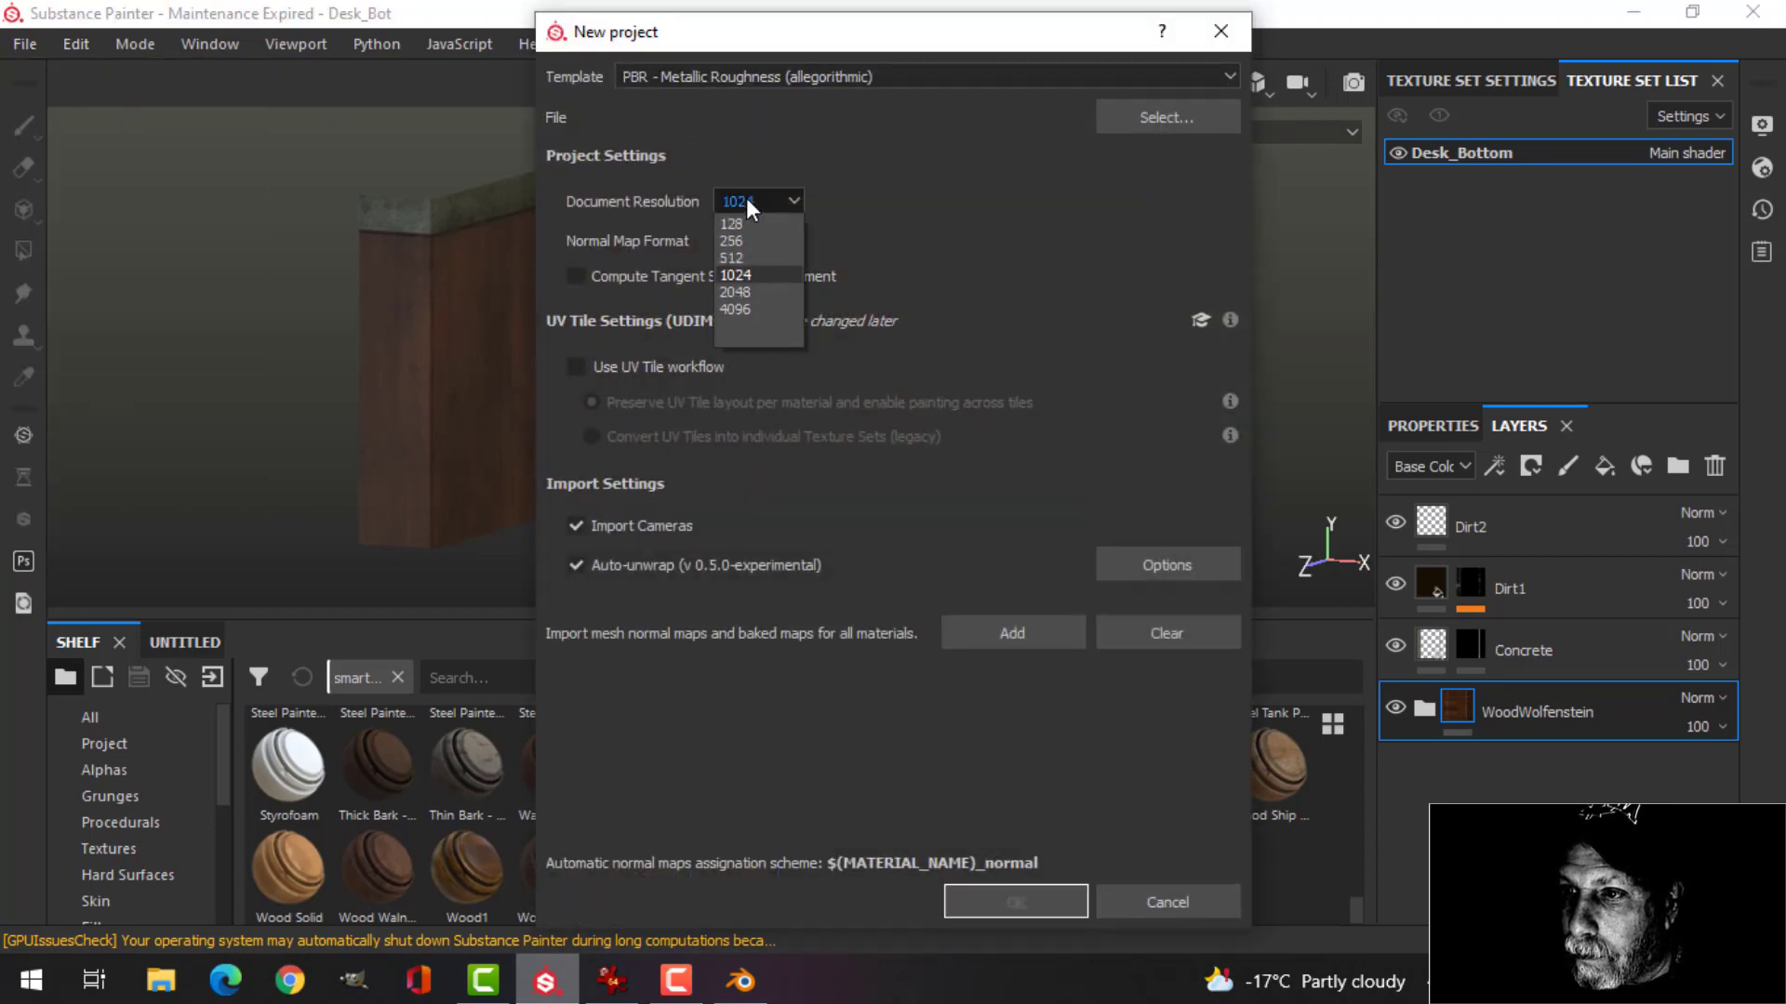
left_click(739, 290)
left_click(755, 238)
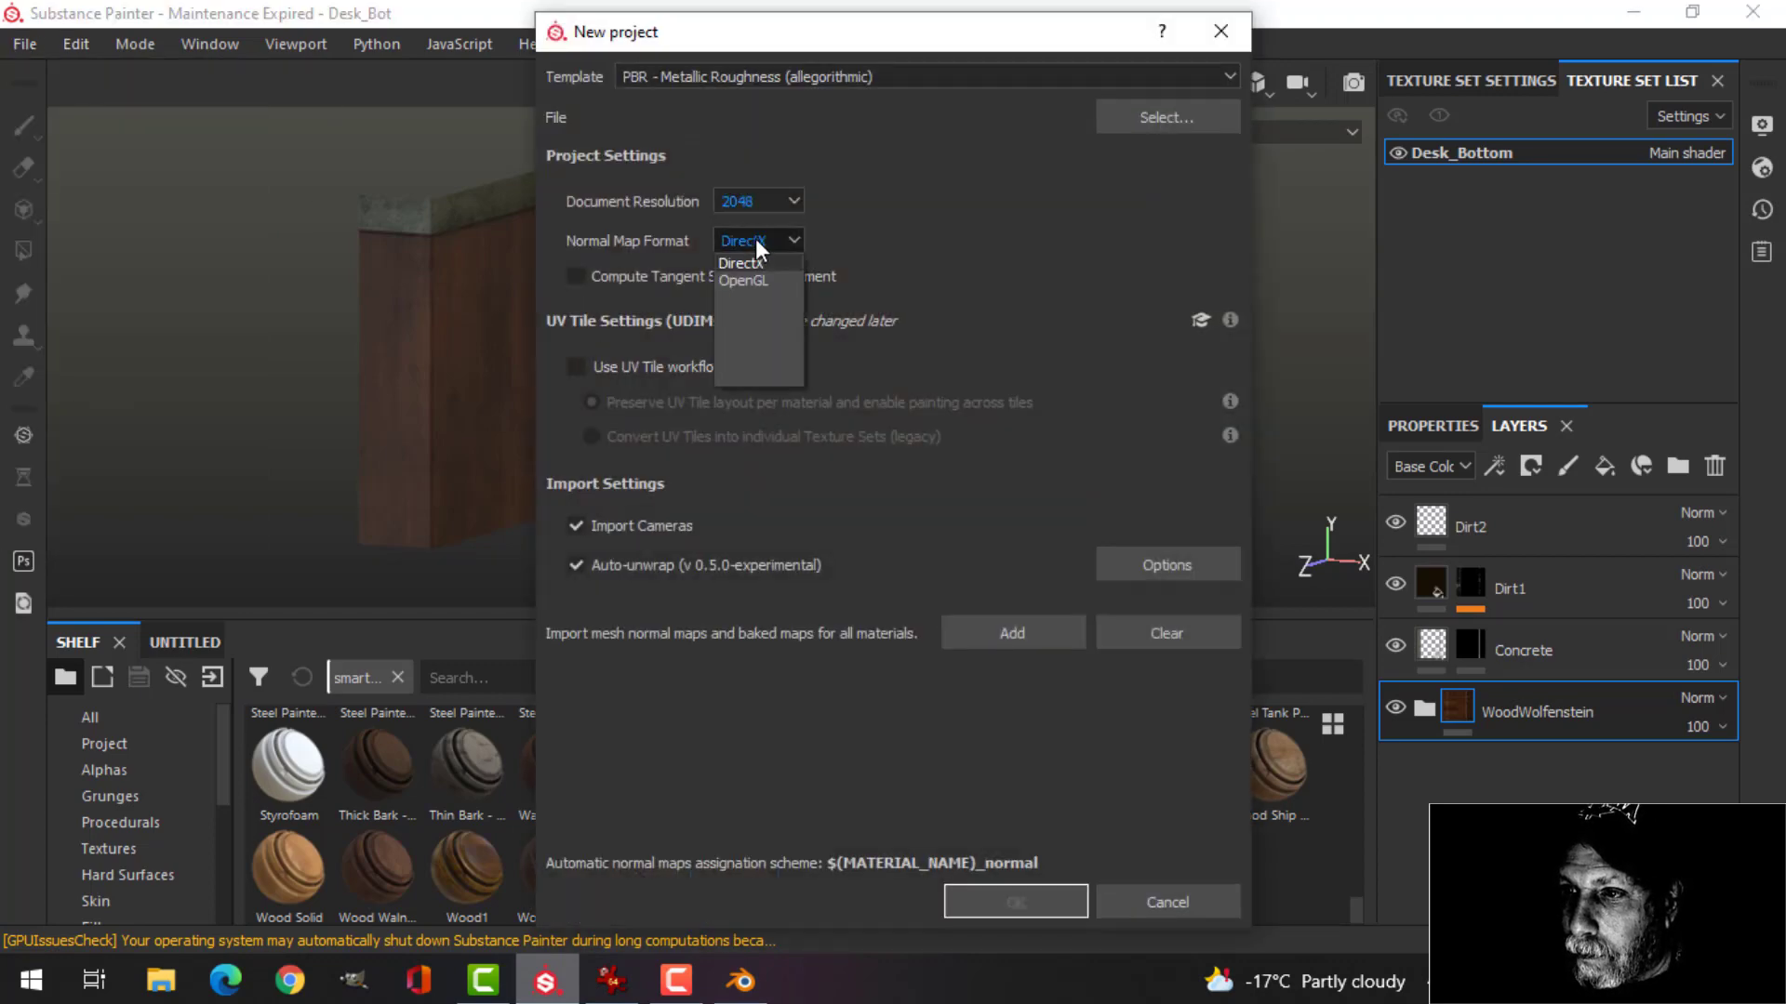
left_click(756, 279)
Use FILING_TEST.fbx from the EXPORT WOLFENSTEIN folder as the mesh file and create the project.
left_click(1179, 119)
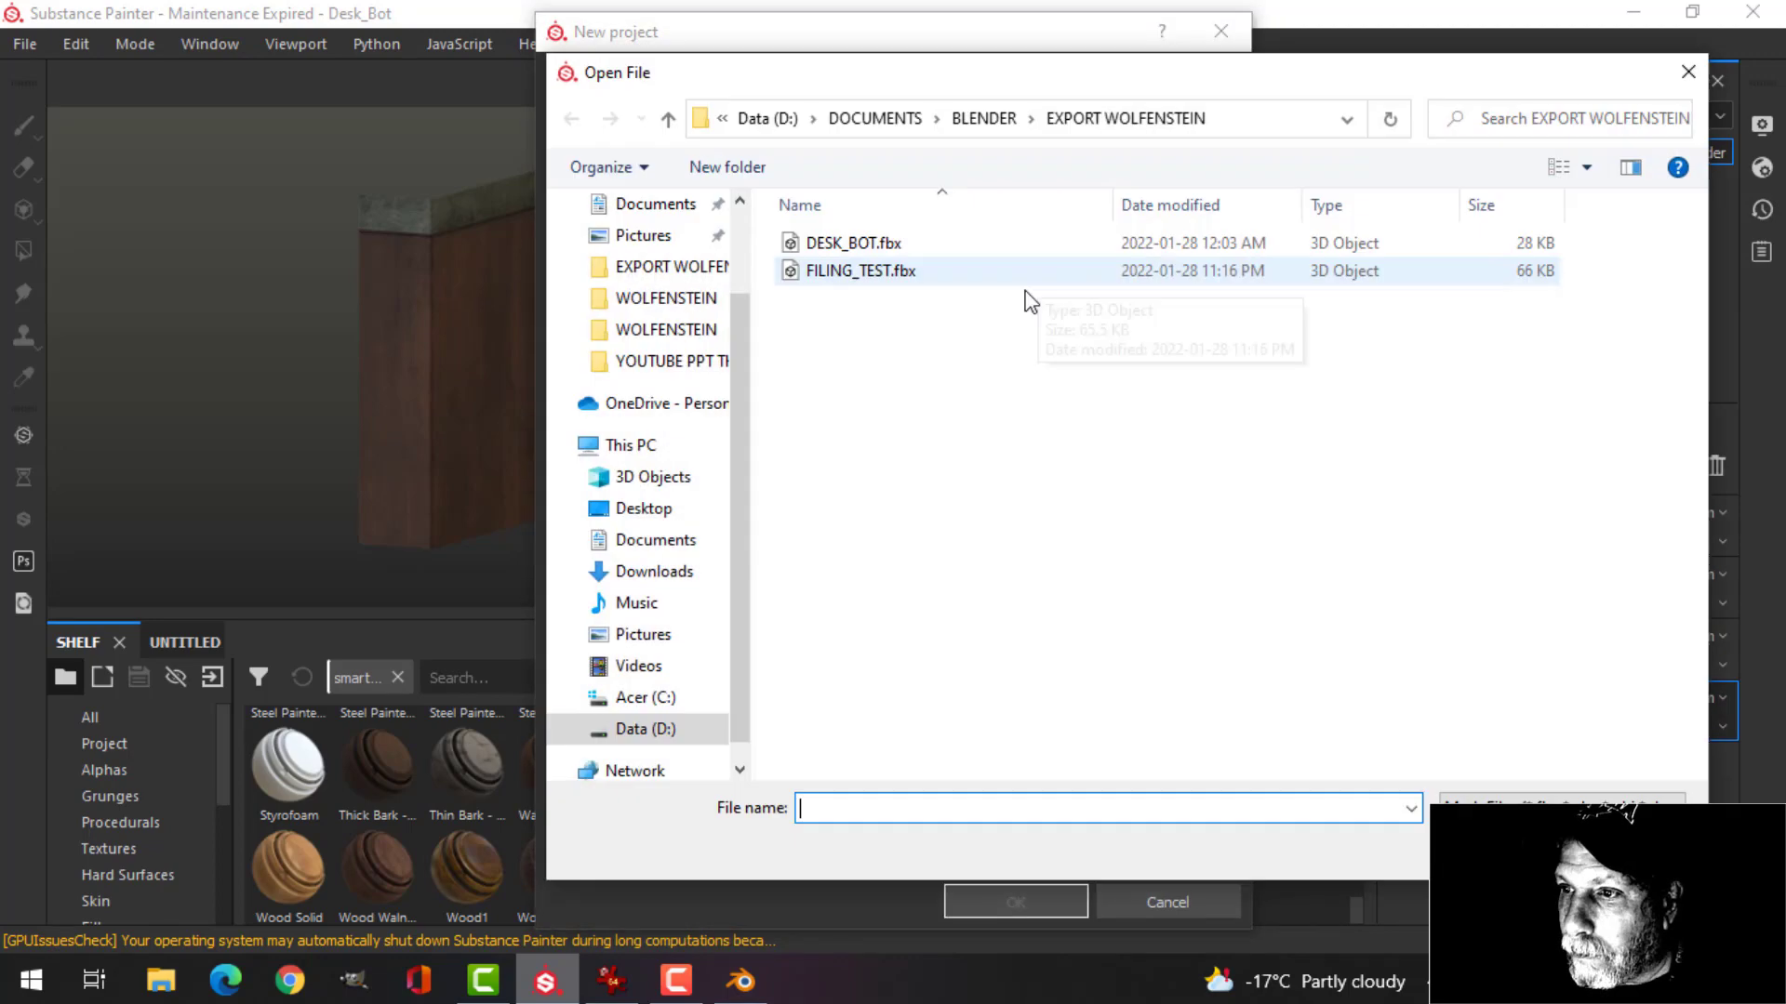
left_click(885, 279)
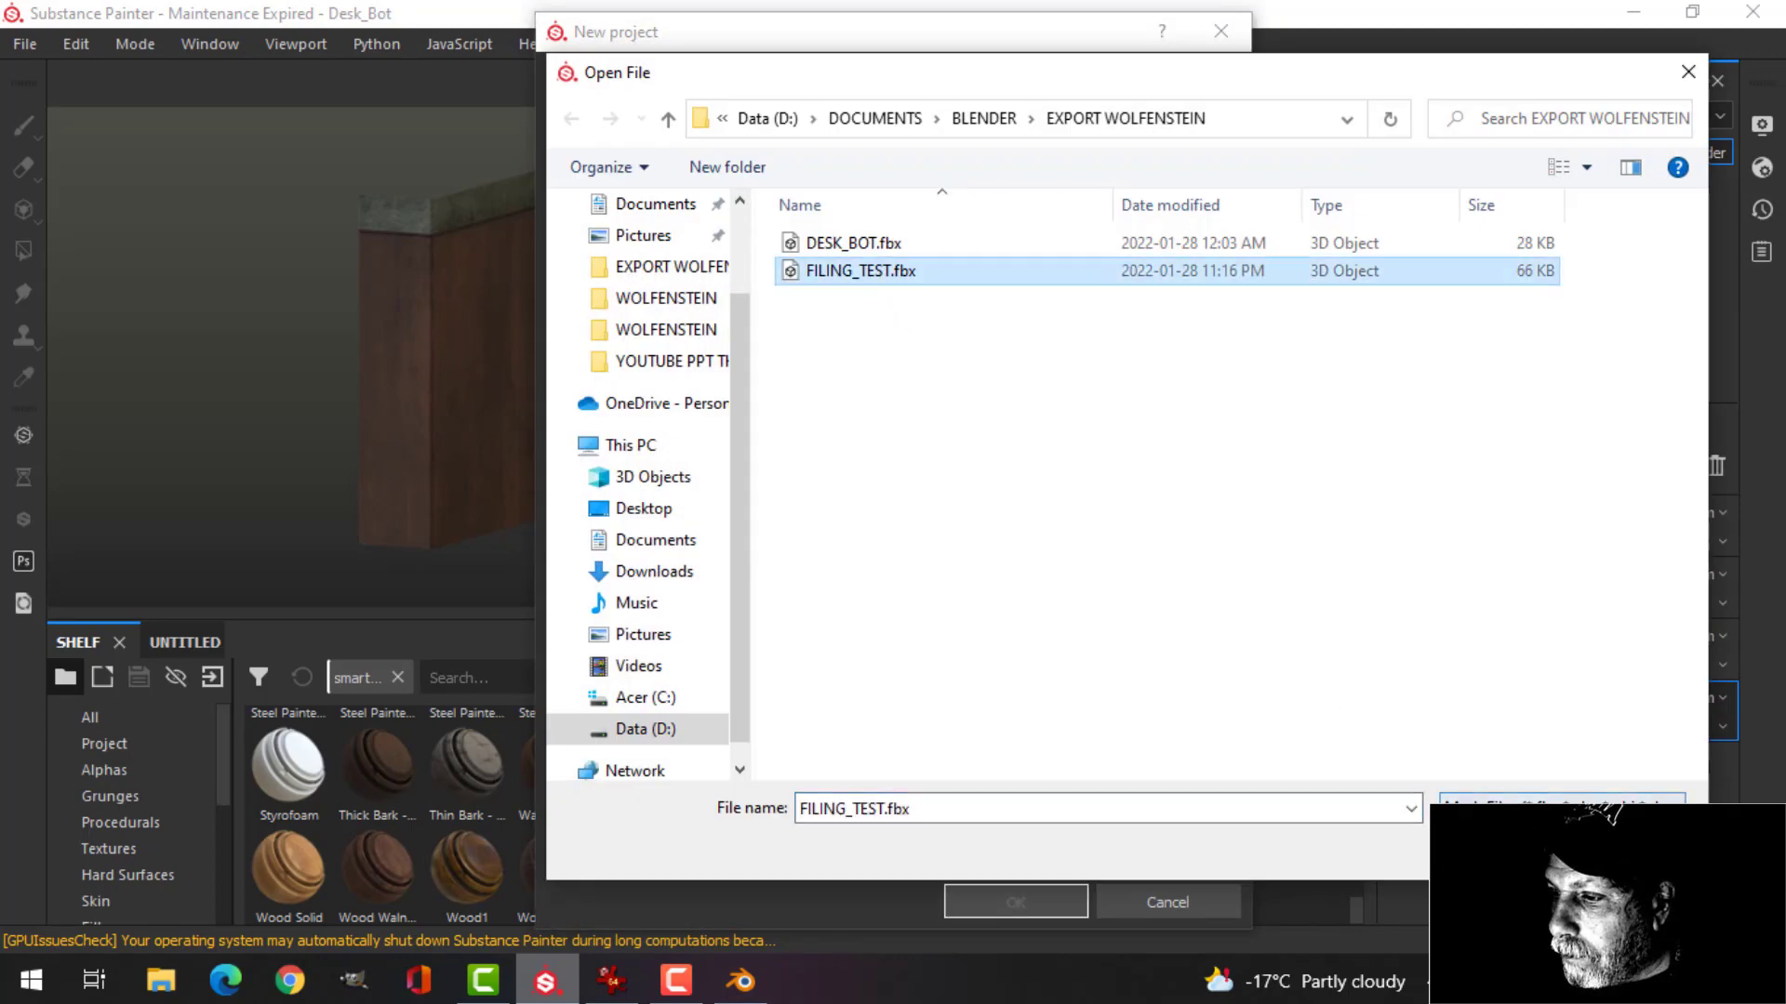
key("Return")
left_click(1018, 904)
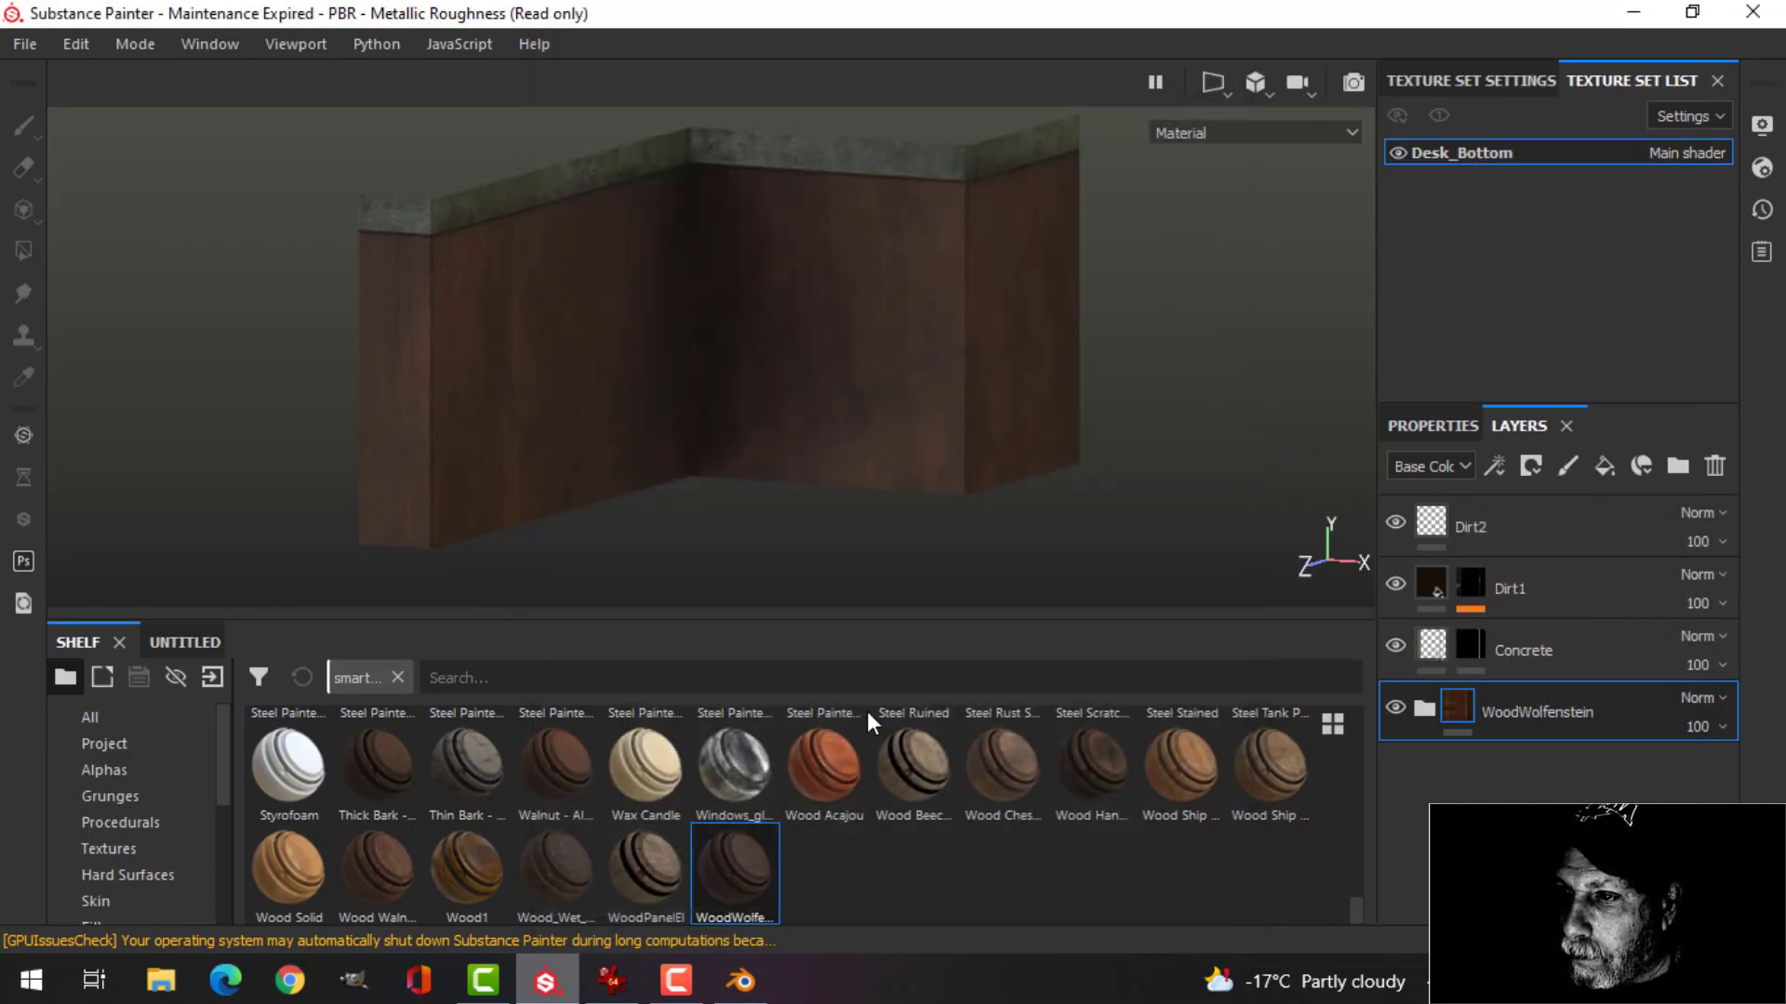
Examine the imported filing cabinet from several angles, including a close look at the drawer handle.
mouse_move(846, 372)
left_mouse_down("alt")
mouse_move(757, 334)
mouse_move(825, 359)
mouse_move(836, 387)
mouse_move(856, 375)
mouse_move(833, 279)
mouse_move(813, 347)
mouse_move(849, 347)
mouse_move(837, 387)
mouse_move(779, 352)
mouse_move(872, 353)
left_mouse_up("alt")
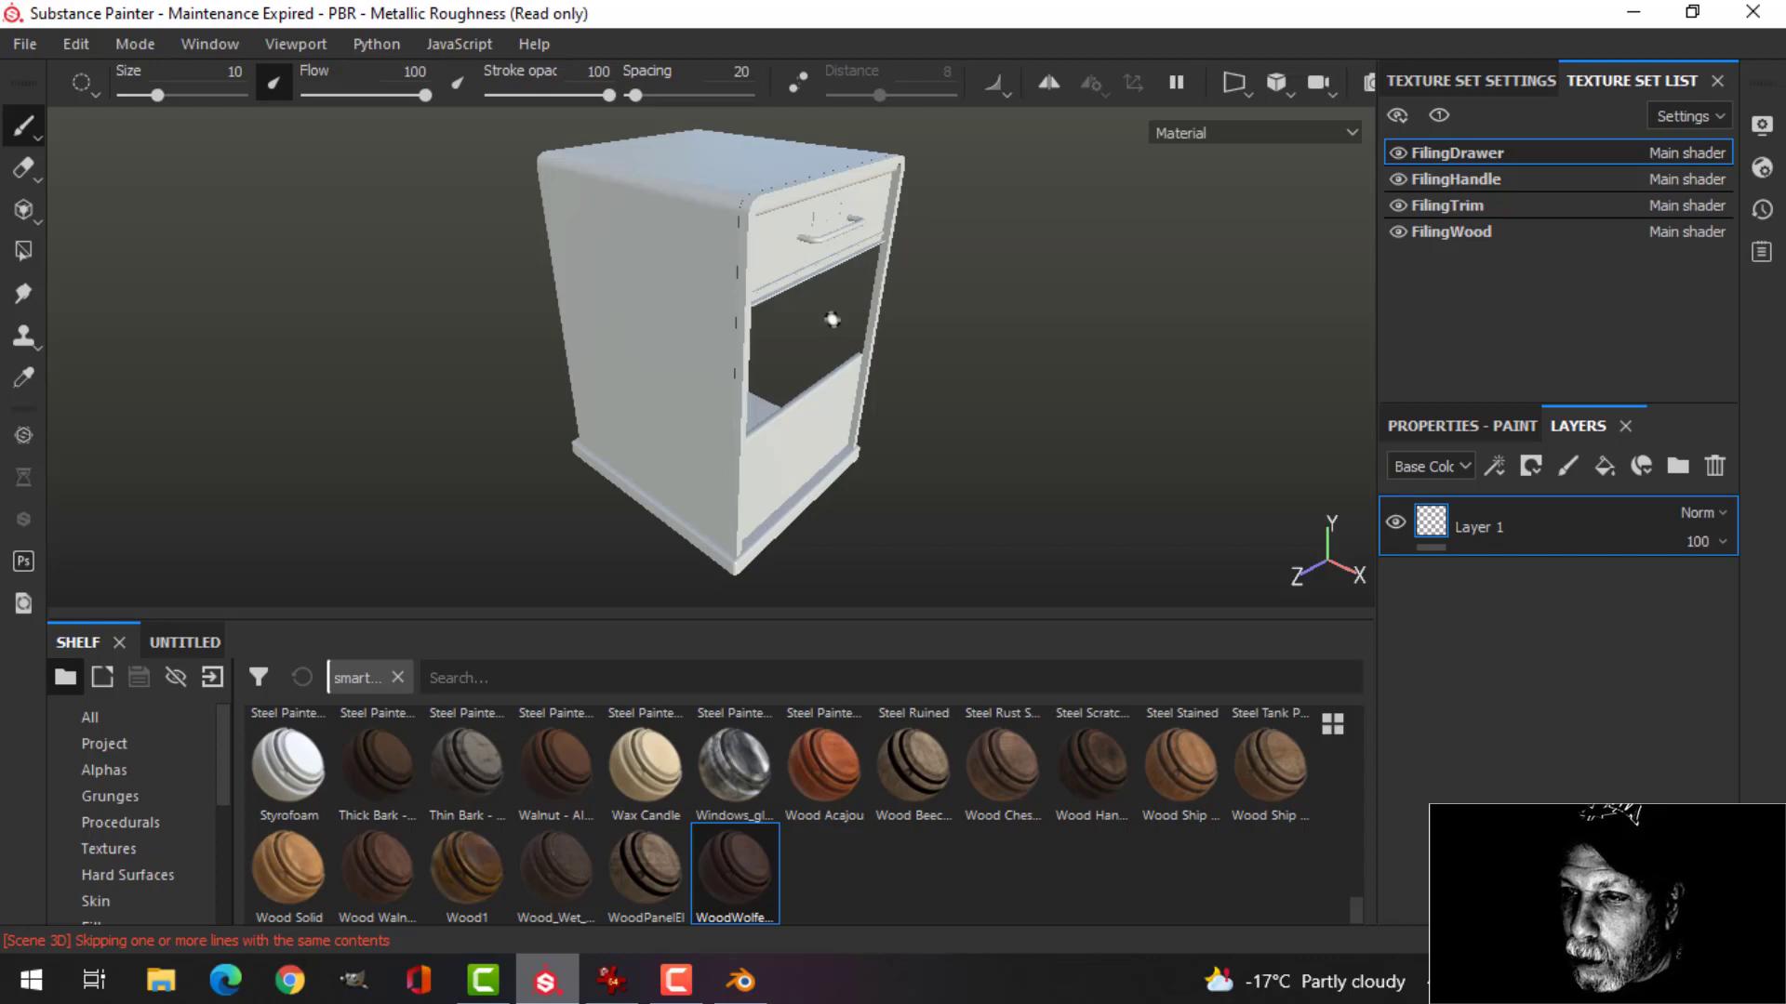
left_click_drag(888, 340, 744, 276, "alt")
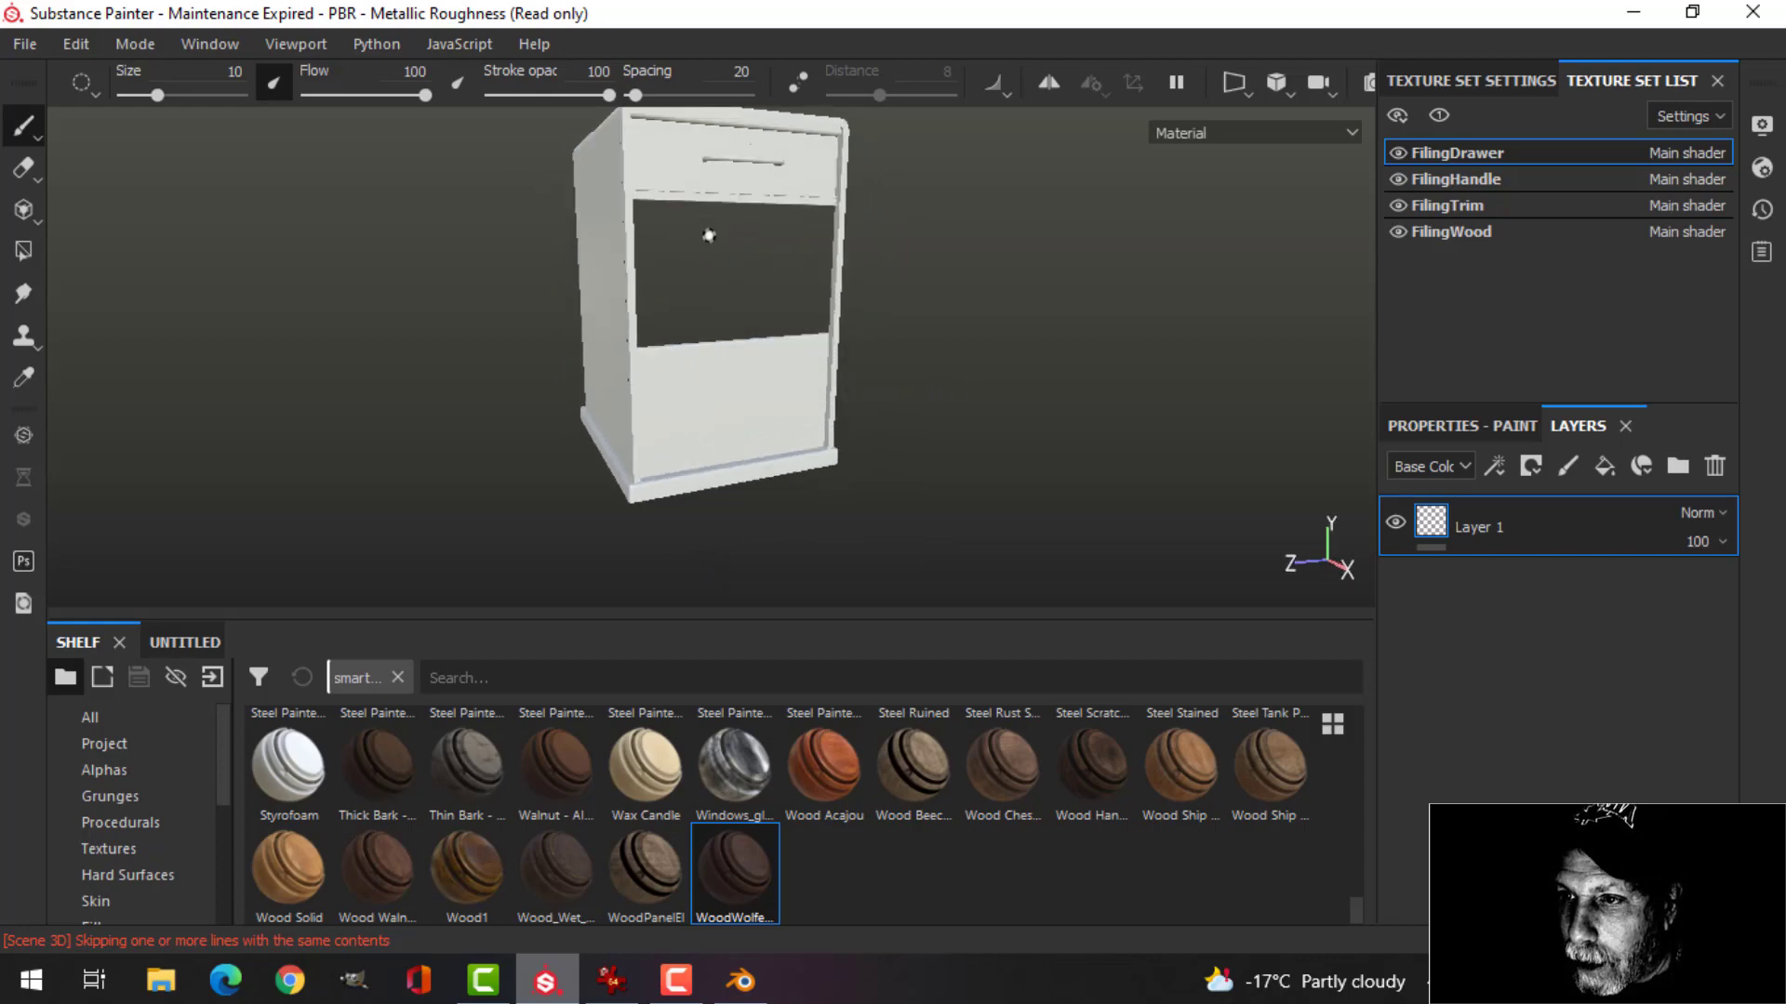
right_click_drag(834, 285, 871, 337, "alt")
left_click_drag(872, 337, 657, 319, "alt")
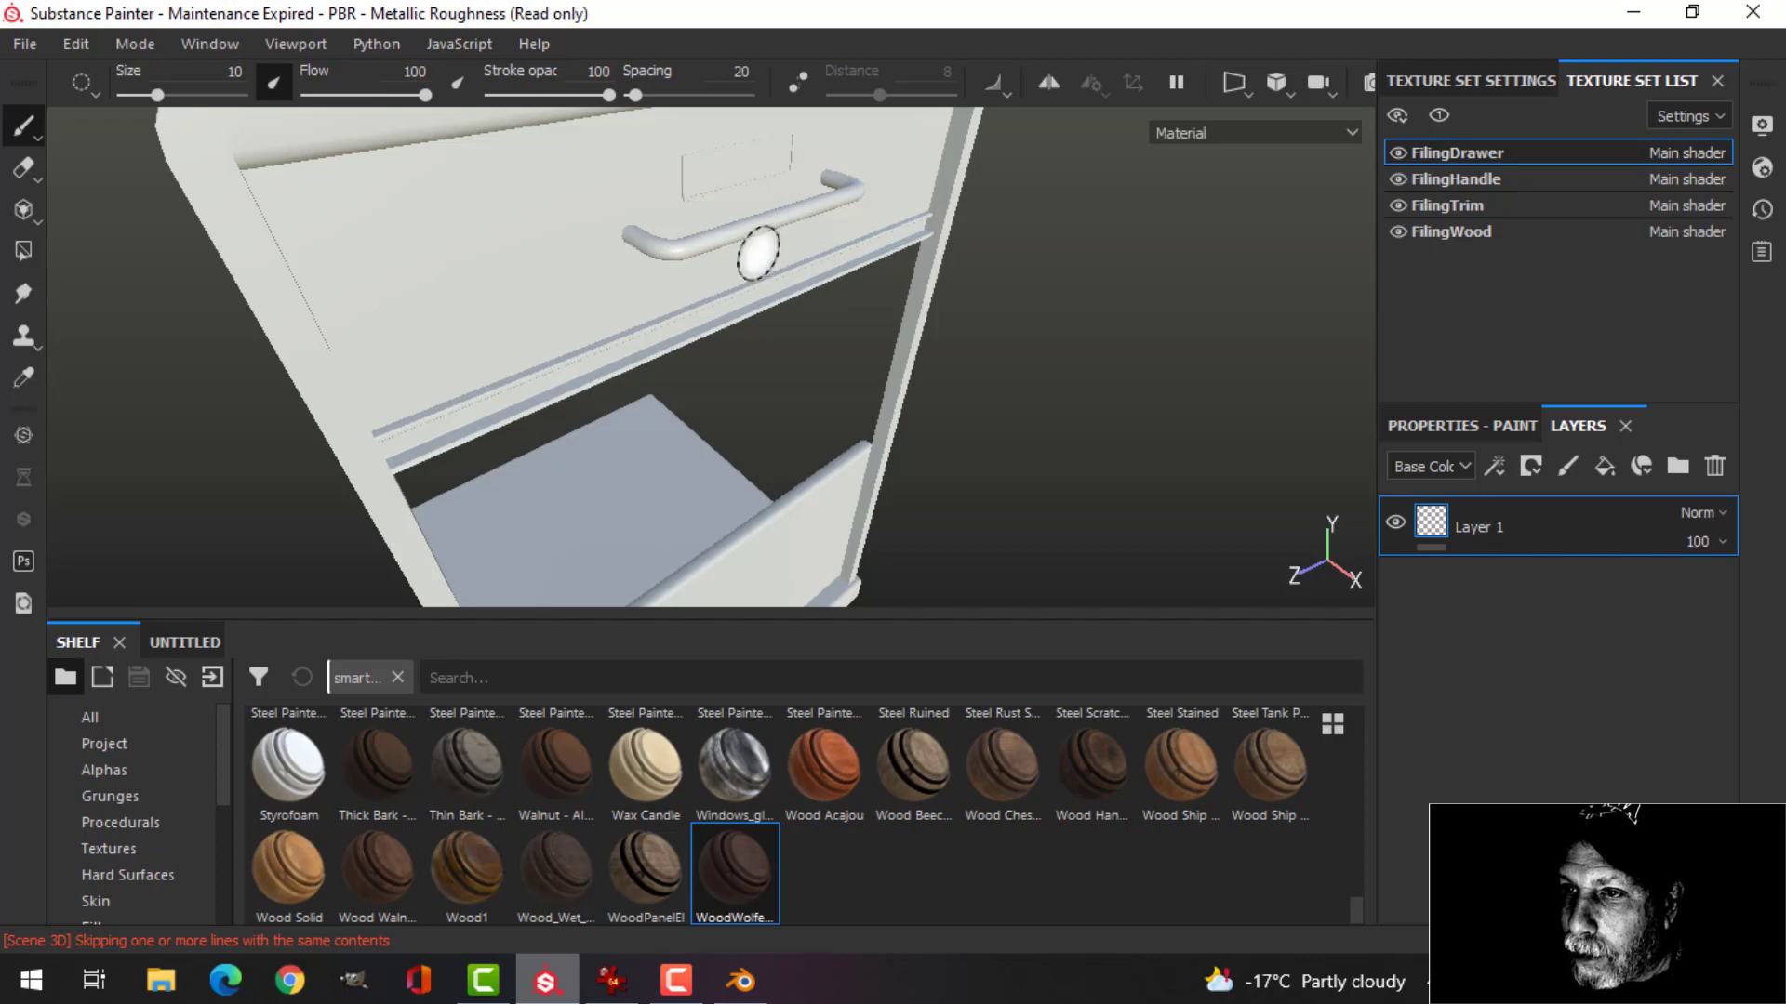
scroll(707, 353, "down", 5)
left_click_drag(722, 363, 849, 403, "alt")
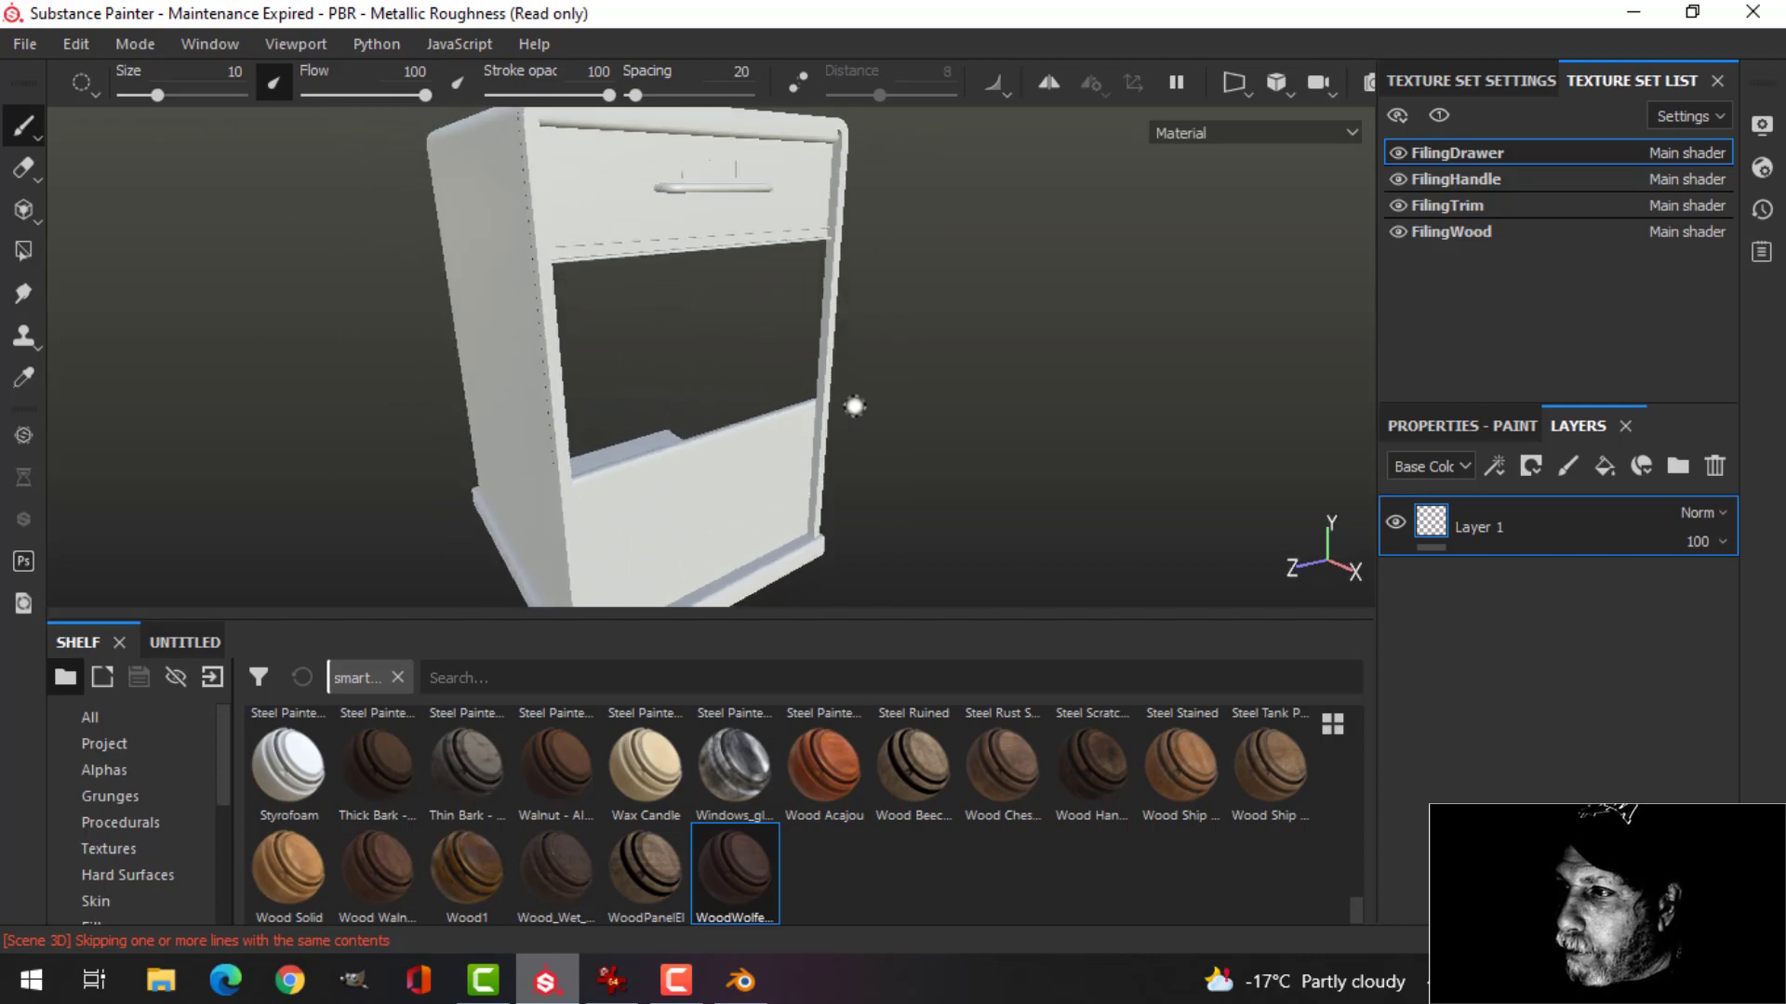
scroll(883, 375, "down", 5)
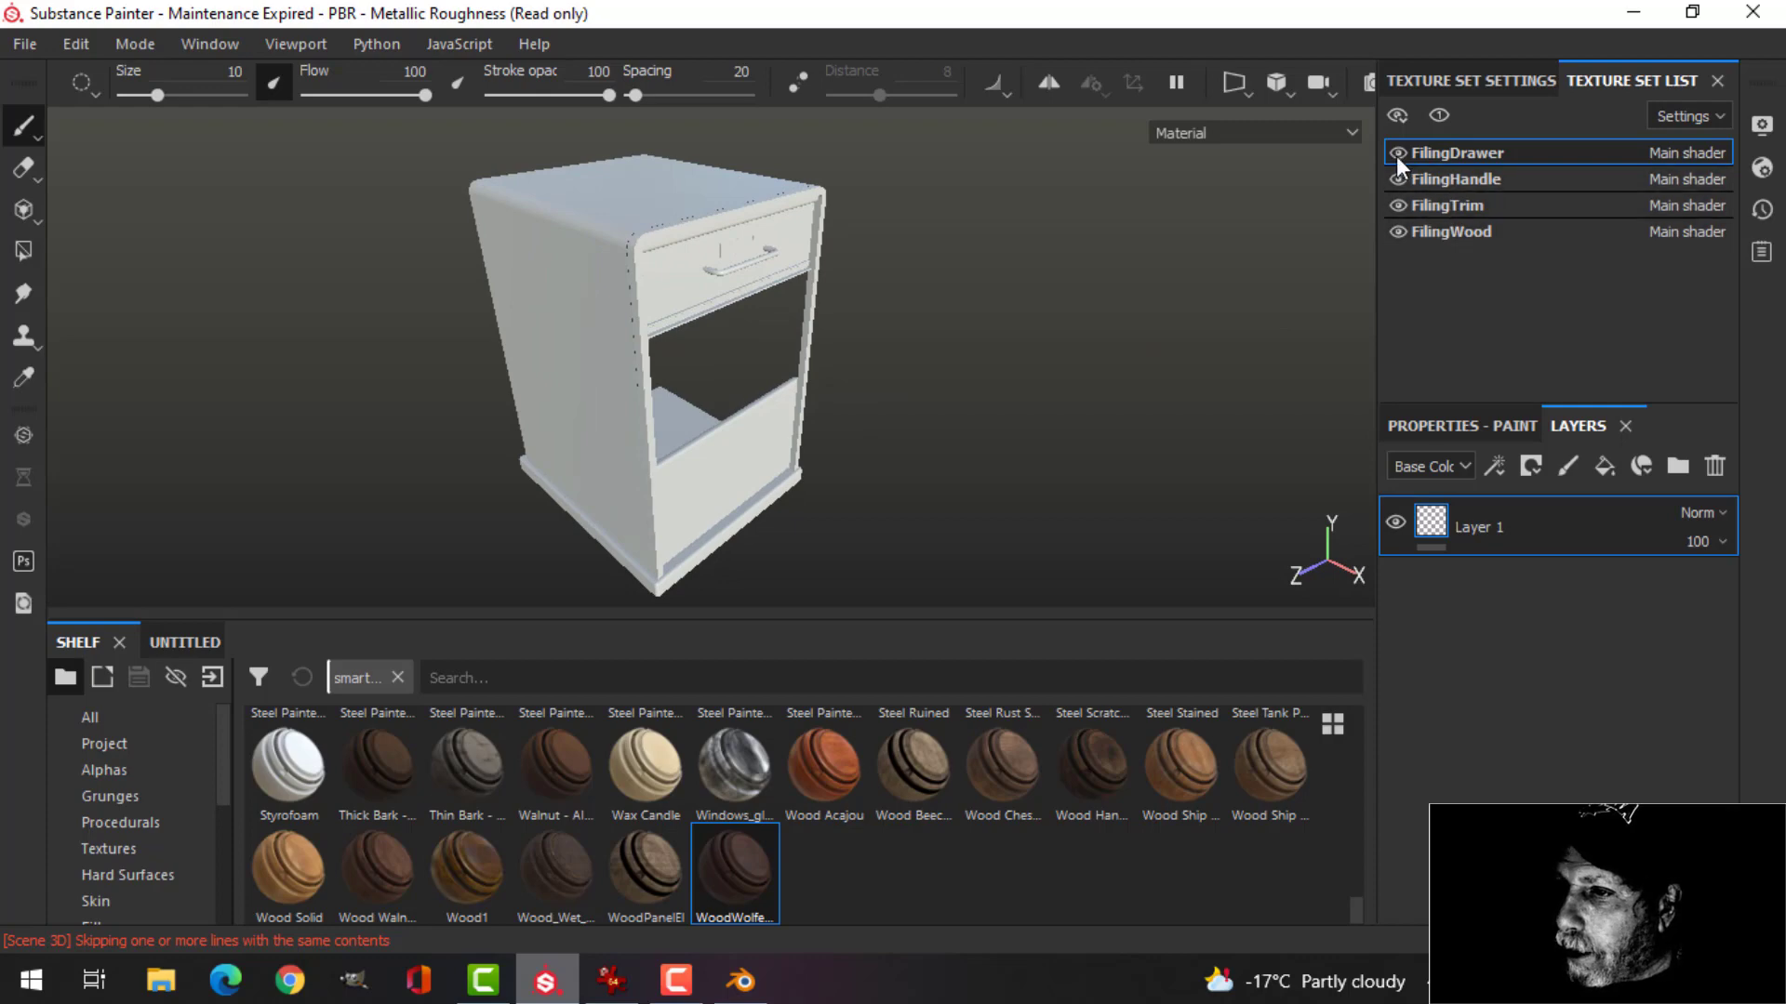
Hide and show the FilingDrawer, FilingHandle, FilingTrim and FilingWood texture sets in turn to check which parts each covers.
left_click(1397, 153)
left_click(1397, 153)
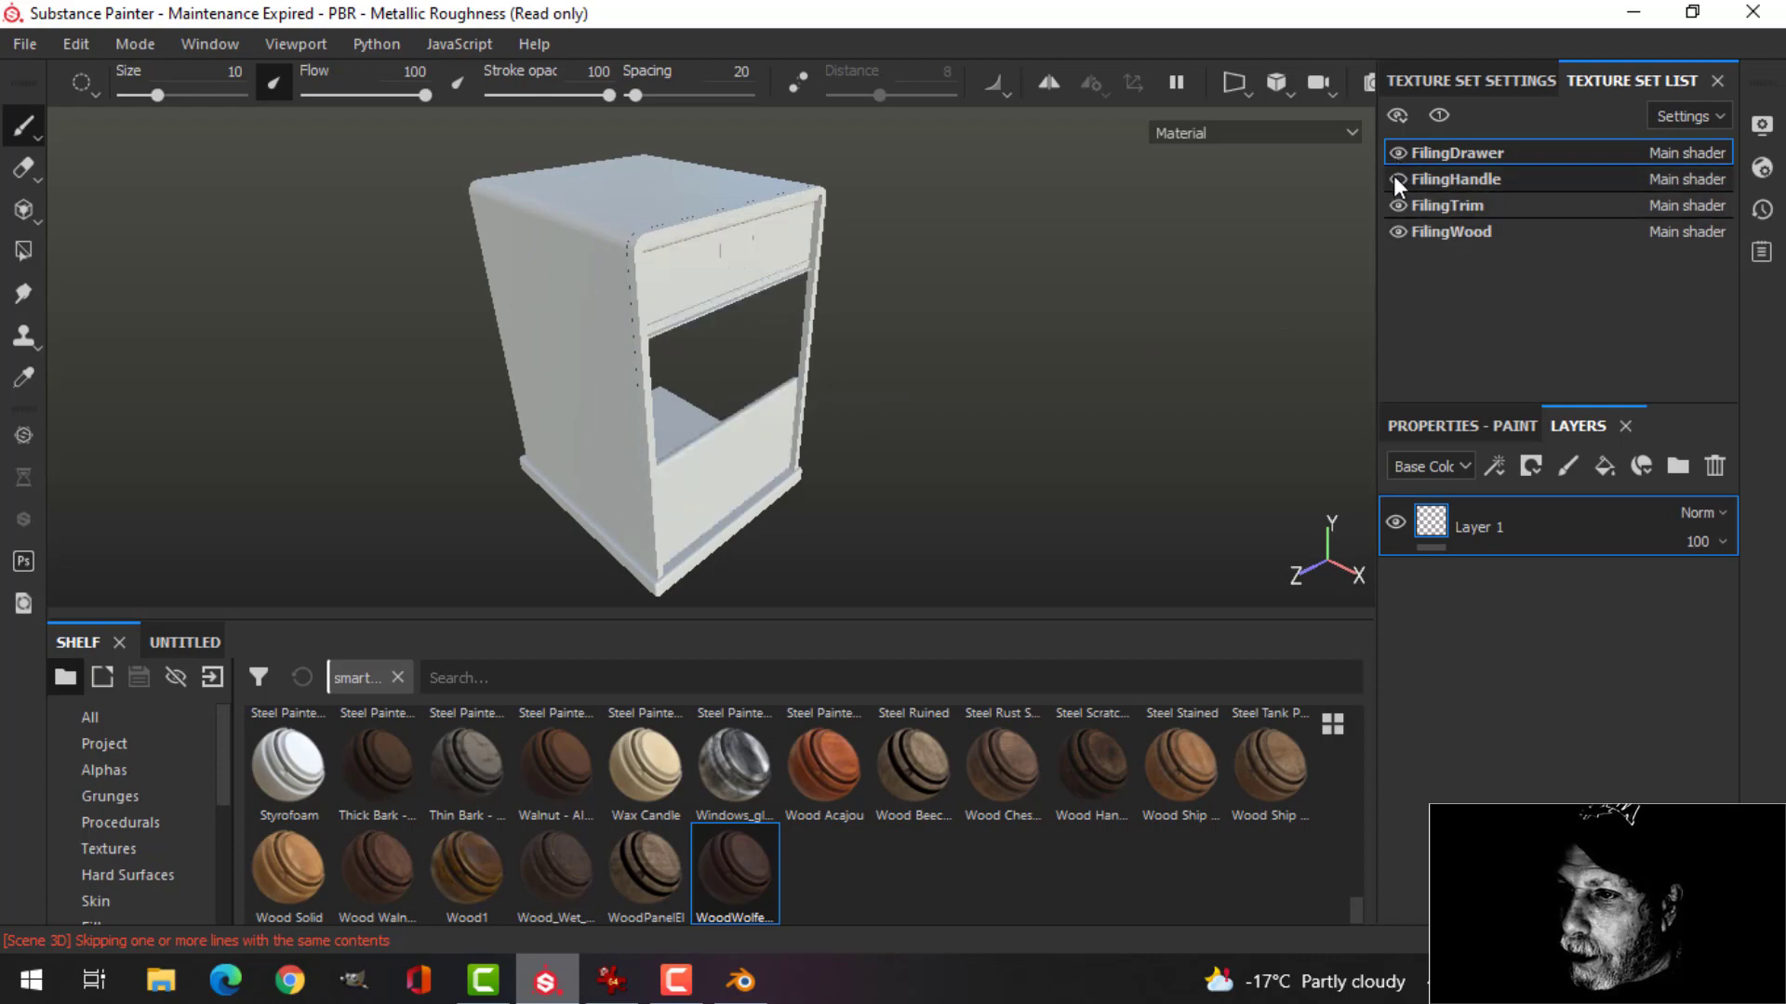
left_click(1394, 176)
left_click(1397, 205)
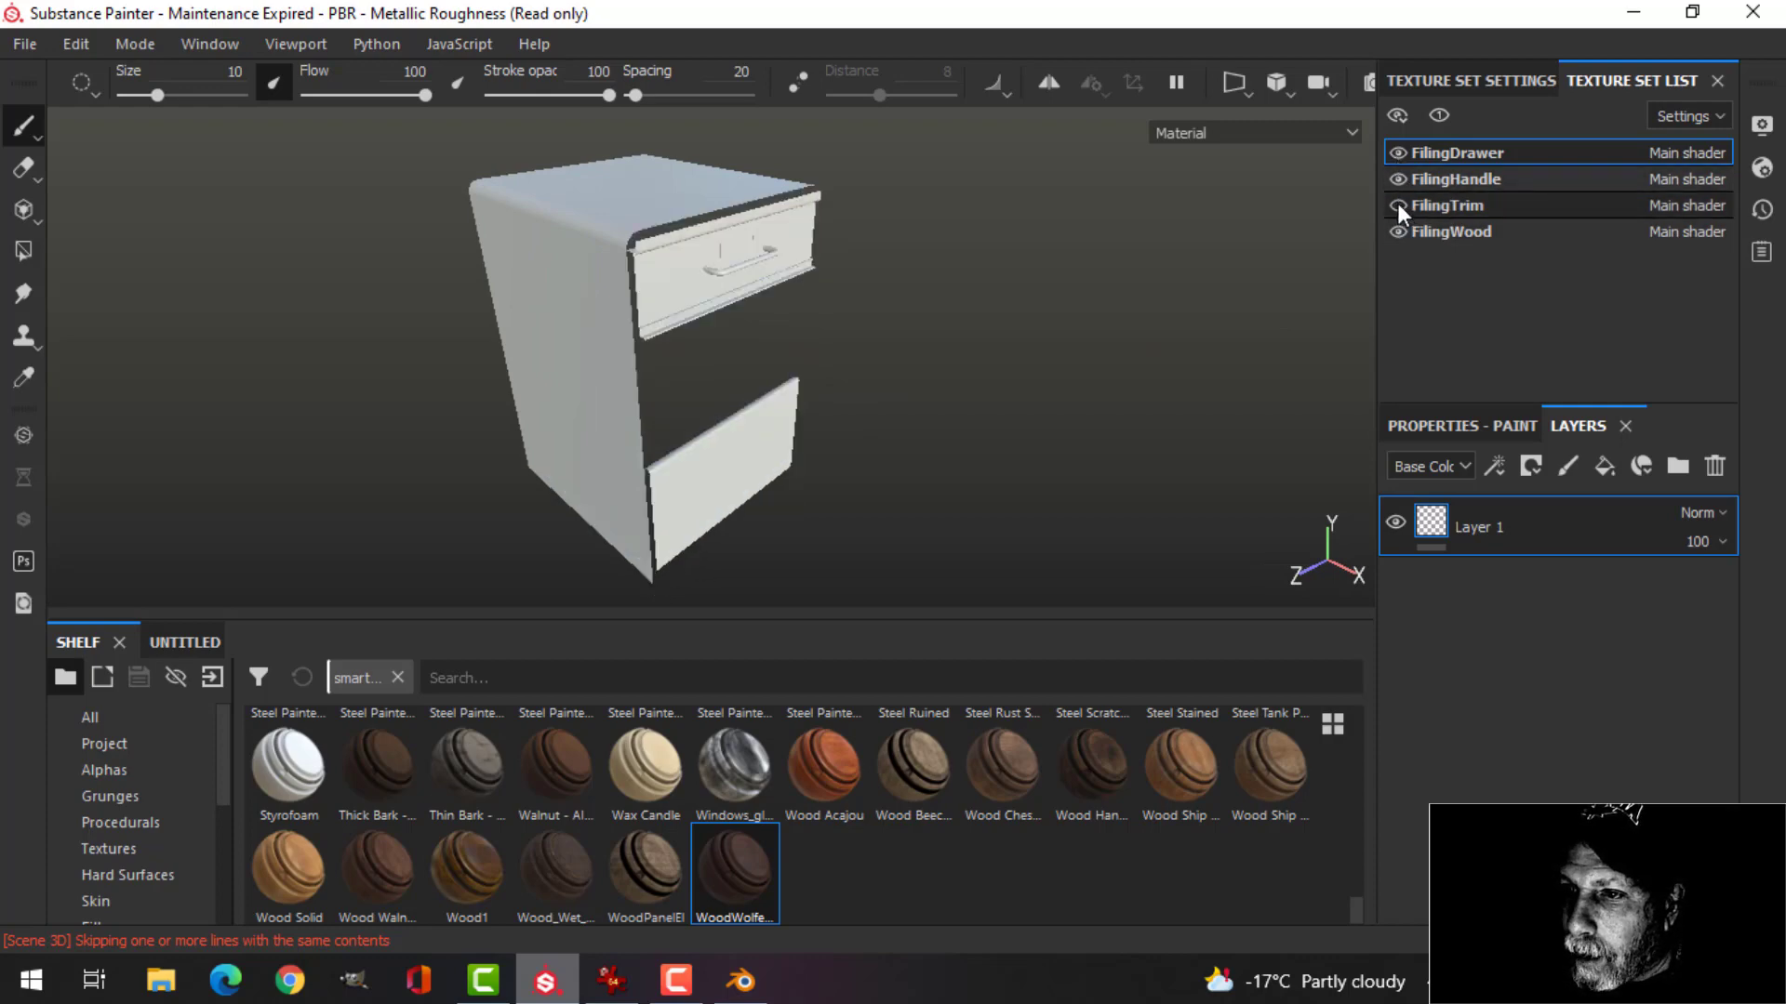
left_click(1397, 200)
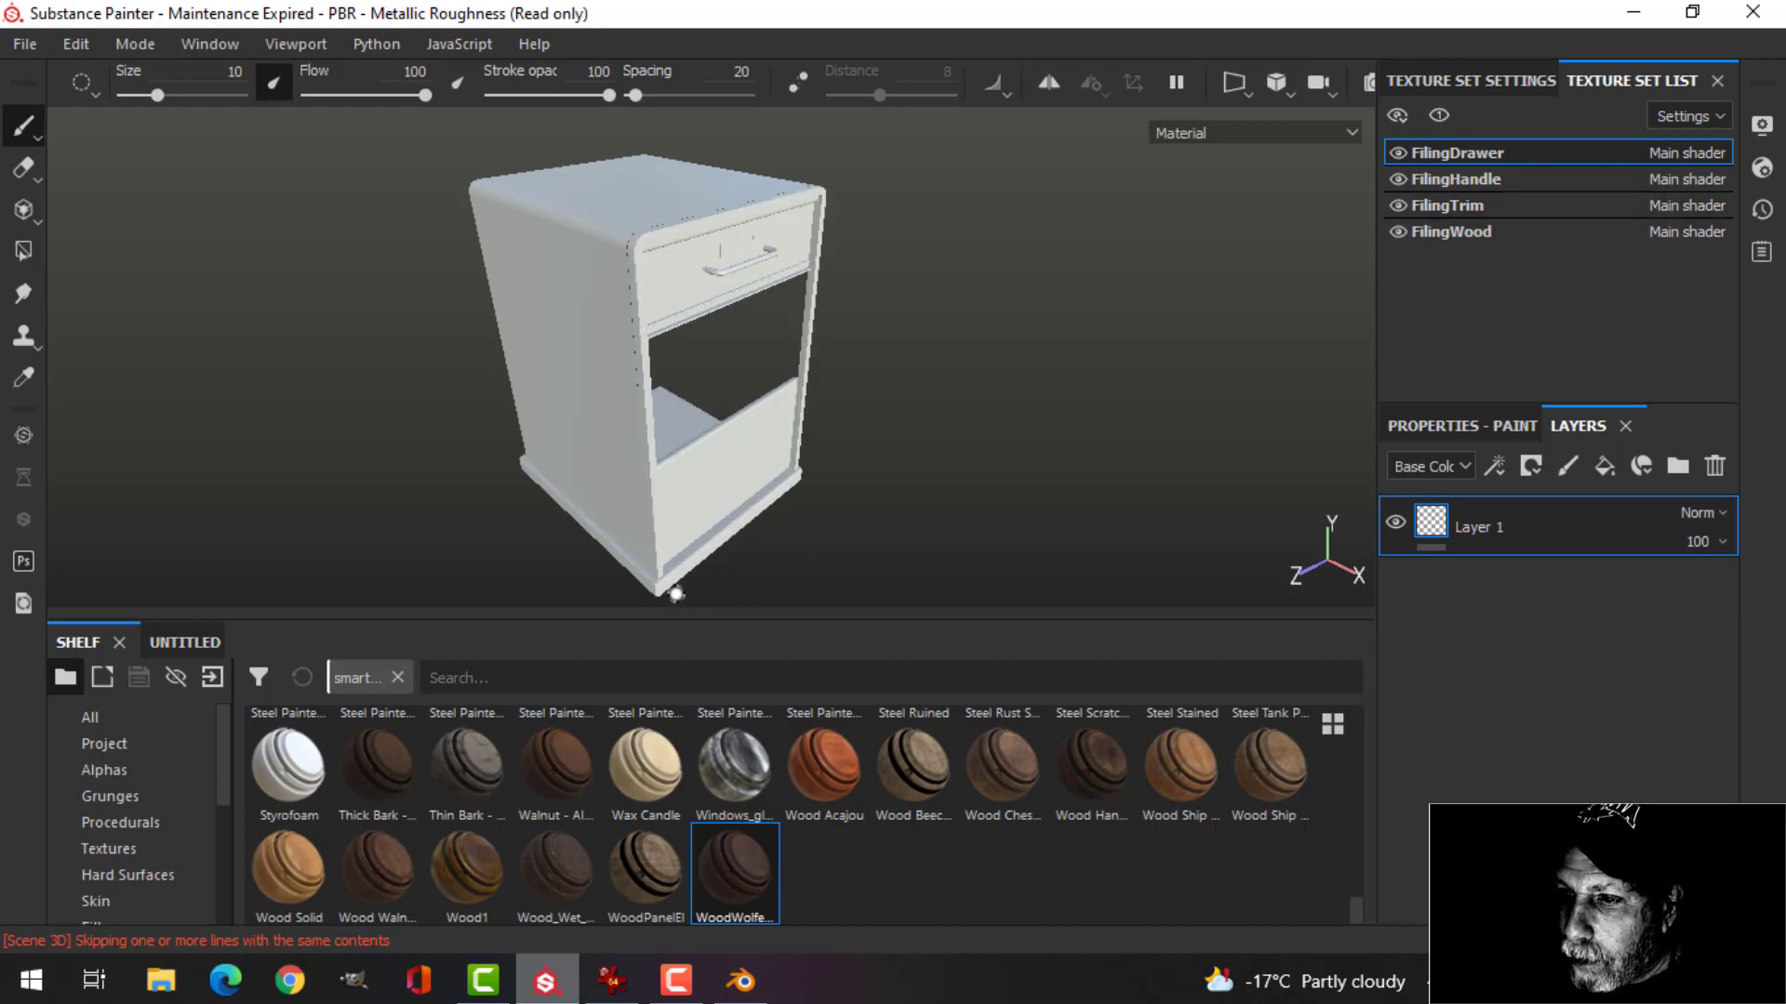
left_click(1398, 231)
left_click(1398, 231)
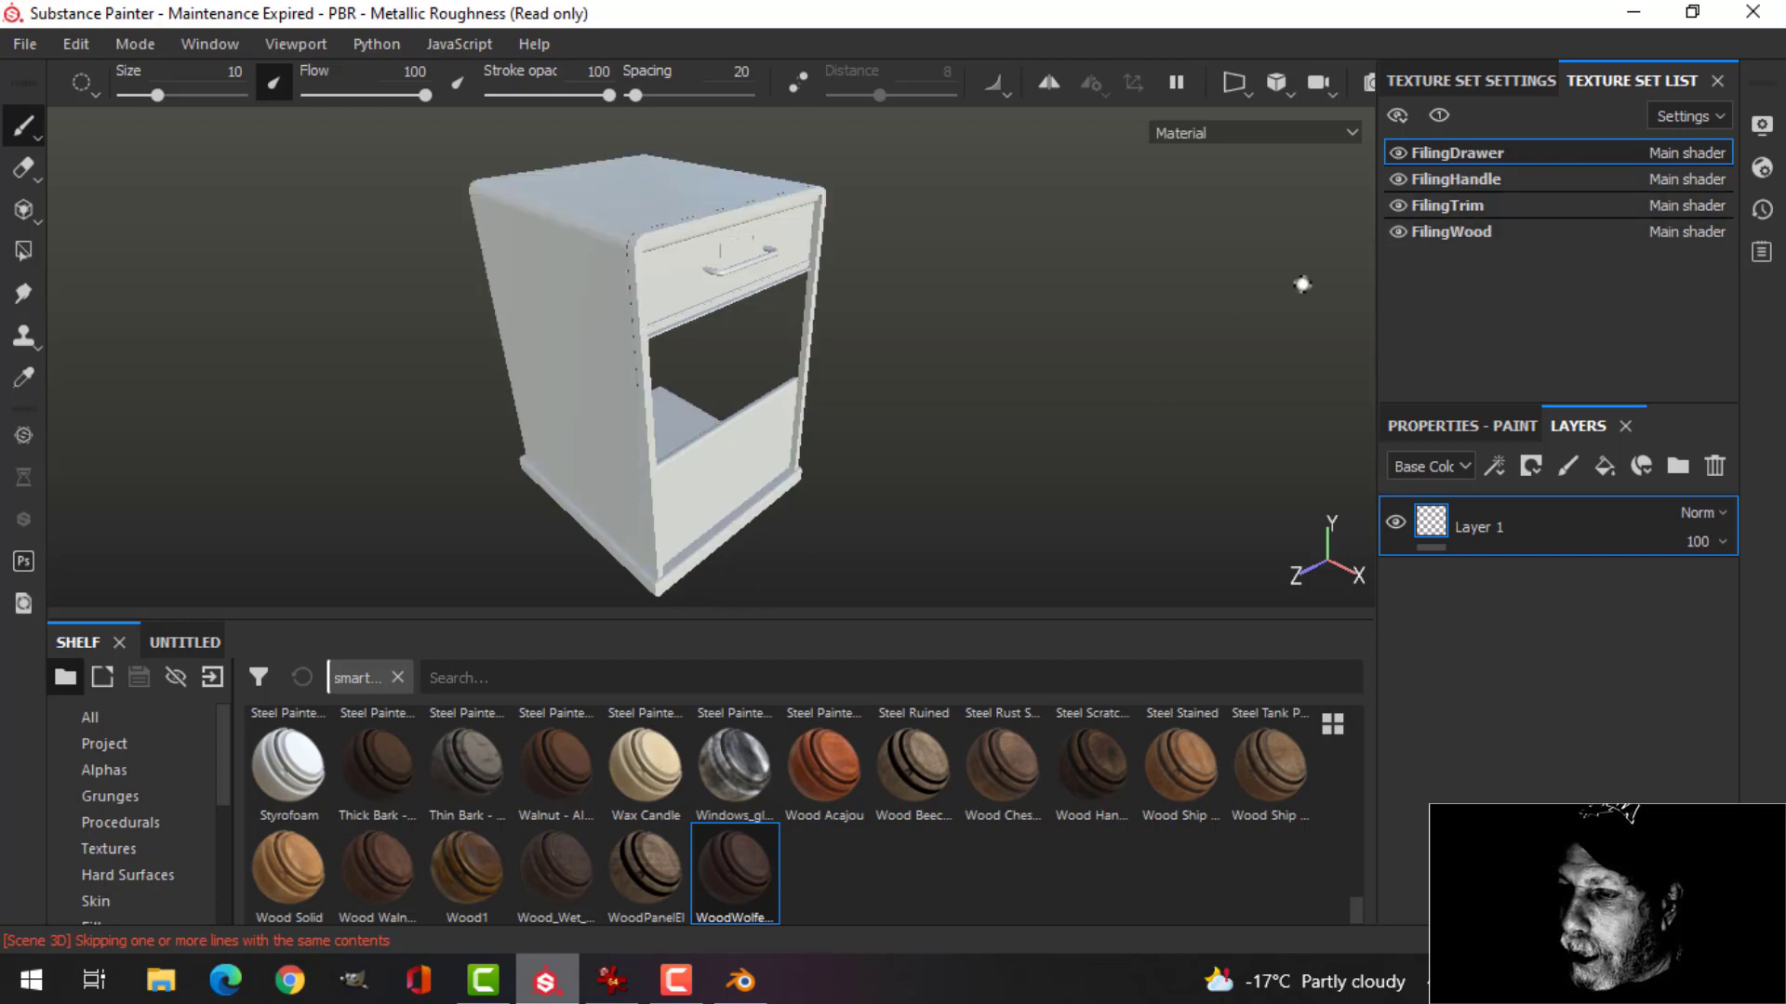
Open the FilingDrawer texture set's settings and add a channel to its channel list.
left_click(1459, 85)
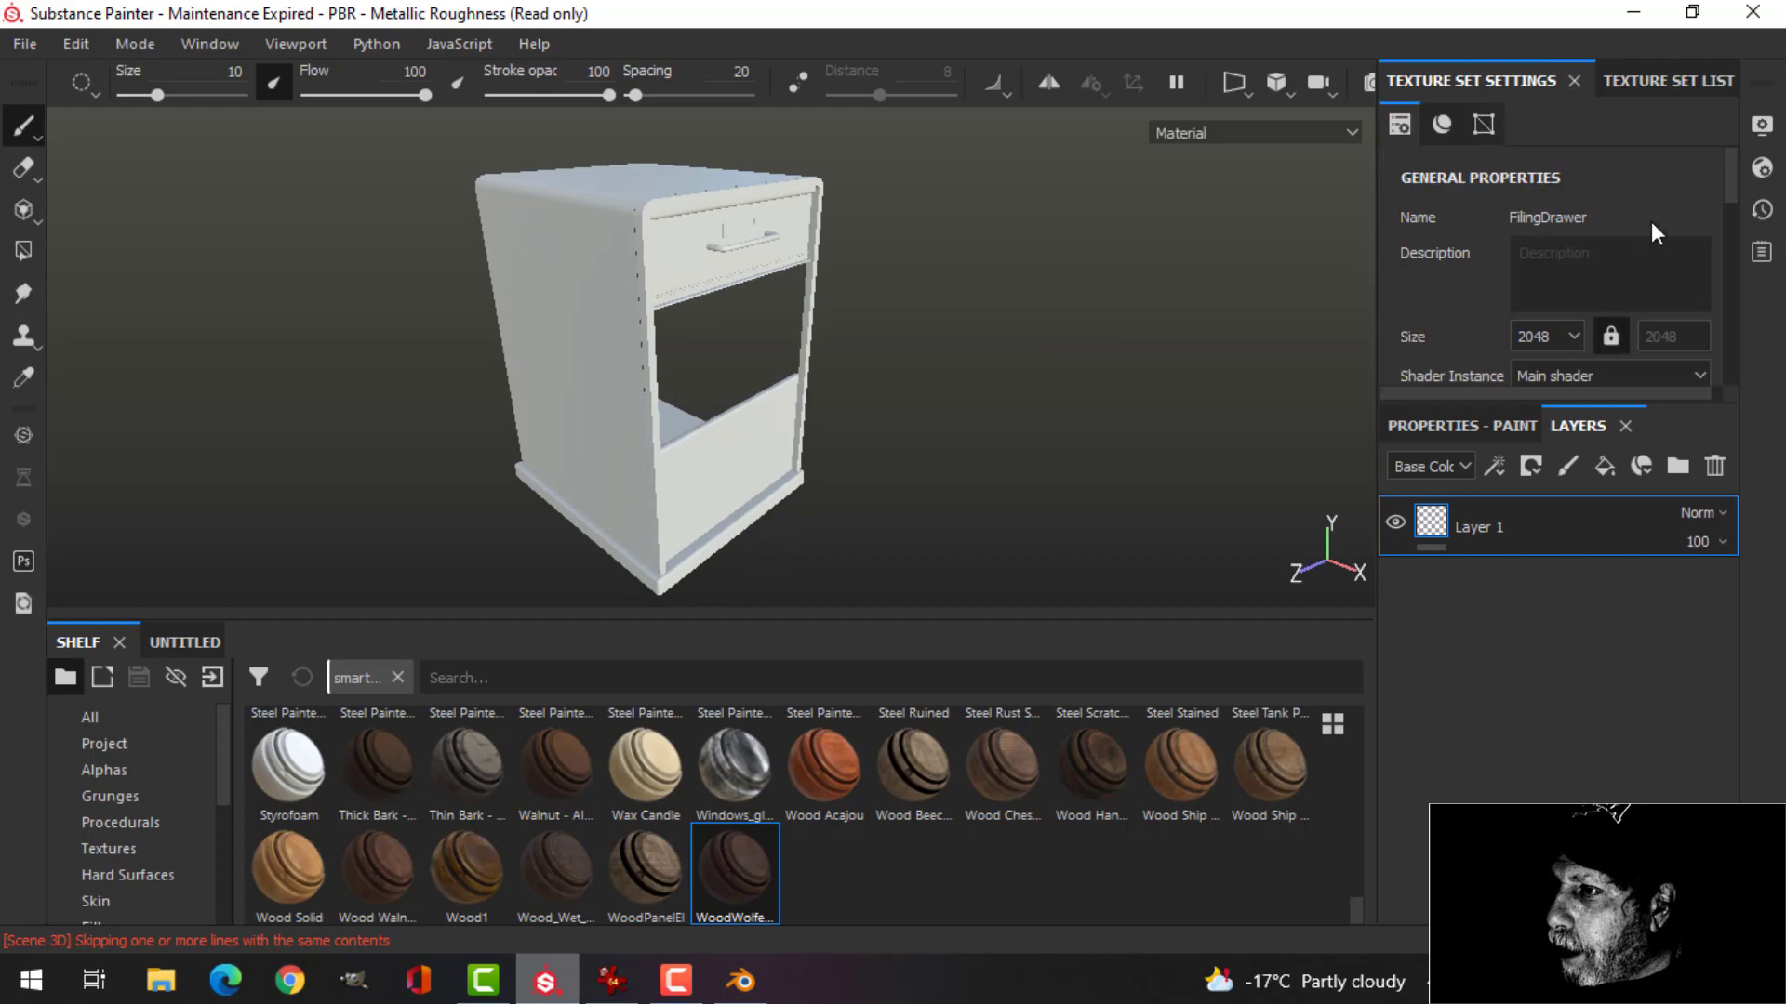
left_click_drag(1728, 163, 1728, 227)
left_click(1692, 277)
left_click(1475, 305)
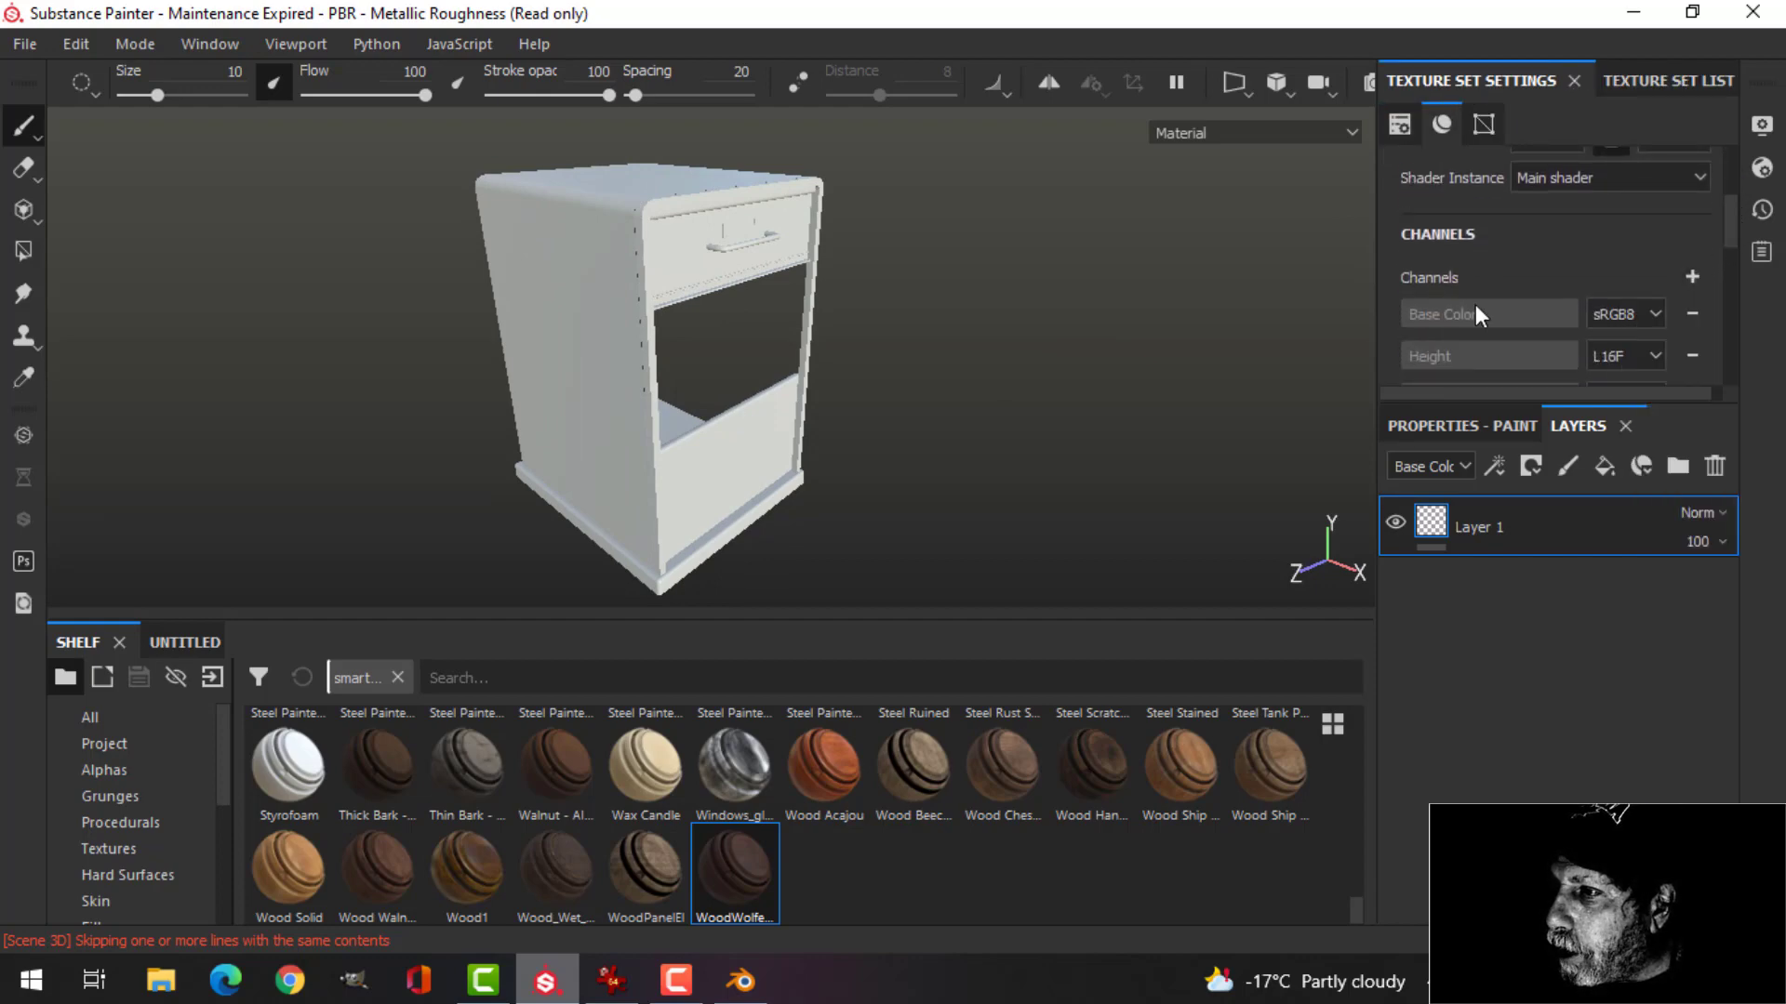
left_click_drag(976, 301, 1144, 364, "alt")
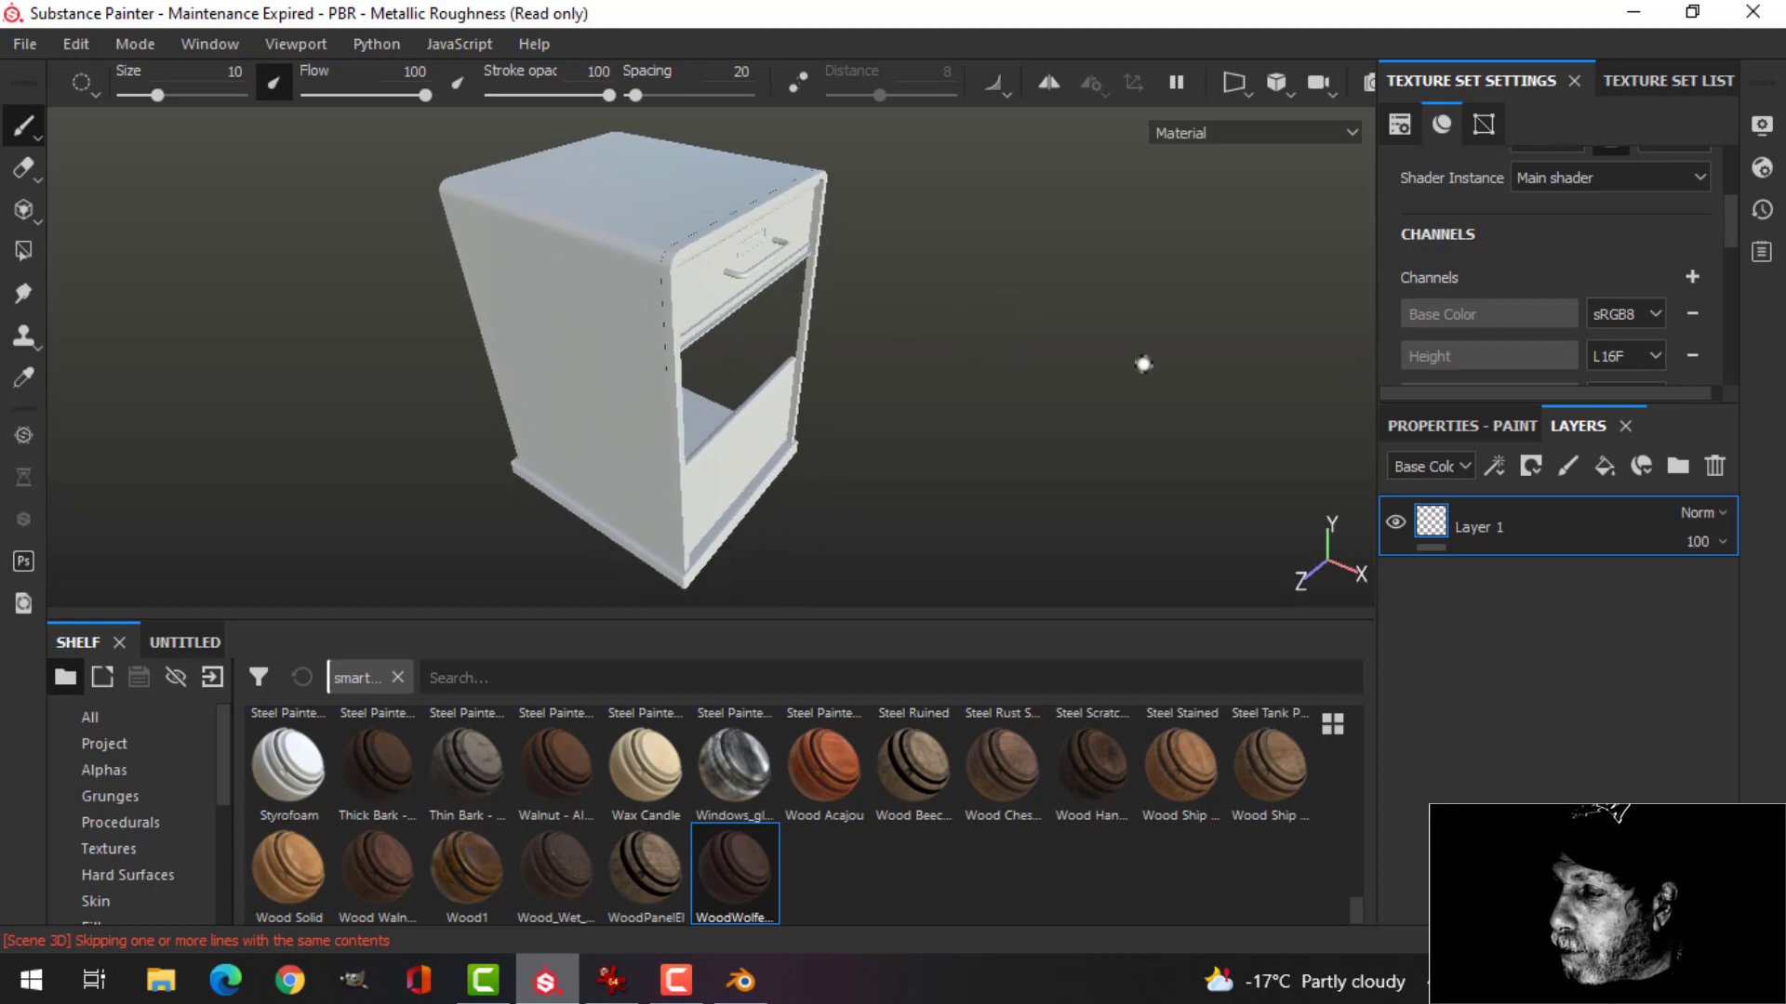
Bake the mesh maps without the ID map at an output size of 2048, using the low poly mesh as the high poly mesh.
left_click_drag(1730, 223, 1745, 317)
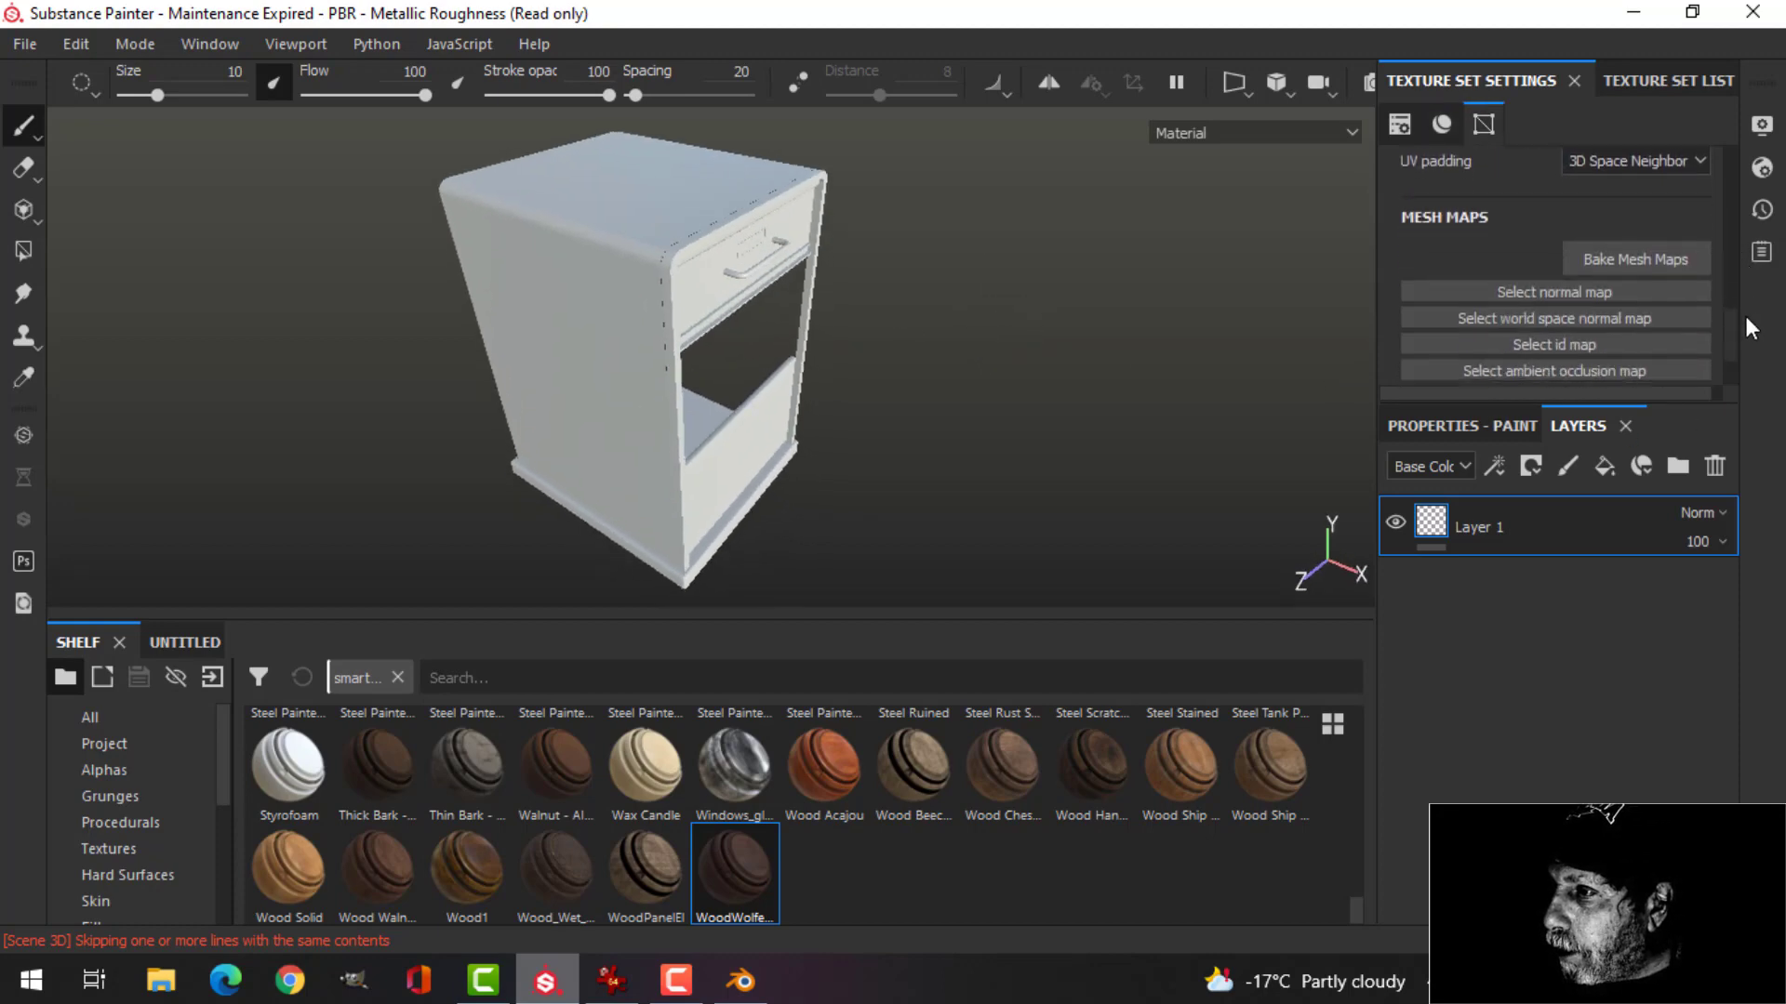
left_click(1603, 260)
left_click(864, 132)
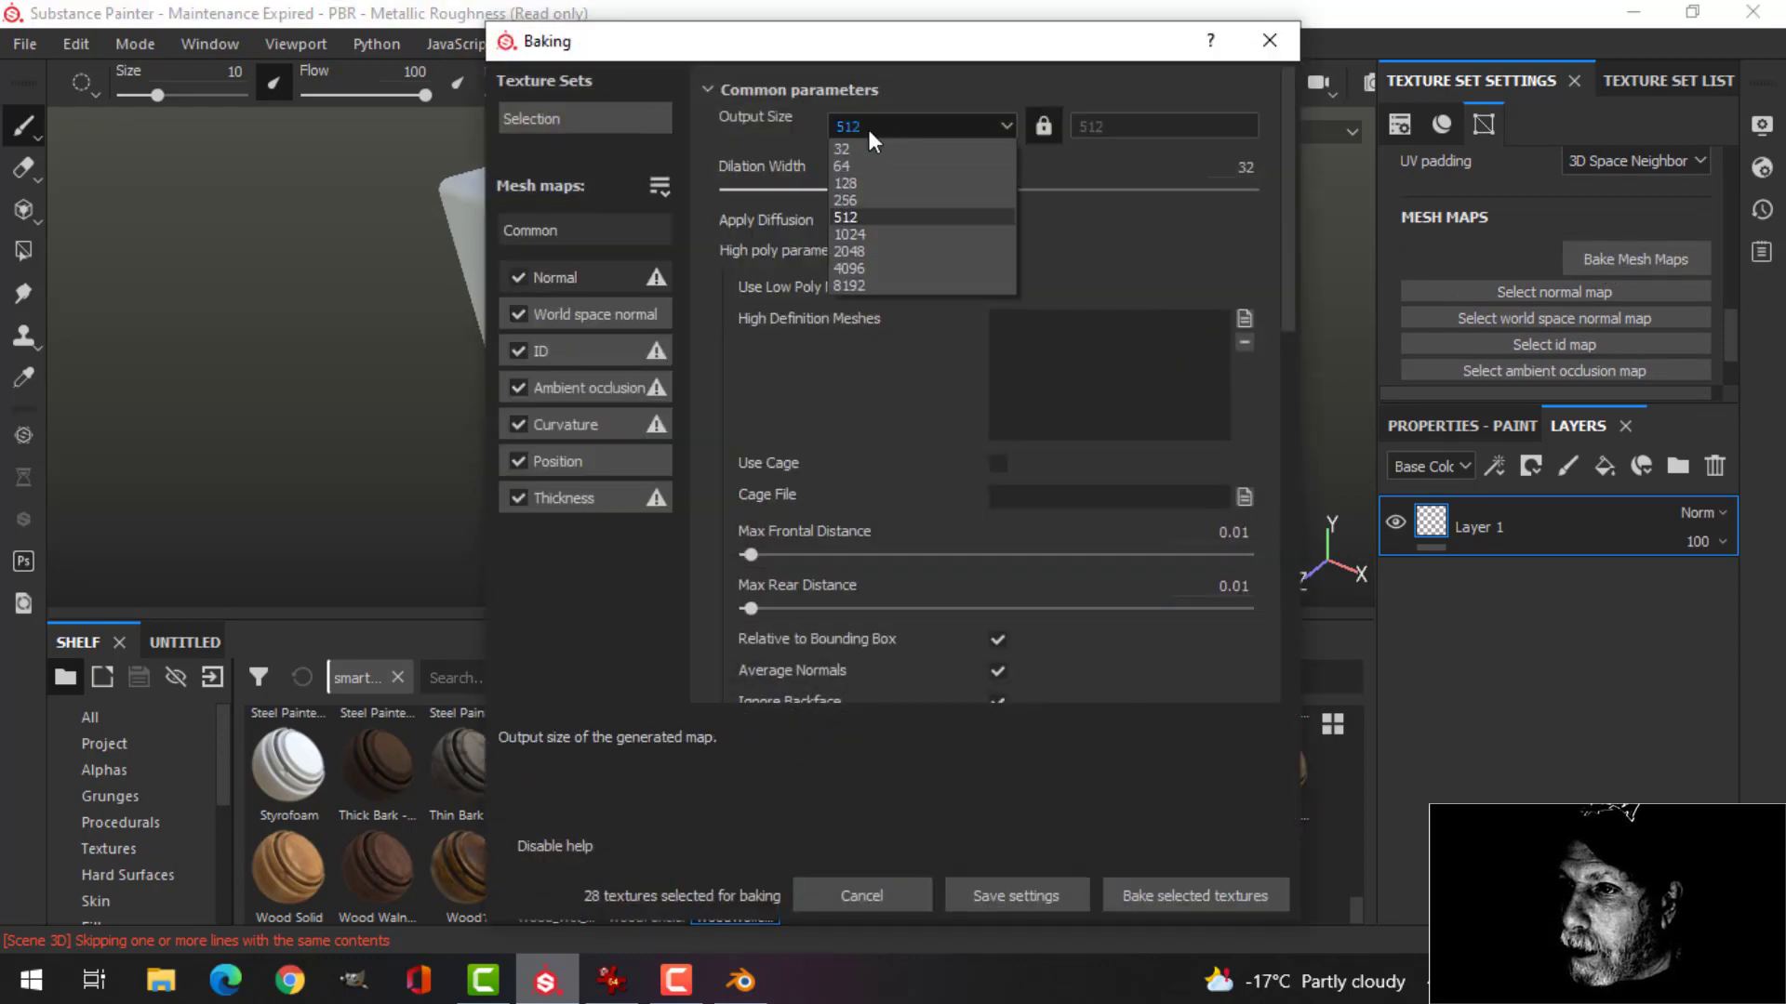
left_click(866, 248)
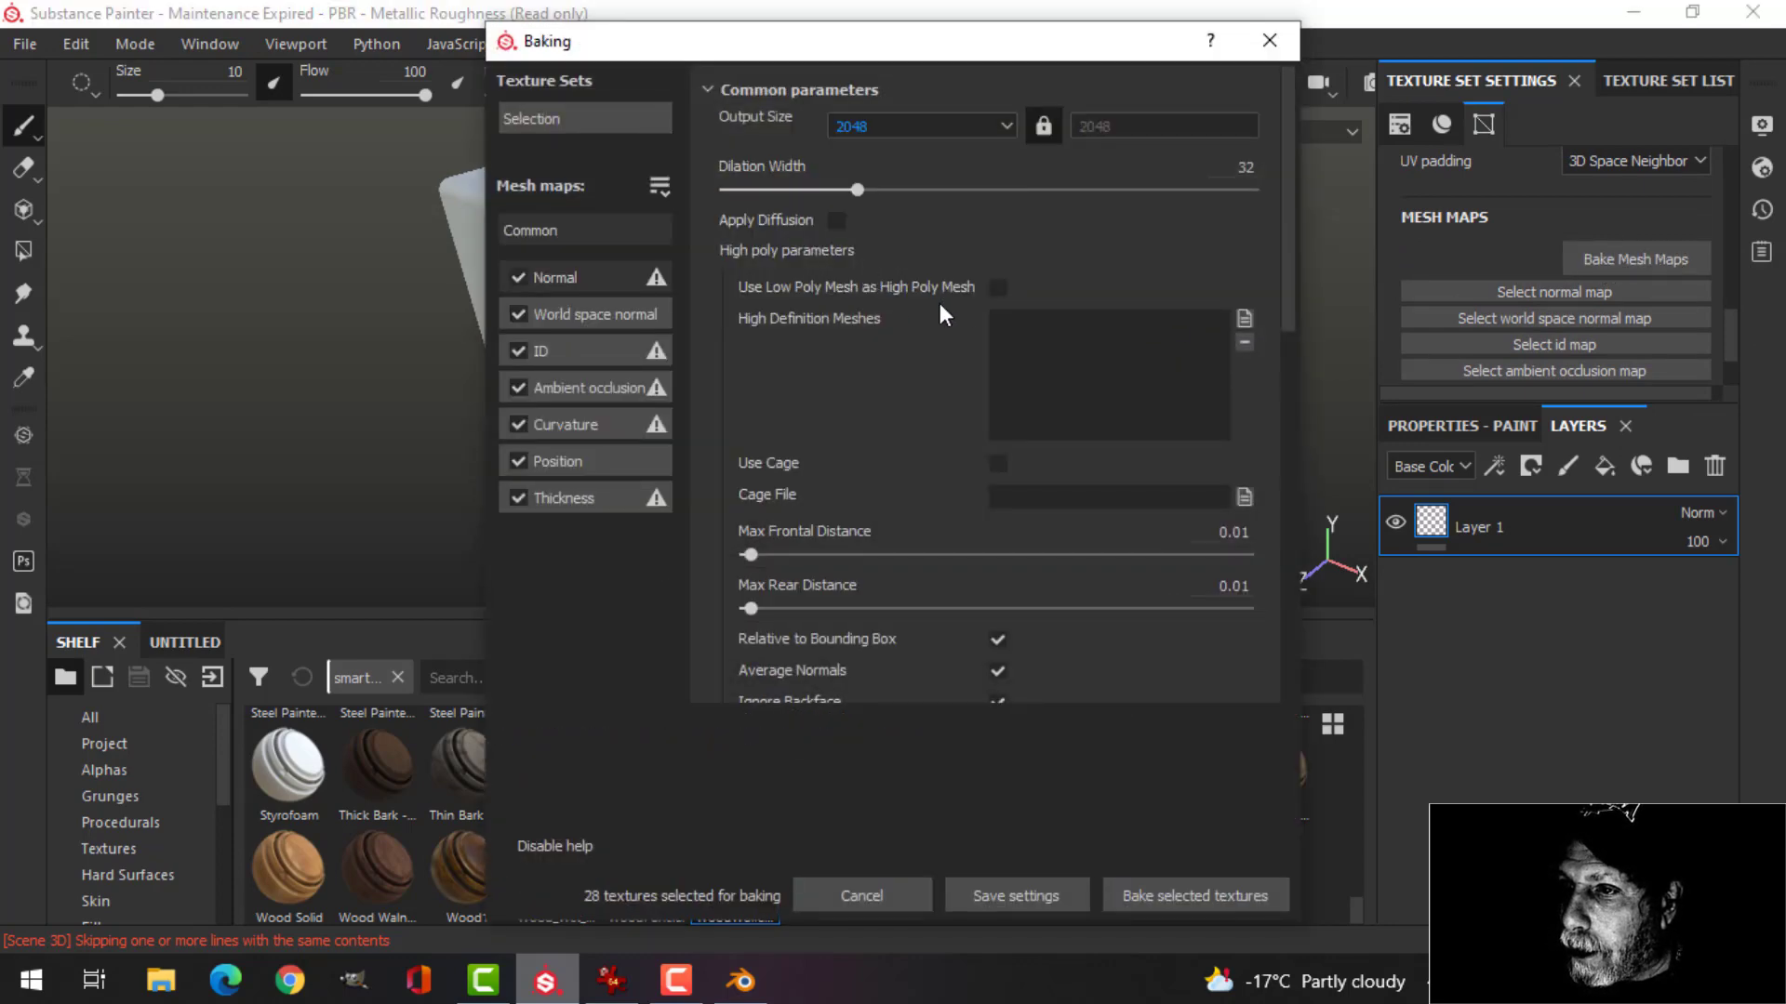
left_click(996, 288)
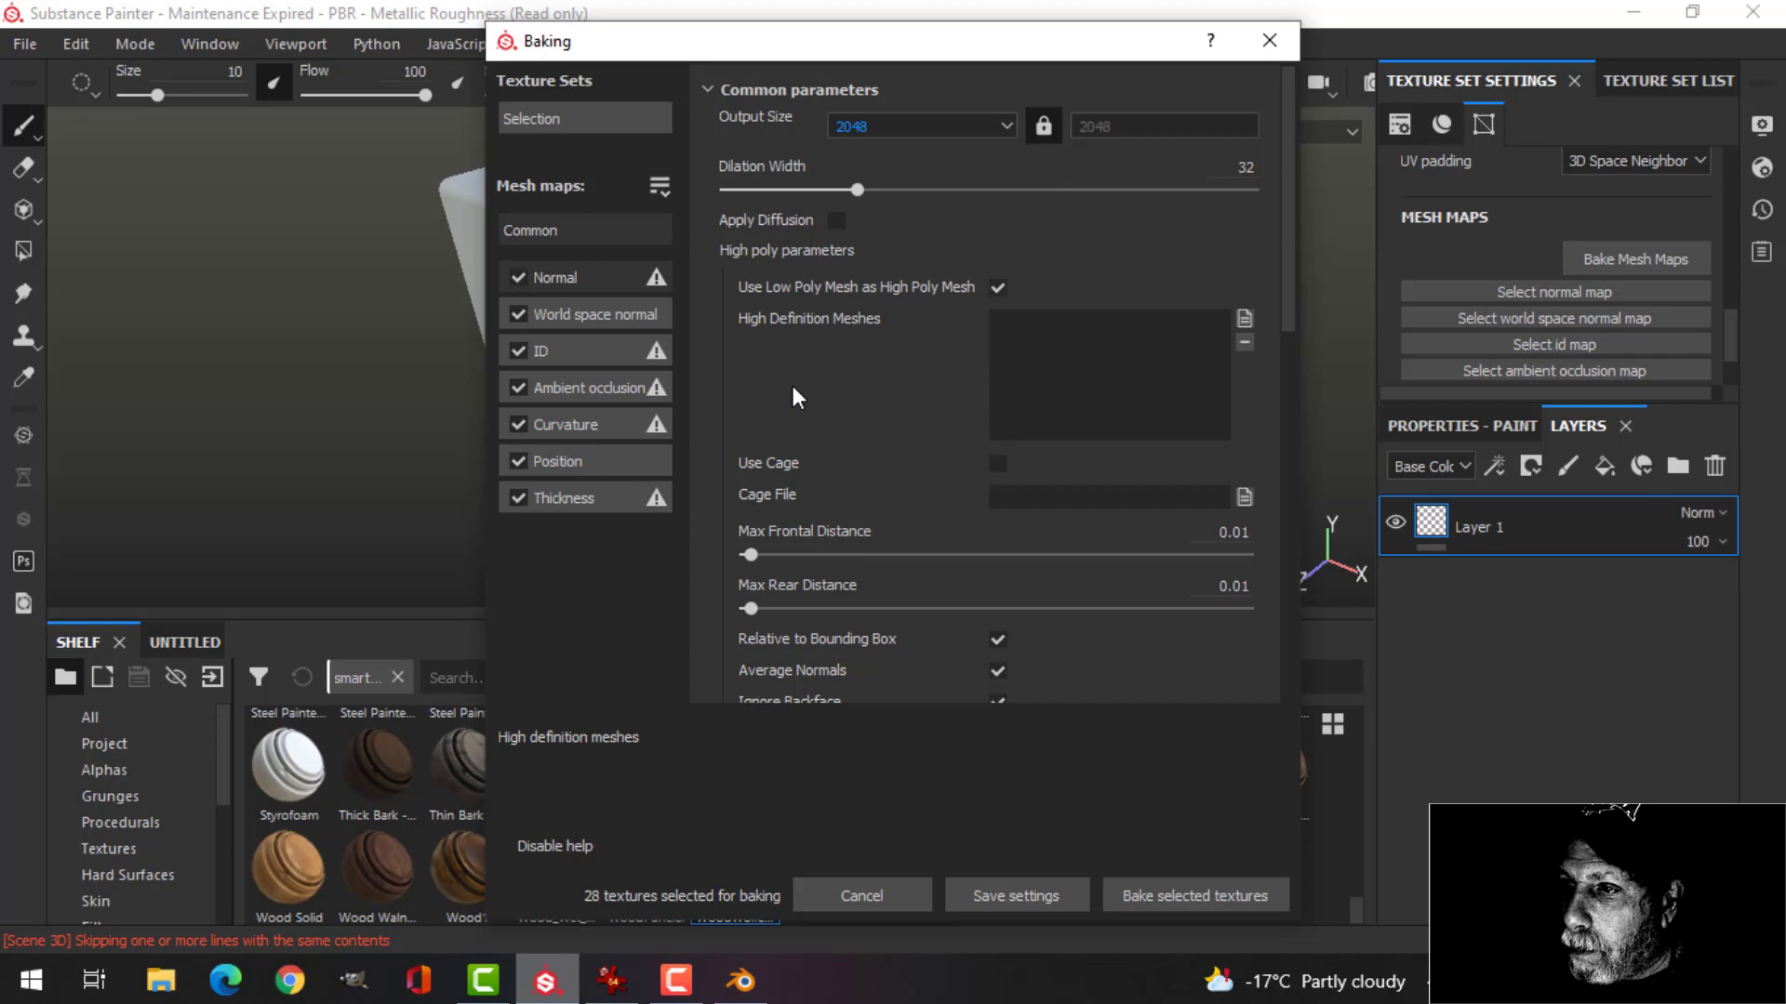
left_click(517, 350)
left_click(1179, 896)
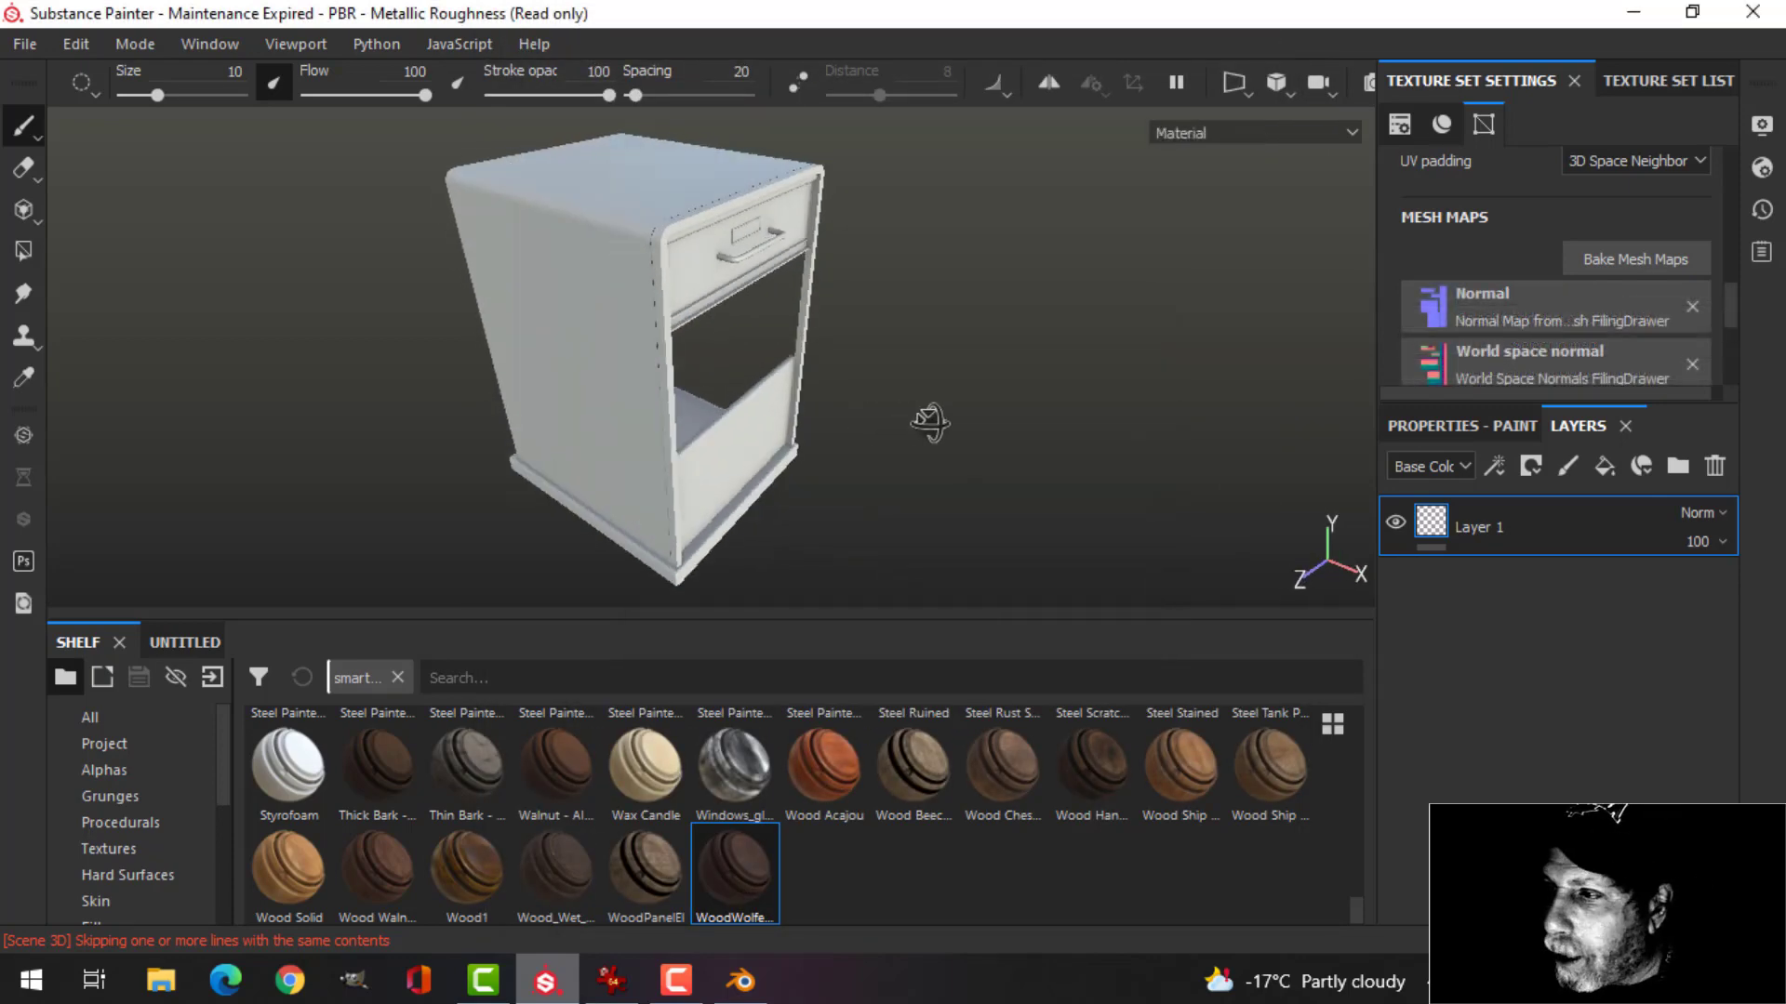
Replace Layer 1 of the FilingWood texture set with the WoodWolfenstein smart material.
left_click(1644, 80)
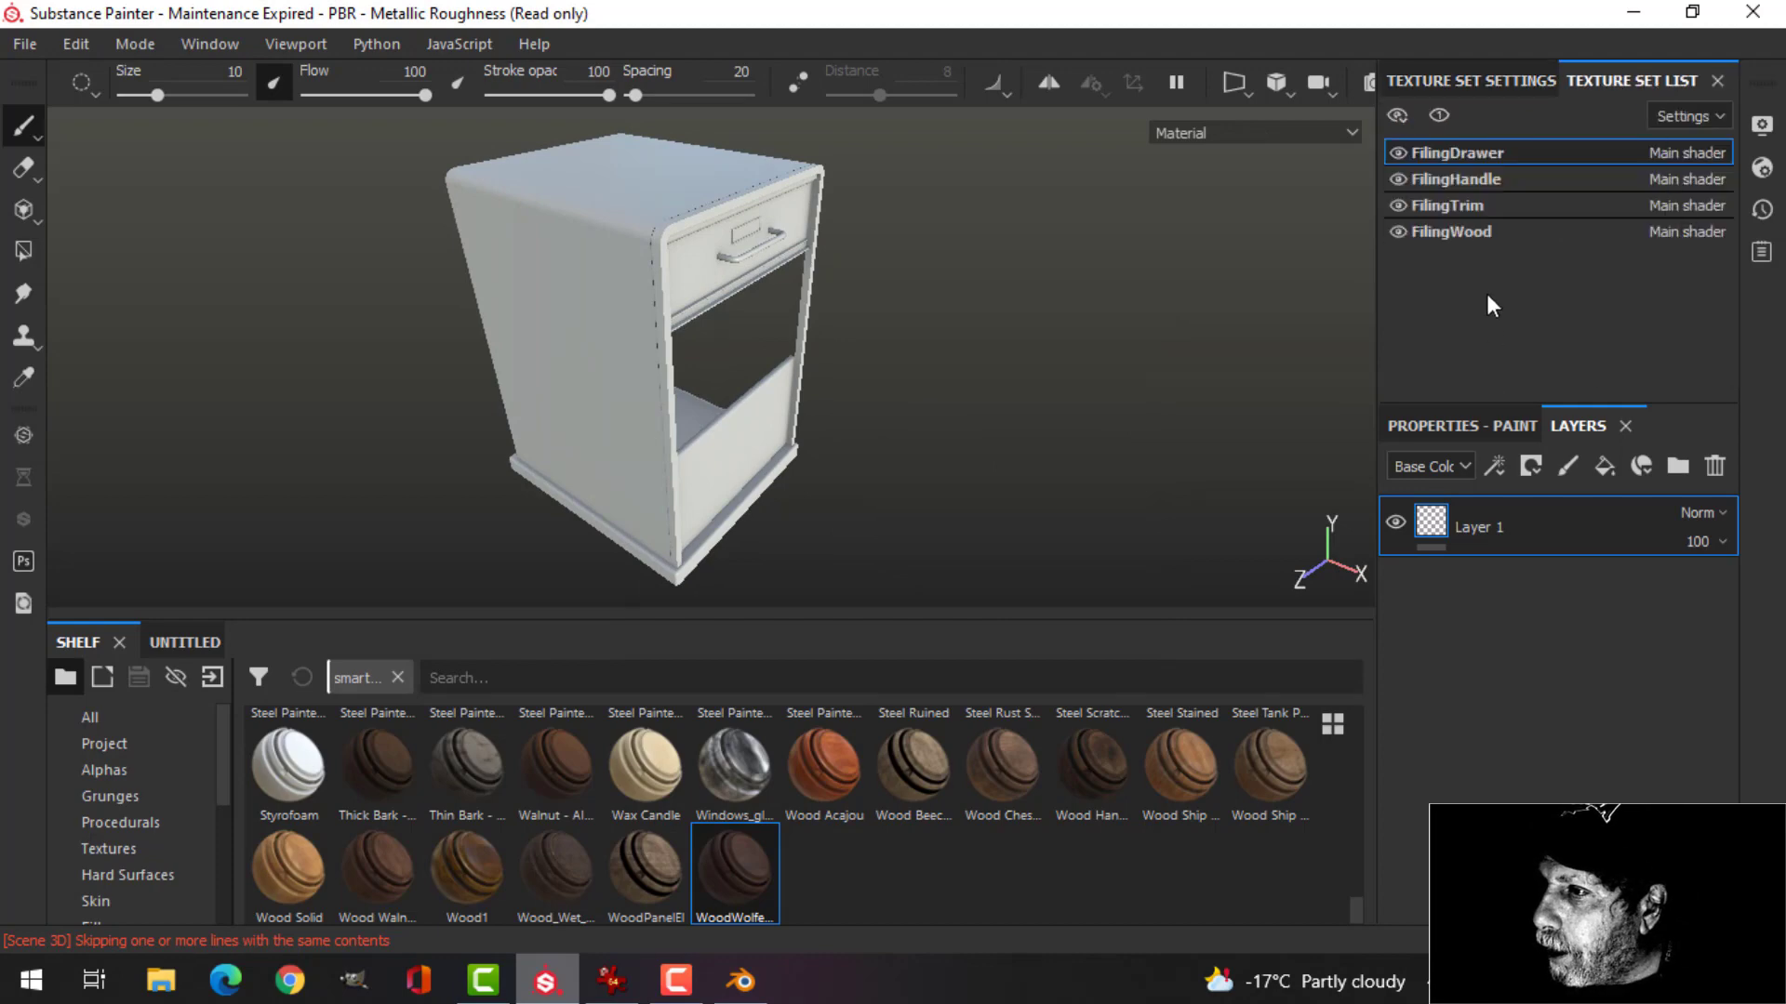
left_click(1472, 230)
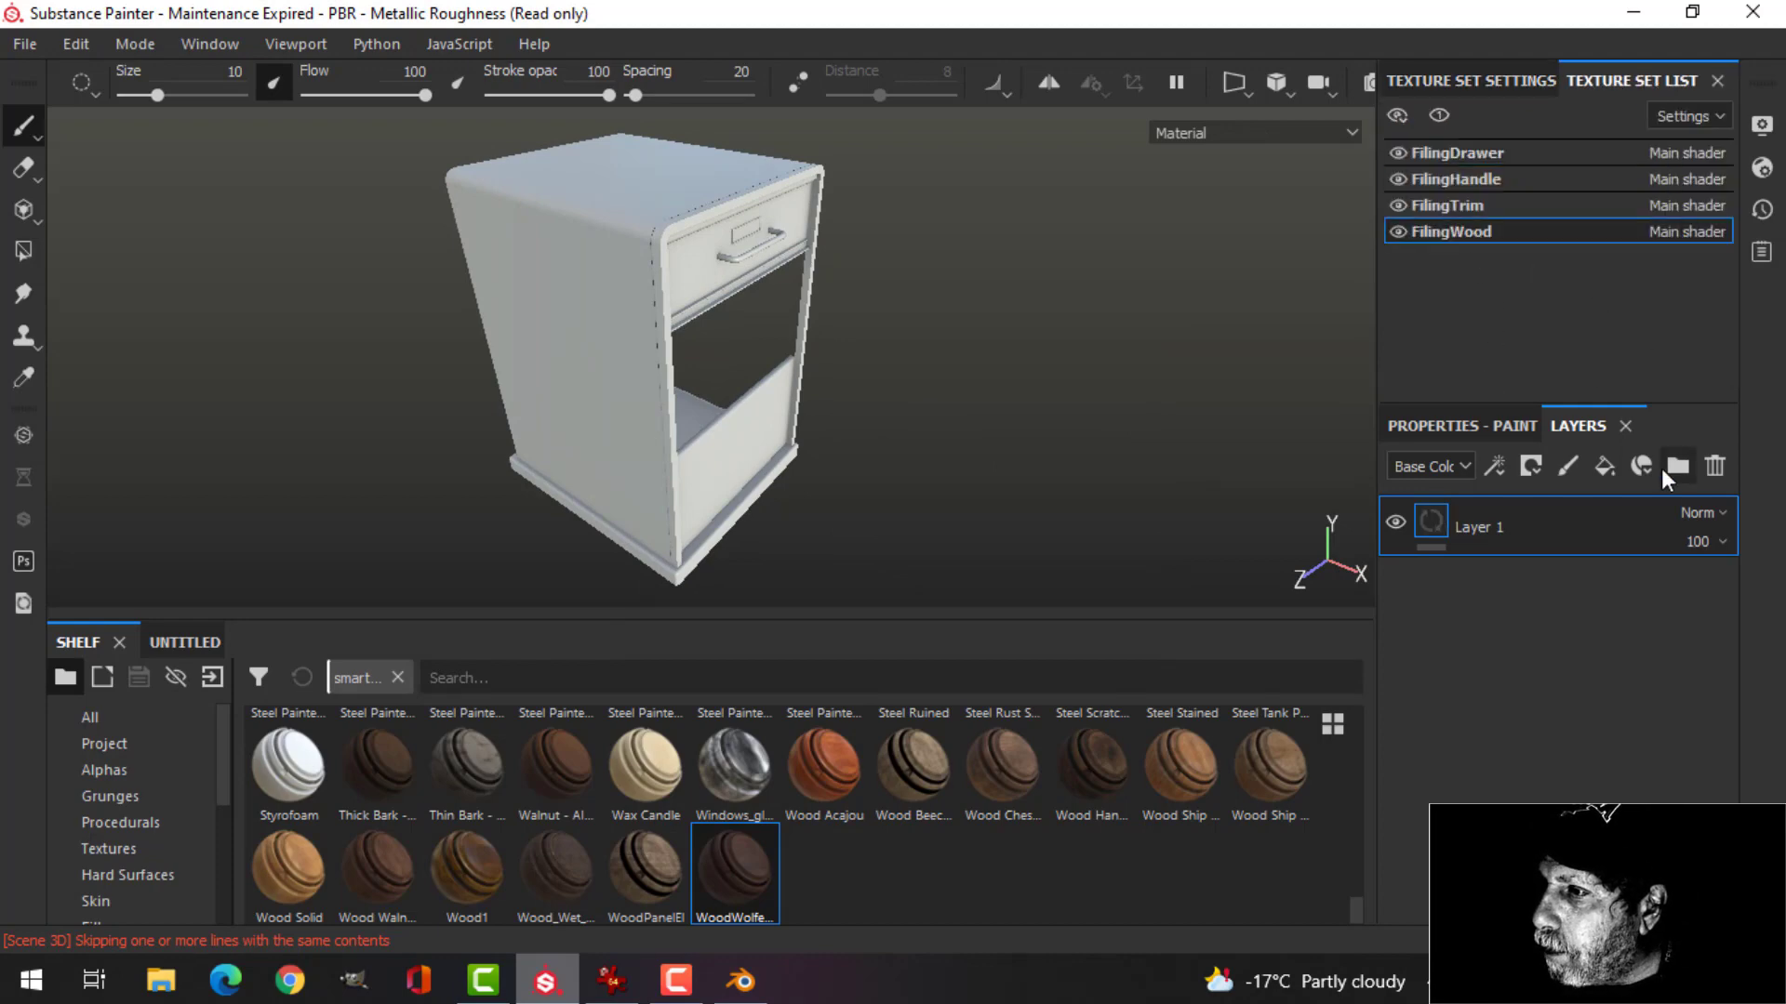
left_click(1715, 465)
left_click_drag(744, 869, 1593, 614)
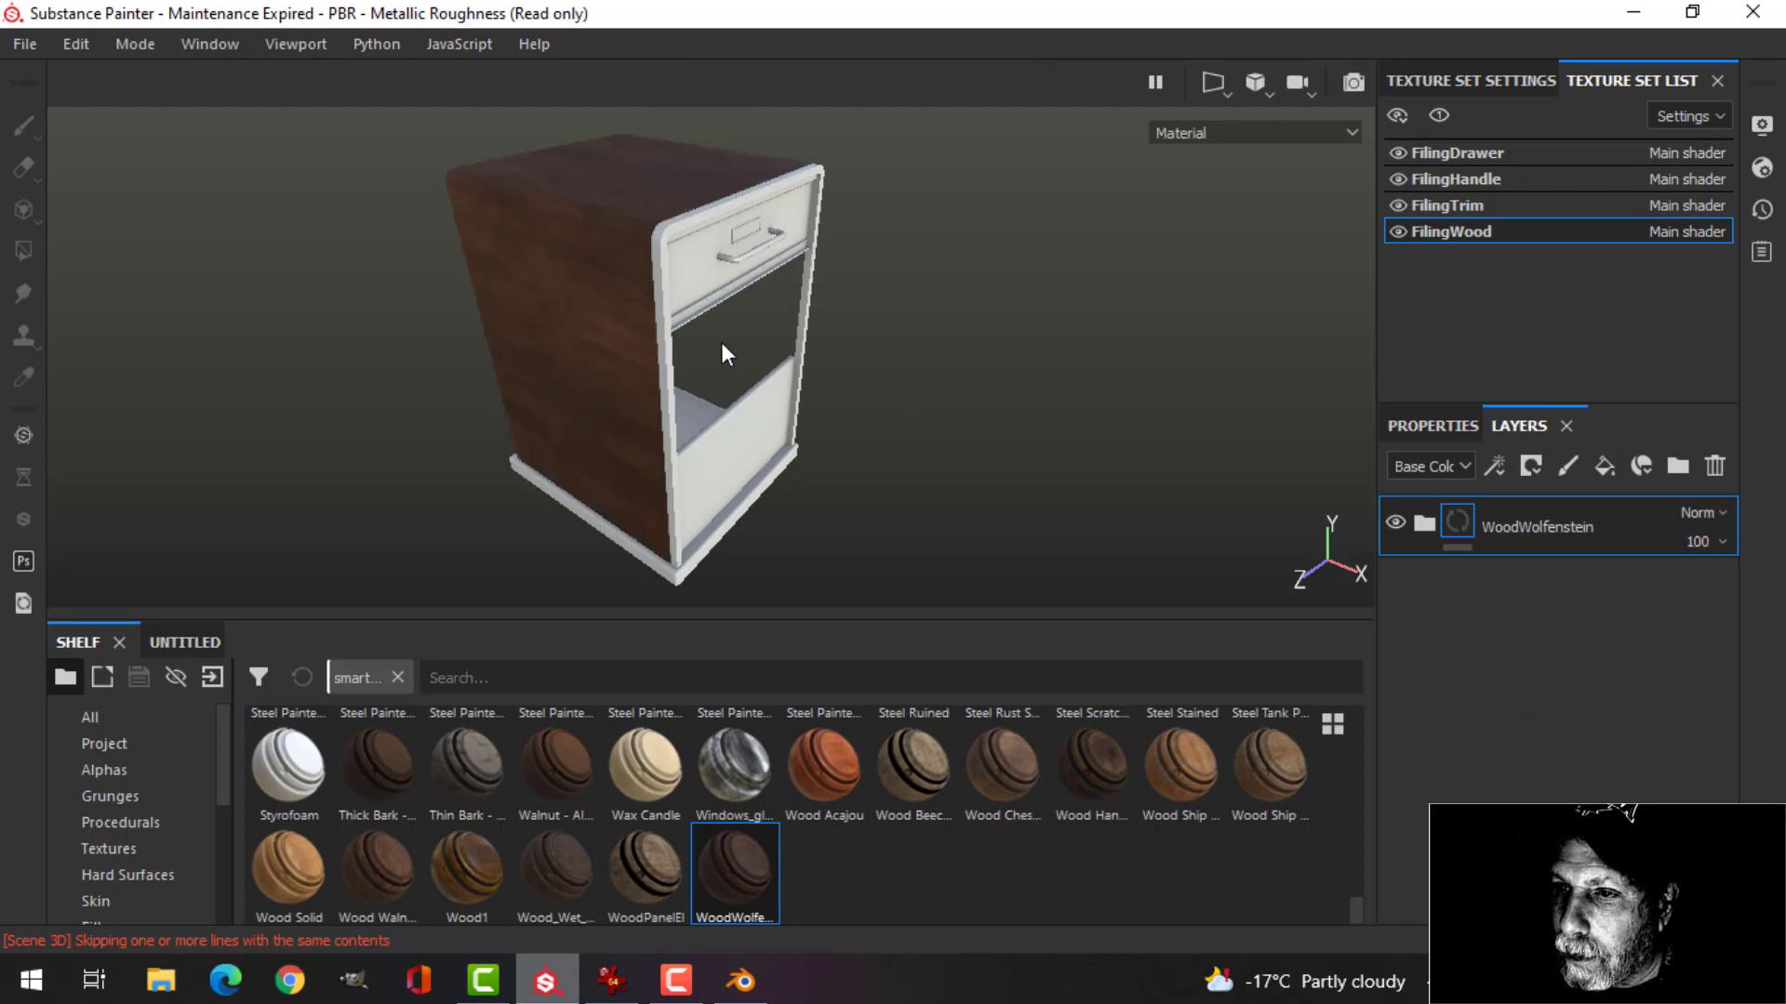
left_click_drag(722, 342, 846, 508, "alt")
scroll(873, 426, "up", 3)
middle_click_drag(846, 508, 807, 202, "alt")
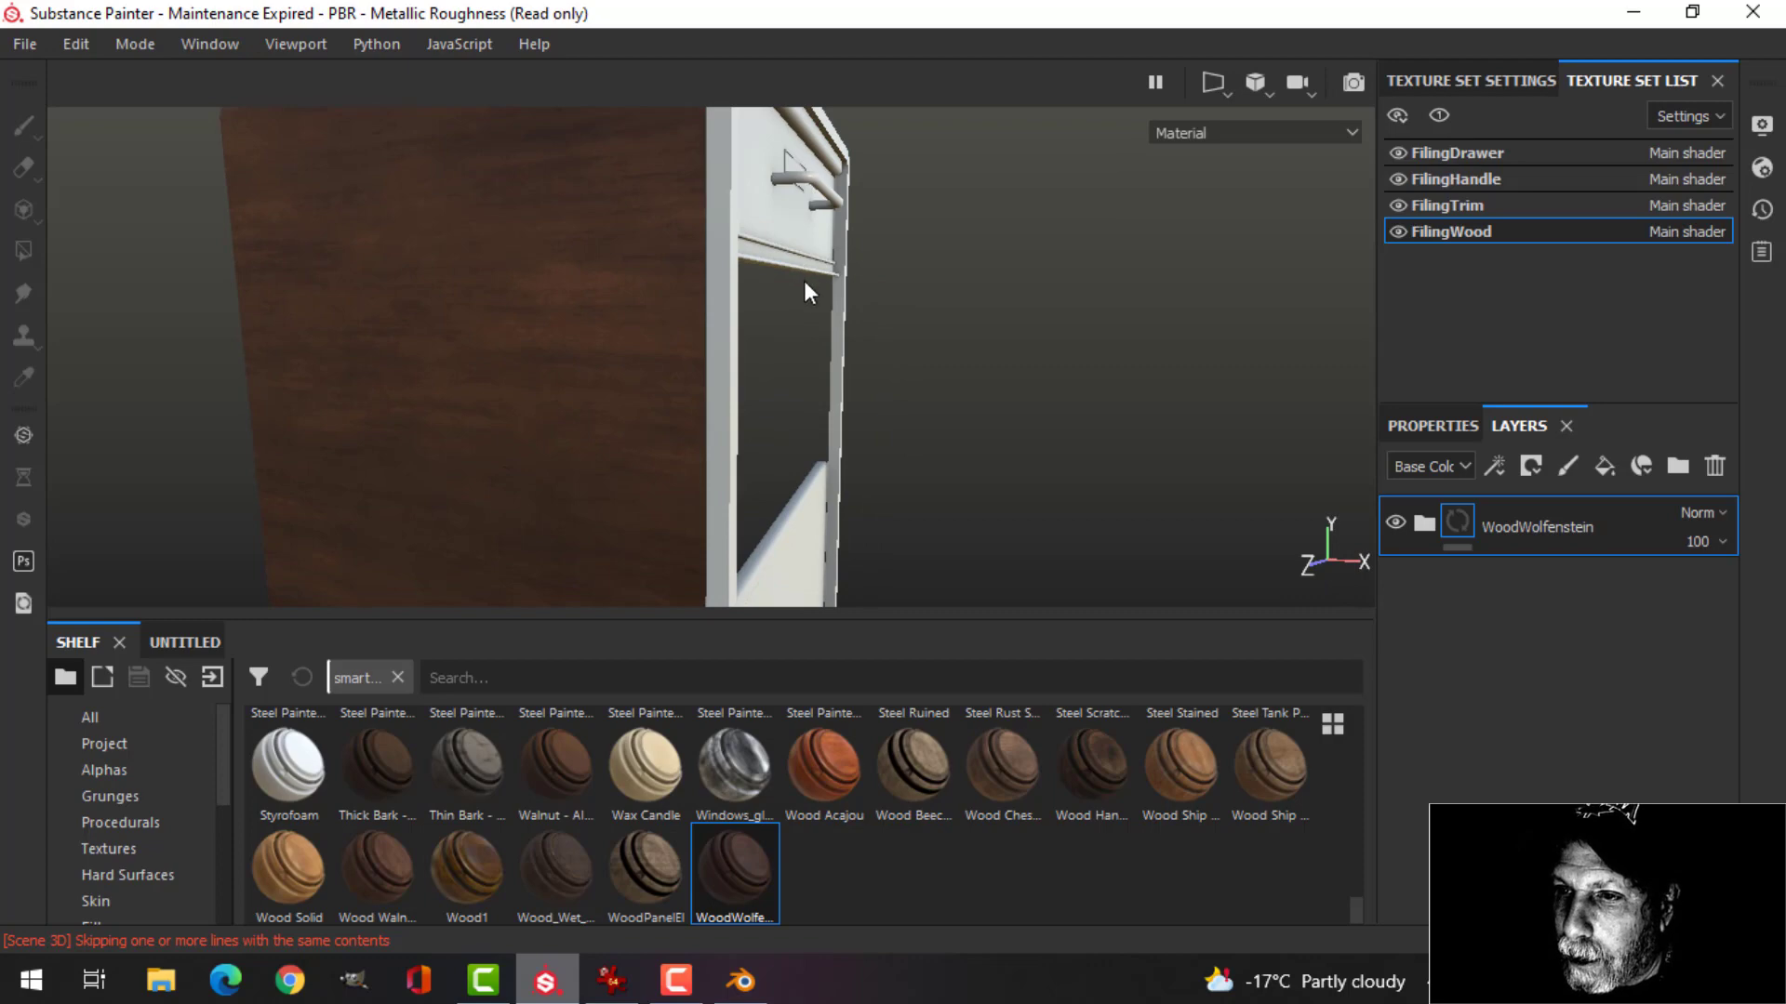
scroll(813, 296, "down", 3)
left_click_drag(813, 296, 811, 345, "alt")
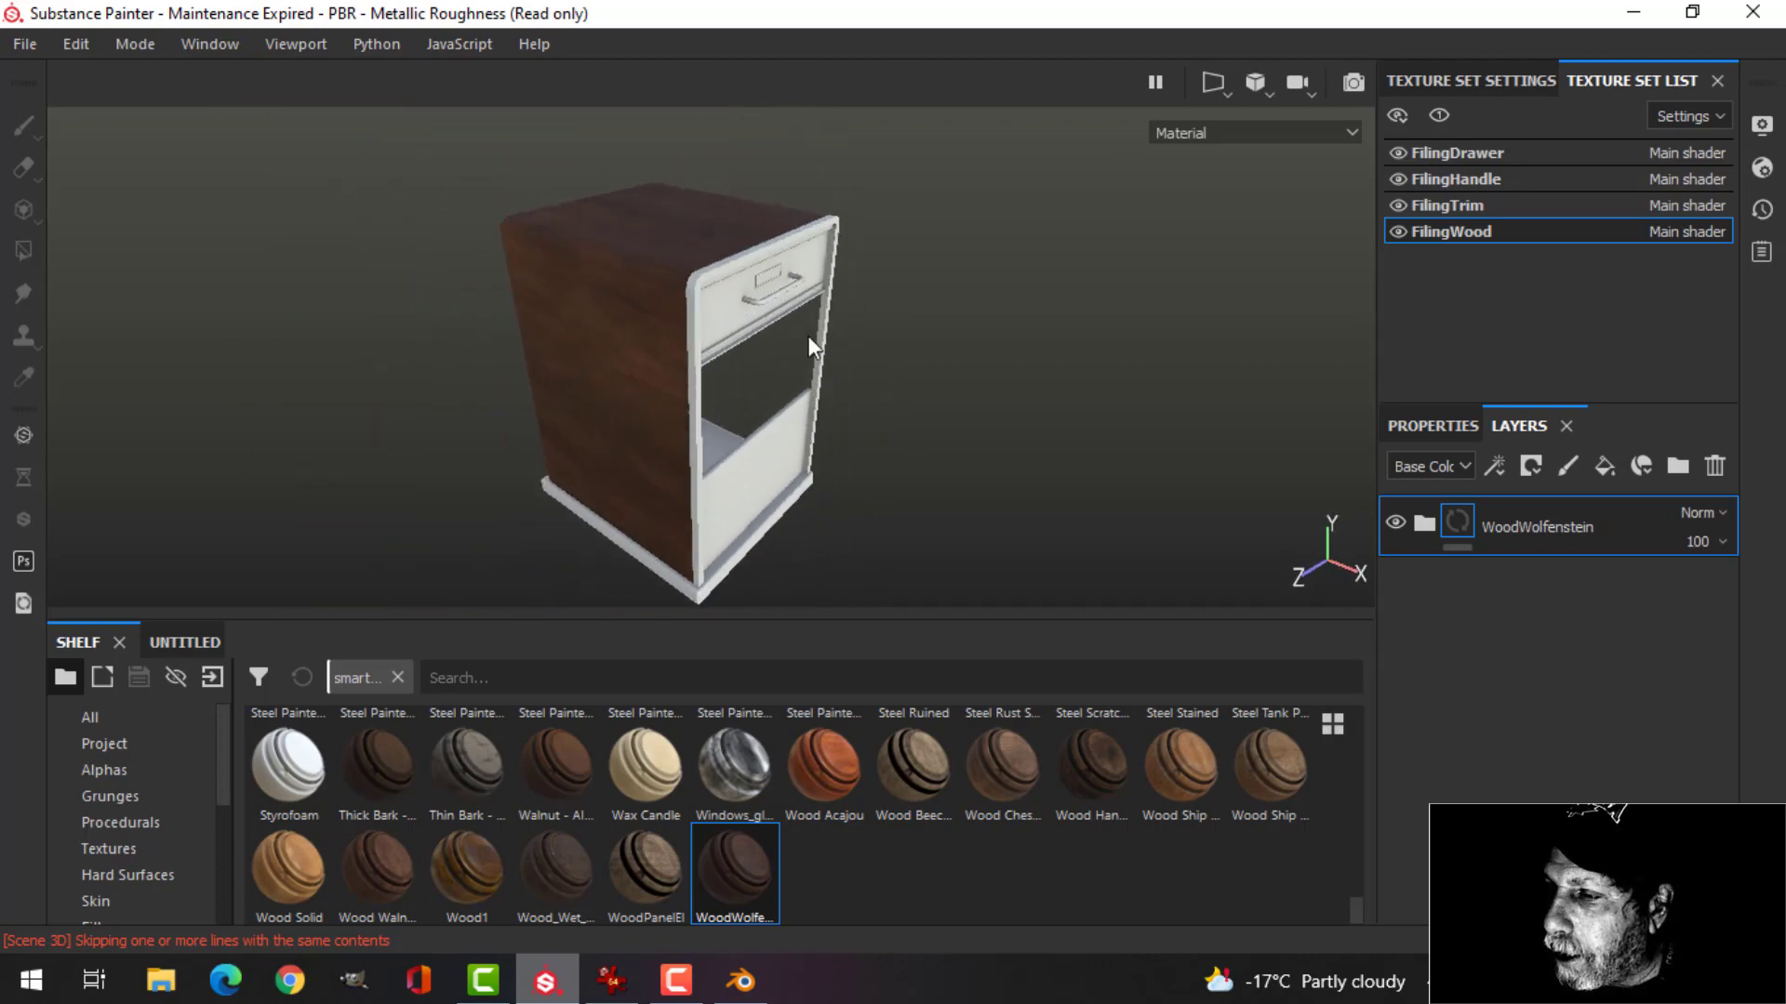
Compare the wood on the cabinet's side and top with the reference game screenshot in IrfanView, then return to Substance Painter.
left_click_drag(917, 431, 912, 372, "alt")
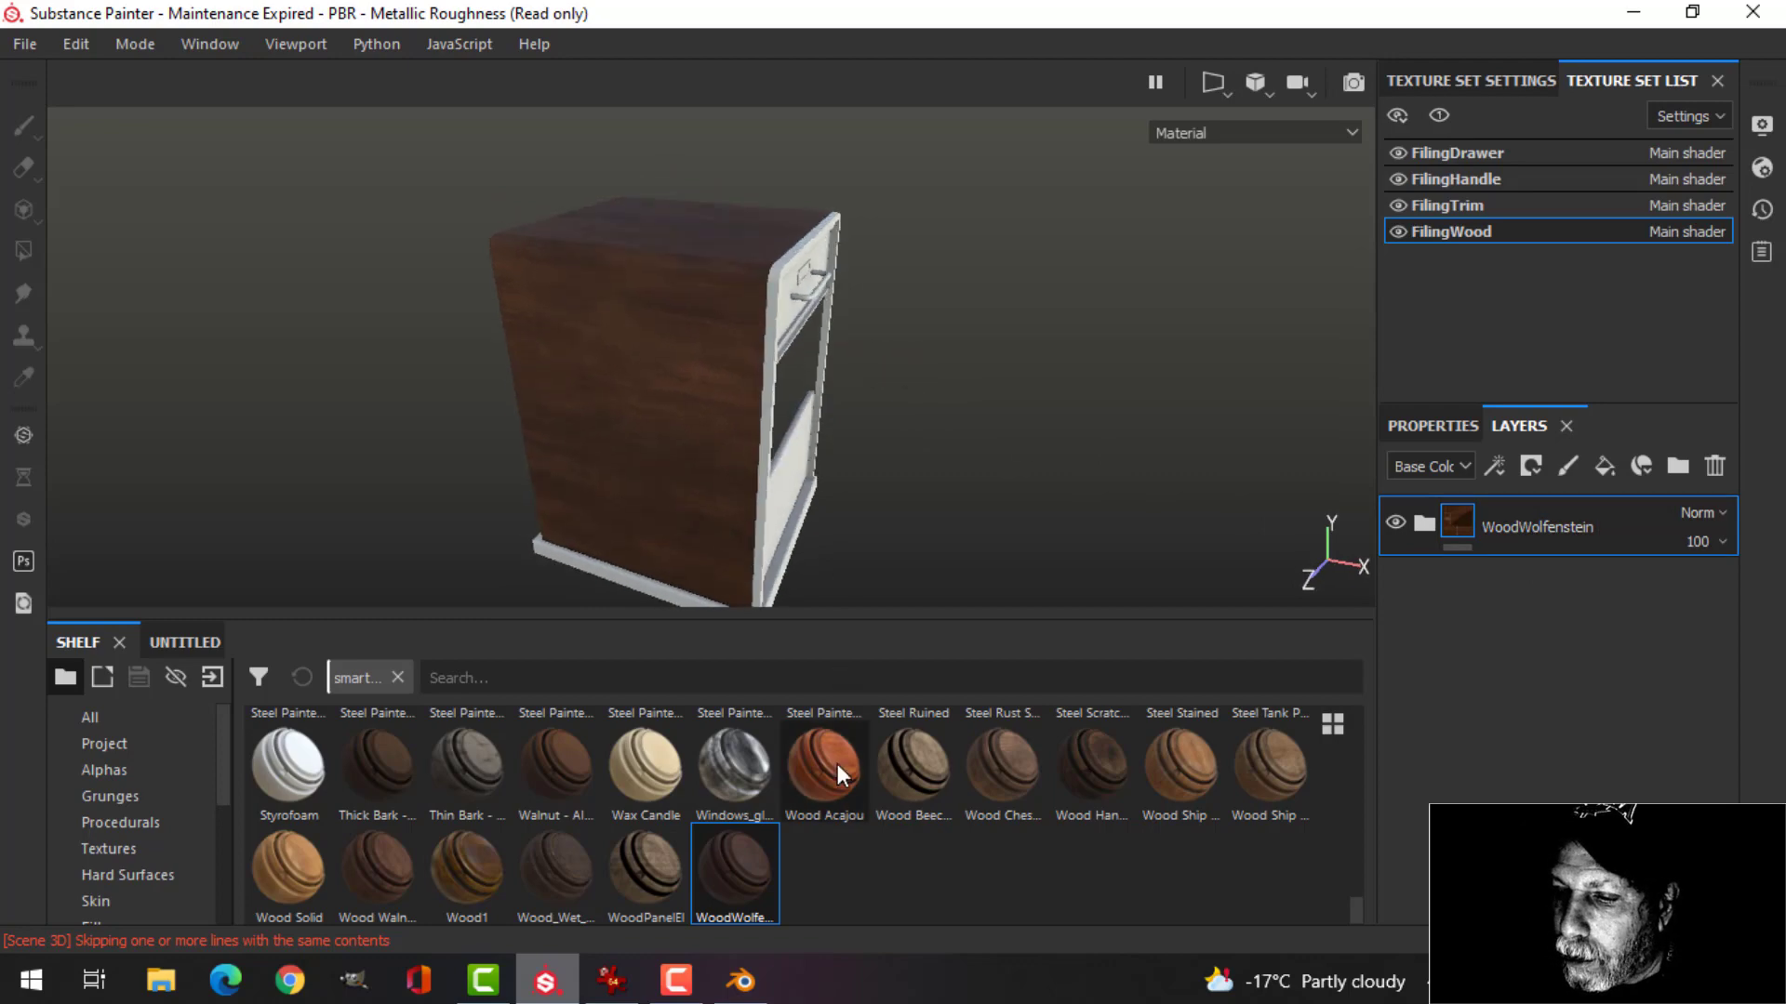
left_click(611, 980)
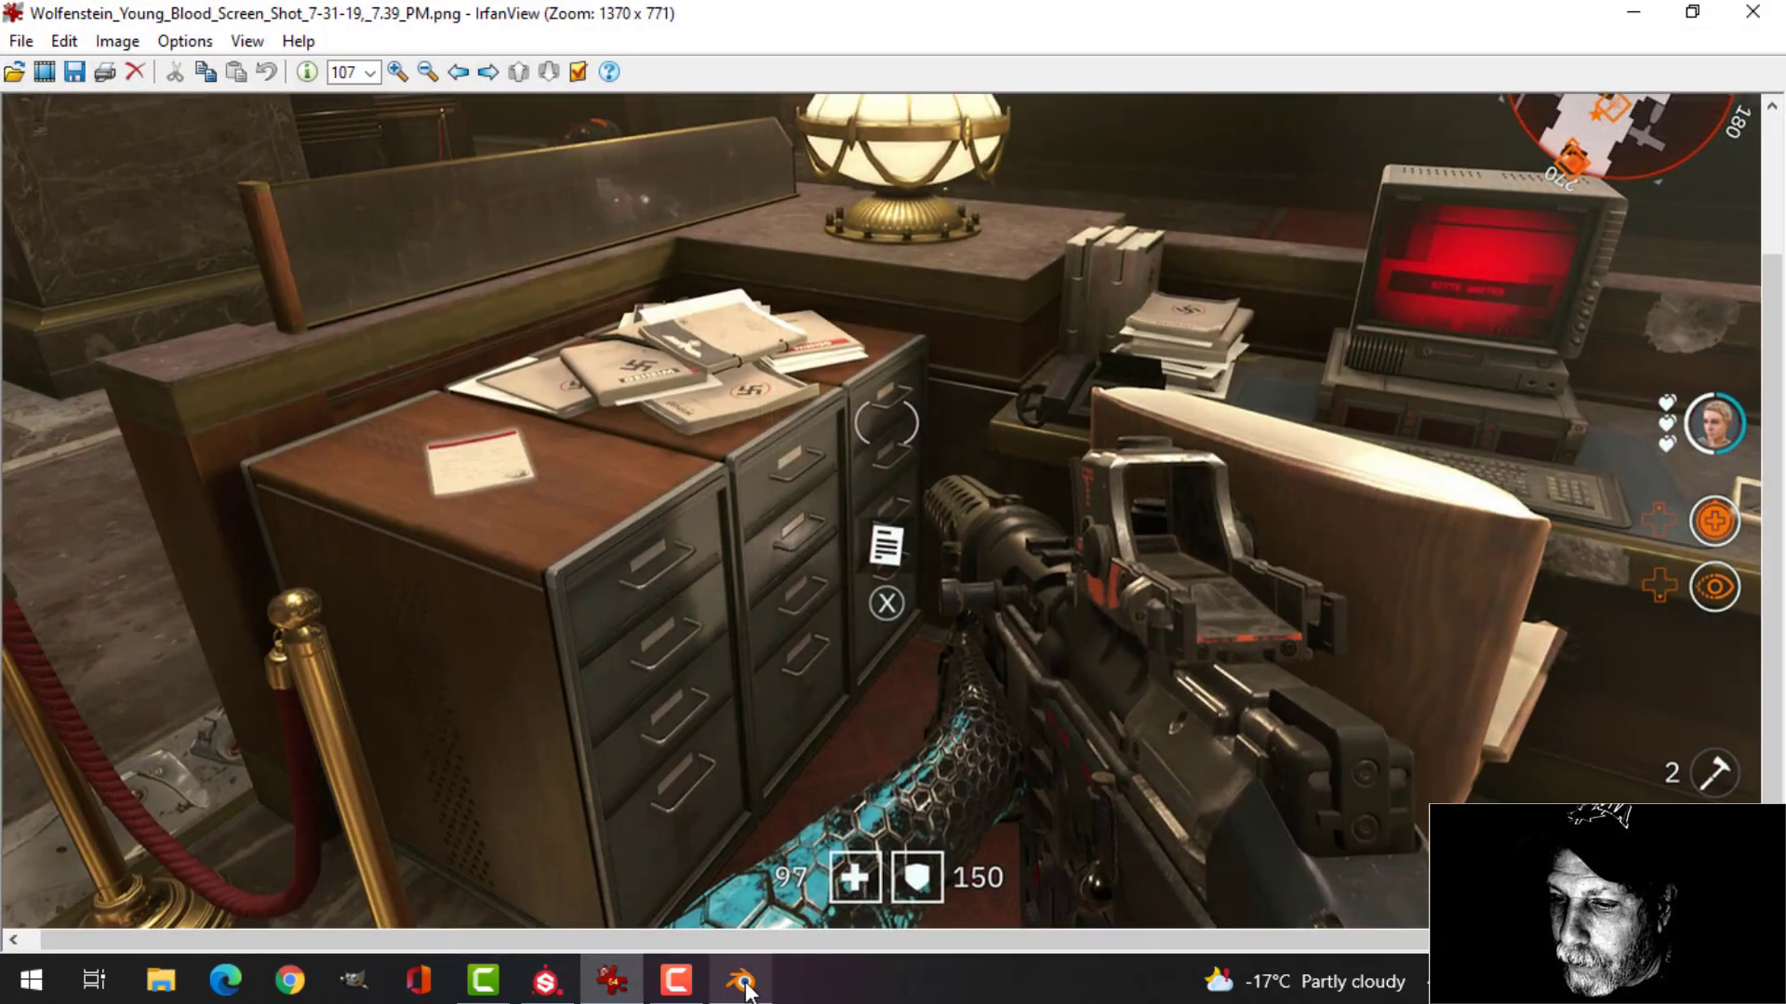
left_click(546, 980)
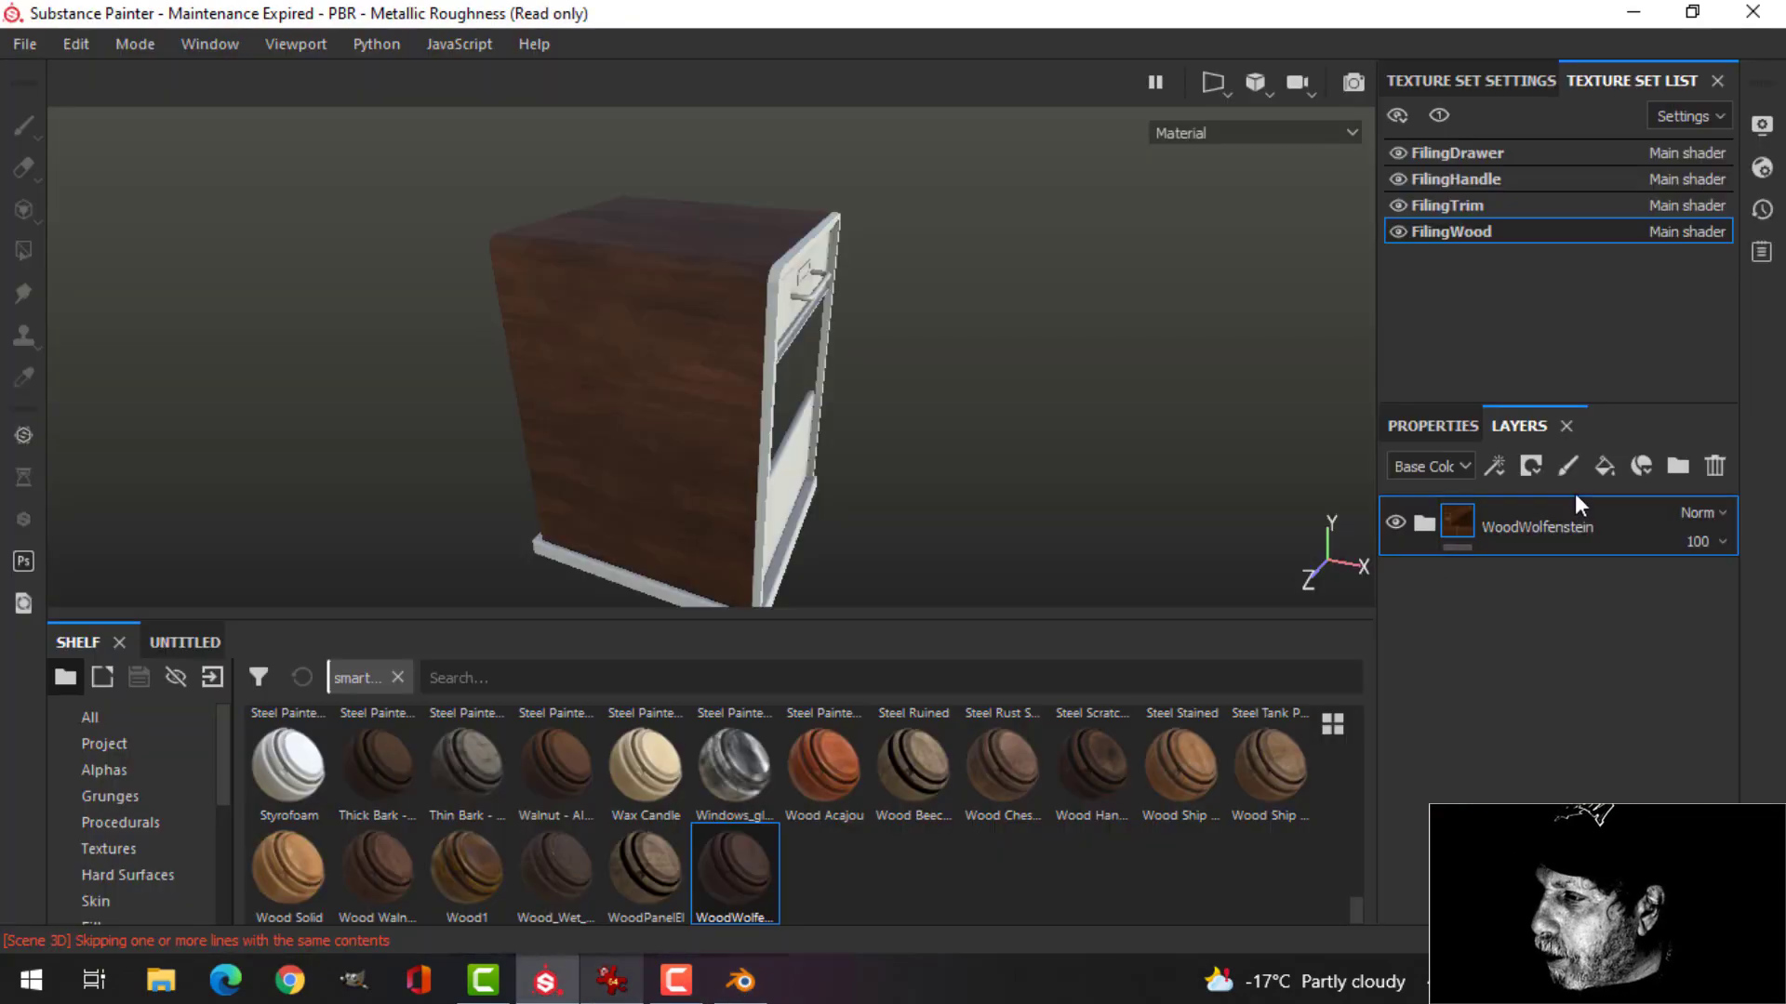
left_click_drag(1051, 478, 1303, 507, "alt")
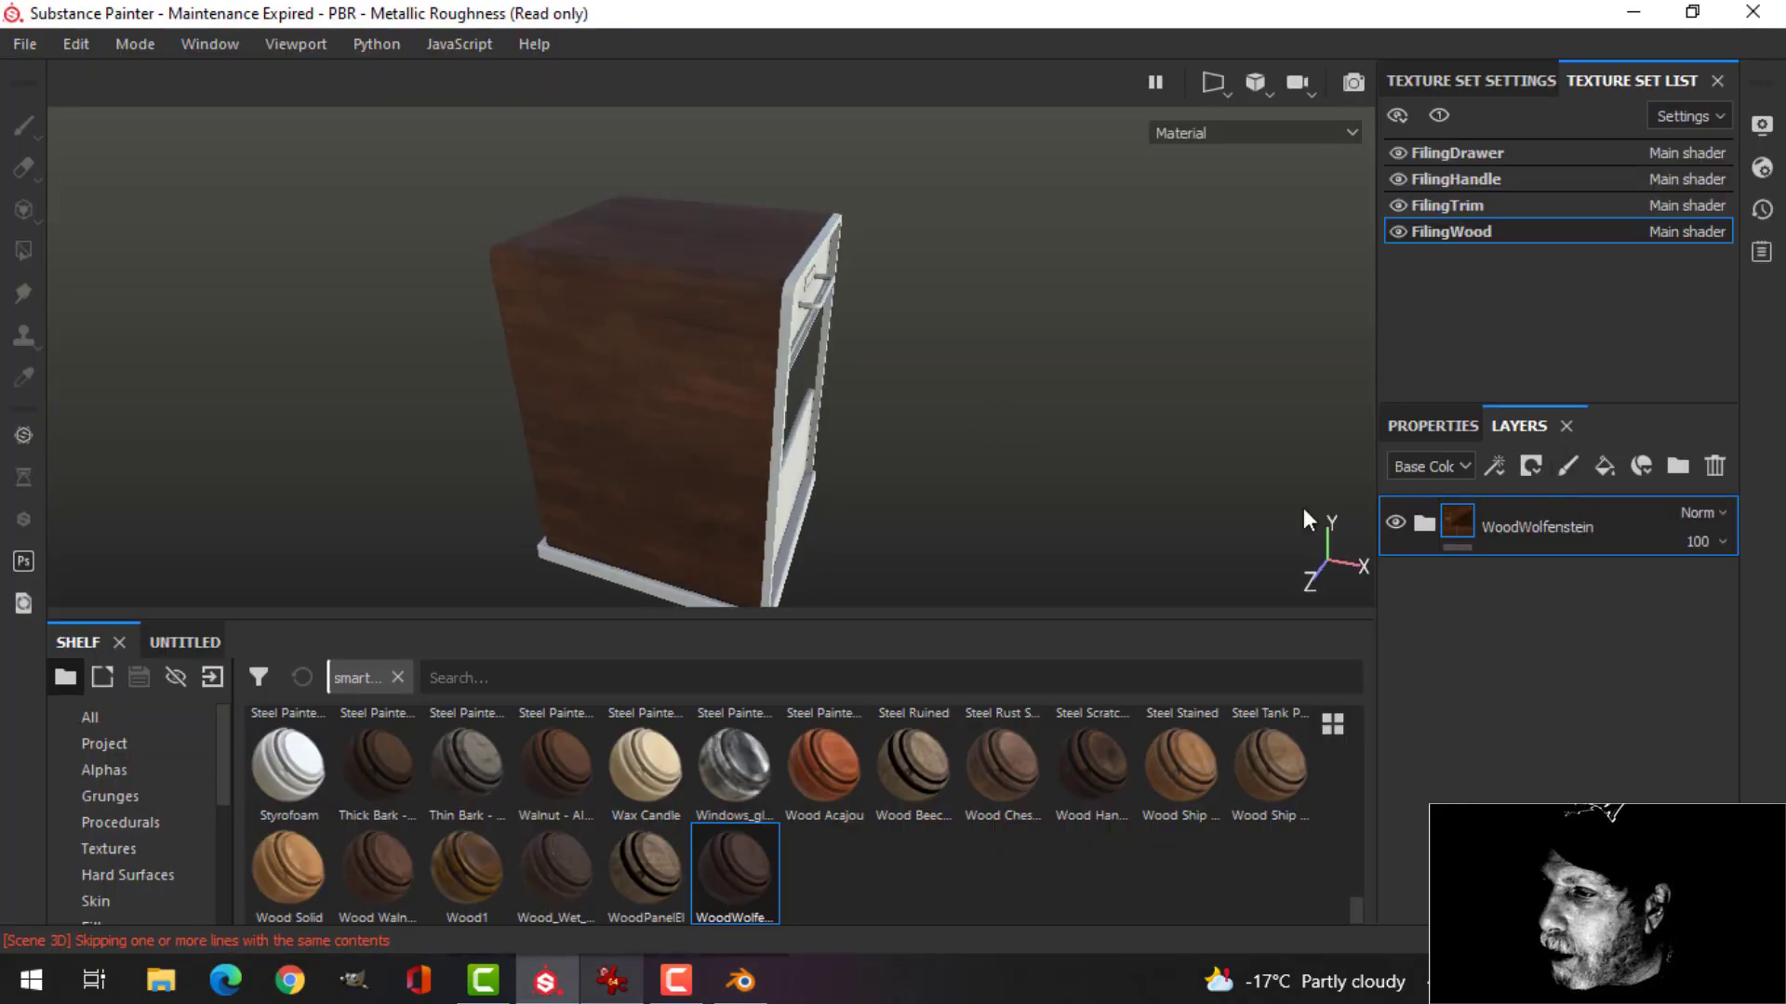
Add a paint layer above WoodWolfenstein and set the brush to paint only the height channel with a negative height.
left_click(1570, 468)
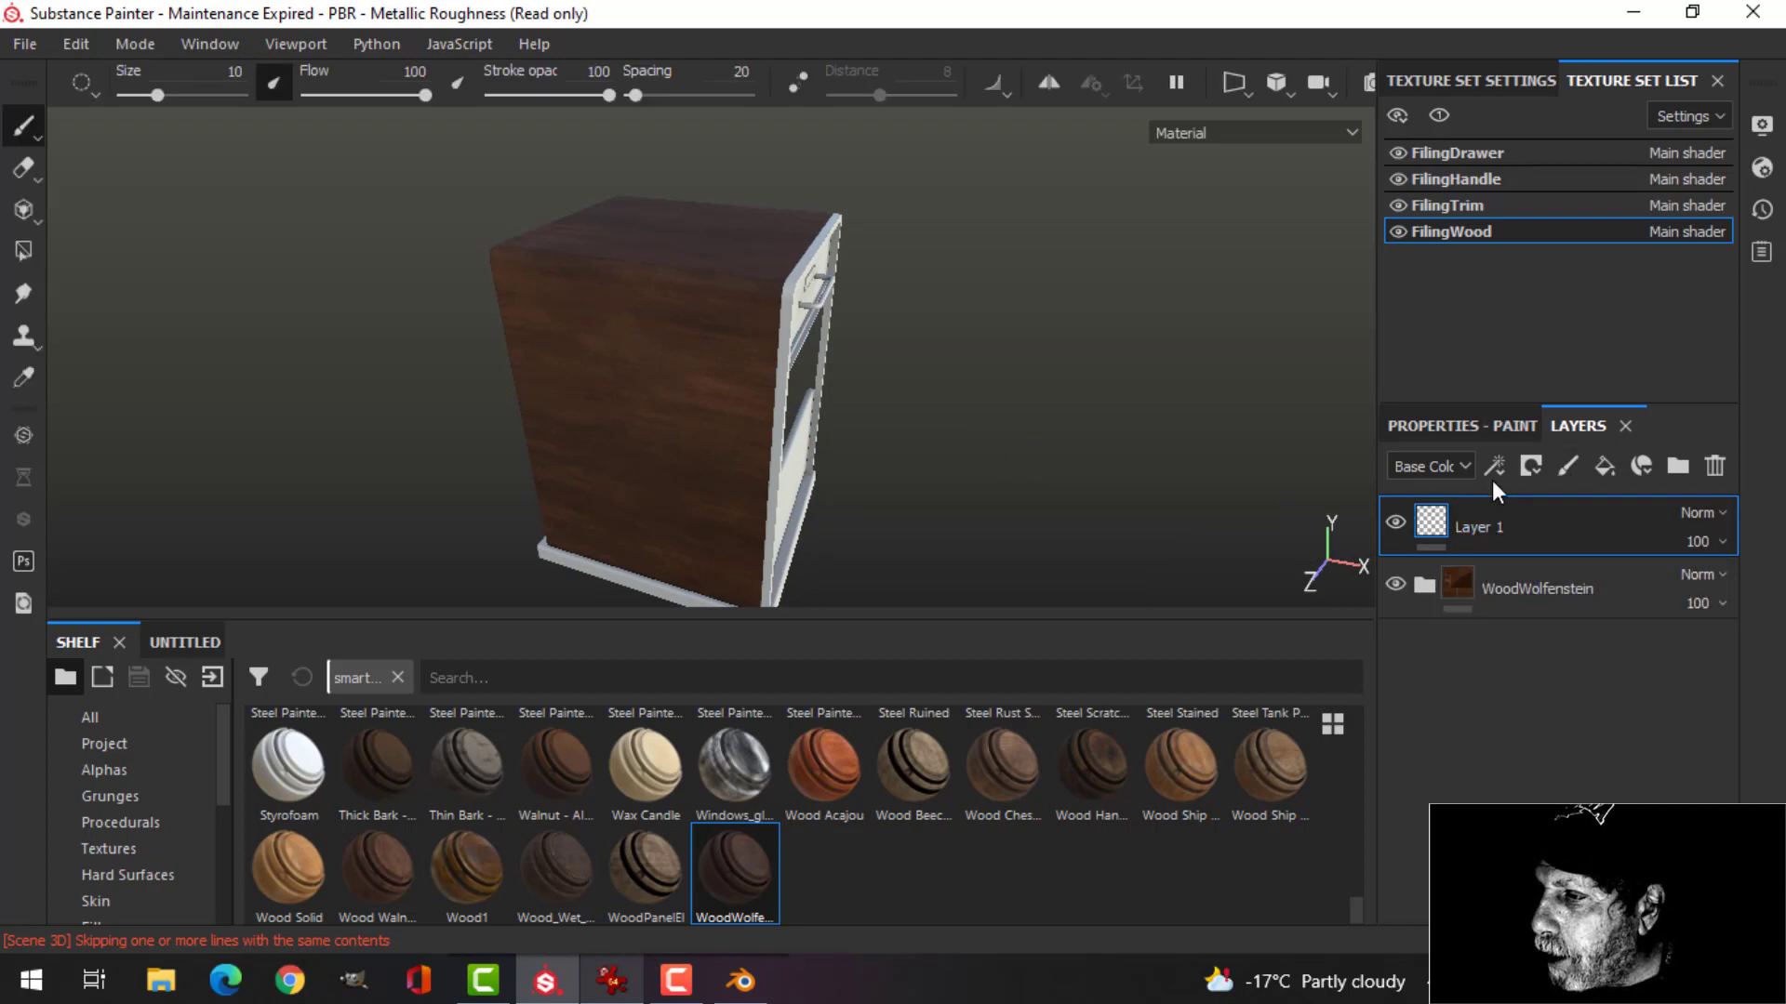
left_click(1448, 425)
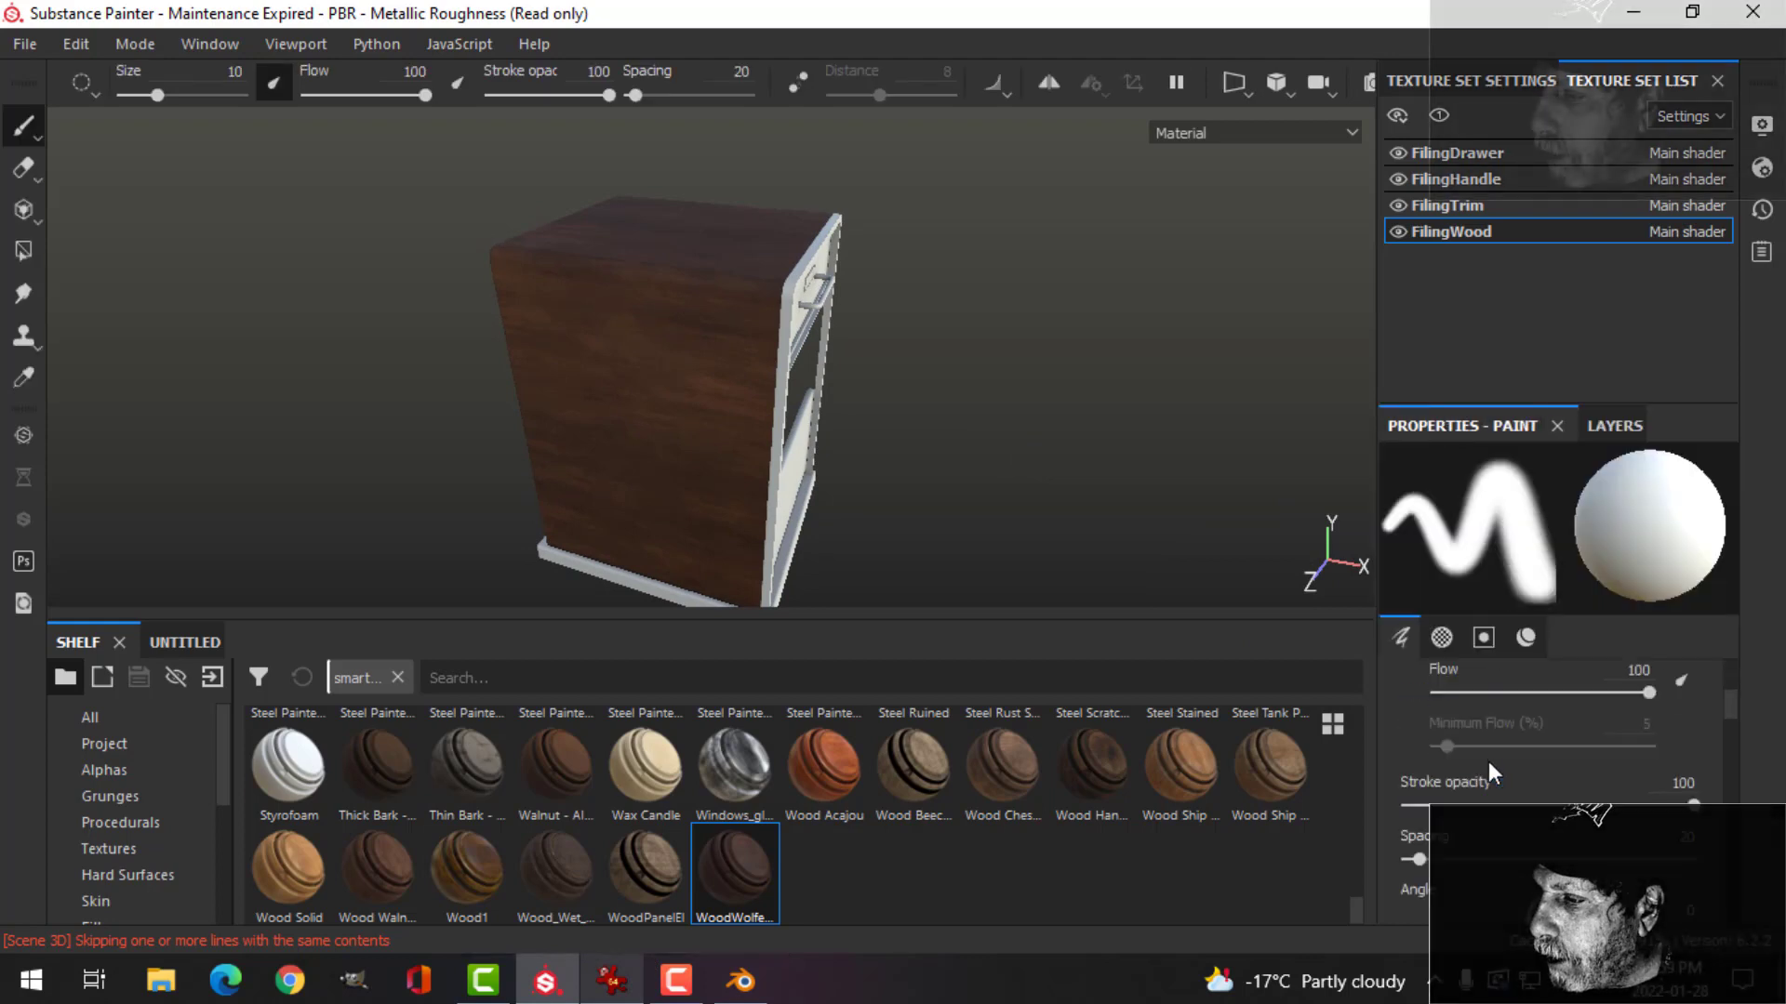
scroll(1488, 761, "down", 10)
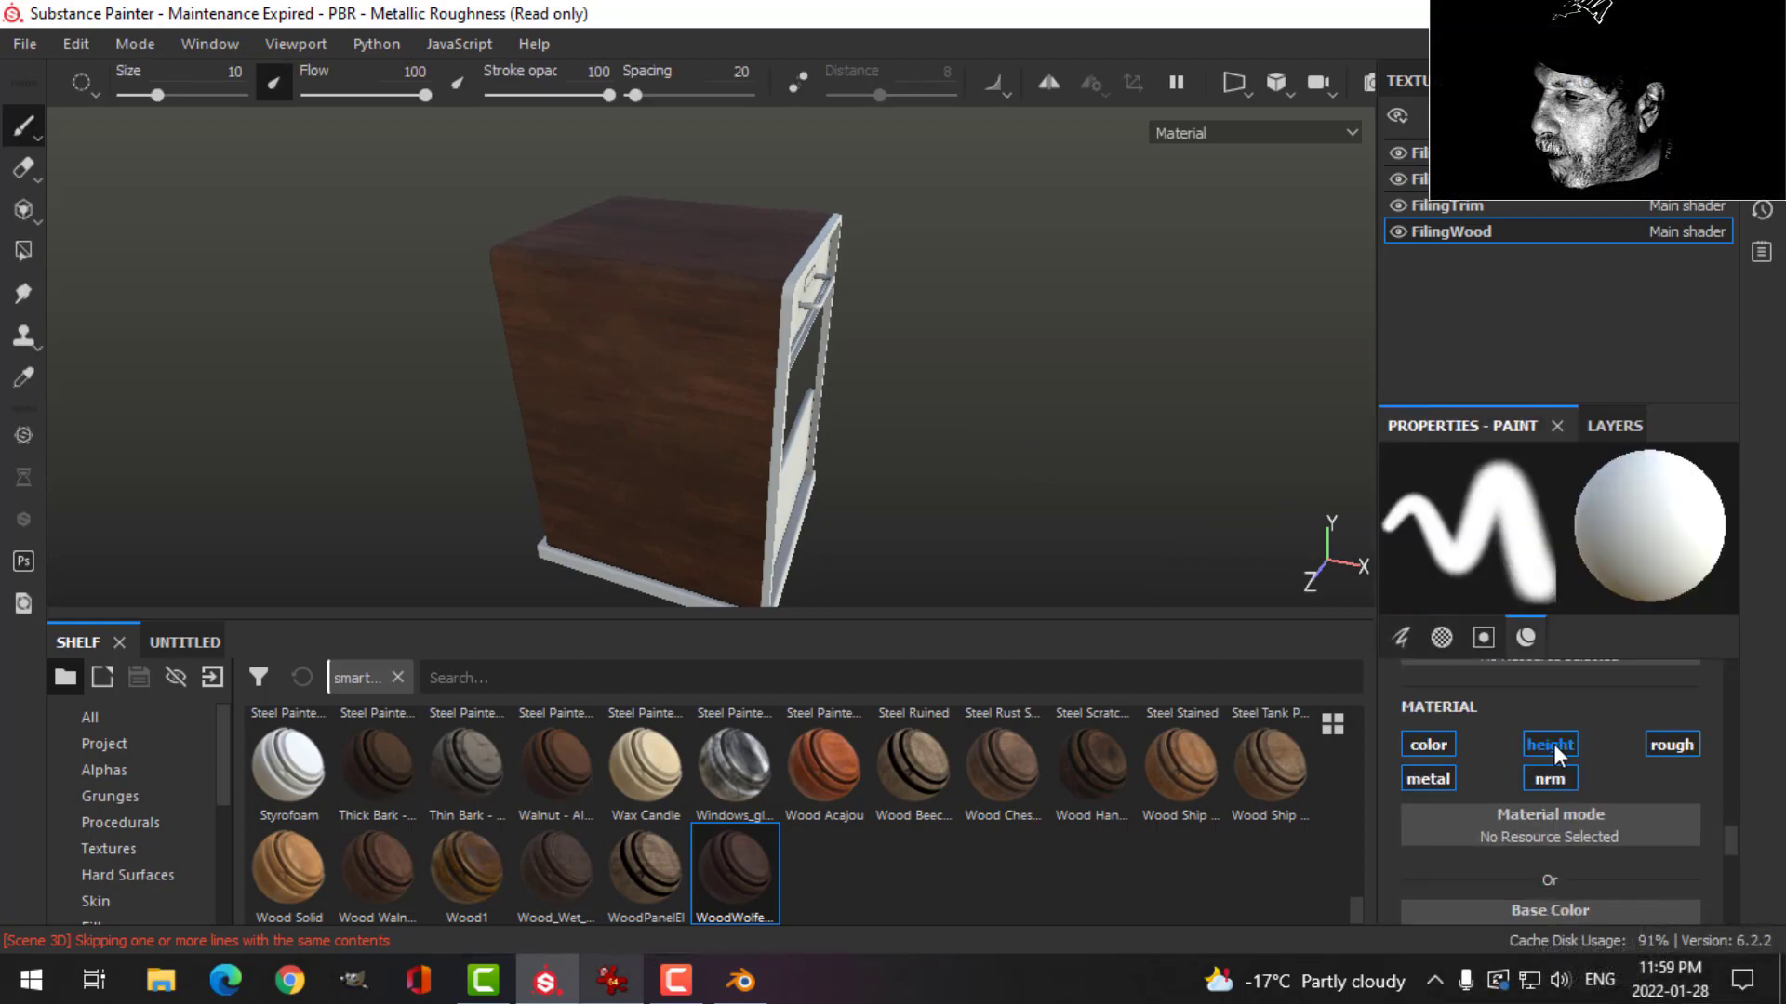
left_click(1553, 744)
scroll(1577, 780, "down", 2)
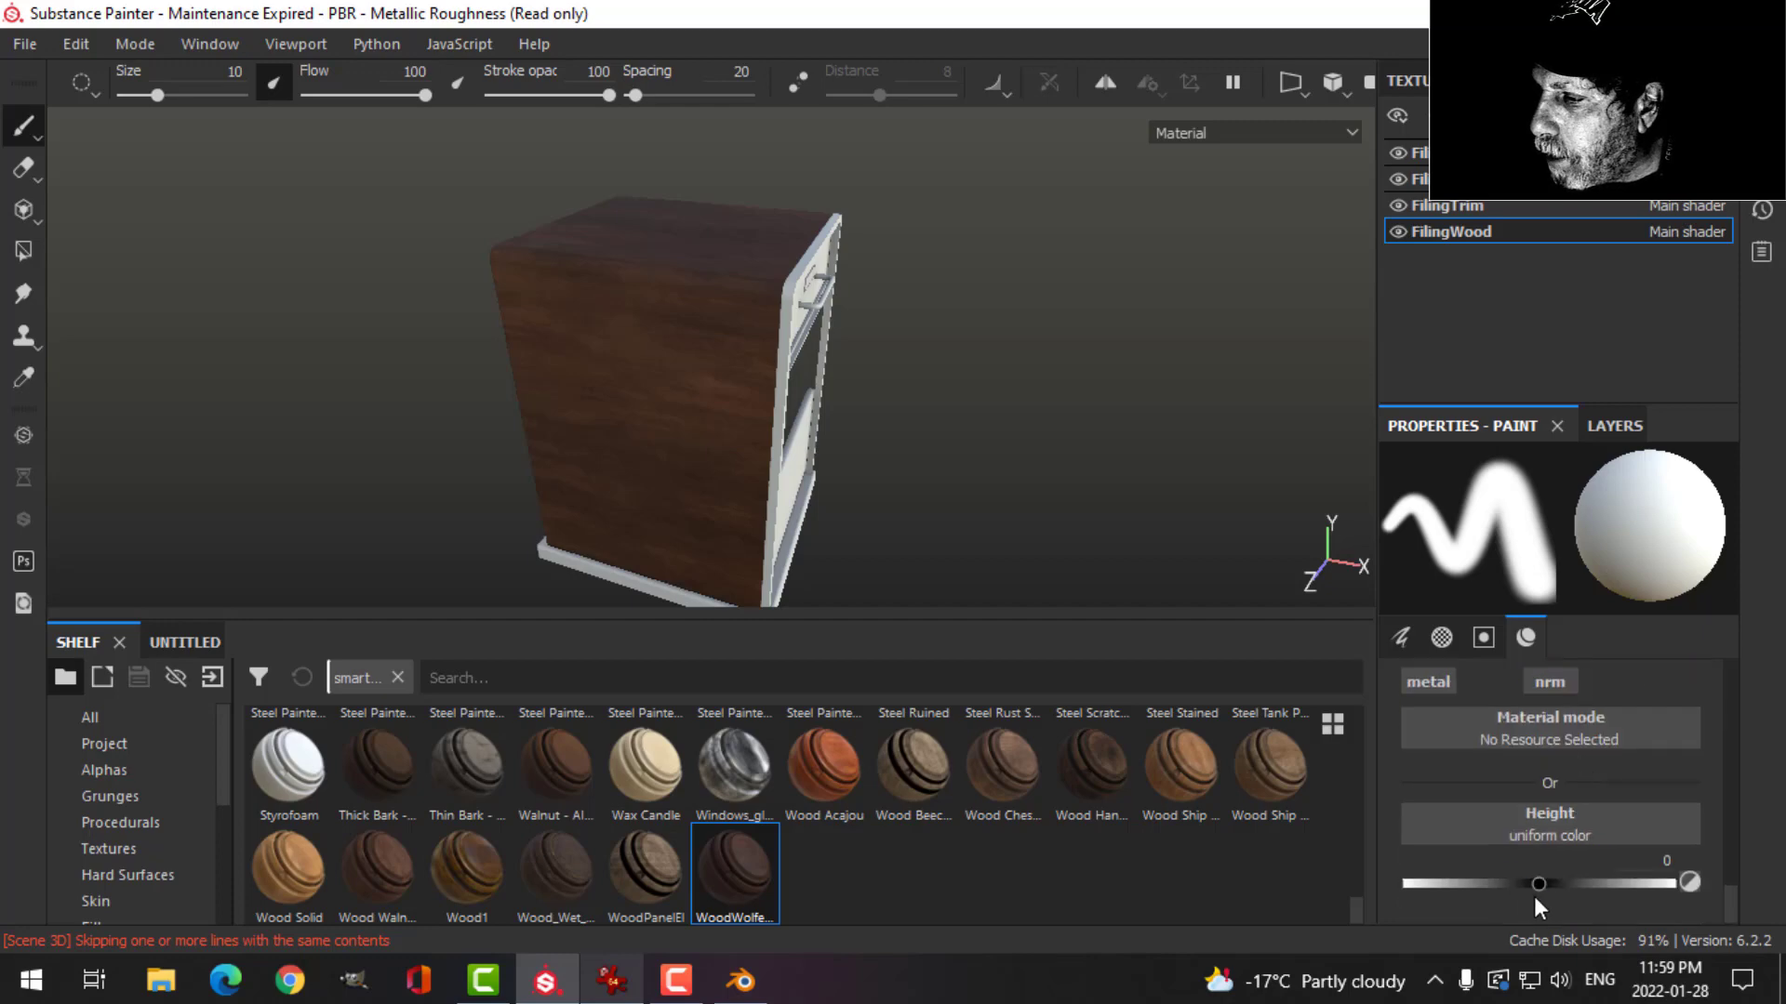
left_click_drag(1538, 885, 1488, 887)
left_click(1603, 426)
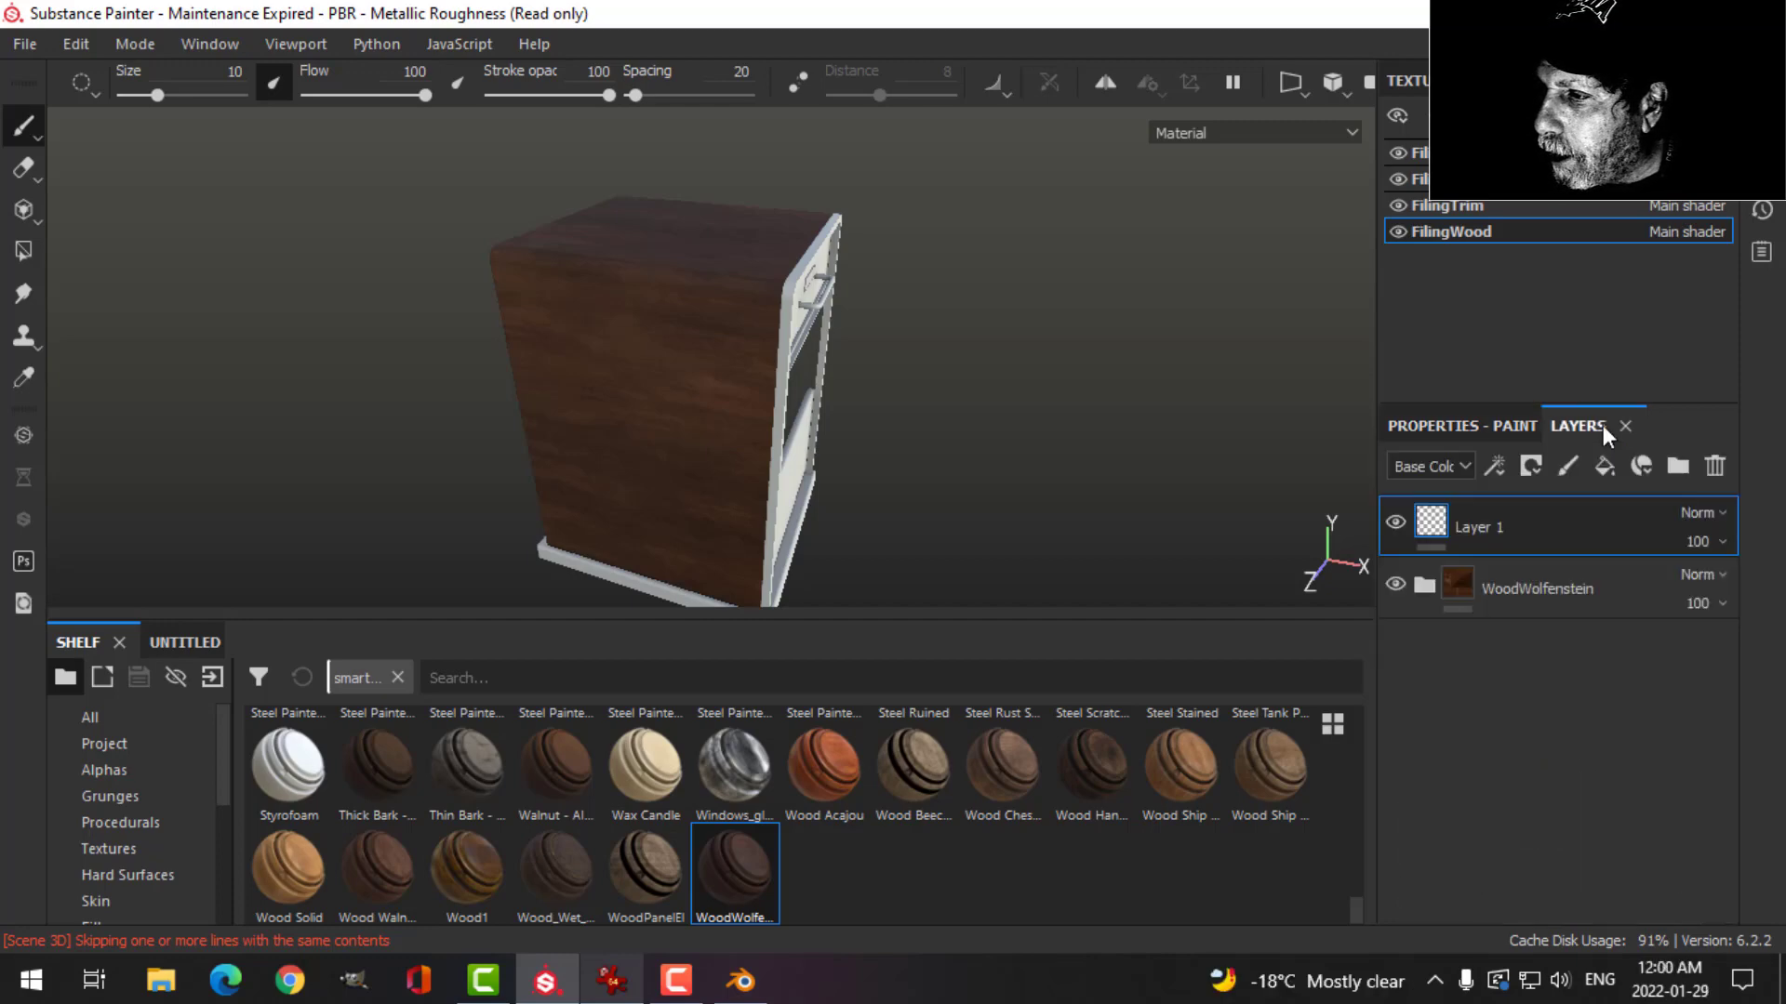
Turn on mirror symmetry across the Z axis for painting the cabinet.
left_click_drag(754, 424, 1043, 217, "alt")
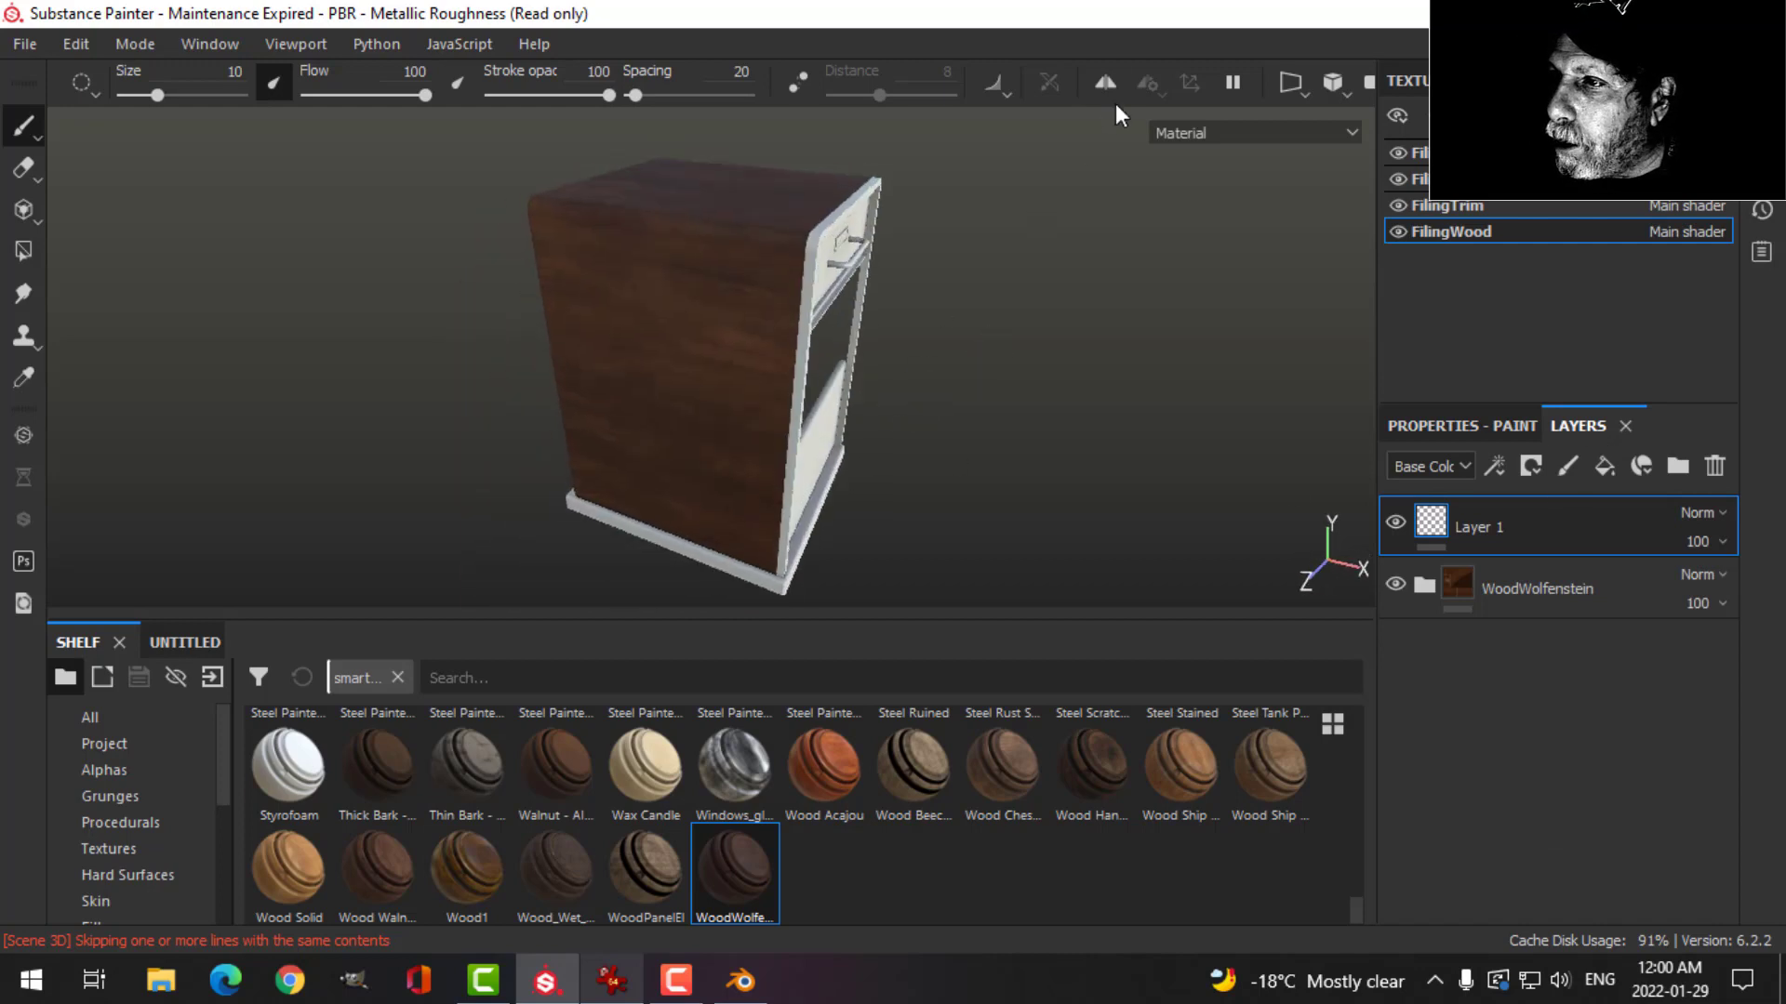
left_click(1150, 83)
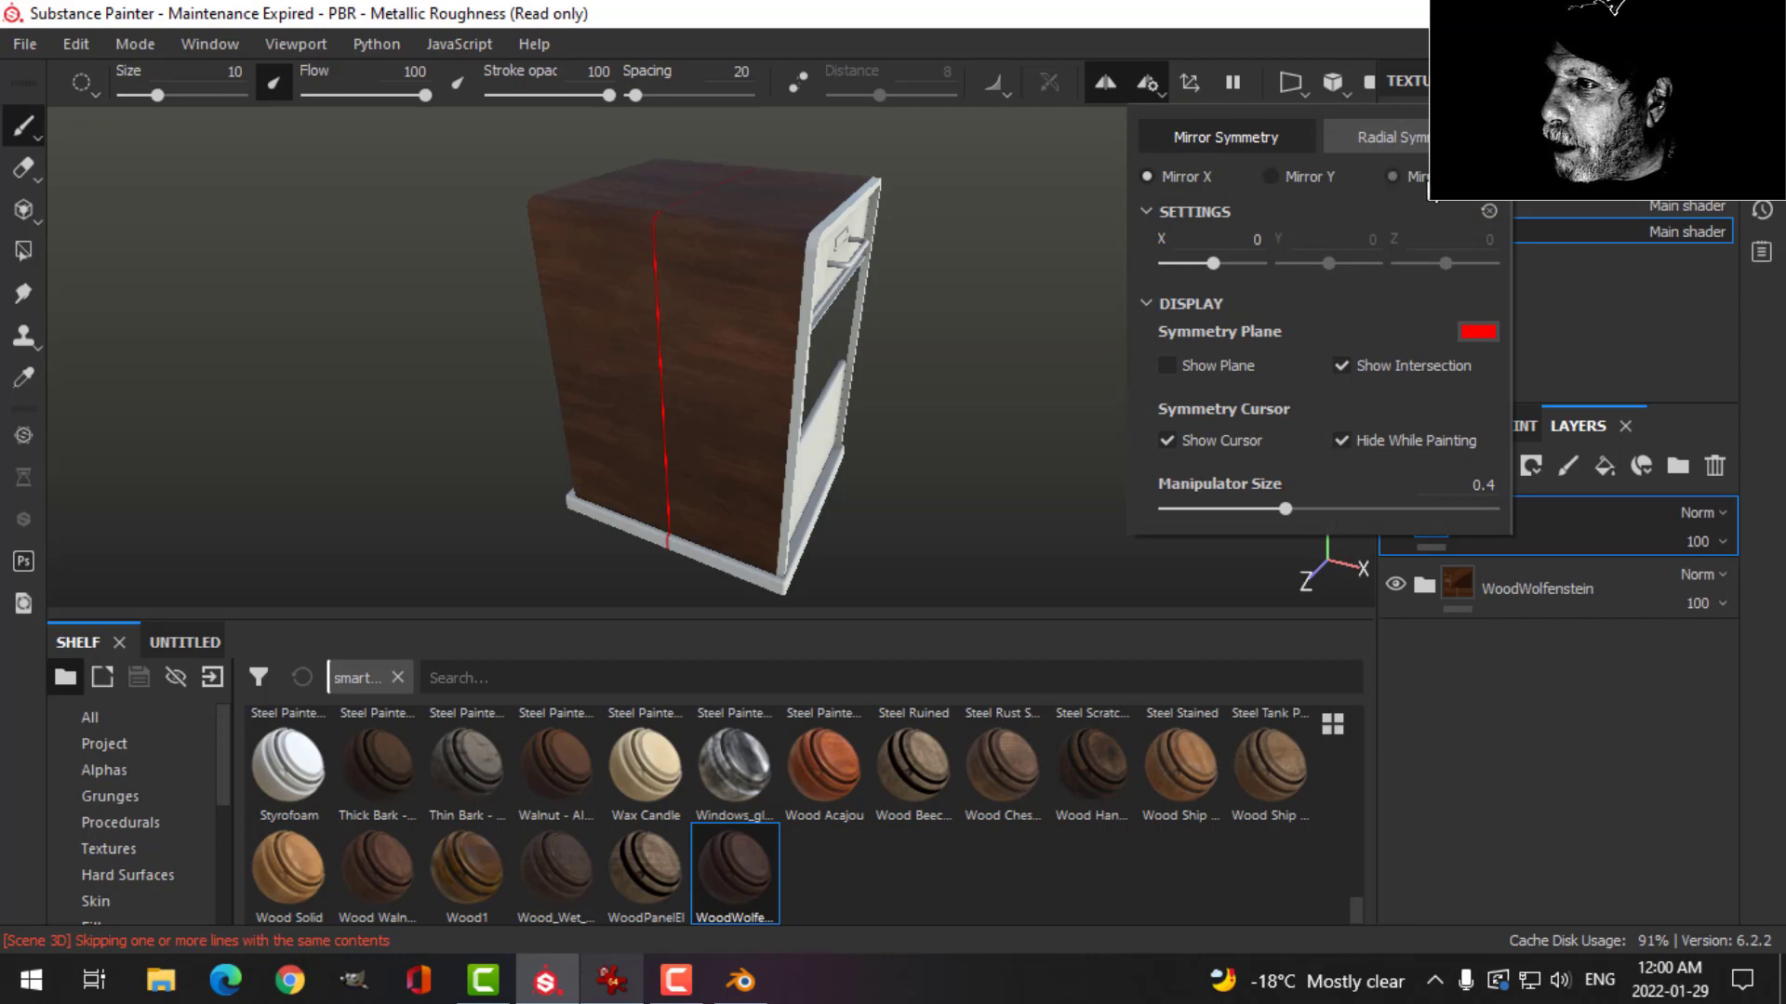
left_click(1399, 175)
Switch the viewport to orthographic projection and face the cabinet's wooden side squarely.
left_click_drag(1016, 319, 1081, 345, "alt")
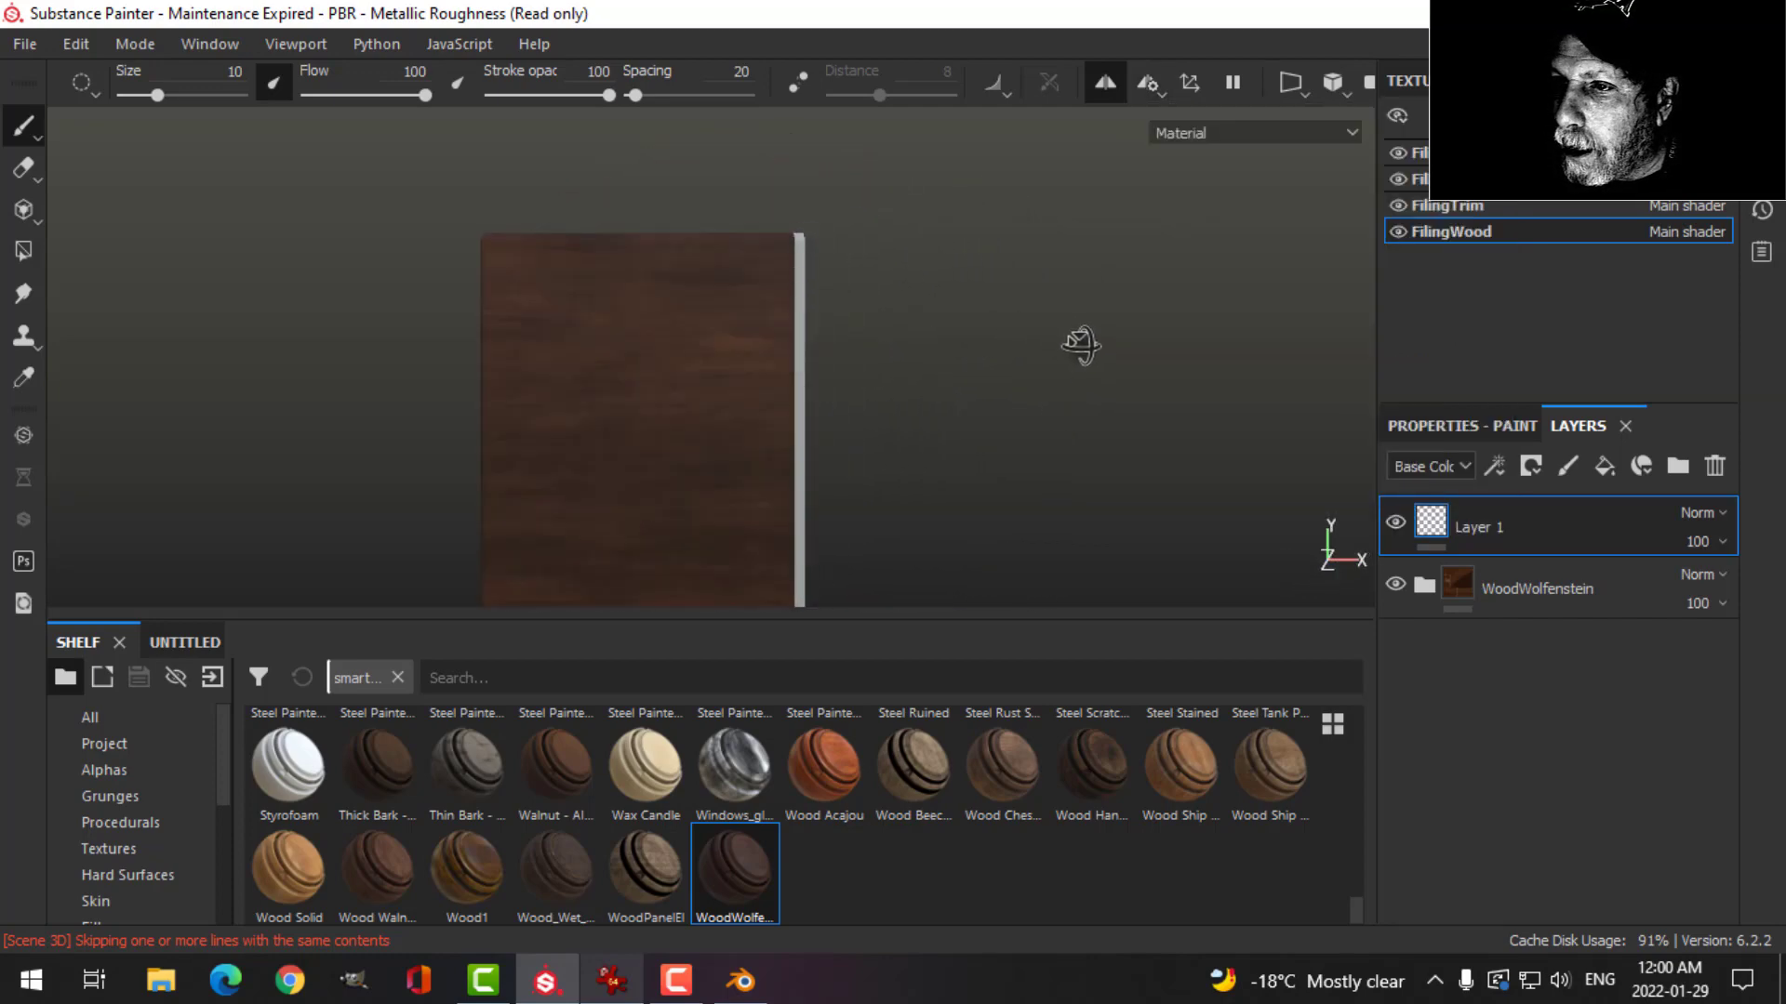
middle_click_drag(973, 371, 1202, 248, "alt")
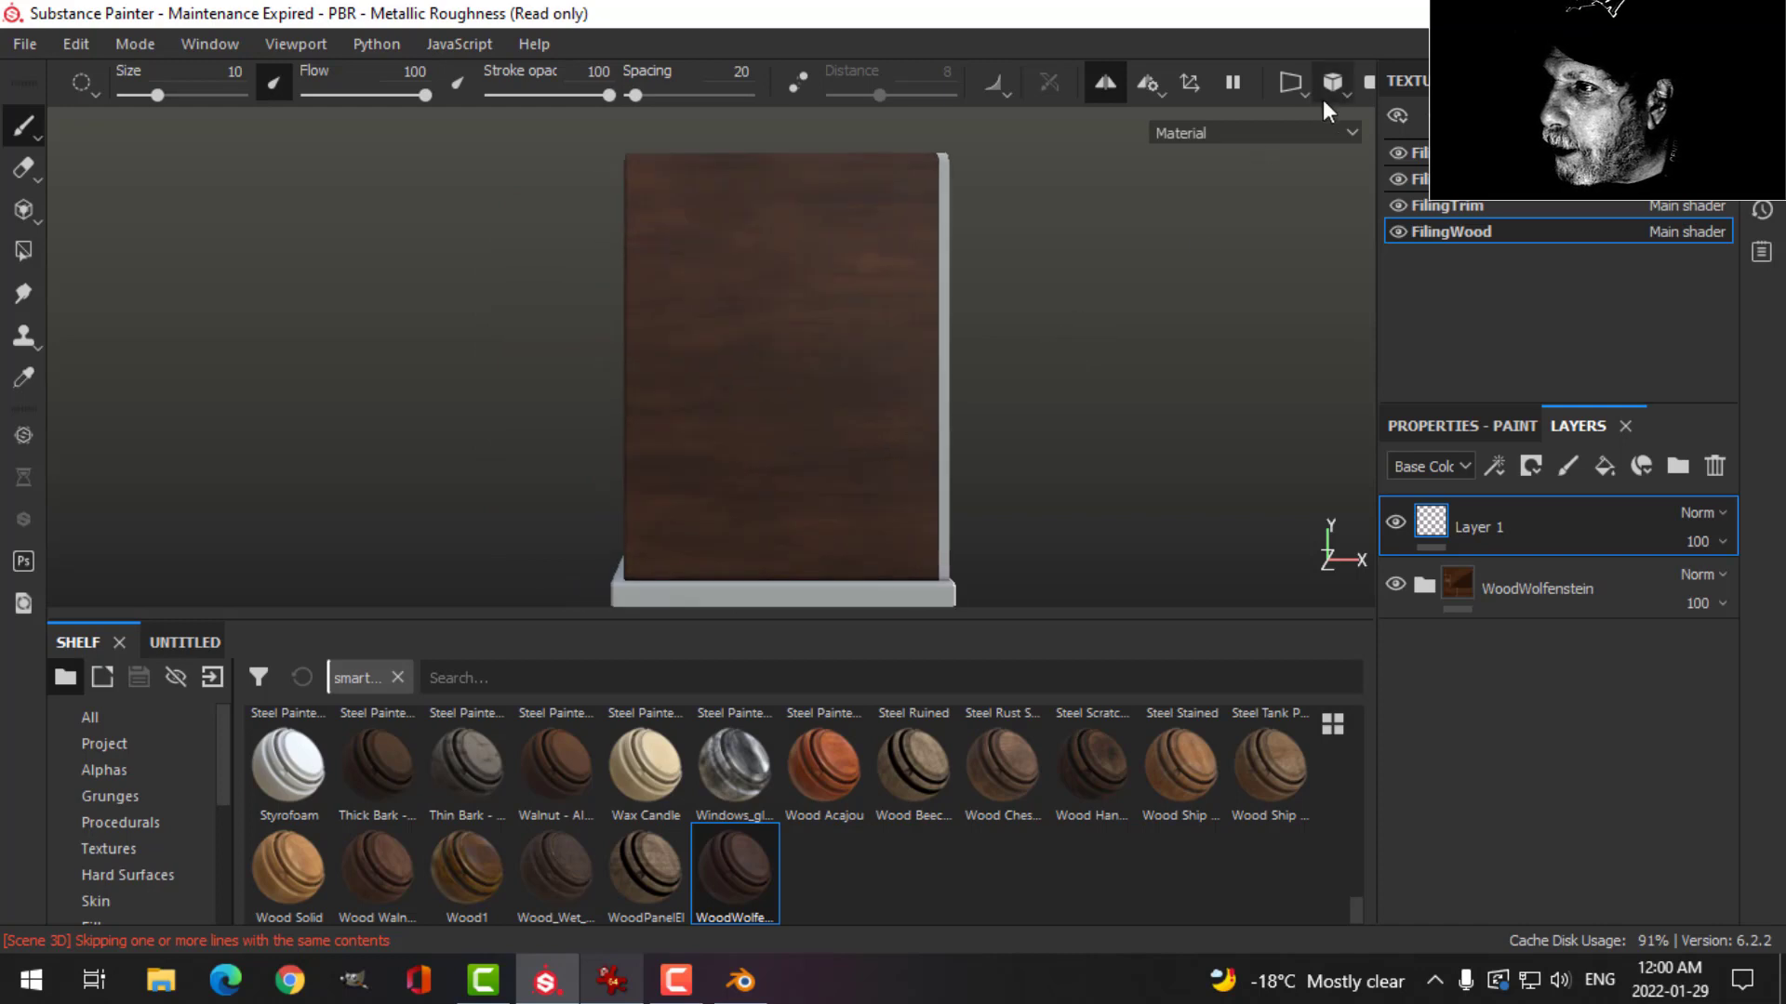
left_click(1332, 84)
mouse_move(1263, 203)
left_mouse_down("alt")
mouse_move(1041, 308)
mouse_move(1064, 283)
mouse_move(993, 351)
left_mouse_up("alt")
scroll(991, 344, "up", 2)
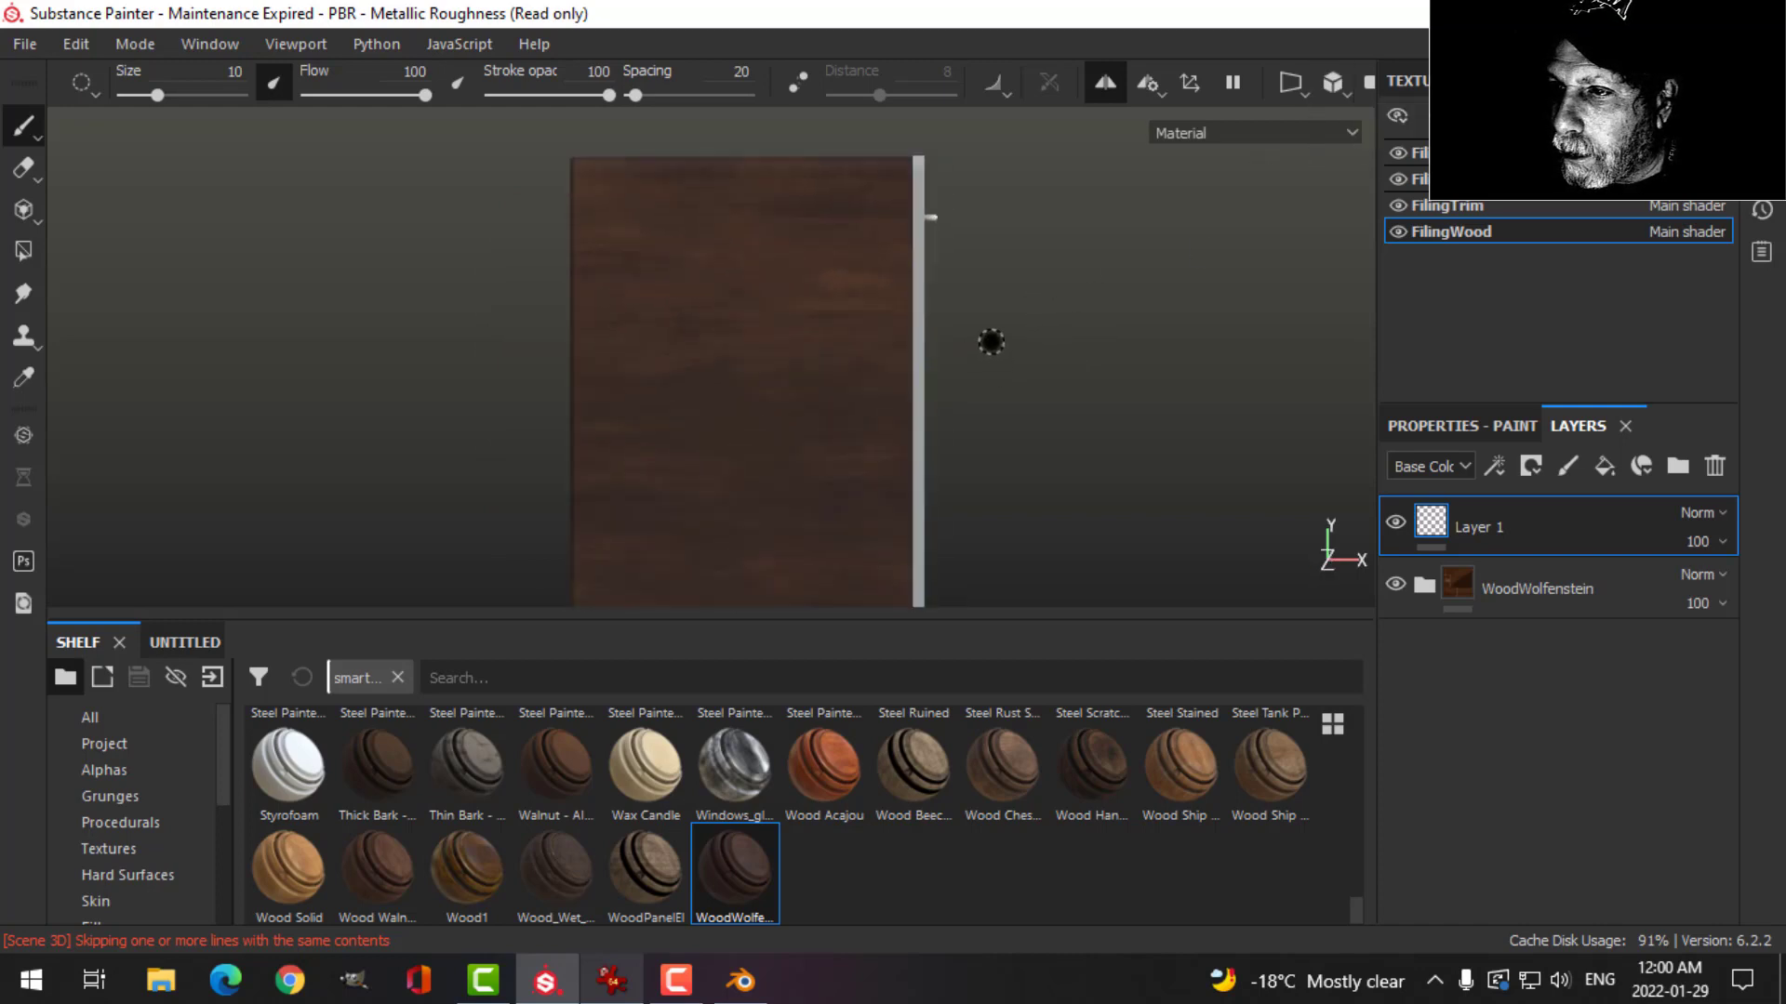
middle_click_drag(991, 342, 1019, 382, "alt")
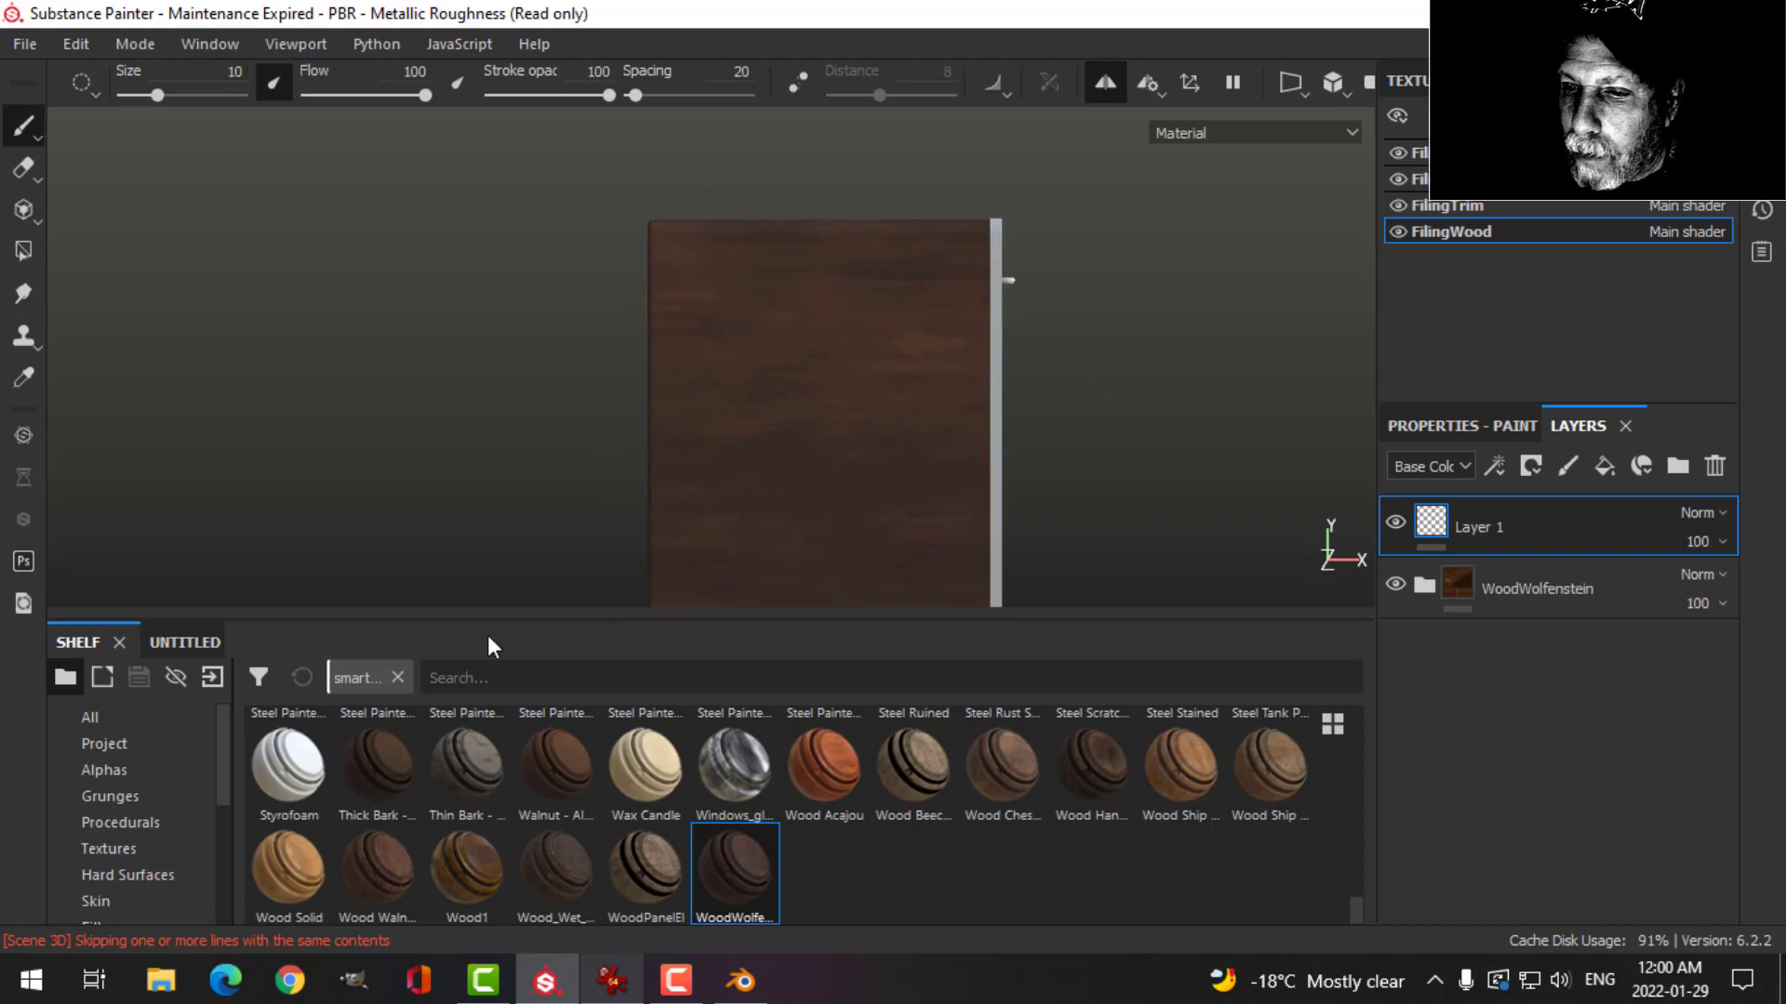
Choose the Basic Hard brush and set its size to 1.
scroll(139, 809, "down", 1)
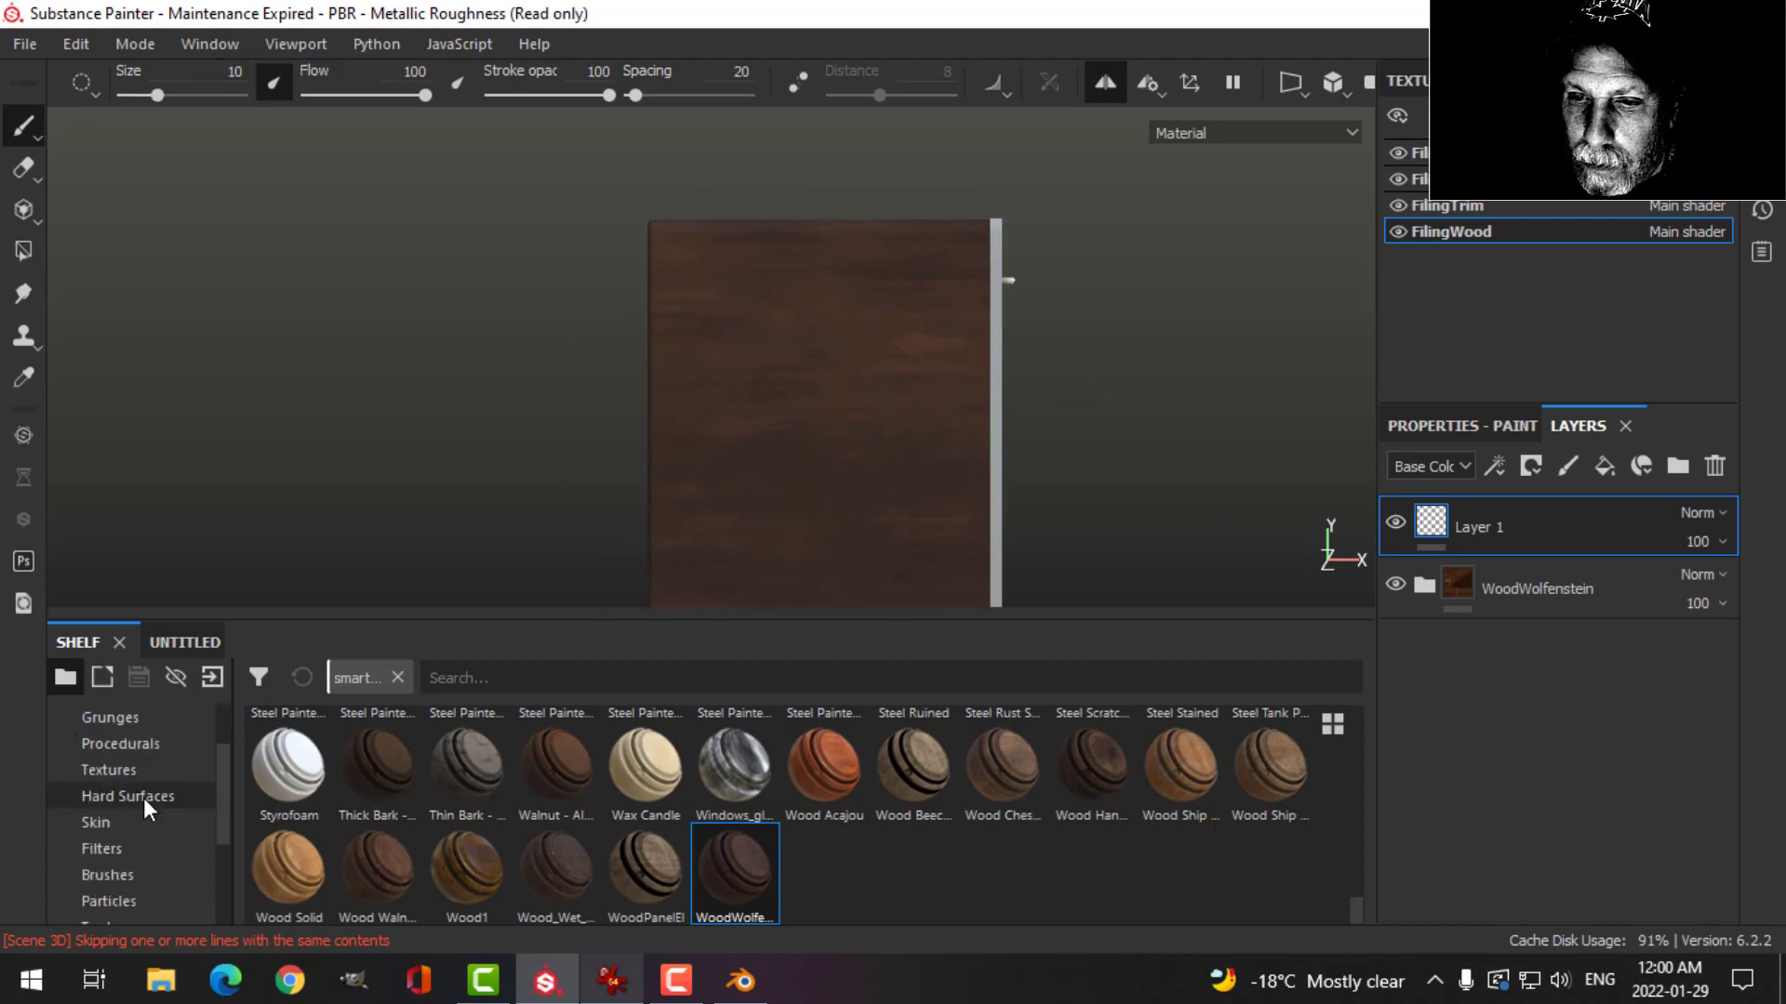
scroll(143, 798, "down", 2)
scroll(143, 797, "up", 2)
scroll(143, 790, "down", 1)
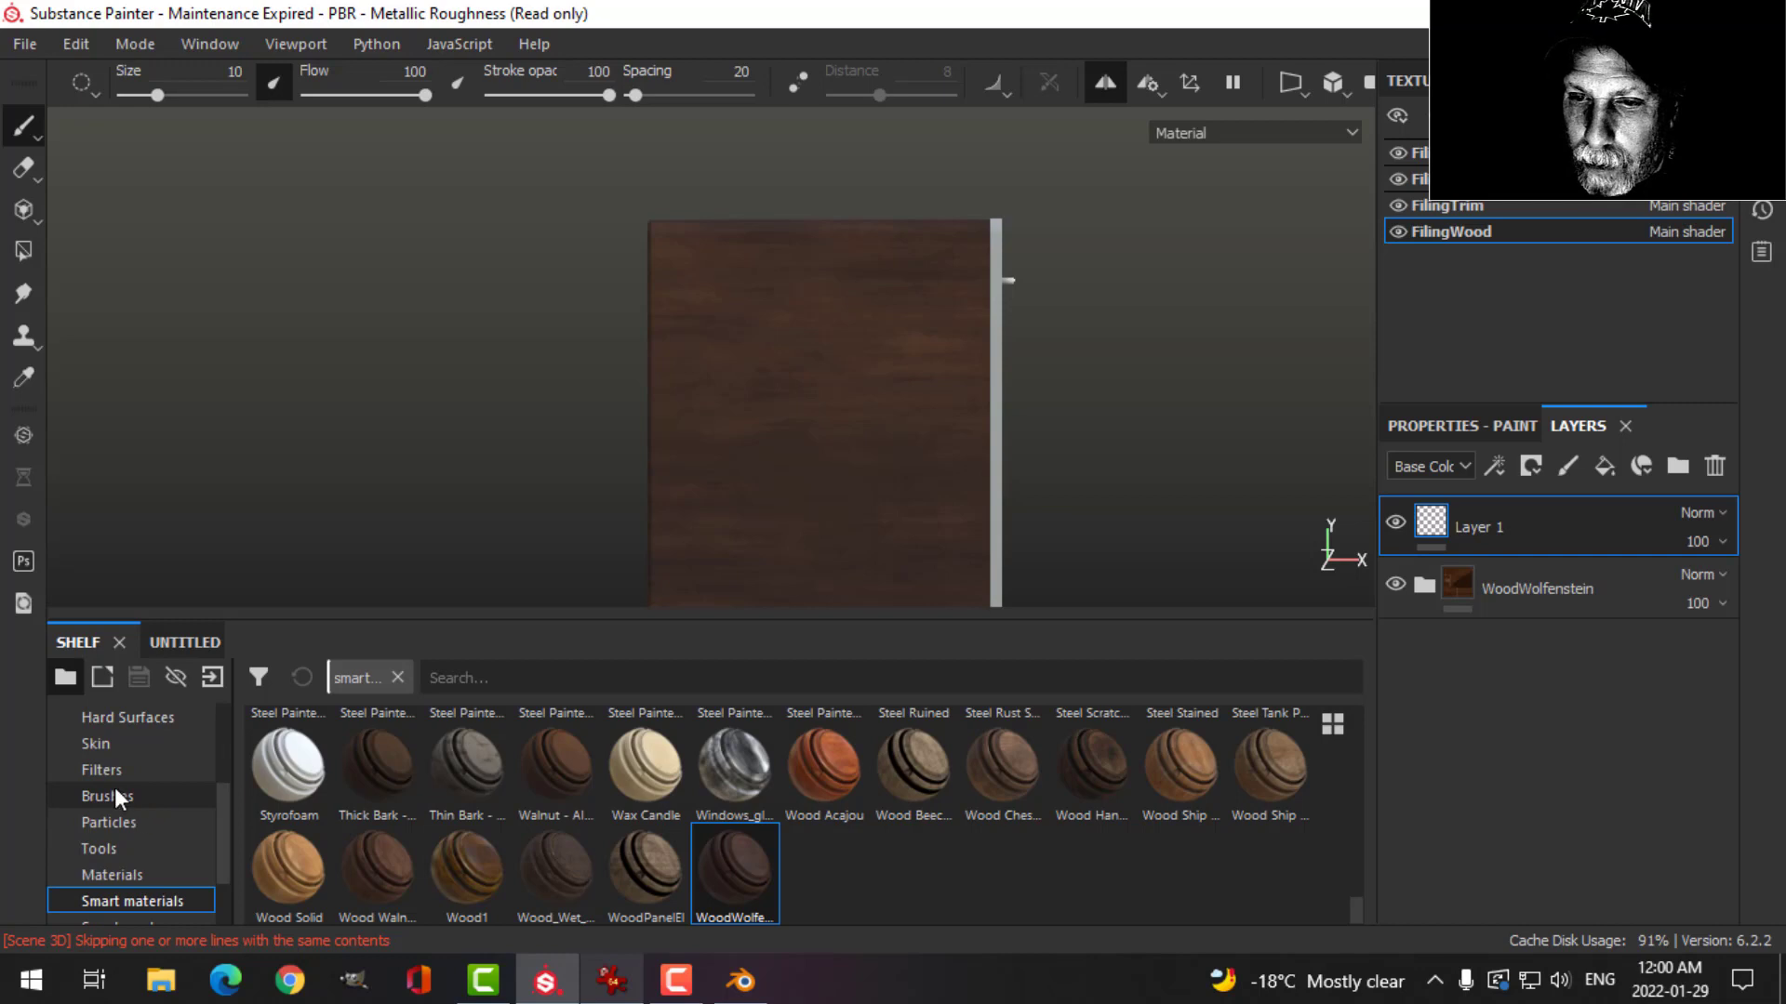
left_click(107, 796)
left_click(1091, 755)
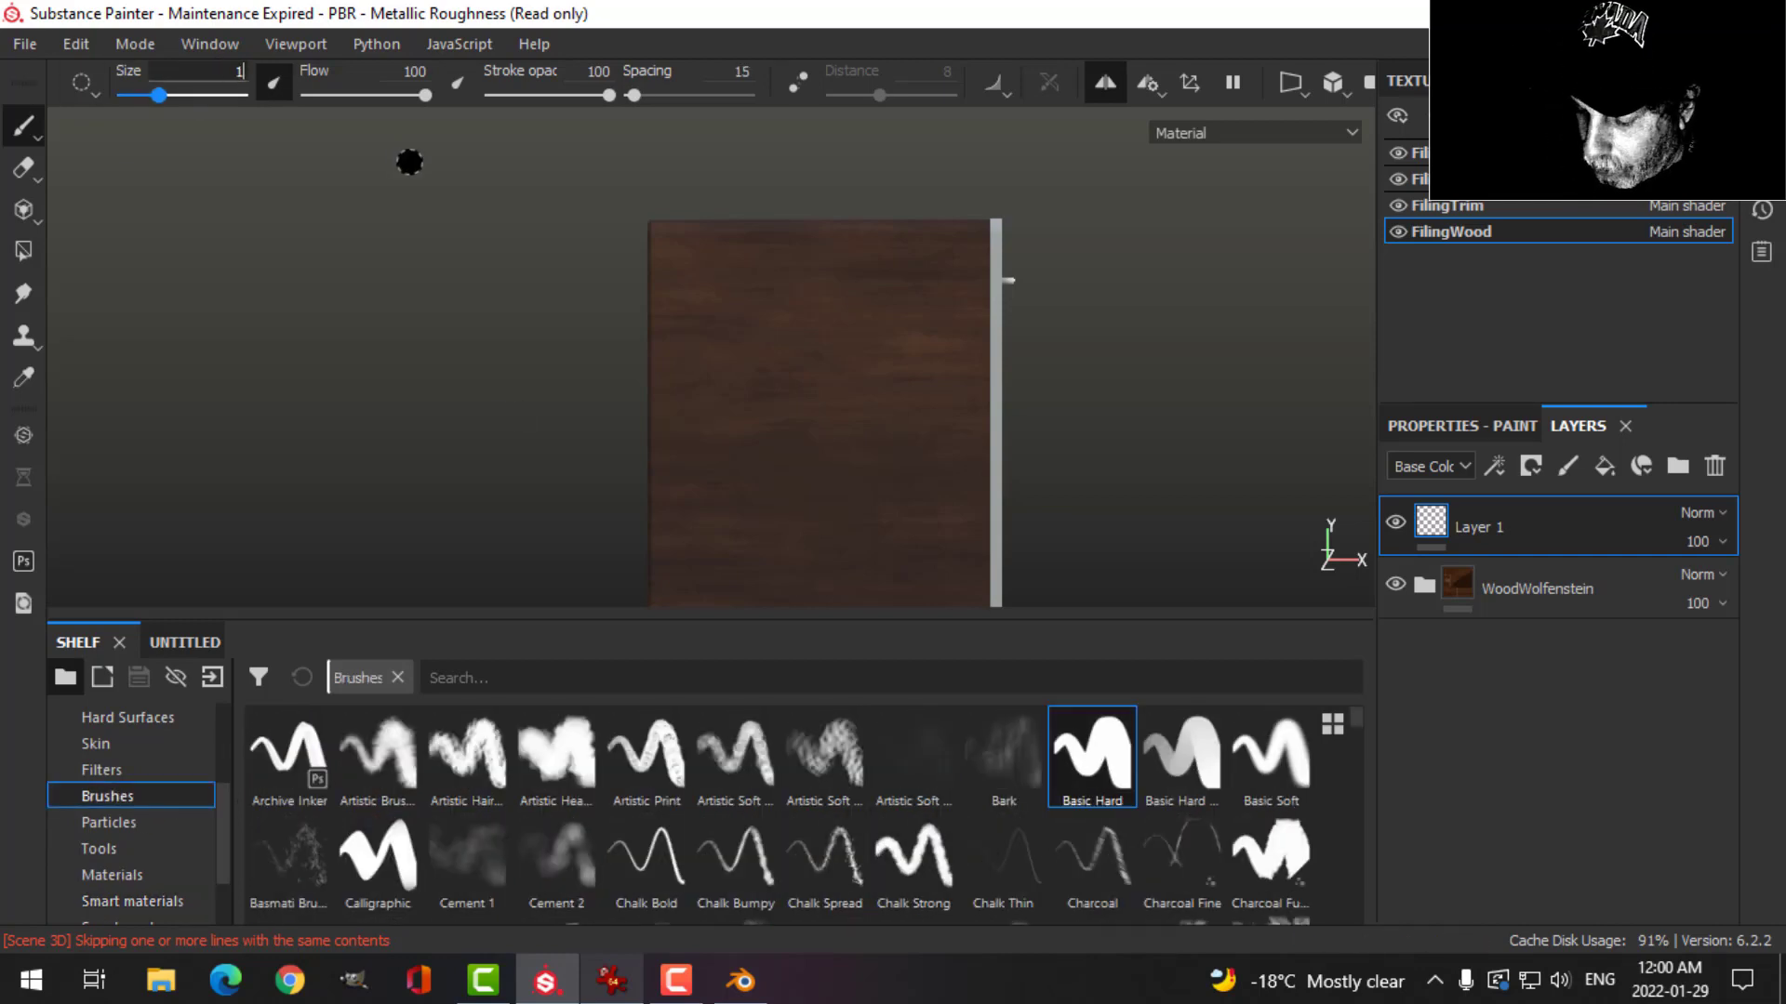
key("Return")
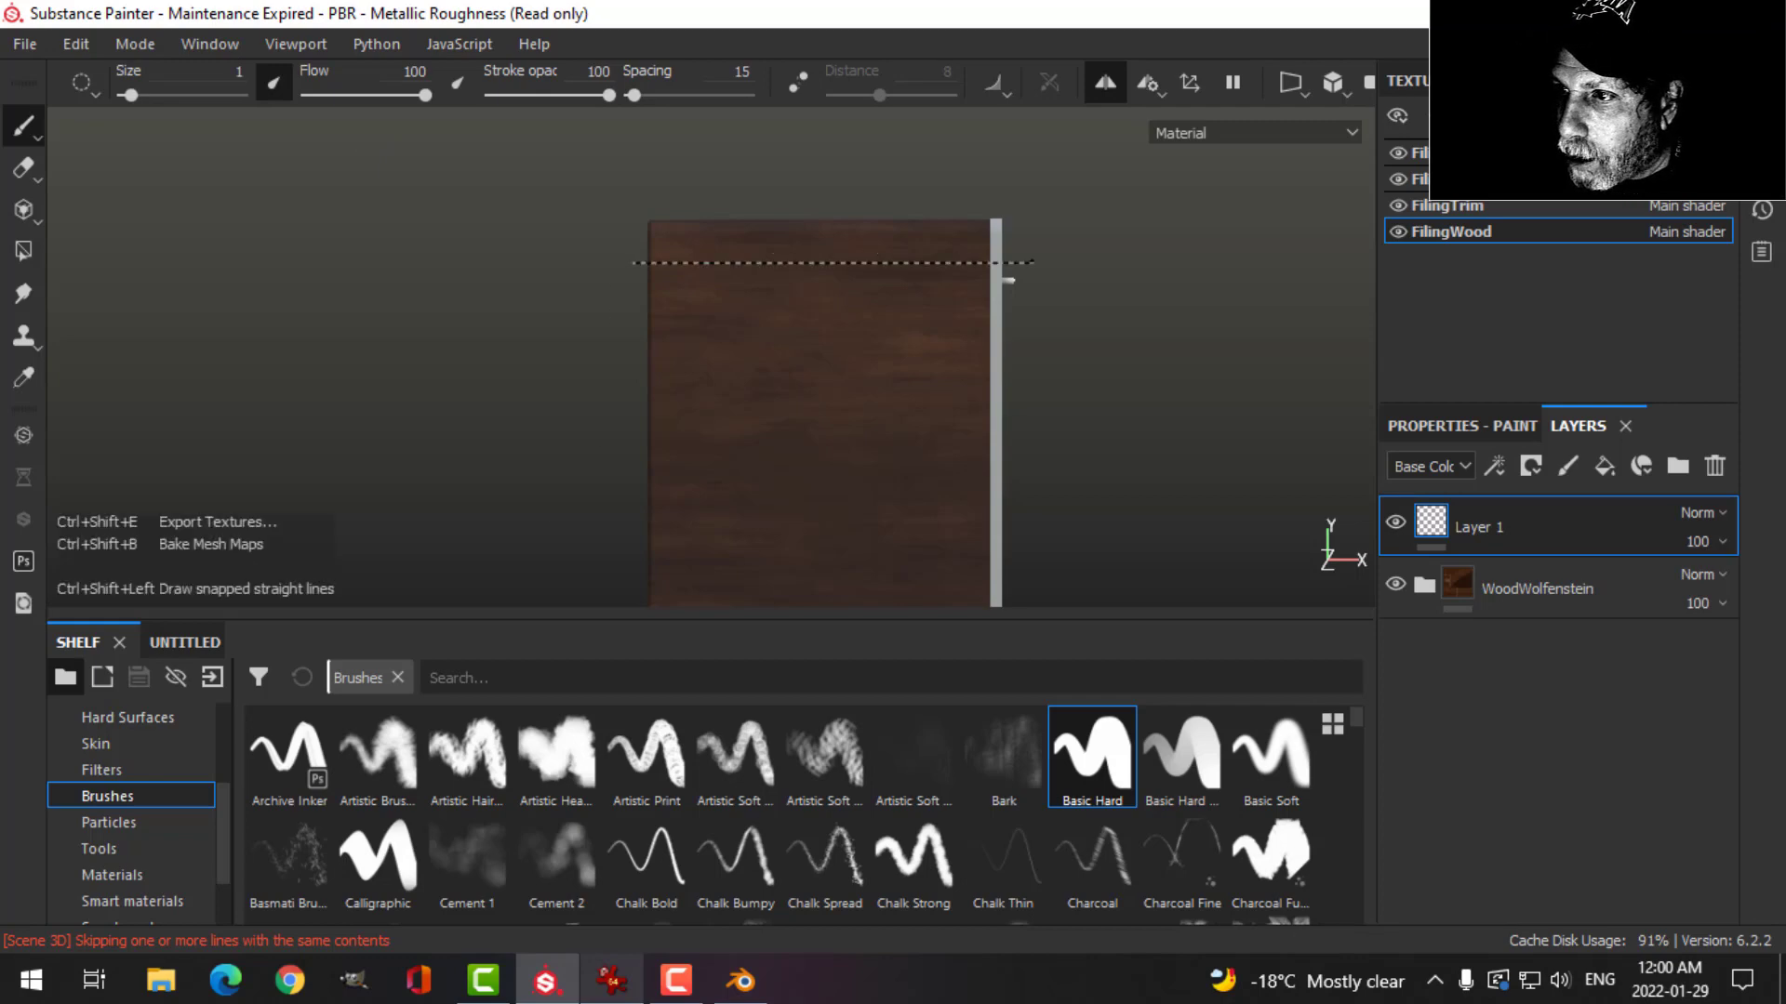
Paint a straight horizontal groove across the wooden side just below its upper edge with a brush size of 1.5.
left_click(1027, 263, "shift")
left_click_drag(1100, 362, 725, 316, "alt")
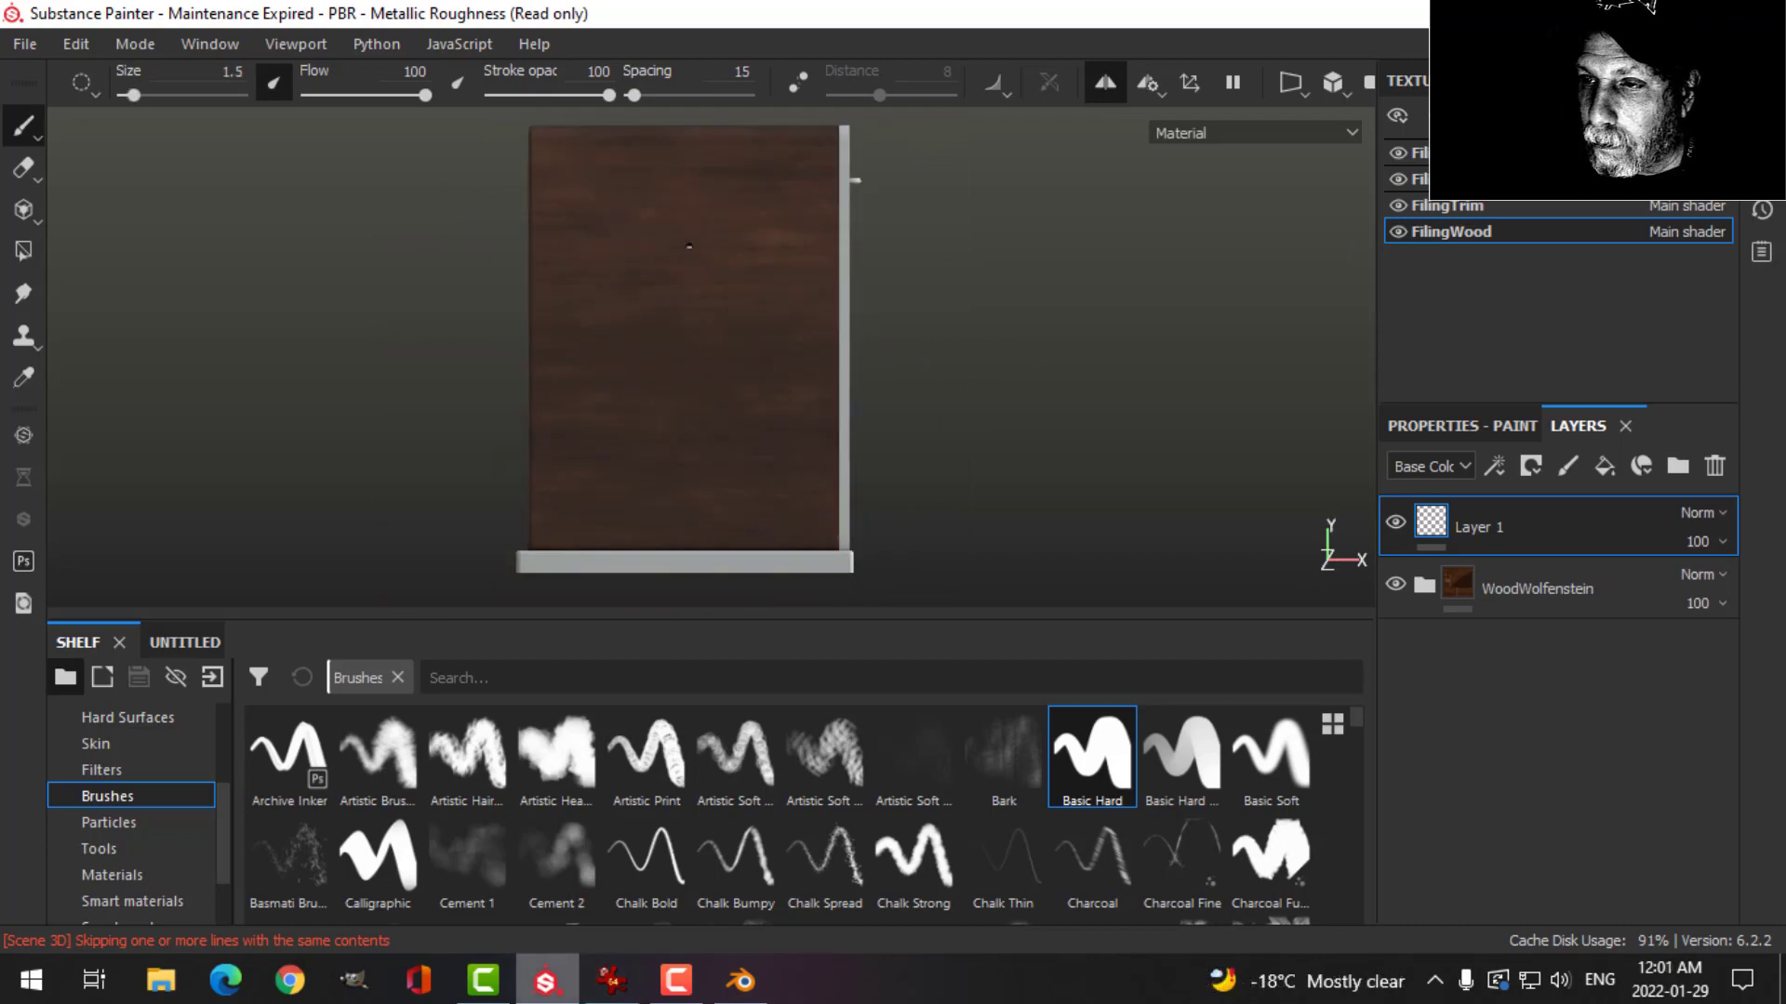
scroll(694, 230, "up", 3)
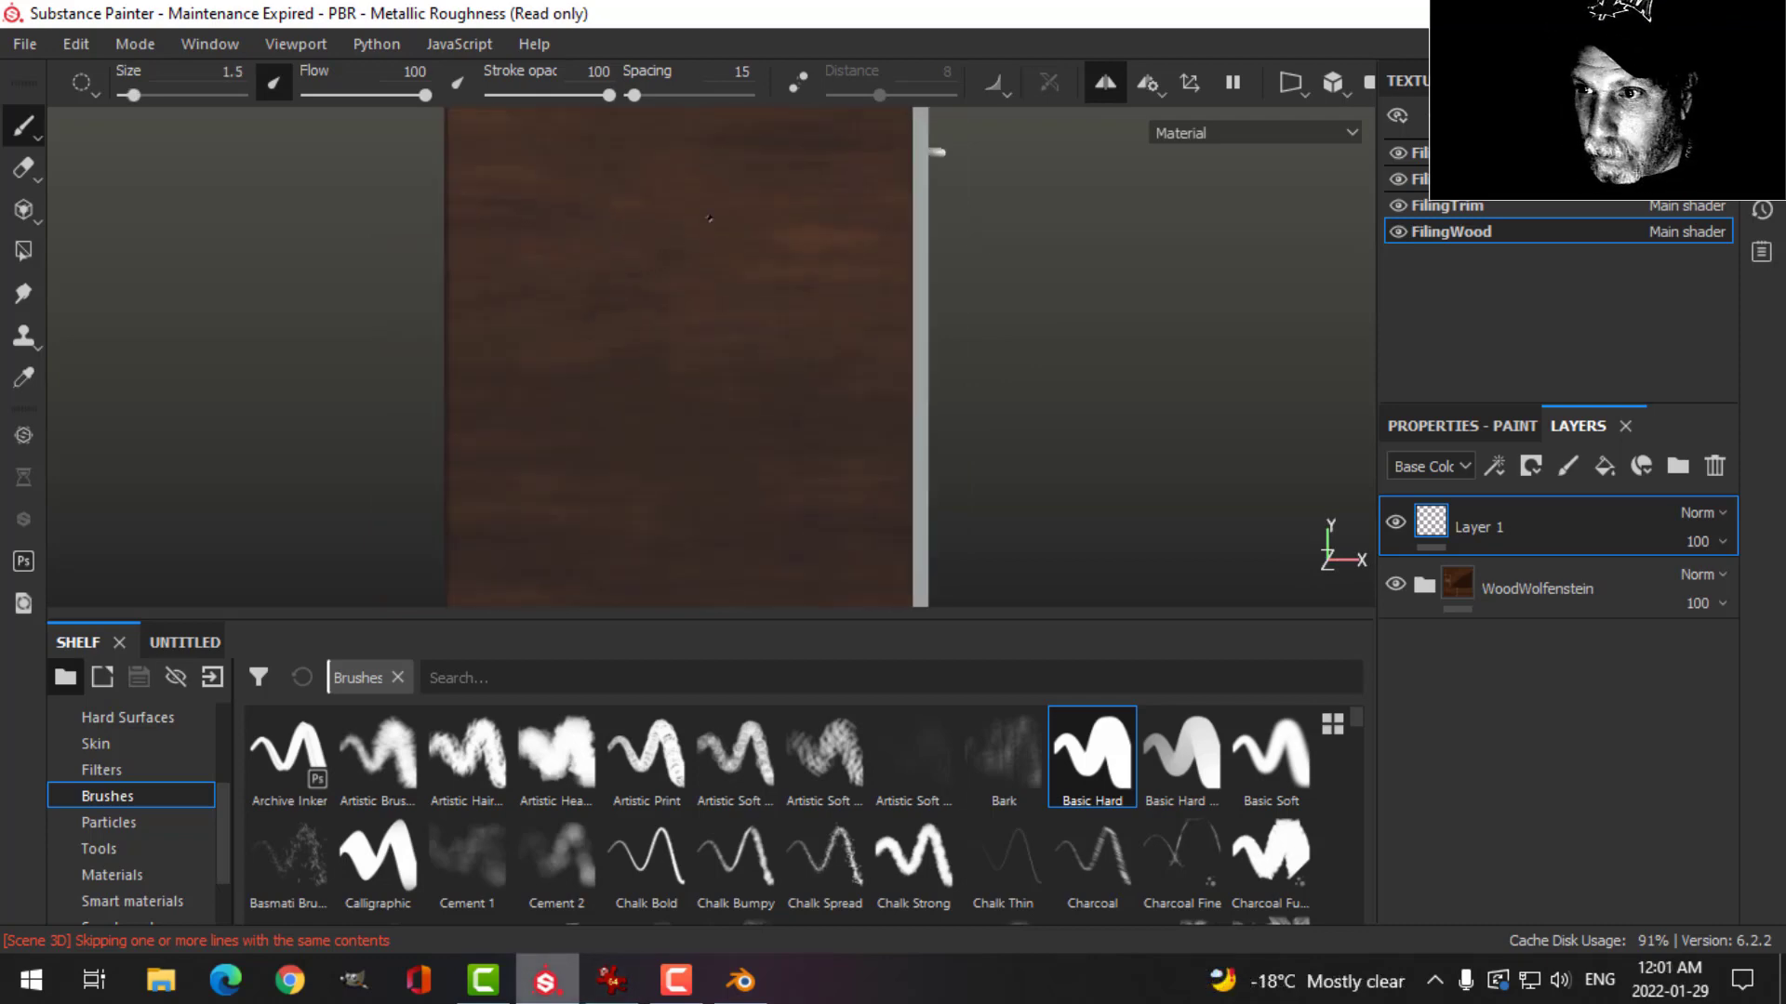
middle_click_drag(709, 218, 729, 391, "alt")
scroll(321, 240, "up", 3)
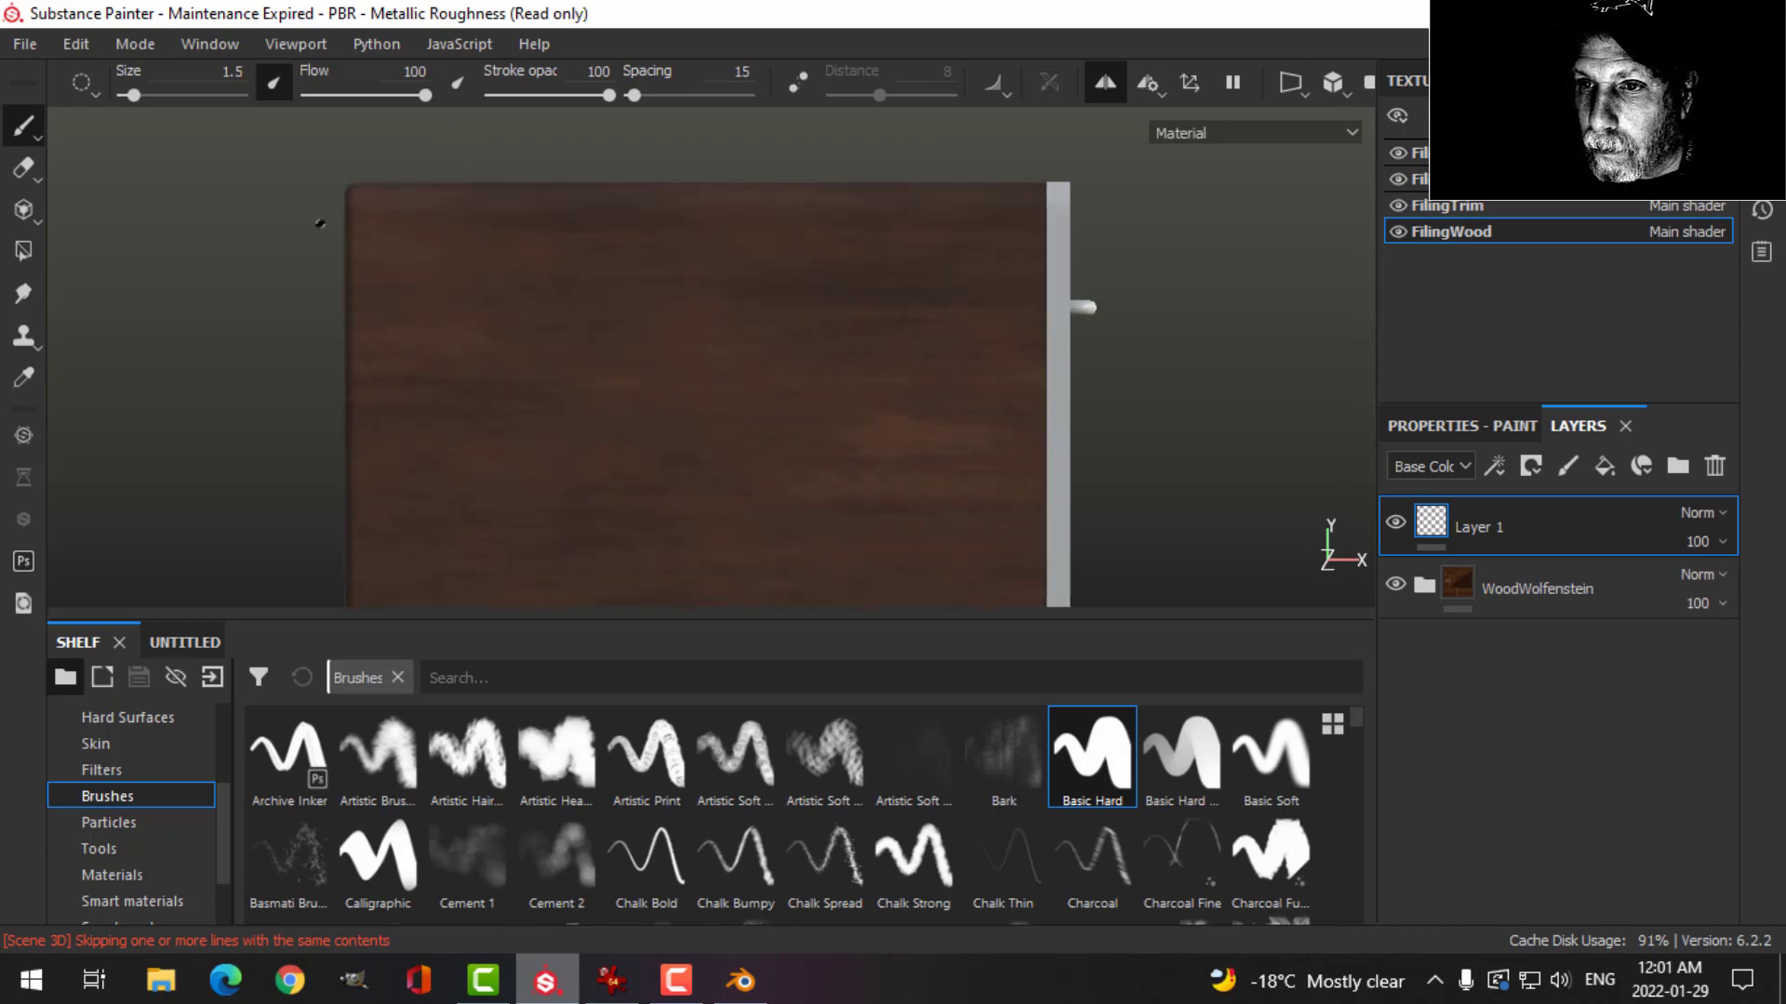
left_click(1084, 228, "shift")
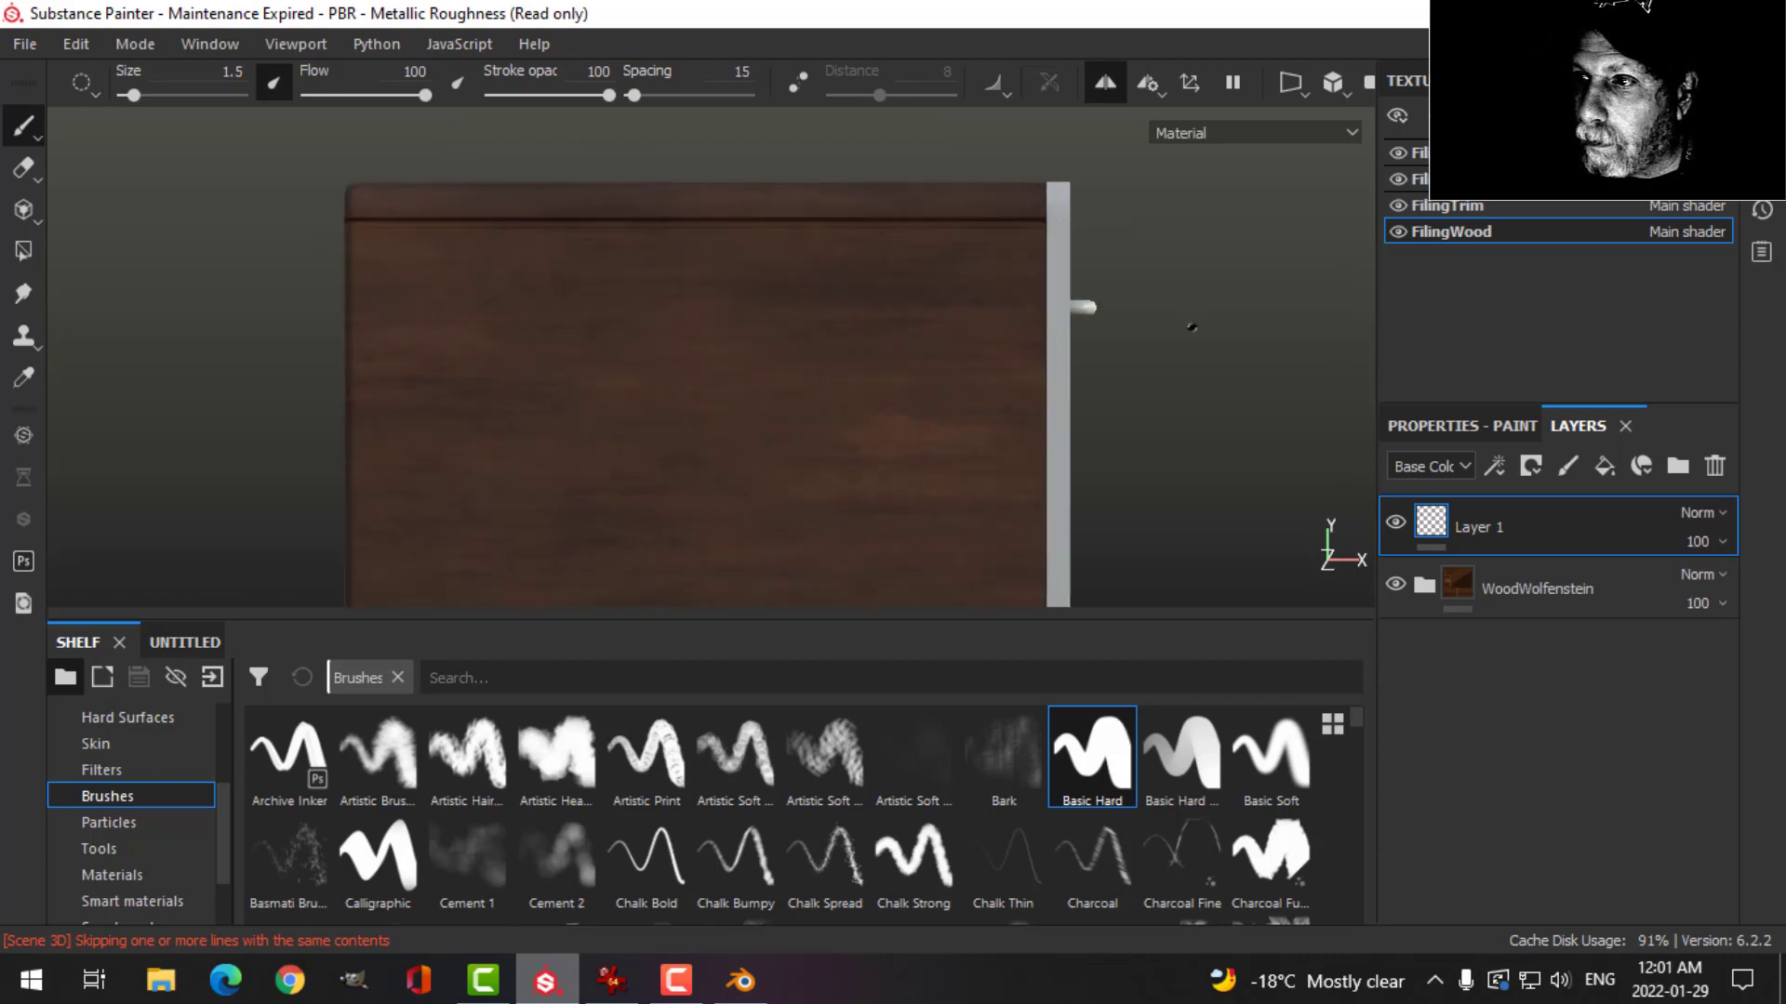
Check the cabinet against the reference screenshot in IrfanView, then turn off mirror symmetry in Substance Painter.
left_click_drag(1200, 323, 846, 395, "alt")
left_click(611, 981)
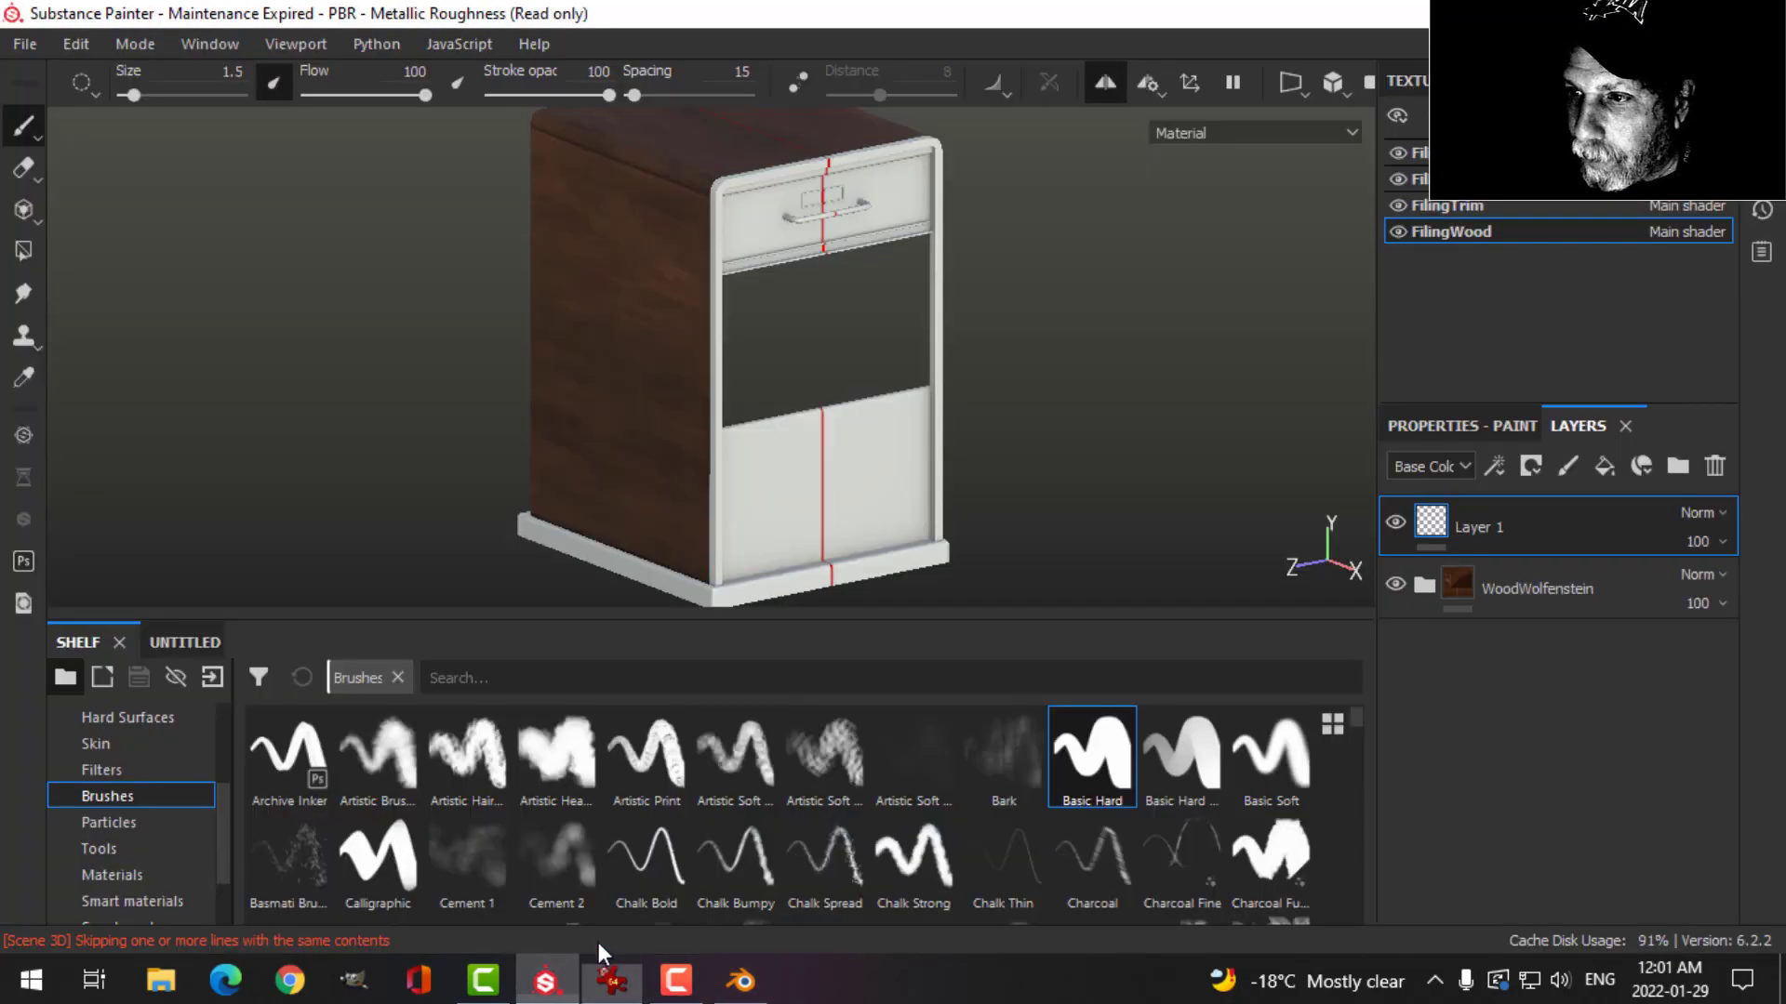
left_click(546, 980)
left_click_drag(939, 451, 1100, 227, "alt")
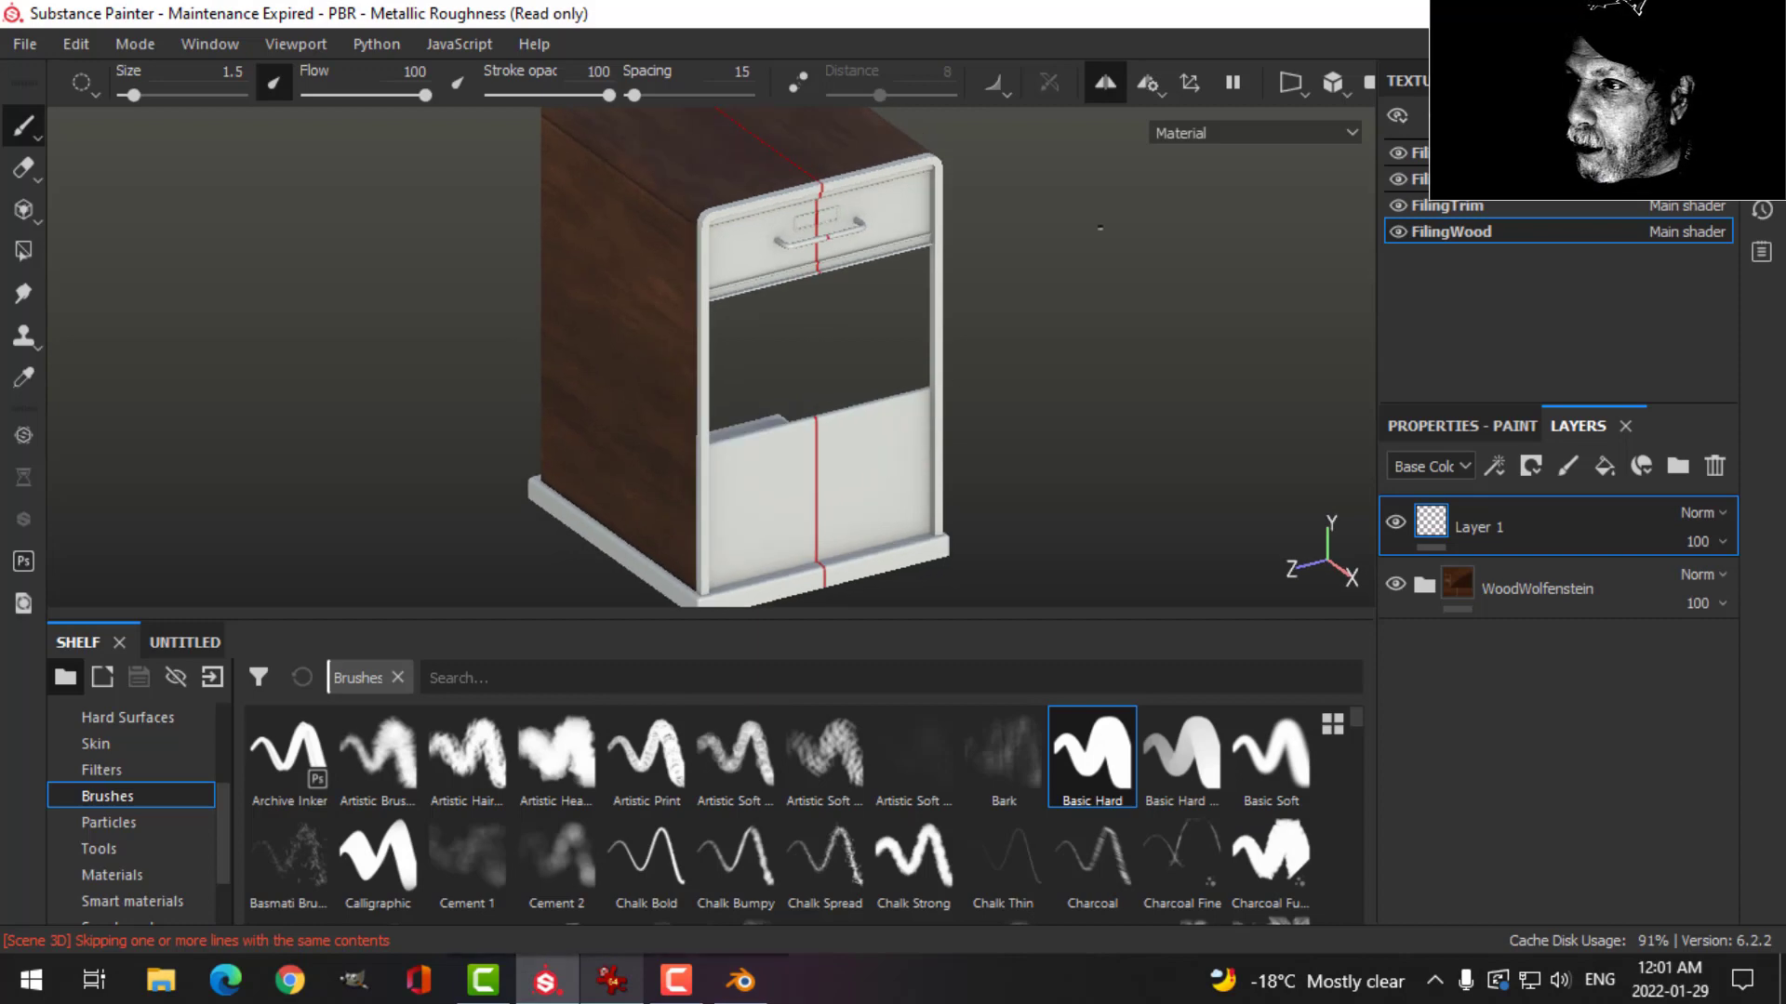
left_click(1105, 81)
left_click_drag(1102, 116, 1139, 253, "alt")
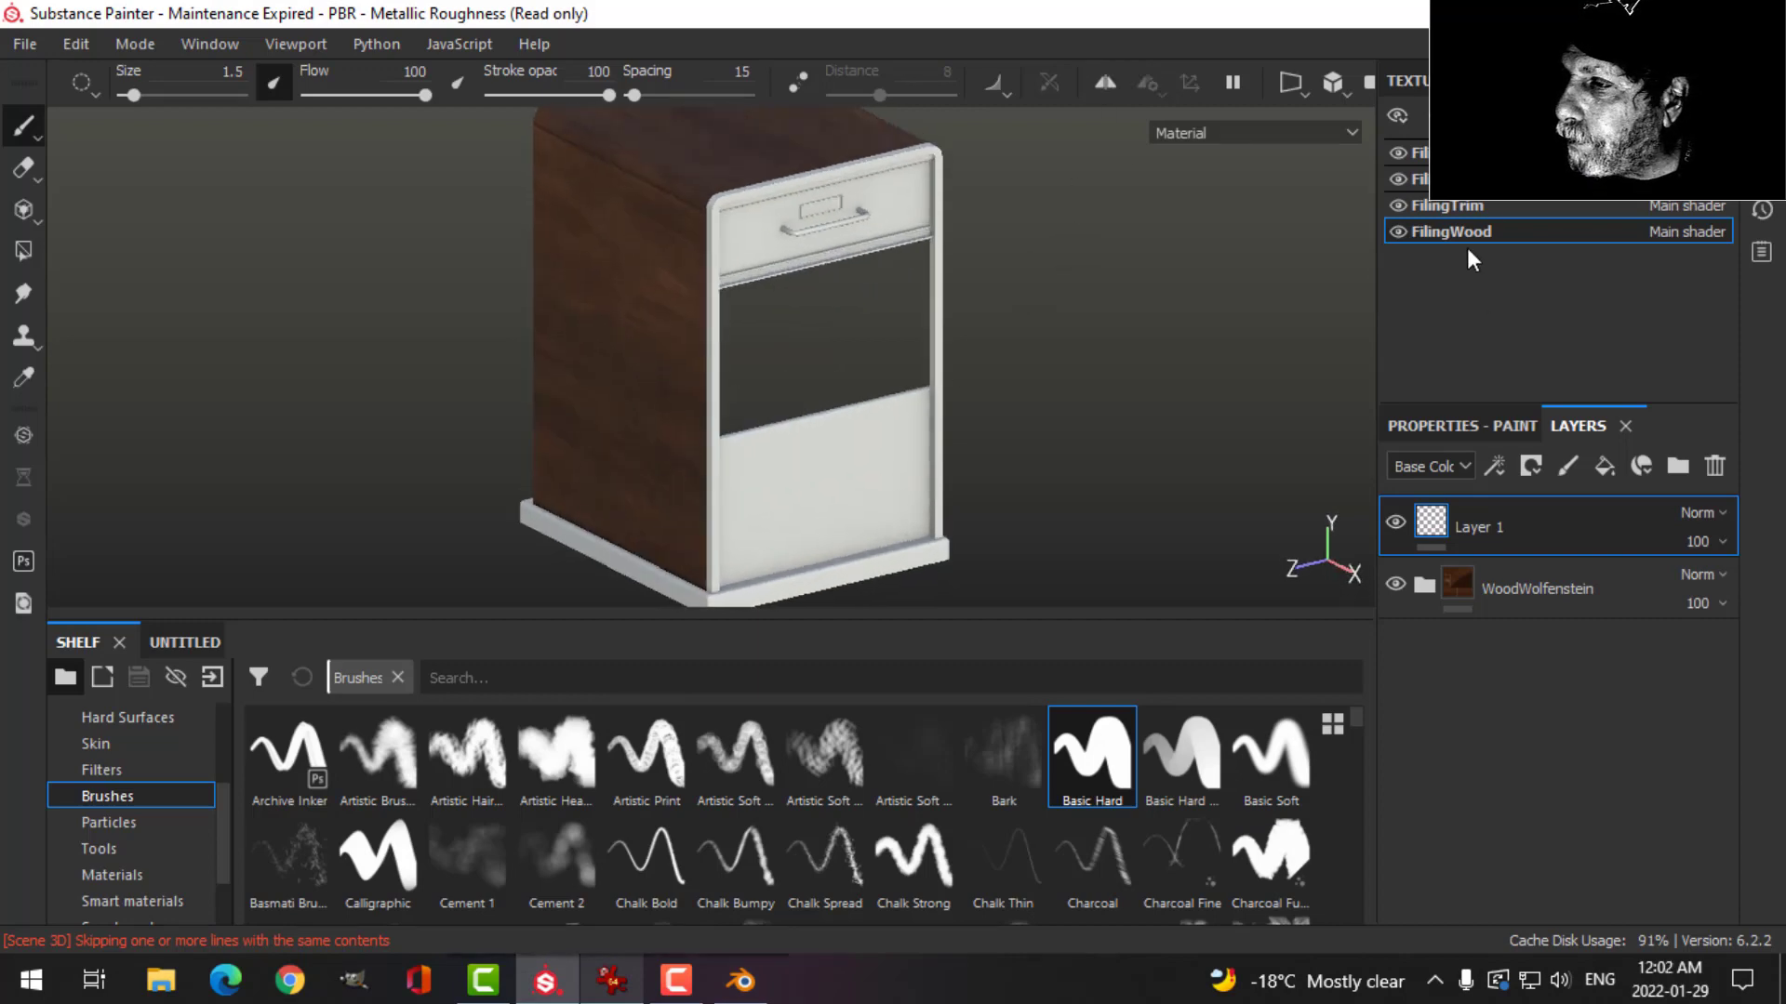
Replace Layer 1 of the FilingHandle texture set with the Steel smart material, found by searching for "steel".
left_click(1581, 178)
left_click(1716, 467)
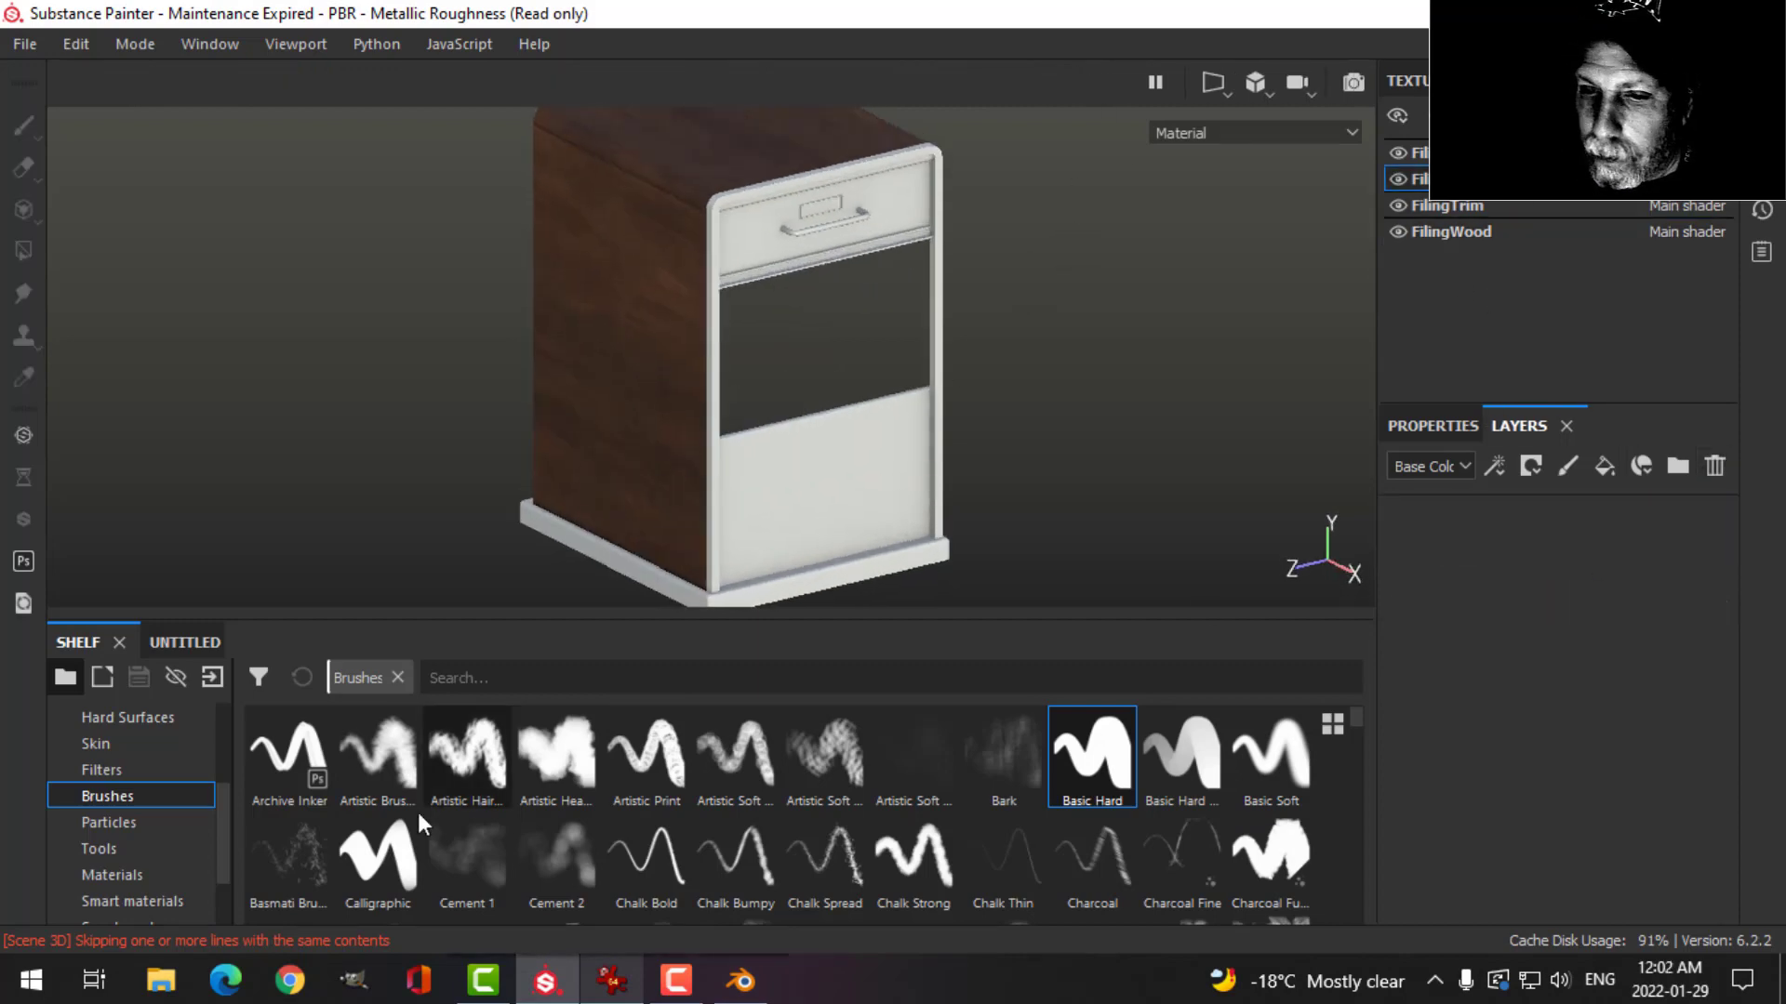
left_click(140, 902)
left_click(539, 682)
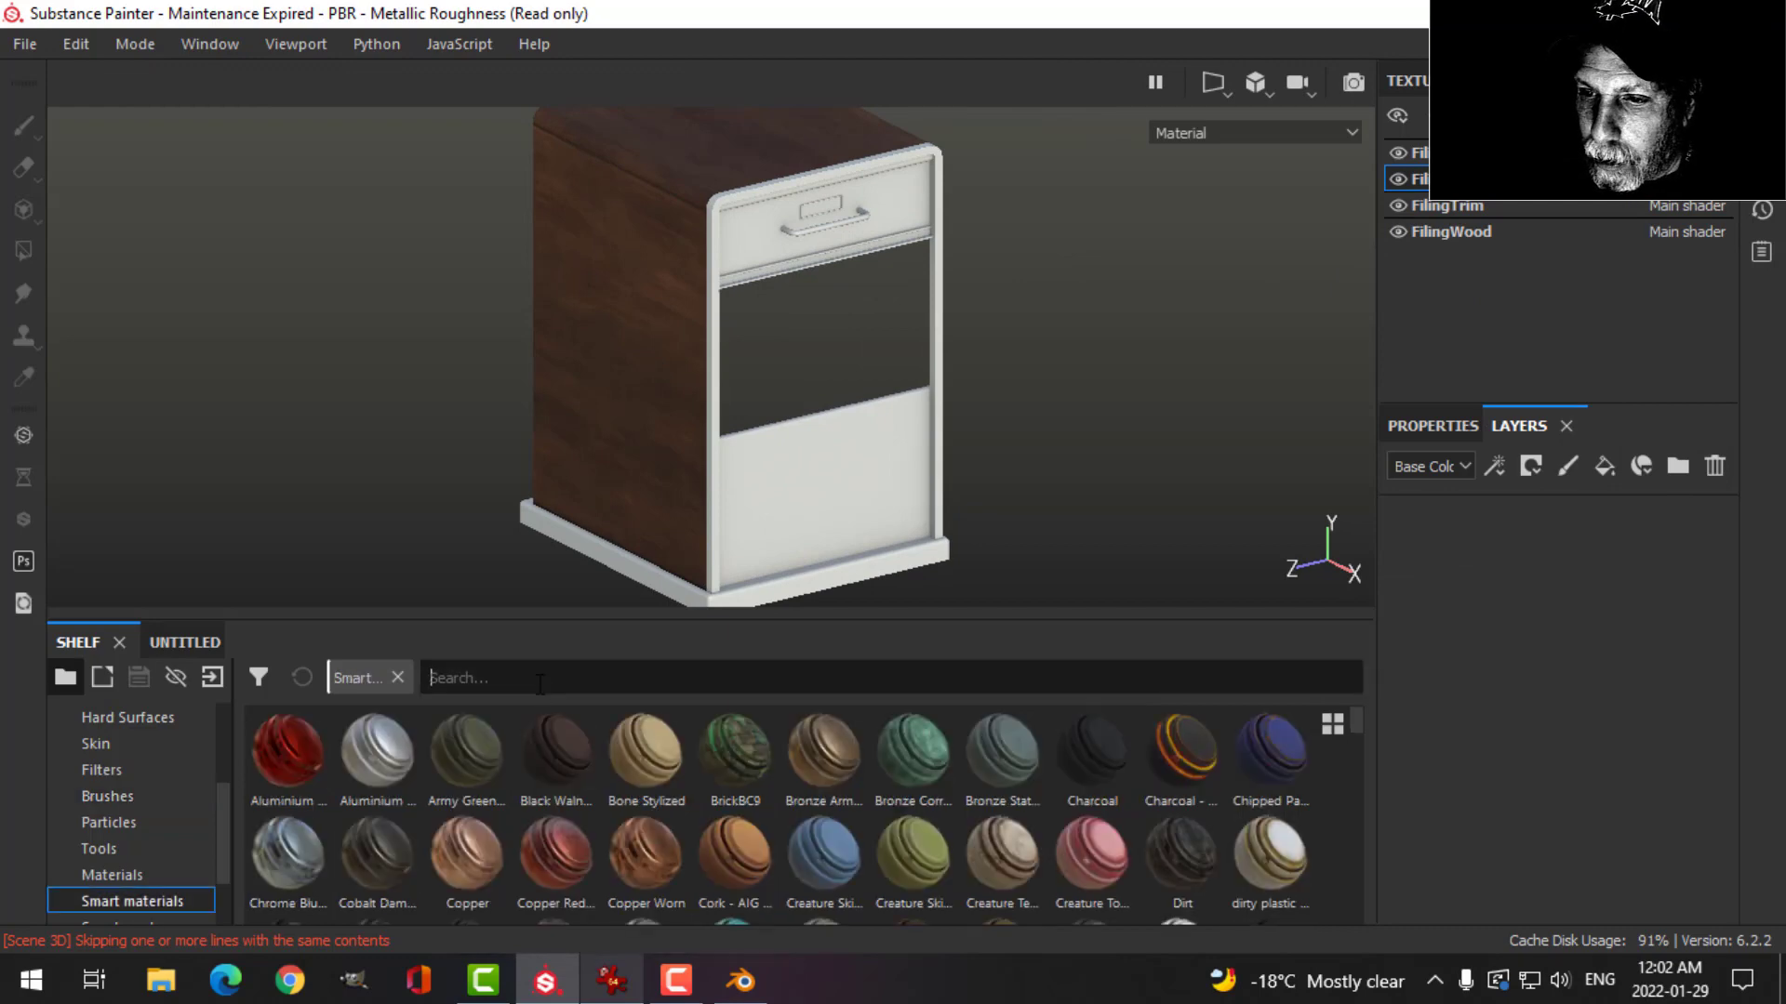
type("st")
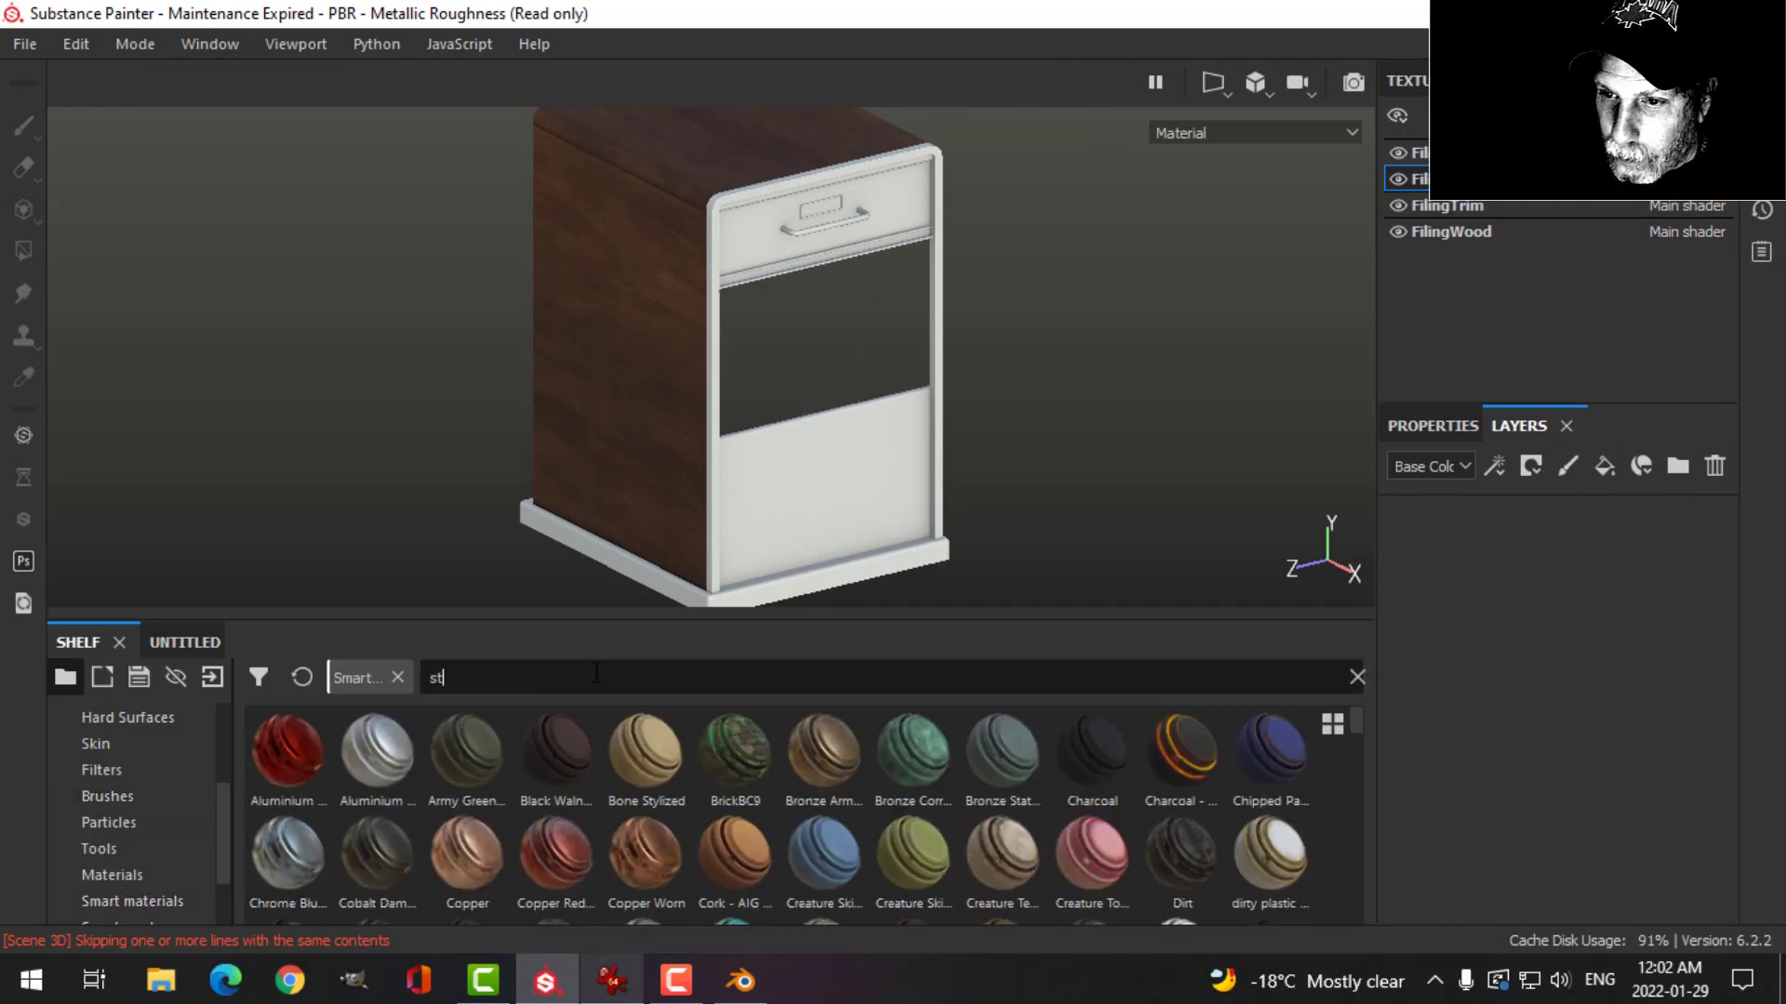
type("eel")
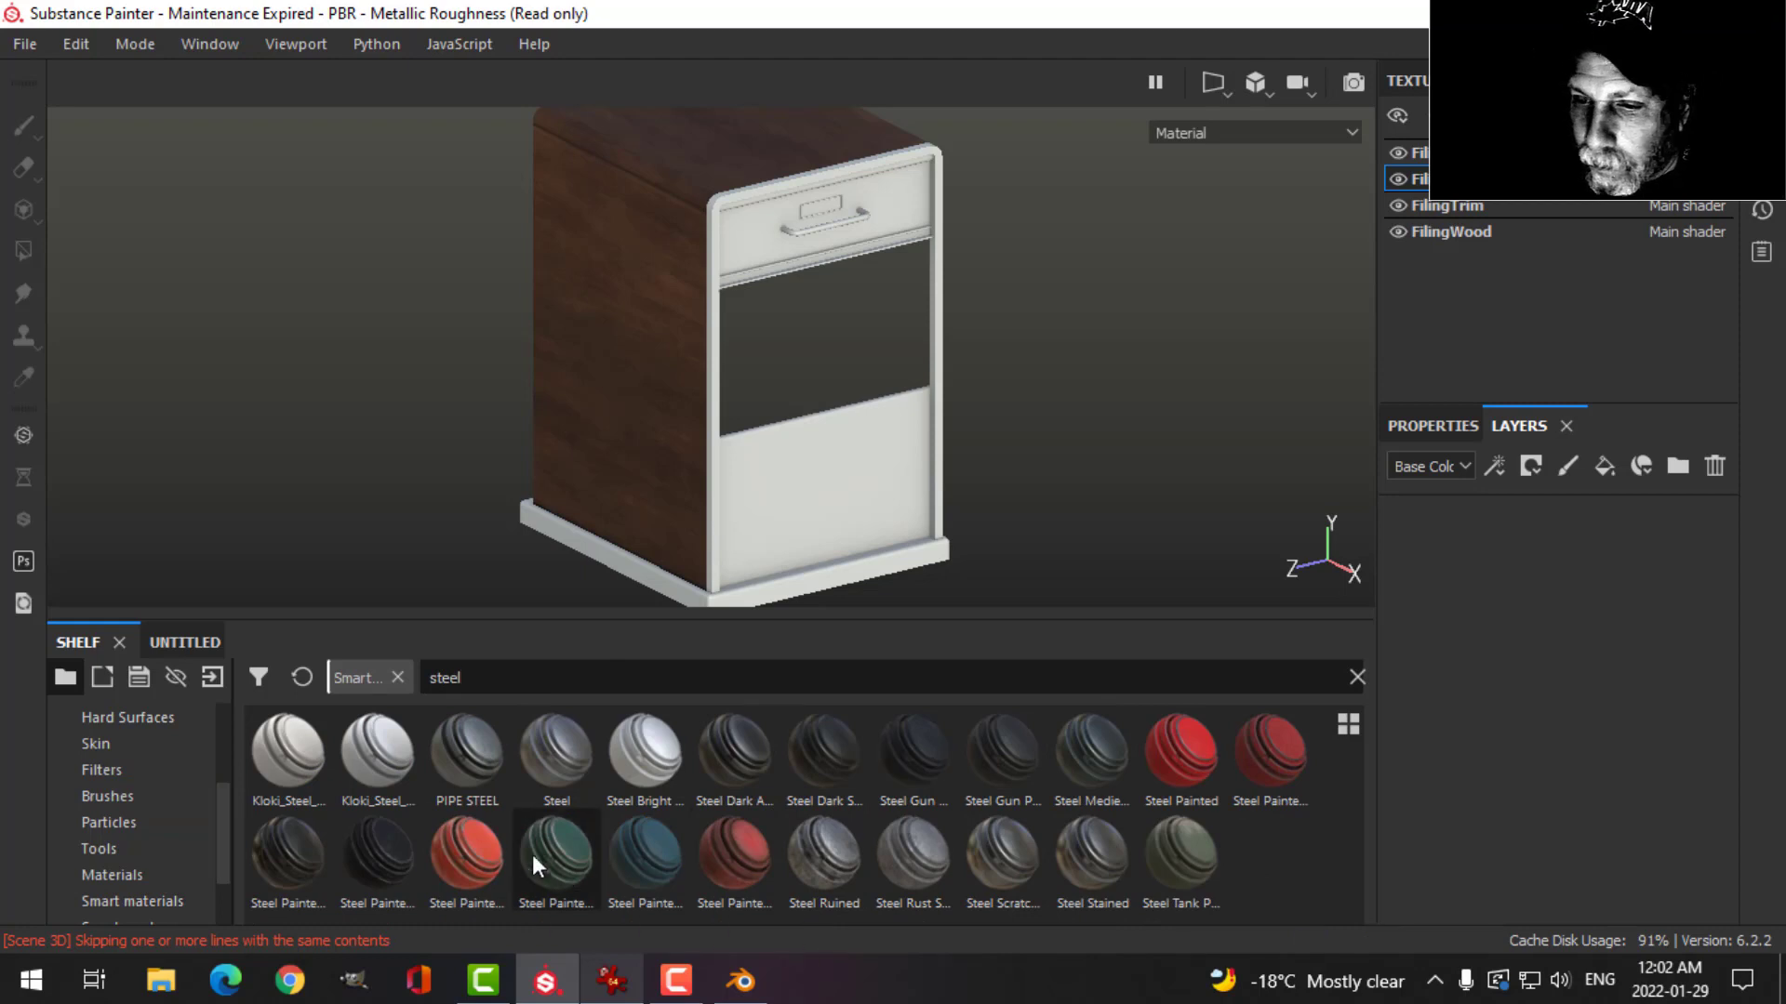
left_click_drag(555, 757, 1013, 359)
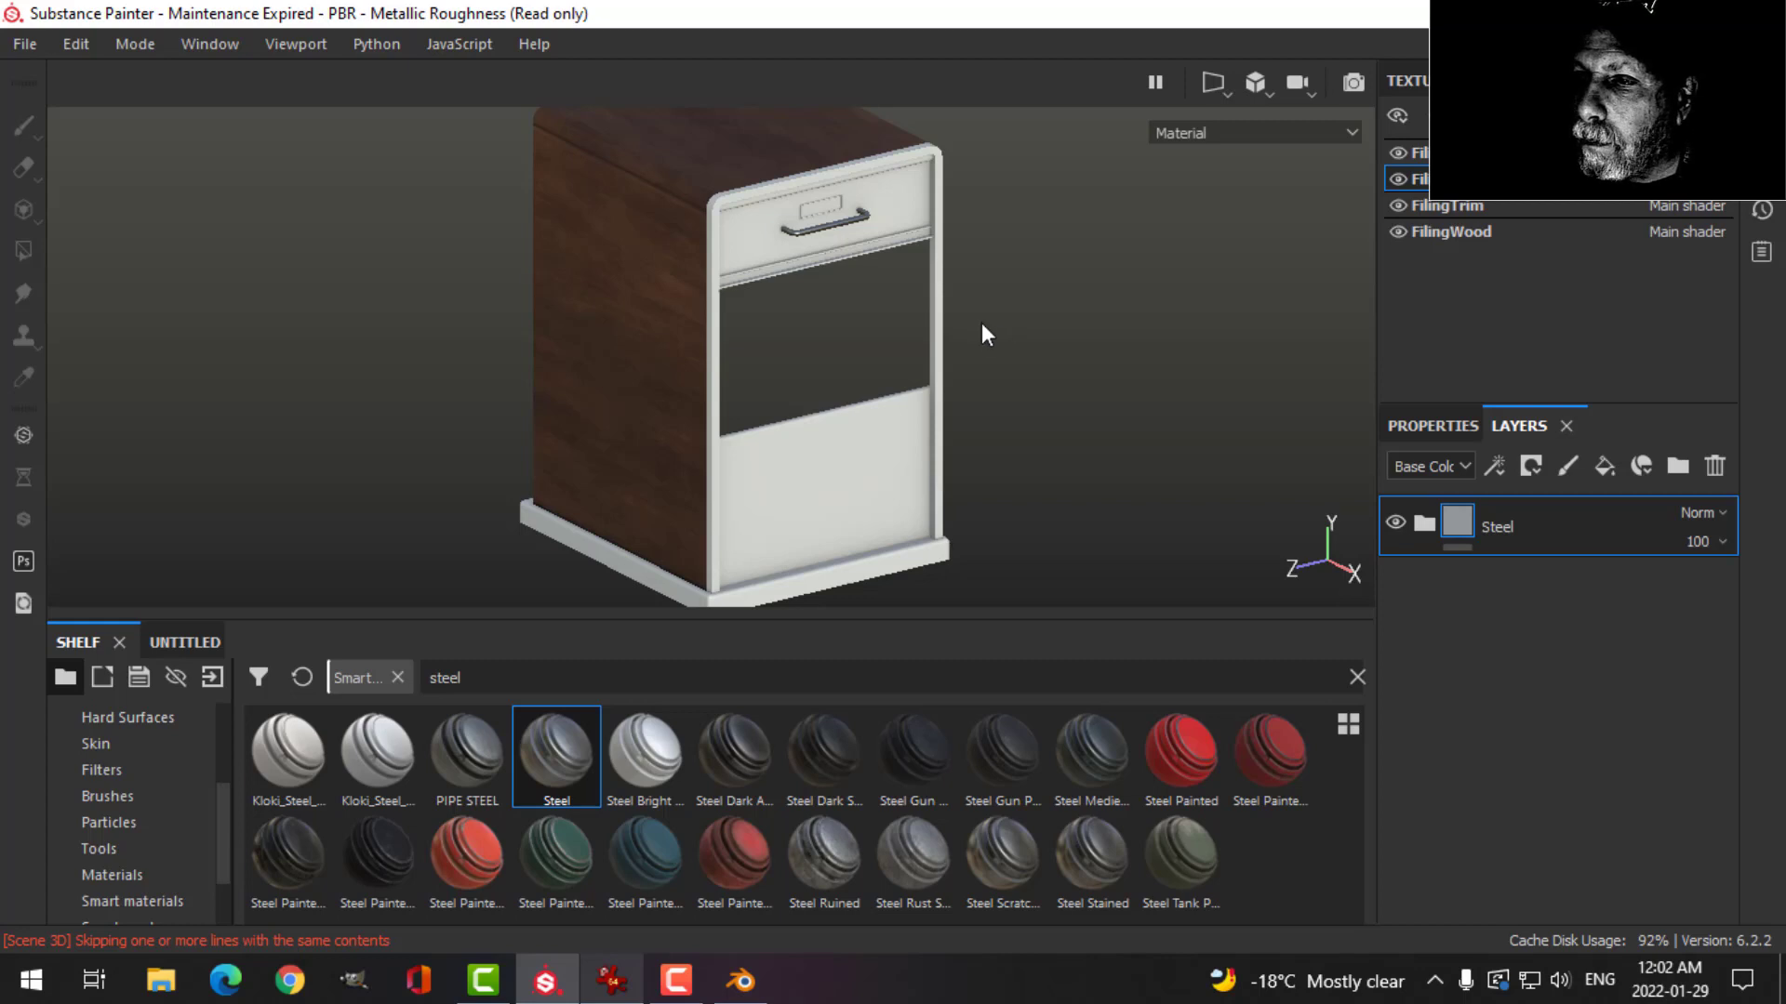
Inspect the drawer handle, then delete Layer 1 from the FilingTrim texture set.
left_click_drag(981, 326, 918, 327, "alt")
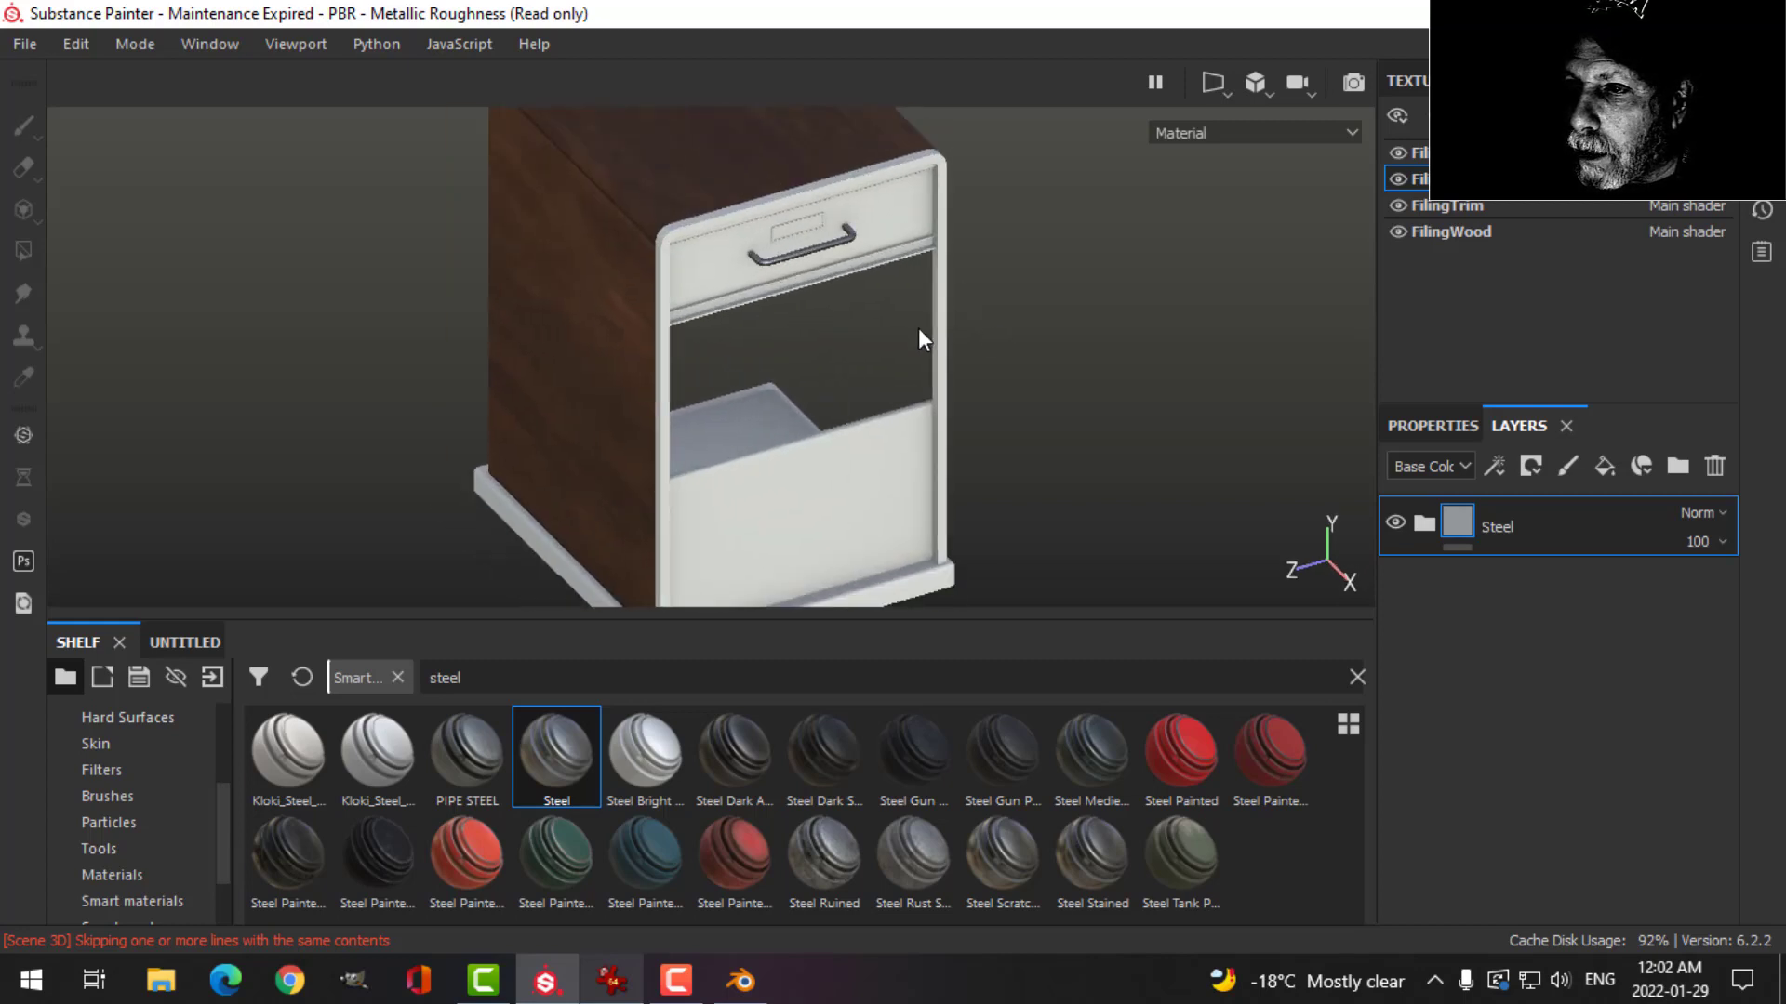
right_click_drag(918, 327, 917, 389, "alt")
left_click_drag(917, 388, 893, 352, "alt")
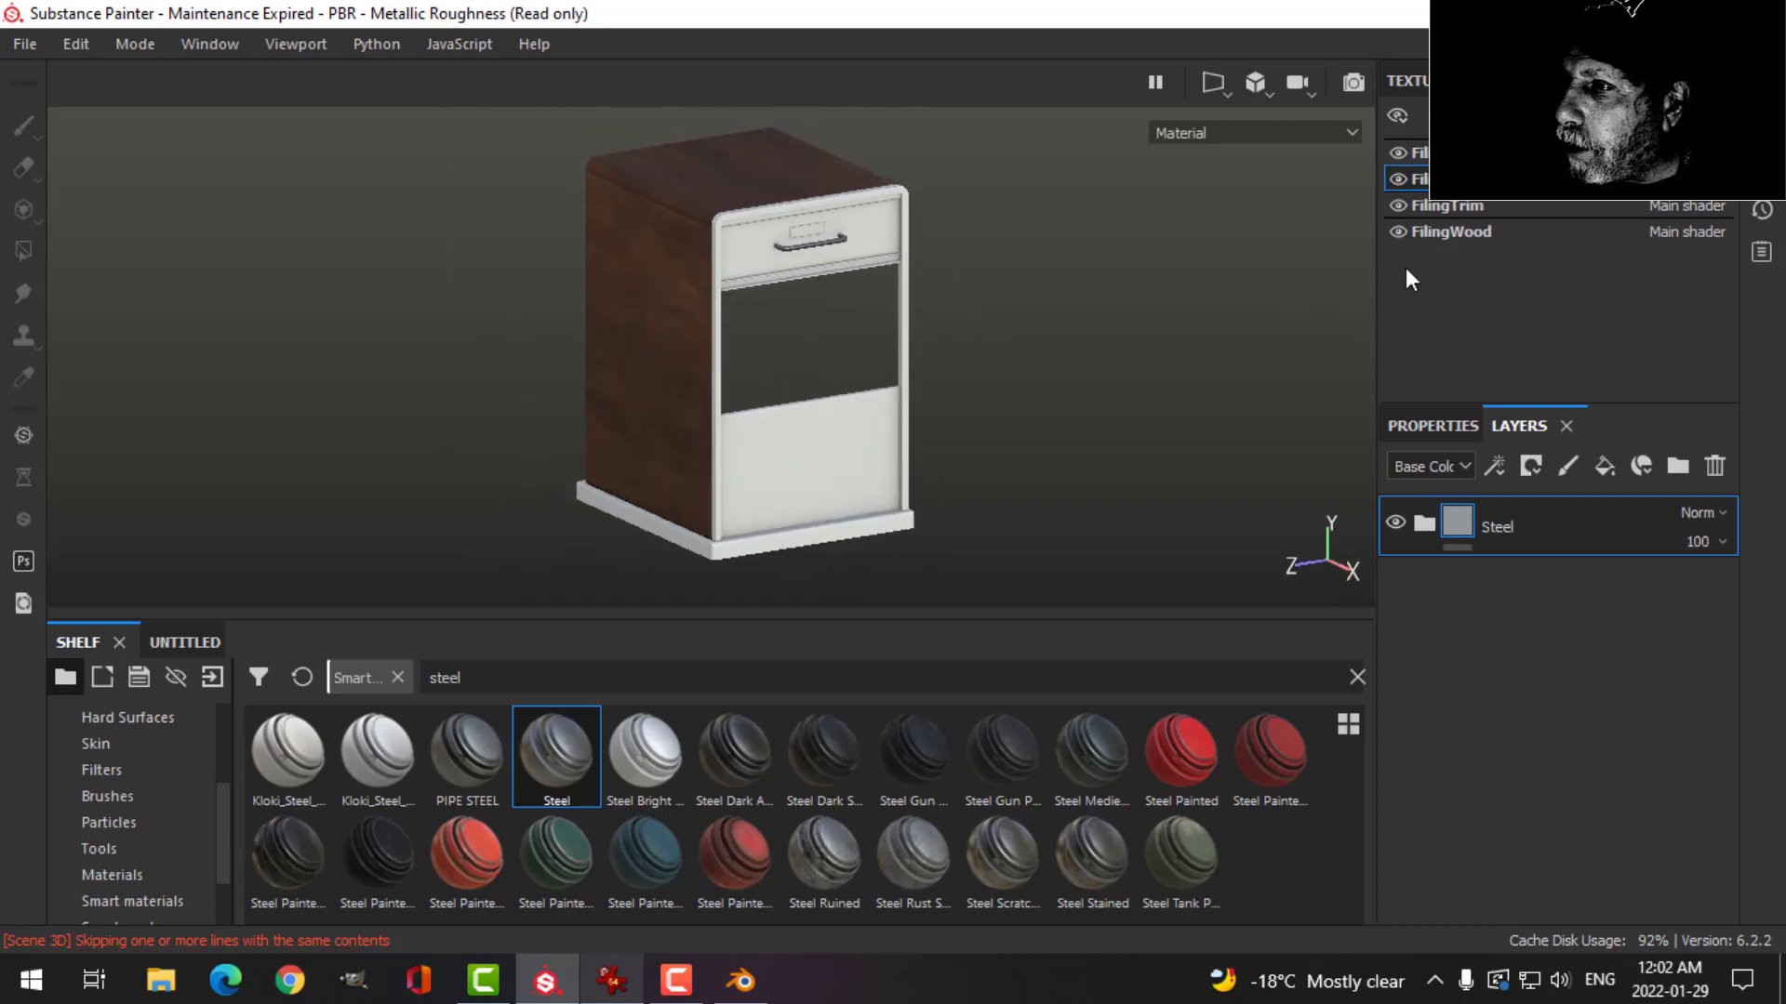
left_click(1468, 204)
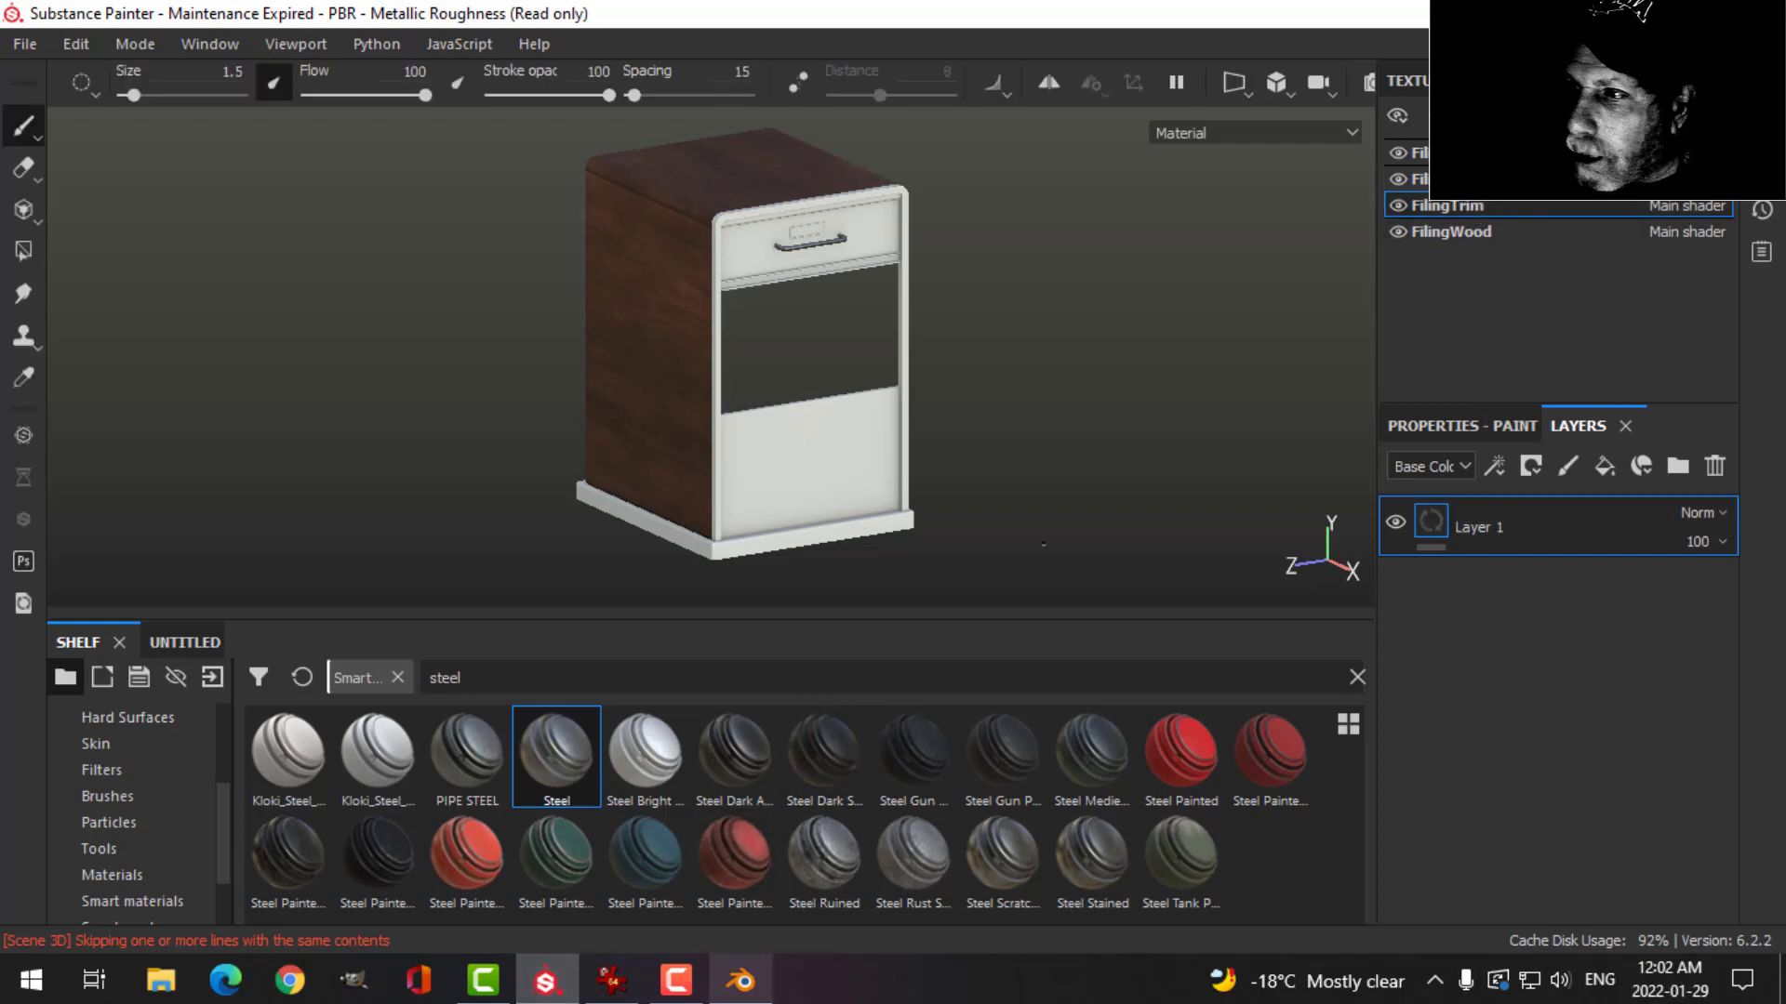
left_click(1715, 466)
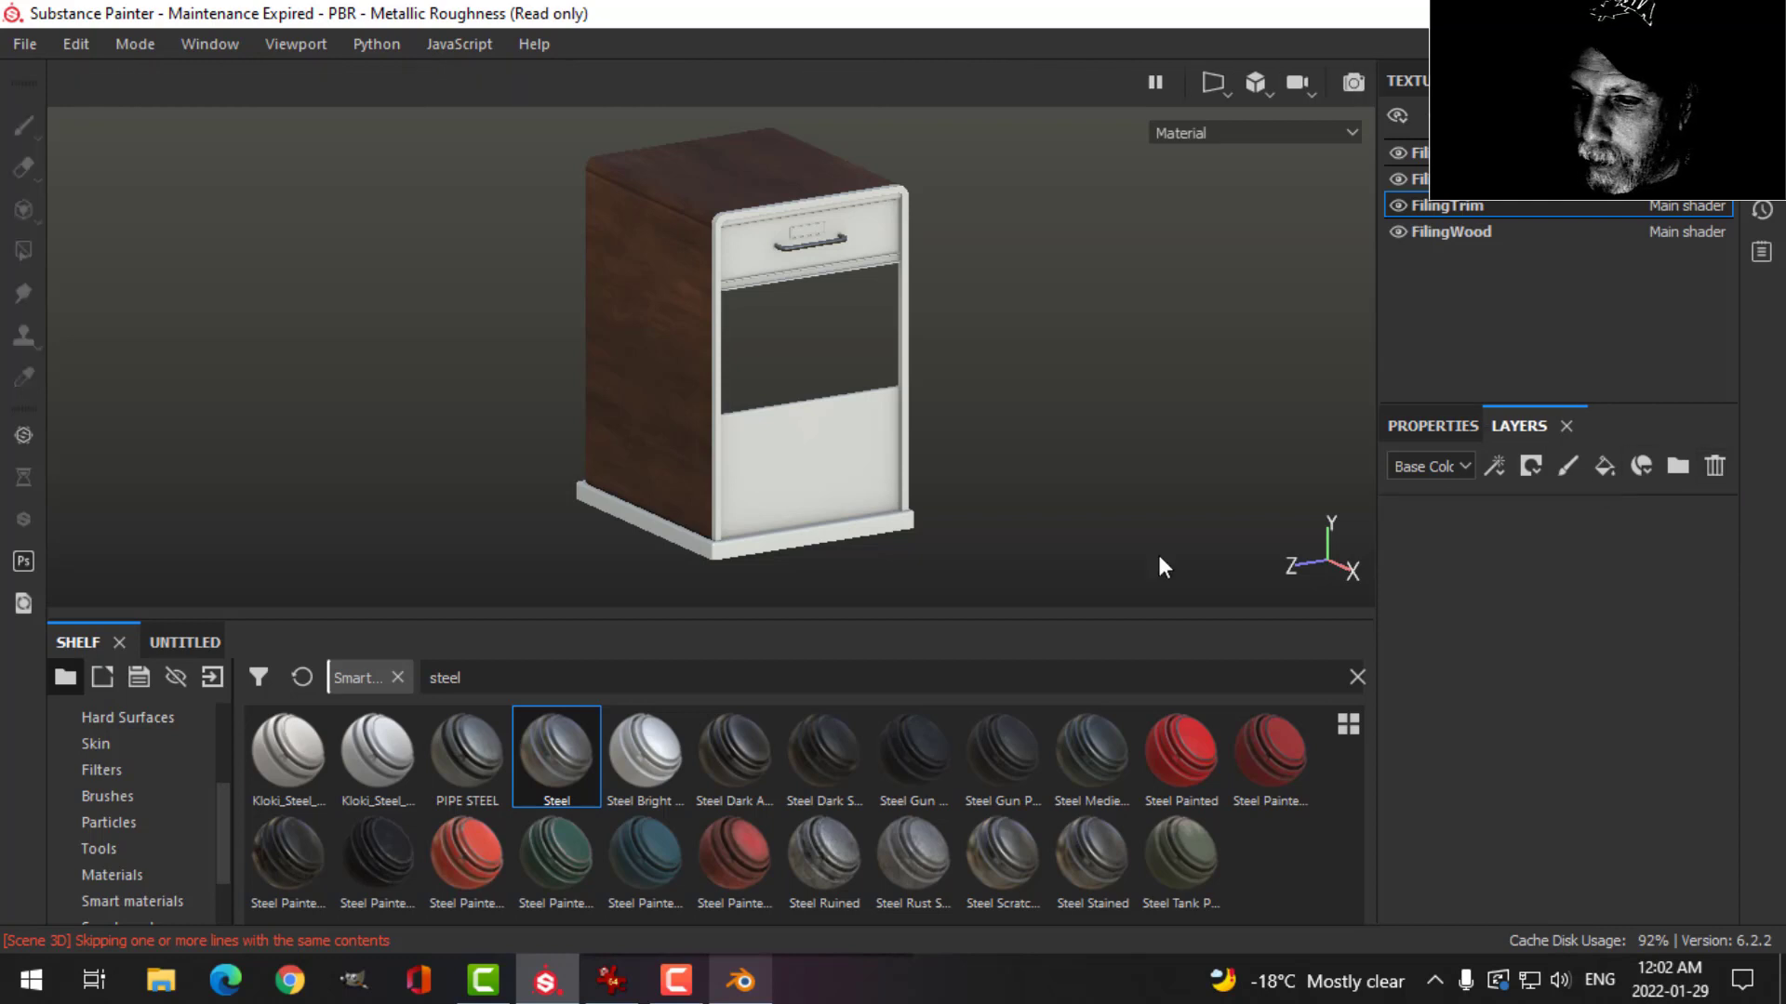
Apply the Steel smart material to the FilingTrim texture set and check the trim around the cabinet.
left_click_drag(556, 754, 1497, 642)
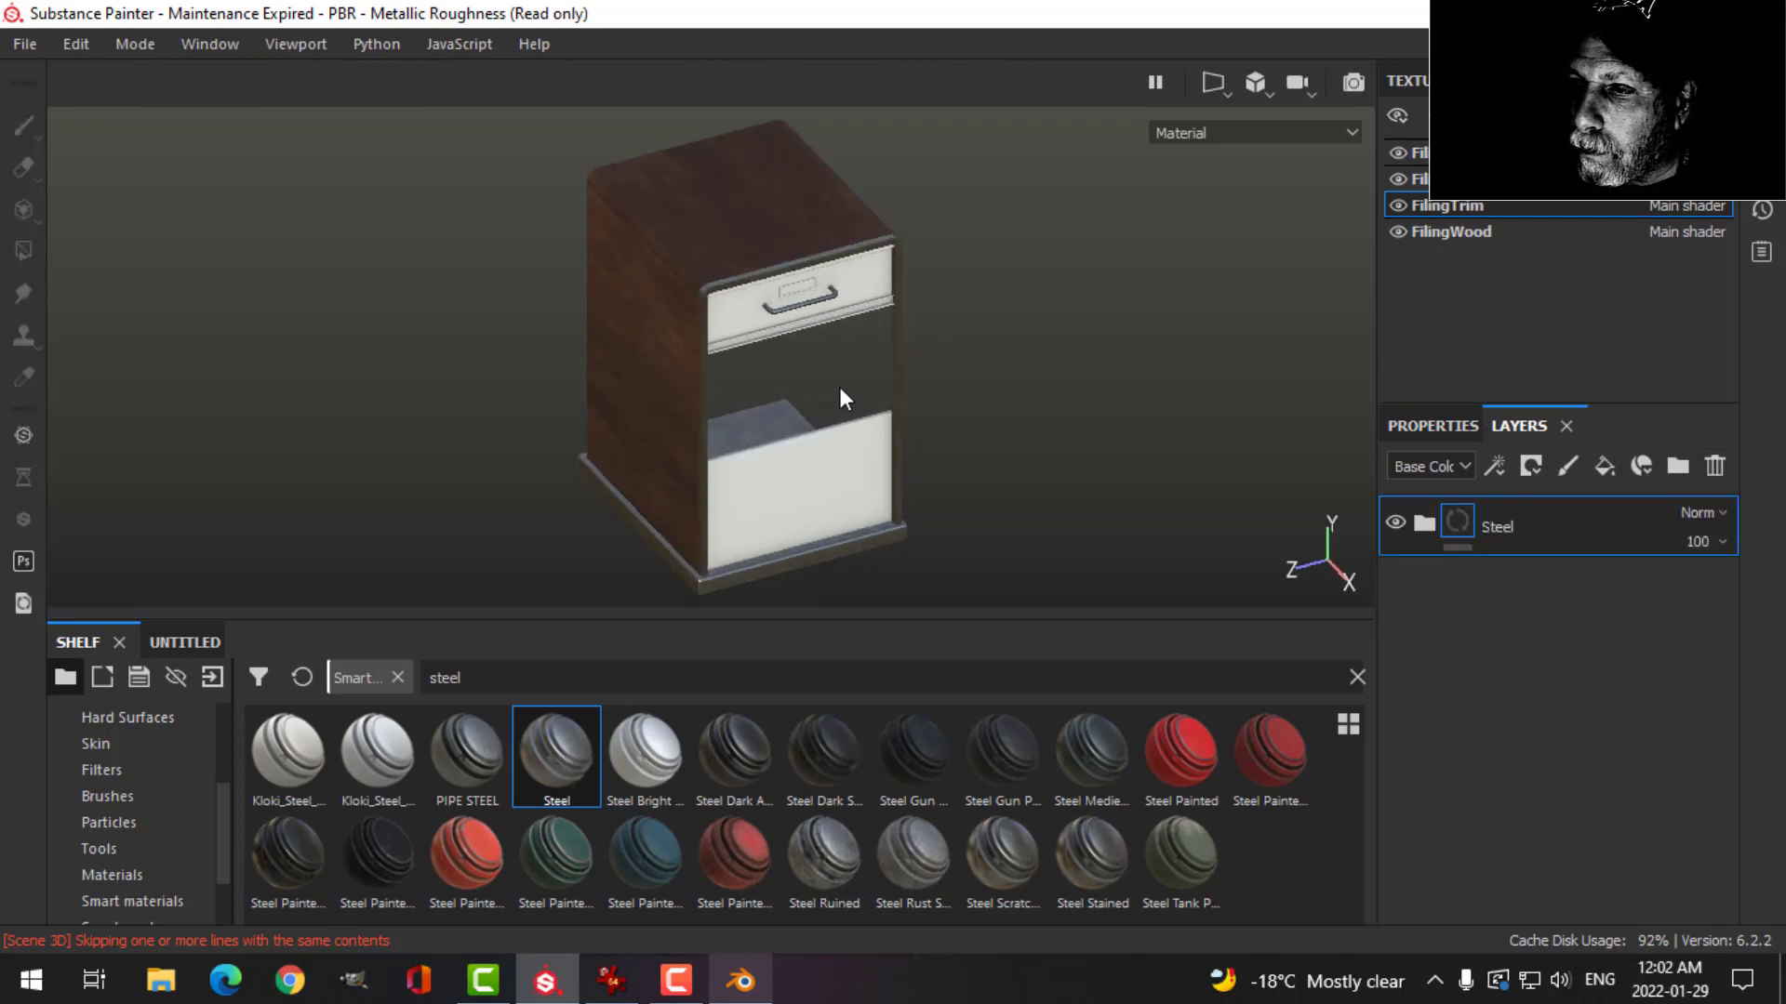
scroll(837, 384, "up", 5)
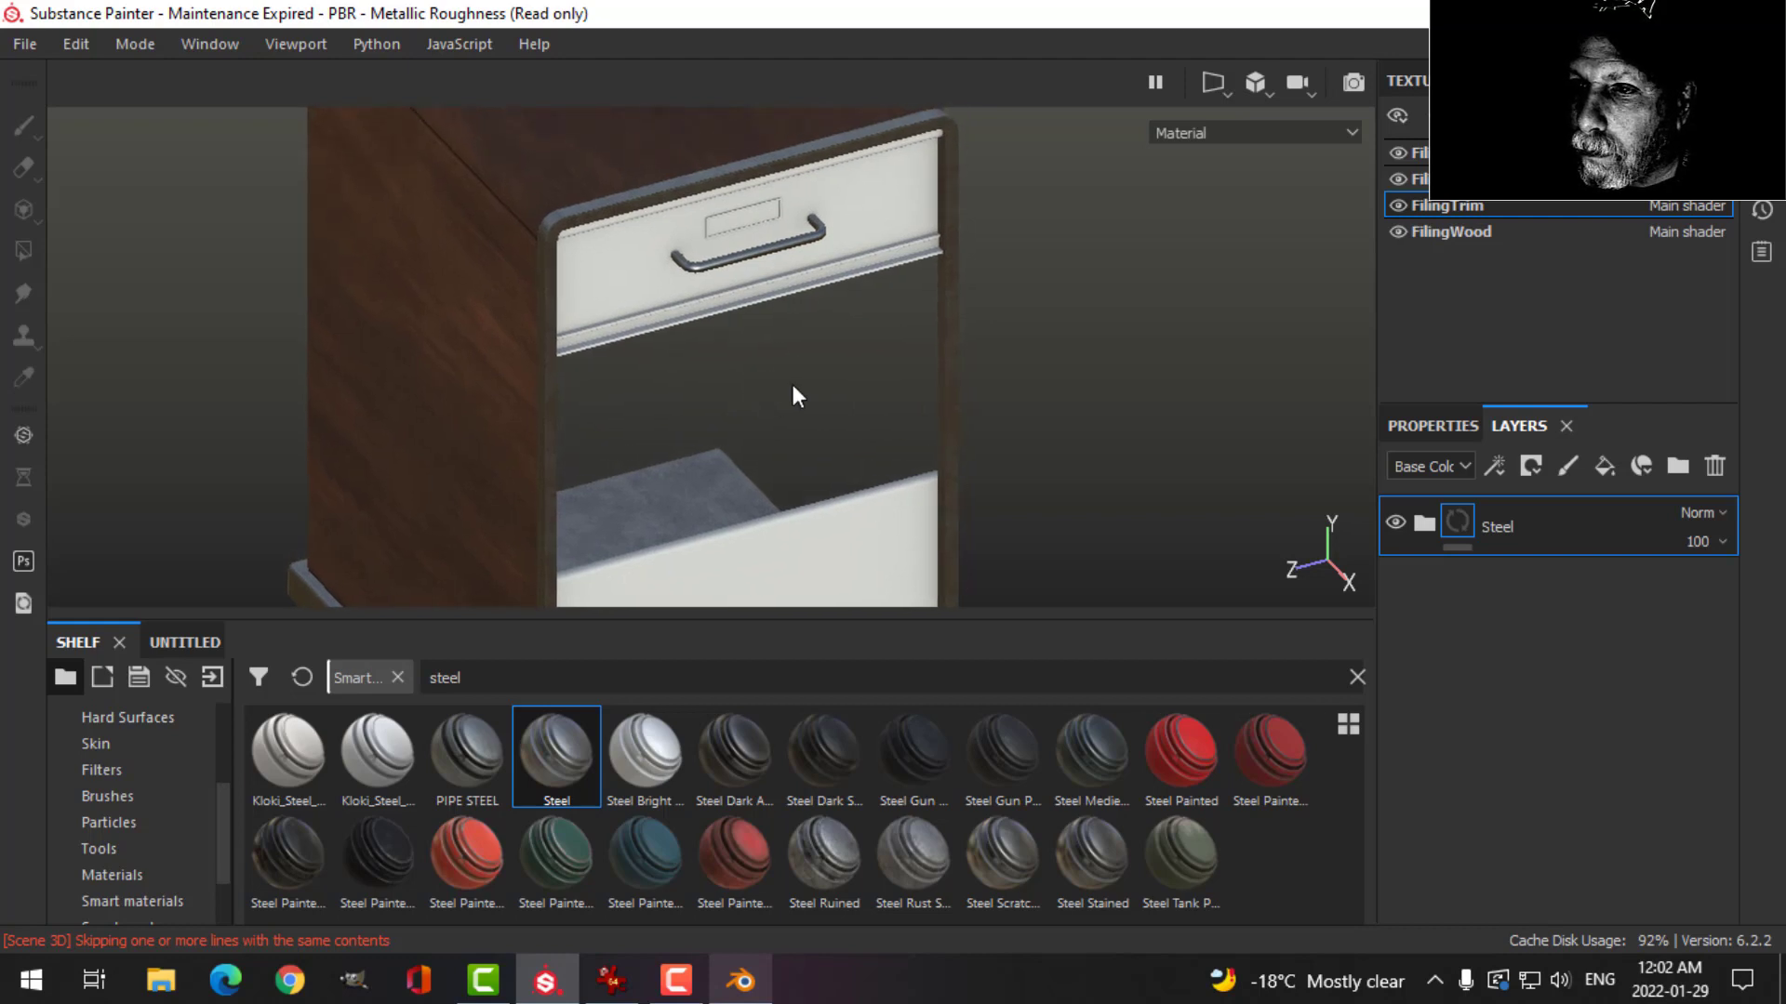
left_click_drag(797, 397, 901, 378, "alt")
scroll(909, 394, "down", 2)
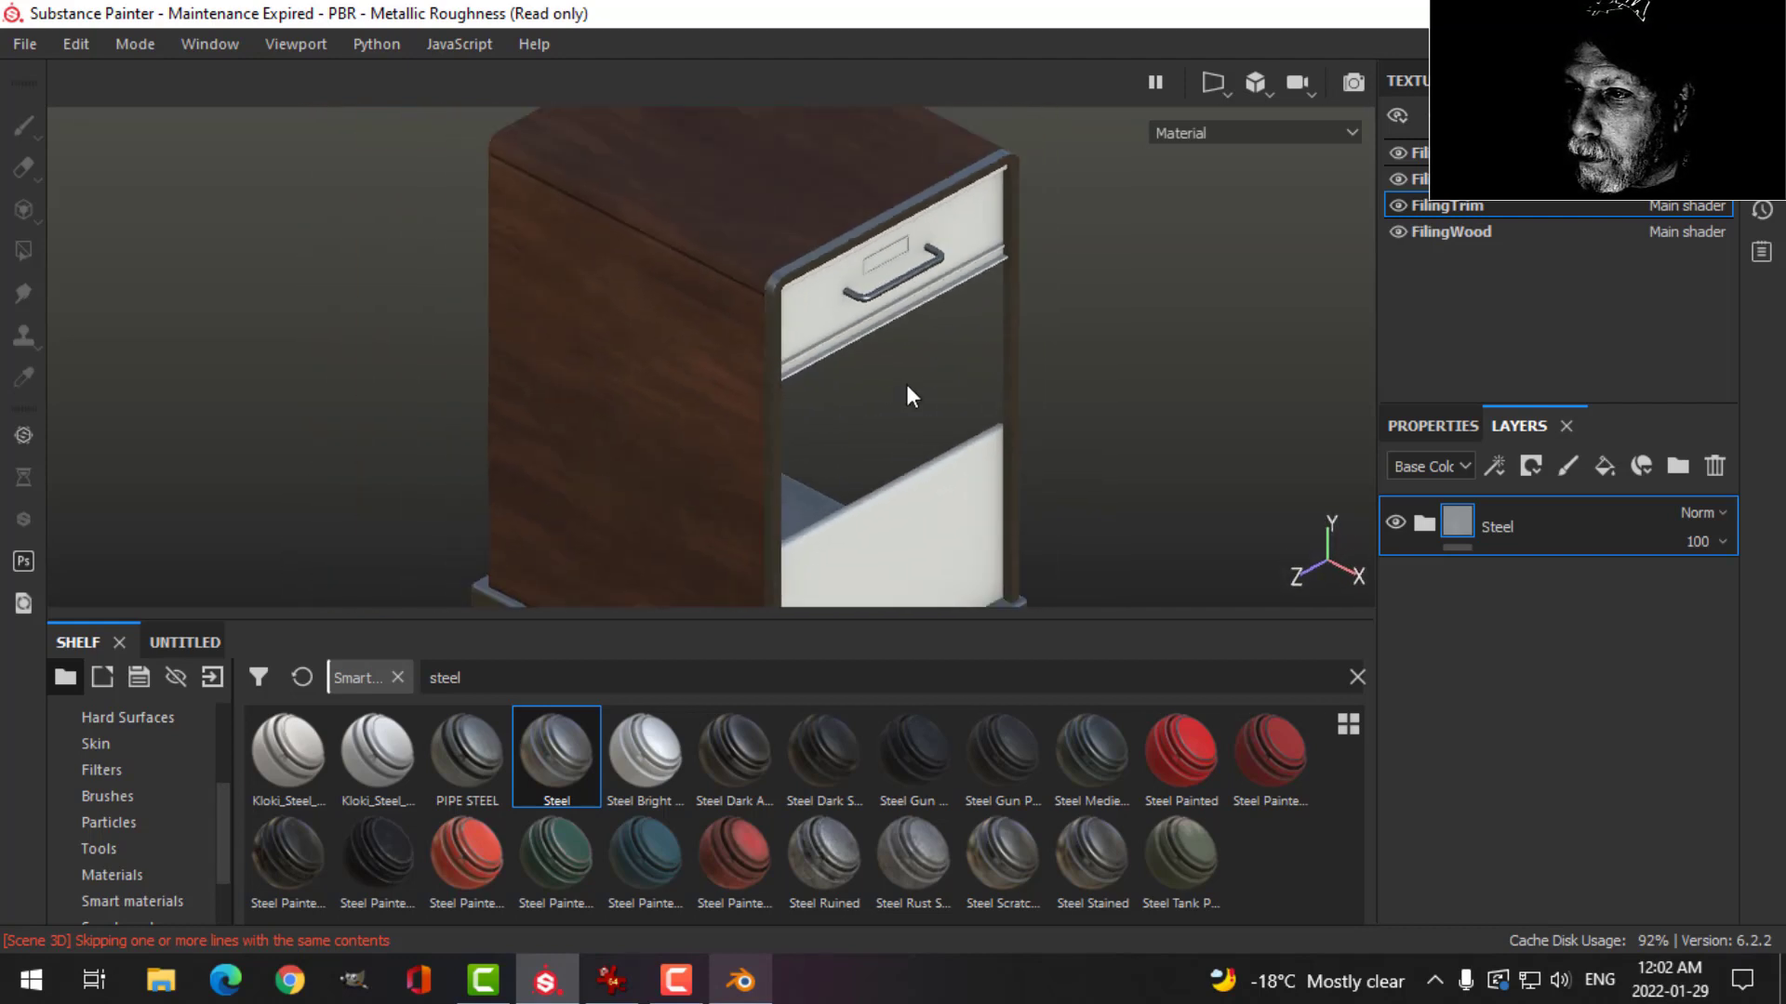
middle_click_drag(909, 394, 797, 305, "alt")
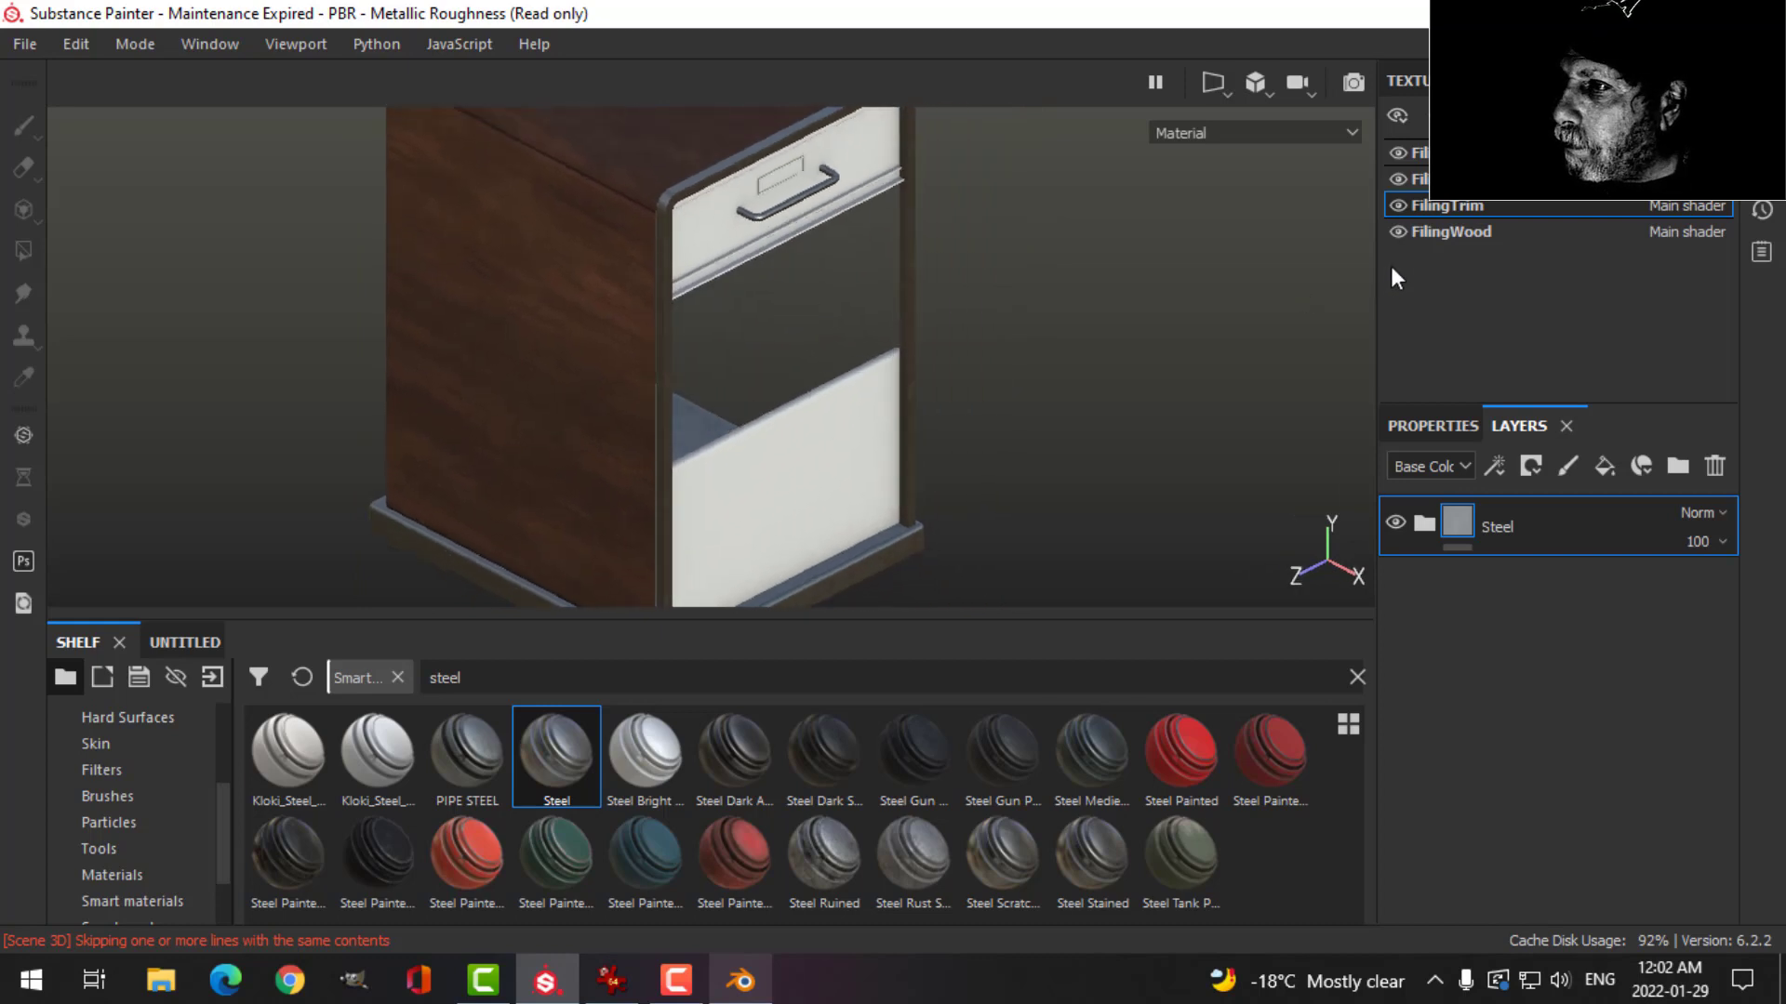
Replace Layer 1 of the drawer fronts' texture set with the Machinery smart material, found by searching for "metal".
left_click(1414, 153)
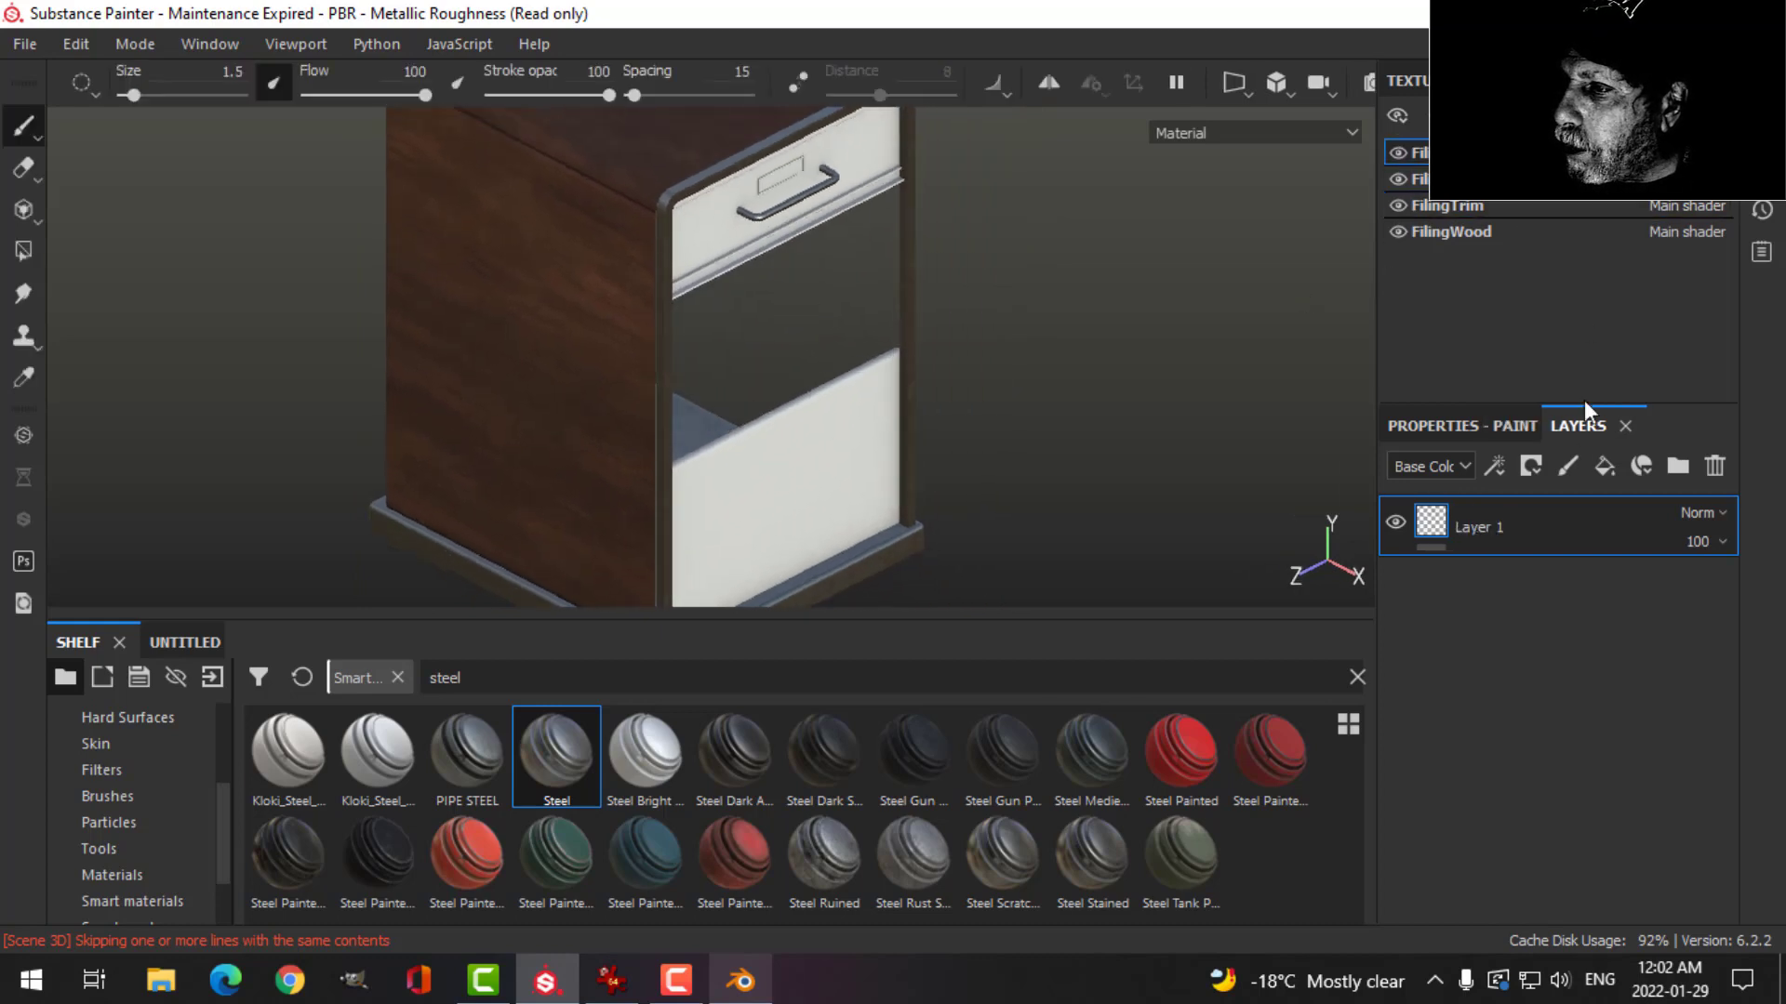
left_click(1714, 466)
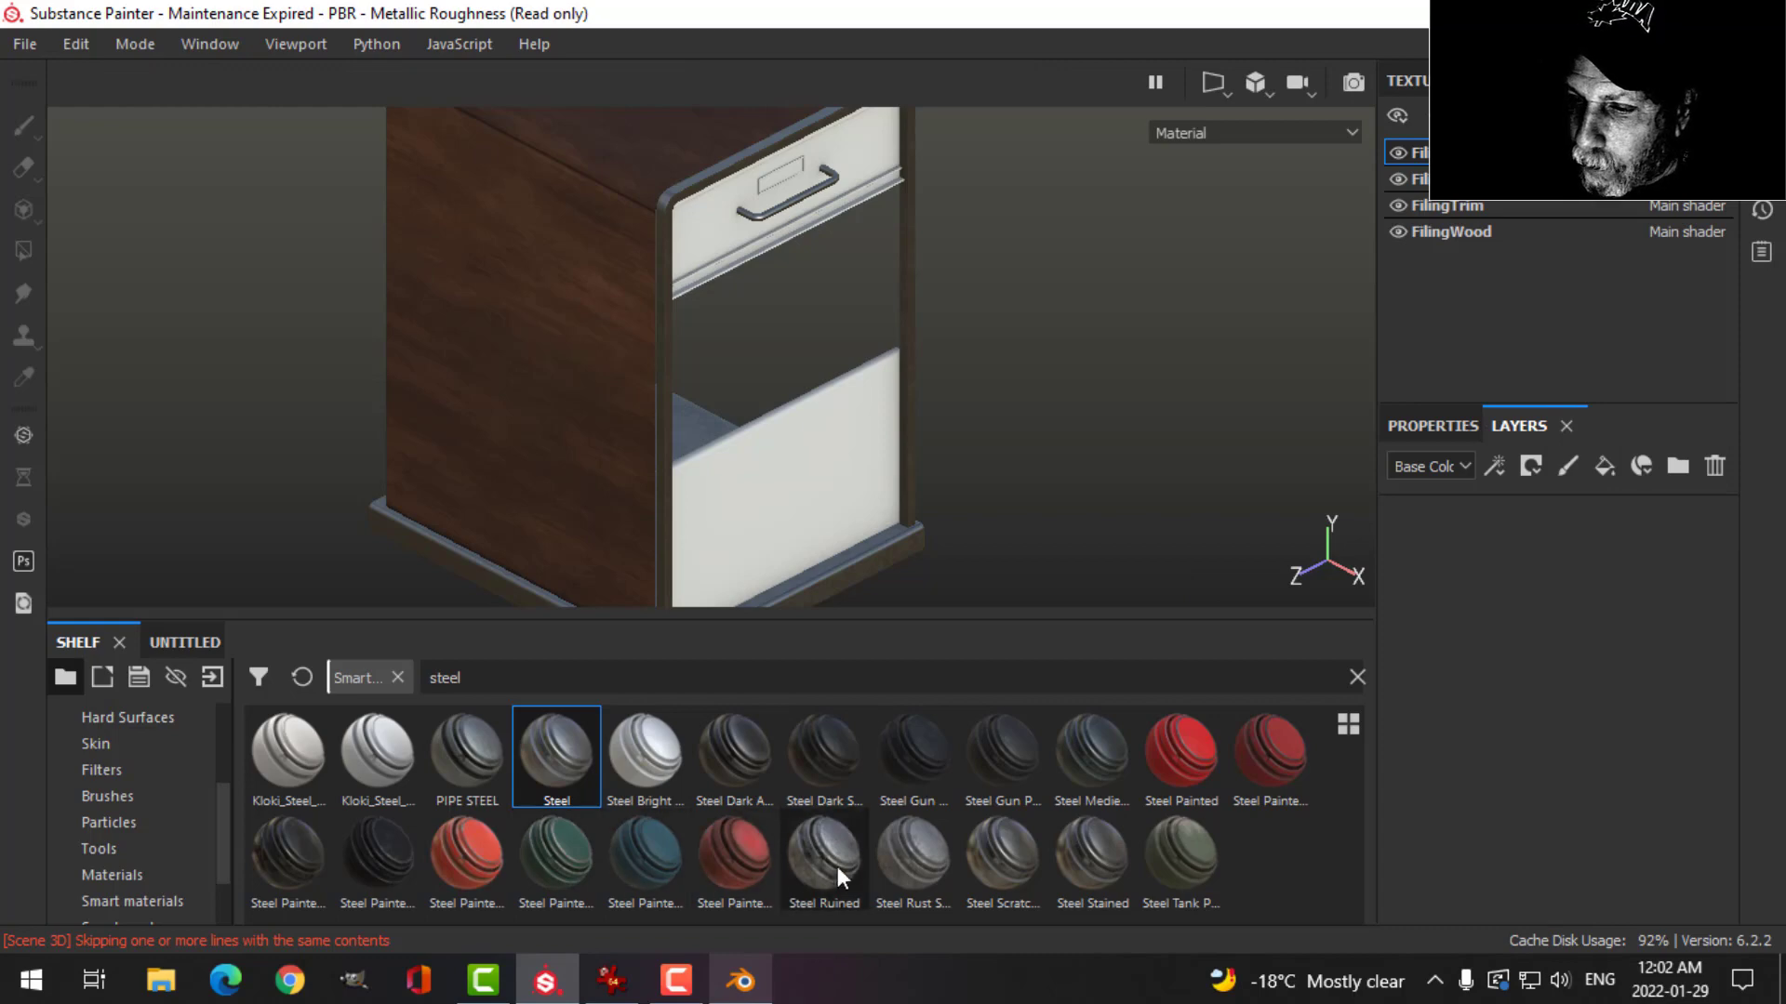
left_click(508, 683)
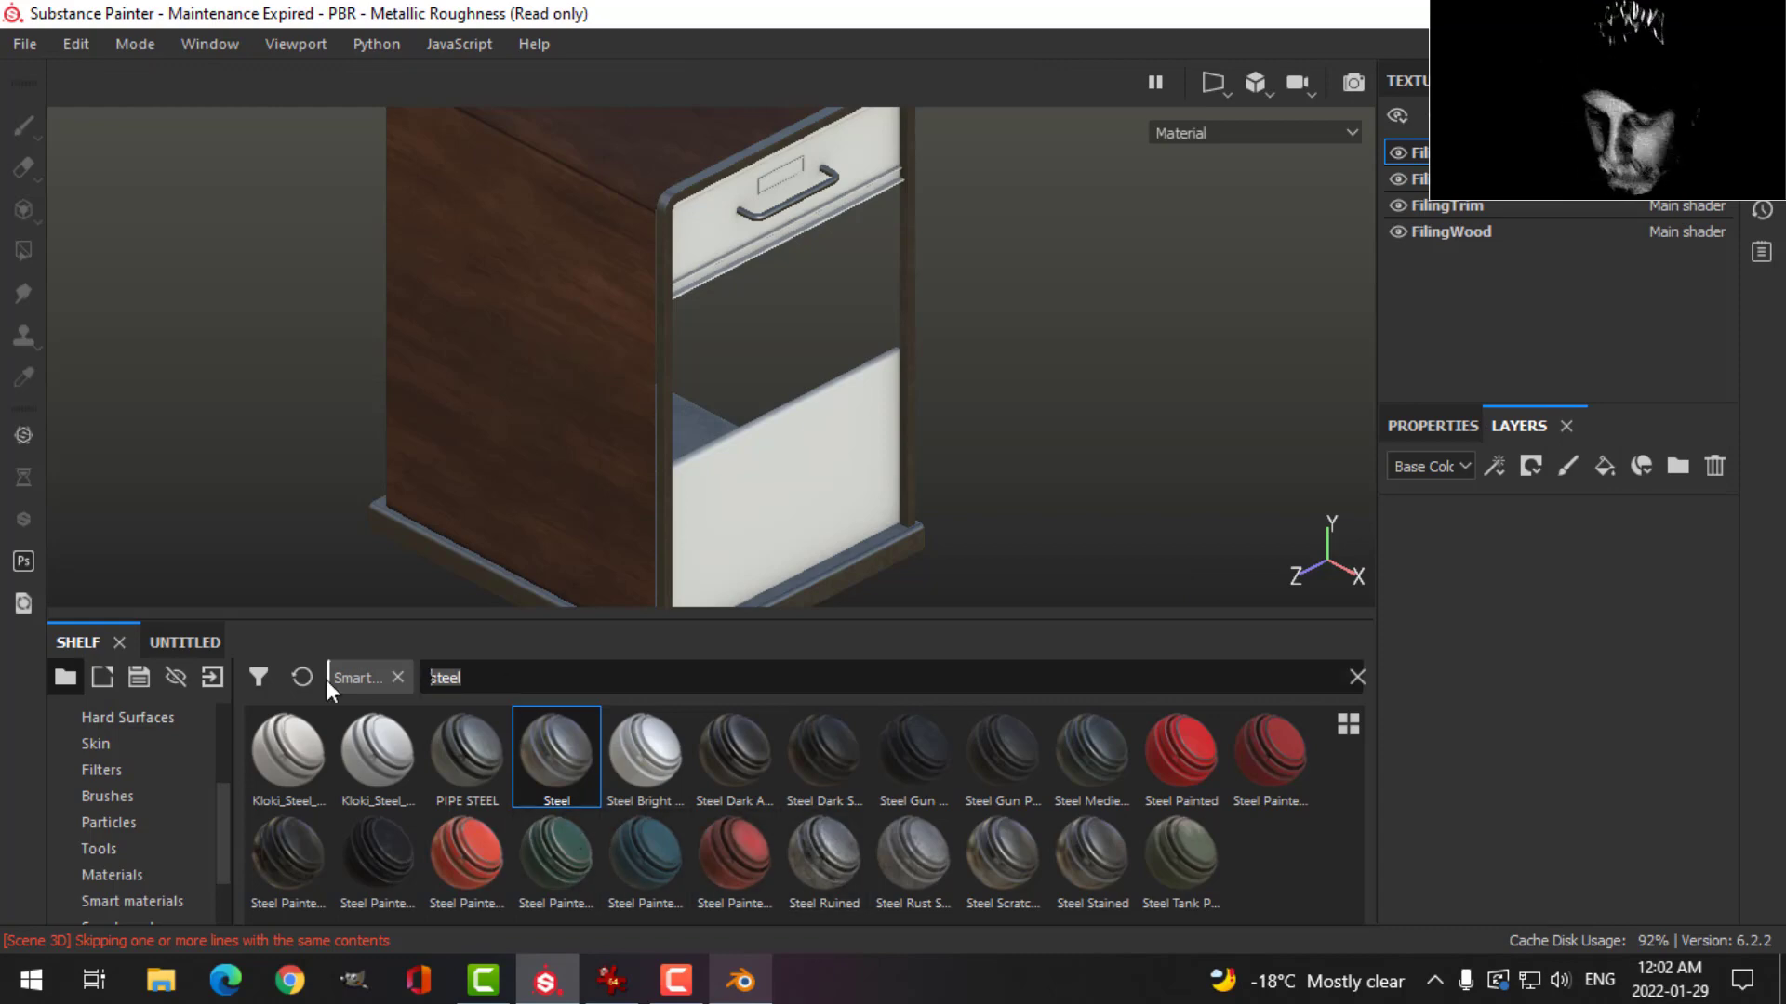
type("metal")
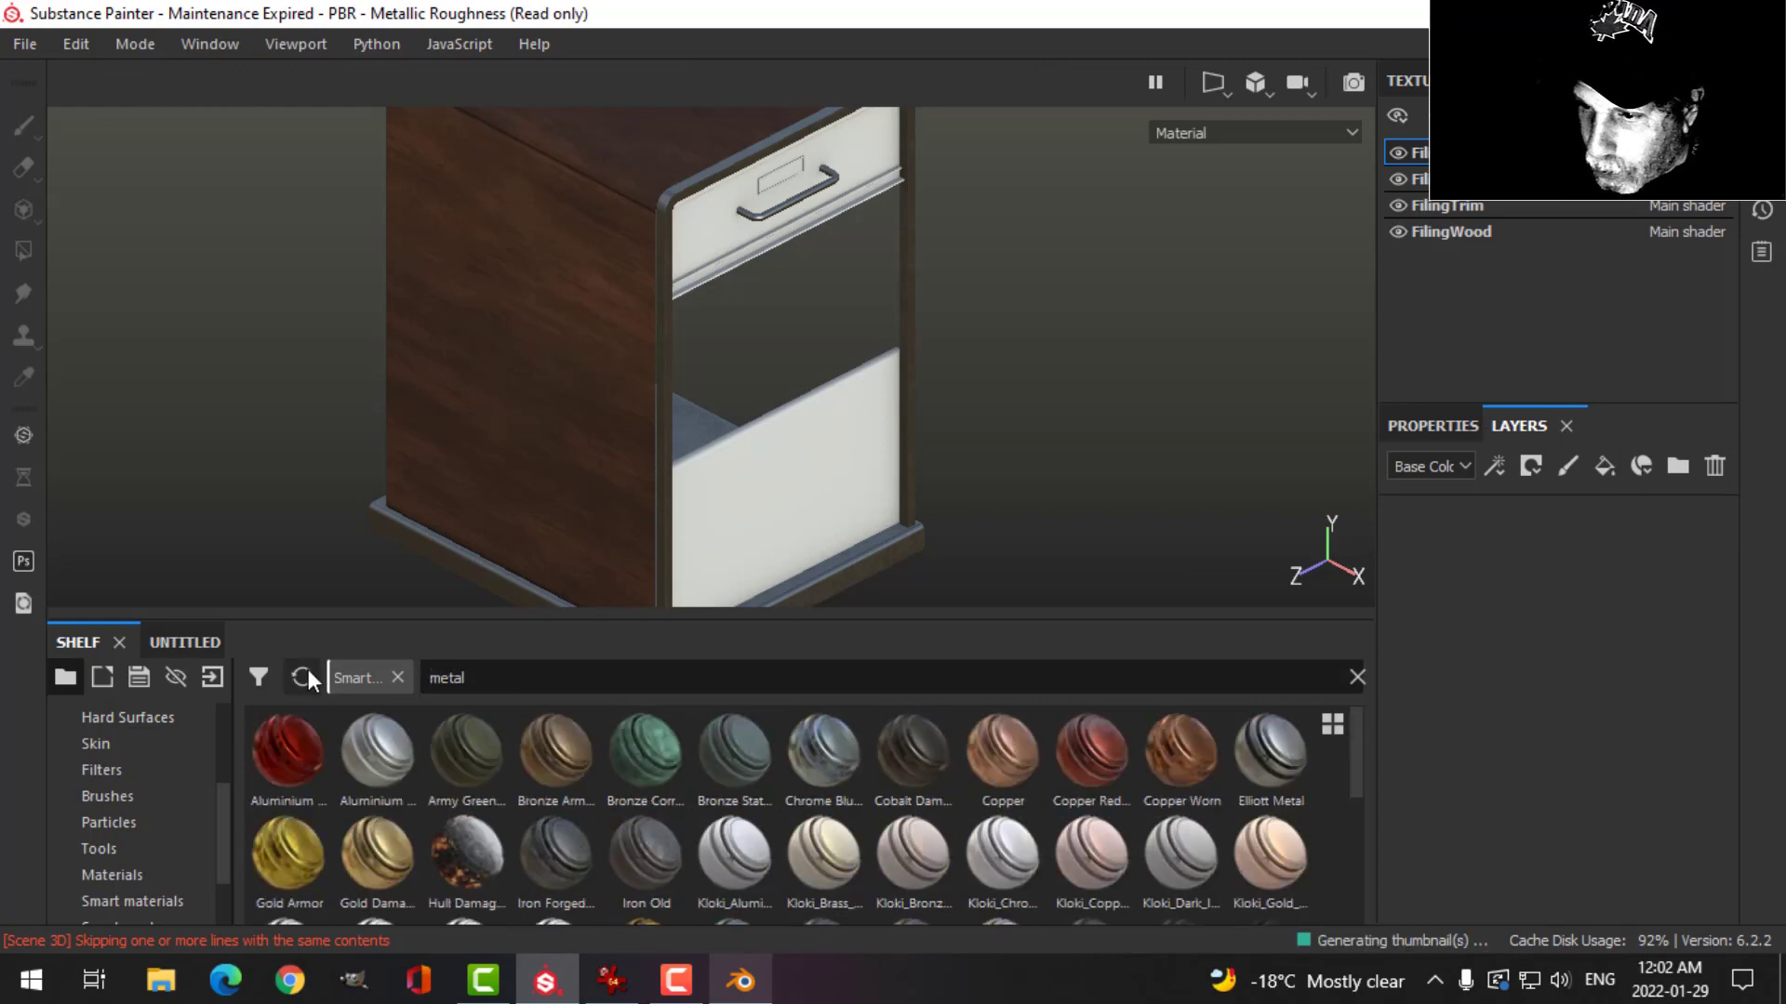
scroll(634, 796, "down", 5)
scroll(631, 806, "up", 4)
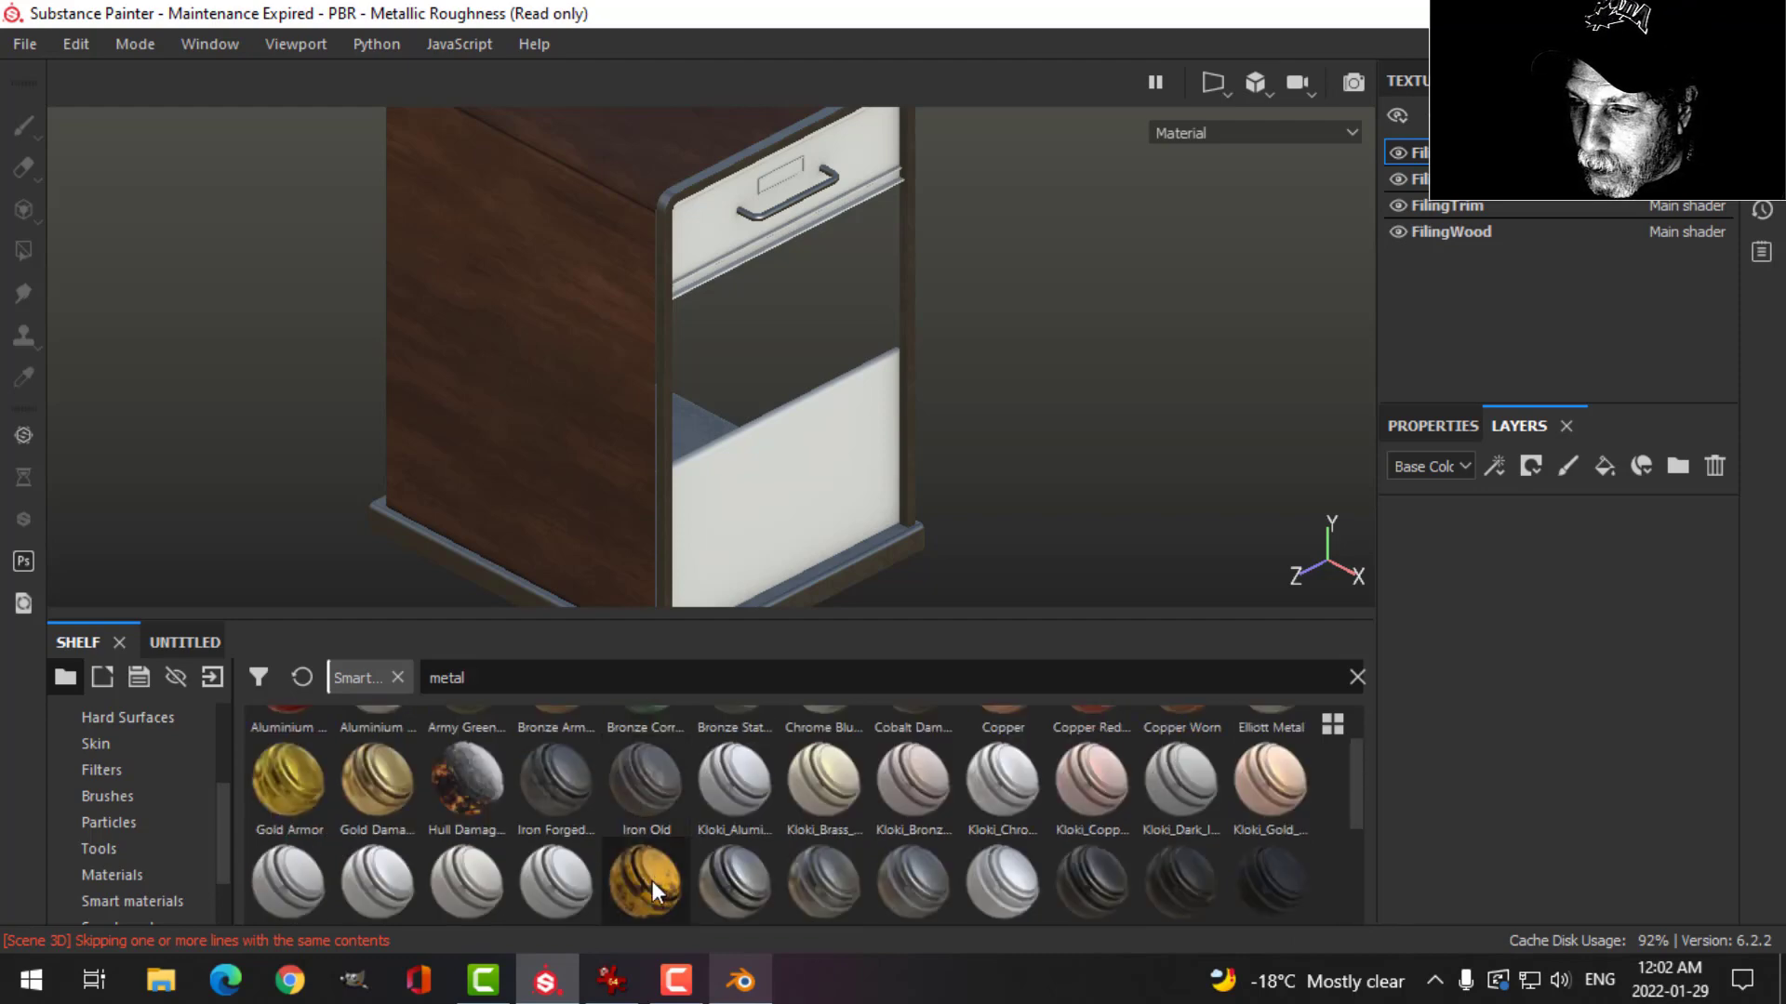
left_click_drag(651, 880, 1452, 556)
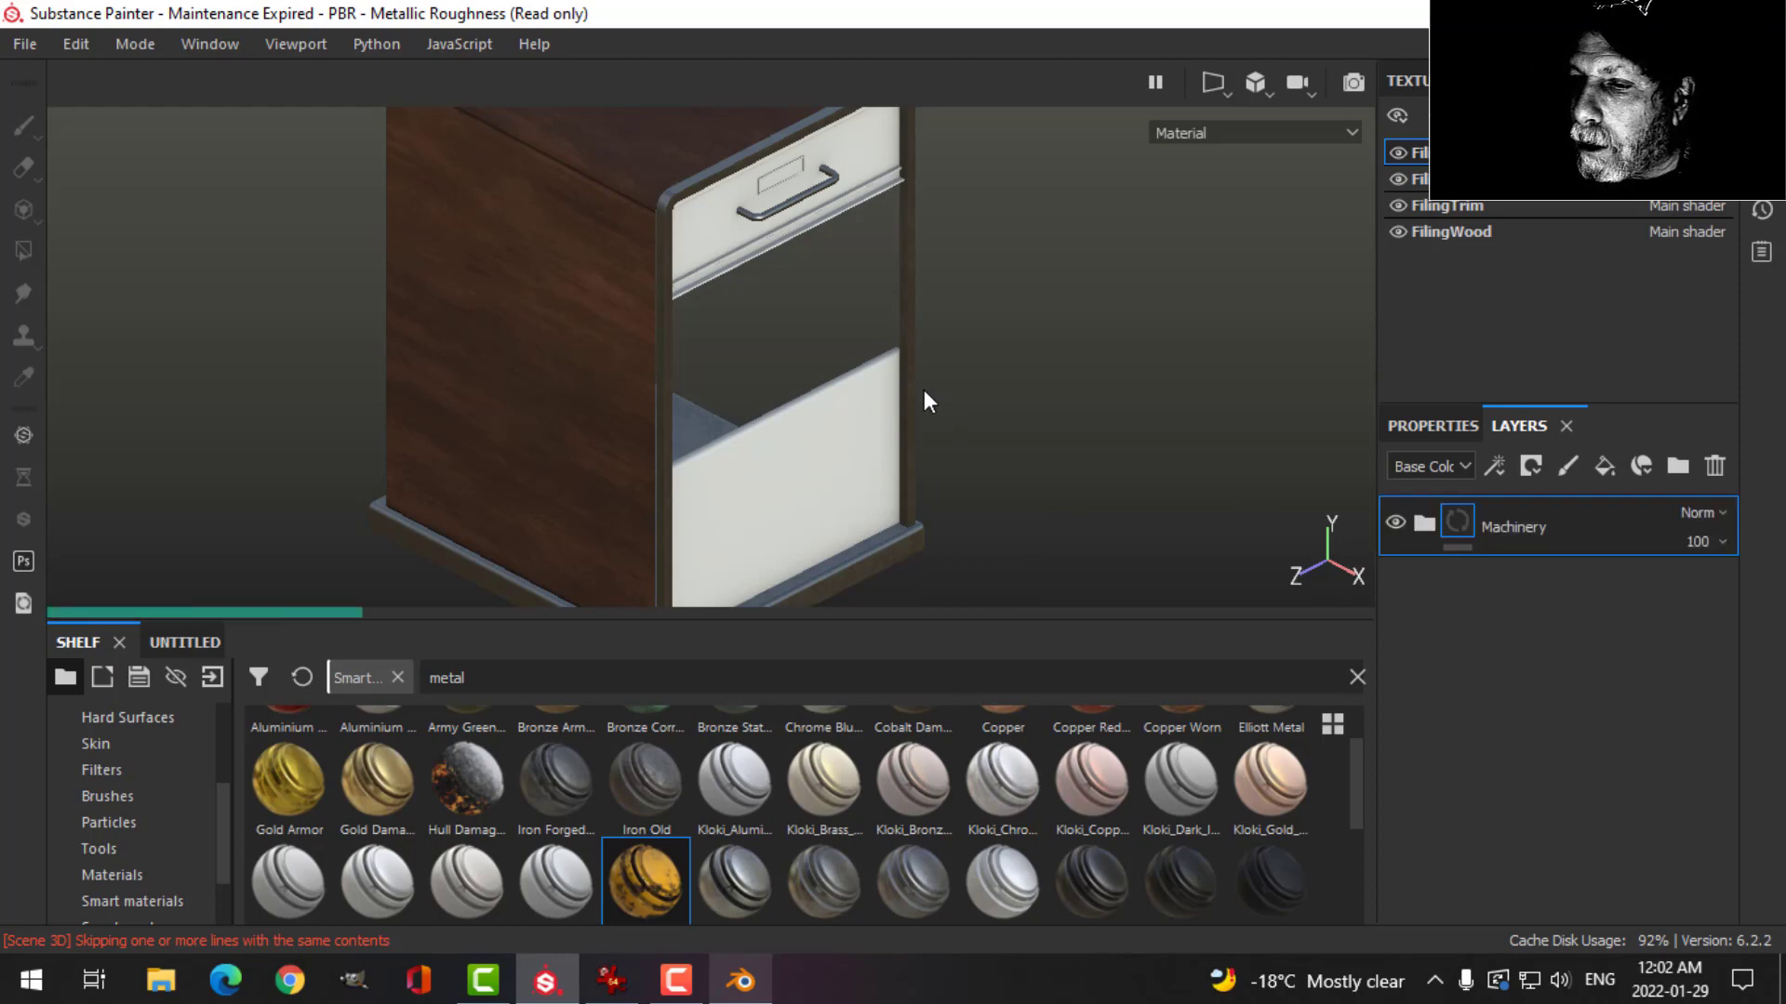
Change the Machinery material's Metal Base colour to a dark olive green with H 0.234, S 0.757 and V 0.021.
left_click(1424, 527)
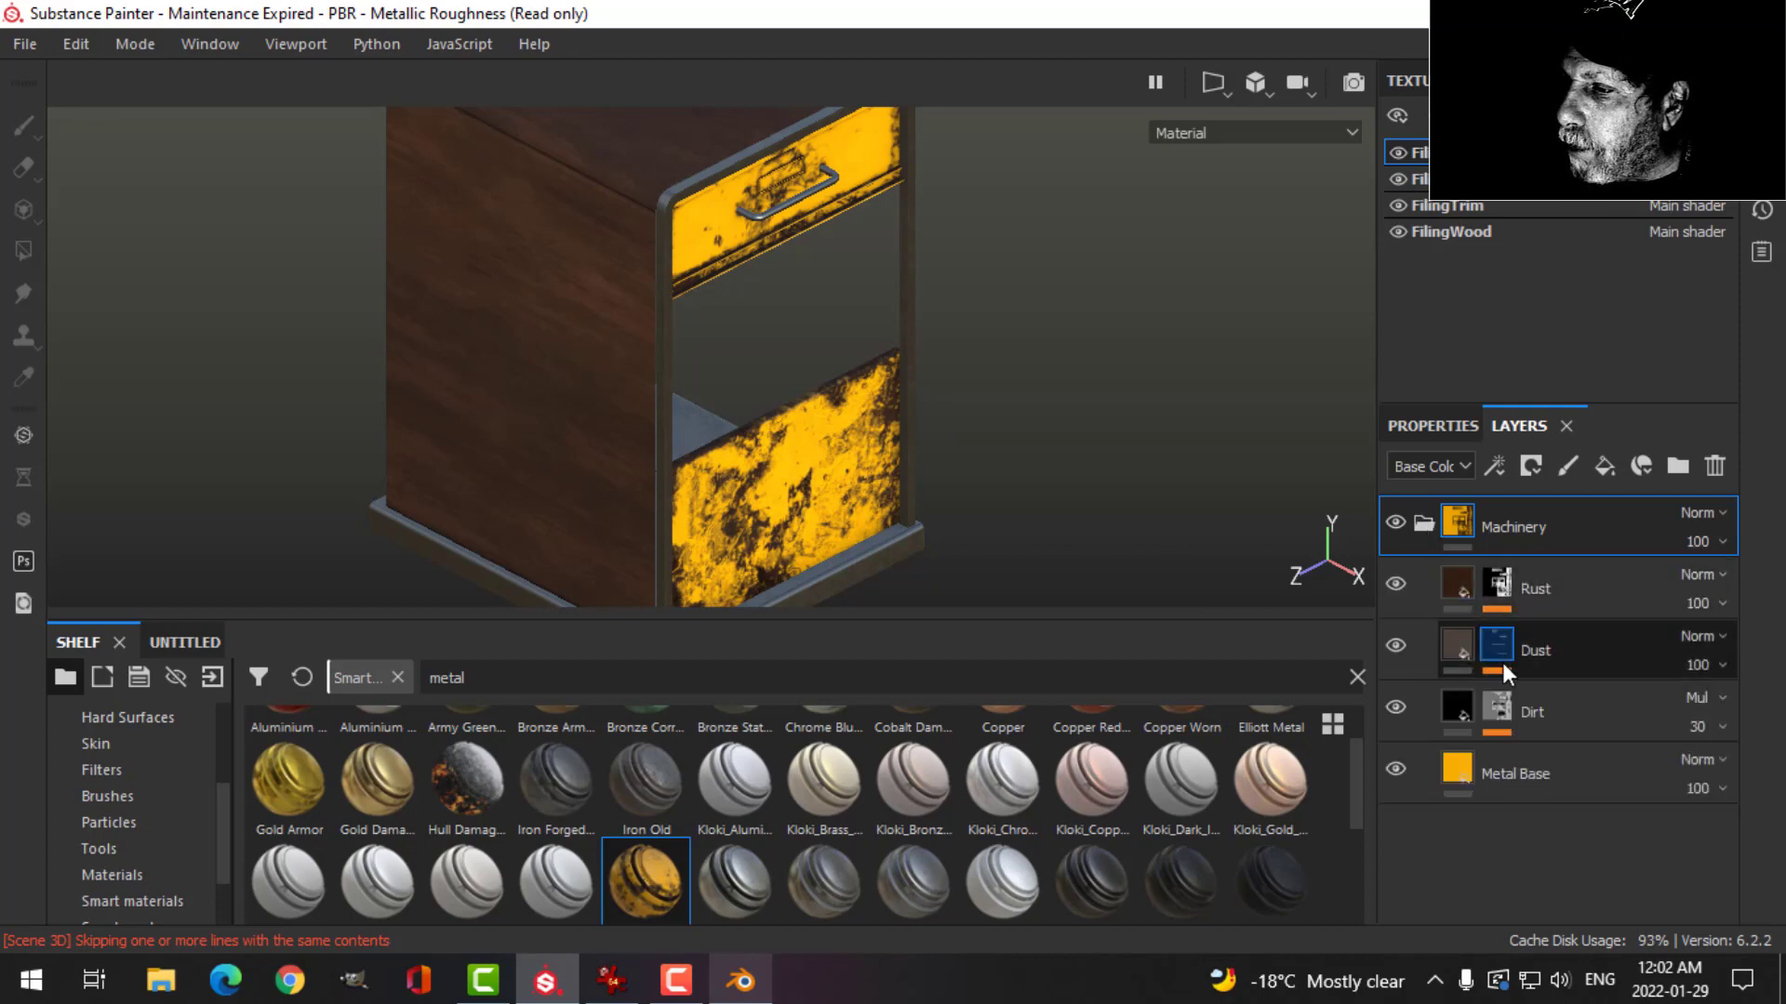
left_click(1452, 423)
scroll(1581, 842, "down", 5)
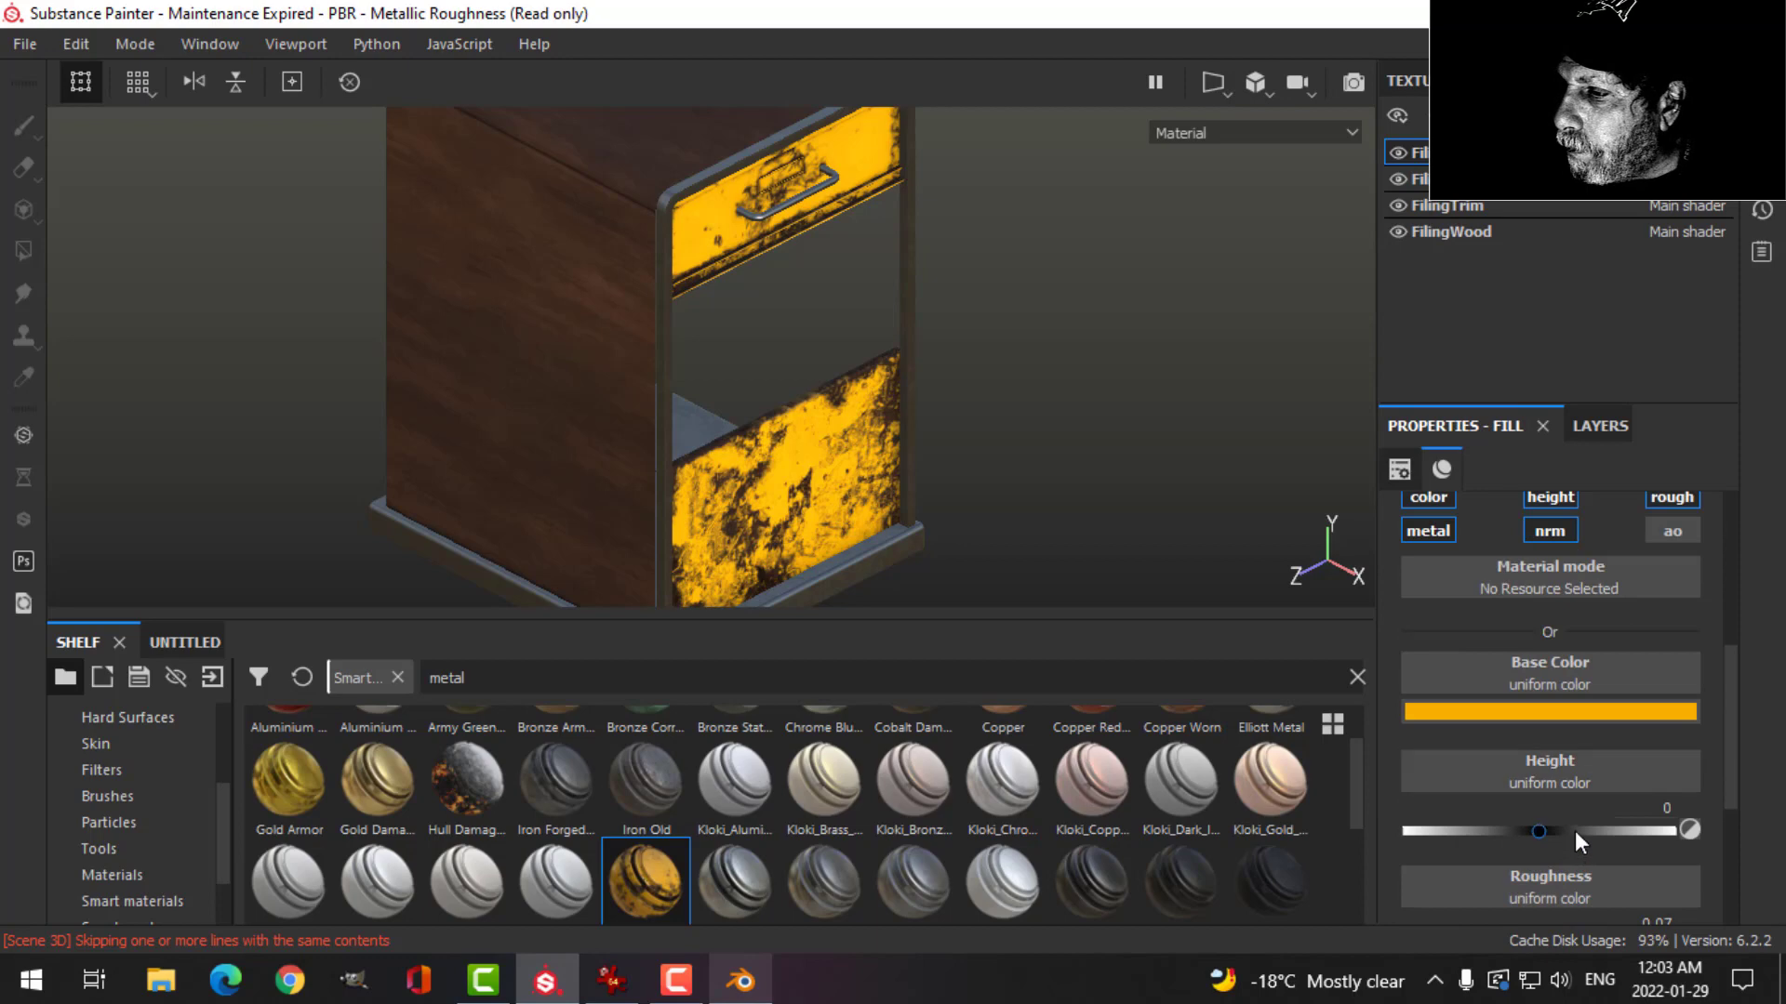
left_click(1533, 710)
left_click_drag(1650, 630, 1650, 600)
left_click(1514, 611)
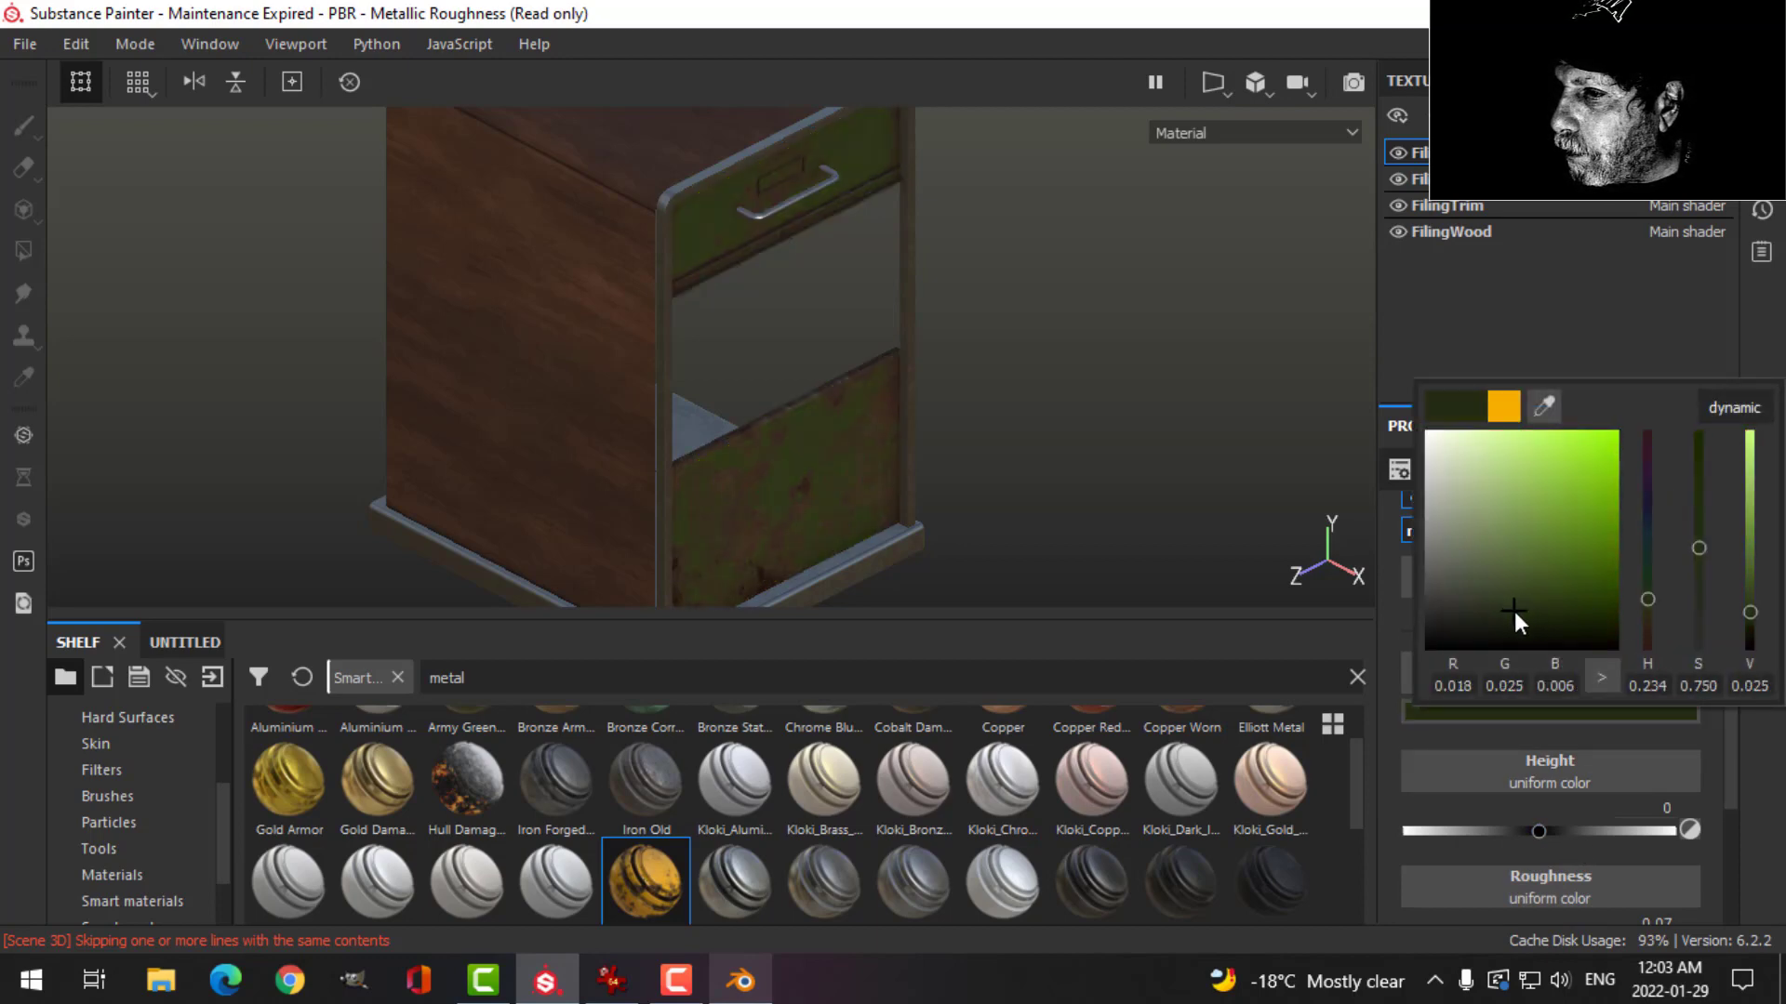
left_click_drag(1514, 611, 1515, 616)
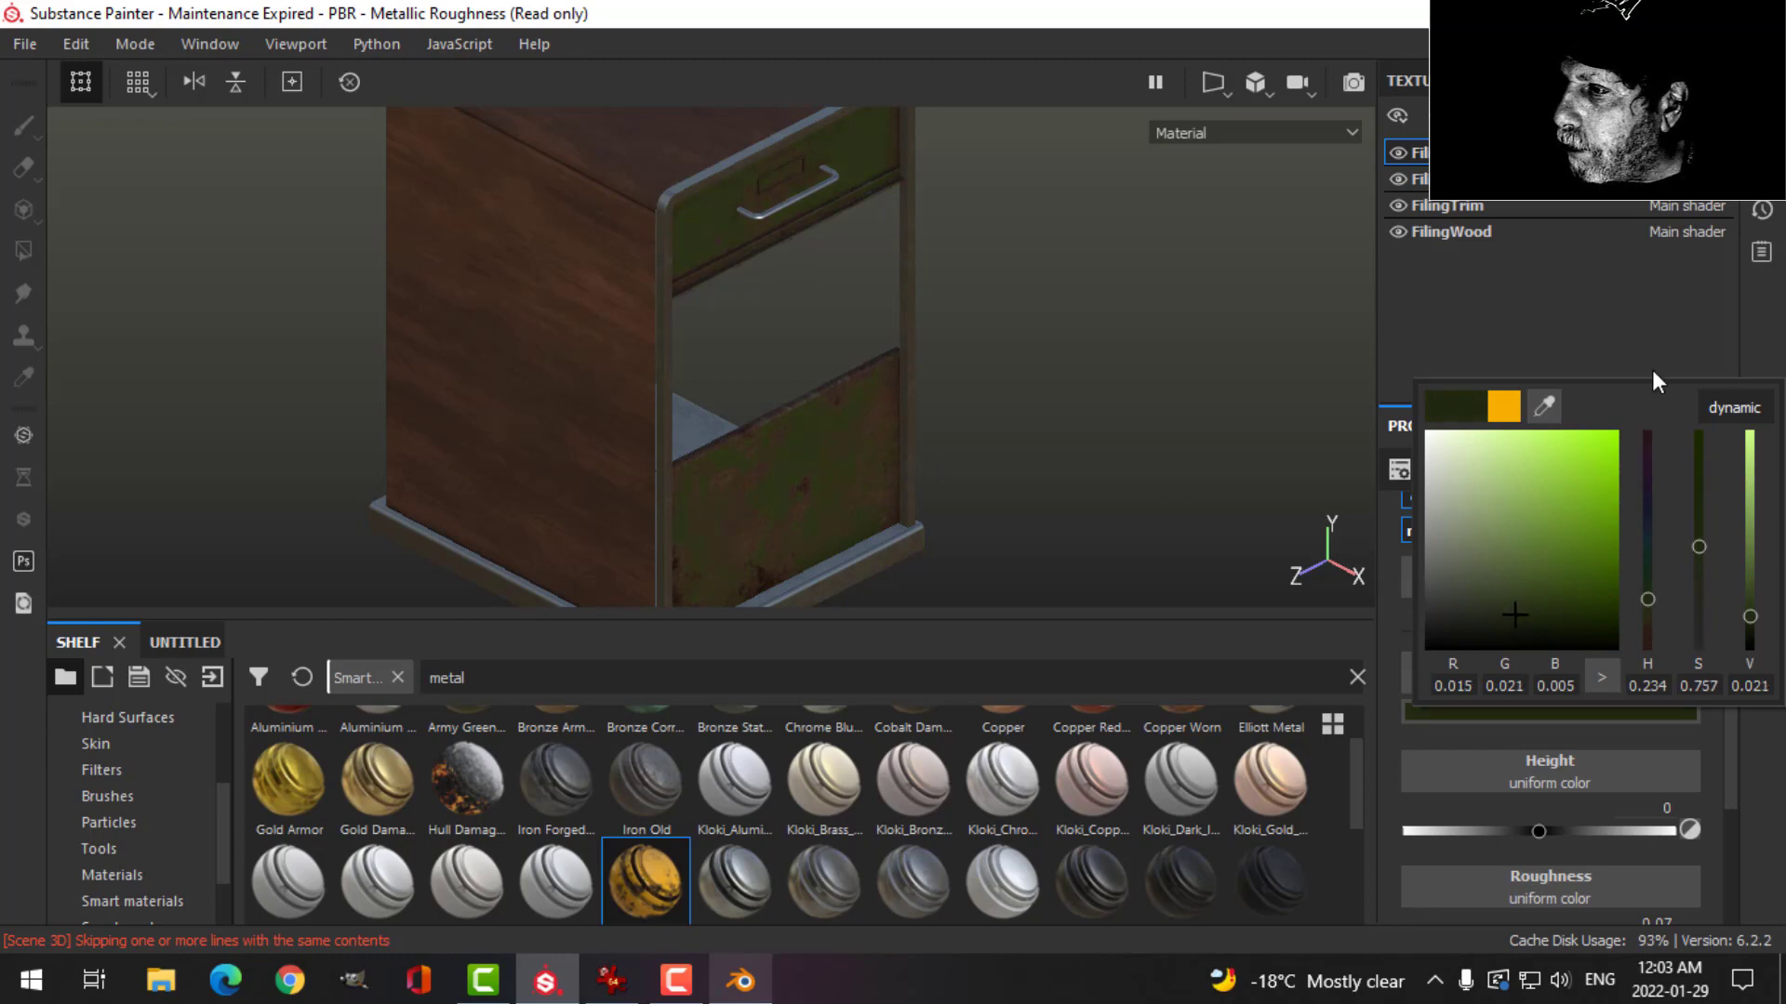
left_click(1768, 361)
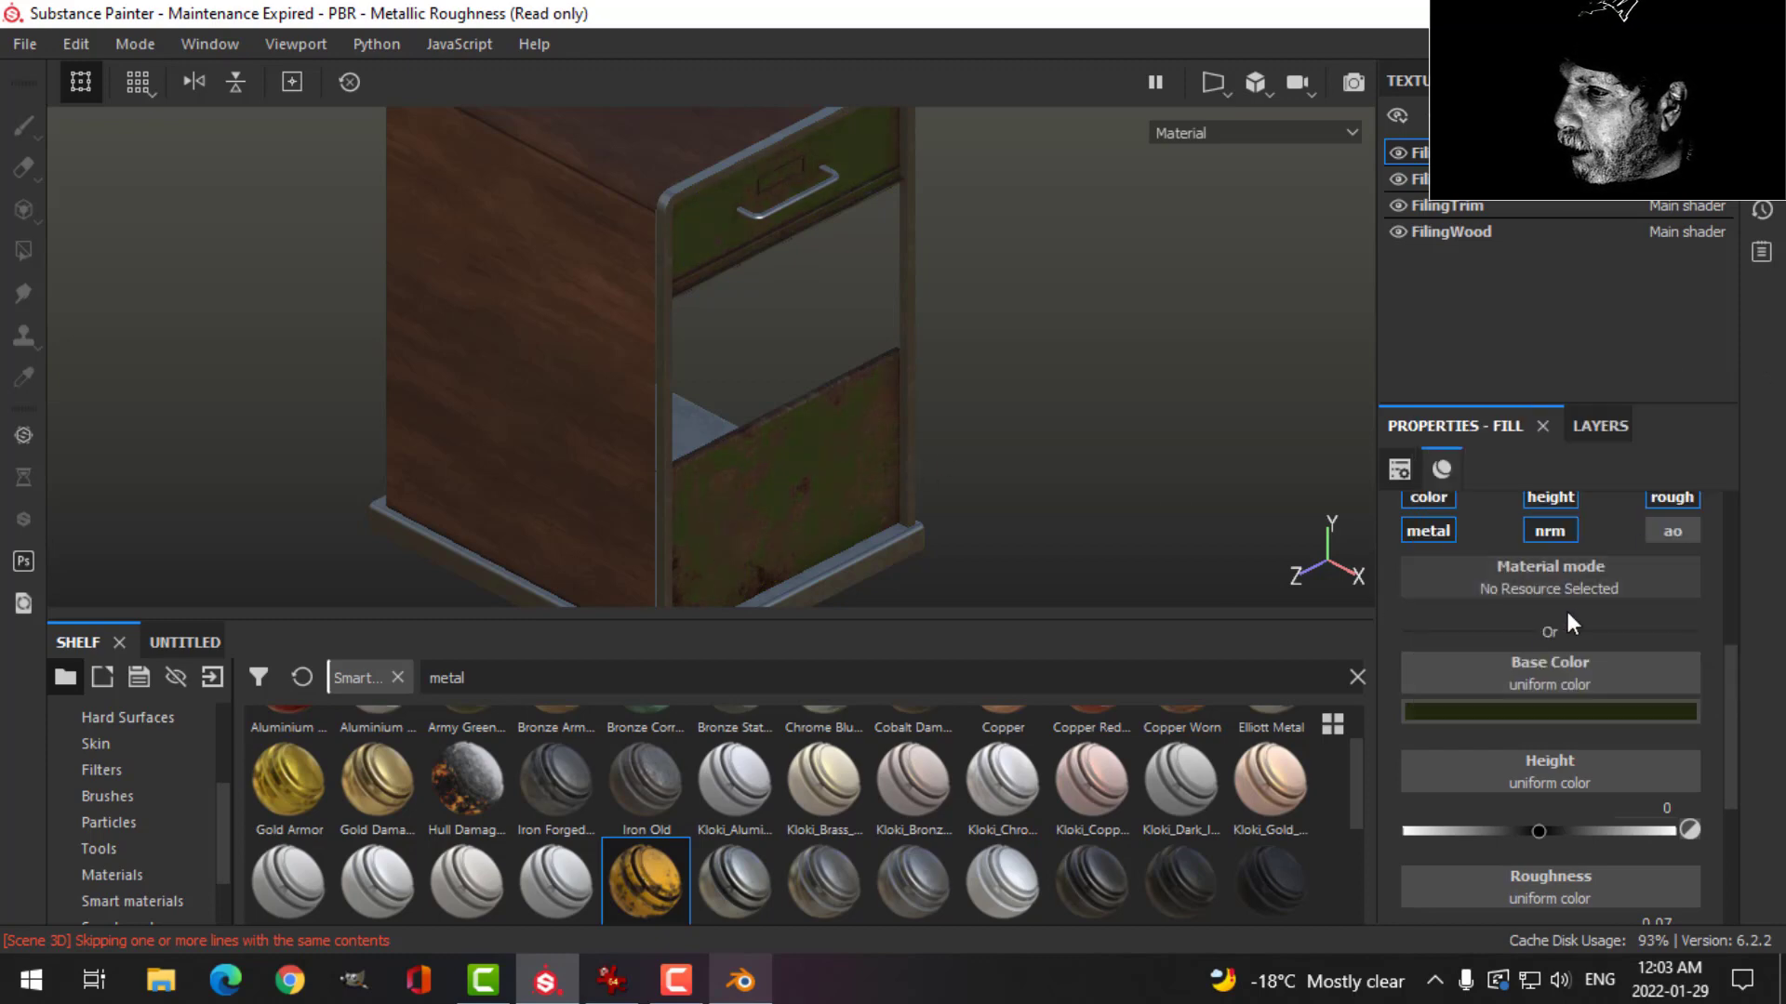
Reduce the Rust layer's Mask Editor Global Balance to 0.15 and inspect the rust on the drawer fronts.
left_click(1598, 427)
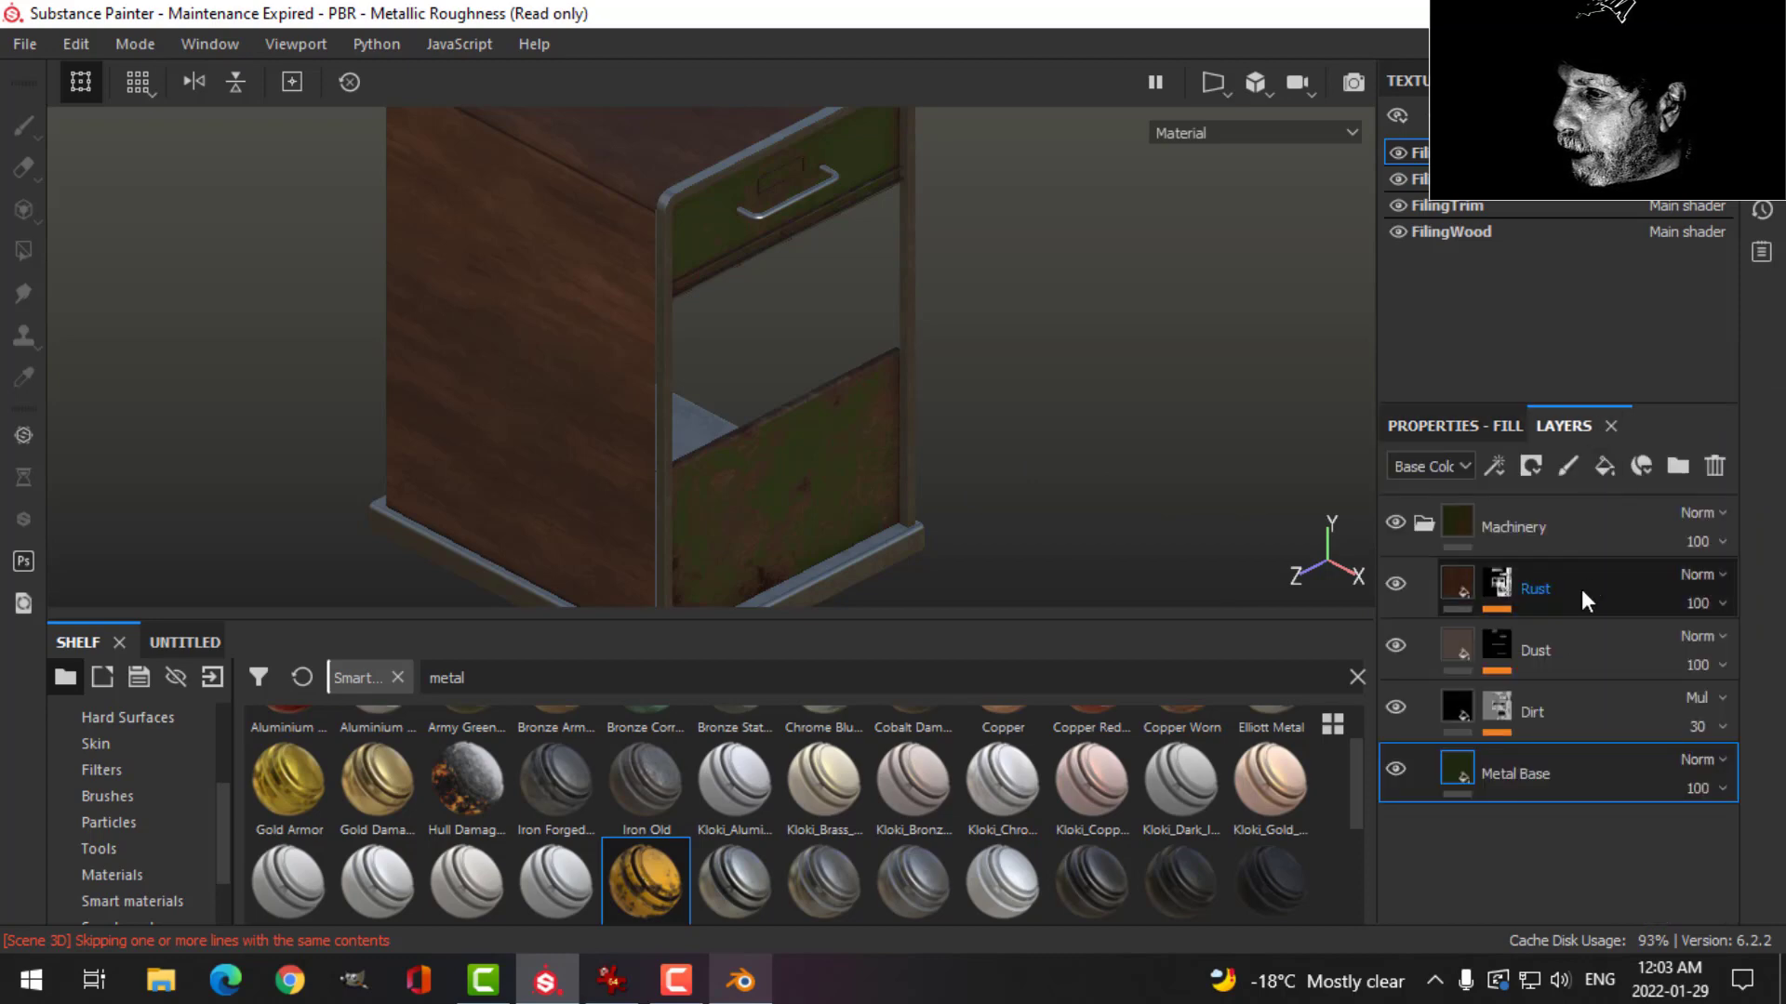
left_click(1493, 588)
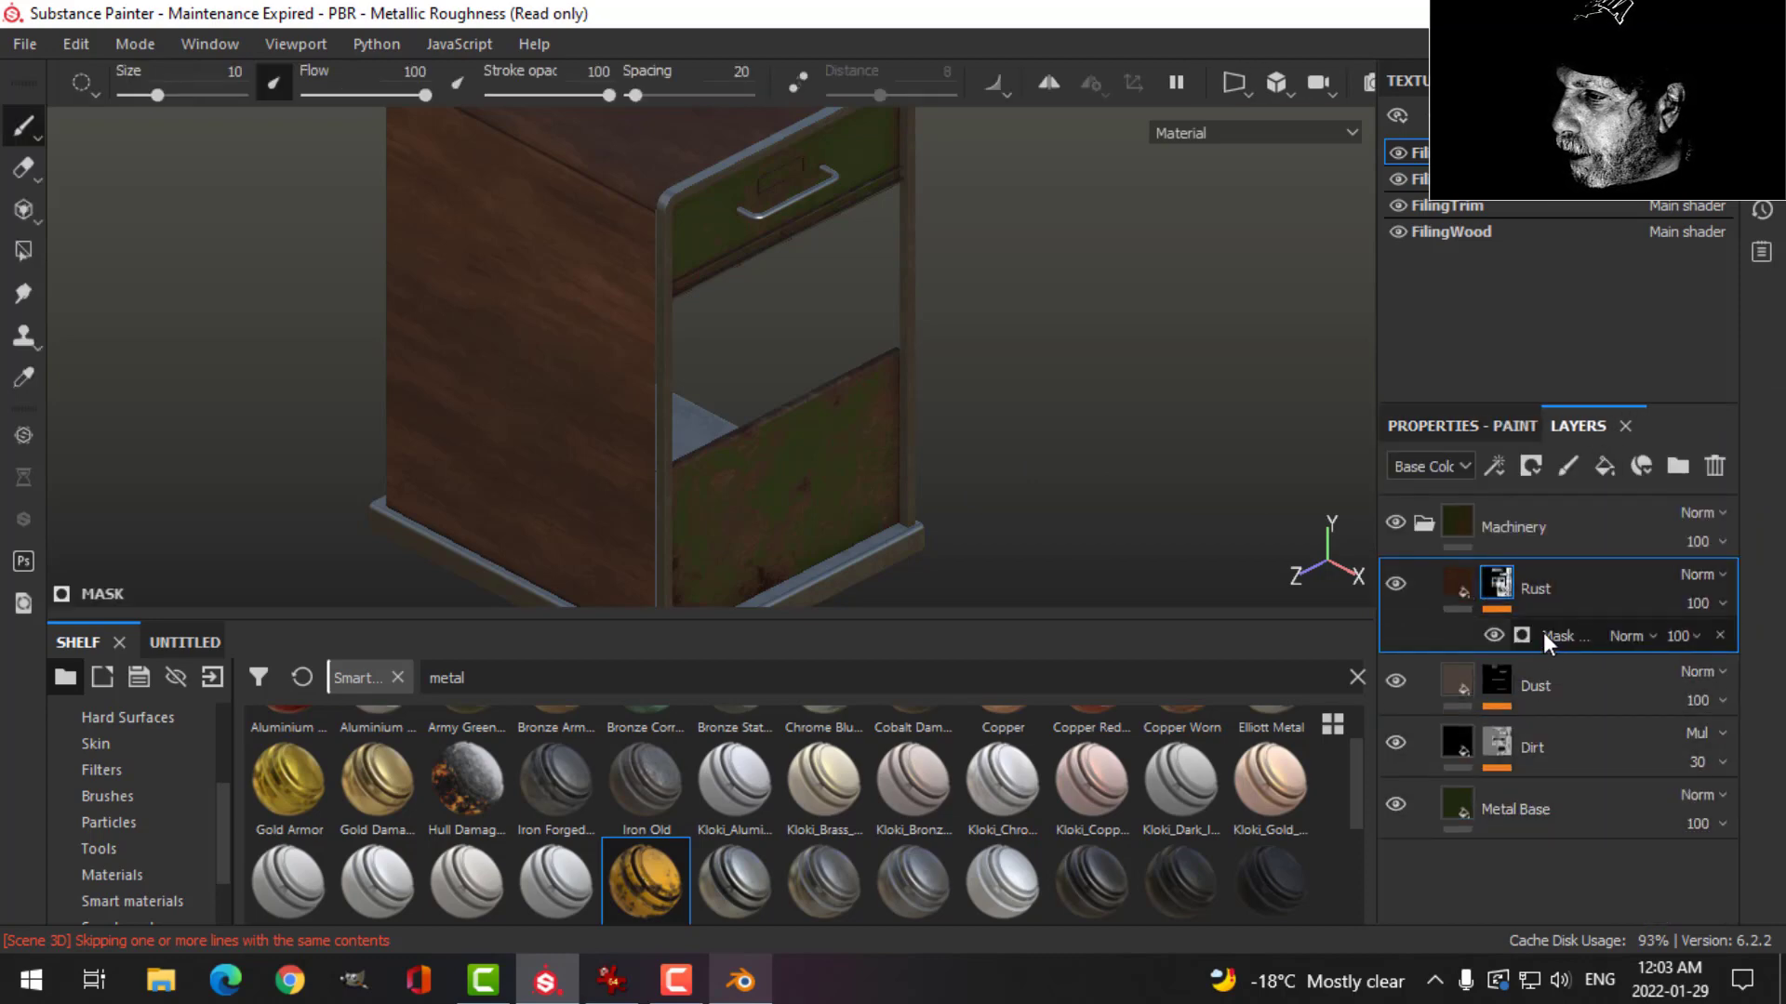
left_click(1486, 470)
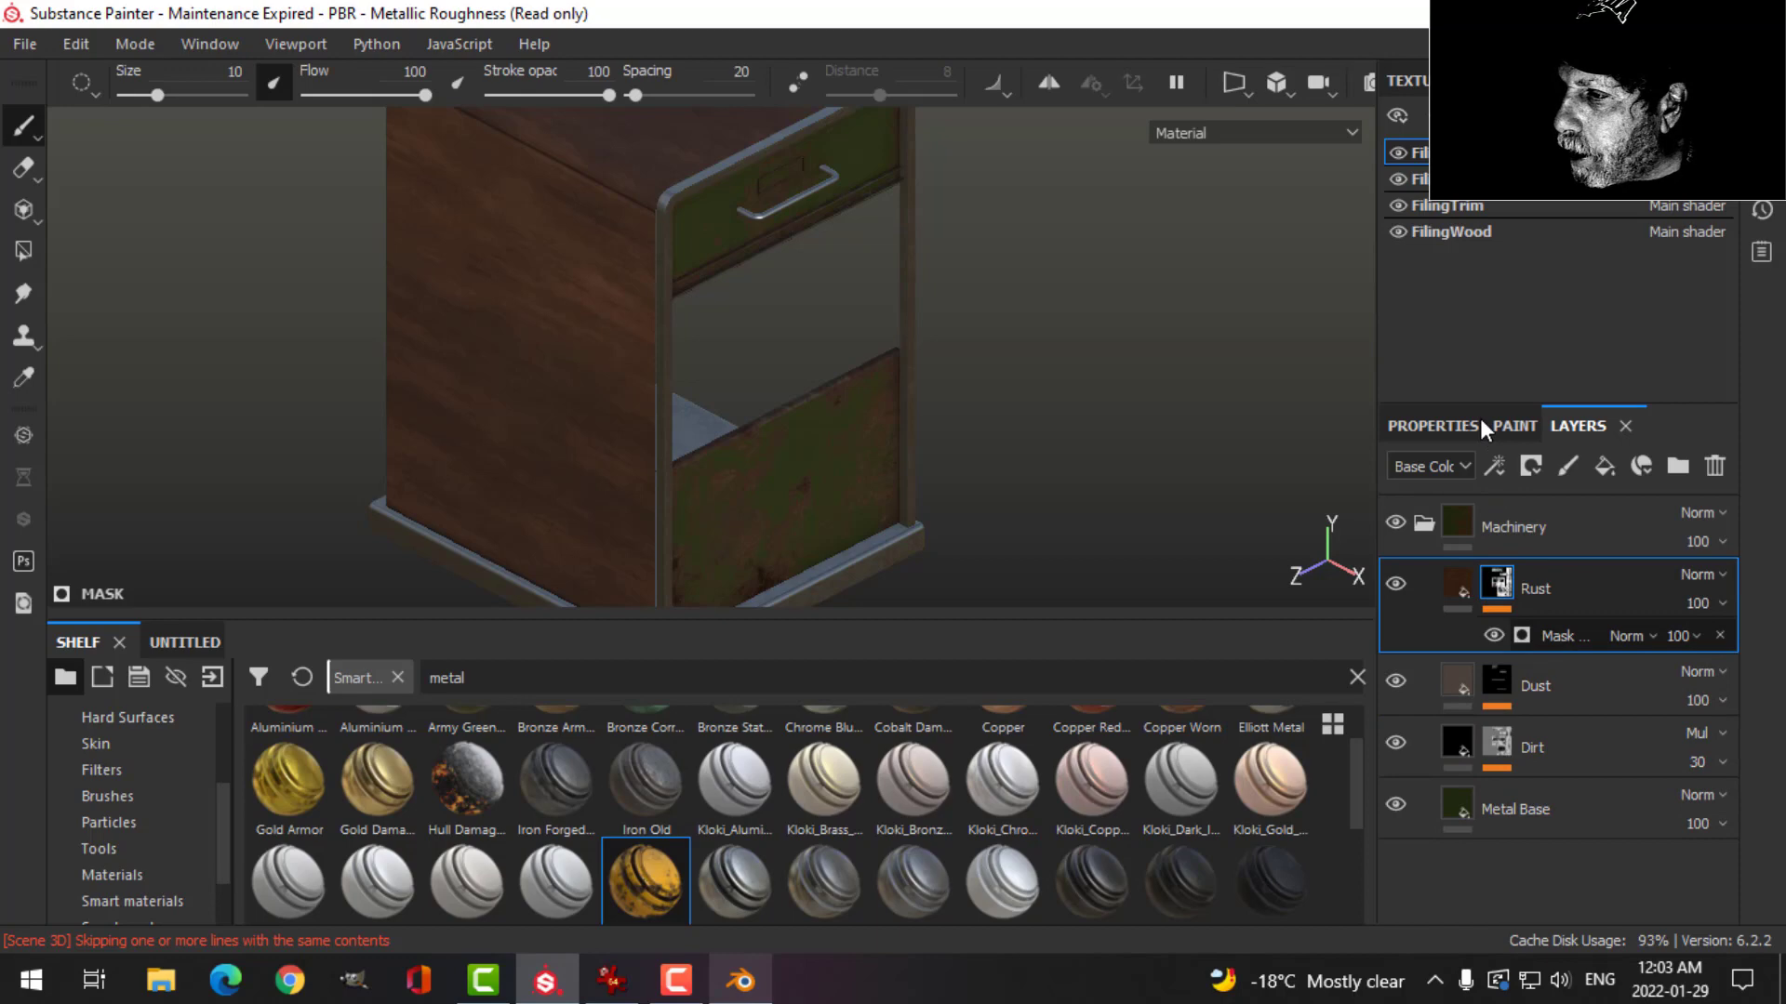
left_click(1562, 681)
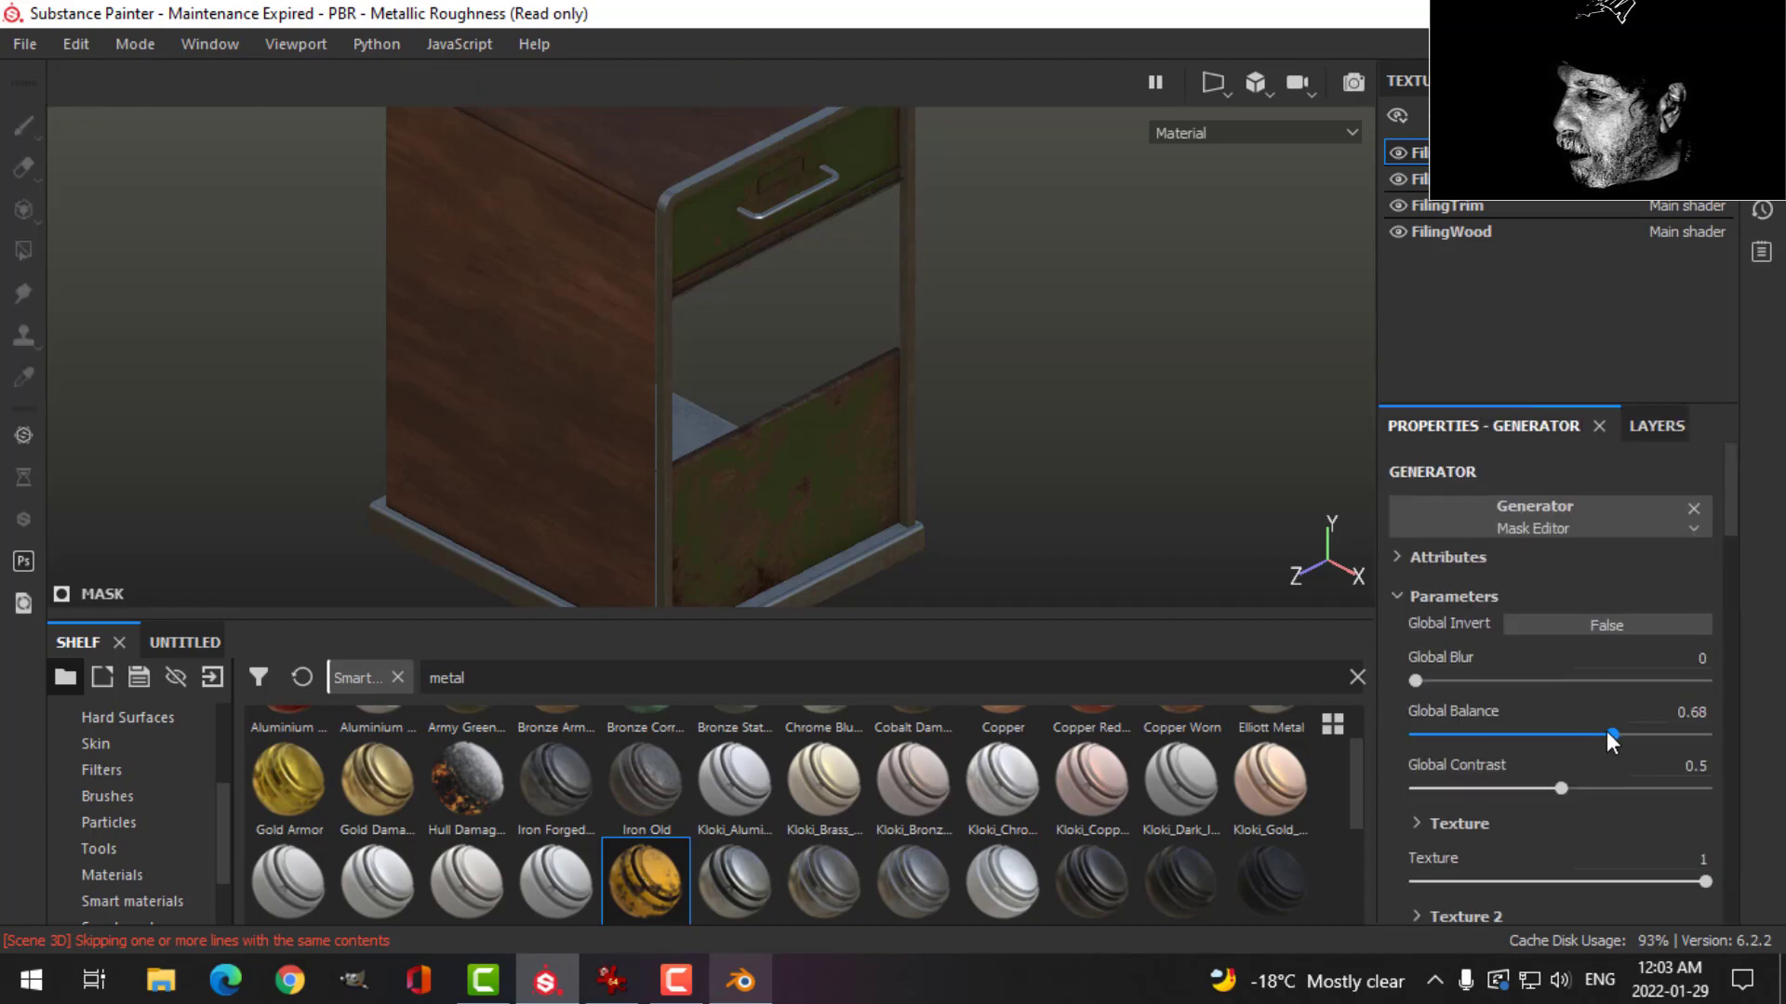
left_click_drag(1607, 734, 1454, 734)
left_click_drag(943, 322, 826, 304, "alt")
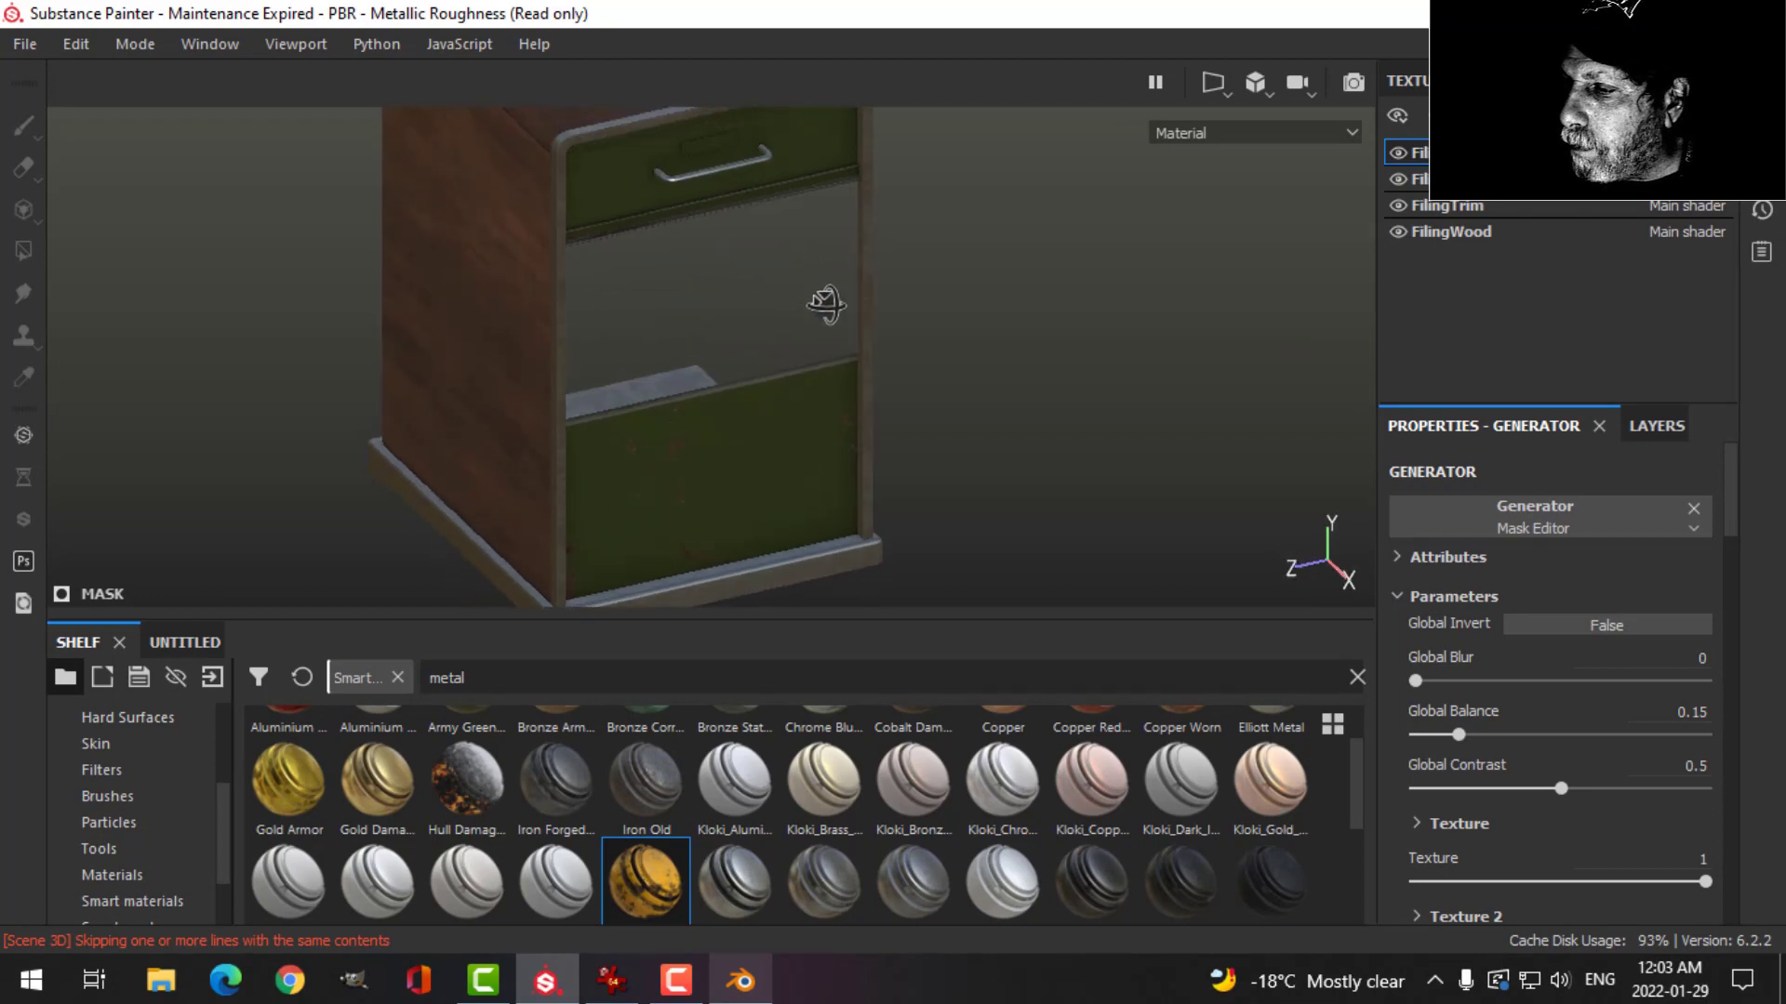
left_click(1645, 428)
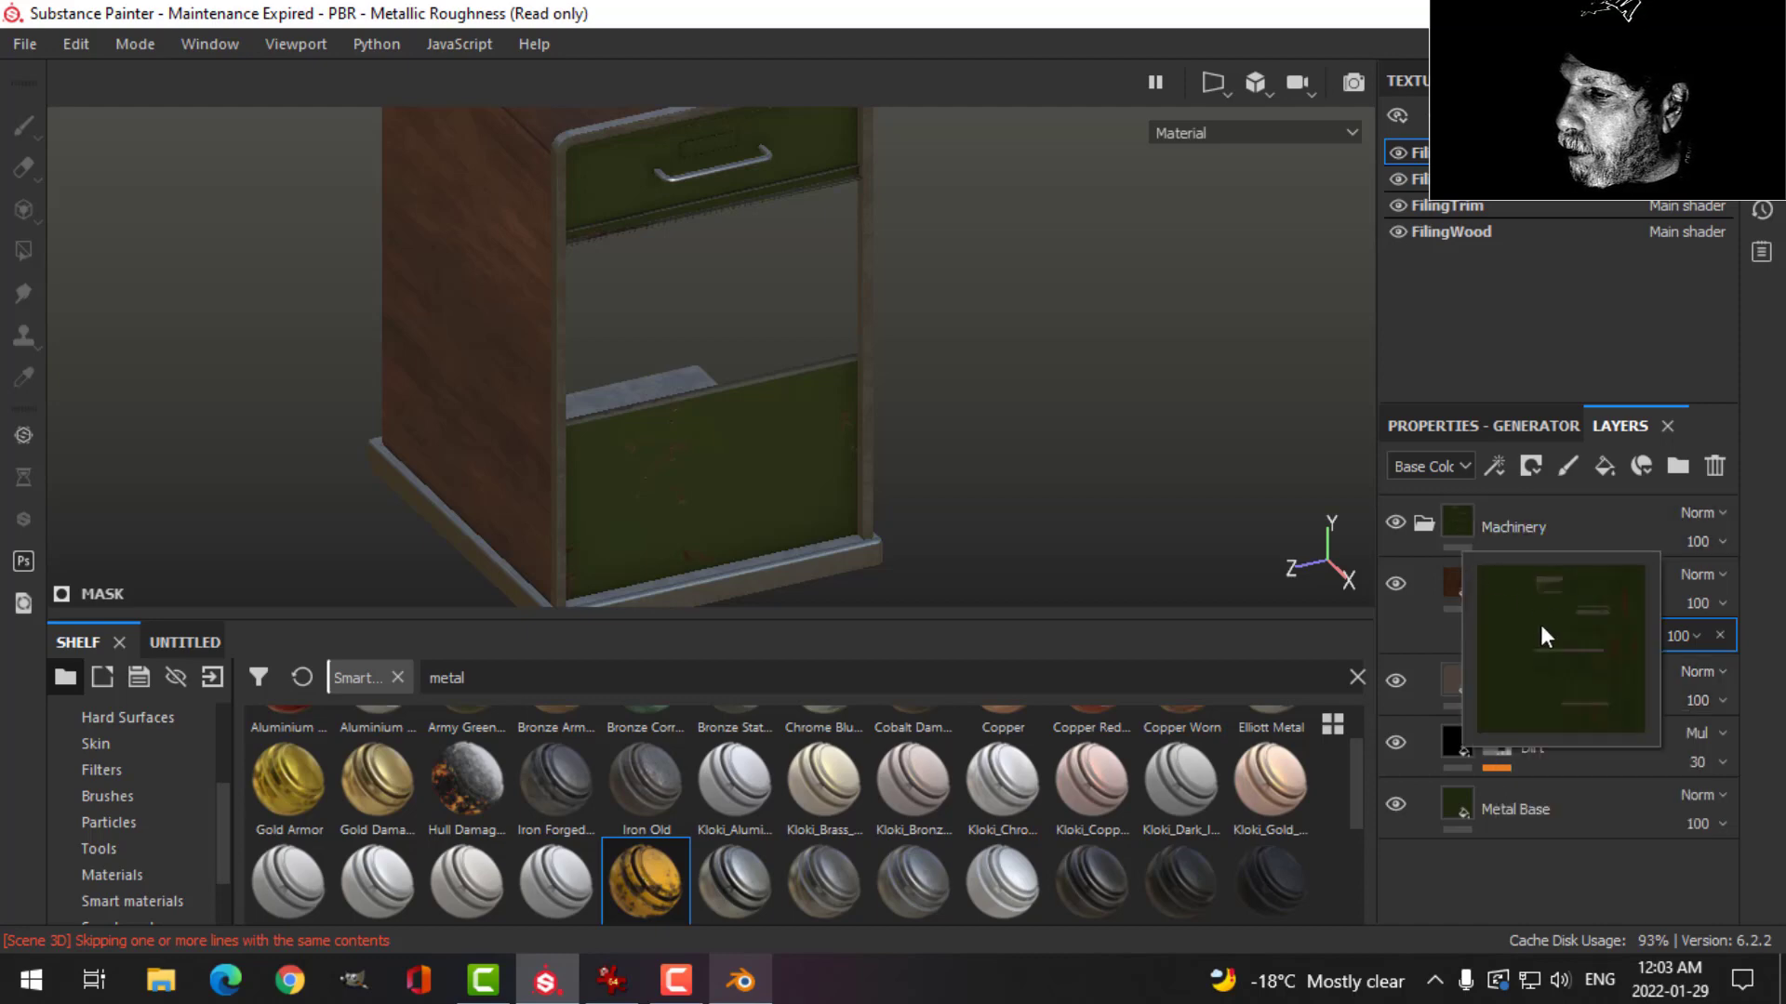
left_click_drag(1039, 482, 967, 307, "alt")
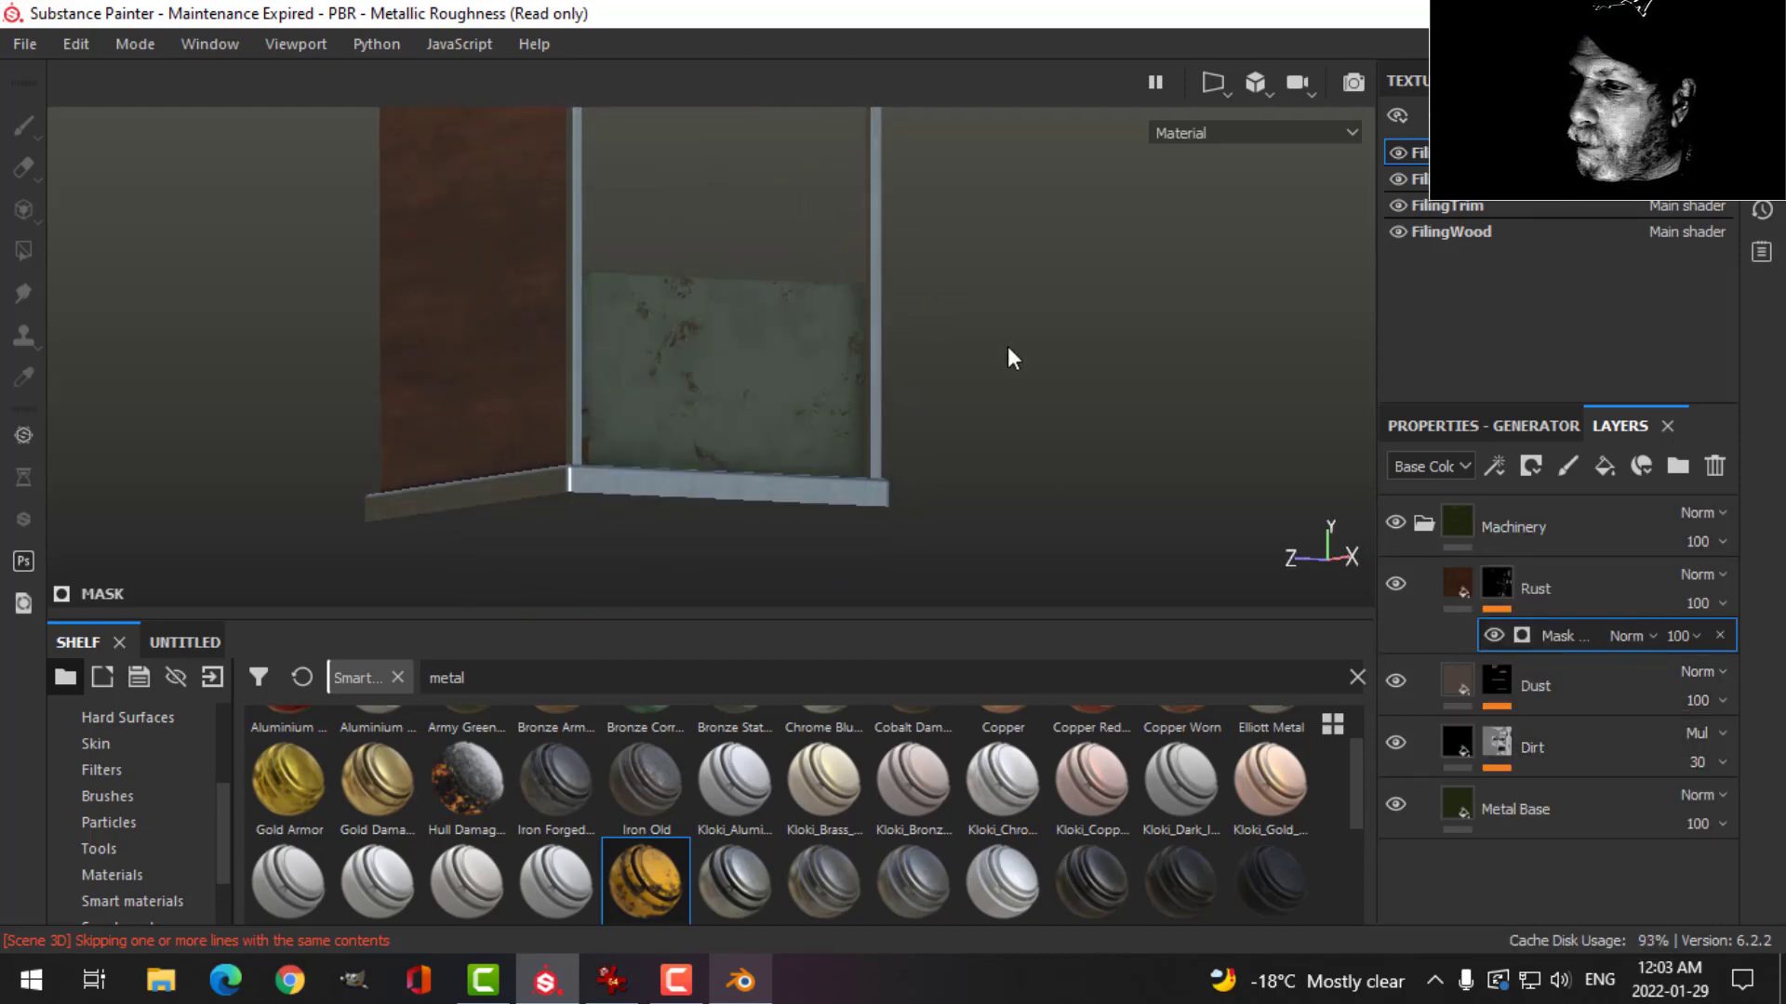
Lower the Rust mask's Global Balance further to 0.06 and check the drawer fronts from several angles.
left_click(1523, 430)
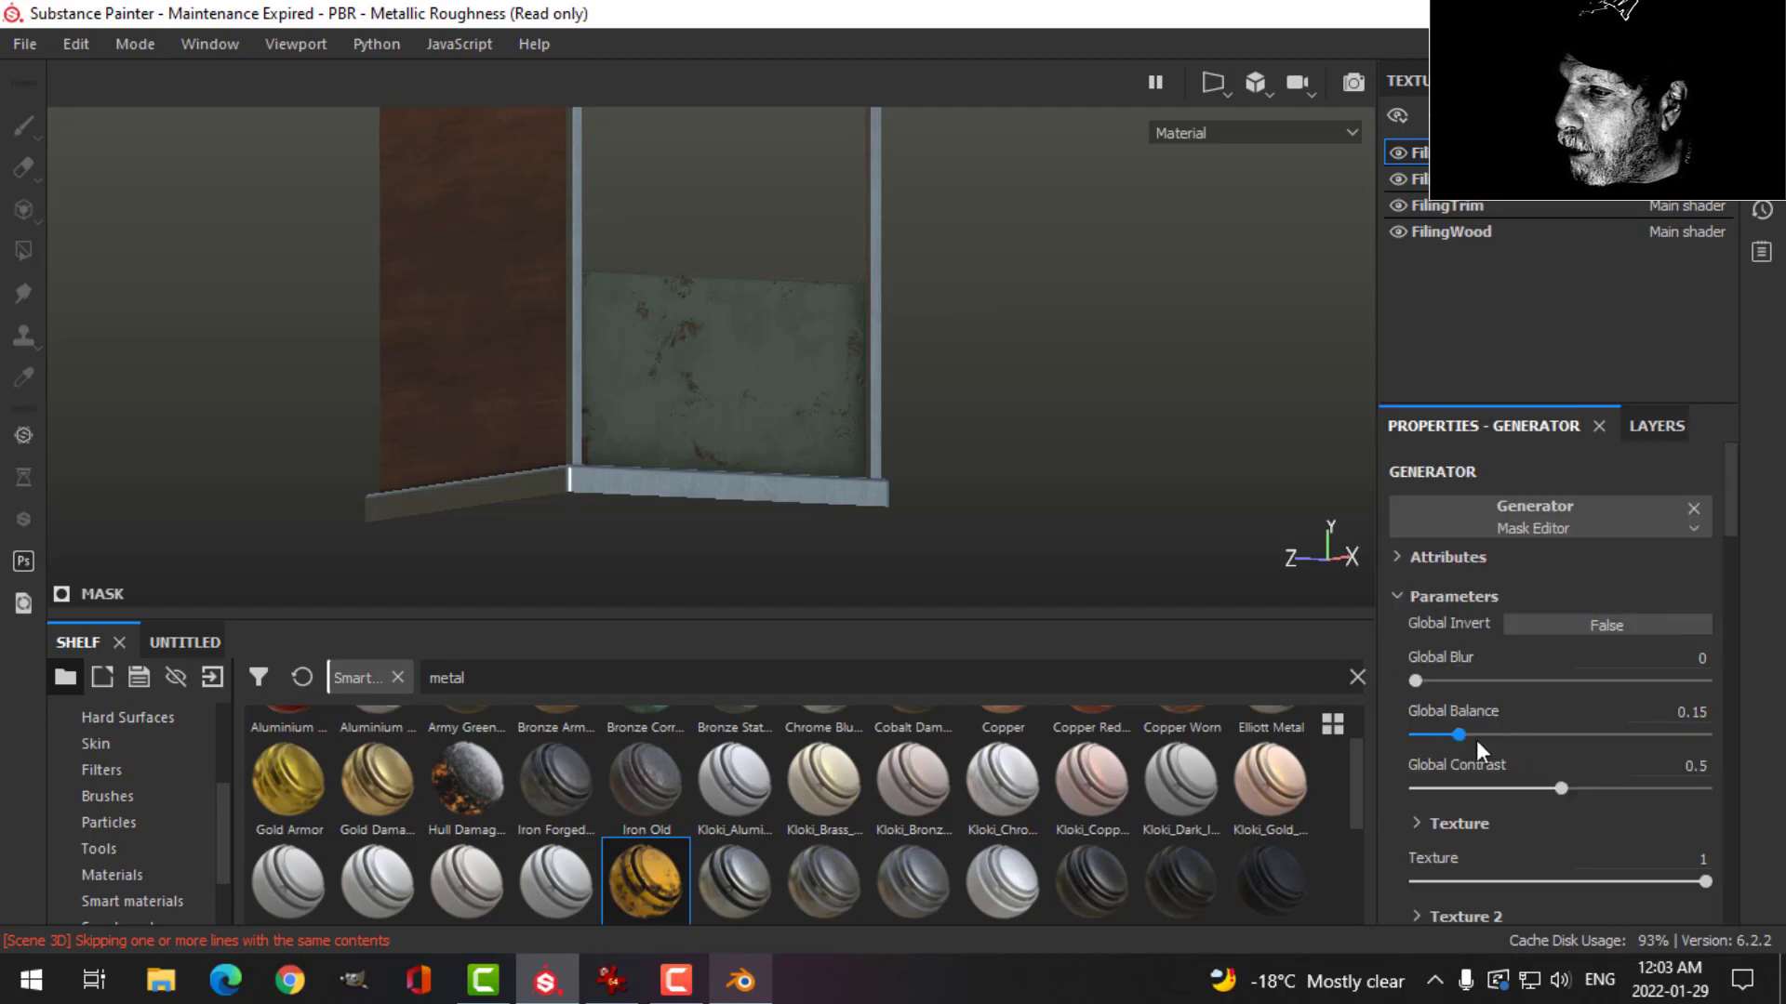
left_click_drag(1455, 735, 1431, 731)
left_click_drag(877, 346, 945, 407, "alt")
scroll(938, 396, "up", 2)
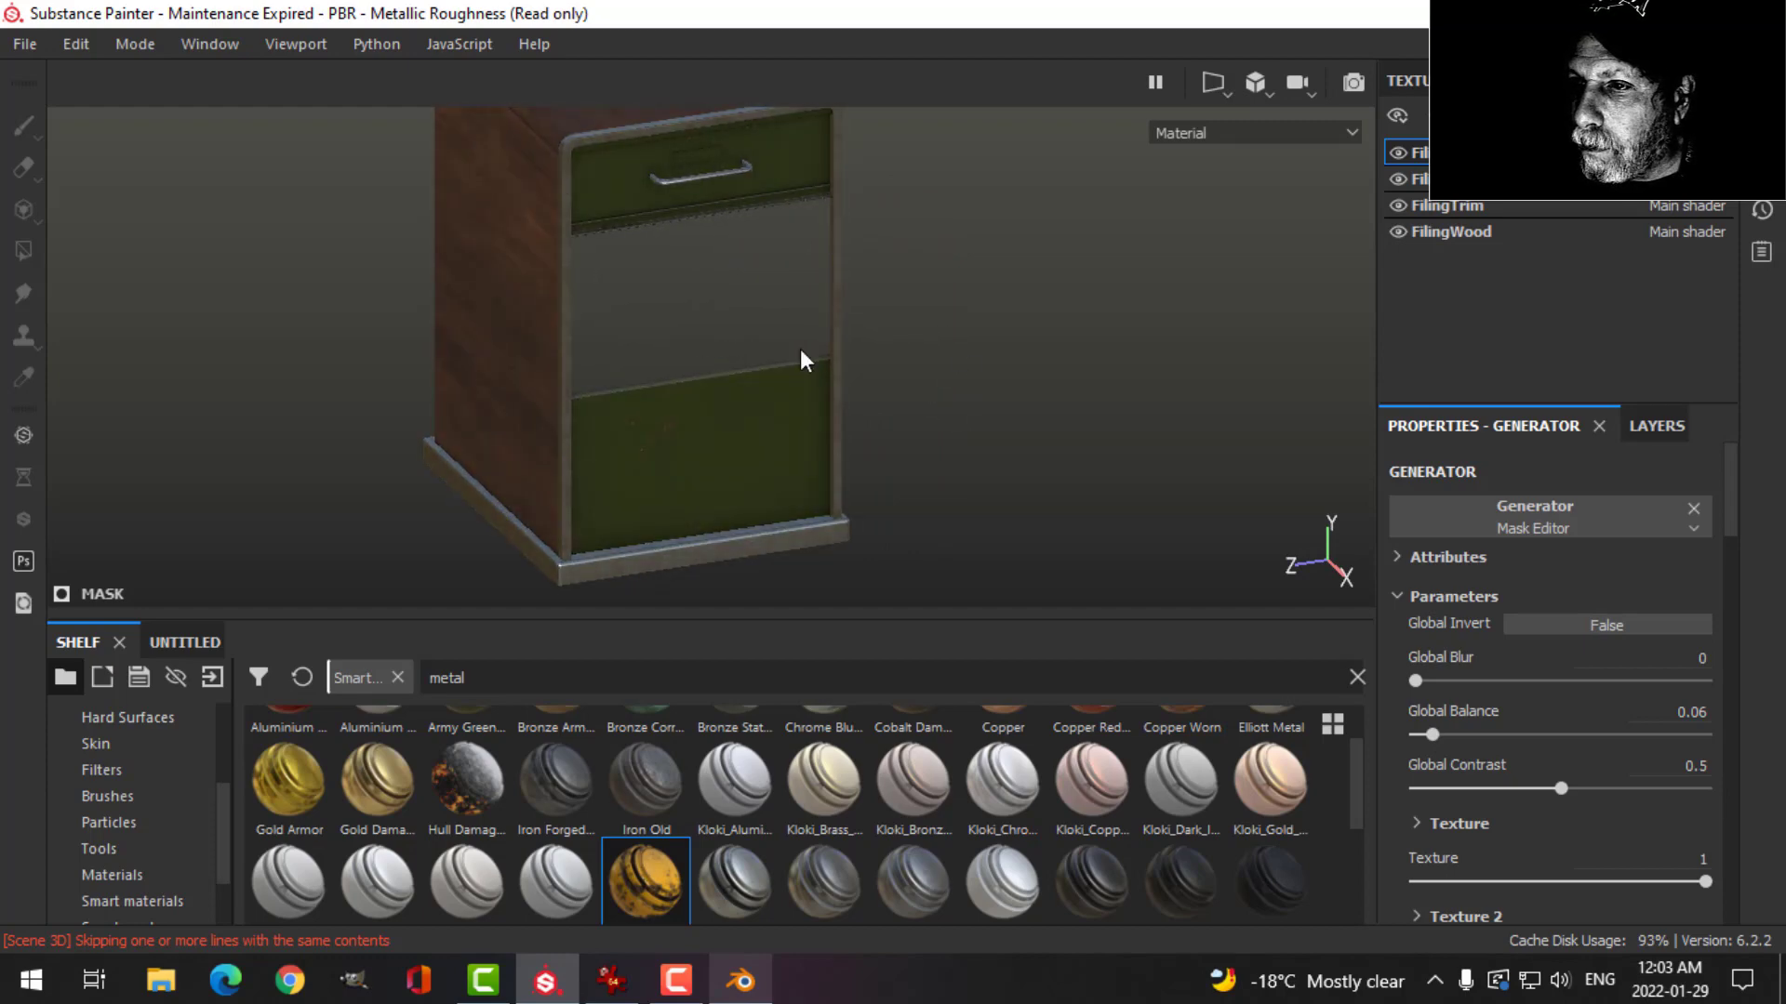
left_click_drag(806, 361, 814, 289, "alt")
Lower the dust amount in the mask generator of the Machinery material's Dust layer.
left_click(1656, 443)
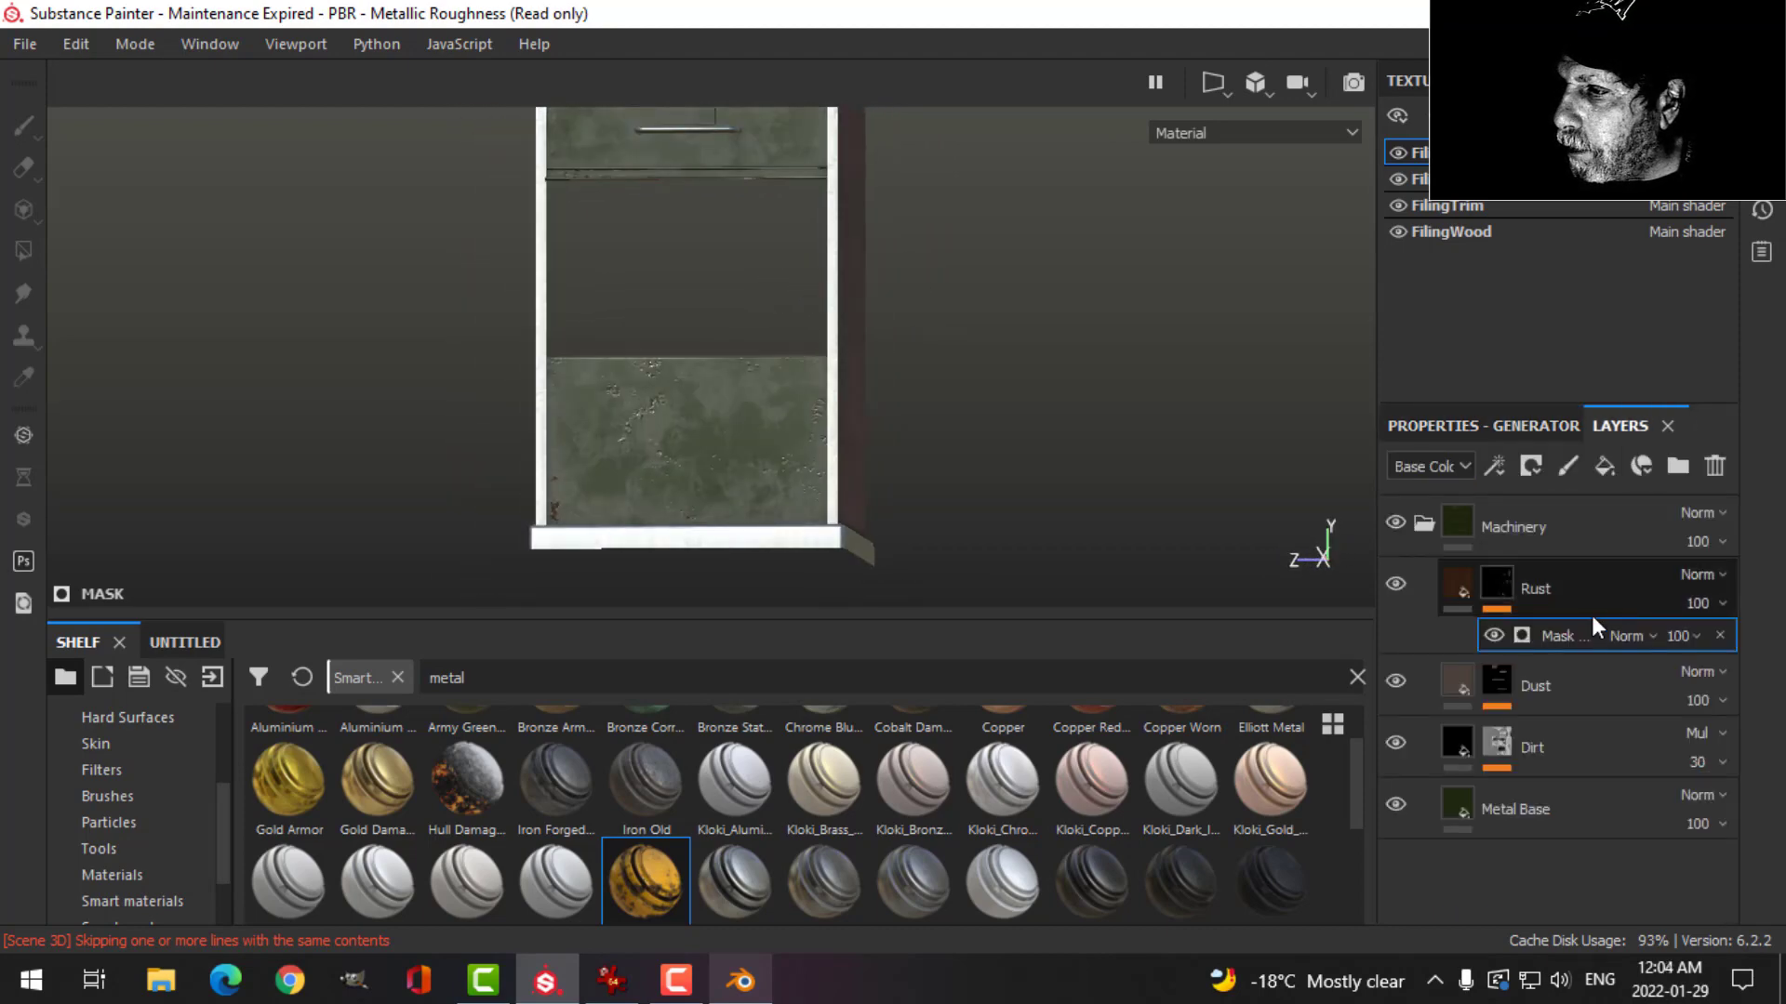
left_click(1499, 684)
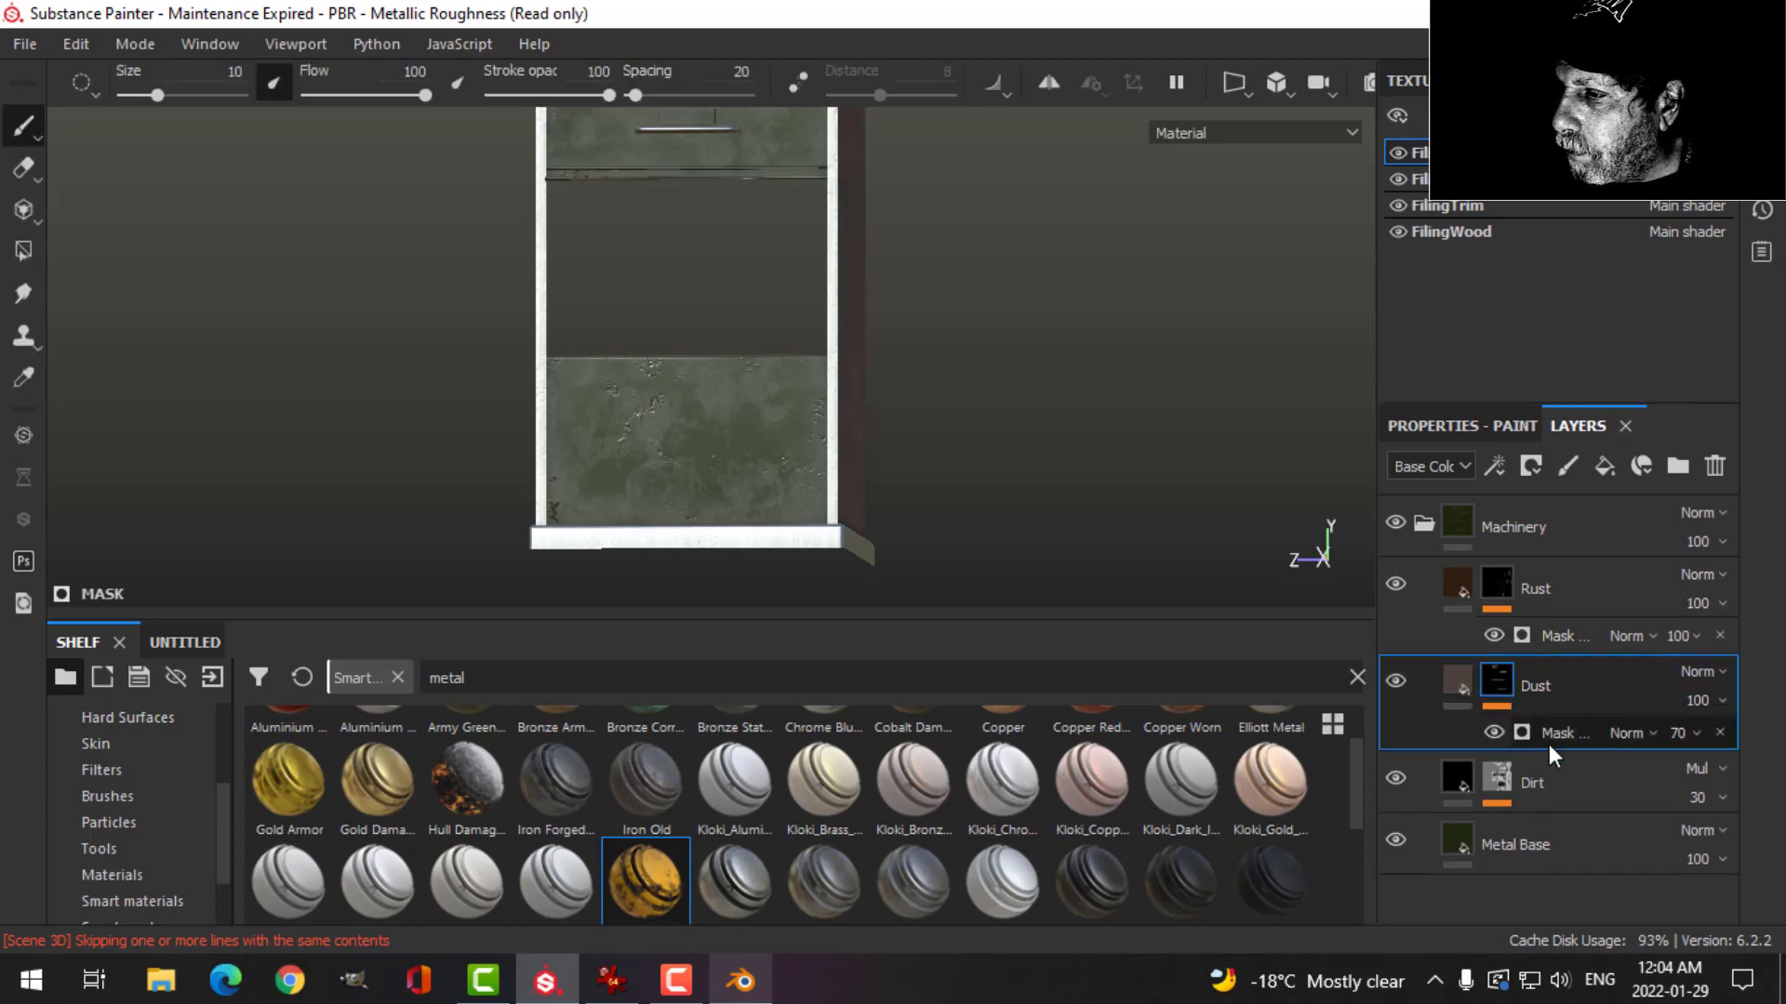
left_click(1477, 423)
left_click_drag(1563, 681, 1479, 682)
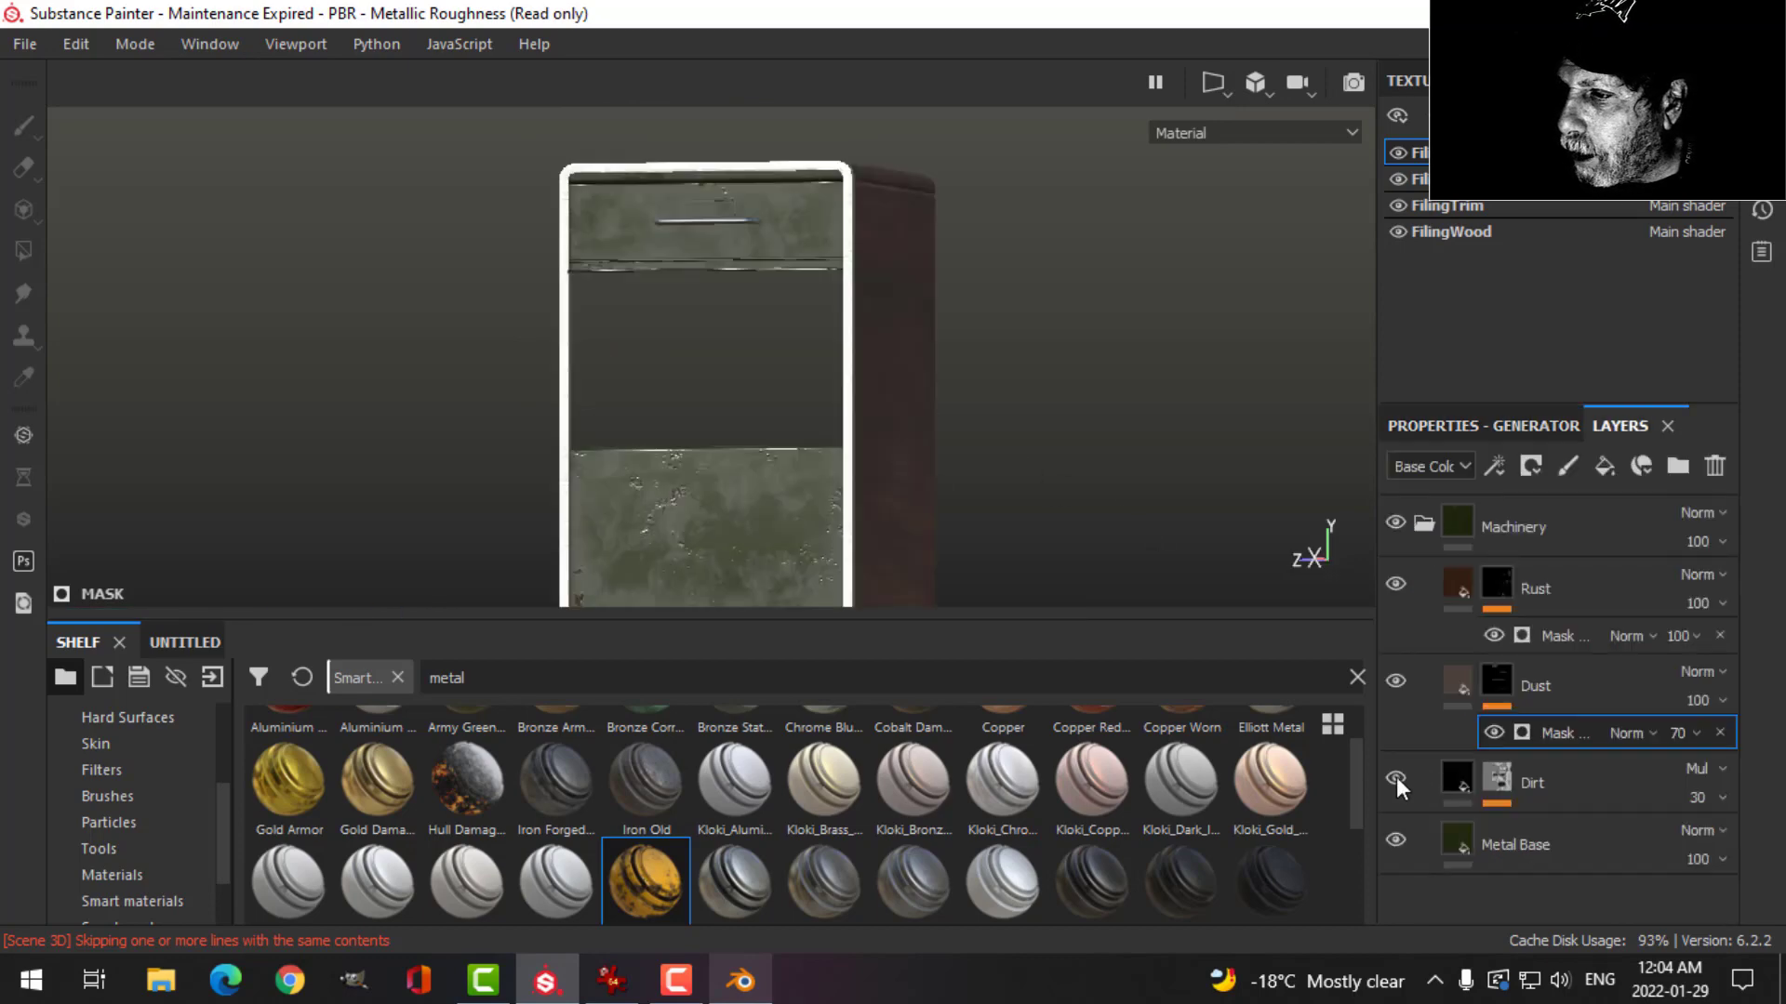
Compare the drawer fronts with the Dirt layer hidden and shown, then set its Mask Editor Global Balance to 0.27.
left_click(1395, 777)
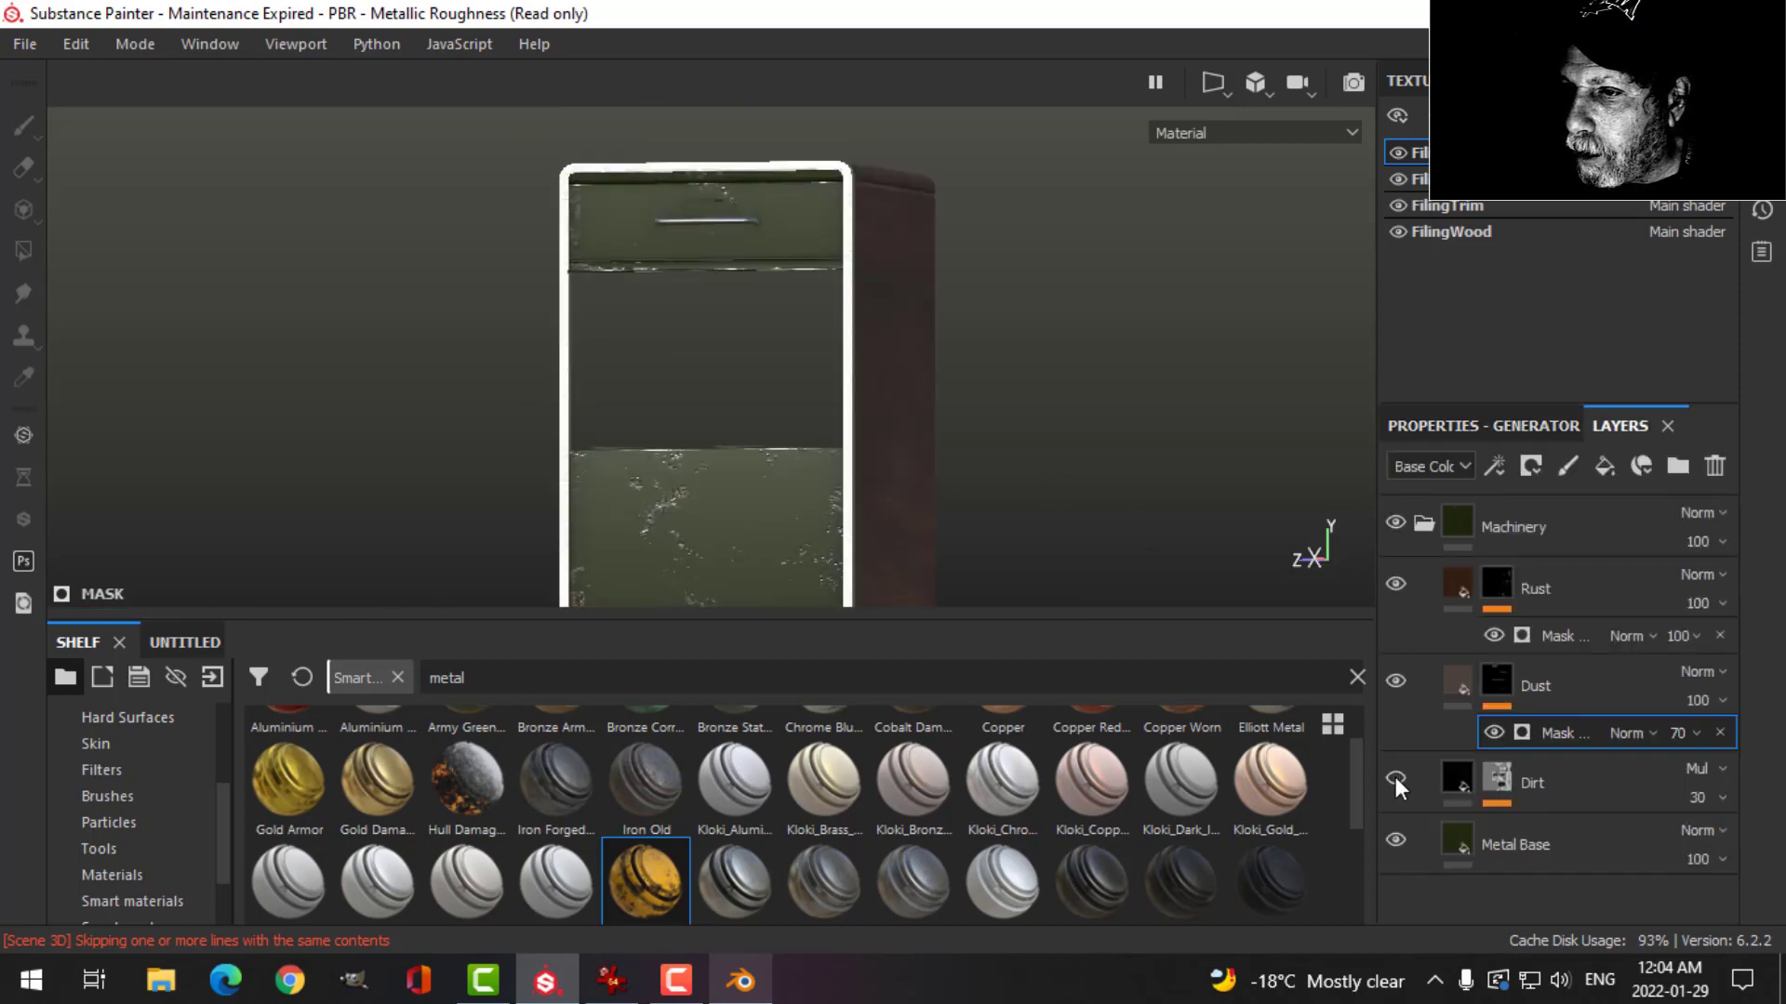
left_click(1395, 772)
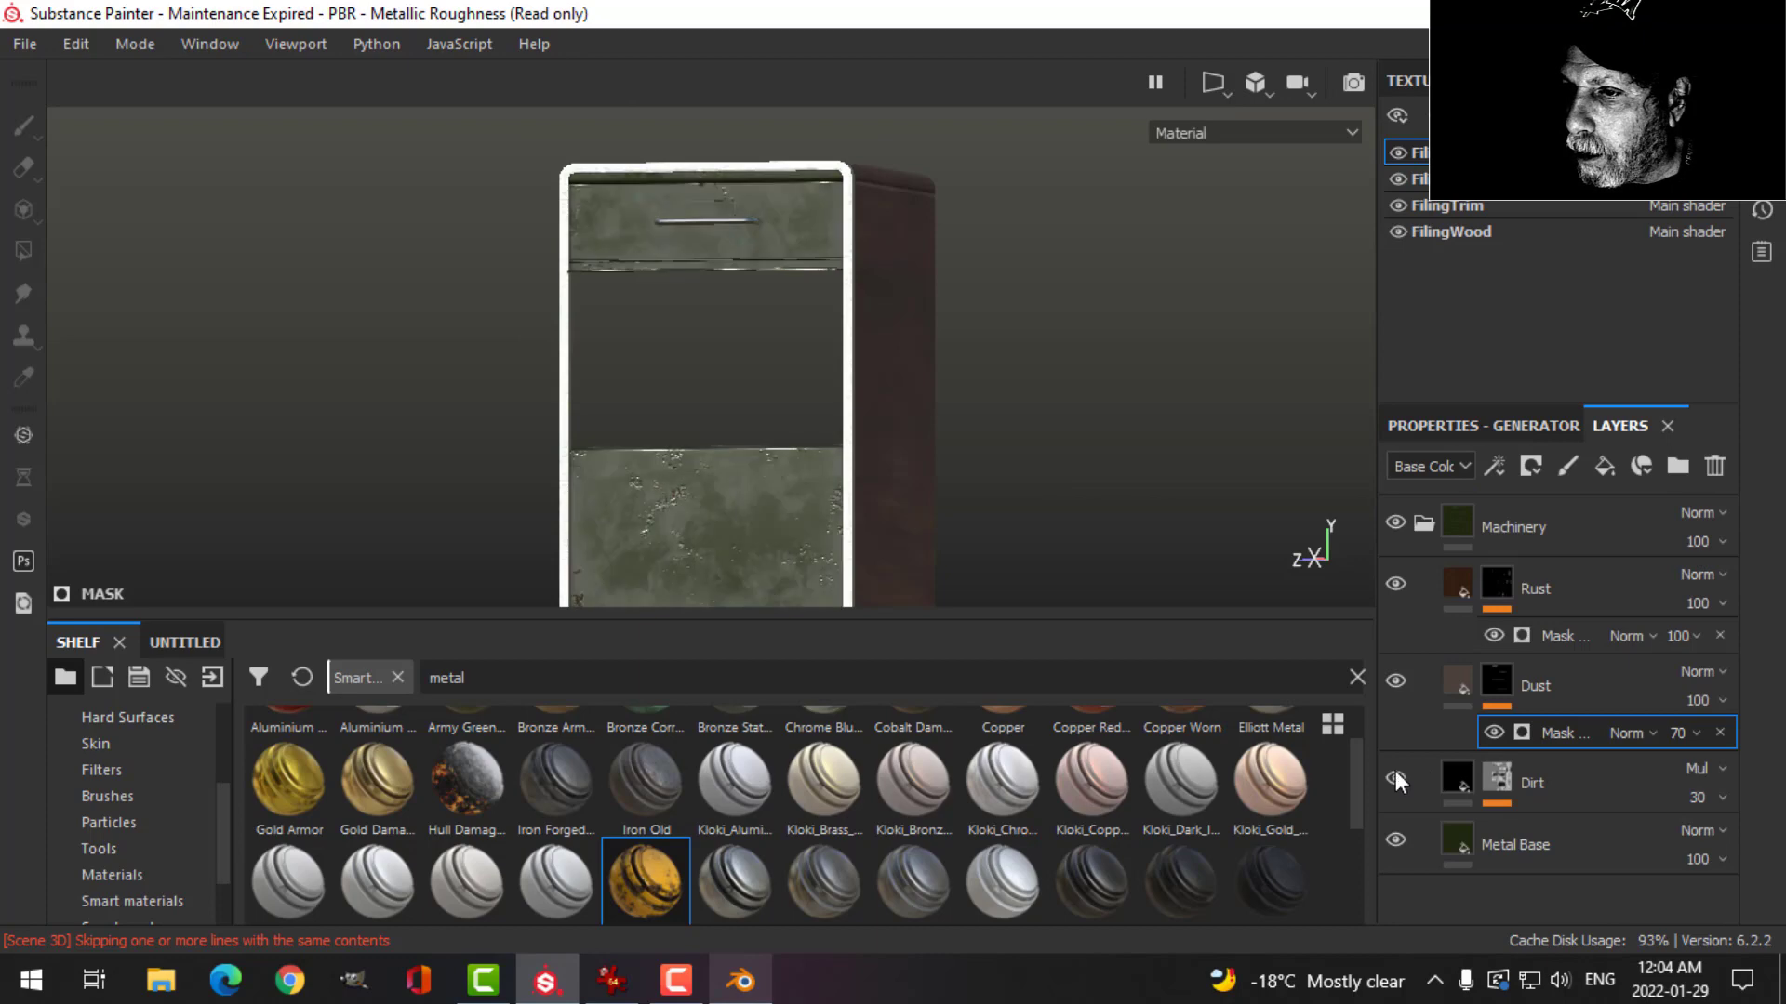
left_click(1562, 834)
left_click(1460, 428)
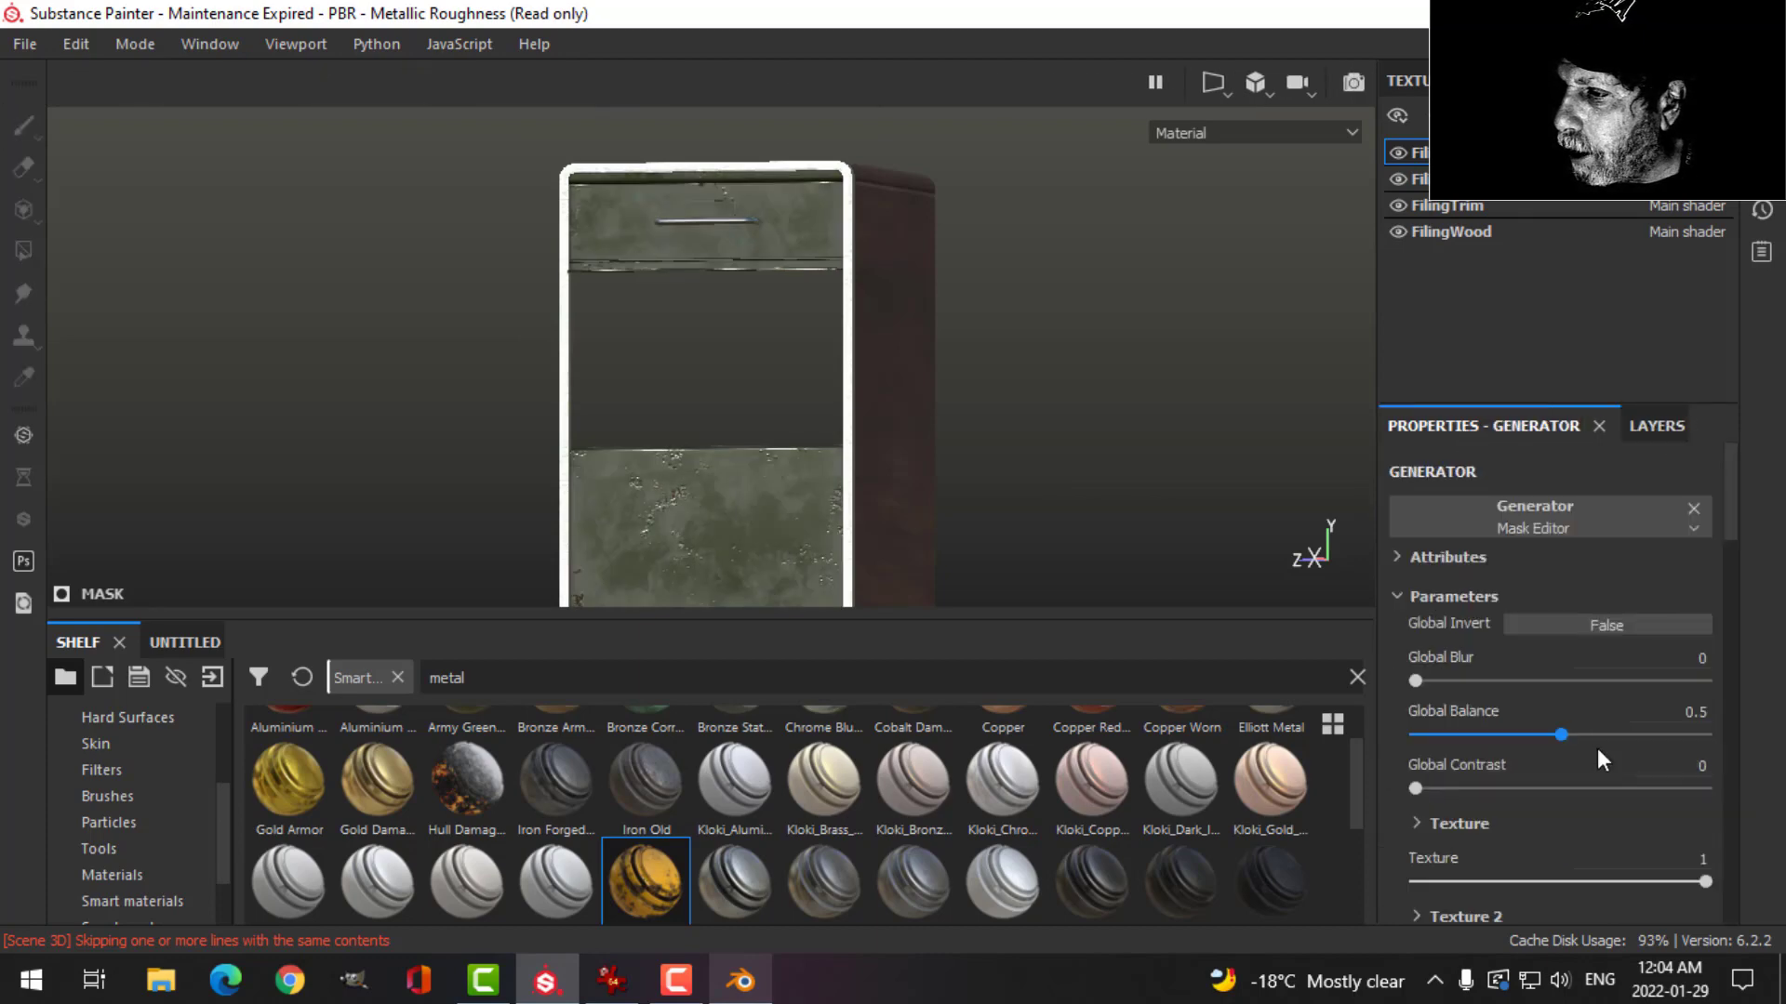
left_click_drag(1564, 741, 1492, 726)
left_click_drag(842, 419, 951, 382, "alt")
scroll(949, 384, "up", 5)
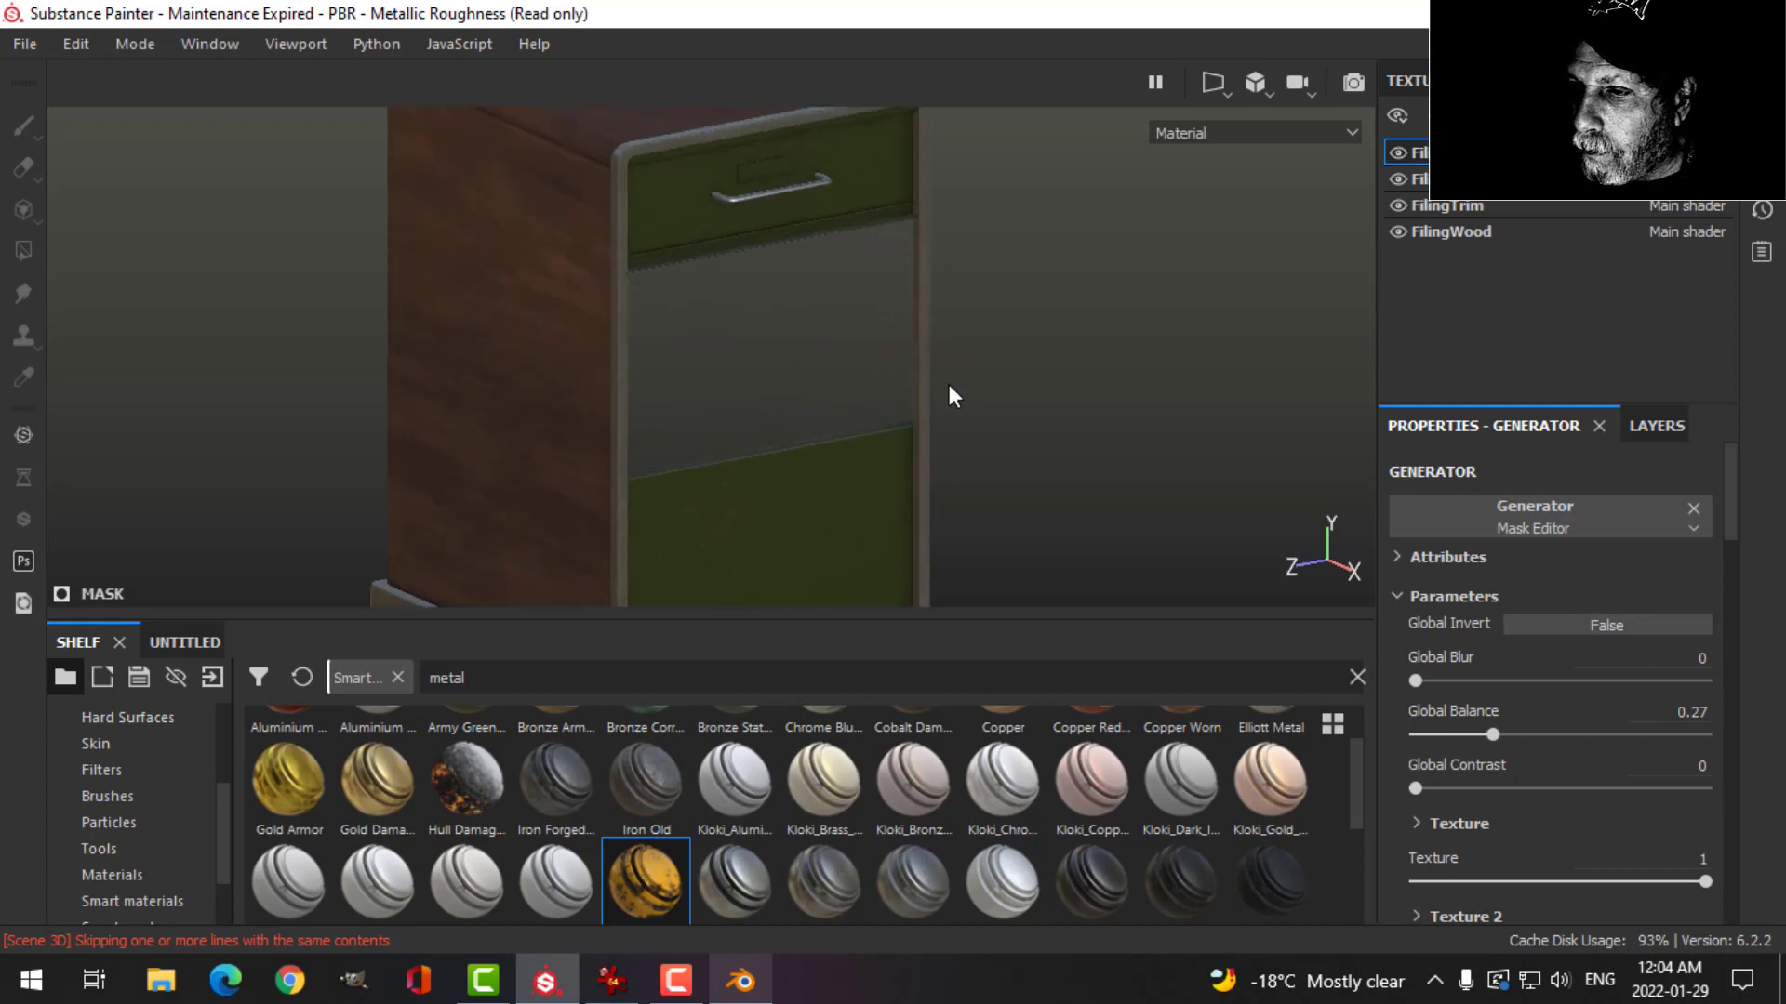
middle_click_drag(956, 422, 905, 419)
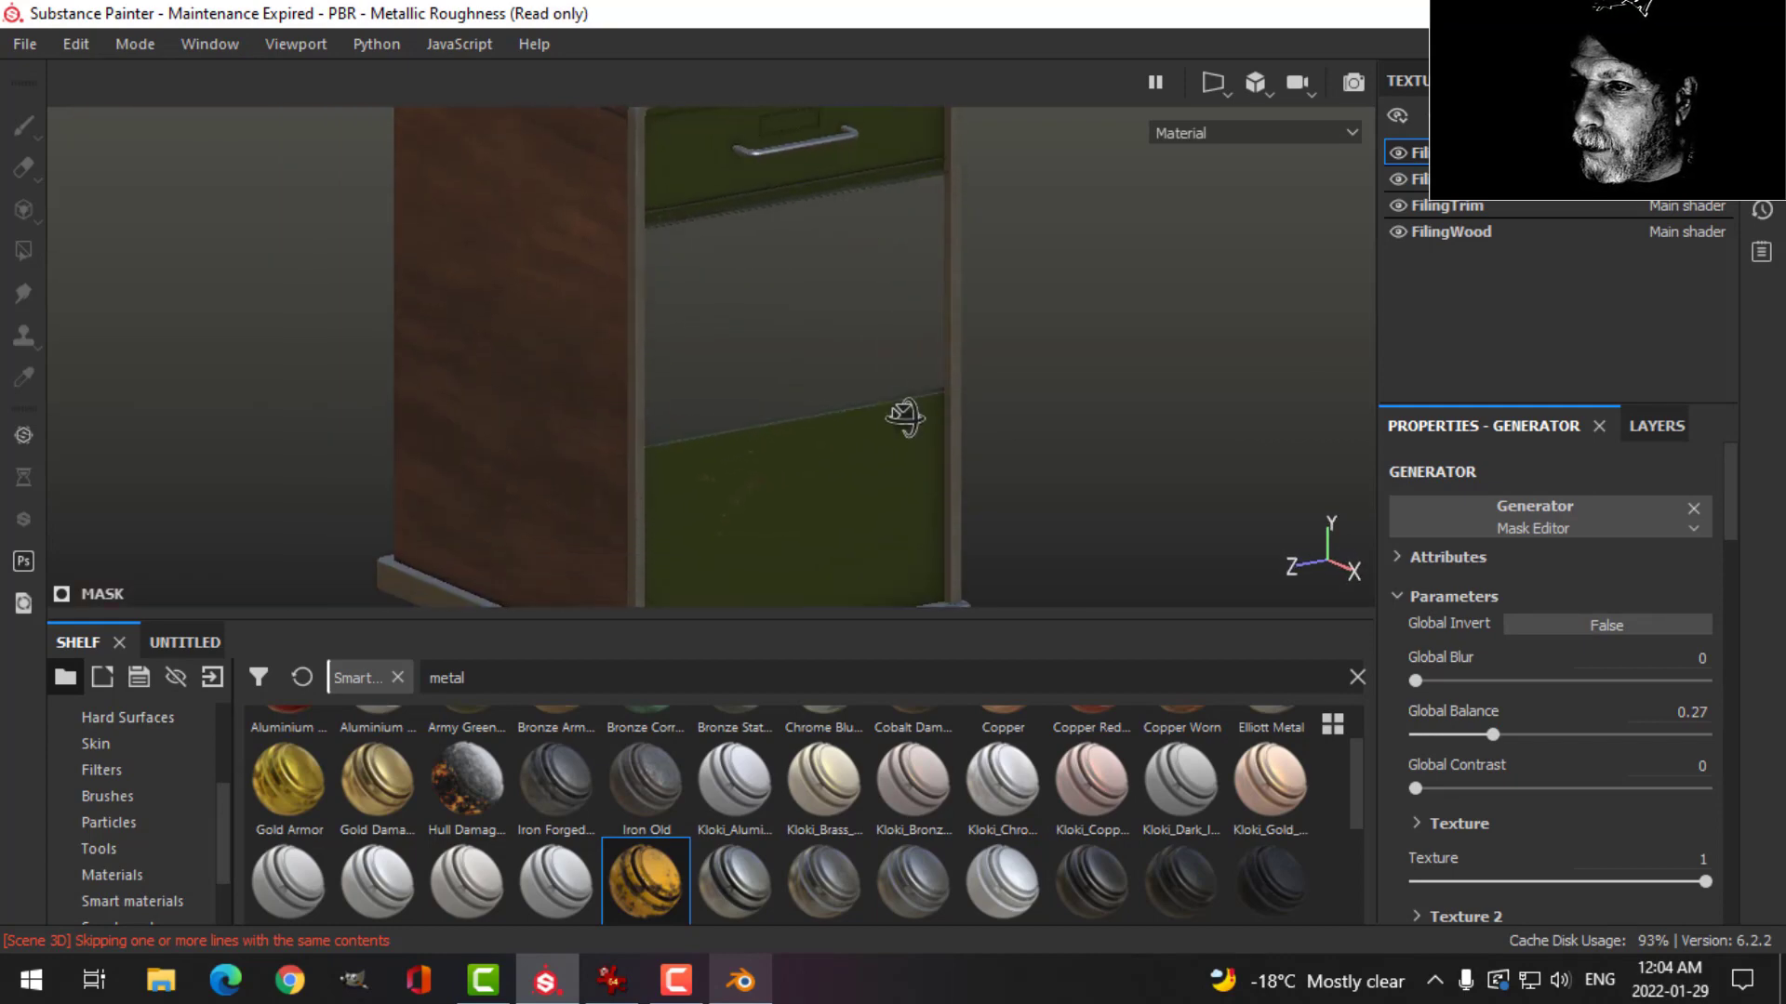
Check the drawer colour against the reference screenshot in IrfanView, then return to the Machinery layers in Substance Painter.
left_click(611, 980)
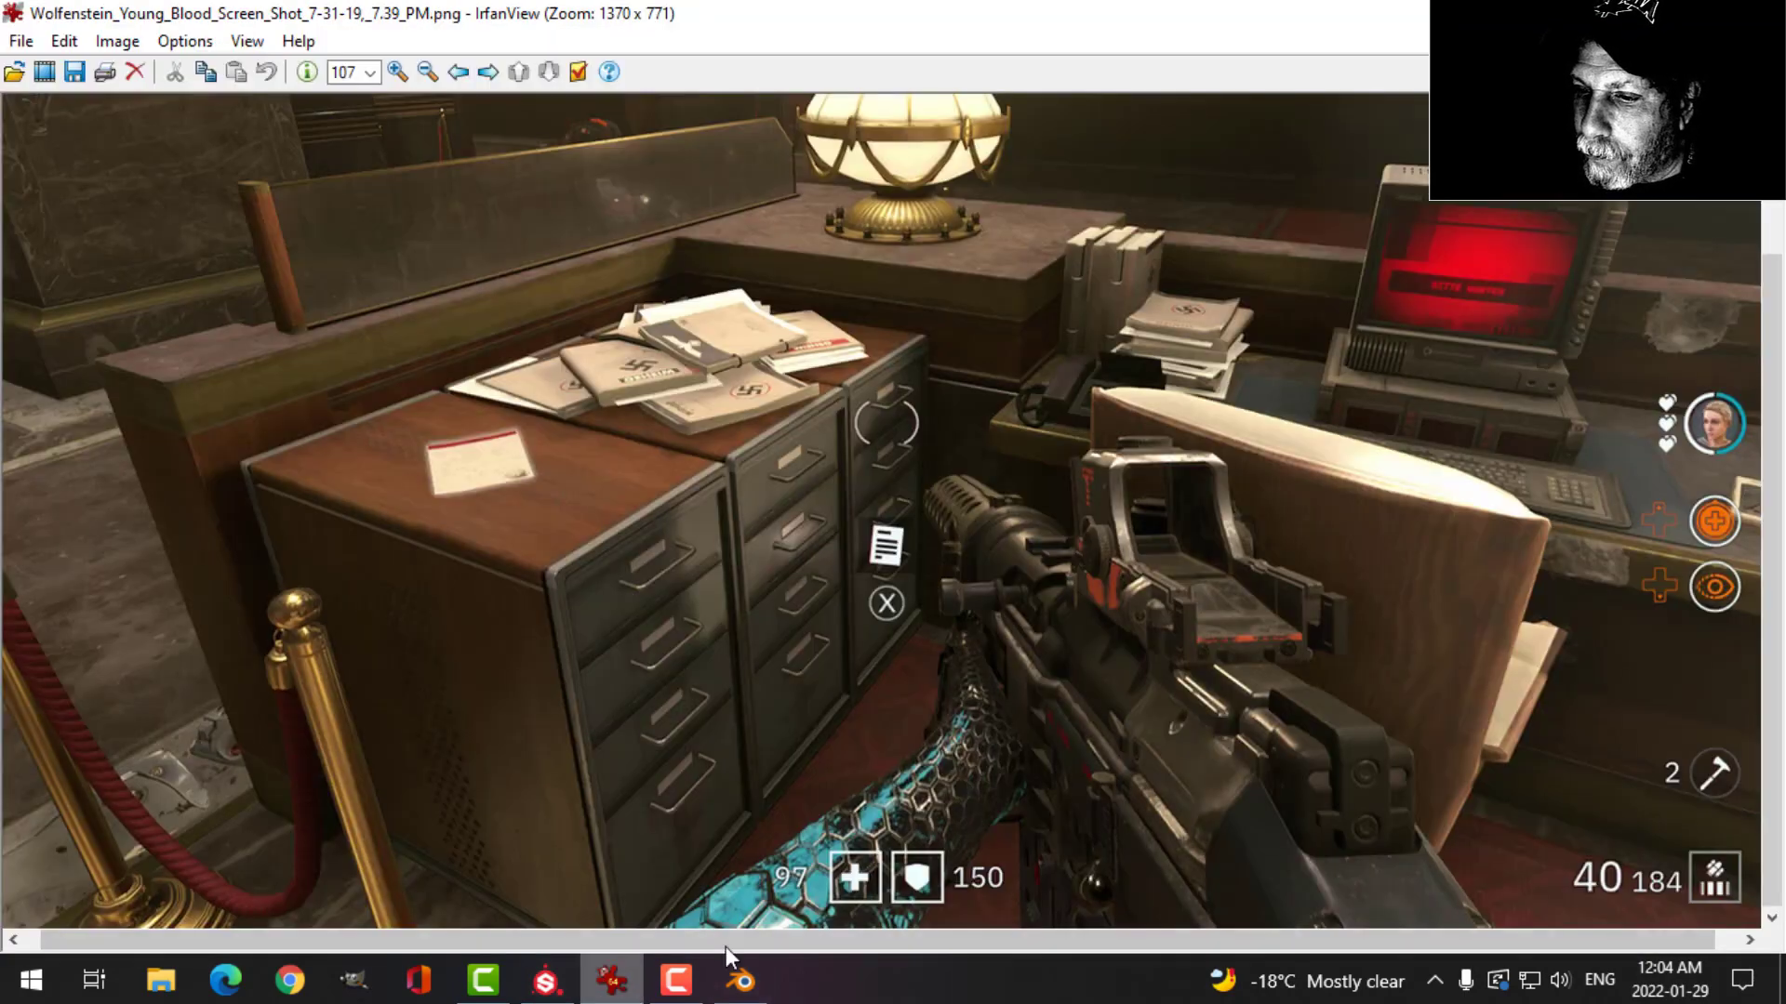
left_click(546, 981)
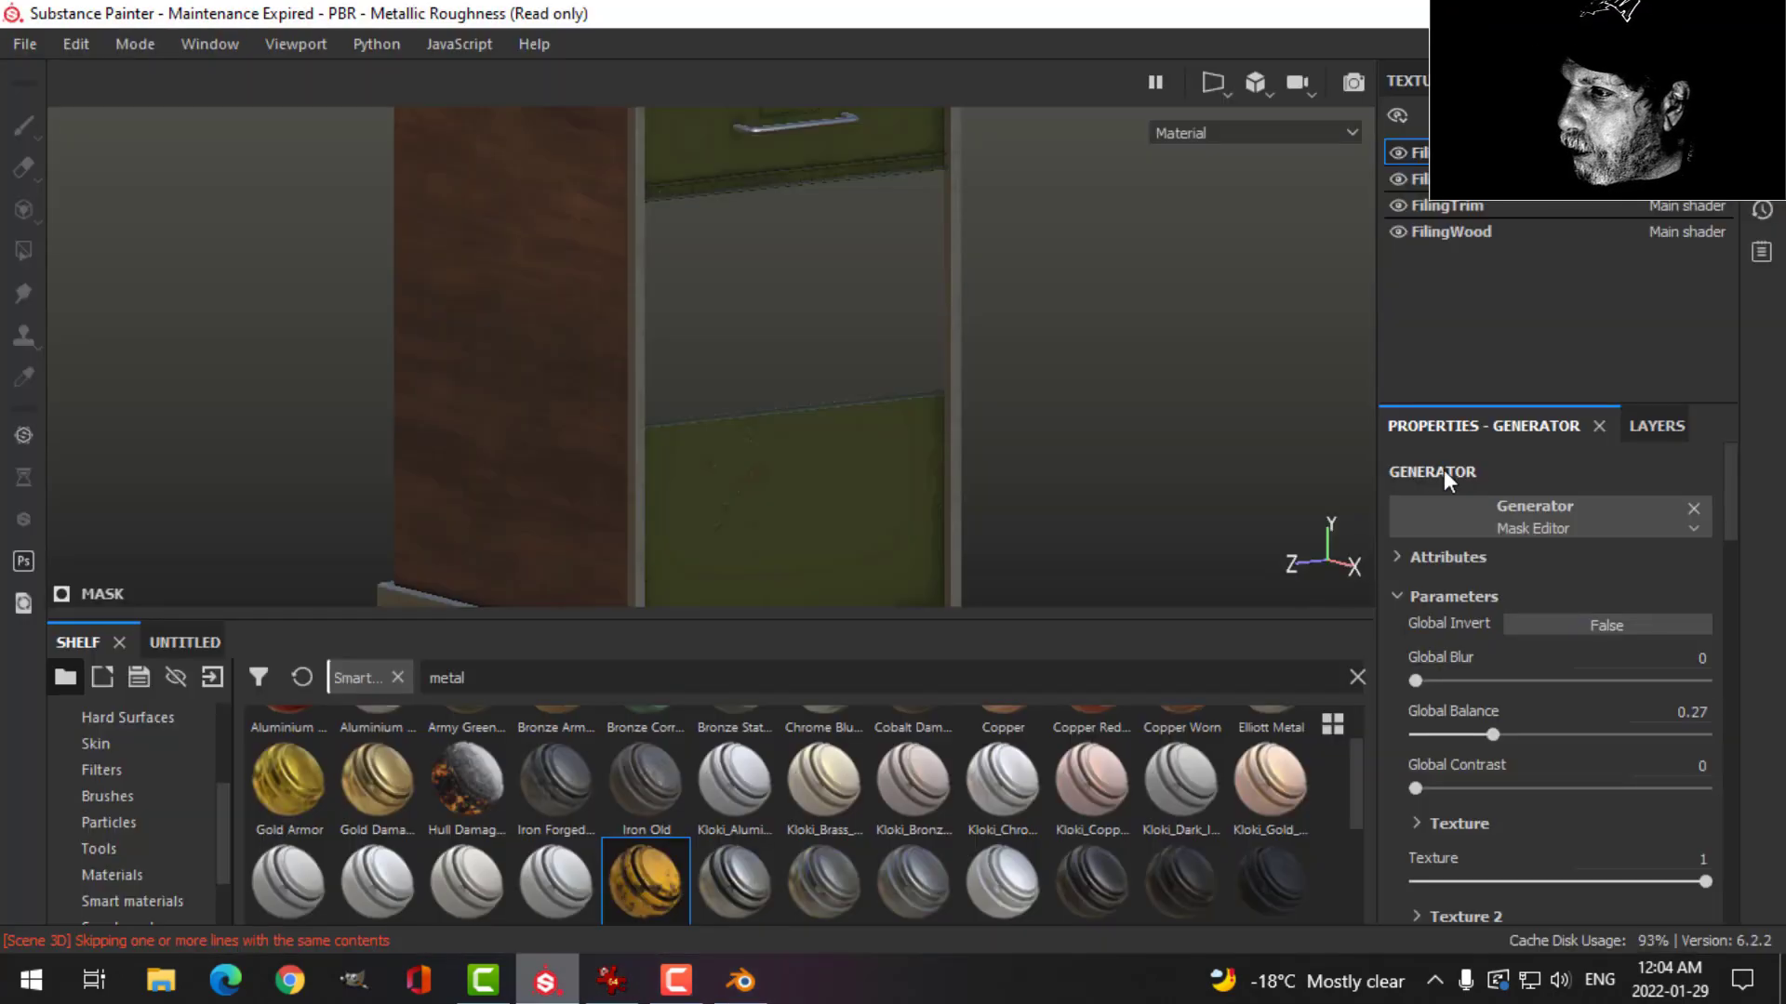
left_click(1637, 428)
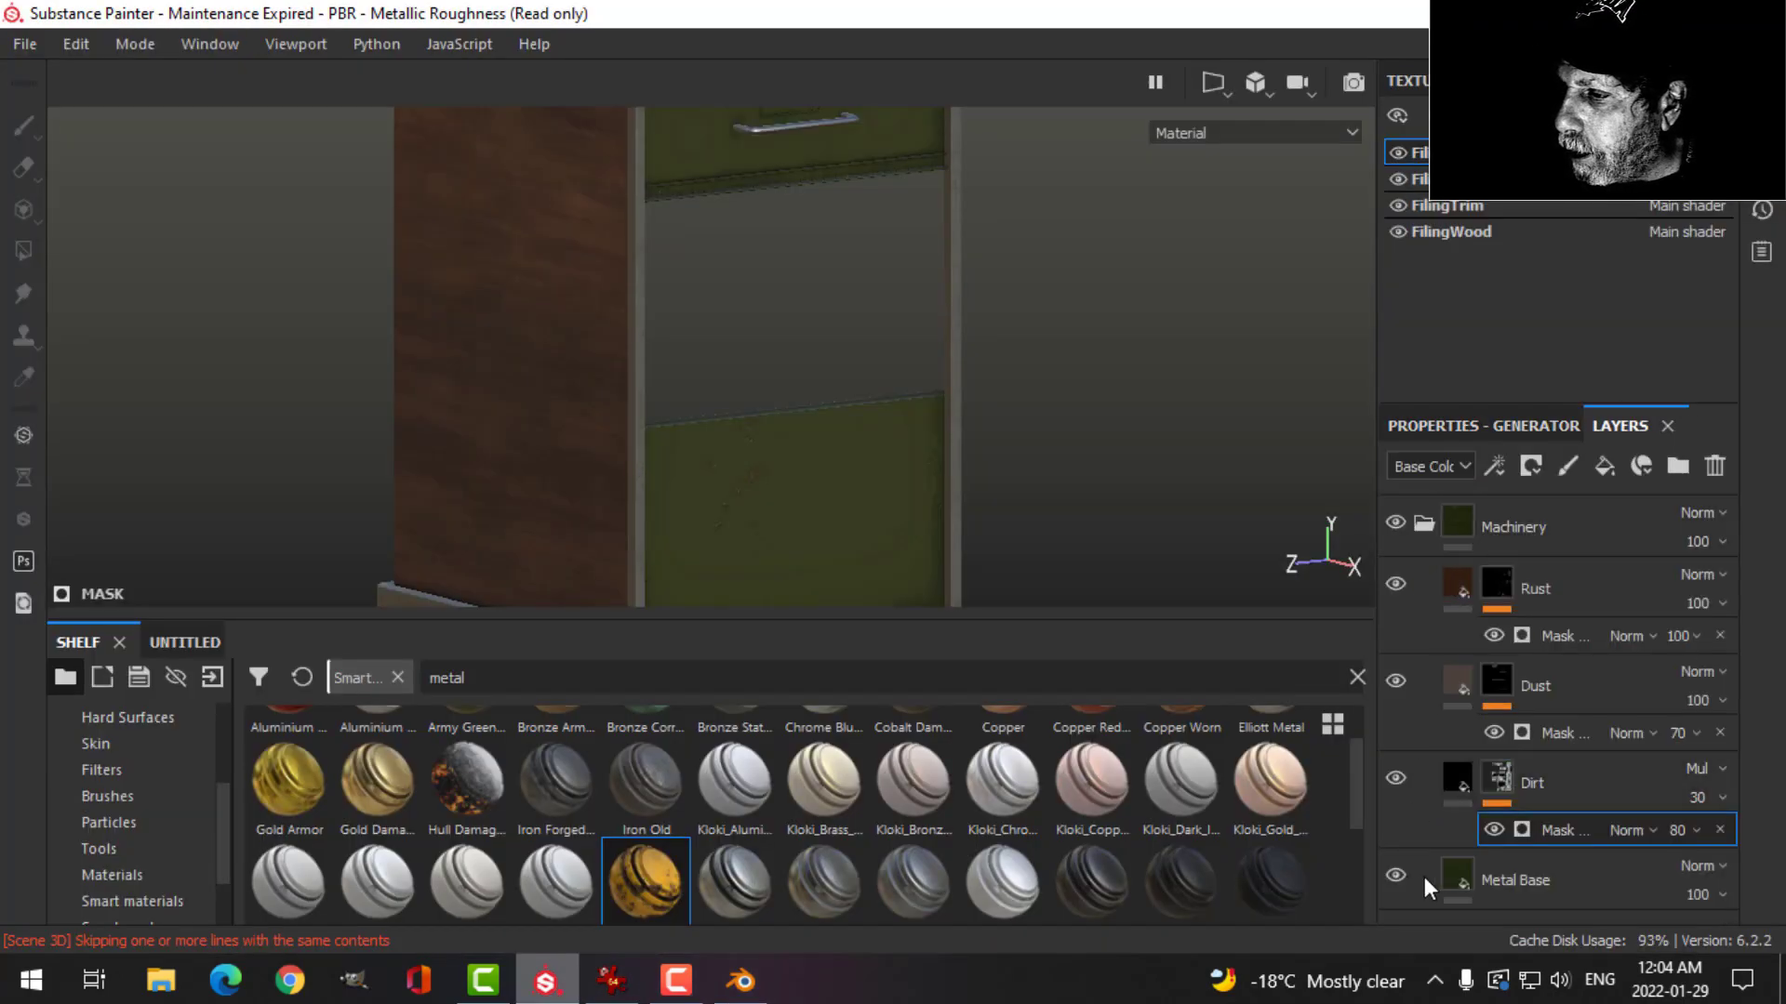
Set the Metal Base layer's roughness to about 0.135 and change its base color to a darker, deeper green.
left_click(1451, 874)
left_click(1504, 426)
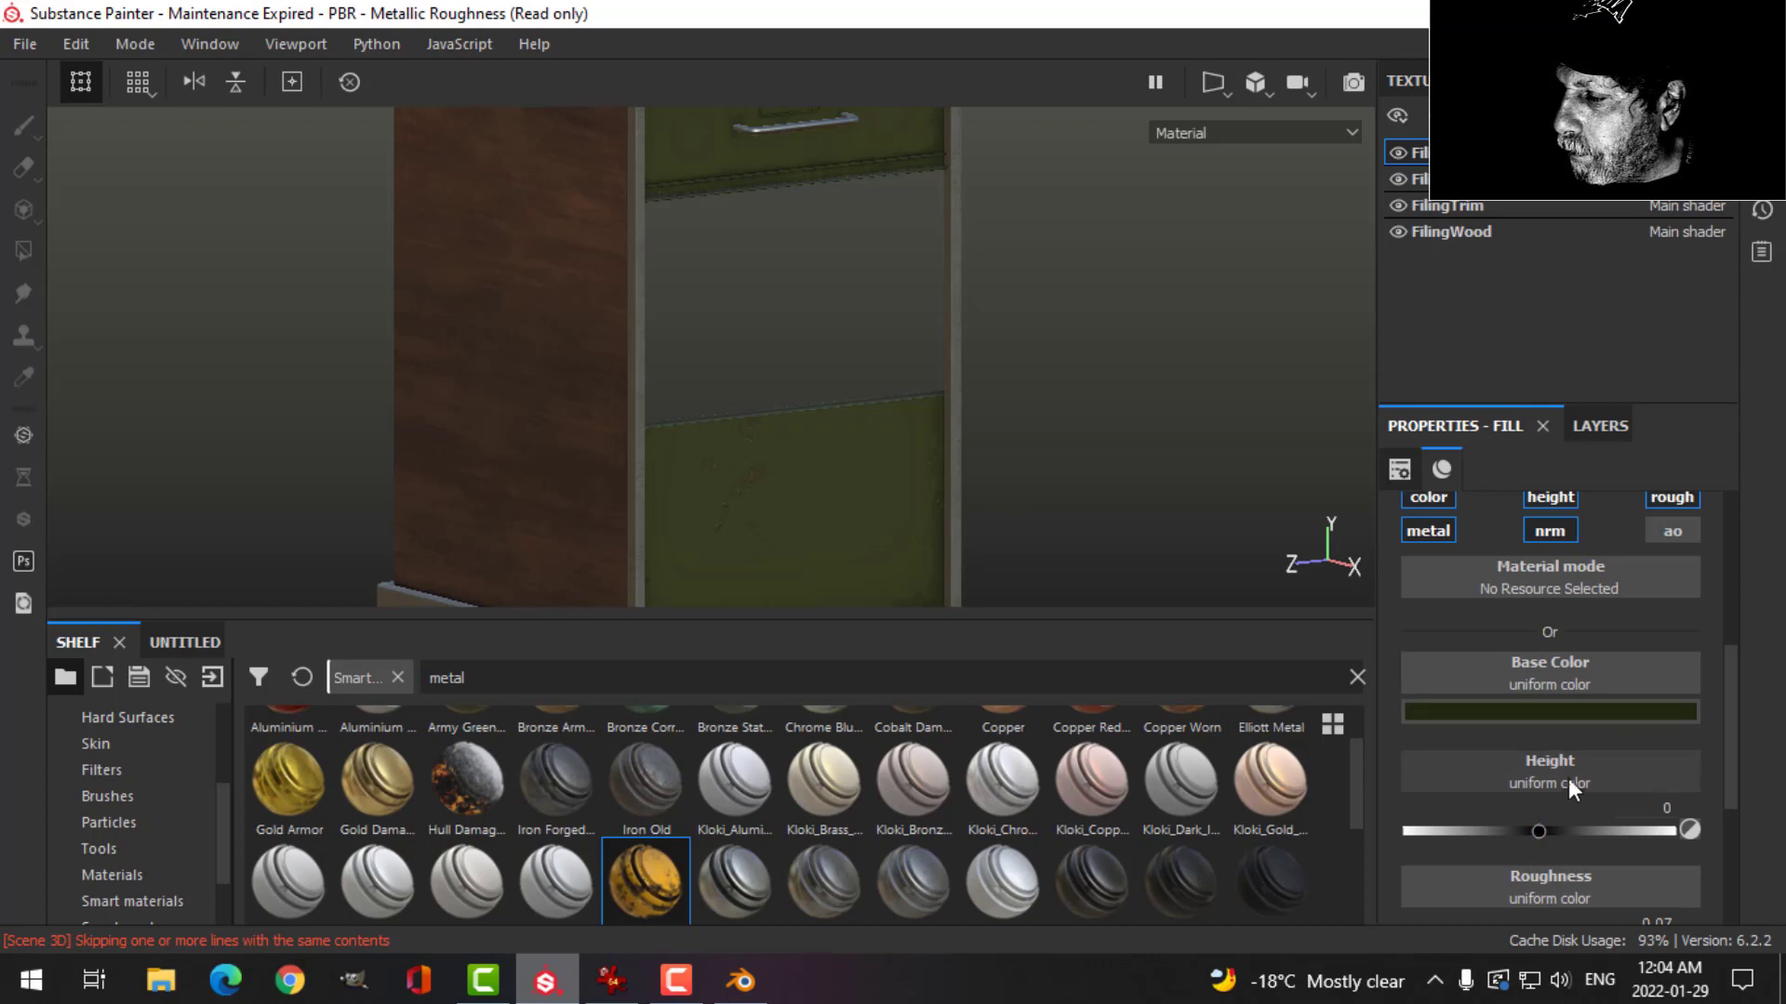
scroll(1538, 852, "down", 3)
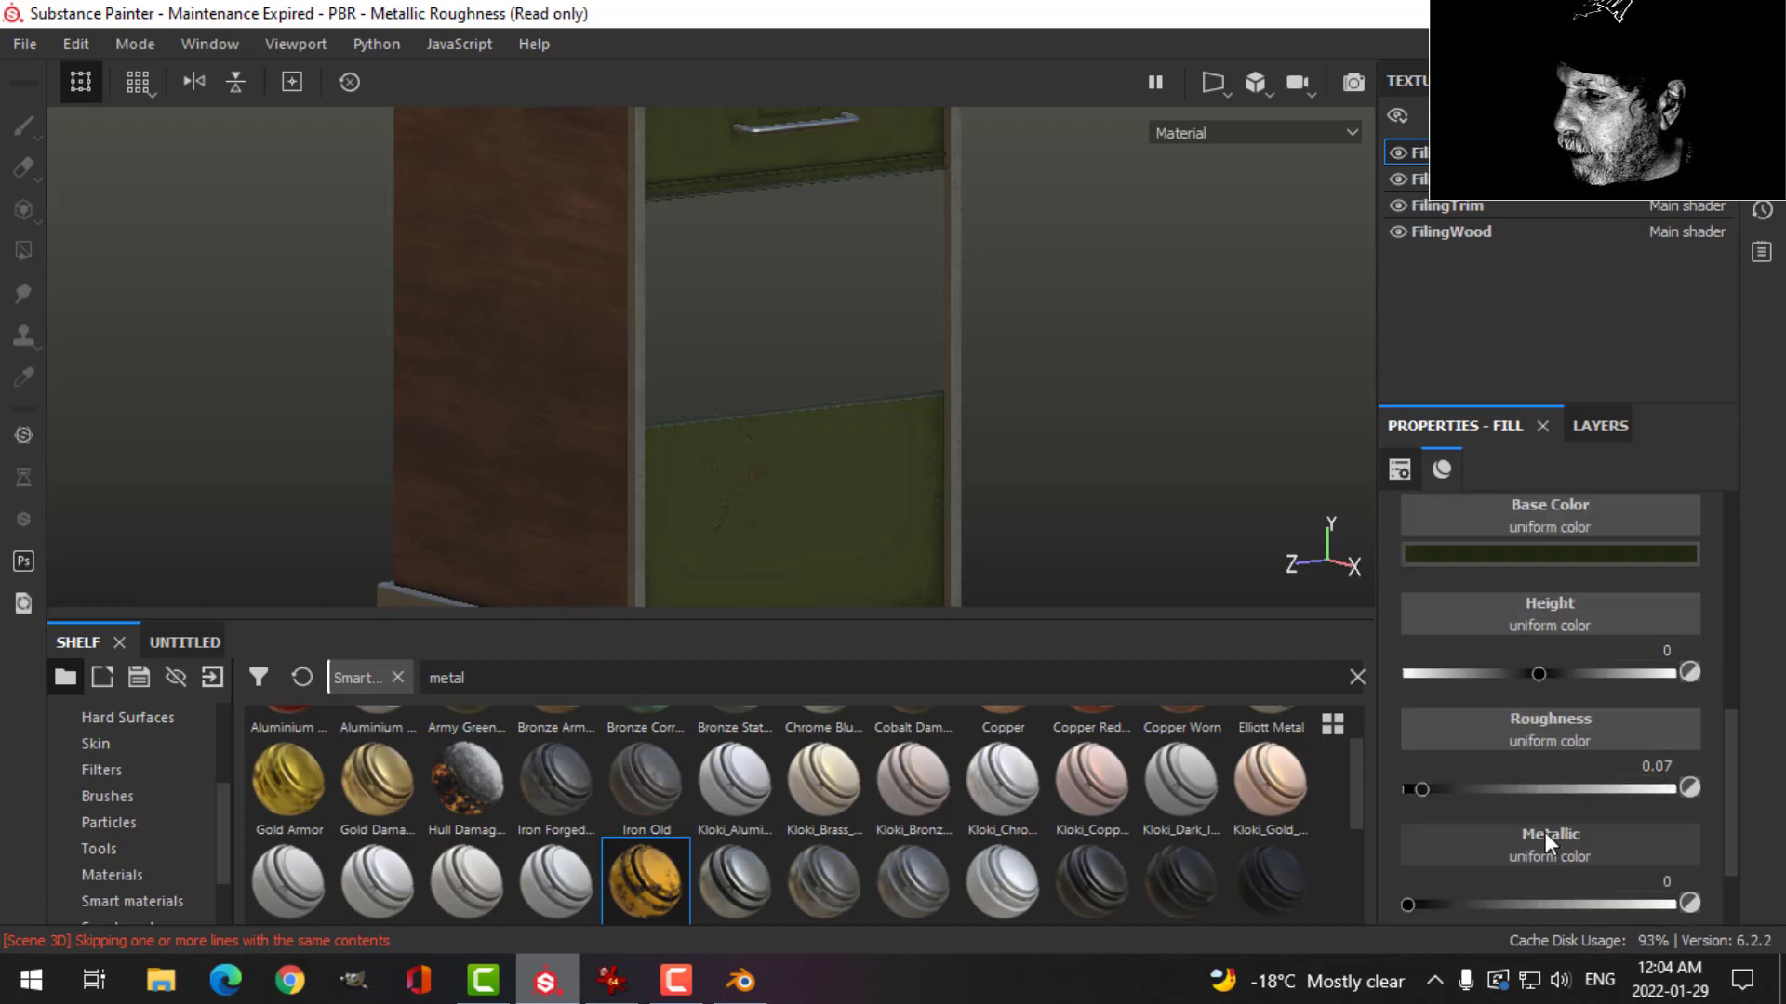
left_click(1431, 790)
left_click_drag(1430, 791, 1440, 792)
left_click(1526, 556)
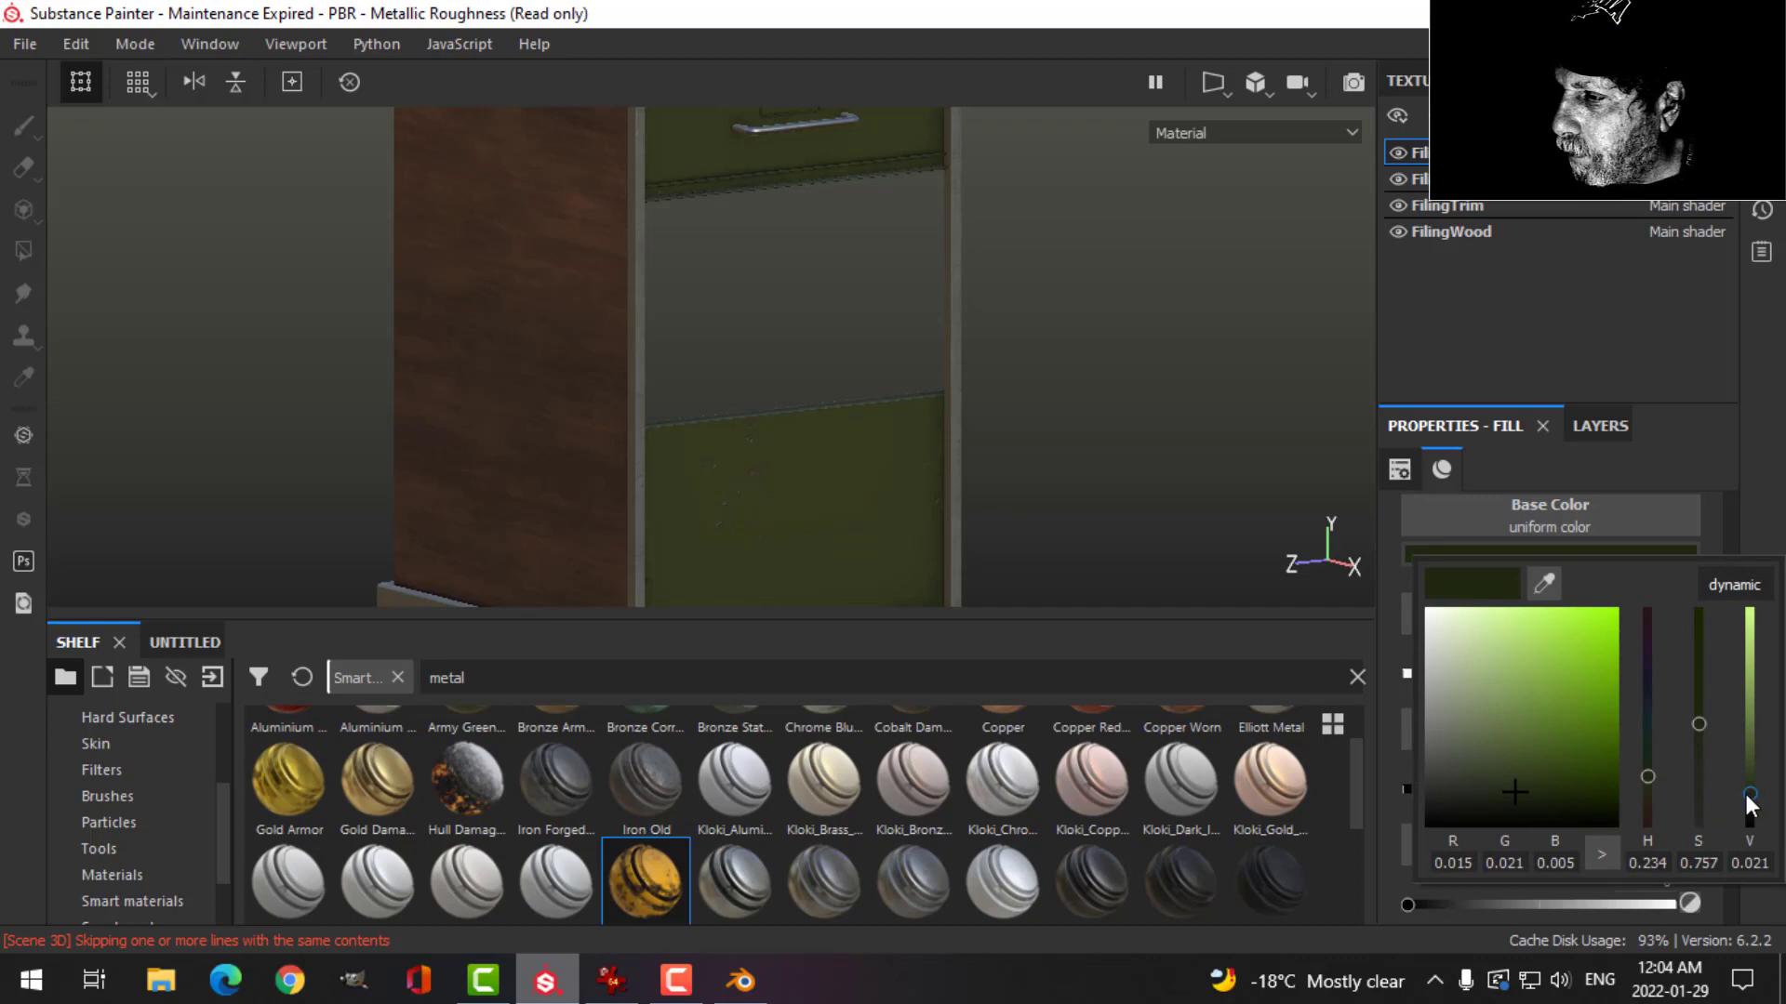
left_click_drag(1523, 802, 1527, 800)
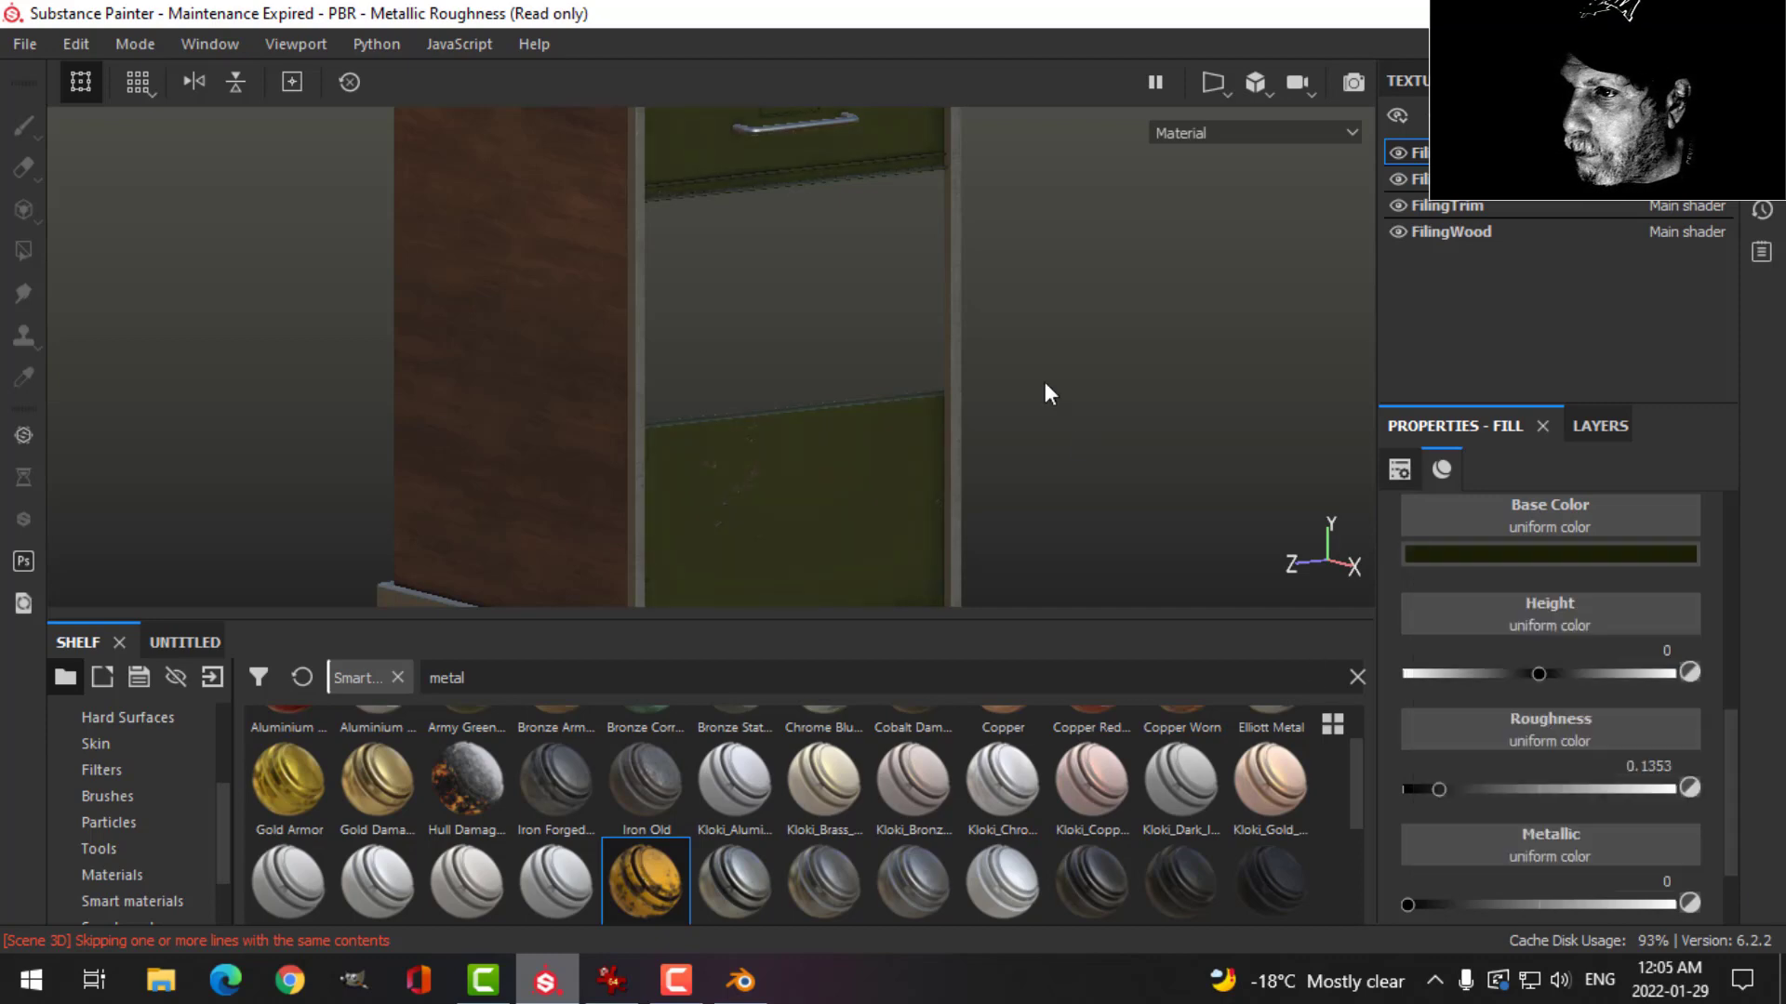
Examine the darkened drawer fronts from several angles and distances, closing in on the top drawer and its handle.
scroll(938, 411, "down", 5)
middle_click_drag(829, 461, 913, 390)
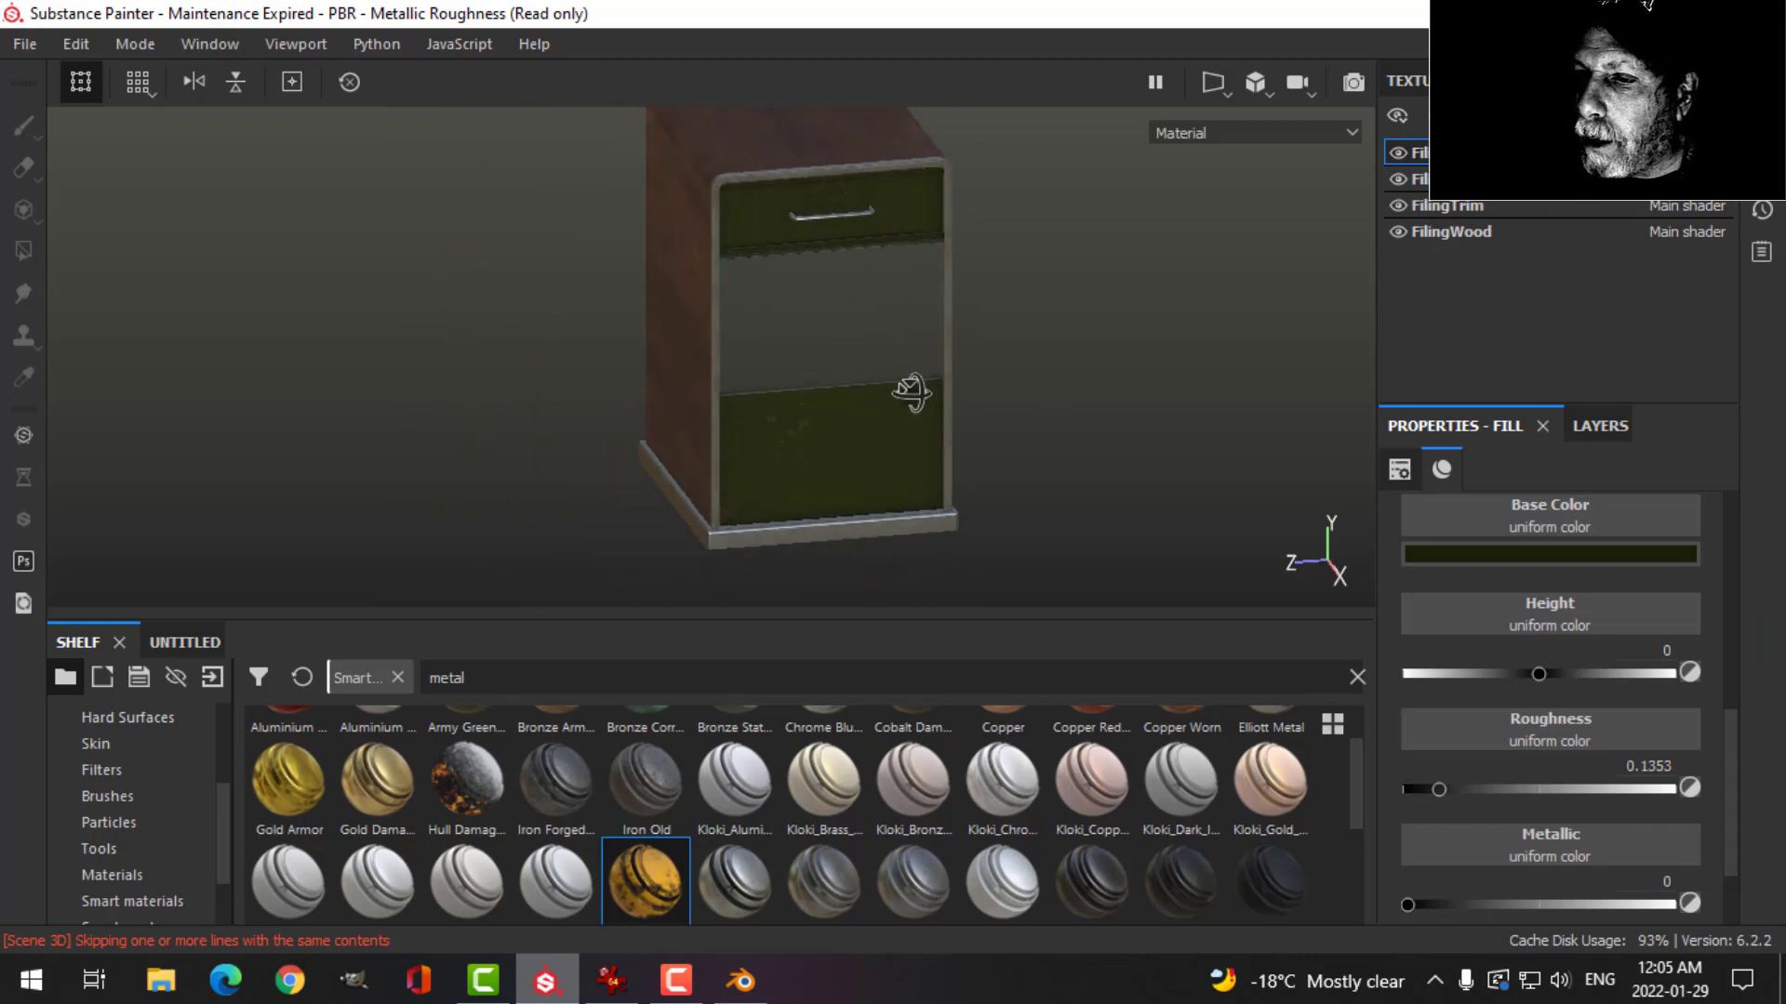
left_click_drag(912, 390, 833, 388, "alt")
scroll(968, 372, "down", 3)
middle_click_drag(833, 389, 746, 397)
scroll(905, 403, "down", 2)
scroll(897, 387, "up", 5)
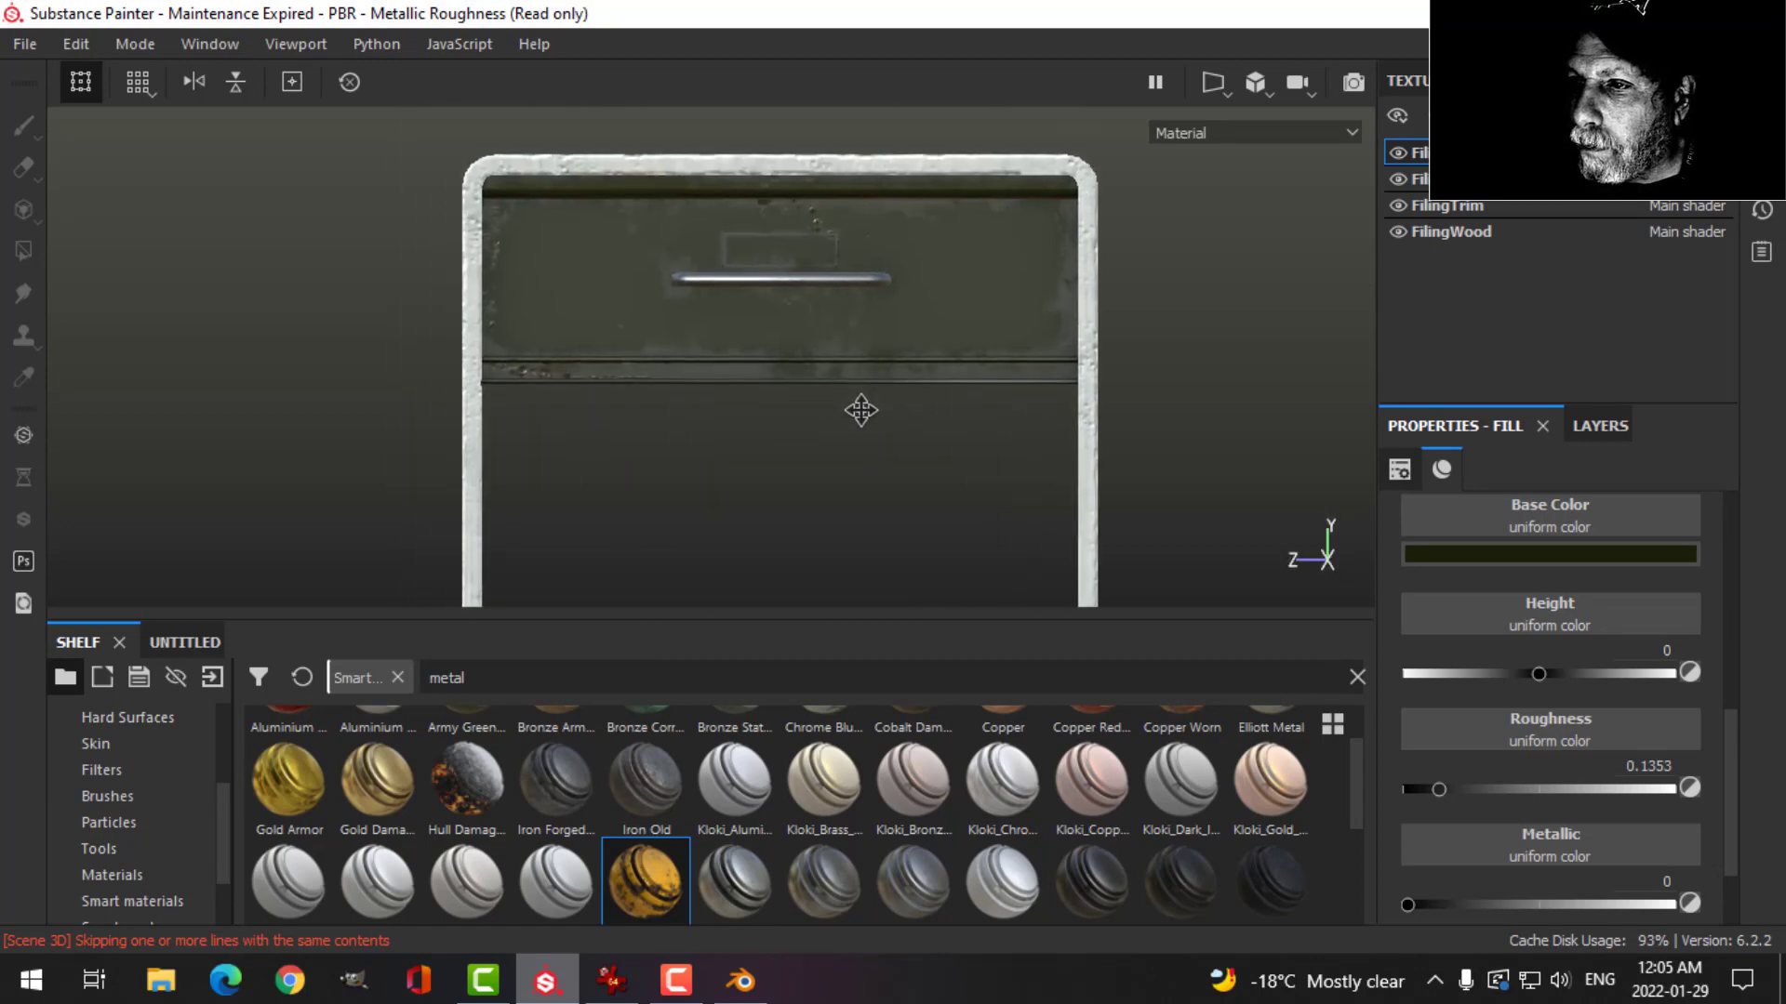
scroll(863, 403, "up", 3)
scroll(848, 402, "down", 2)
scroll(855, 458, "up", 2)
scroll(729, 403, "up", 1)
Compare the top drawer with the Rust layer hidden and shown, and check it from the front and at an angle.
left_click(1581, 426)
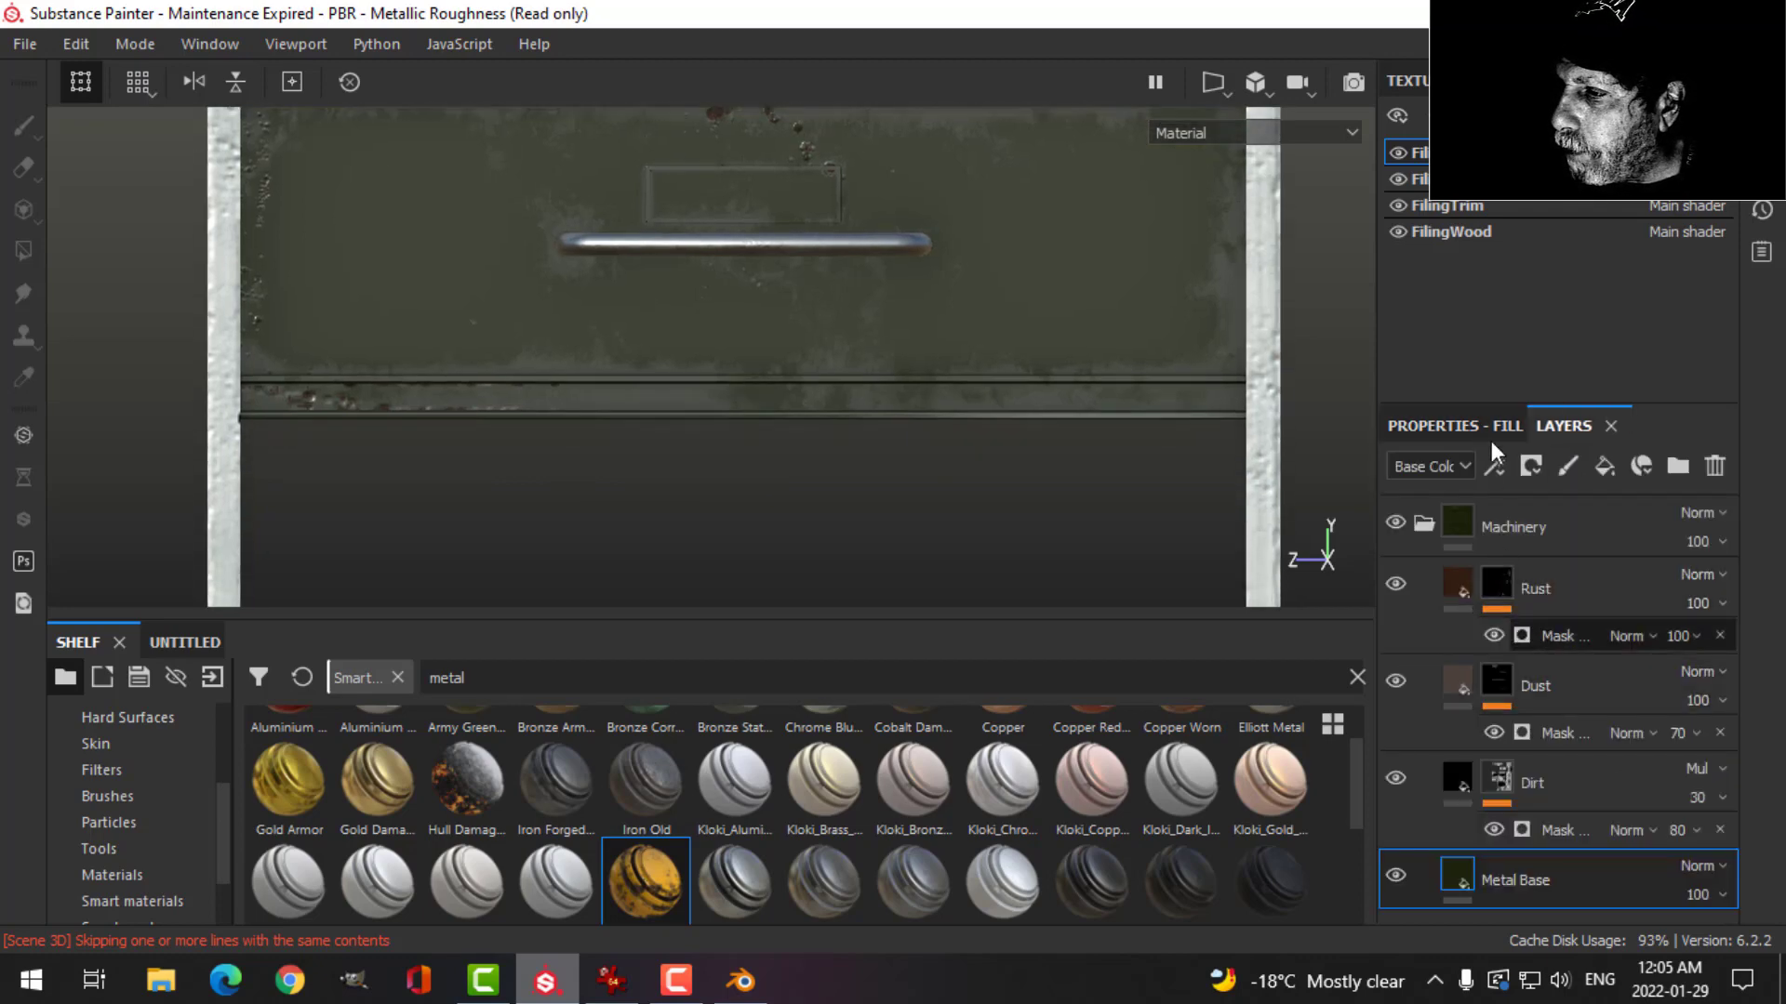
left_click(1552, 636)
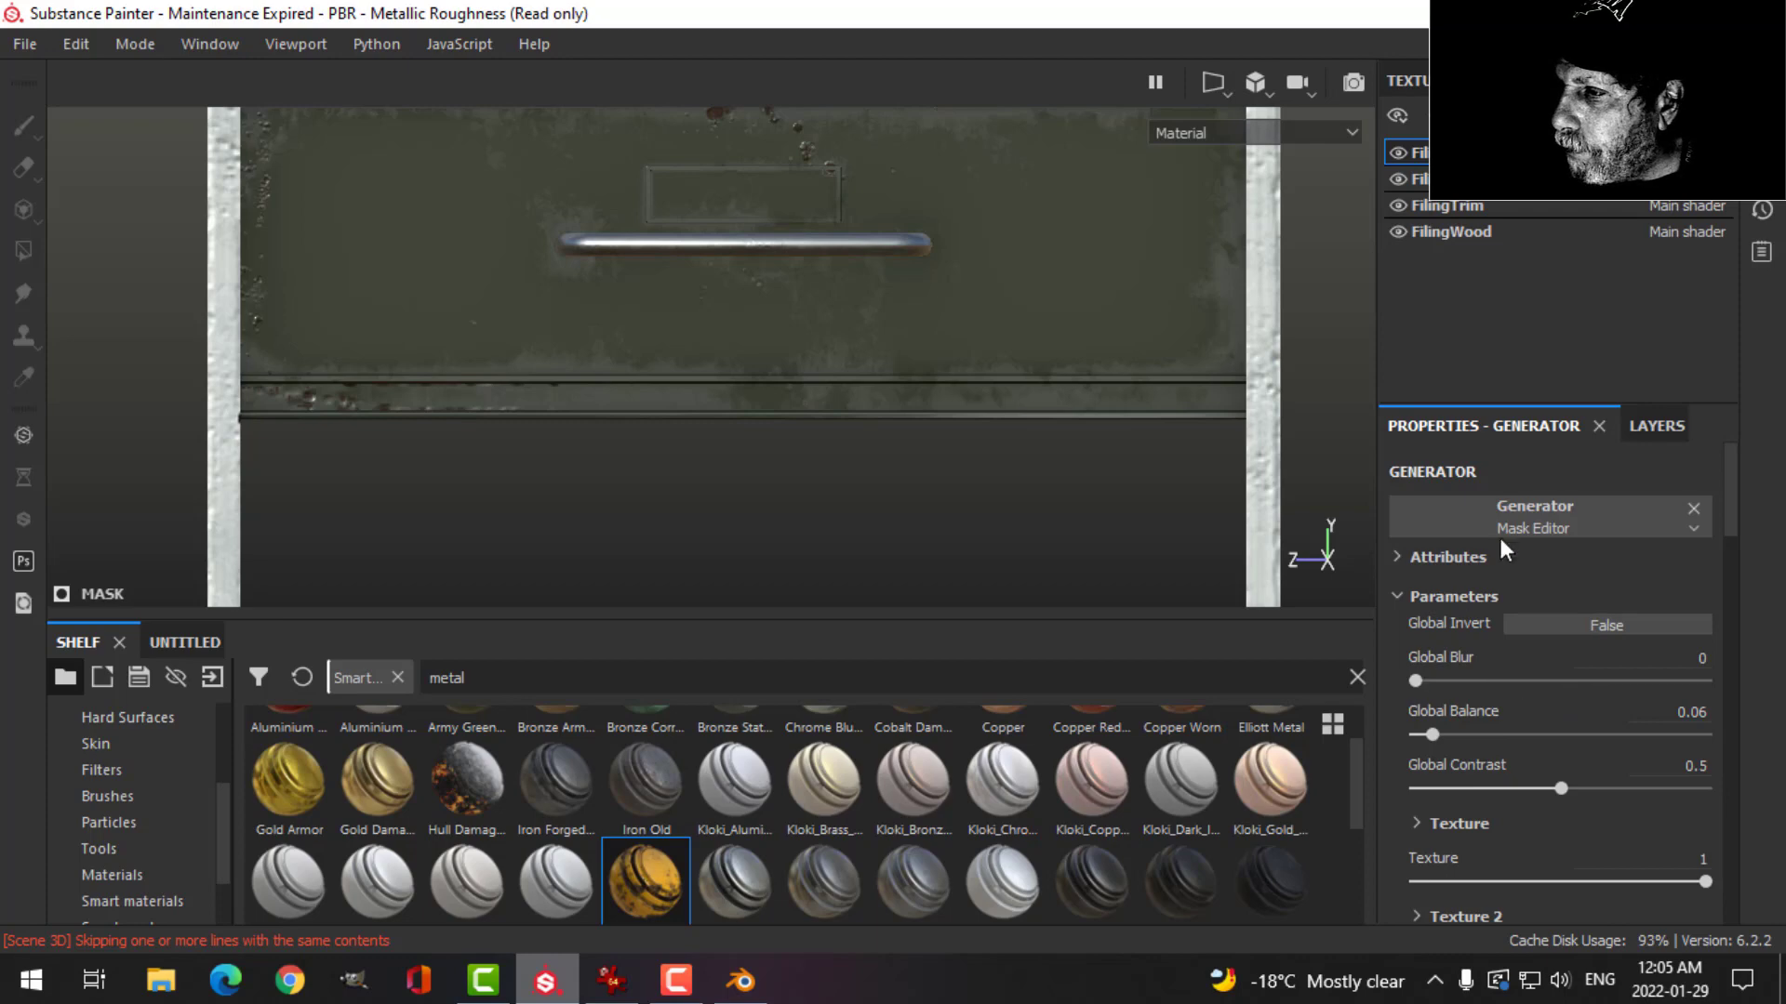
left_click(1648, 426)
left_click(1395, 583)
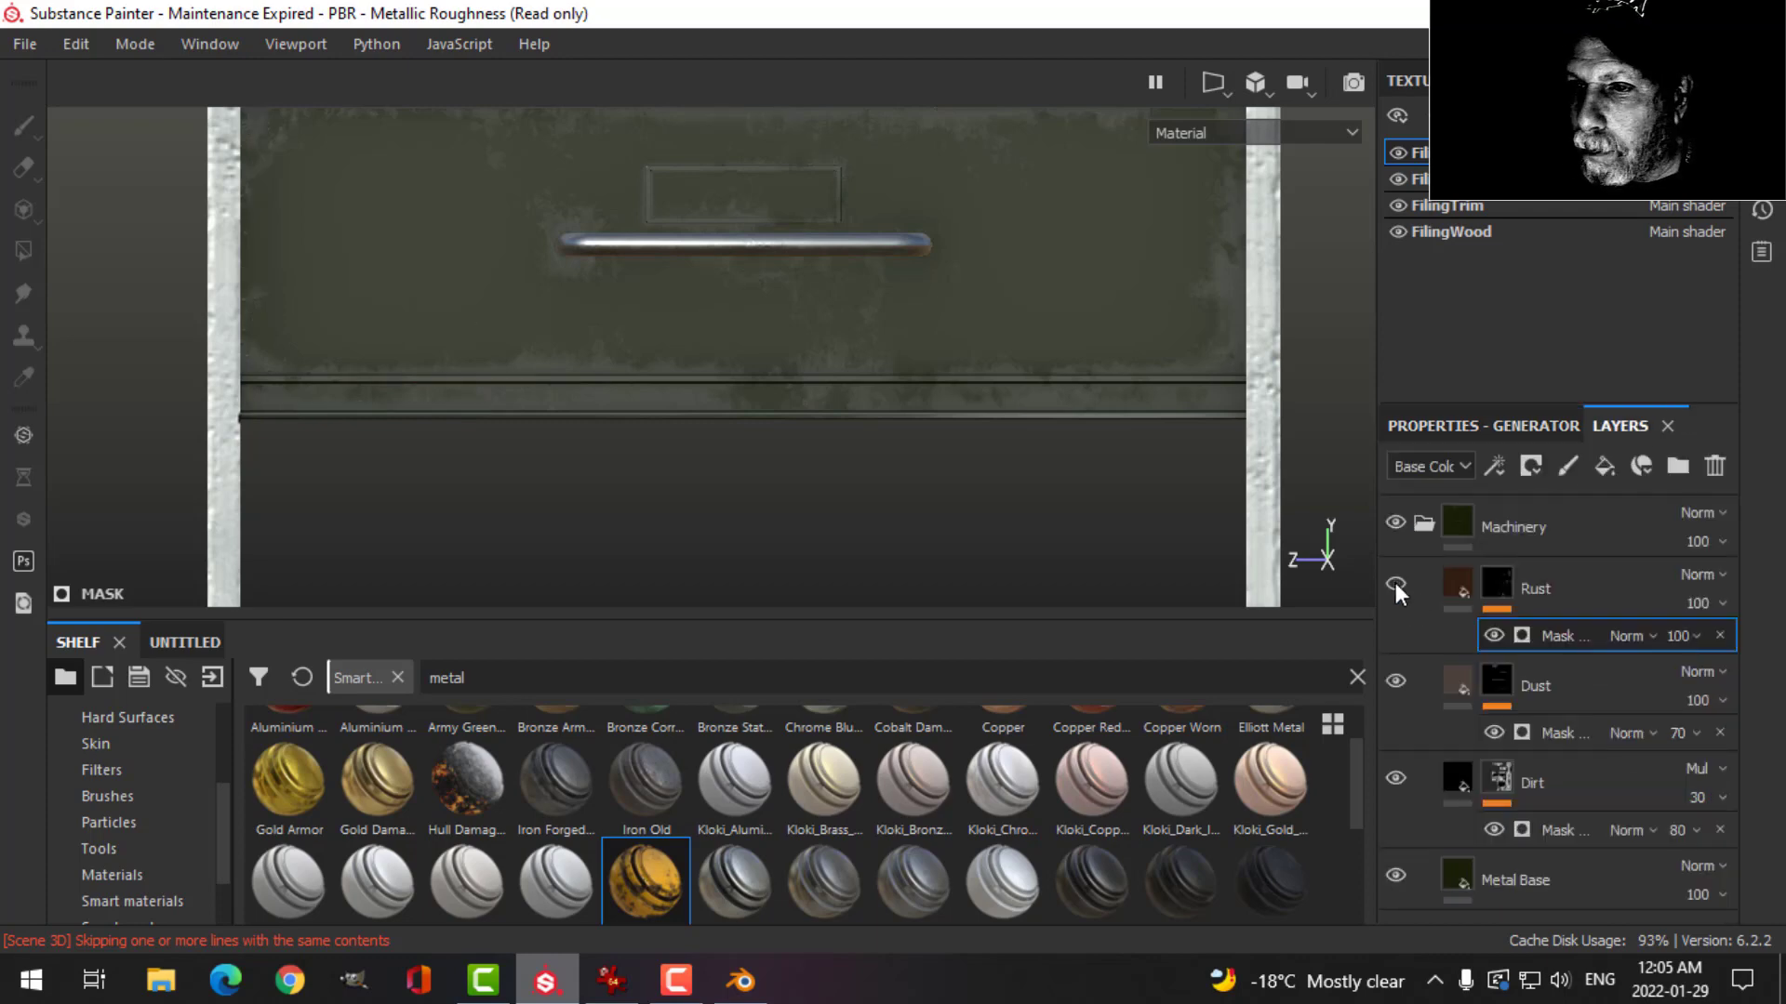
scroll(885, 483, "down", 3)
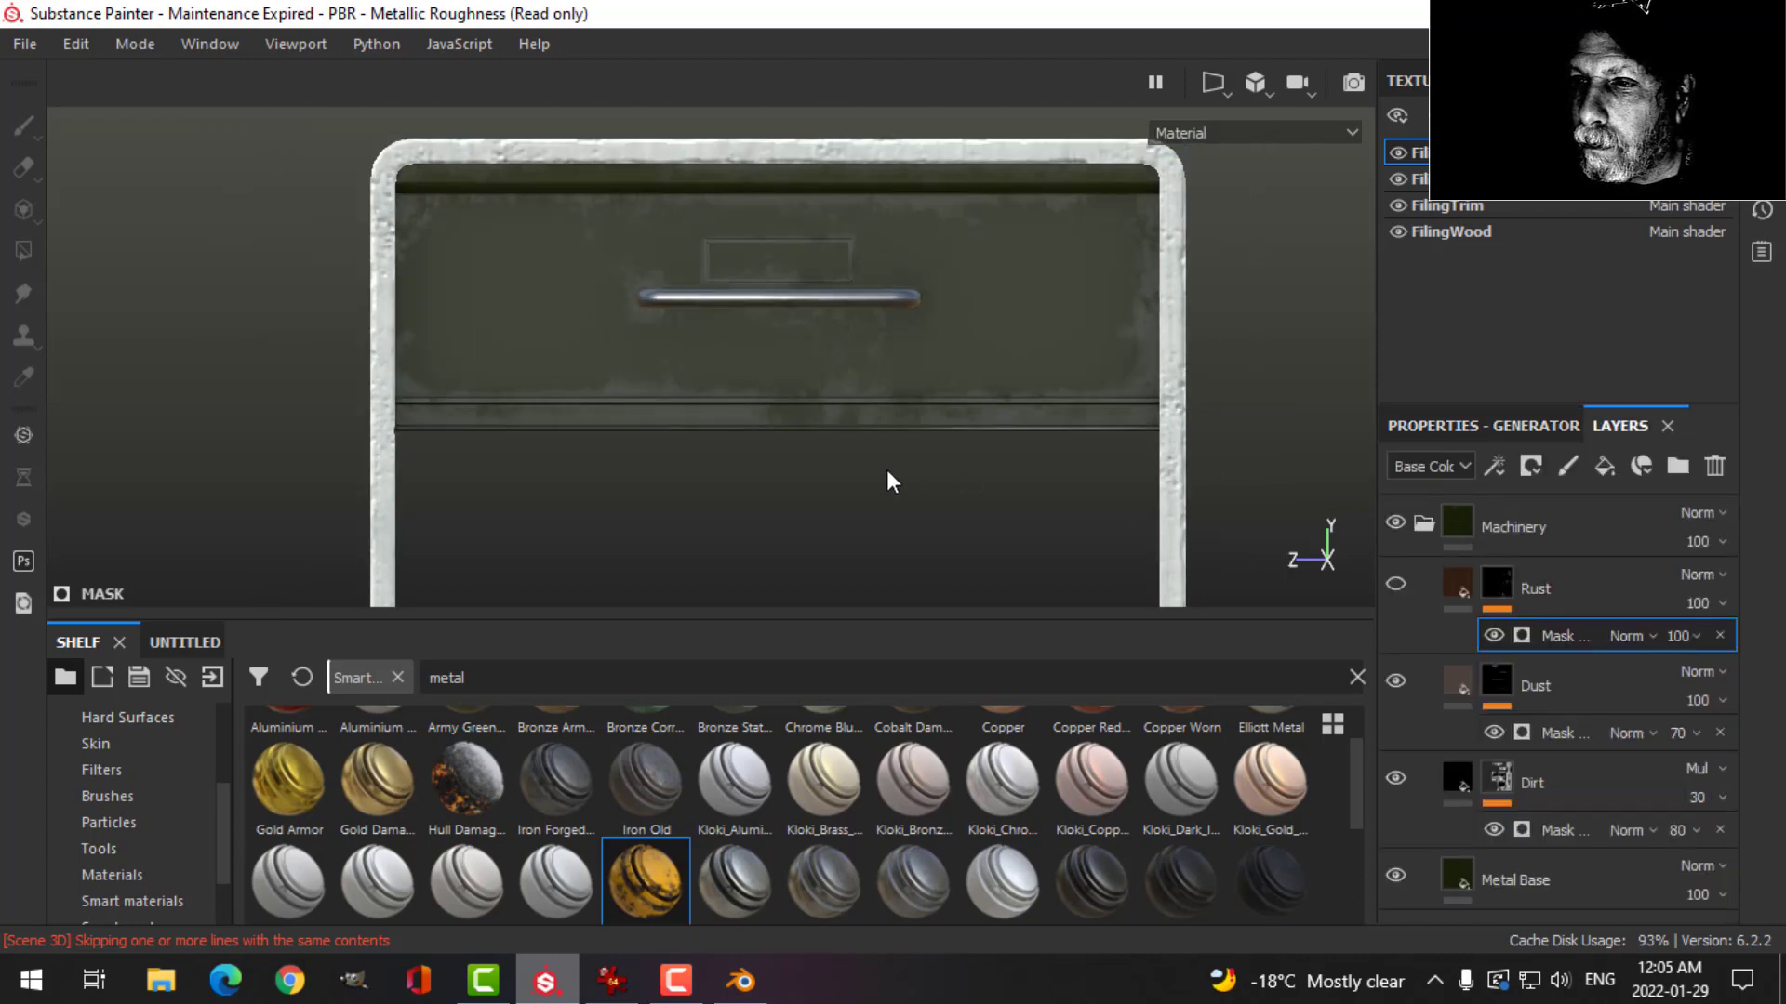
scroll(937, 478, "down", 2)
left_click_drag(936, 478, 941, 367, "alt")
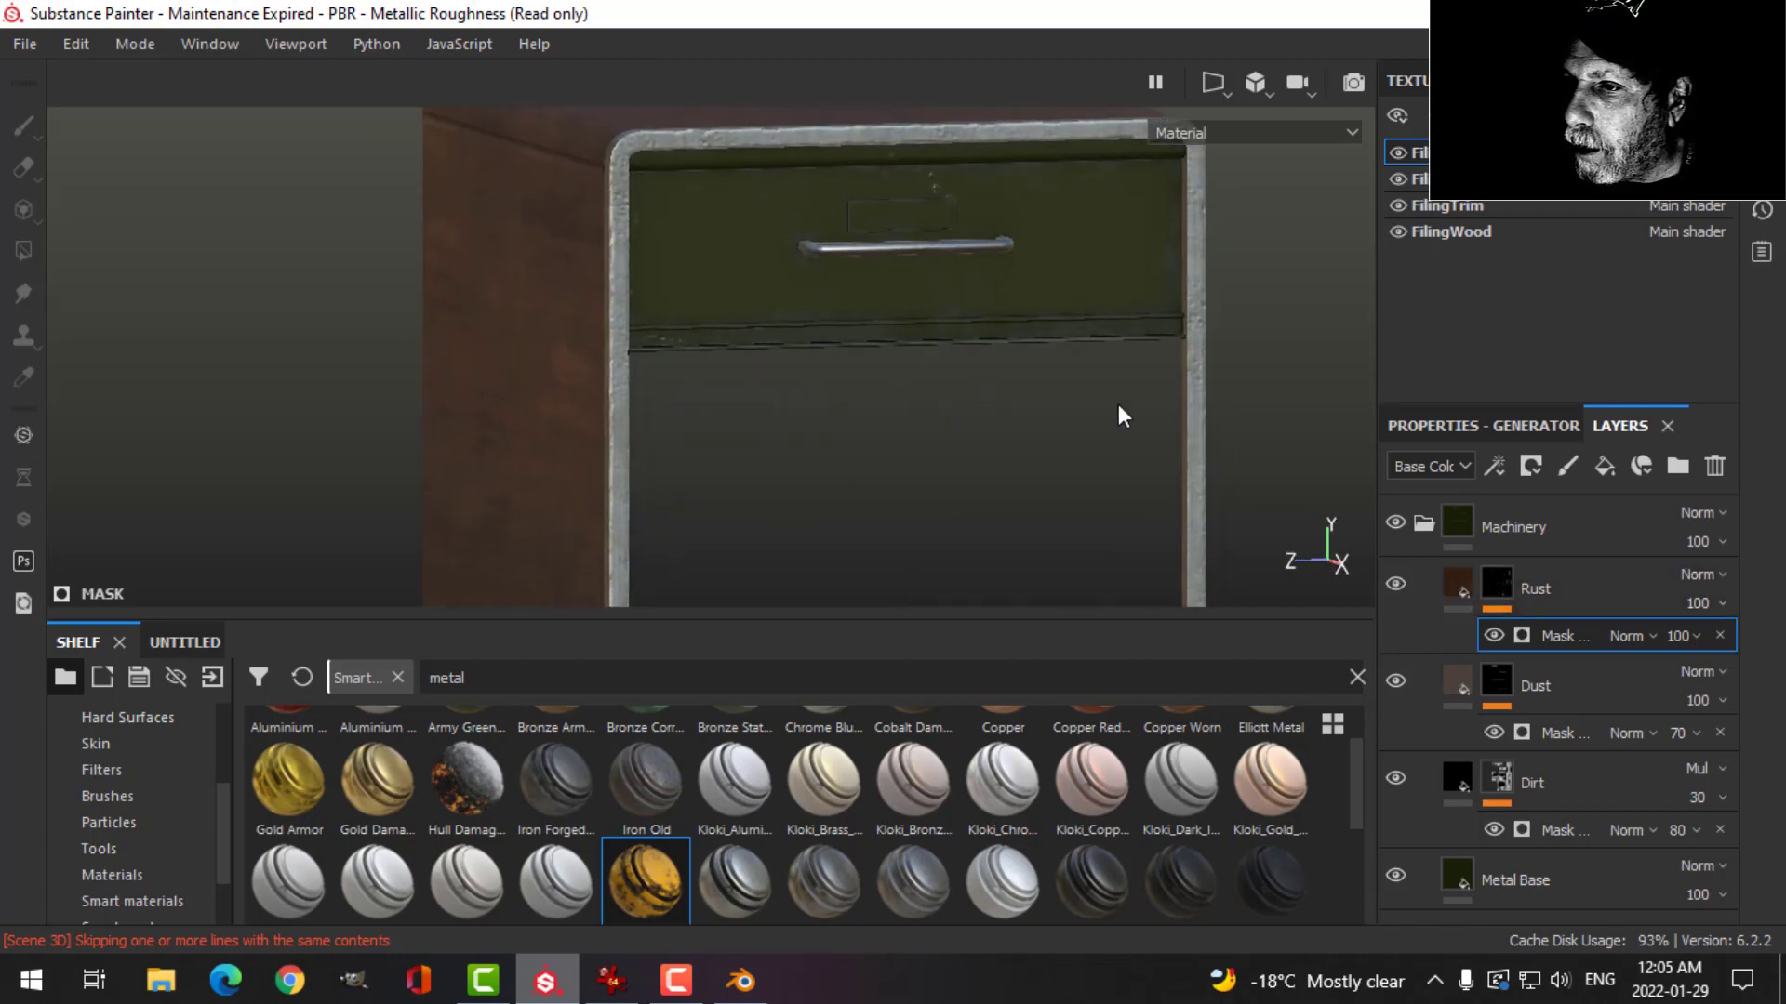
left_click_drag(1119, 410, 1067, 401, "alt")
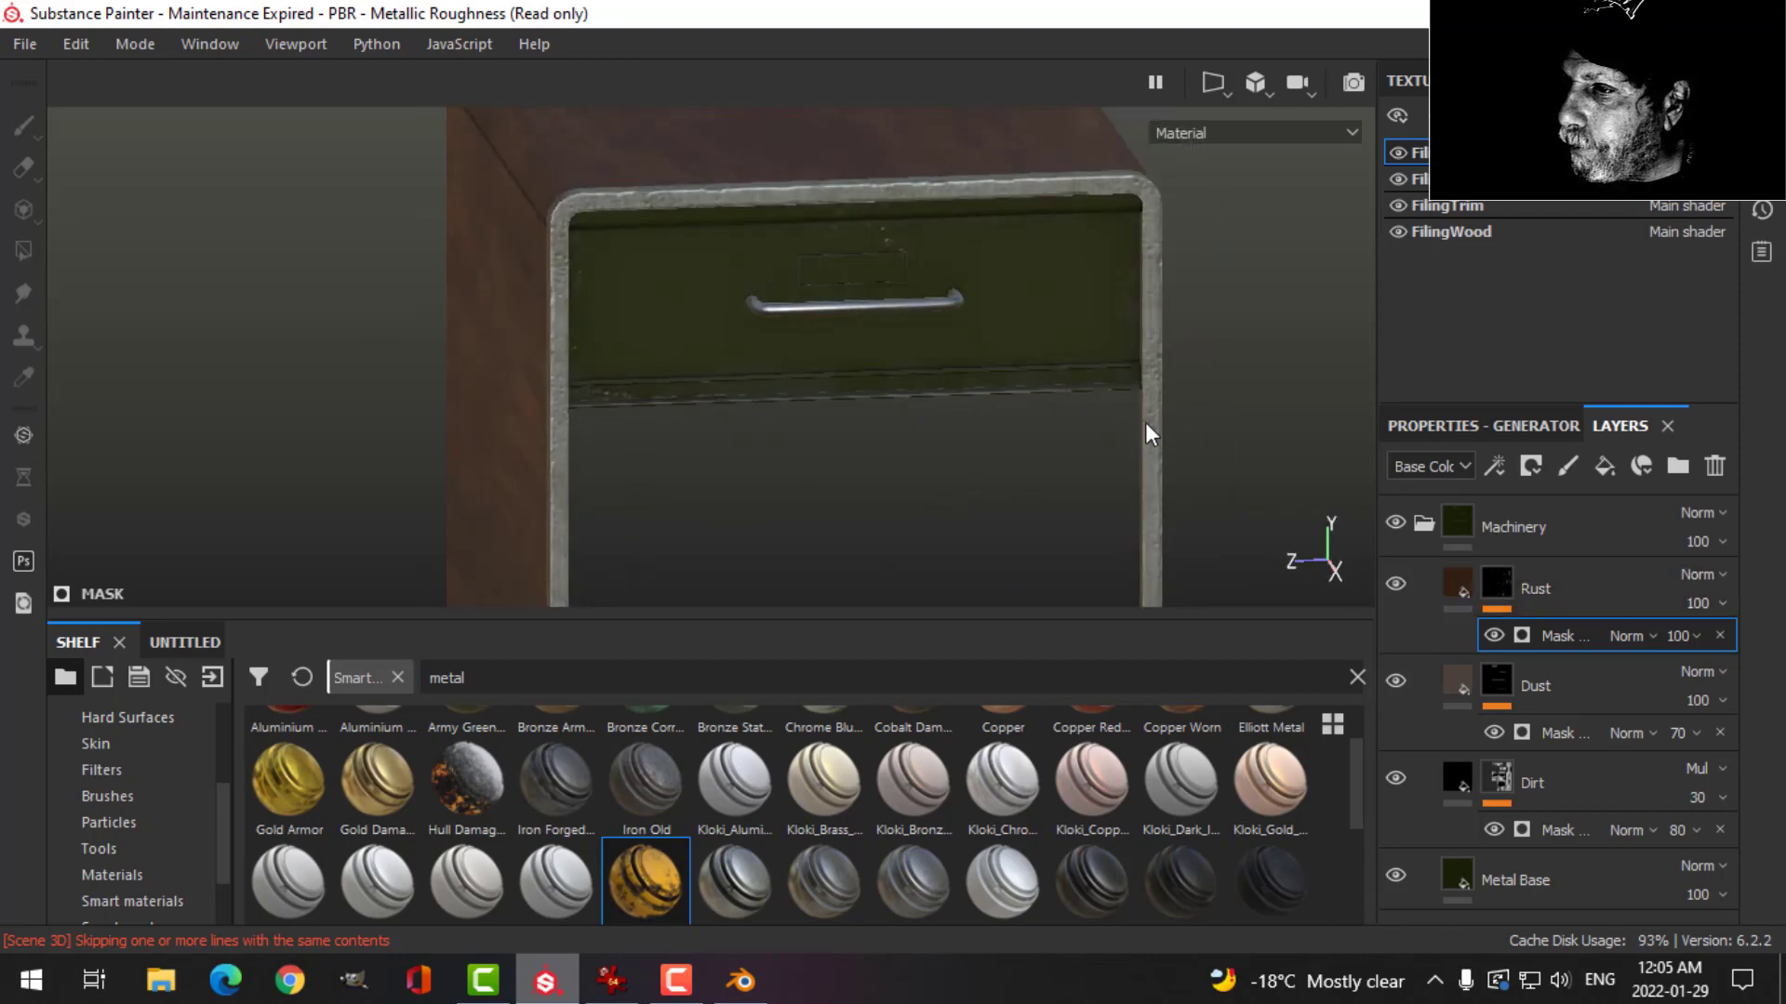
middle_click_drag(1148, 427, 1095, 433, "alt")
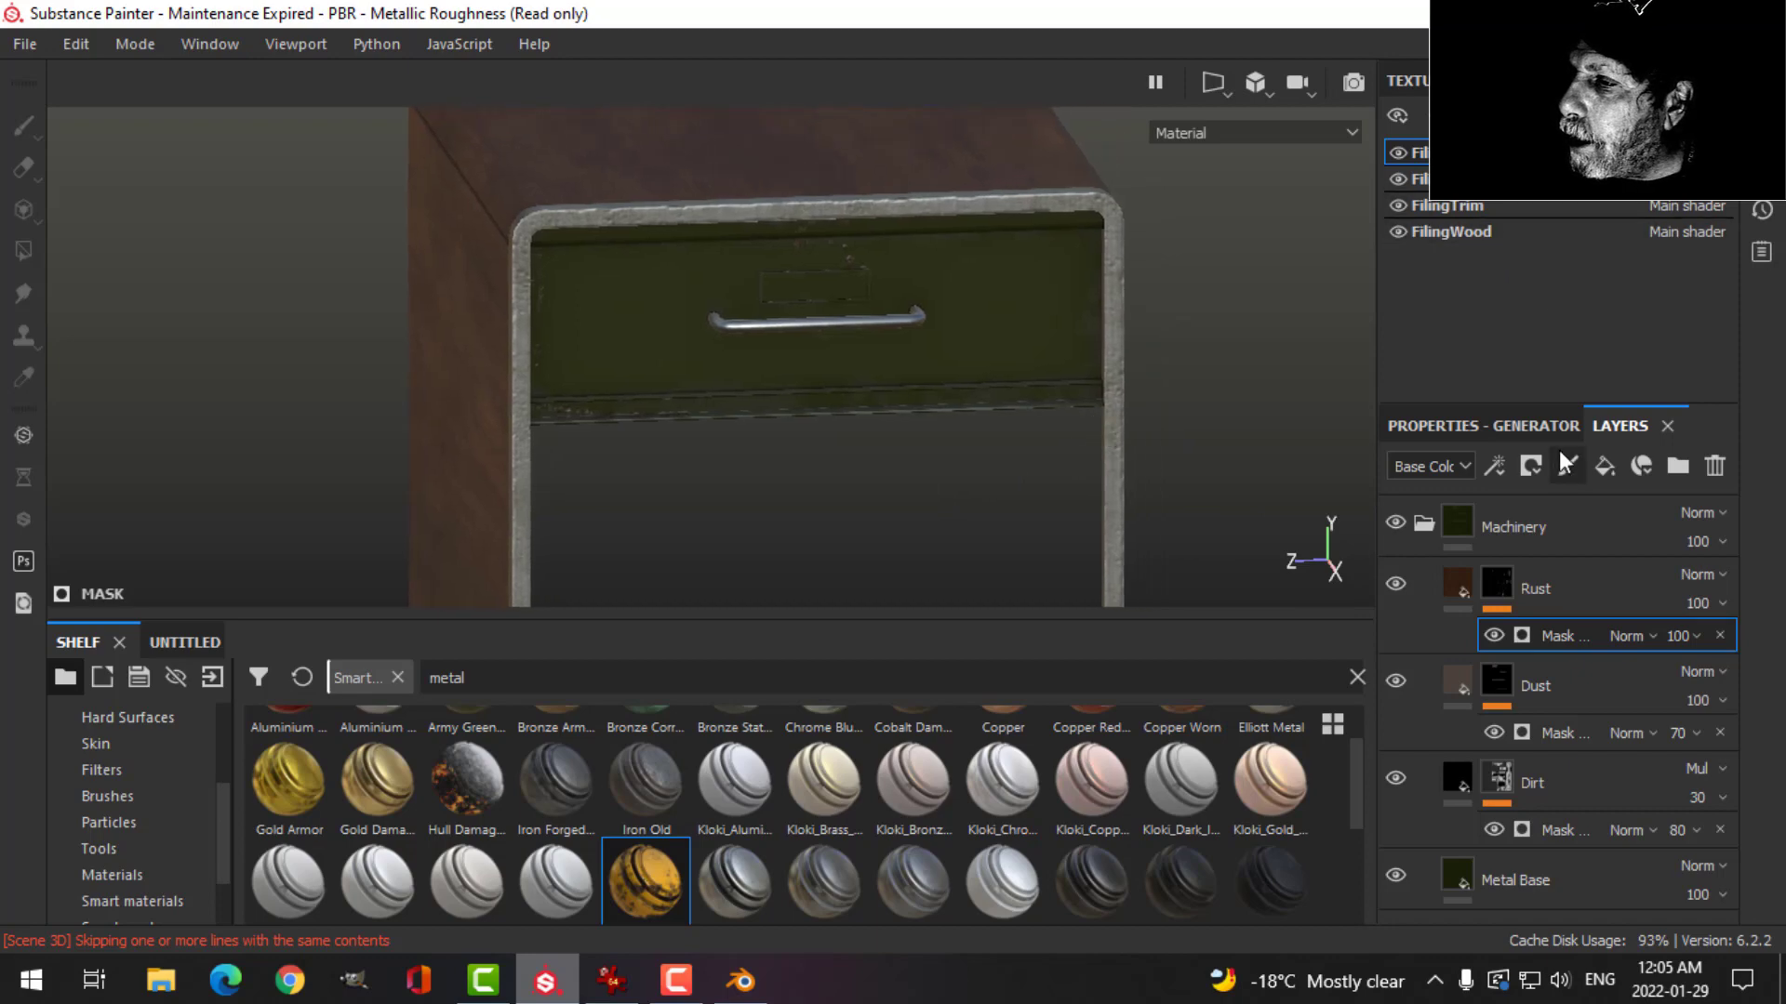
Collapse the Machinery folder, find the paper_1 smart material and add it above Machinery in the drawer's layer stack.
left_click(1424, 524)
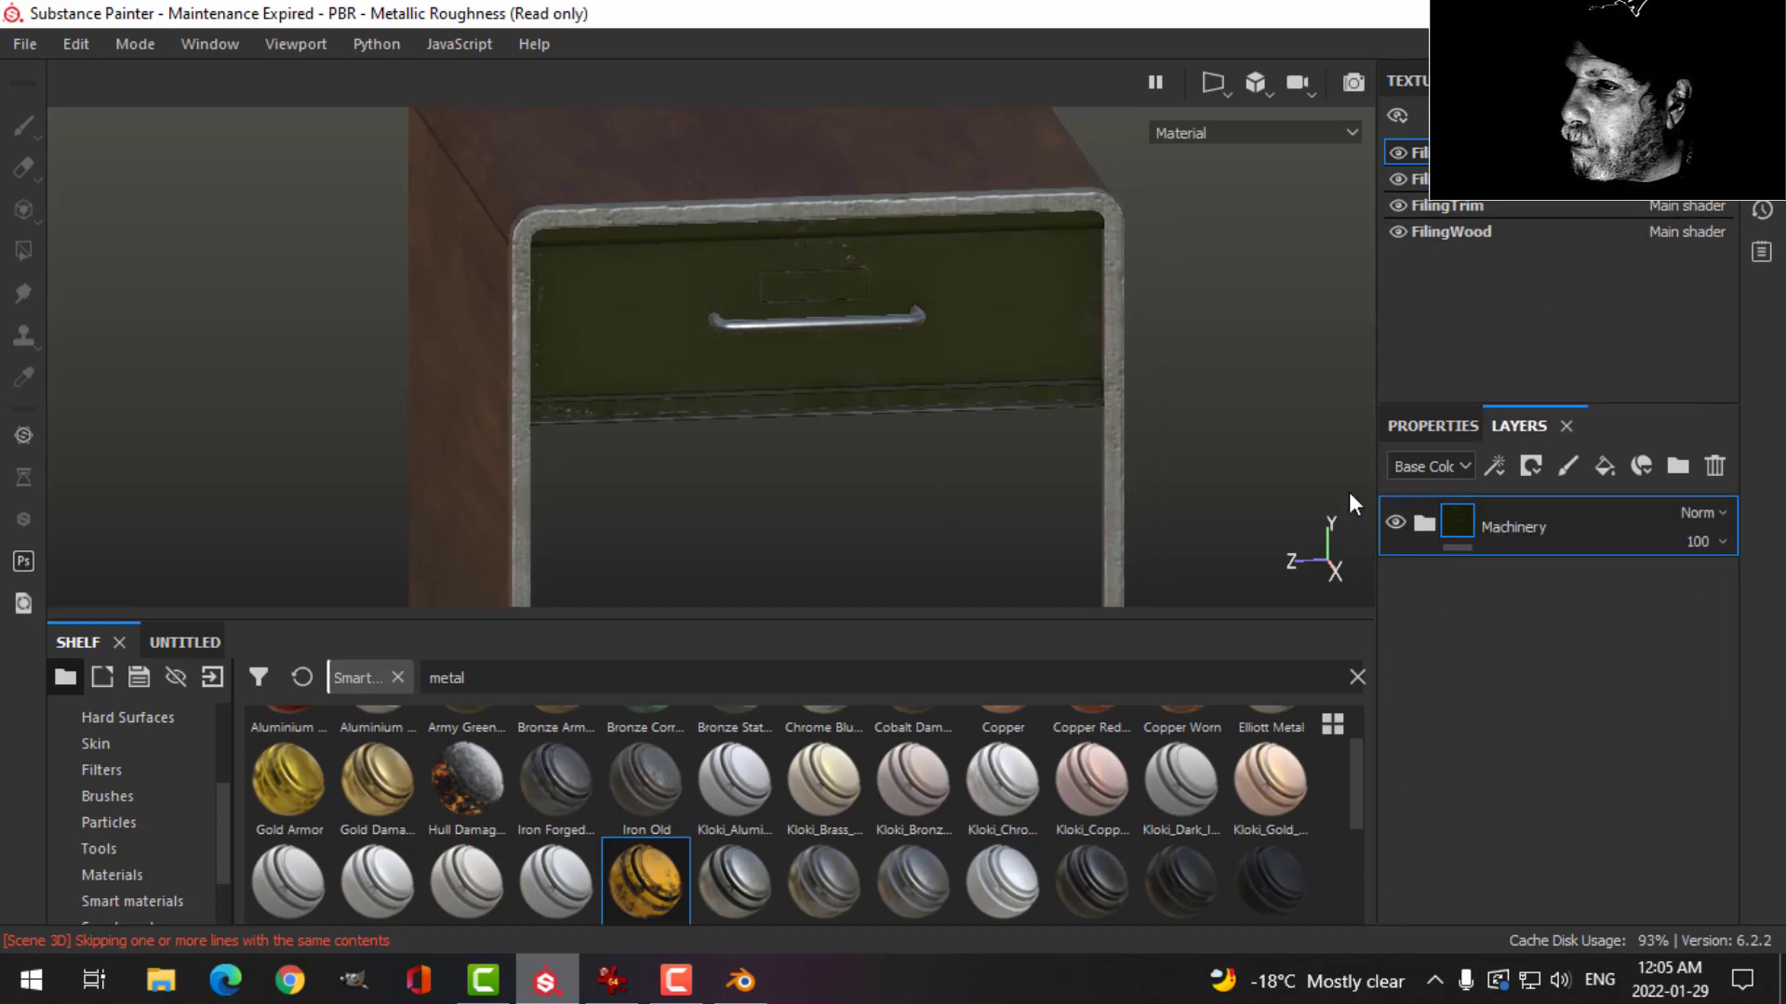
left_click_drag(1070, 381, 747, 305, "alt")
right_click_drag(820, 270, 860, 314, "alt")
middle_click_drag(860, 314, 816, 319, "alt")
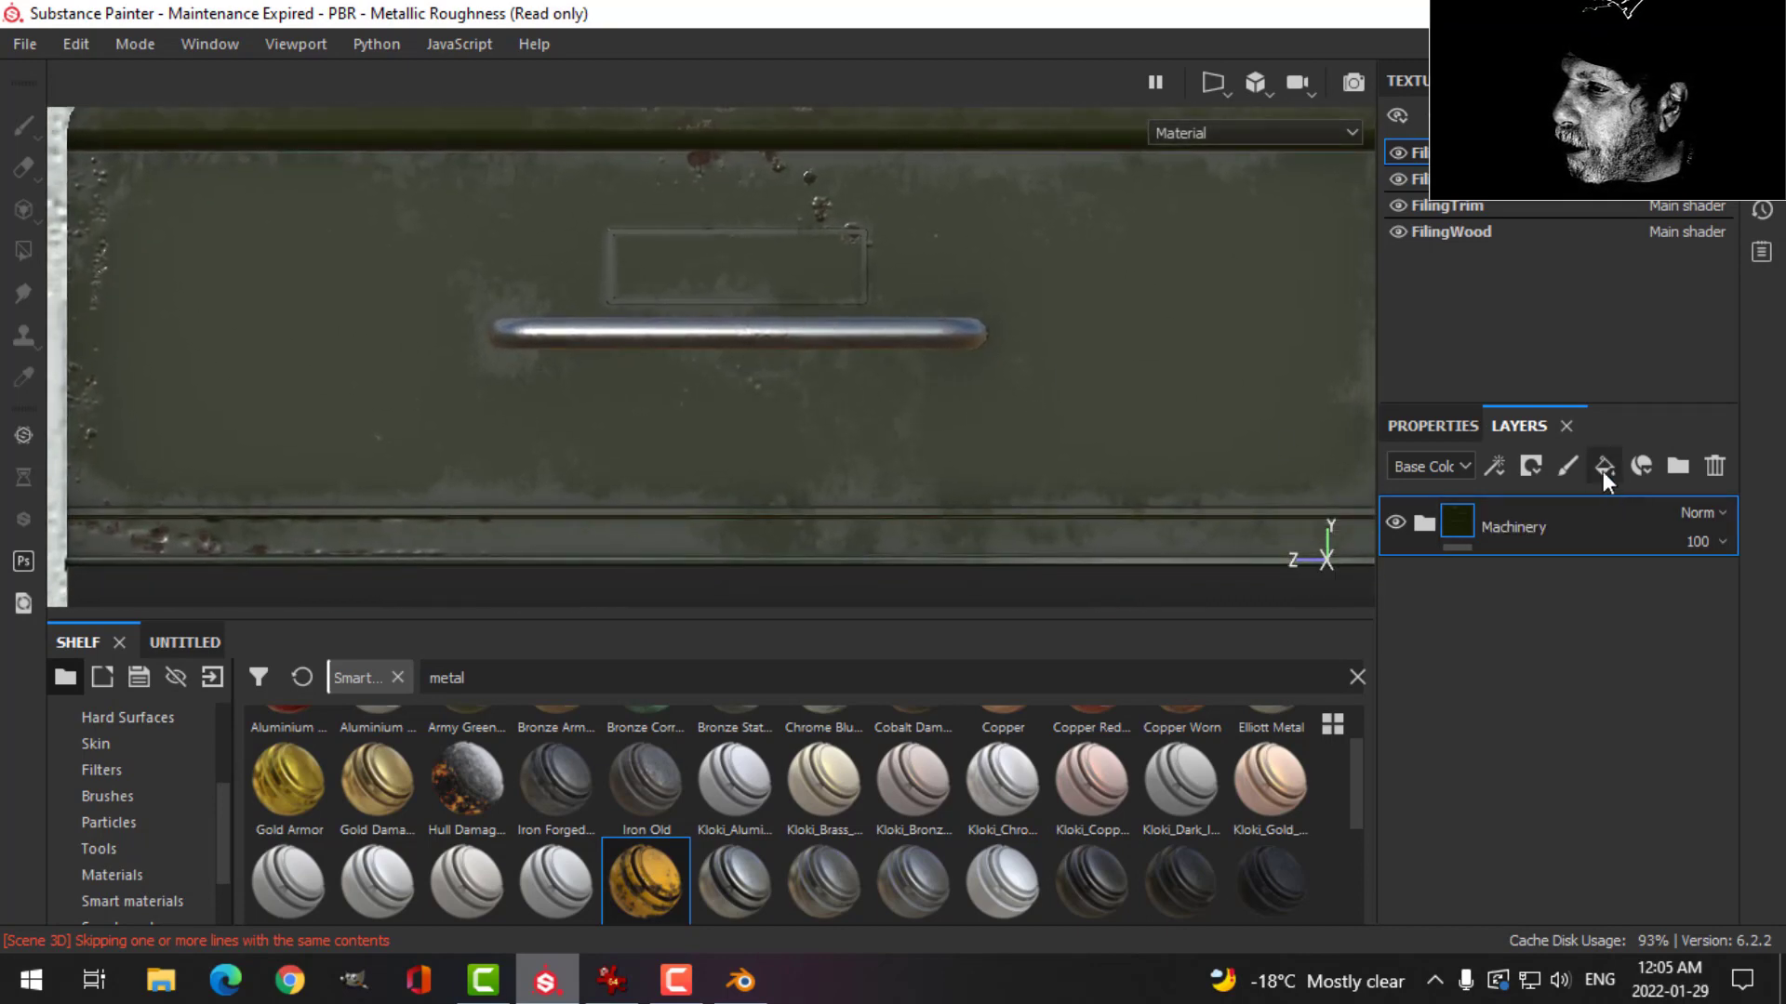
left_click(130, 904)
left_click(530, 686)
type("paper")
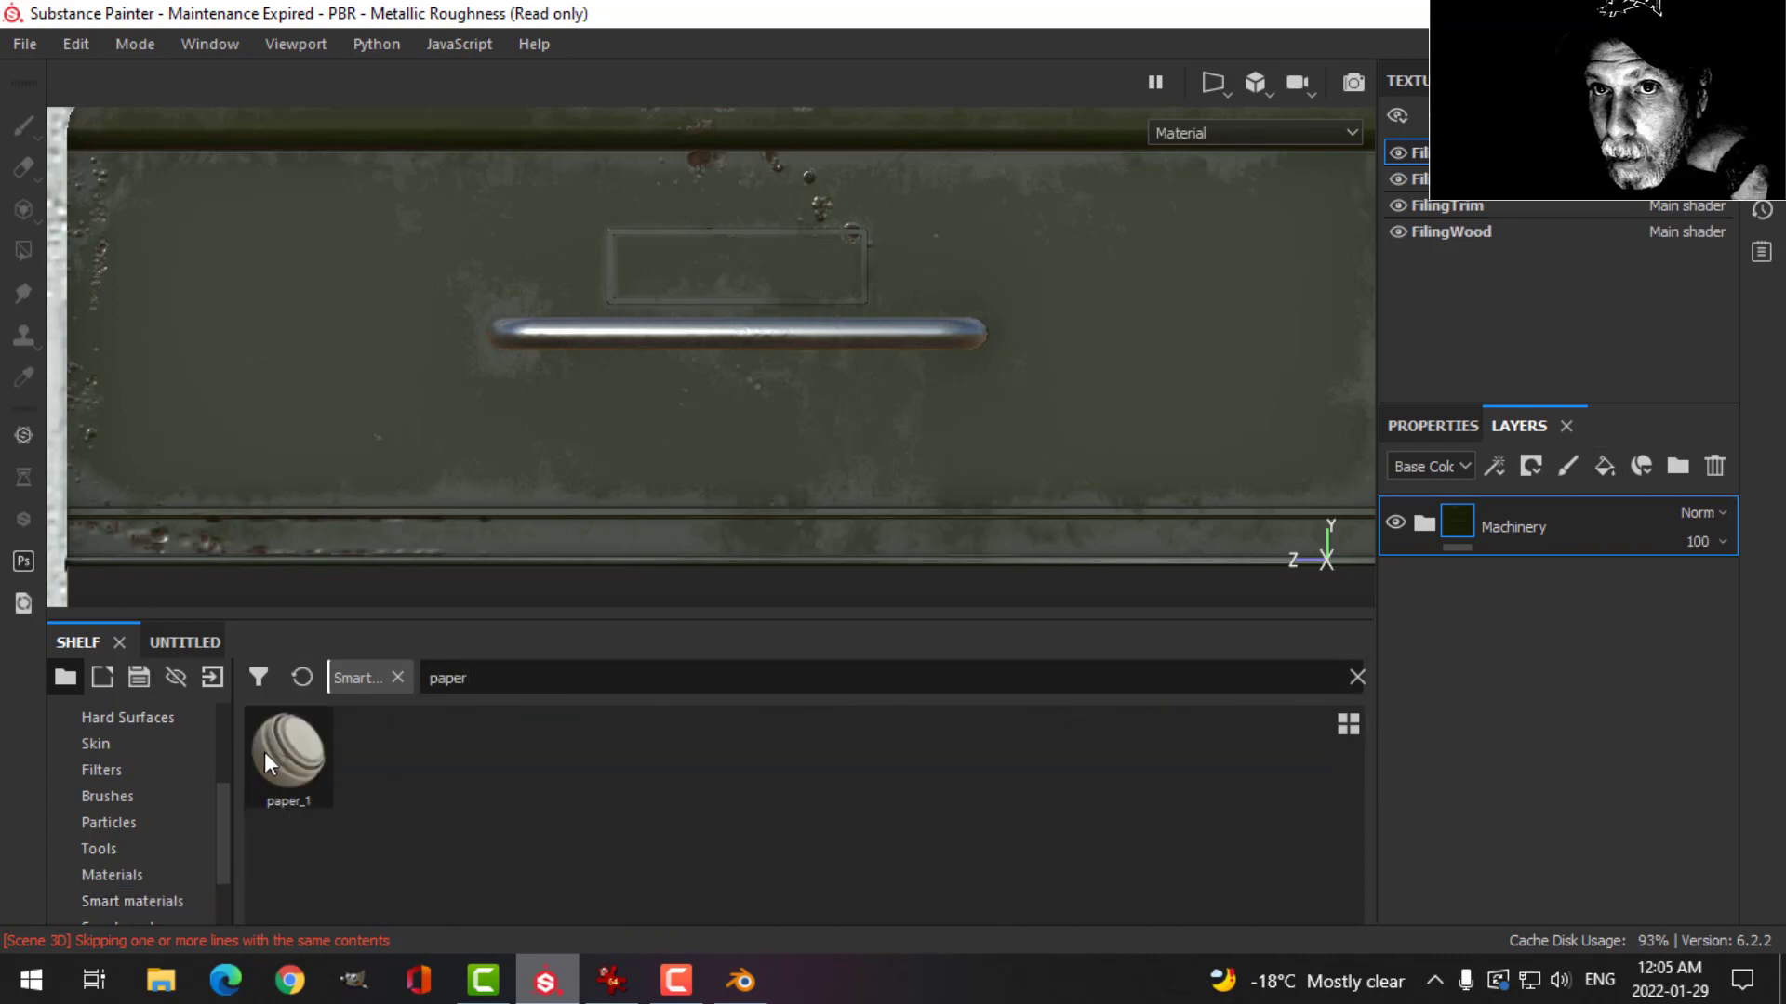
mouse_move(264, 751)
left_click_drag(260, 751, 1456, 500)
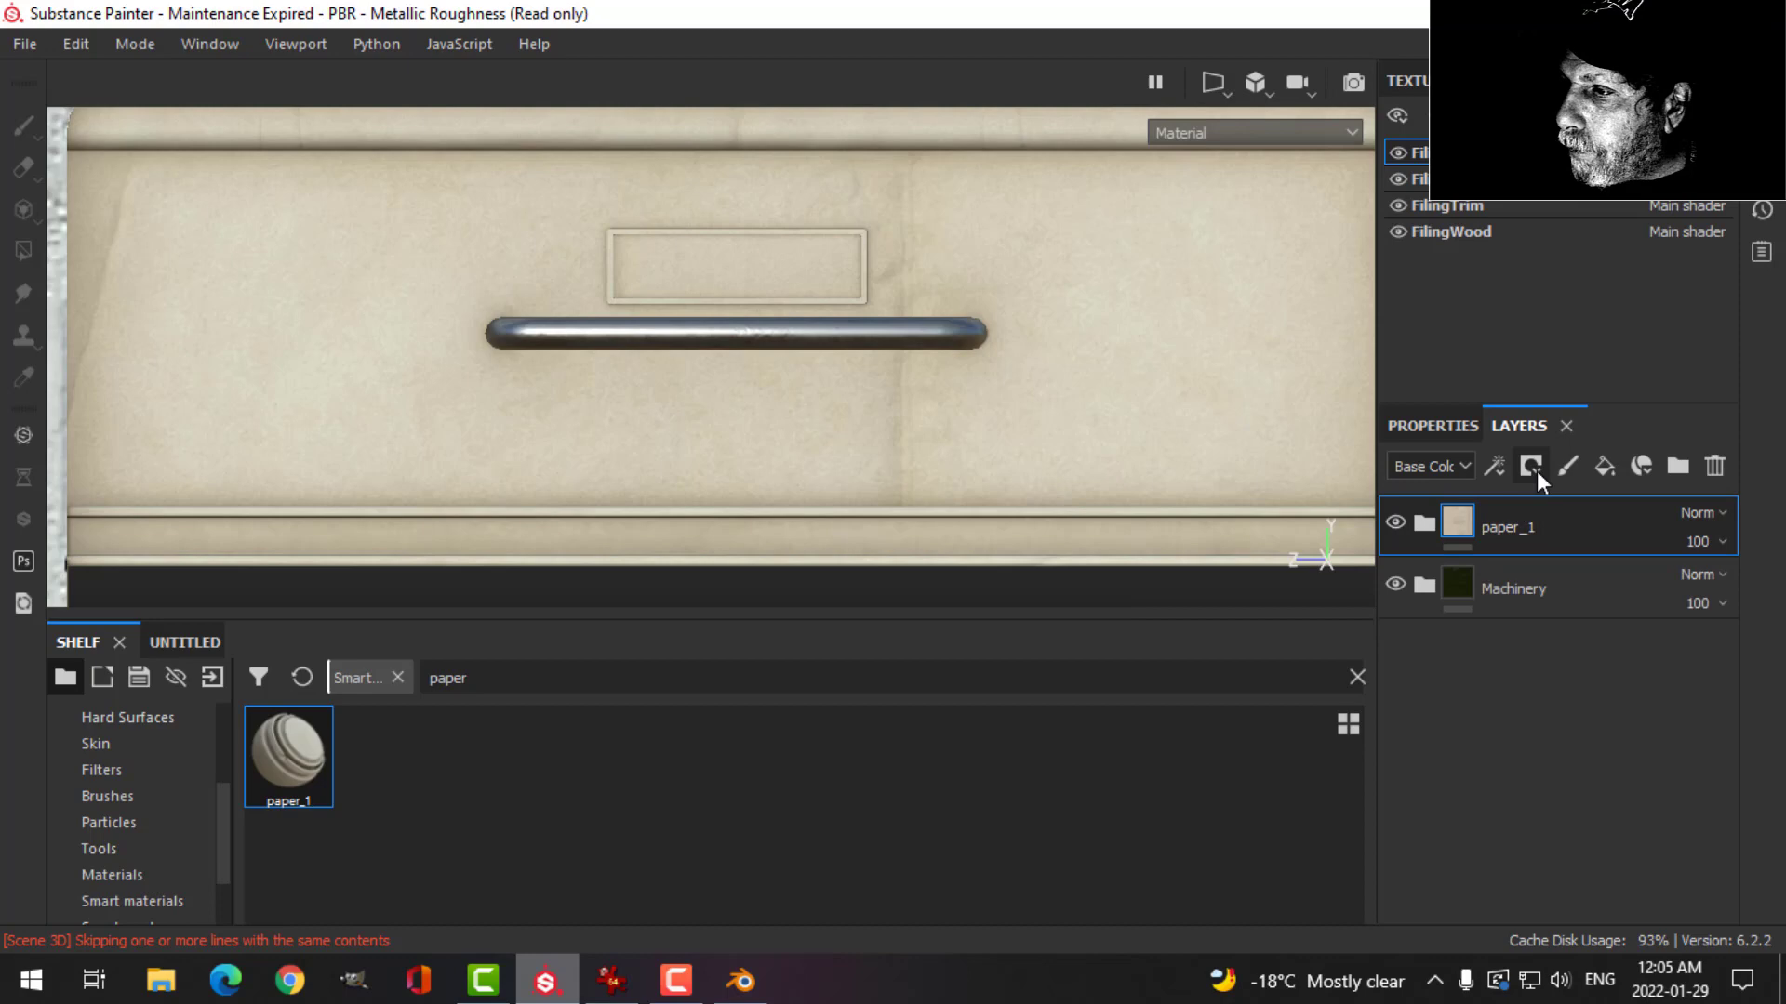
Add a black mask to paper_1 and polygon-fill only the label plate face above the drawer handle.
left_click(1532, 466)
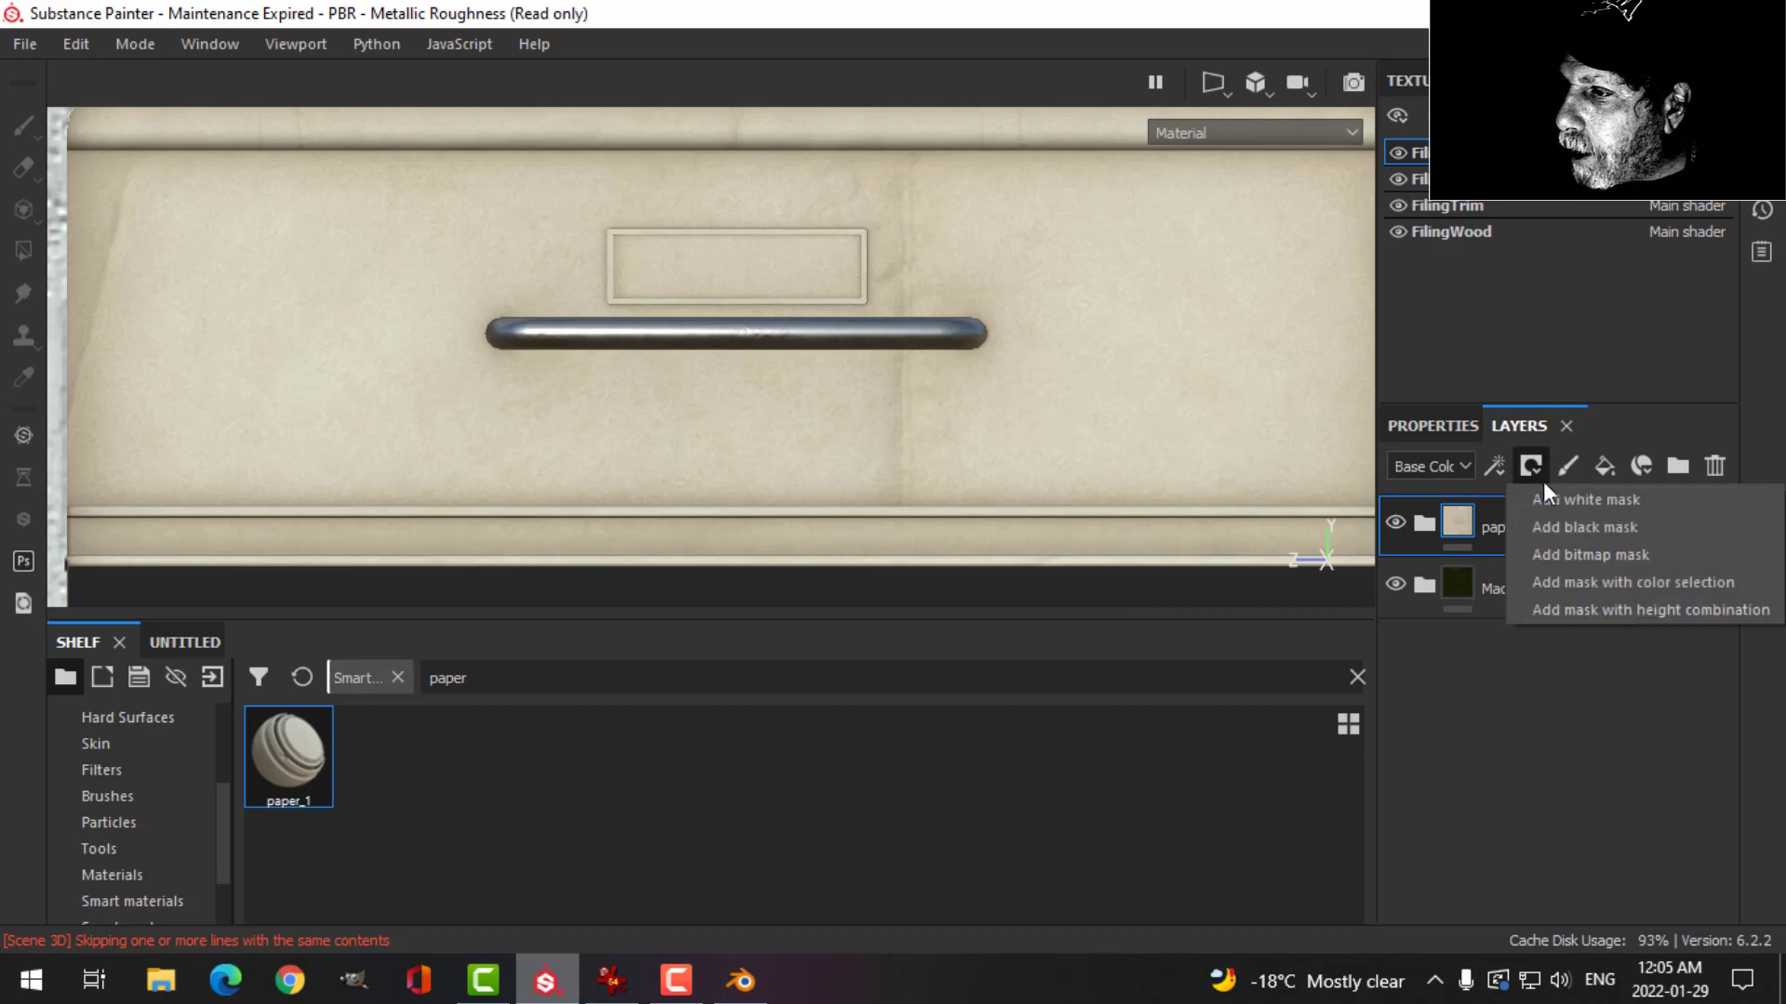
left_click(1558, 523)
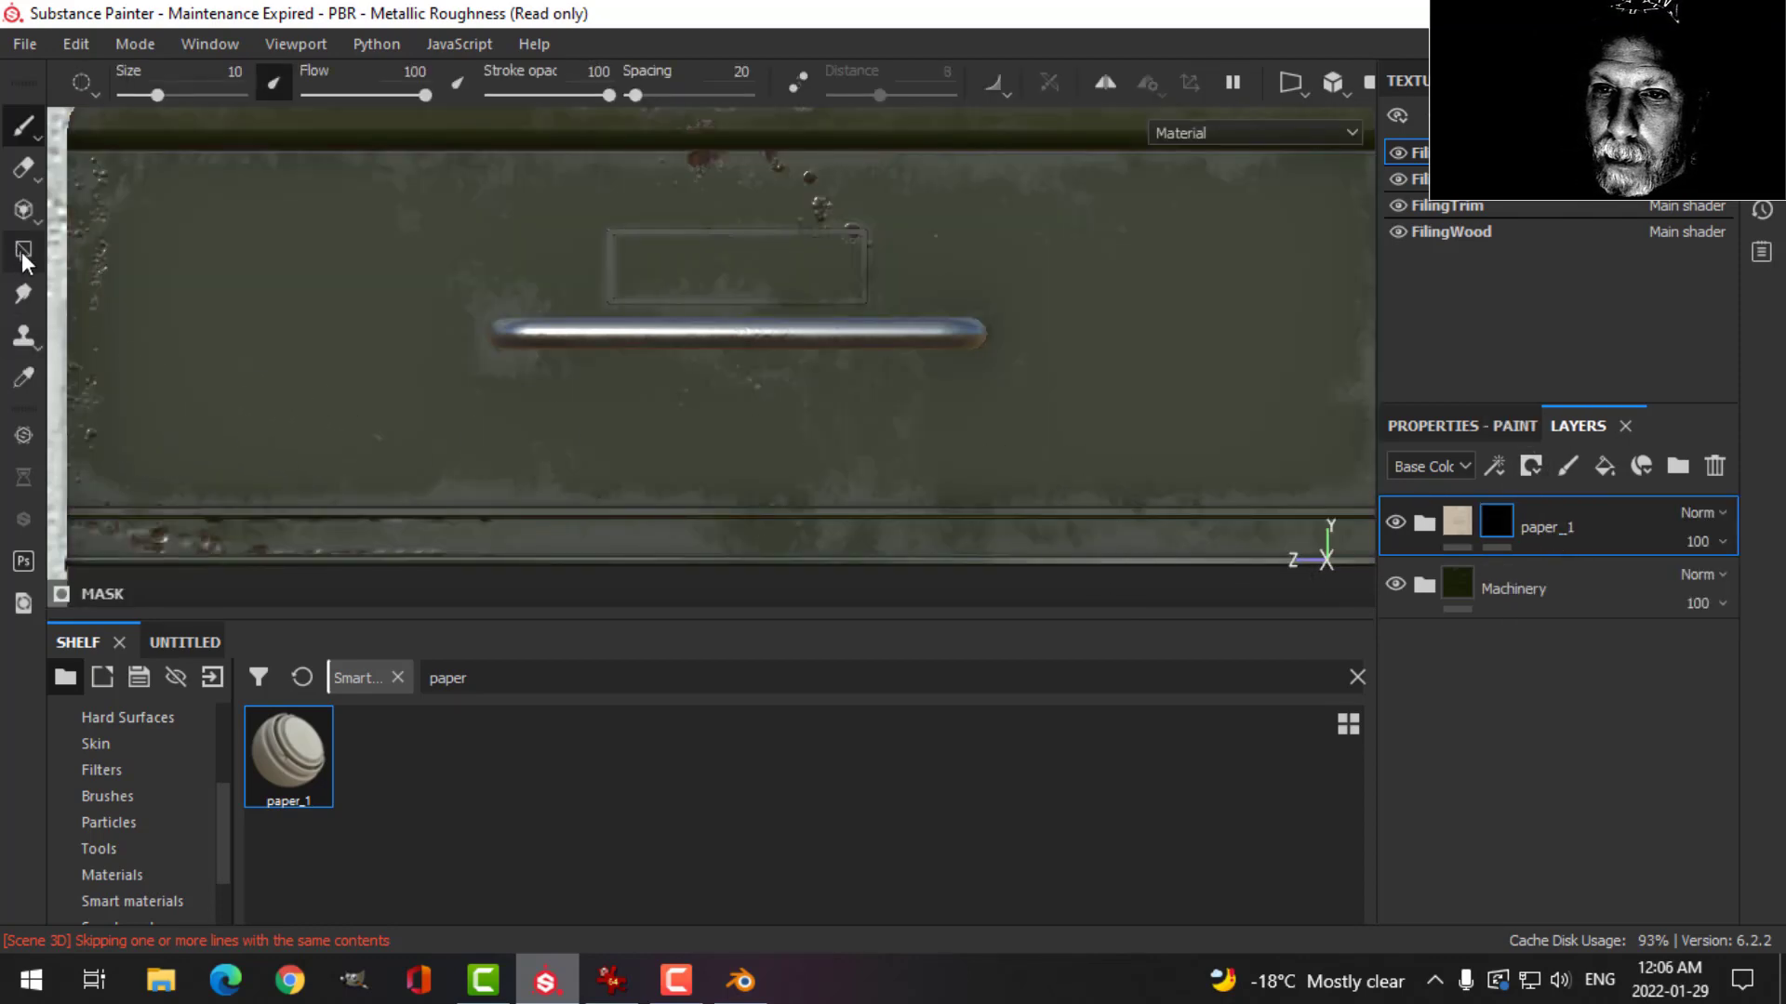
left_click(23, 251)
left_click(684, 278)
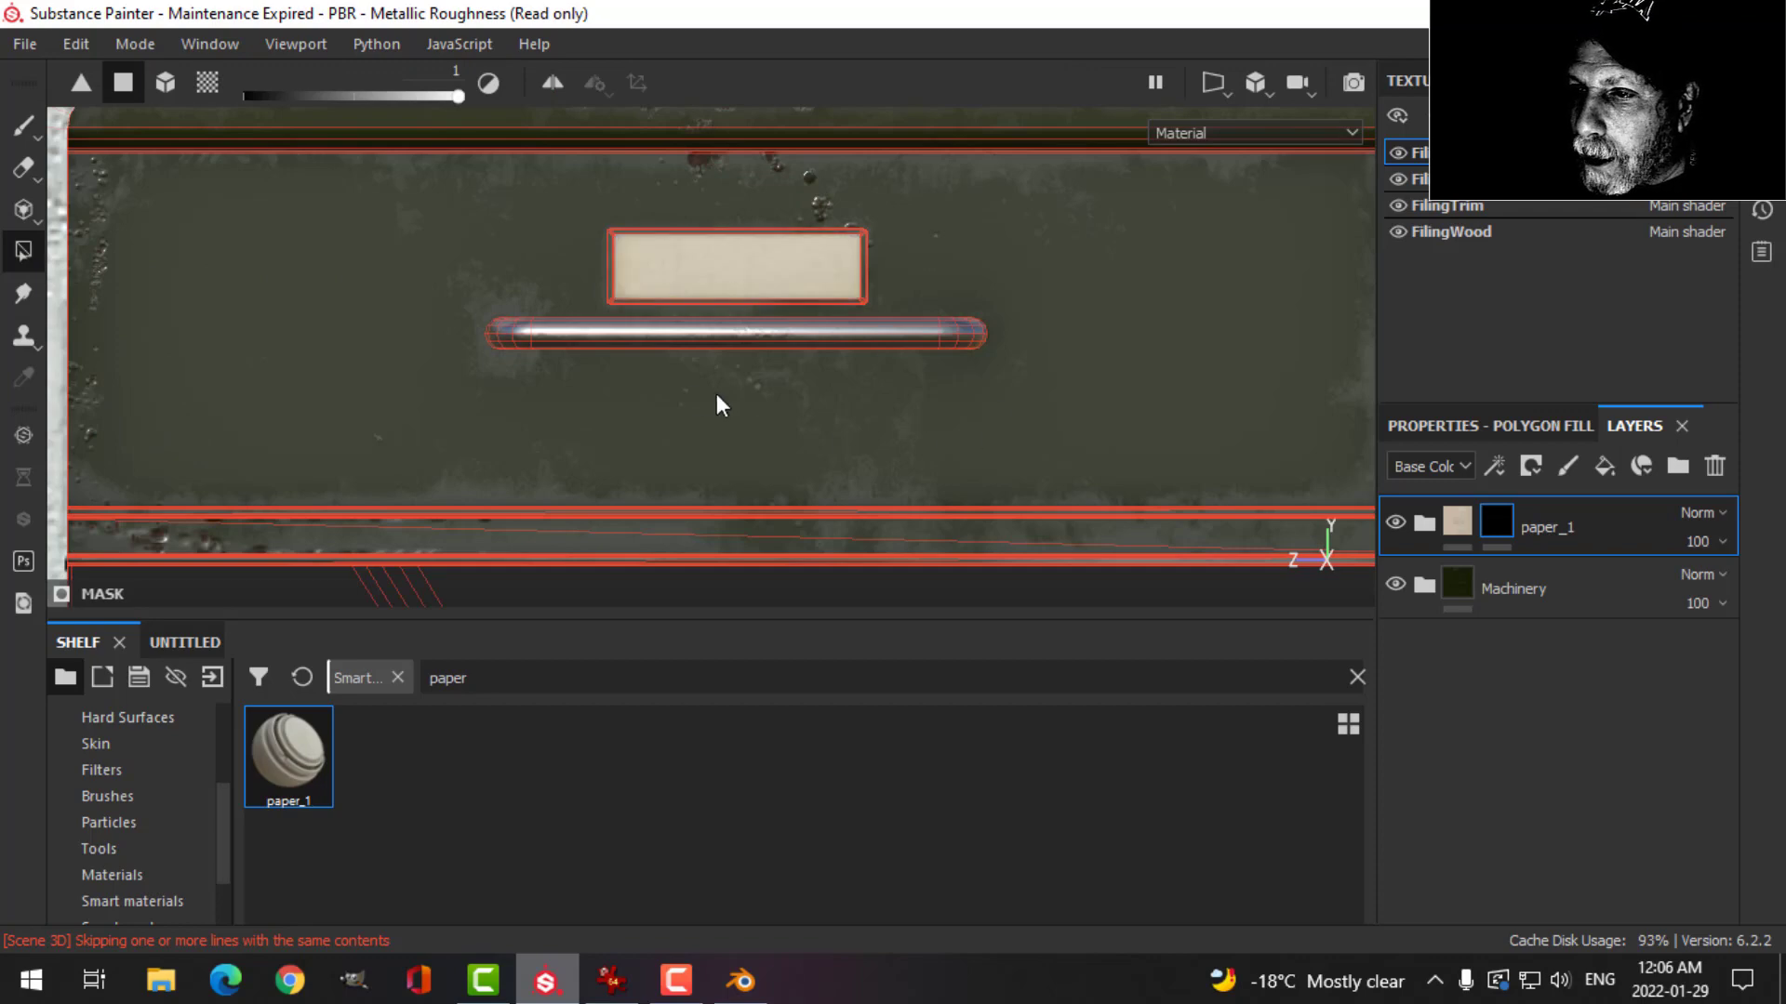
left_click_drag(717, 398, 782, 410, "alt")
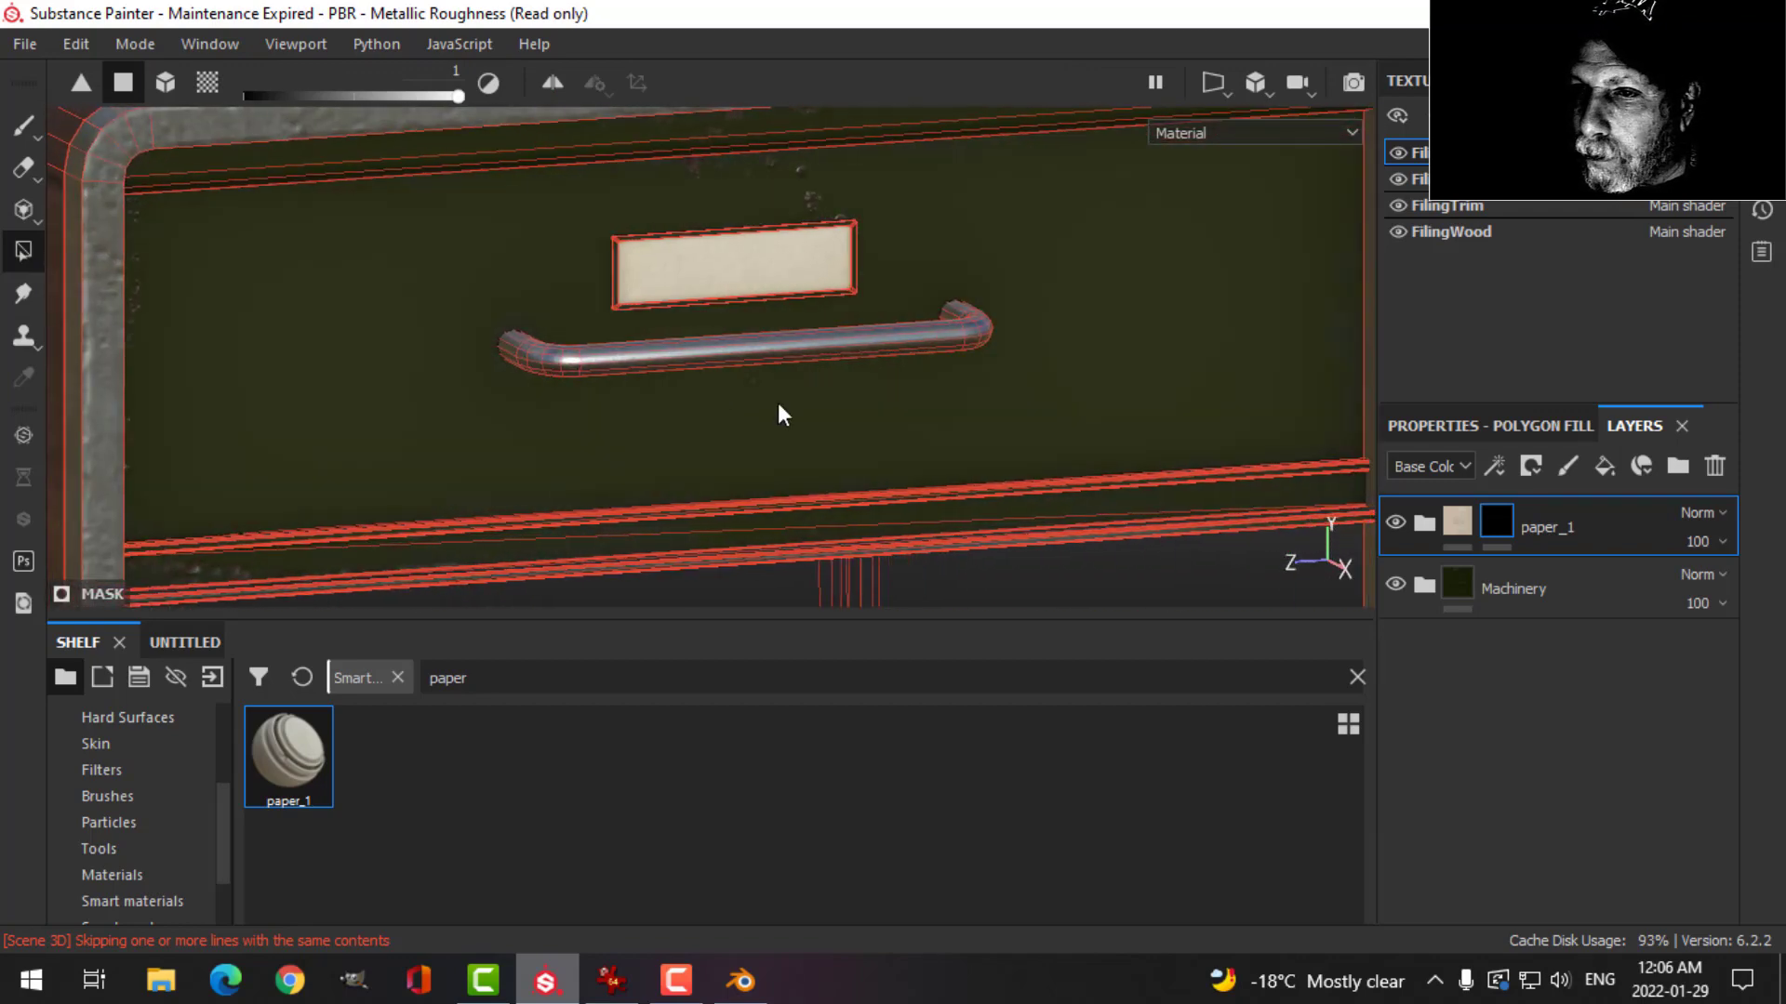
left_click(19, 120)
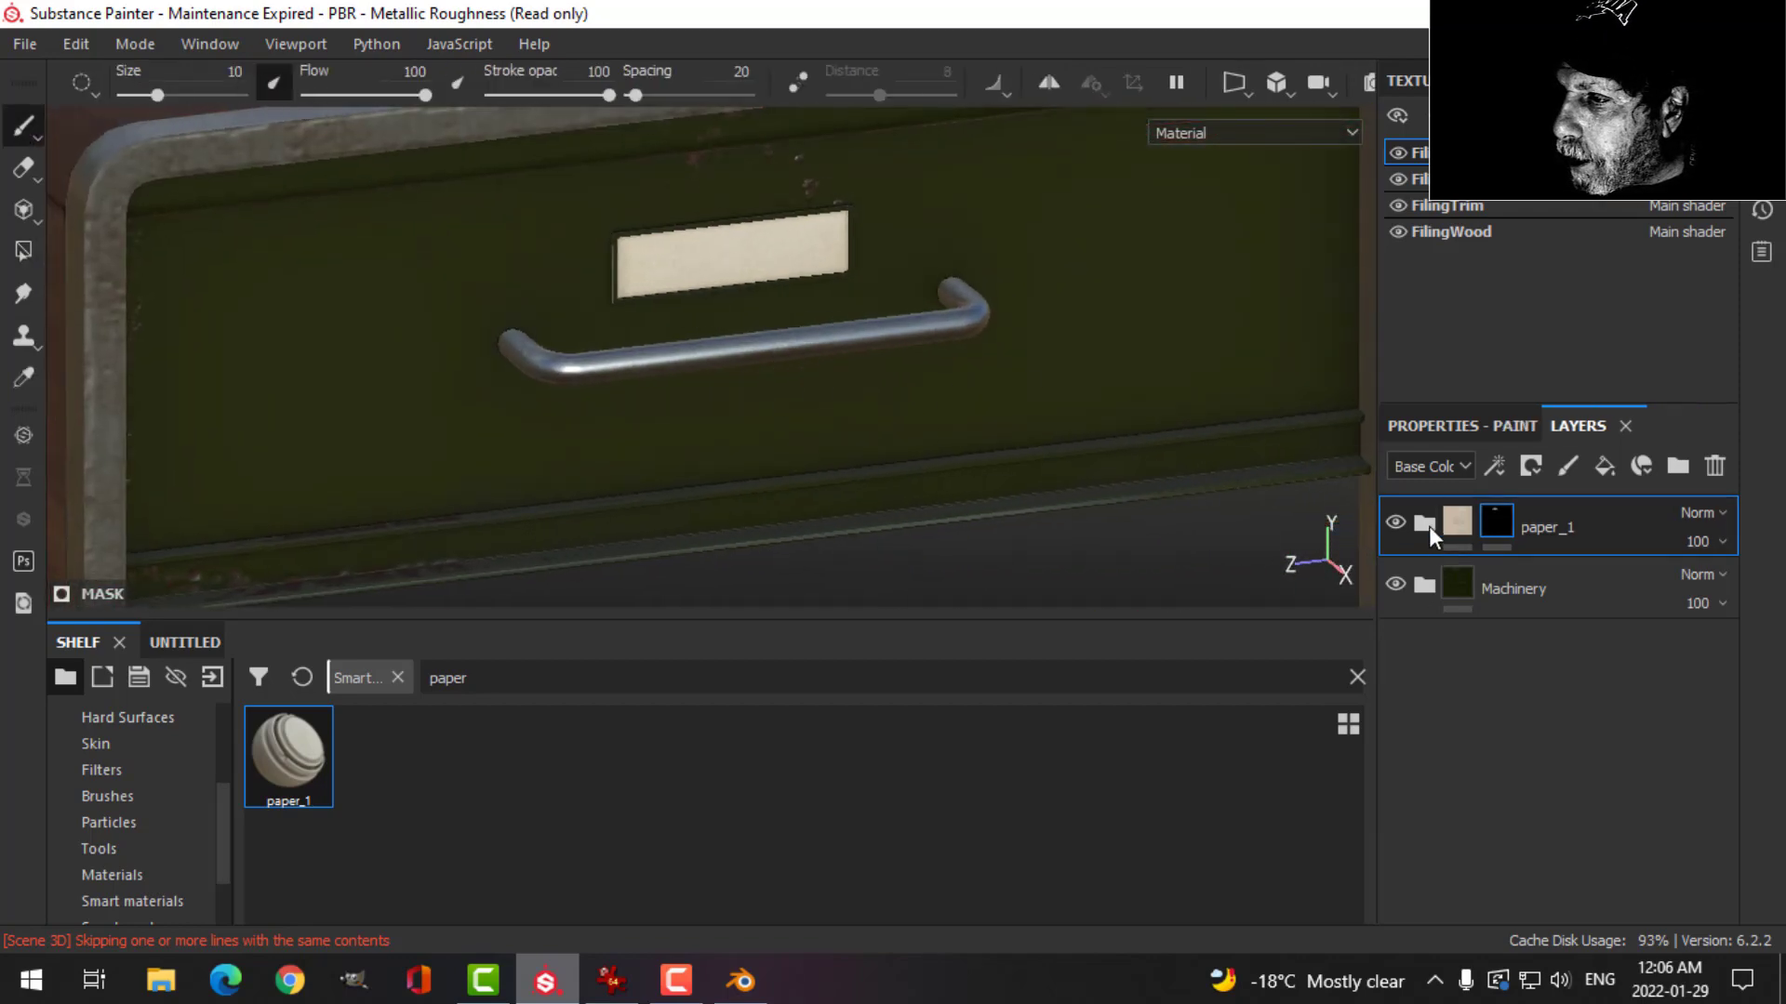
Delete the Folds layer from the paper_1 material and check the paper label up close.
left_click(1425, 524)
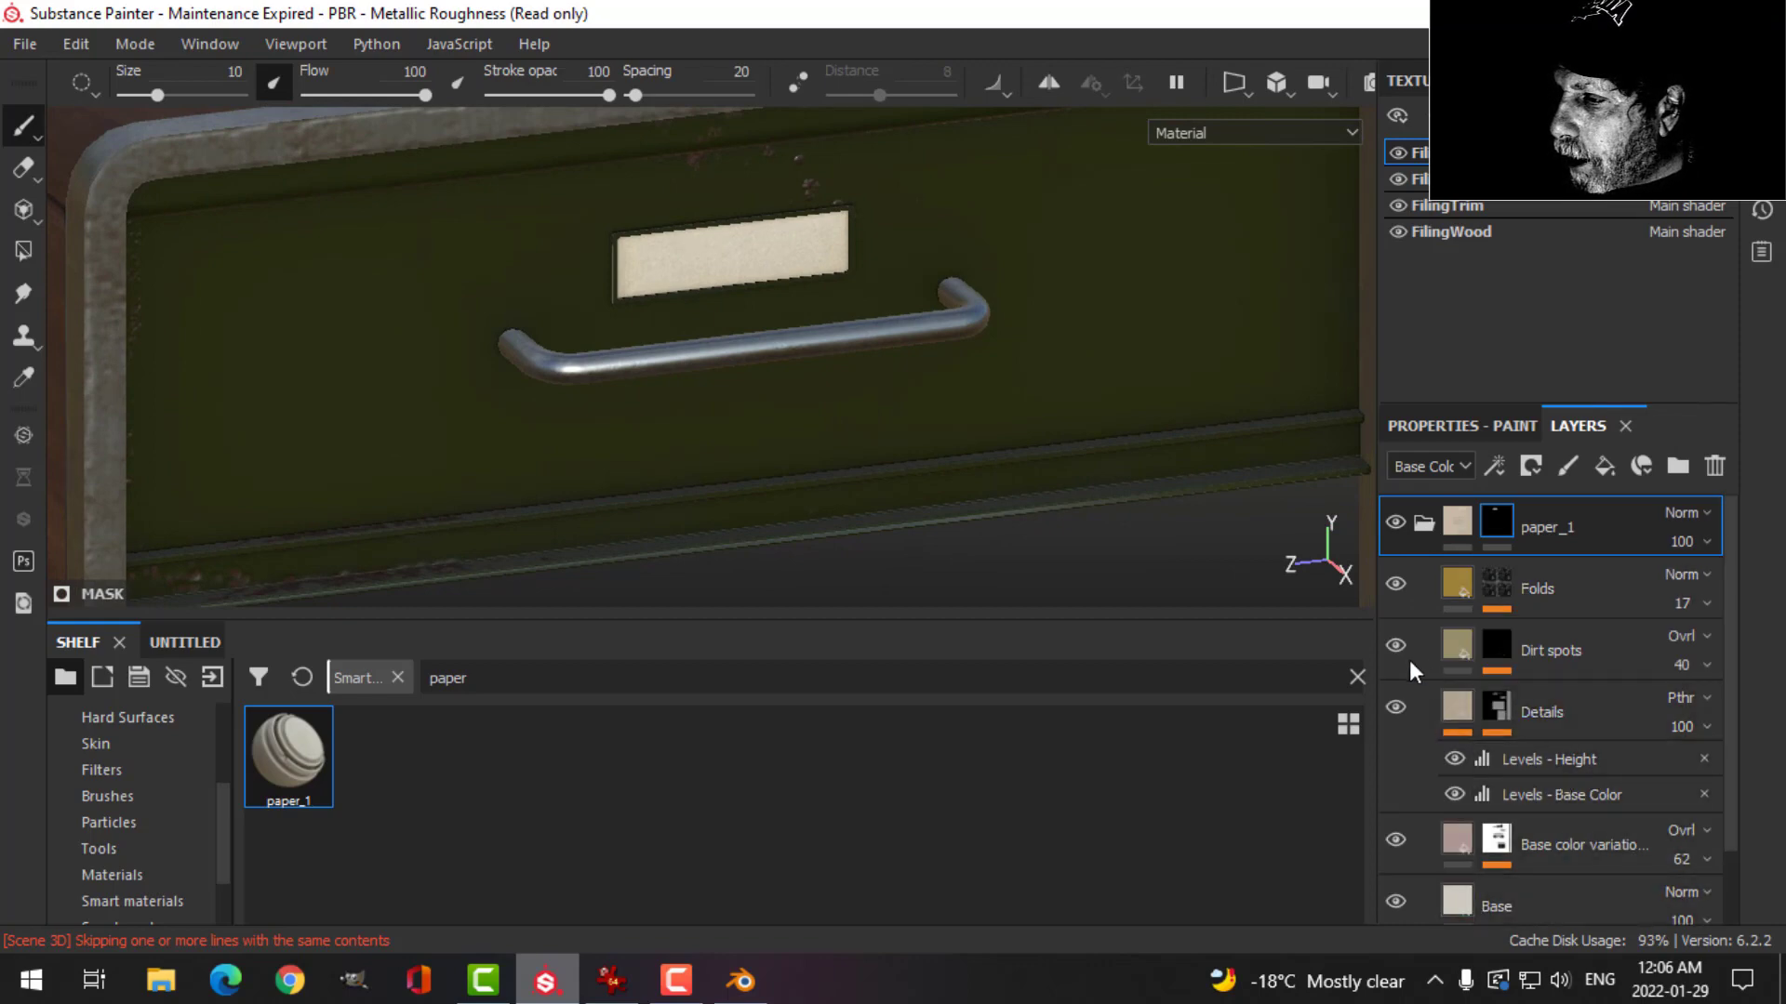
left_click(1501, 597)
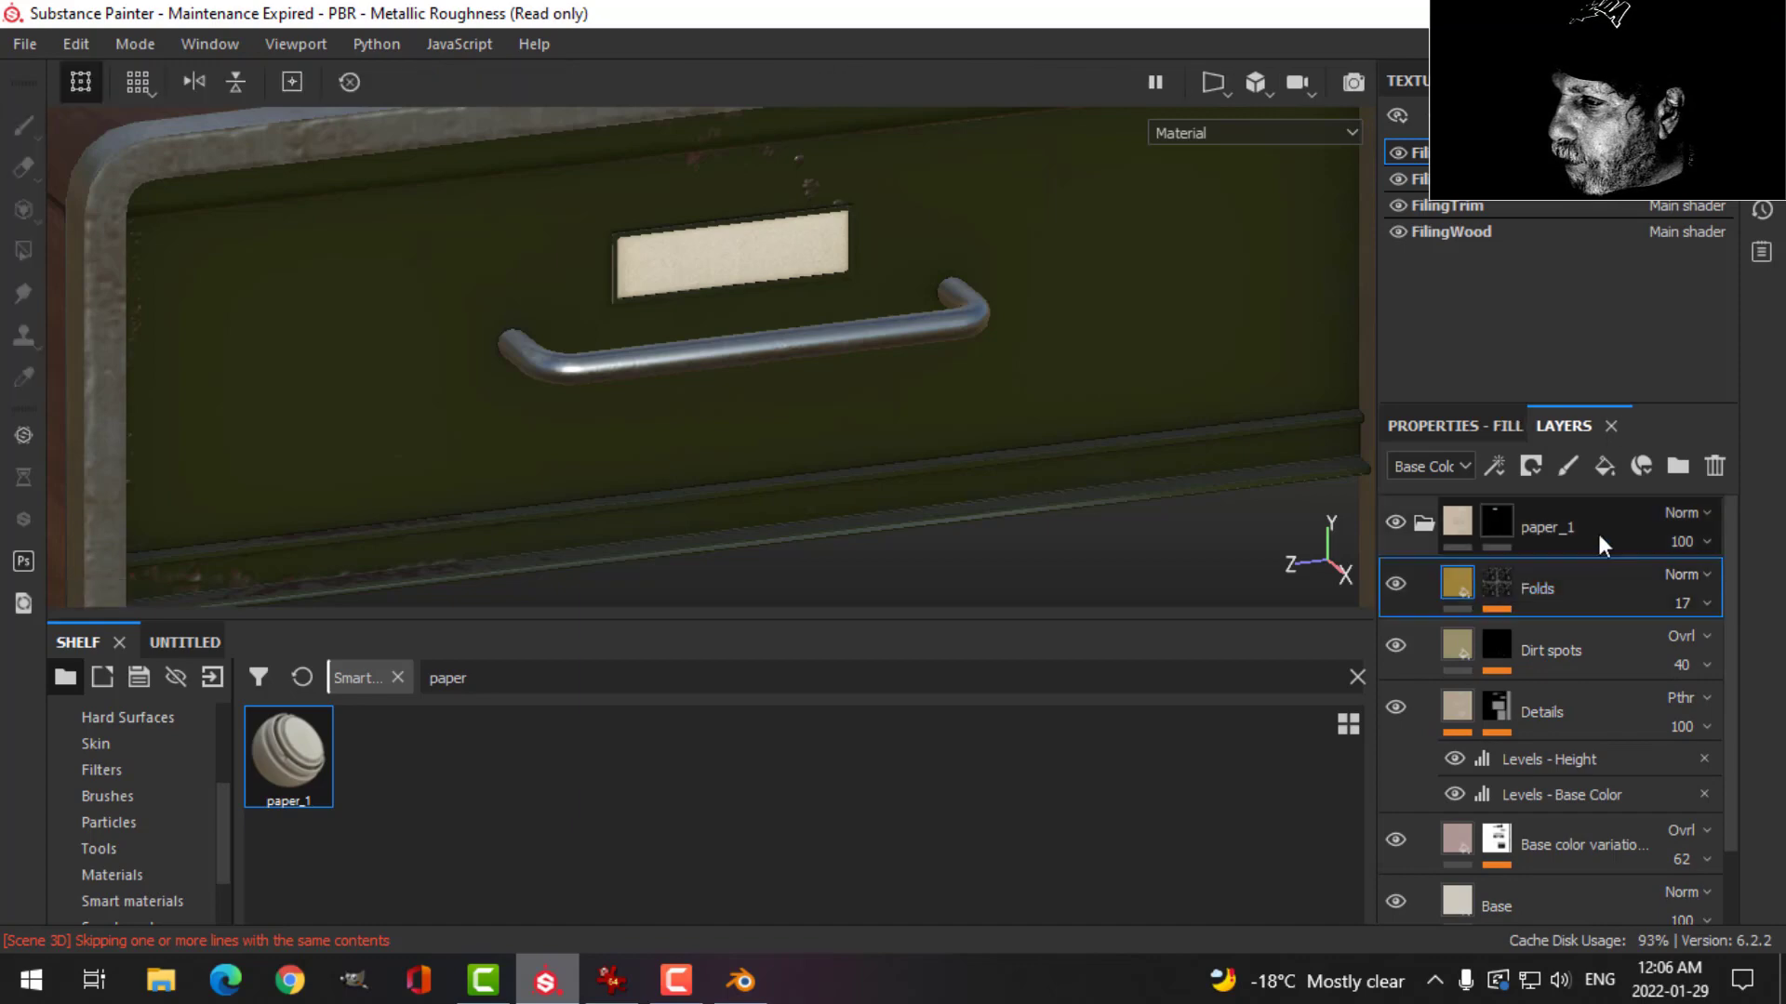
left_click(1714, 466)
left_click_drag(1014, 304, 893, 359, "alt")
left_click_drag(744, 343, 984, 435, "alt")
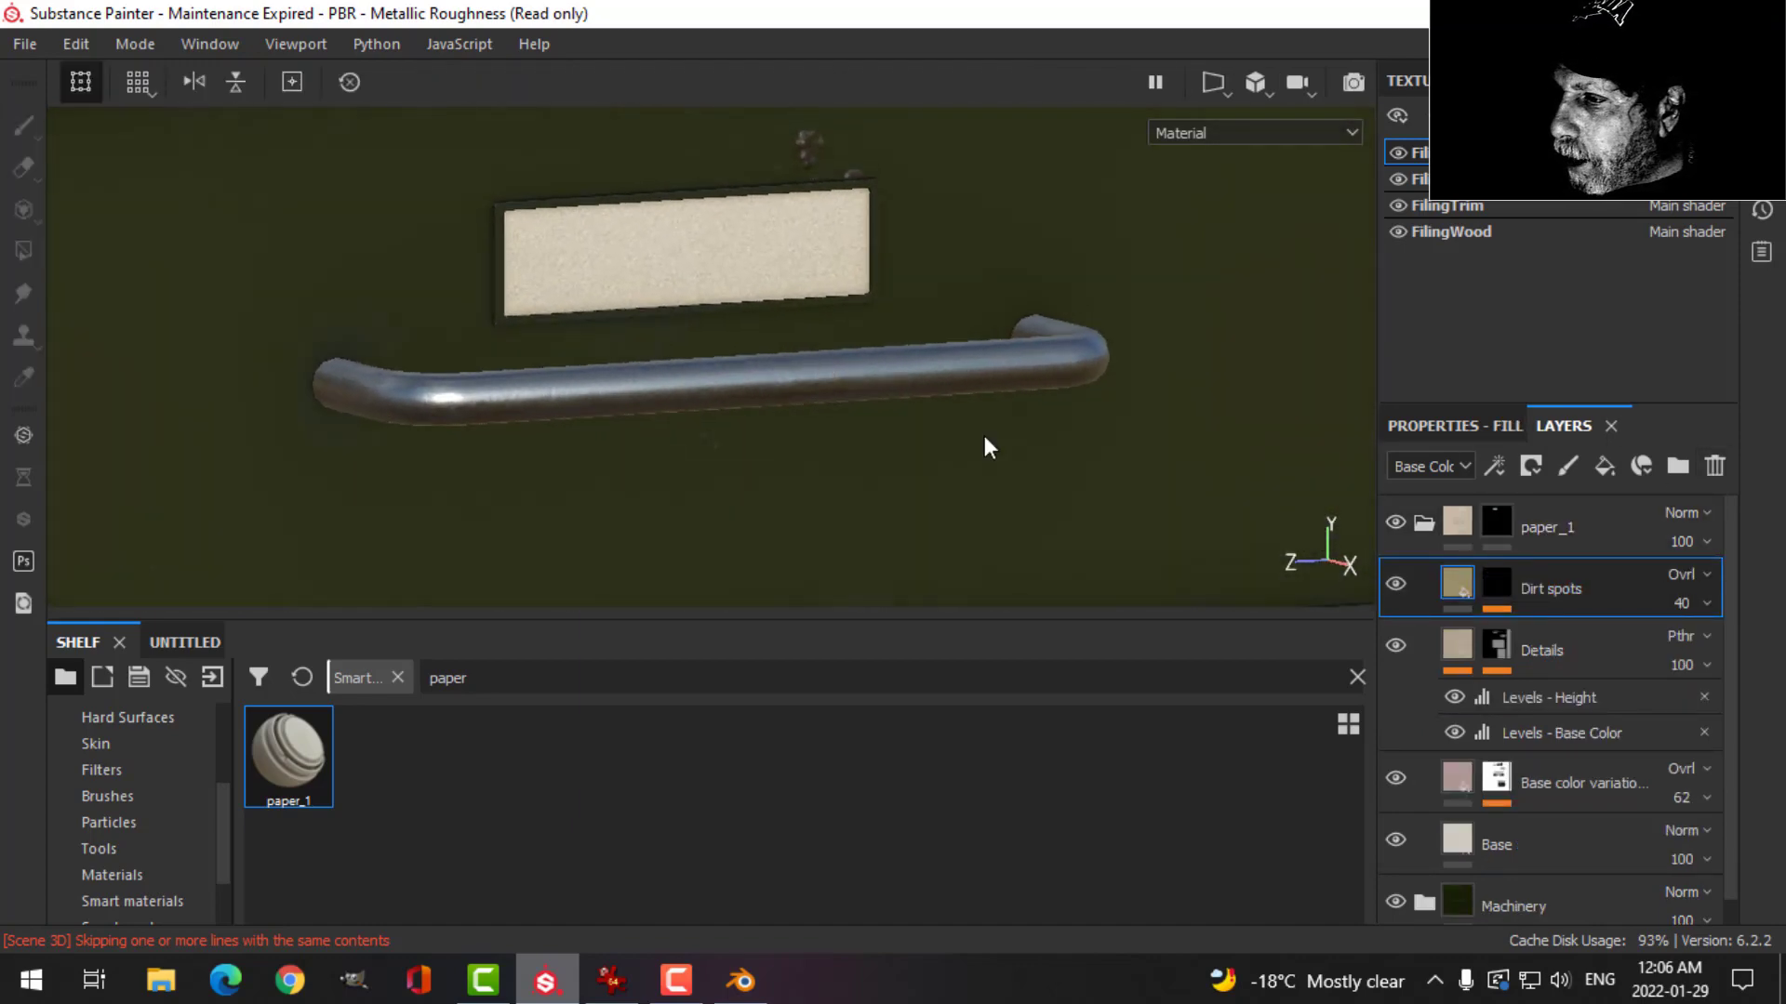
Compare the paper label with the Details layer of paper_1 hidden and shown, leaving the layer visible.
left_click(1395, 642)
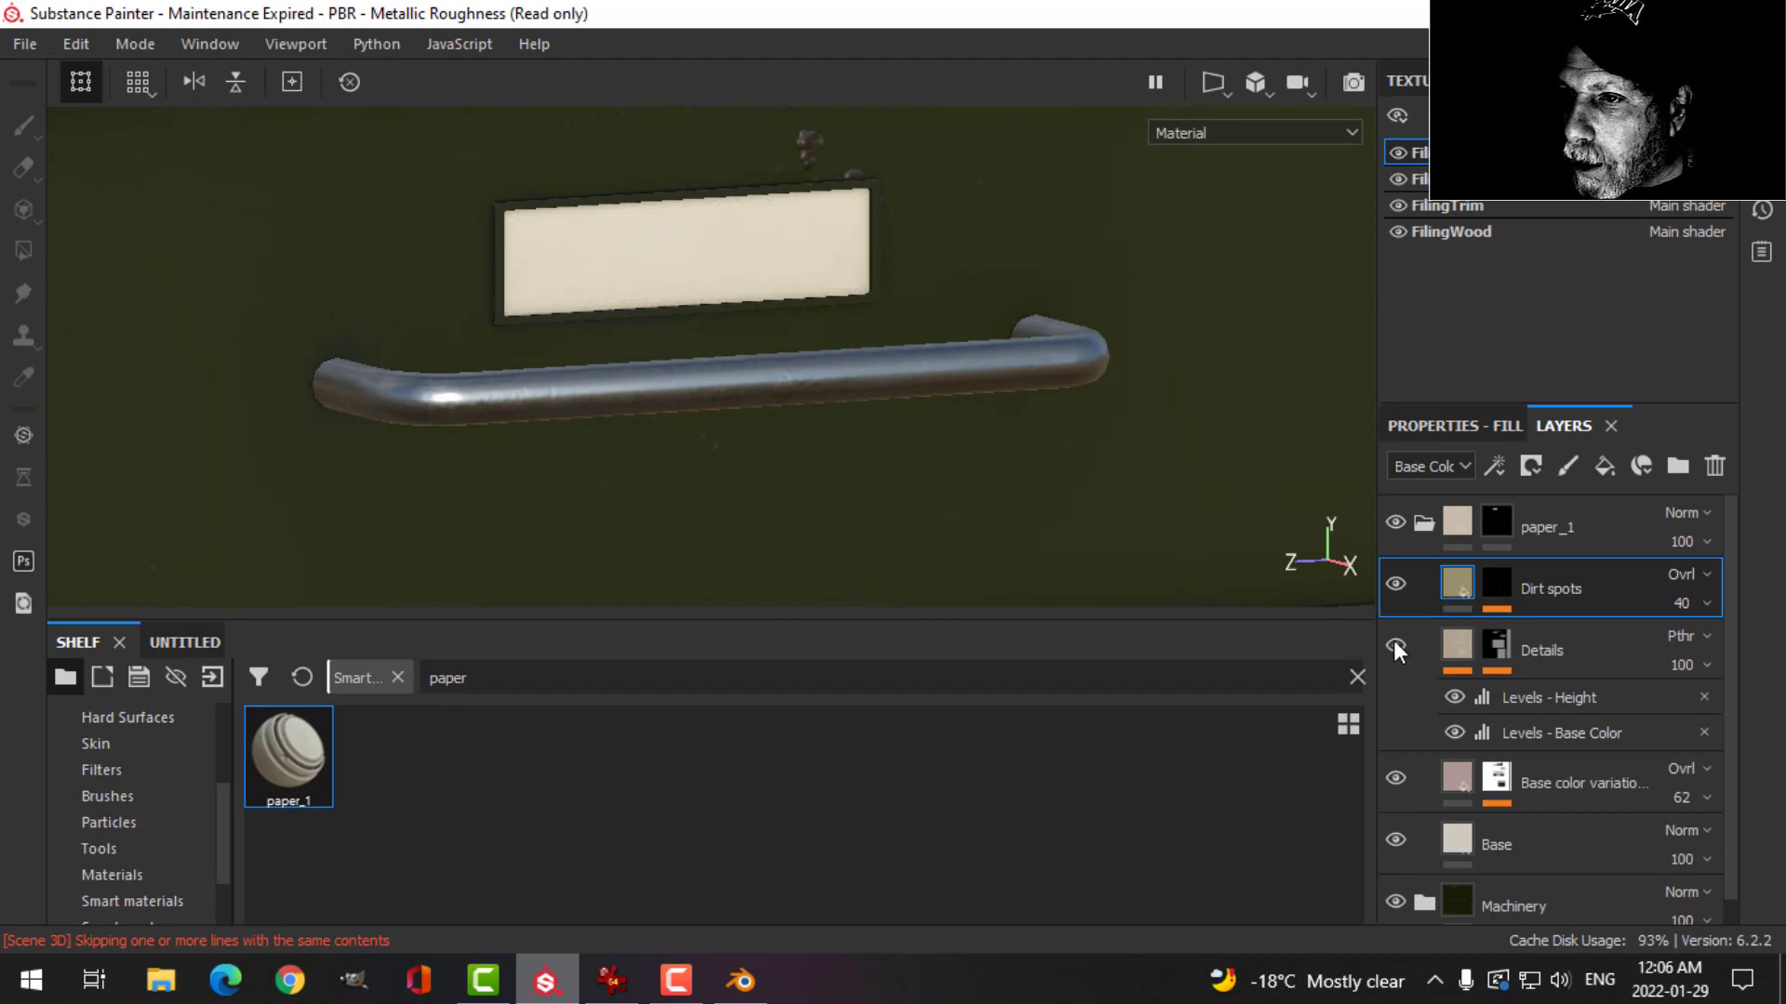
left_click(1394, 640)
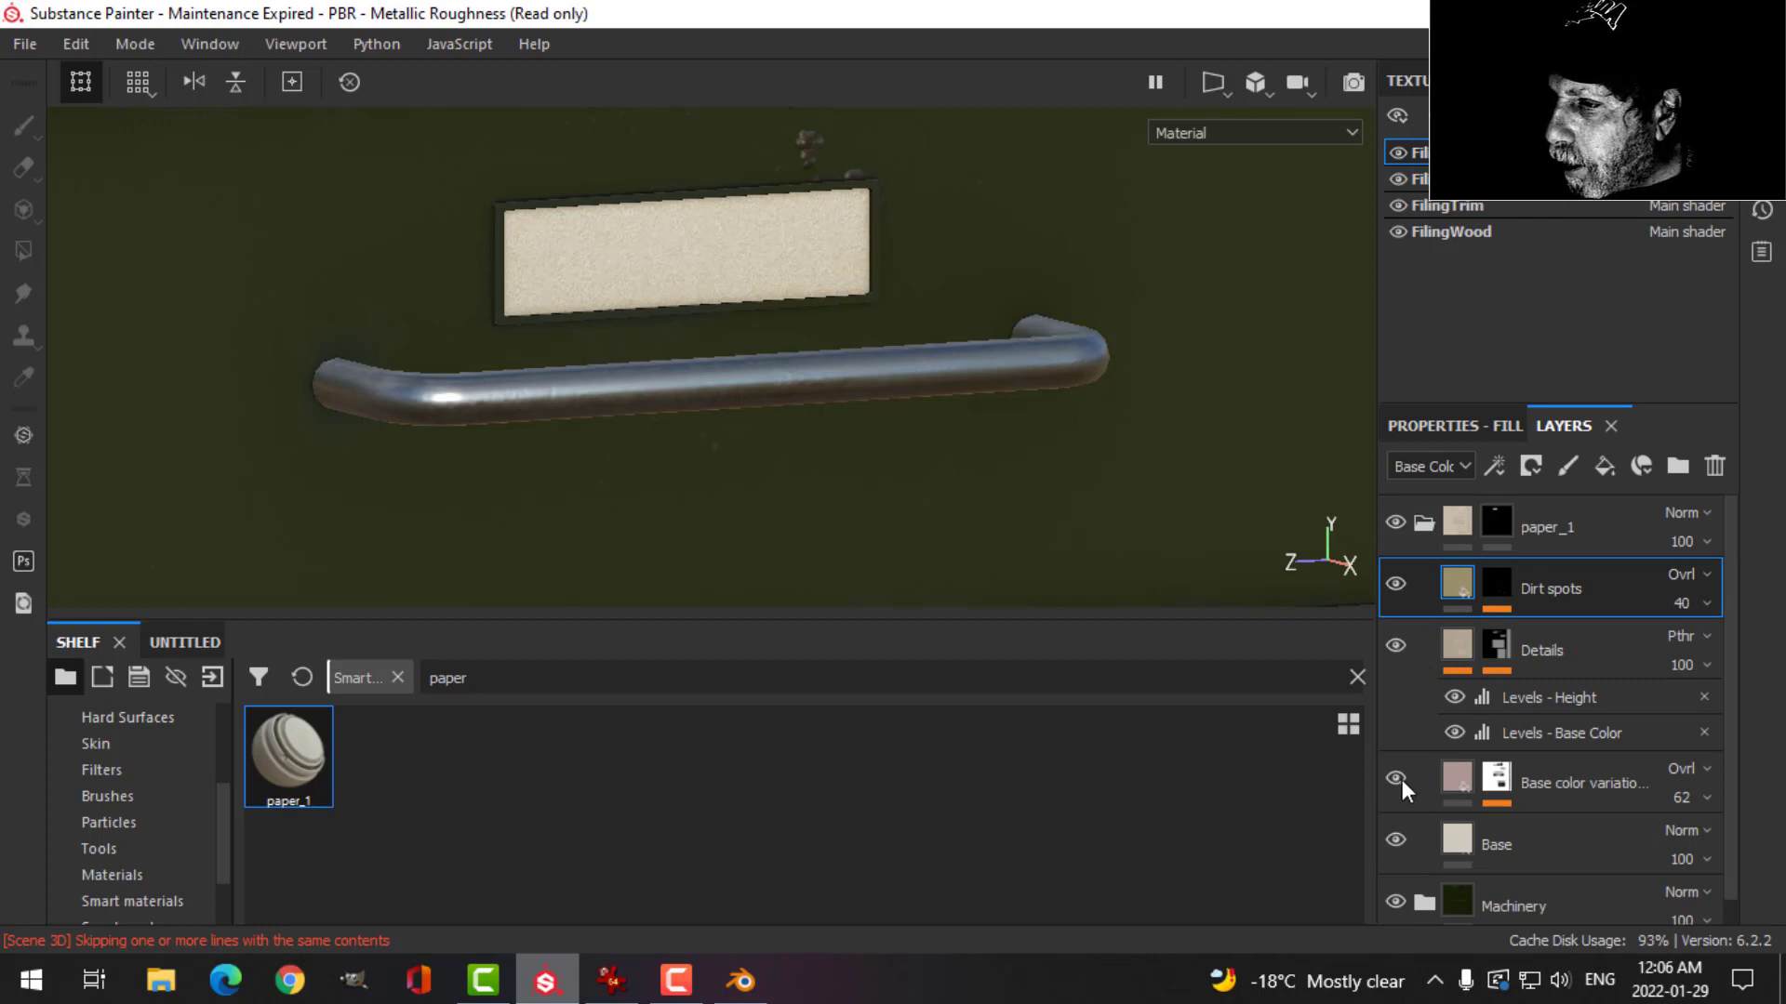
left_click(1396, 644)
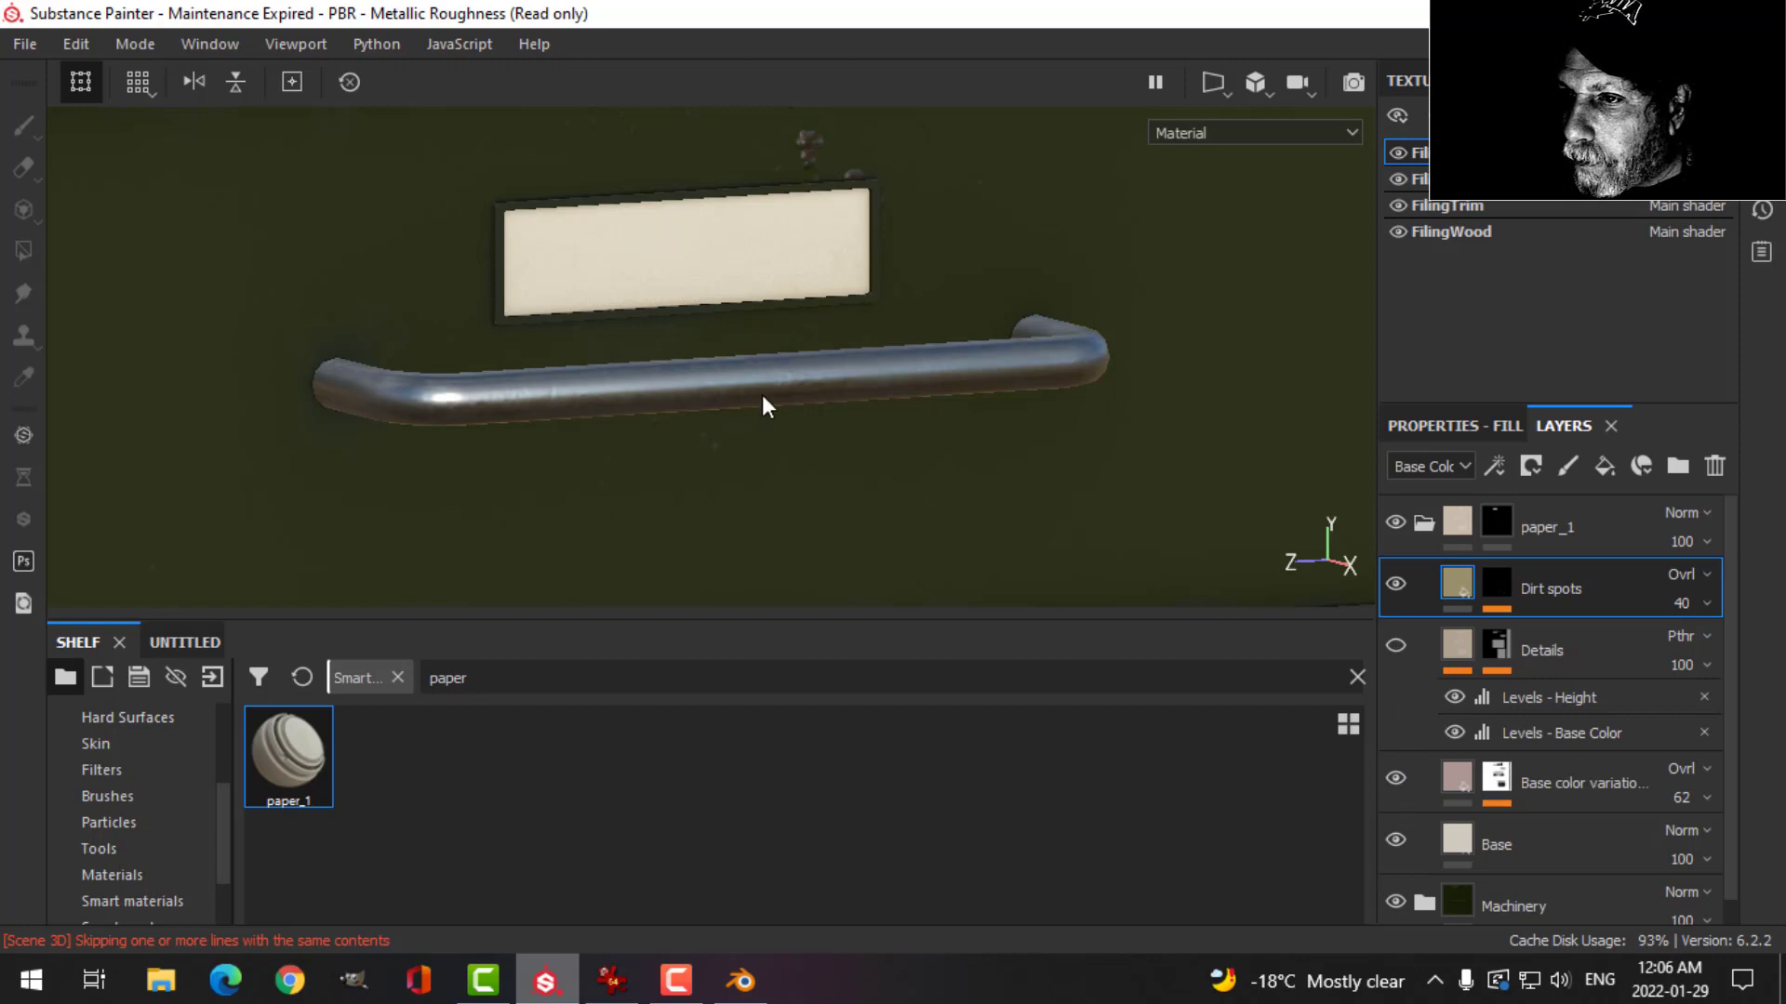
mouse_move(762, 394)
middle_mouse_down("alt")
mouse_move(741, 350)
mouse_move(772, 384)
middle_mouse_up("alt")
scroll(763, 381, "up", 4)
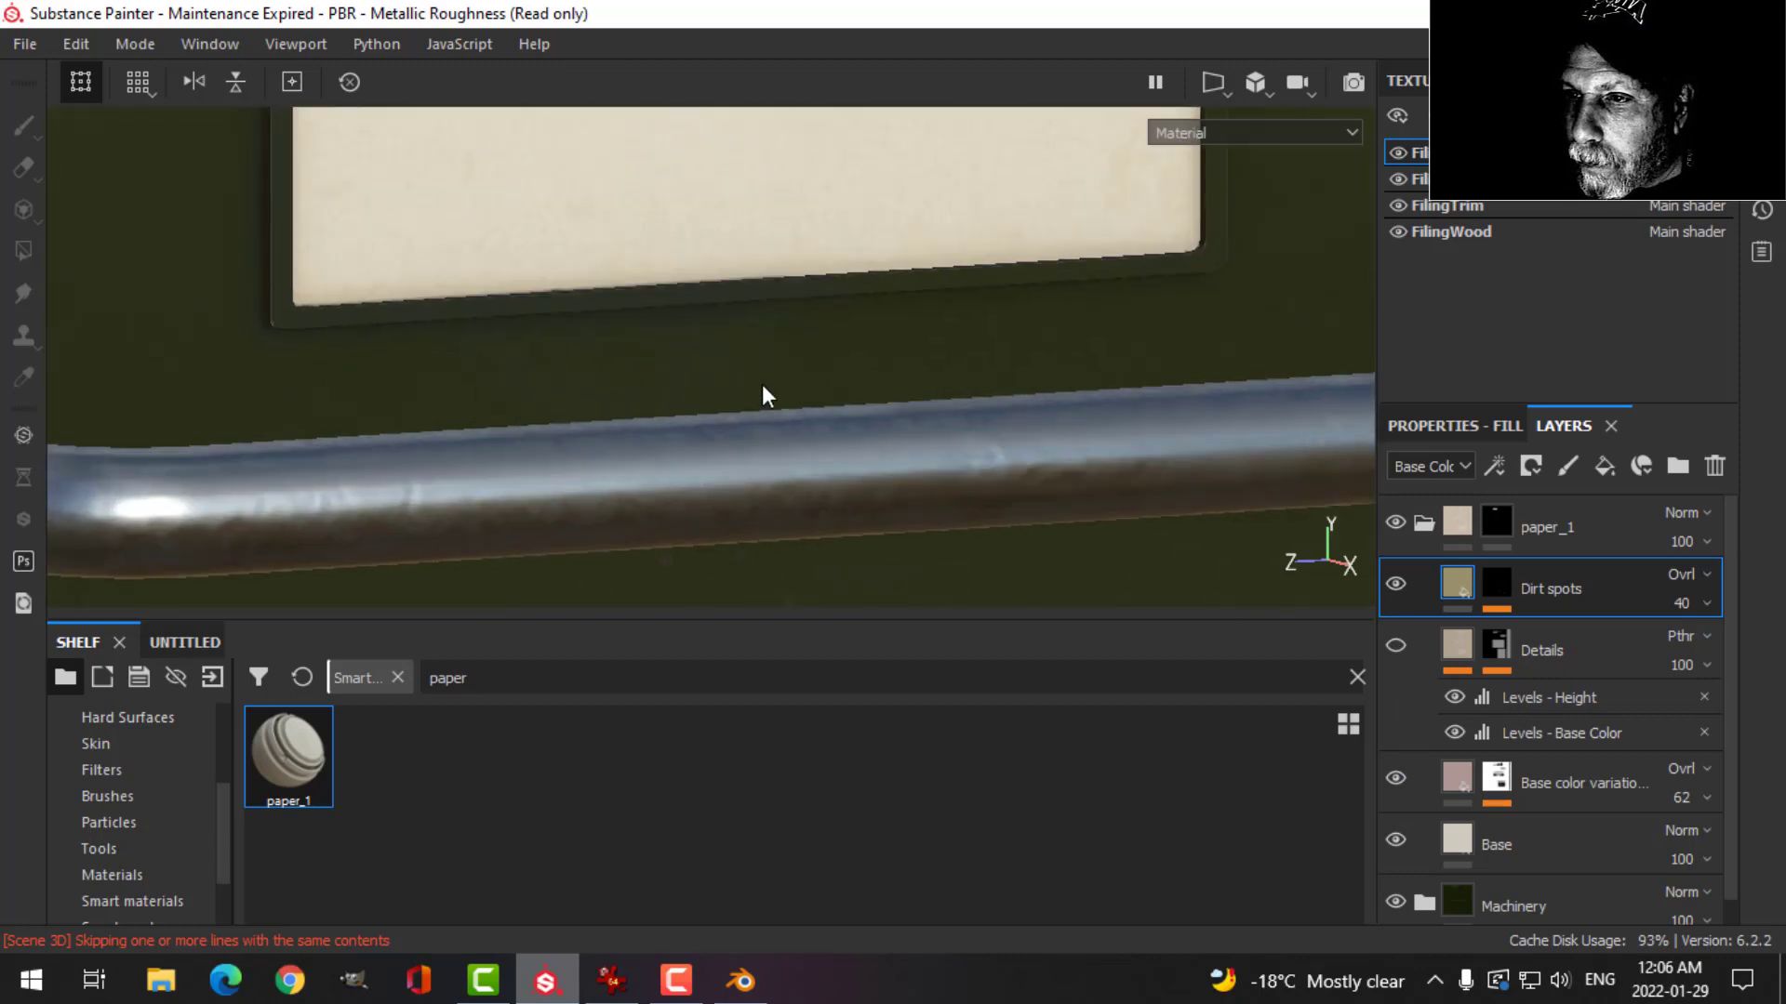
scroll(767, 388, "down", 2)
scroll(772, 394, "down", 2)
left_click_drag(845, 379, 911, 463, "alt")
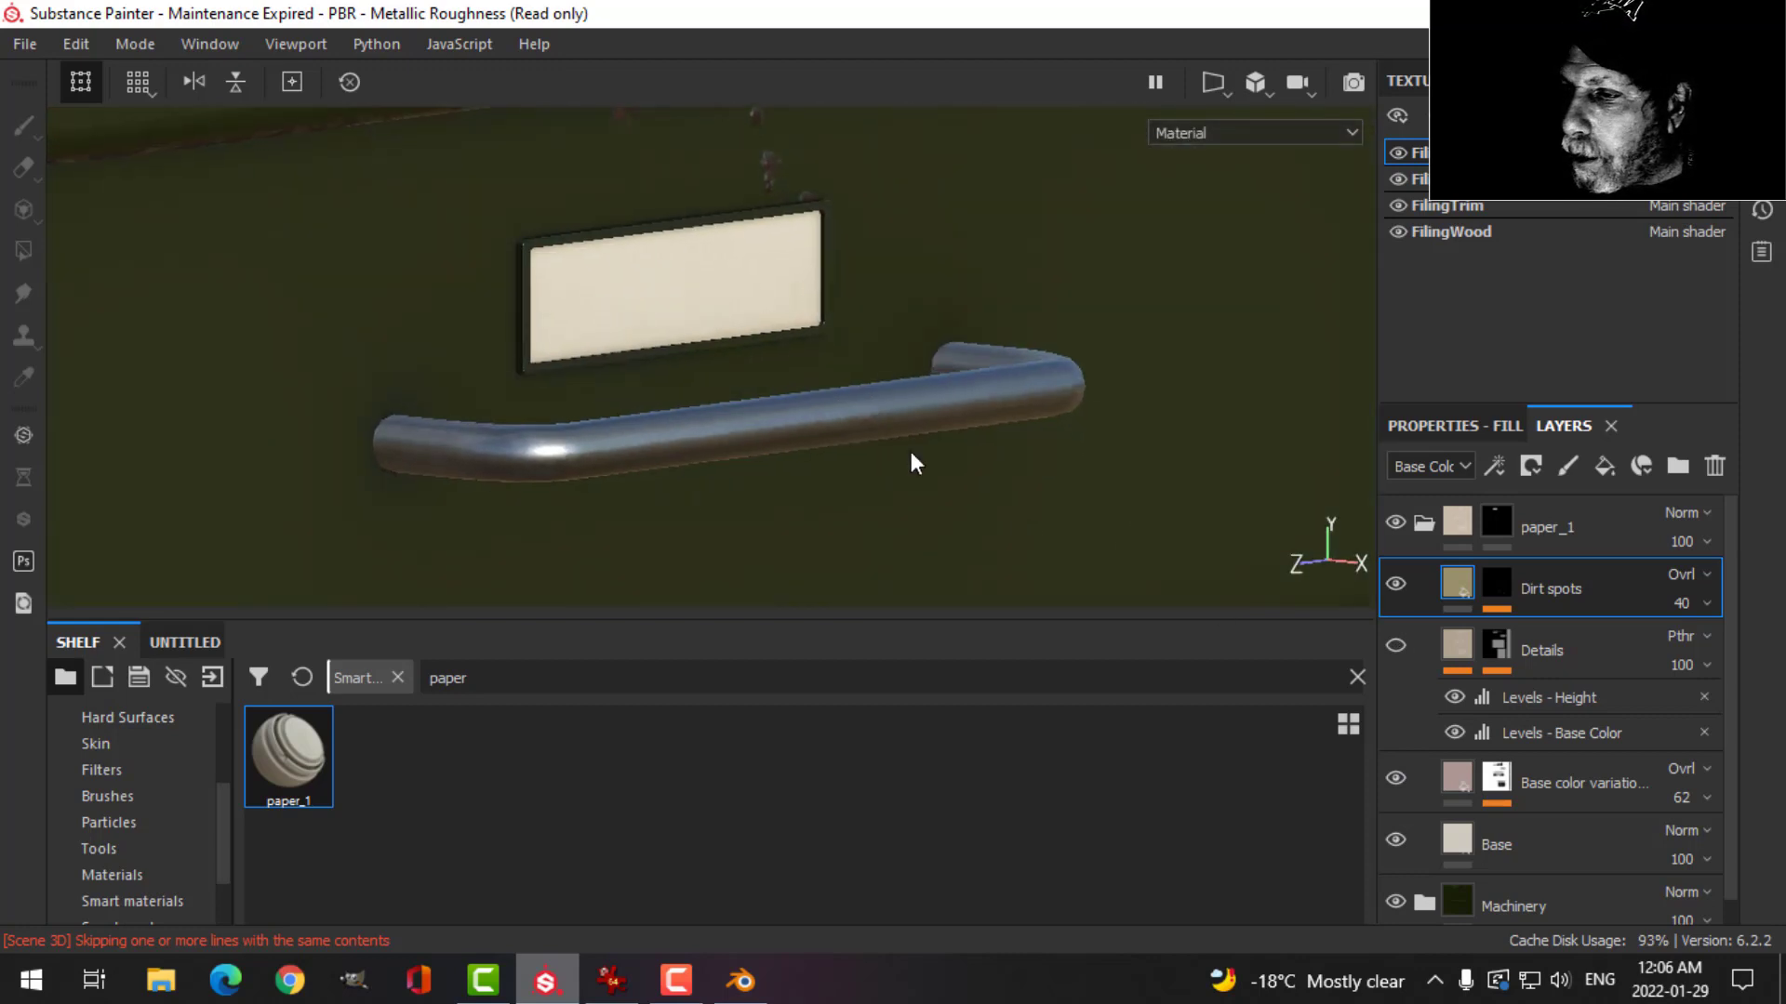
left_click(1396, 647)
Examine the textured cabinet at several zoom levels, from the label close-up out to the whole model.
left_click_drag(1055, 449, 590, 335, "alt")
scroll(1010, 491, "down", 3)
scroll(814, 403, "up", 5)
scroll(814, 402, "down", 4)
scroll(828, 413, "up", 3)
scroll(835, 420, "down", 3)
scroll(877, 423, "down", 5)
Export the drawer, handle, trim and wood texture sets as 8-bit PNG textures at texture set size.
left_click(24, 44)
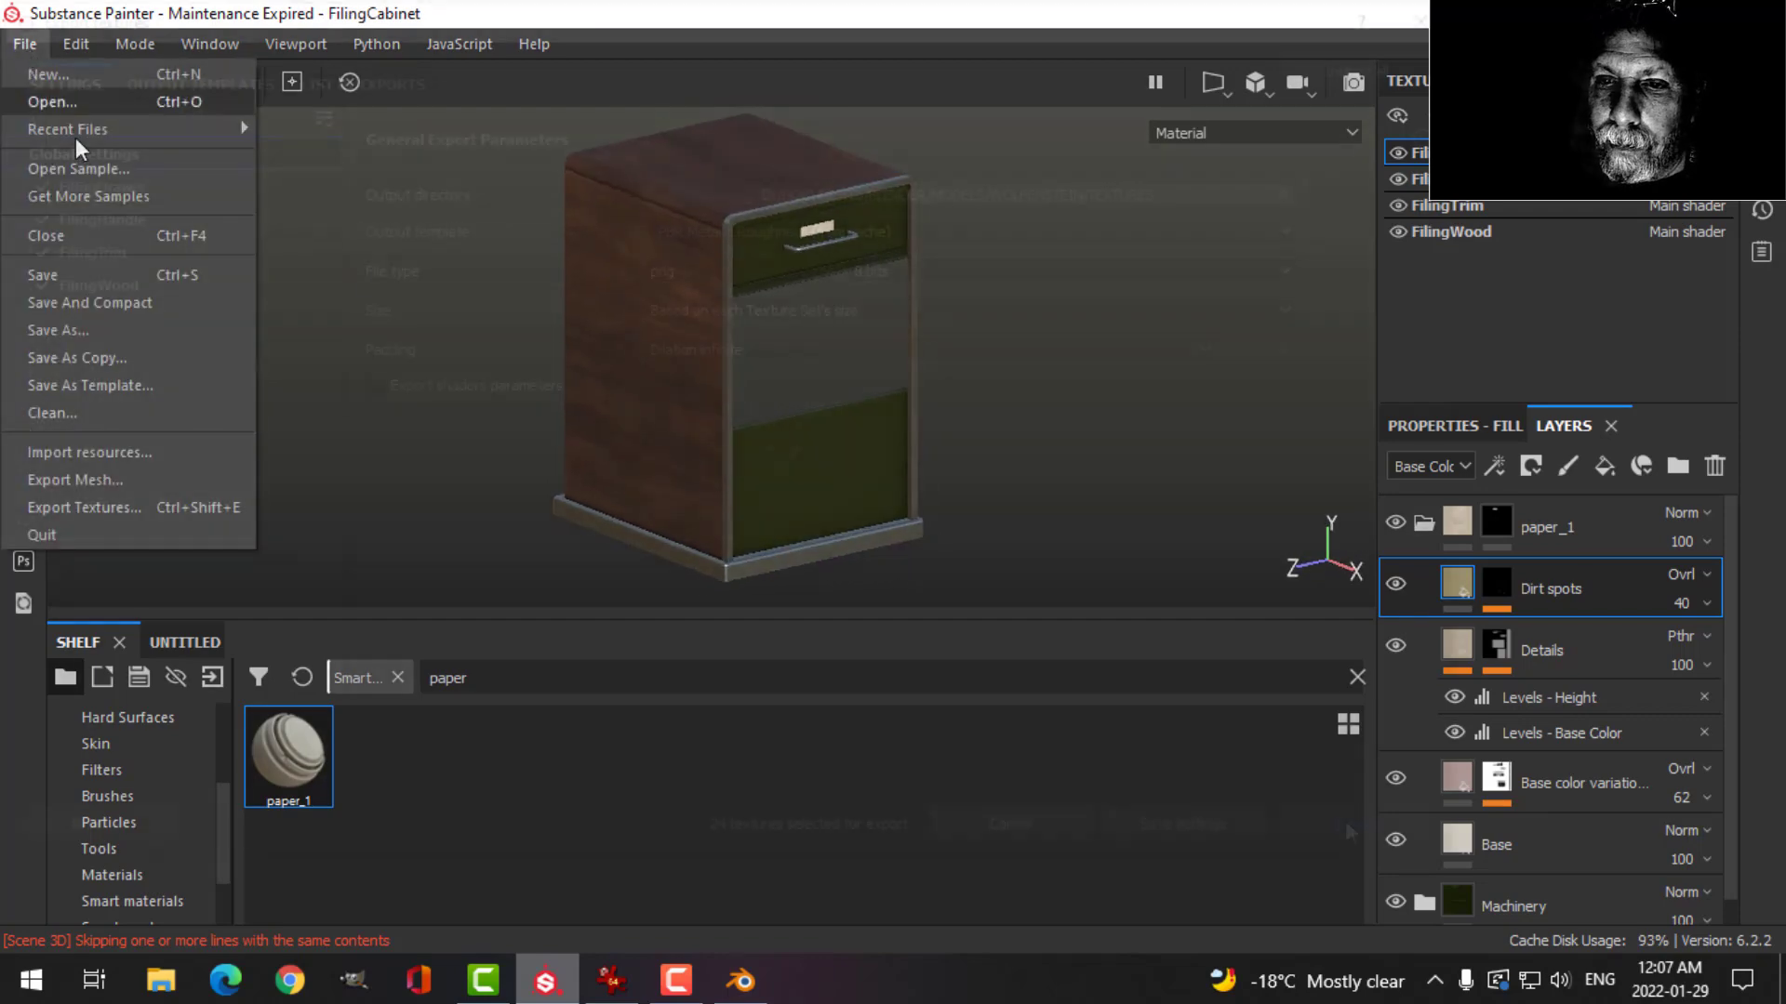
left_click(138, 476)
left_click(1342, 822)
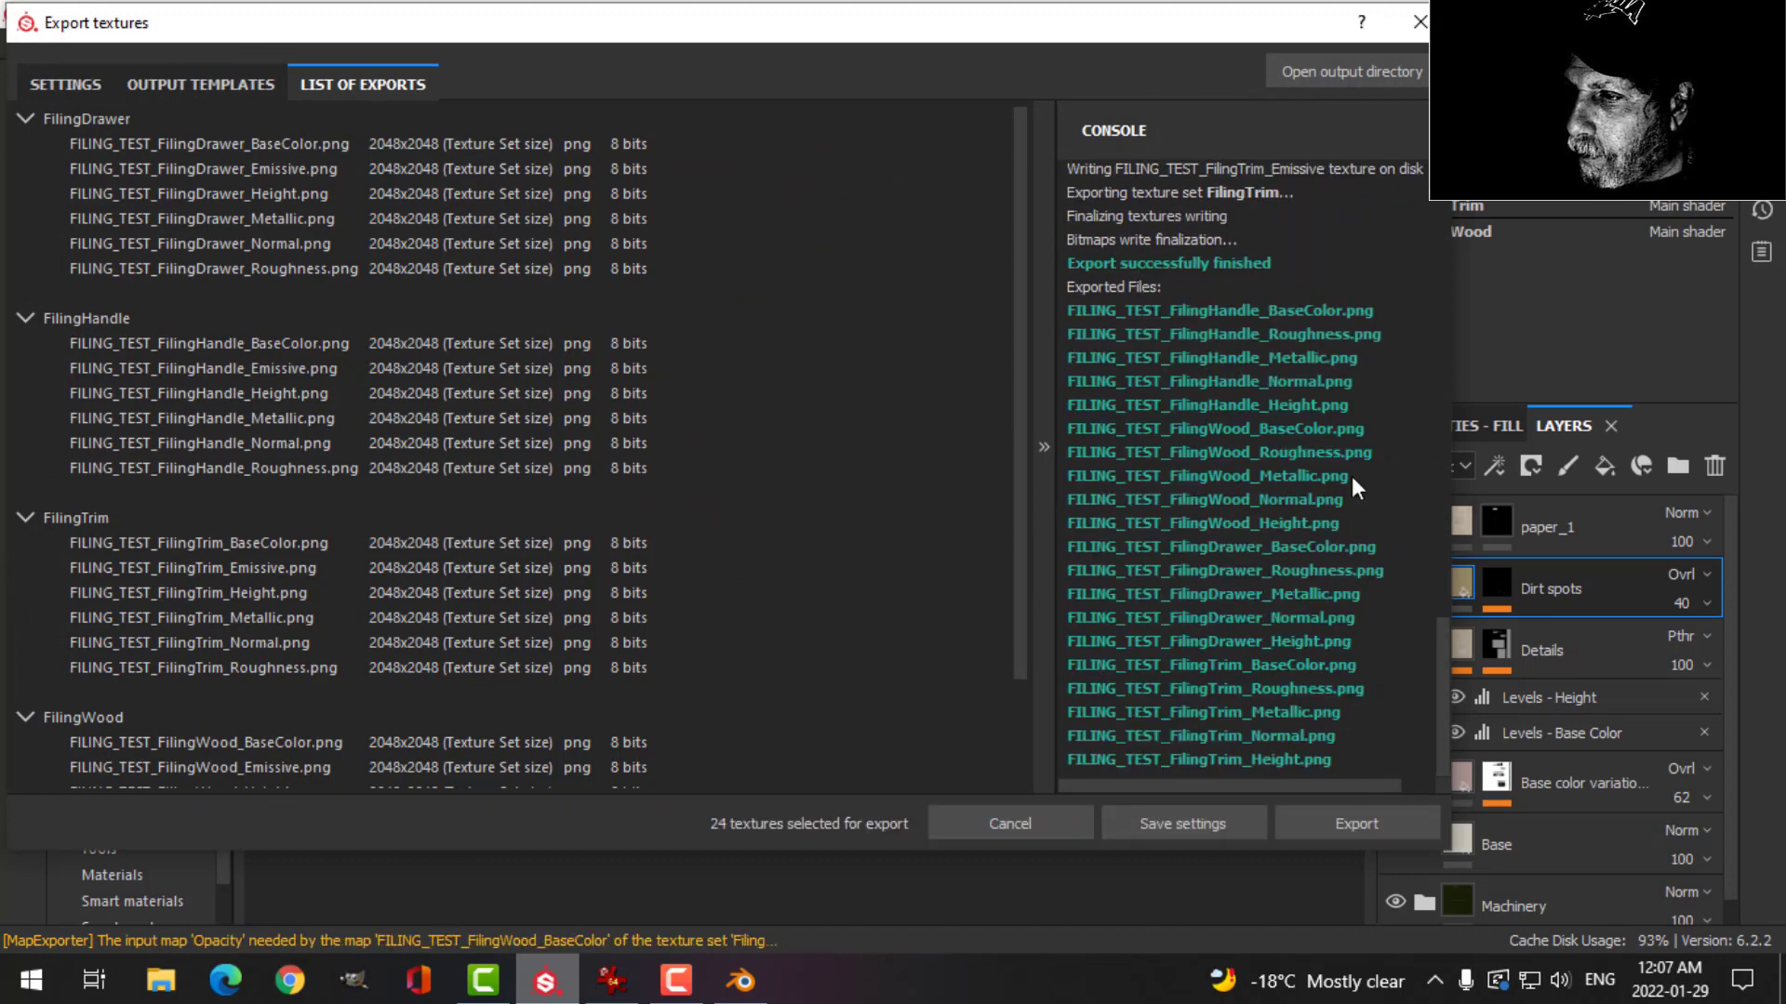
left_click(1421, 21)
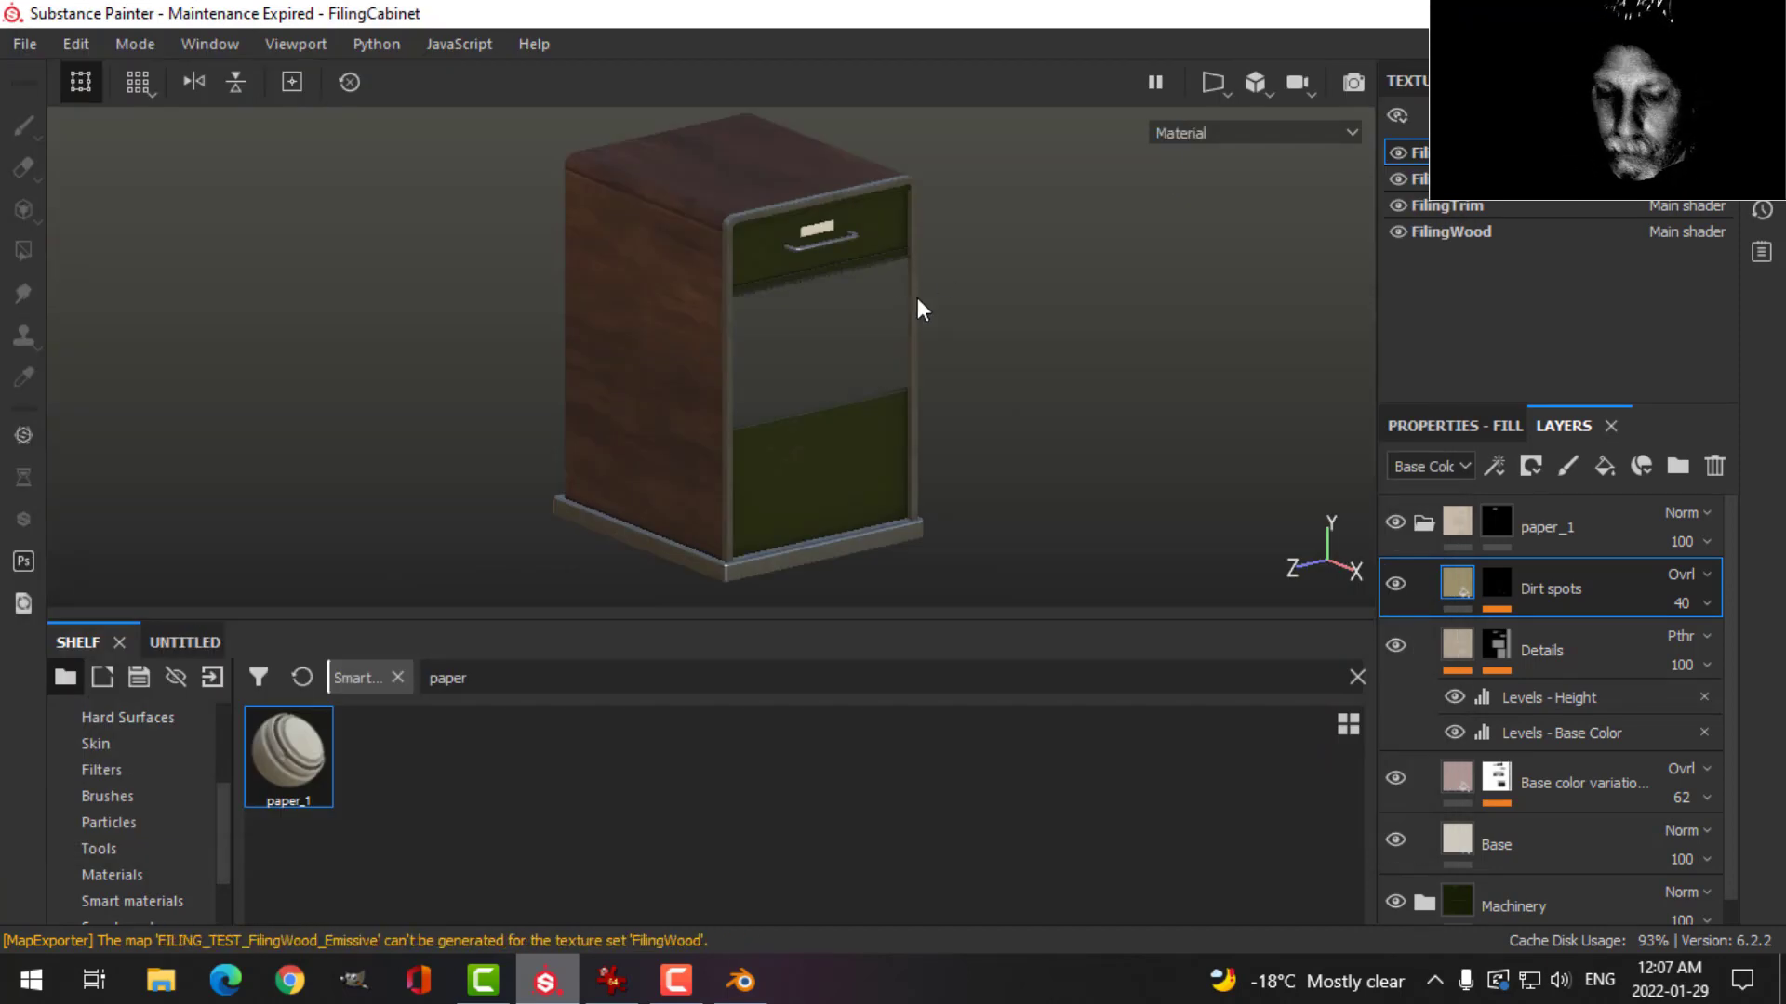
Switch to Blender and set up the FilingDrawer material on the top drawer with the five FILING_TEST_FilingDrawer maps from the TEXTURES folder using Principled Texture Setup.
left_click(741, 981)
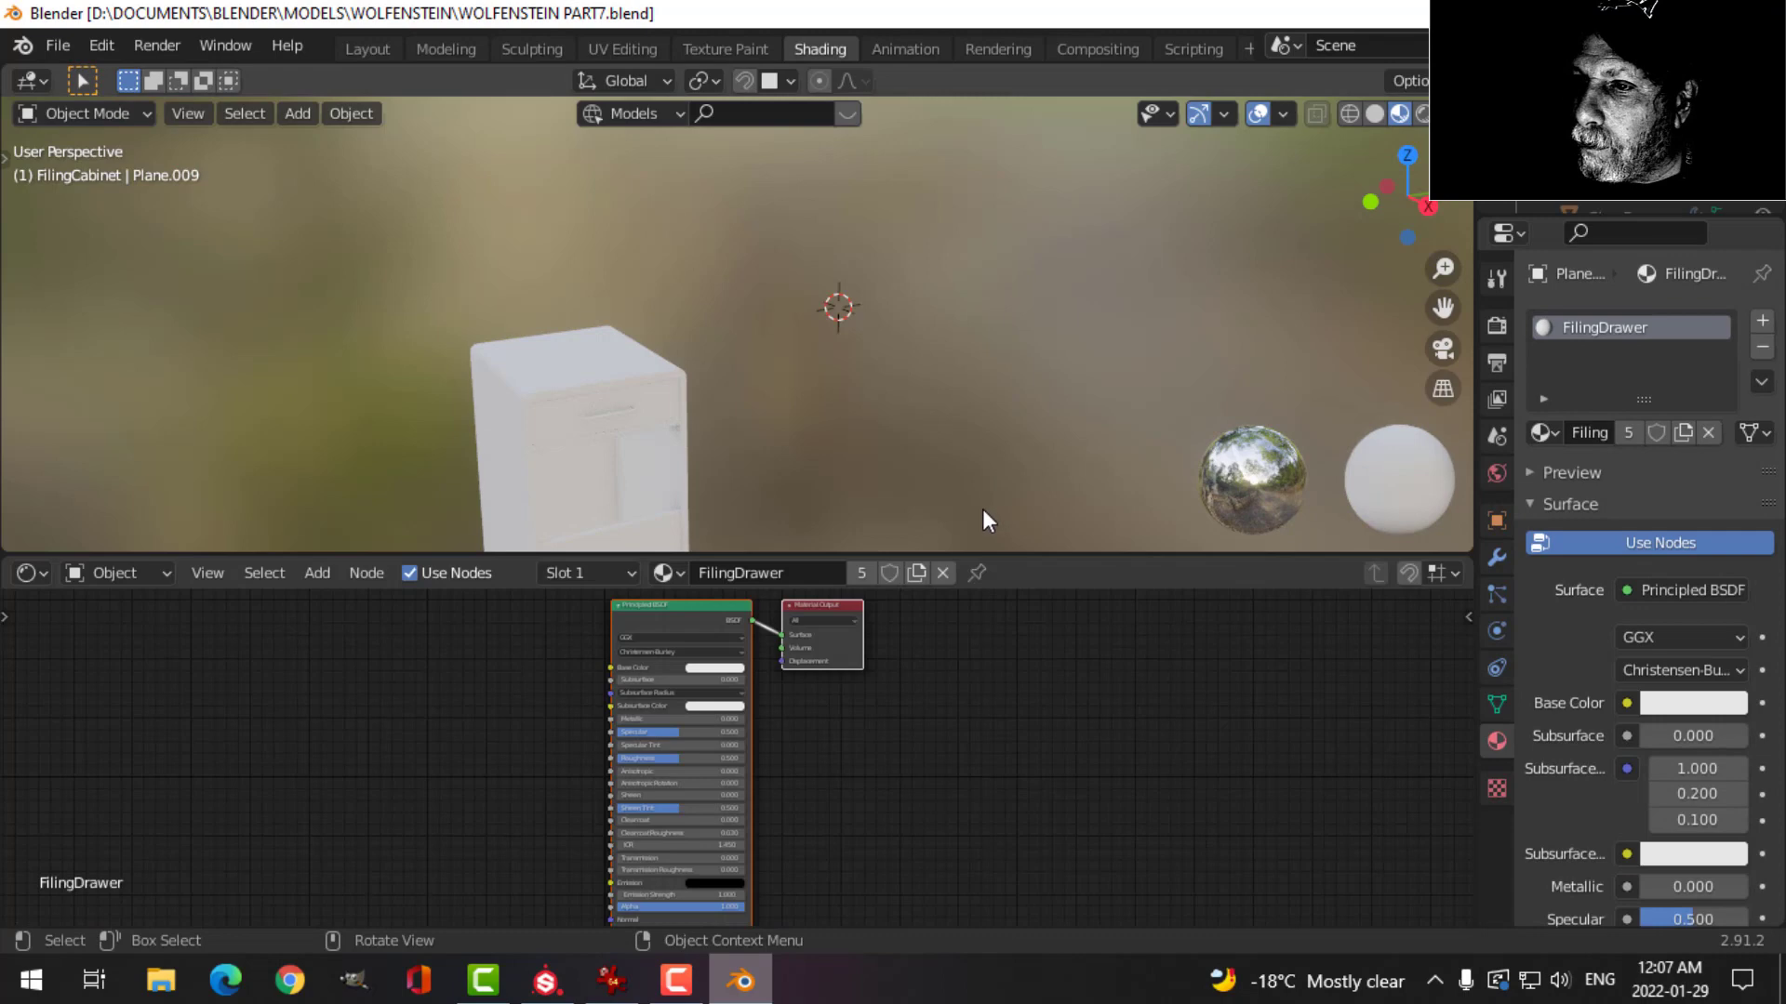
mouse_move(985, 514)
middle_mouse_down()
mouse_move(777, 403)
mouse_move(884, 319)
mouse_move(950, 388)
mouse_move(925, 393)
middle_mouse_up()
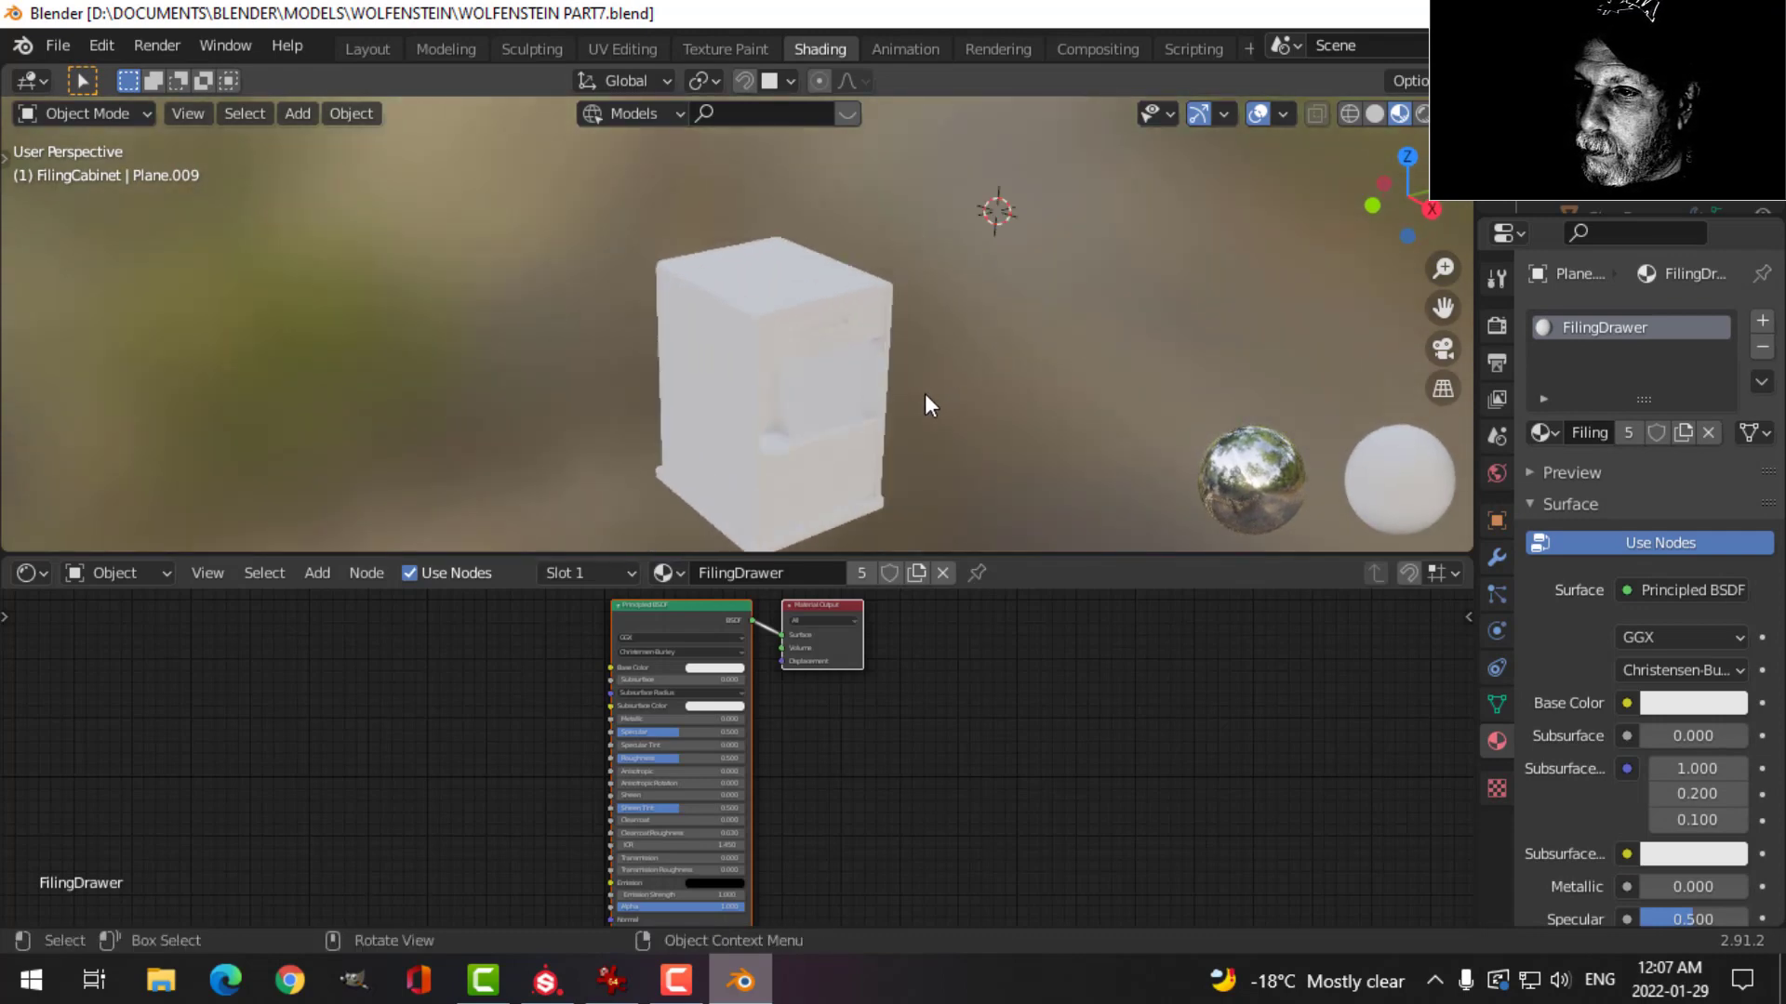
left_click(789, 342)
left_click(682, 606)
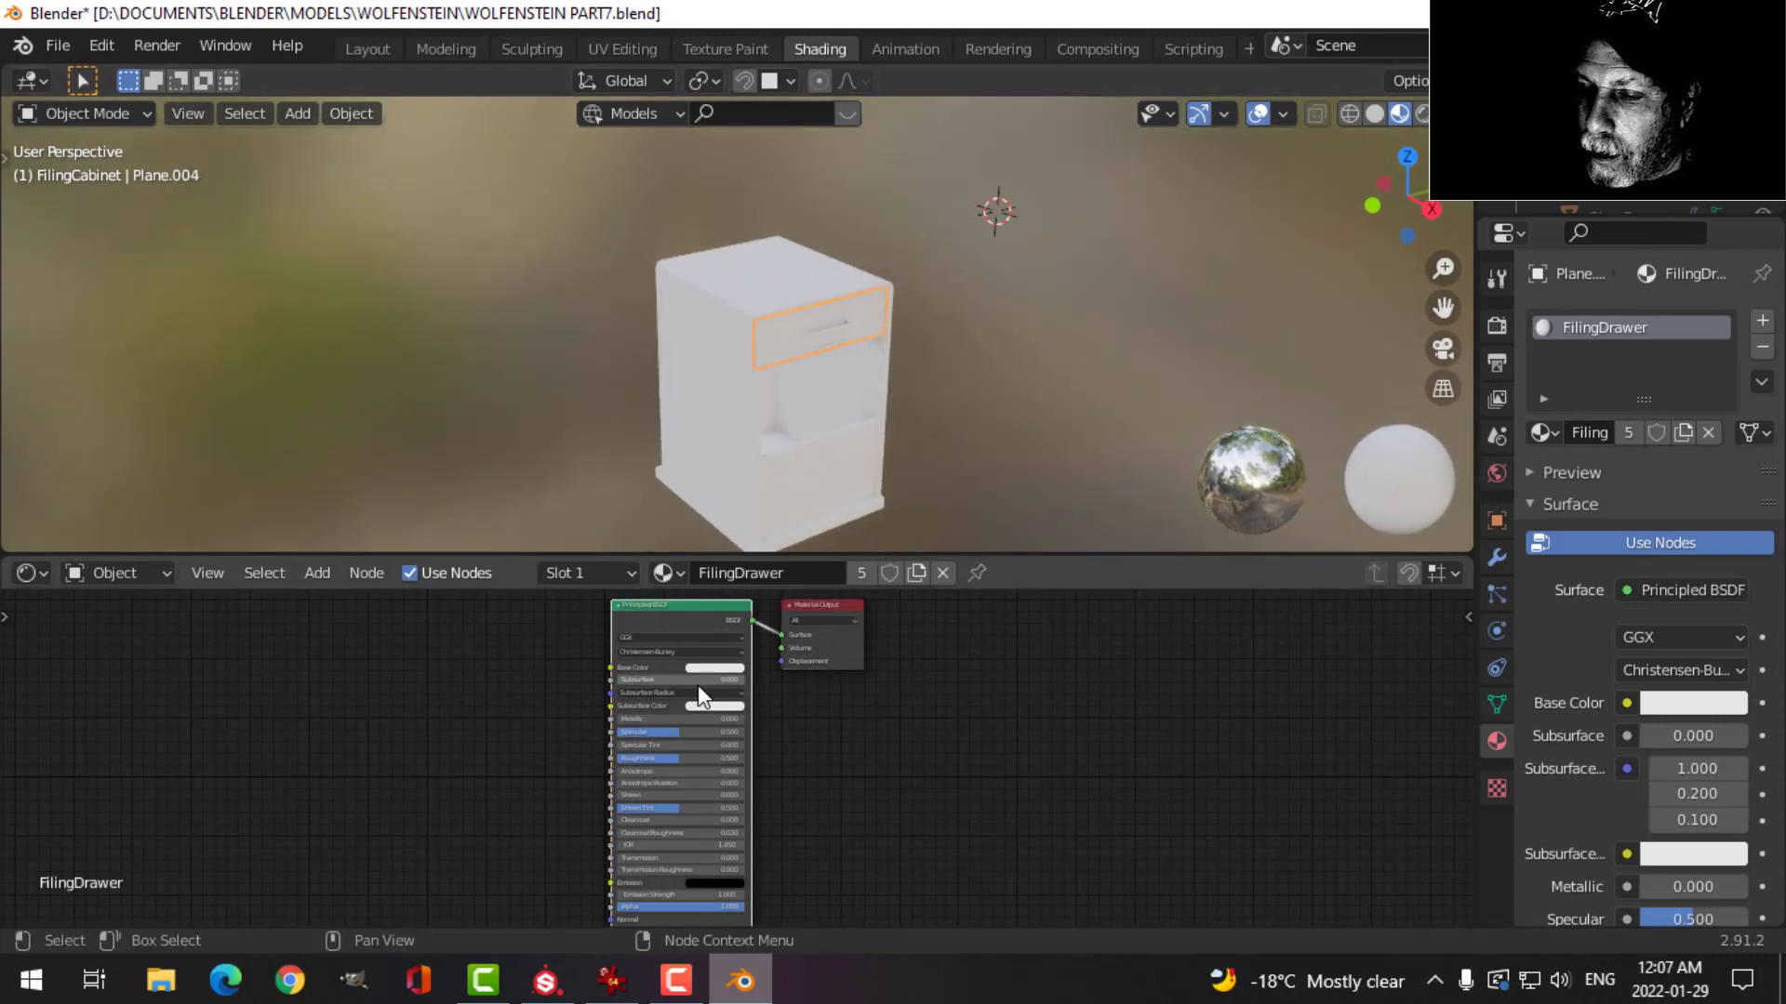
key("ctrl+shift+t")
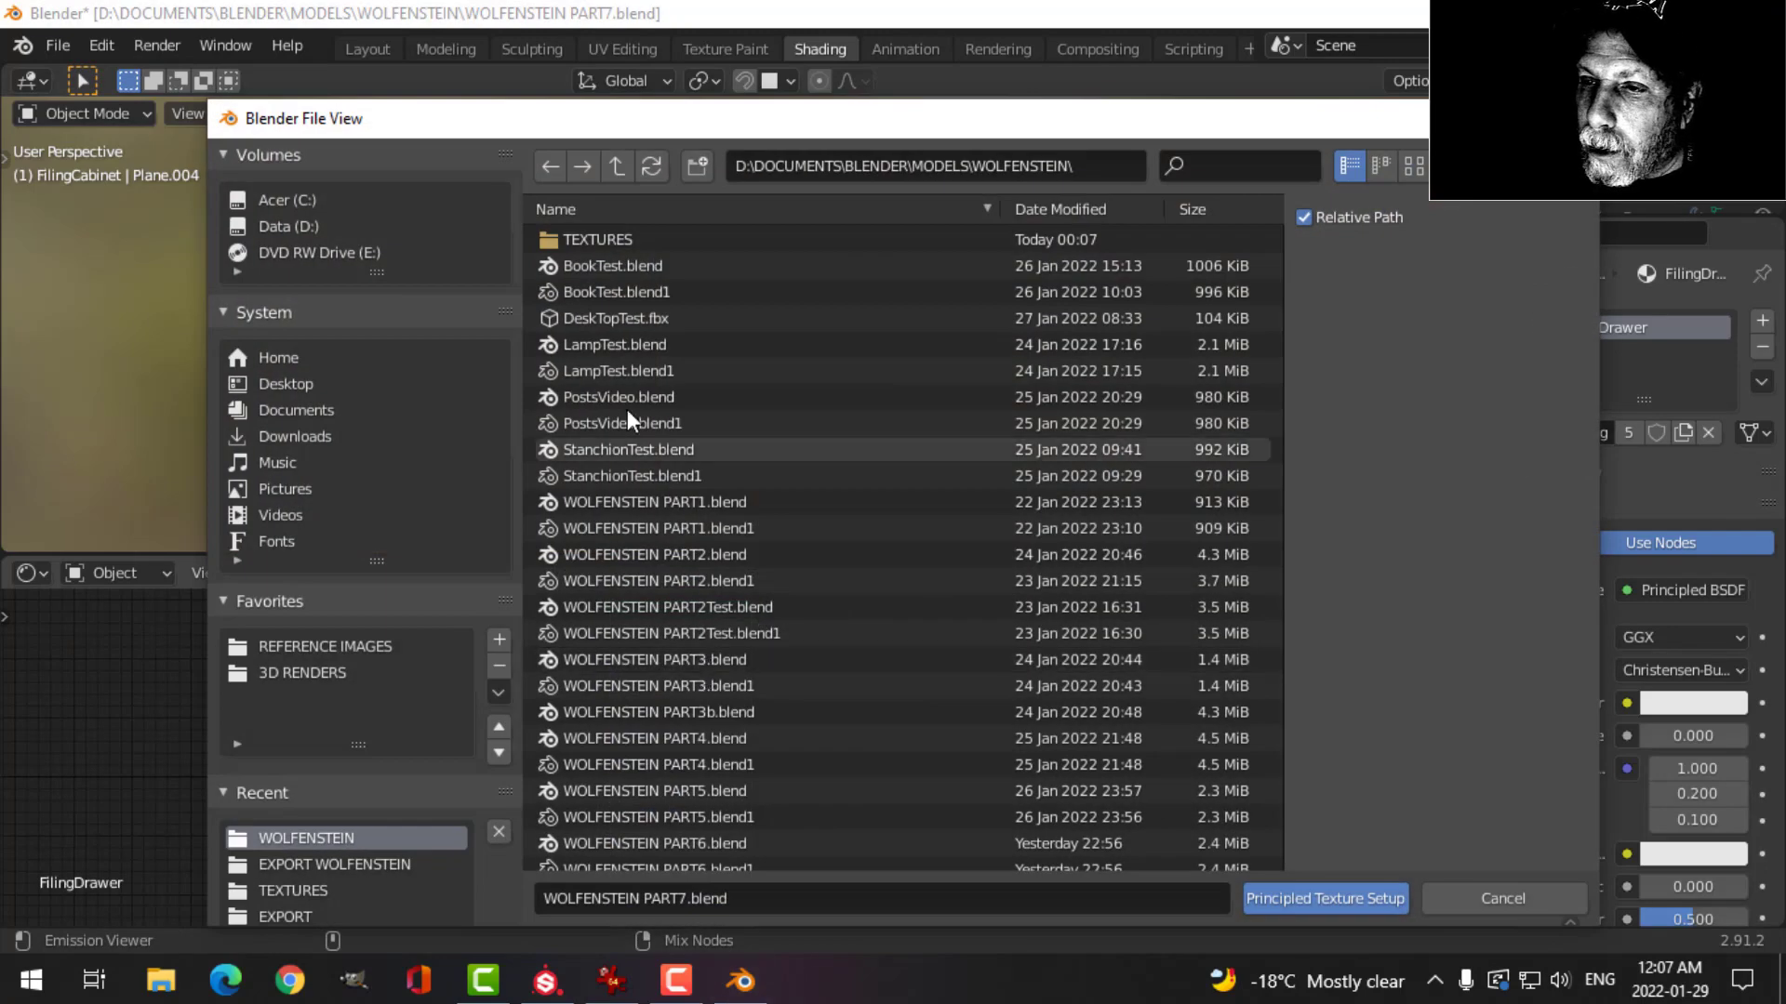
left_click(605, 243)
scroll(861, 539, "down", 3)
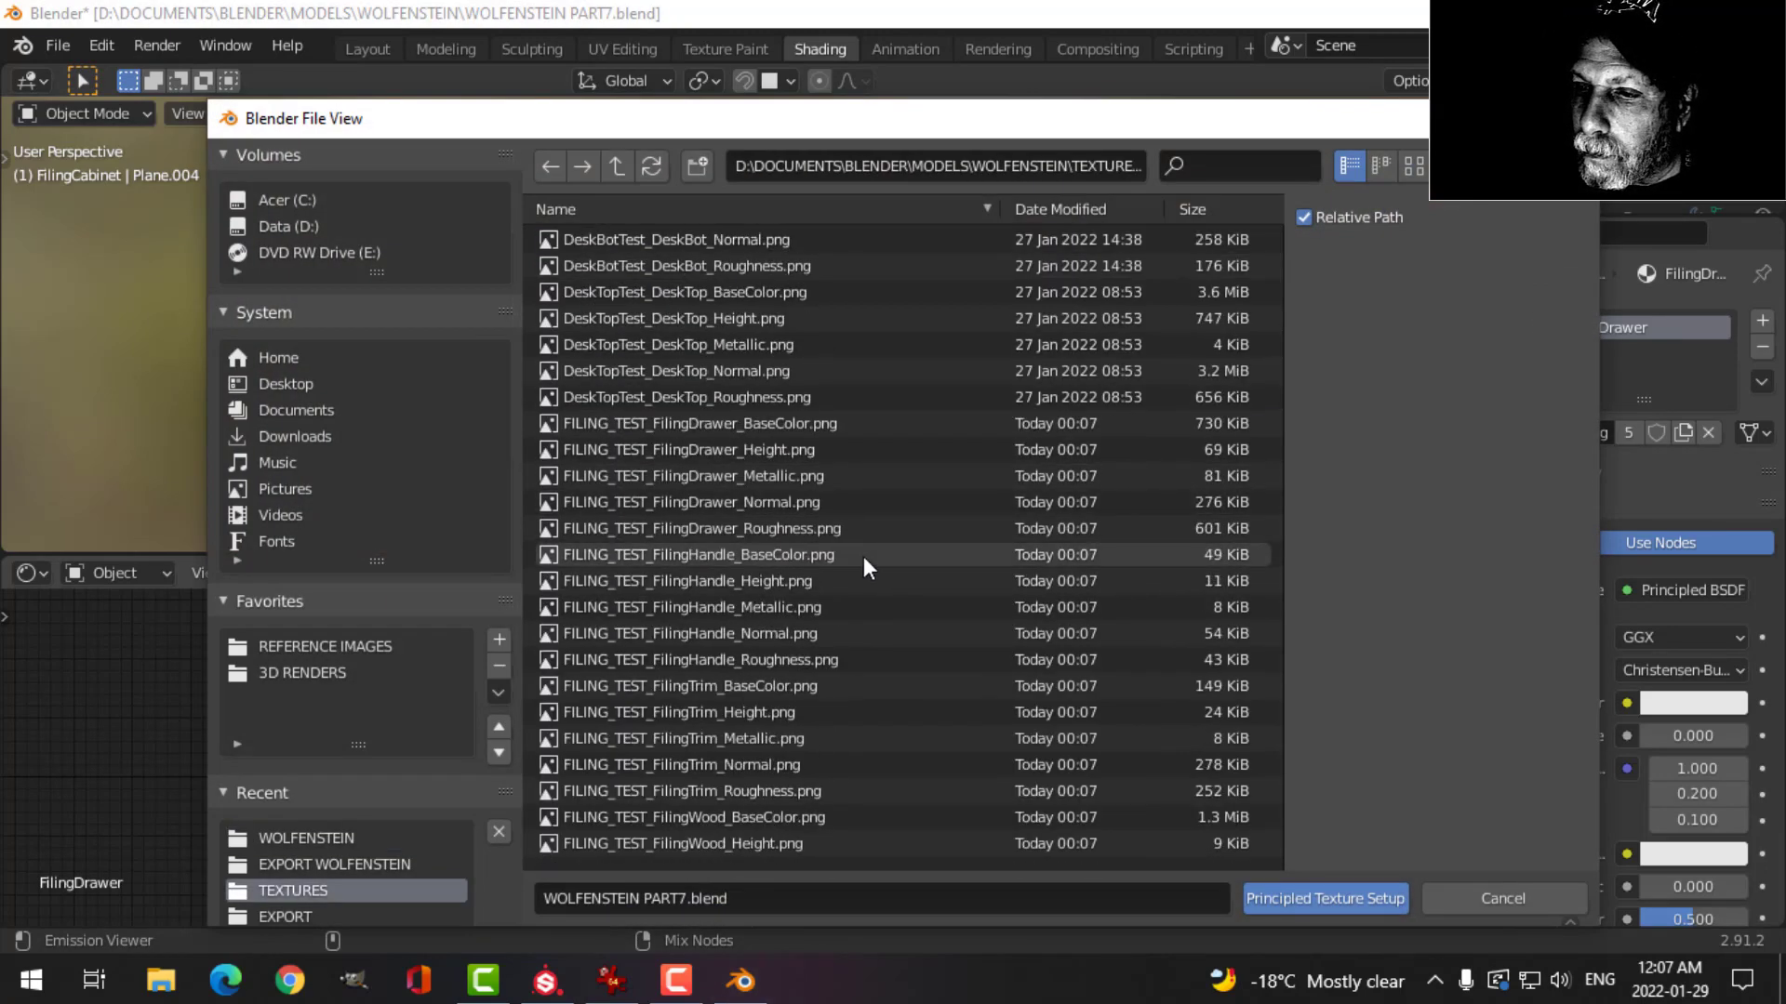
scroll(861, 550, "down", 3)
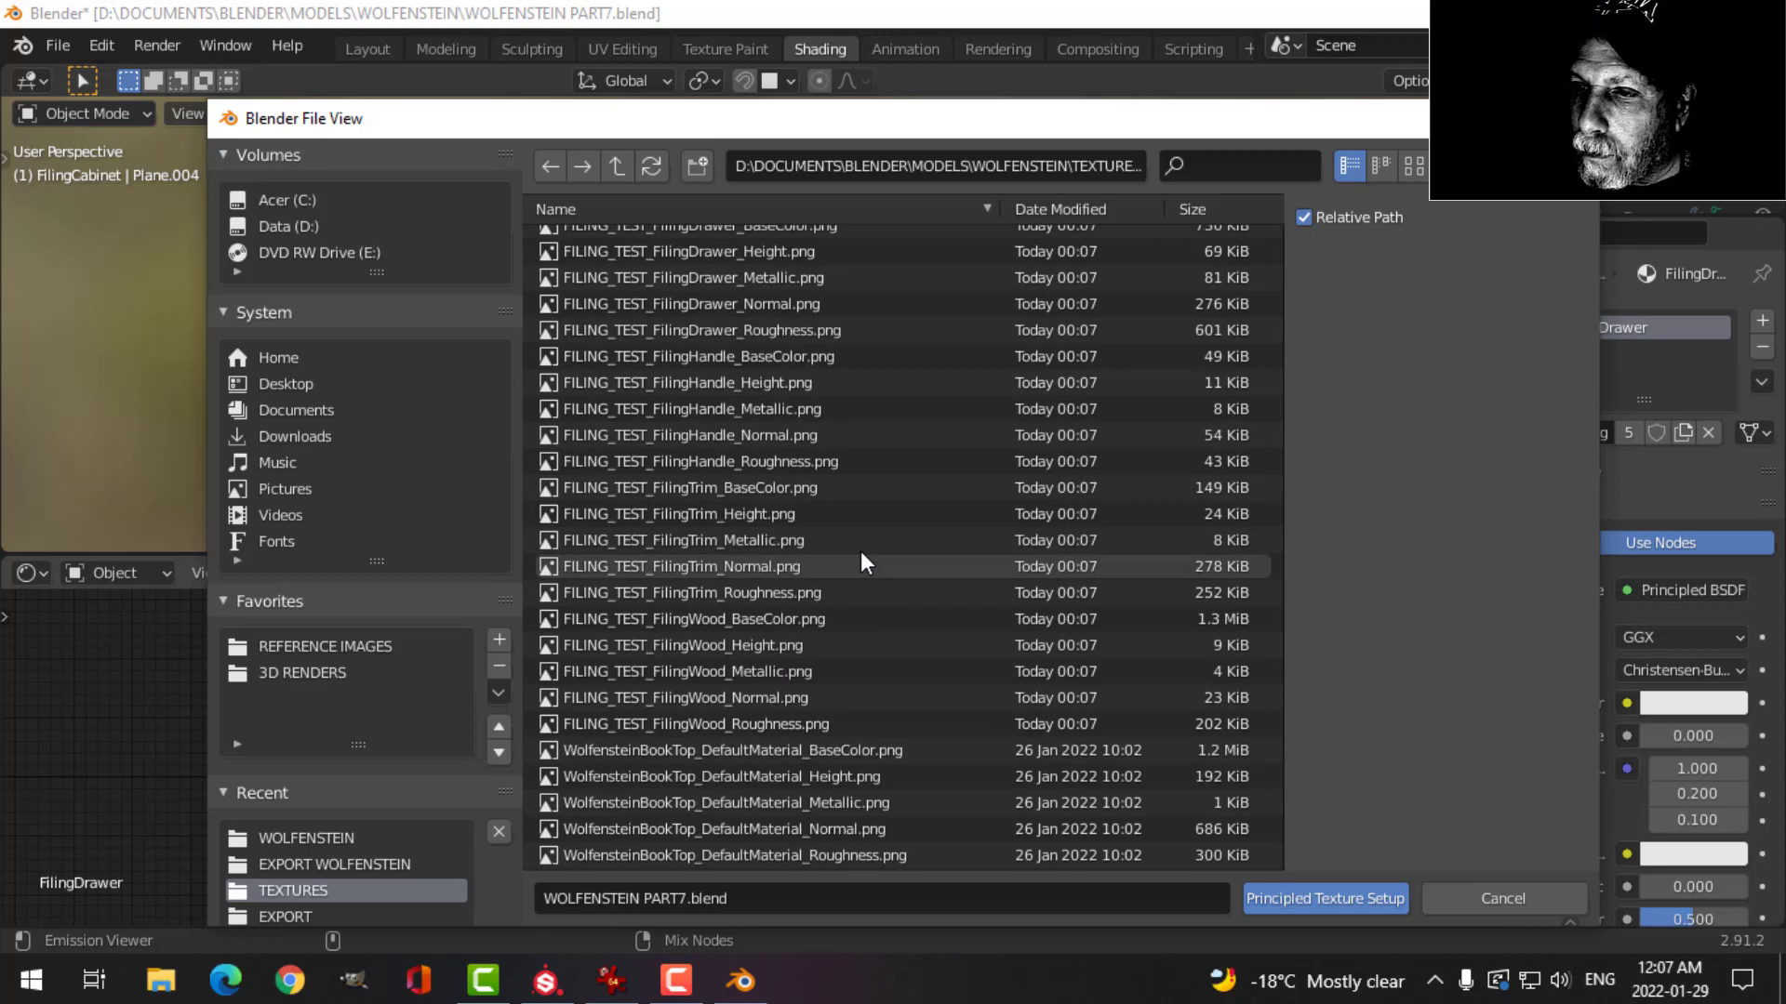
scroll(861, 553, "up", 1)
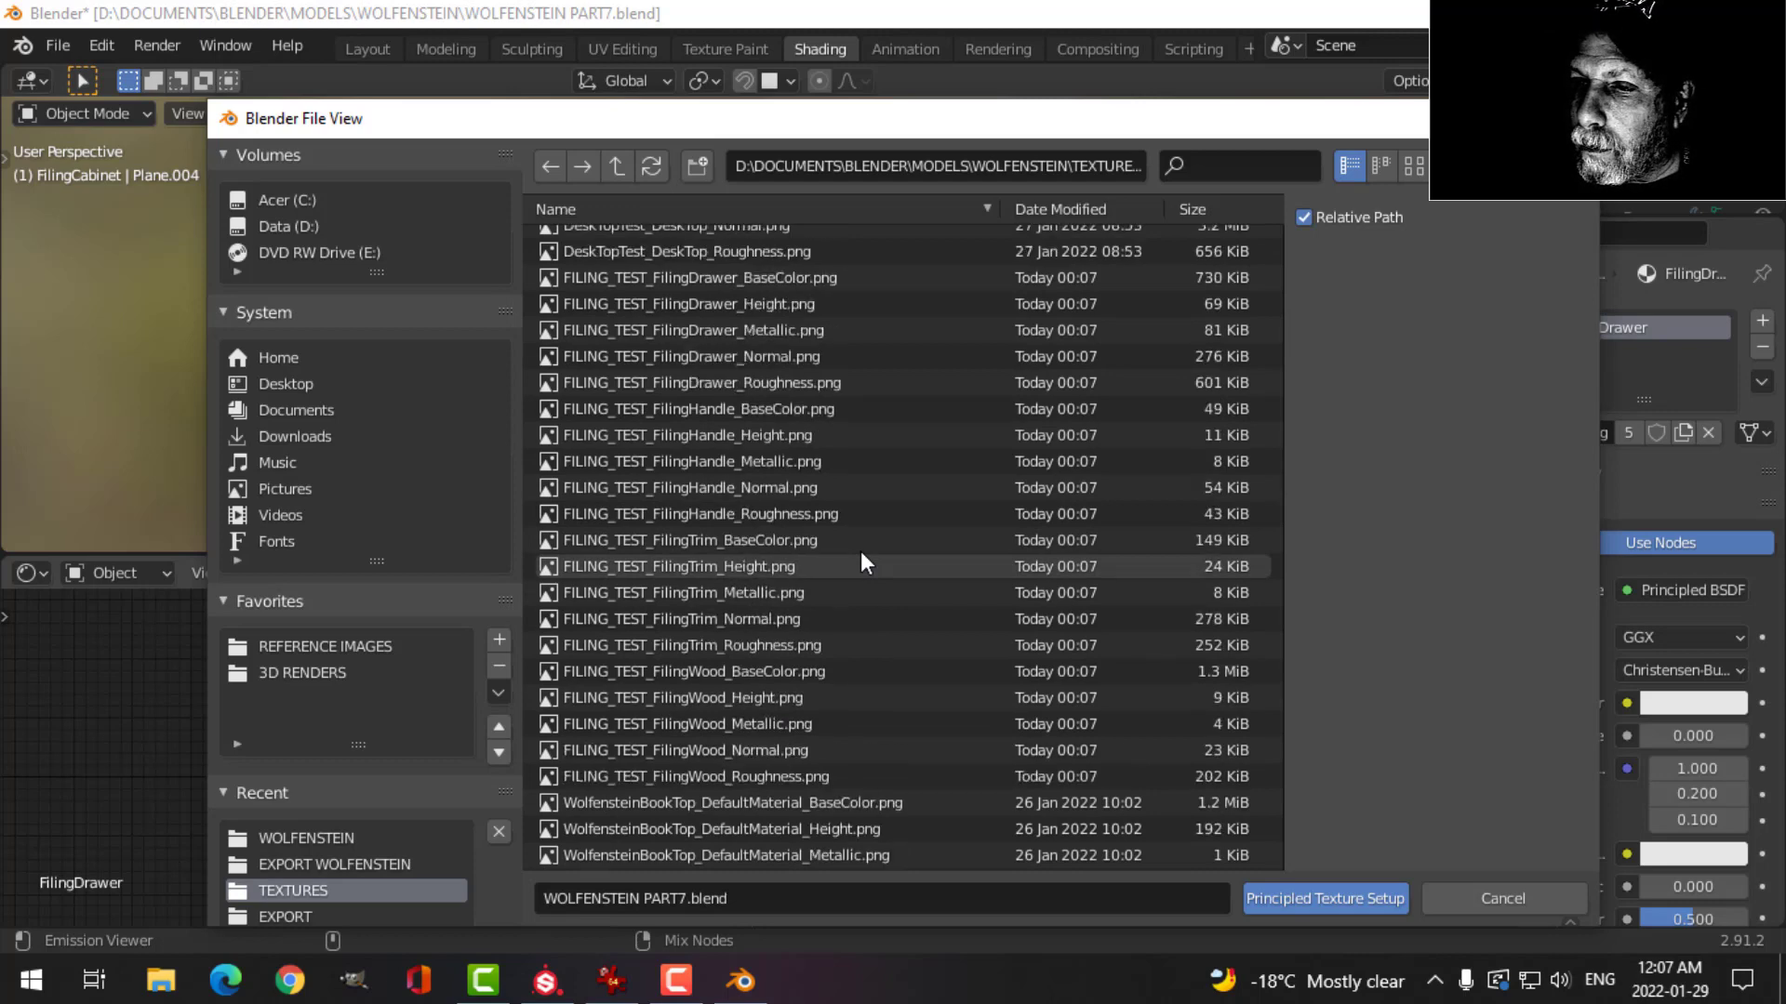
left_click(735, 277)
left_click(740, 382, "shift")
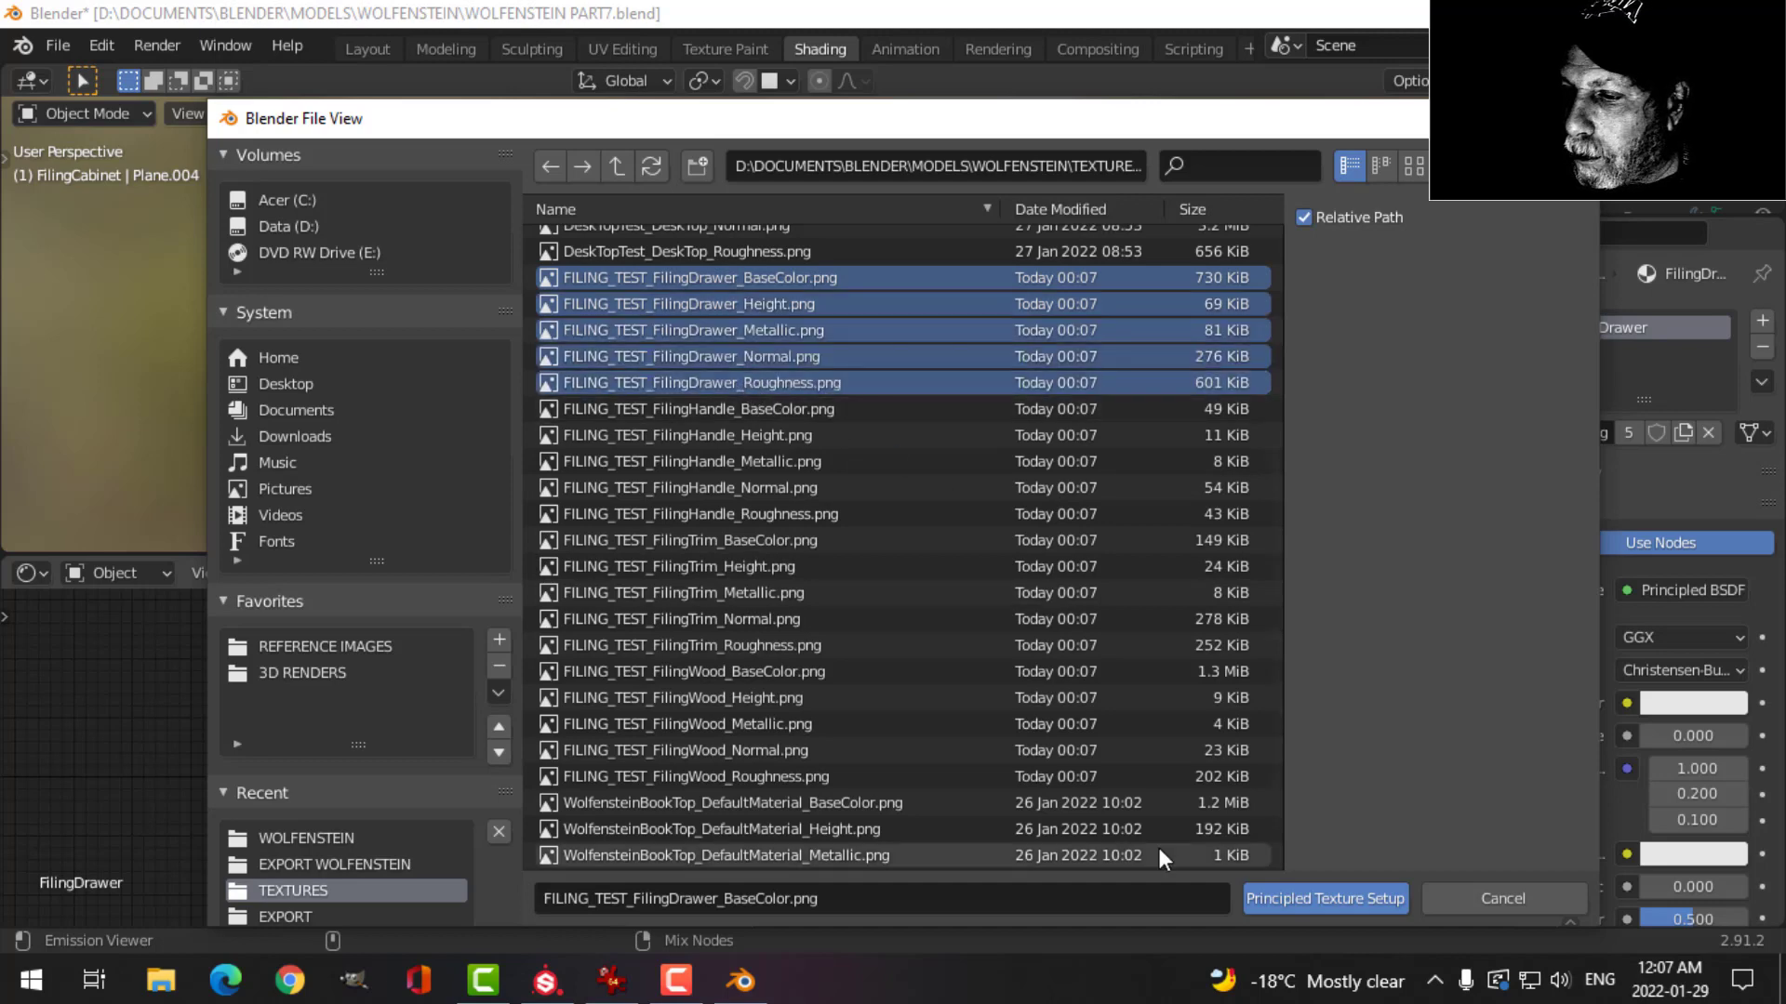
left_click(1307, 896)
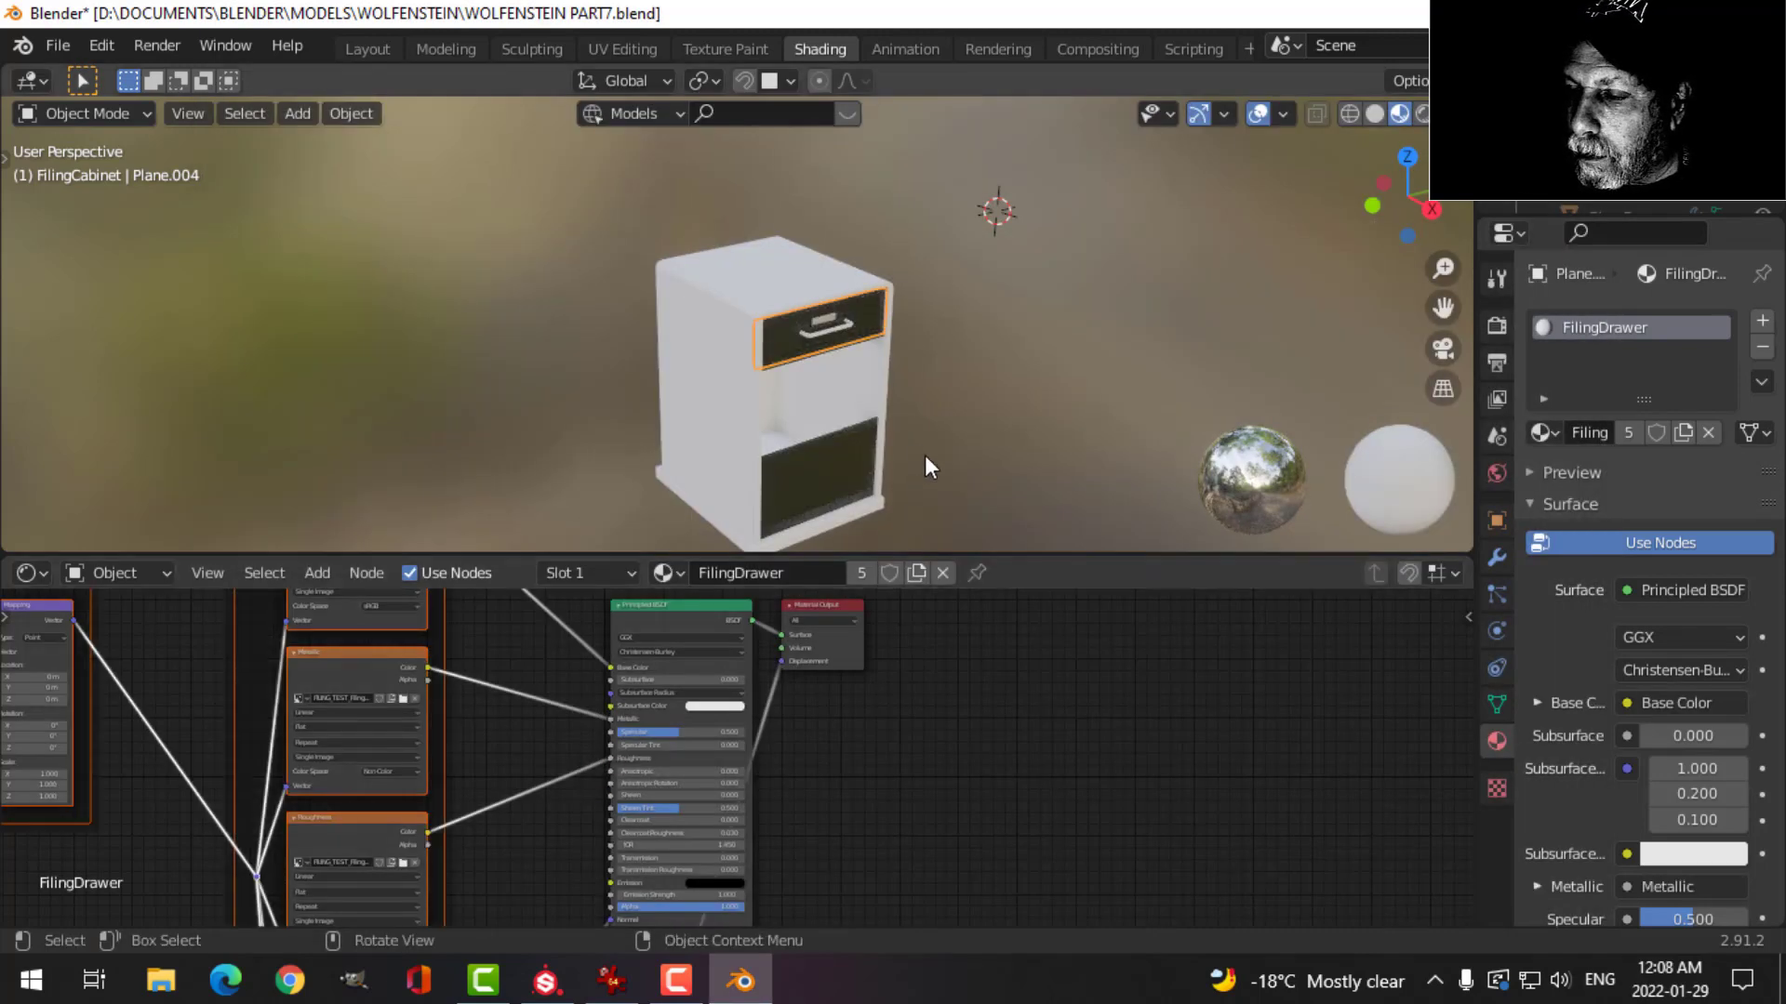
Apply the five FILING_TEST_FilingHandle maps to the drawer handle's FilingHandle material with Principled Texture Setup.
left_click(821, 327)
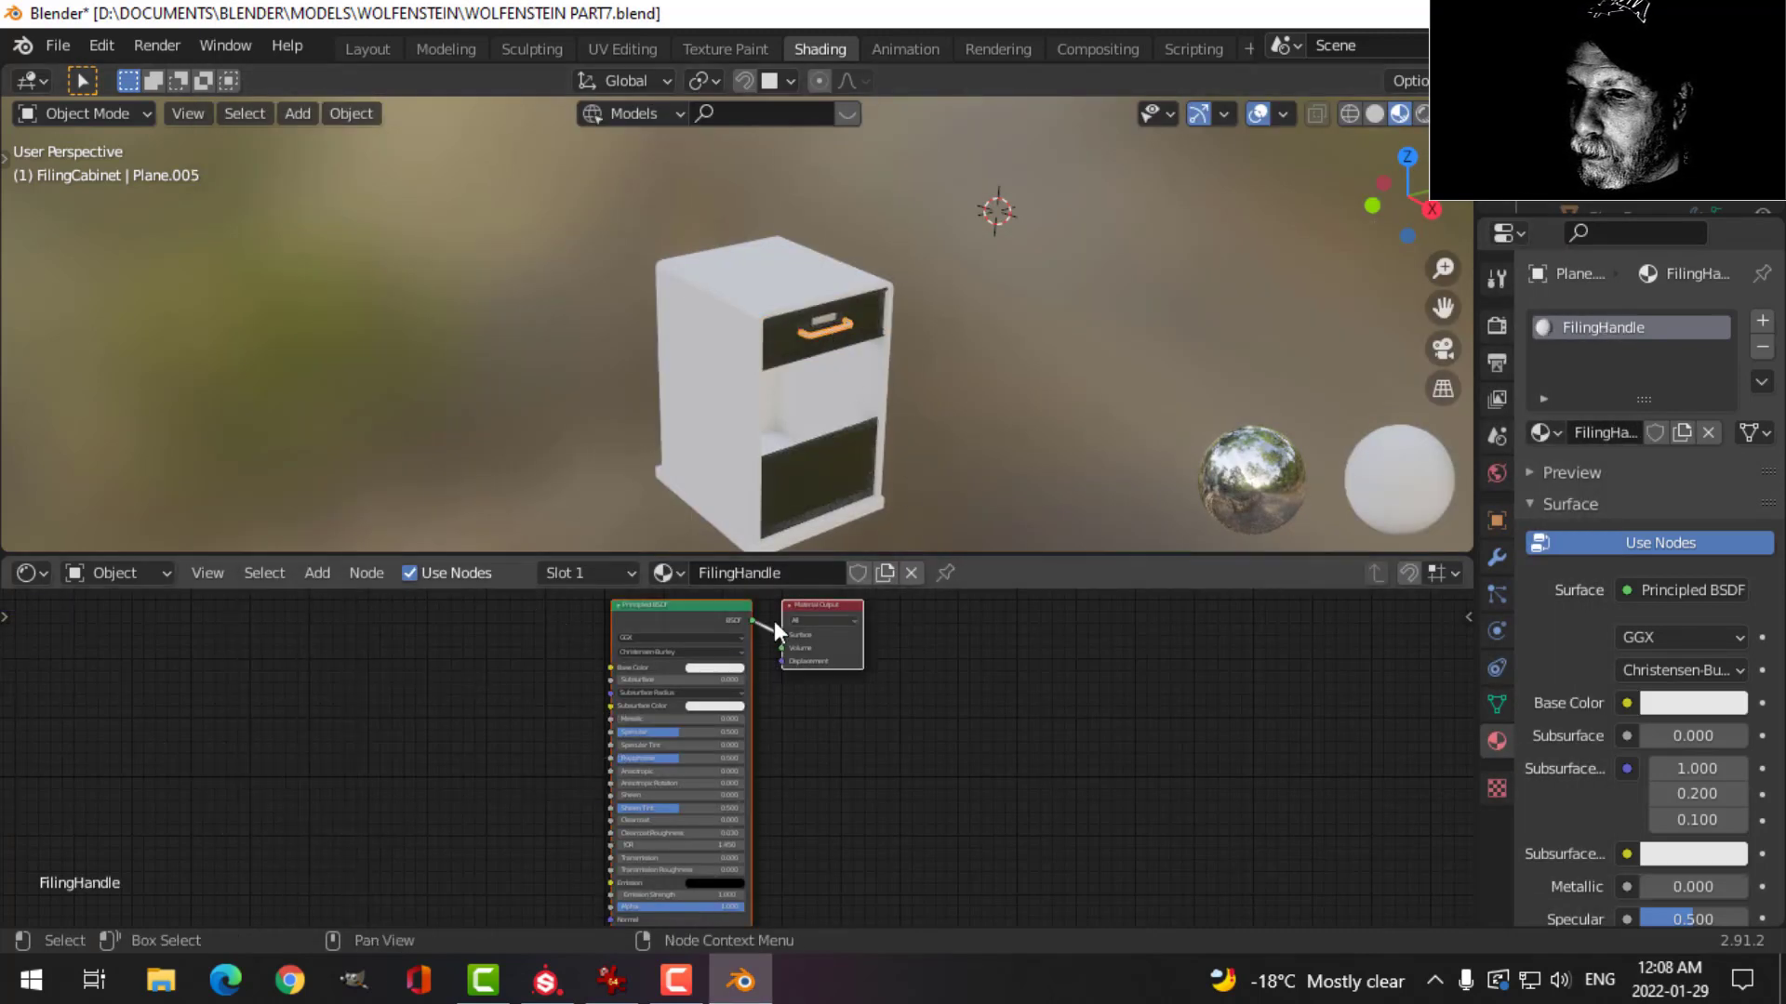
key("ctrl+shift+t")
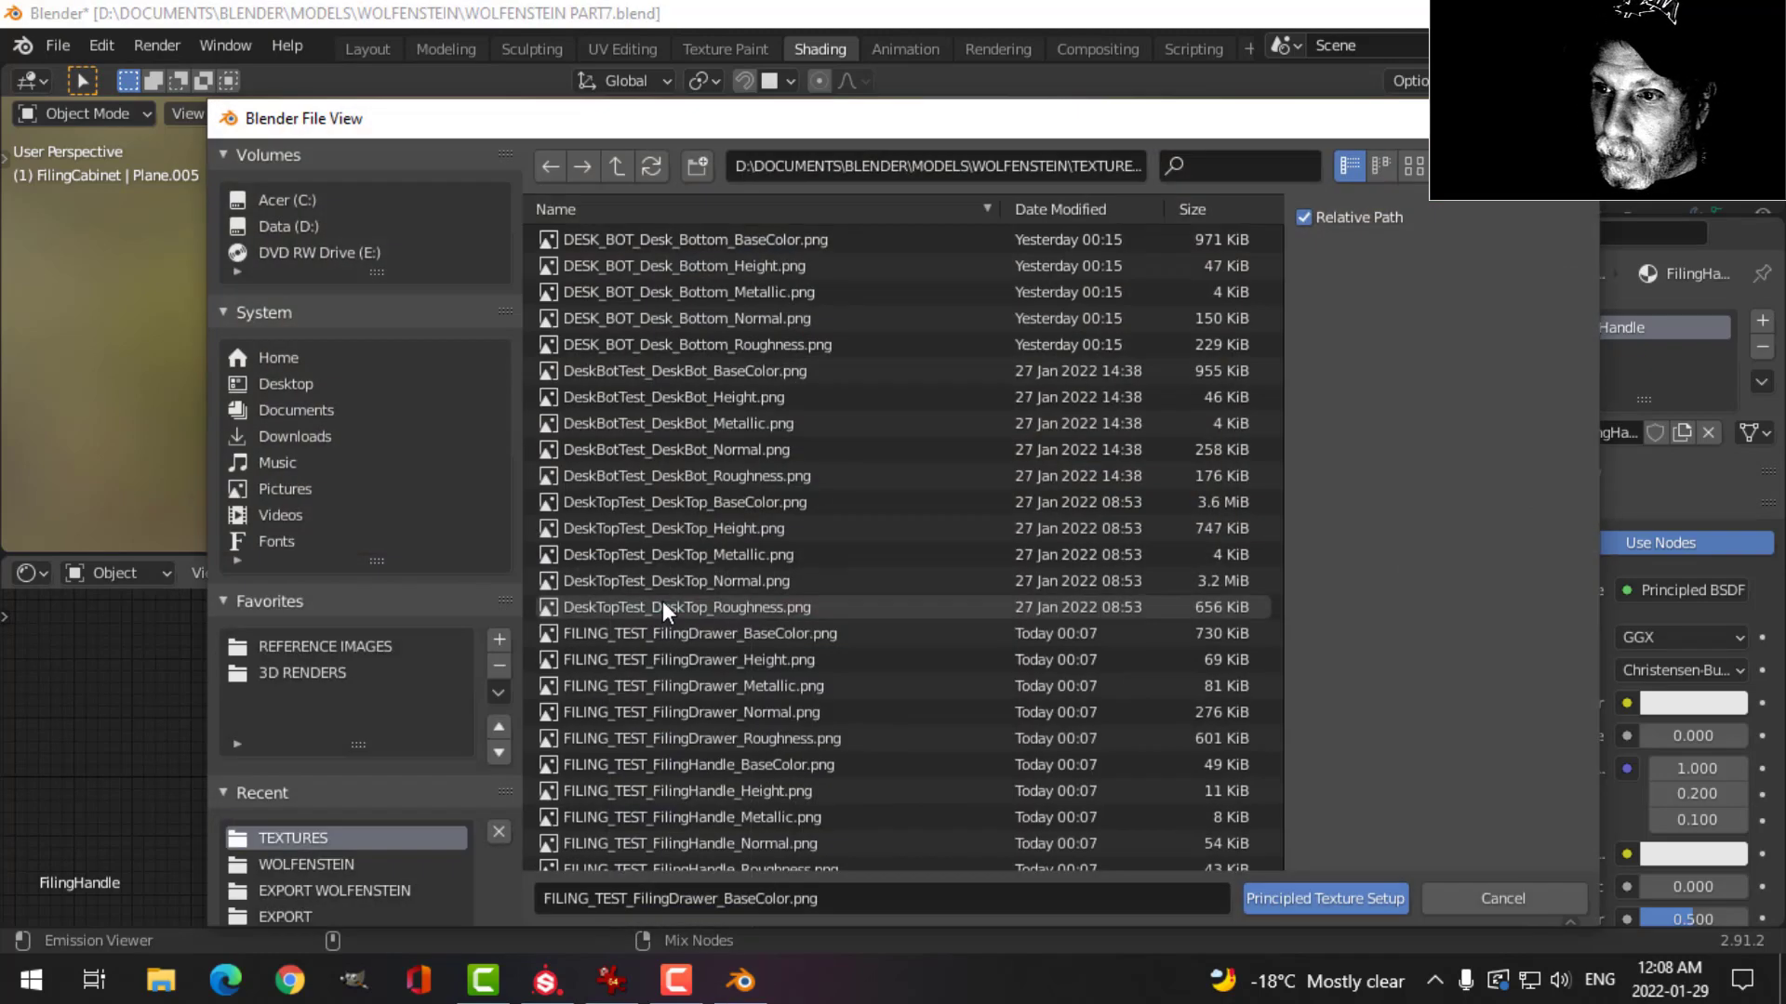
scroll(718, 595, "down", 4)
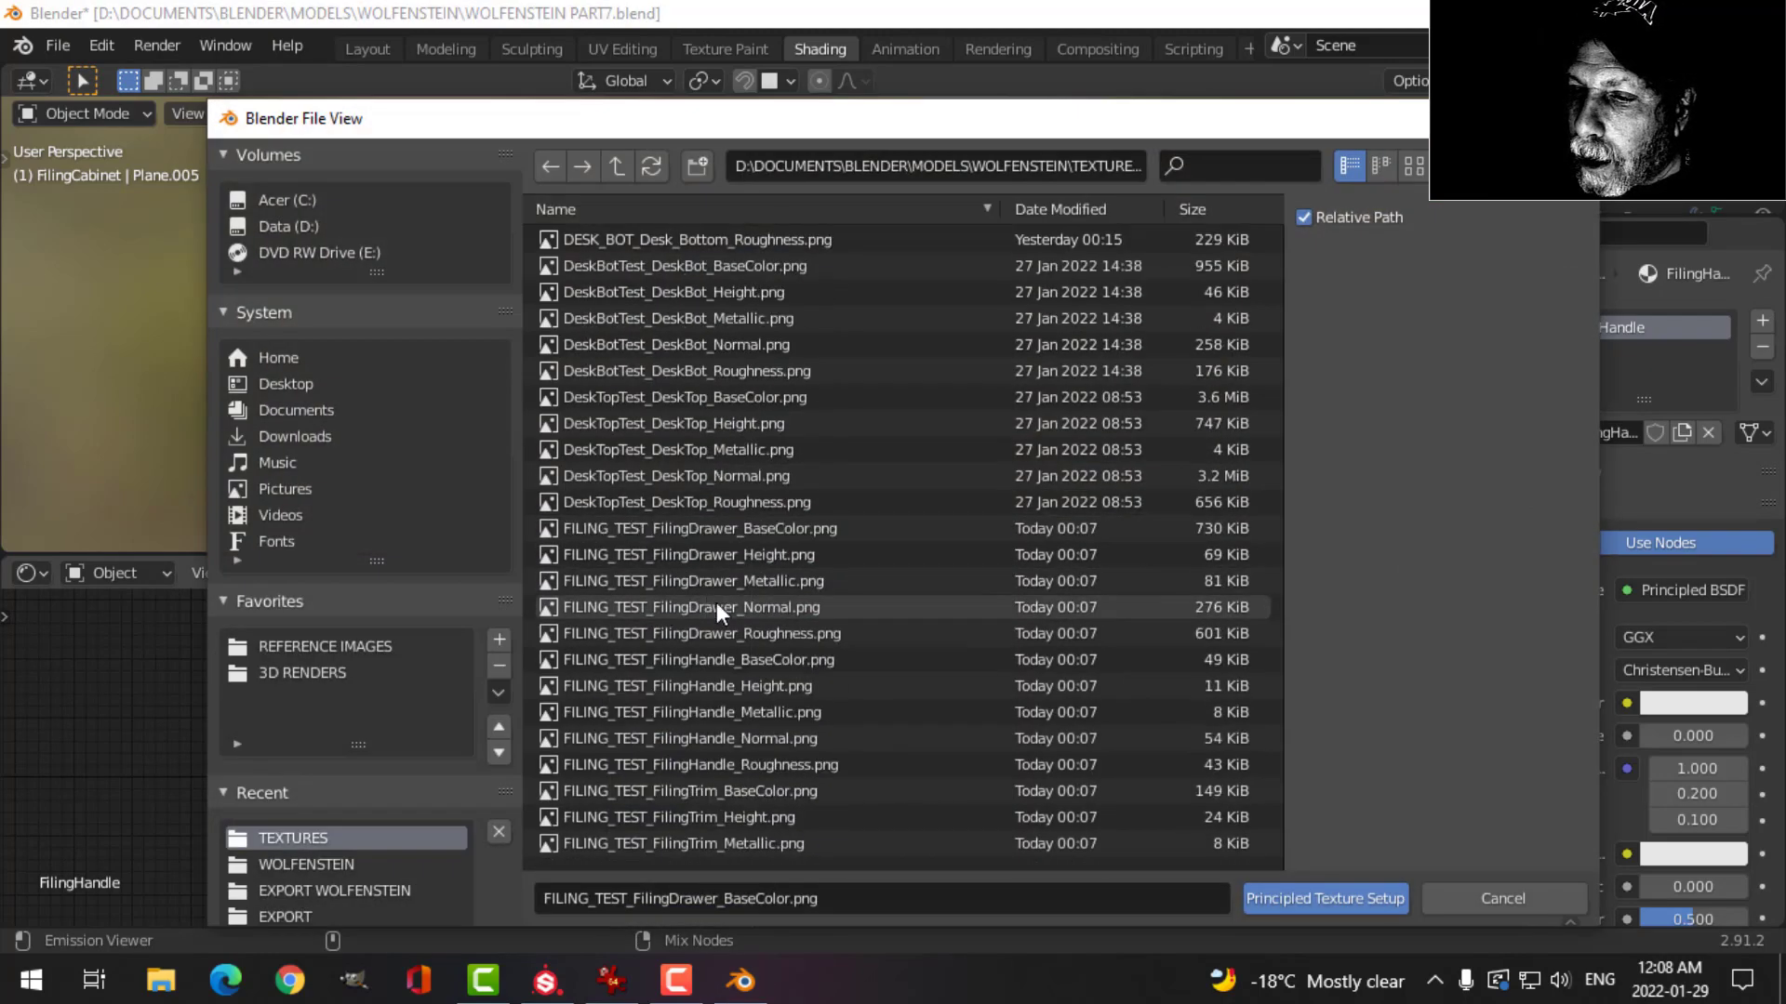
left_click(731, 661)
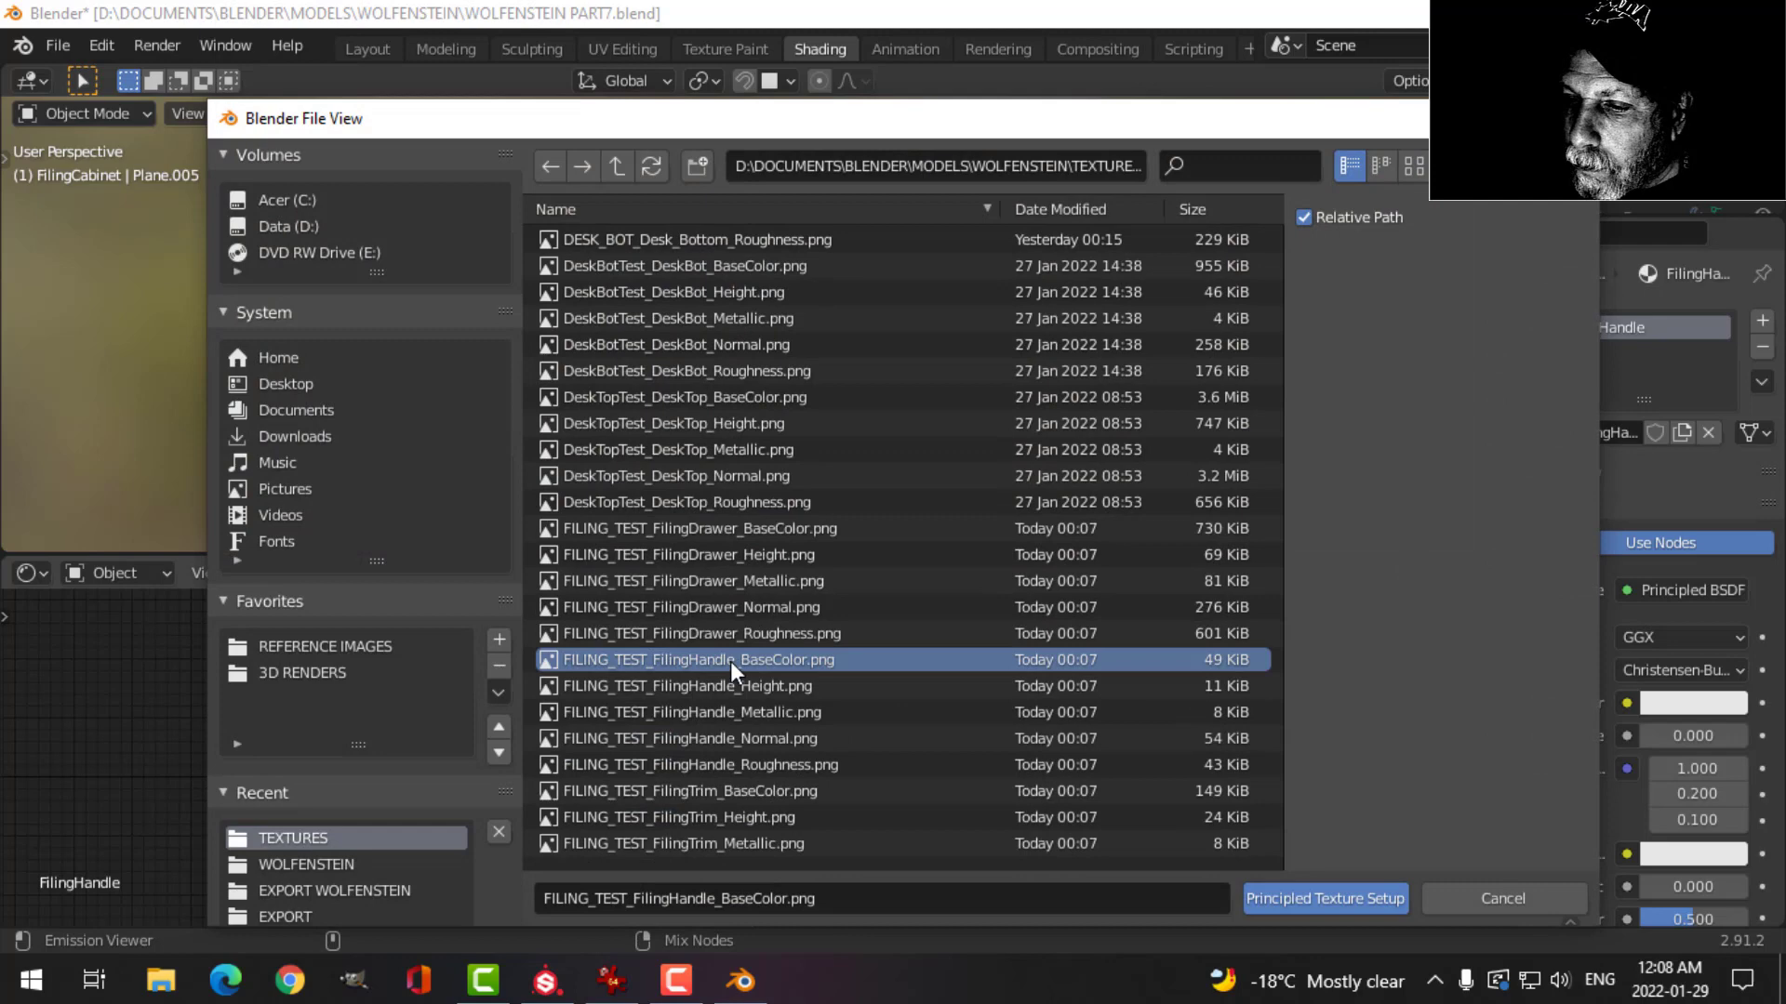
left_click(772, 764, "shift")
left_click(1315, 900)
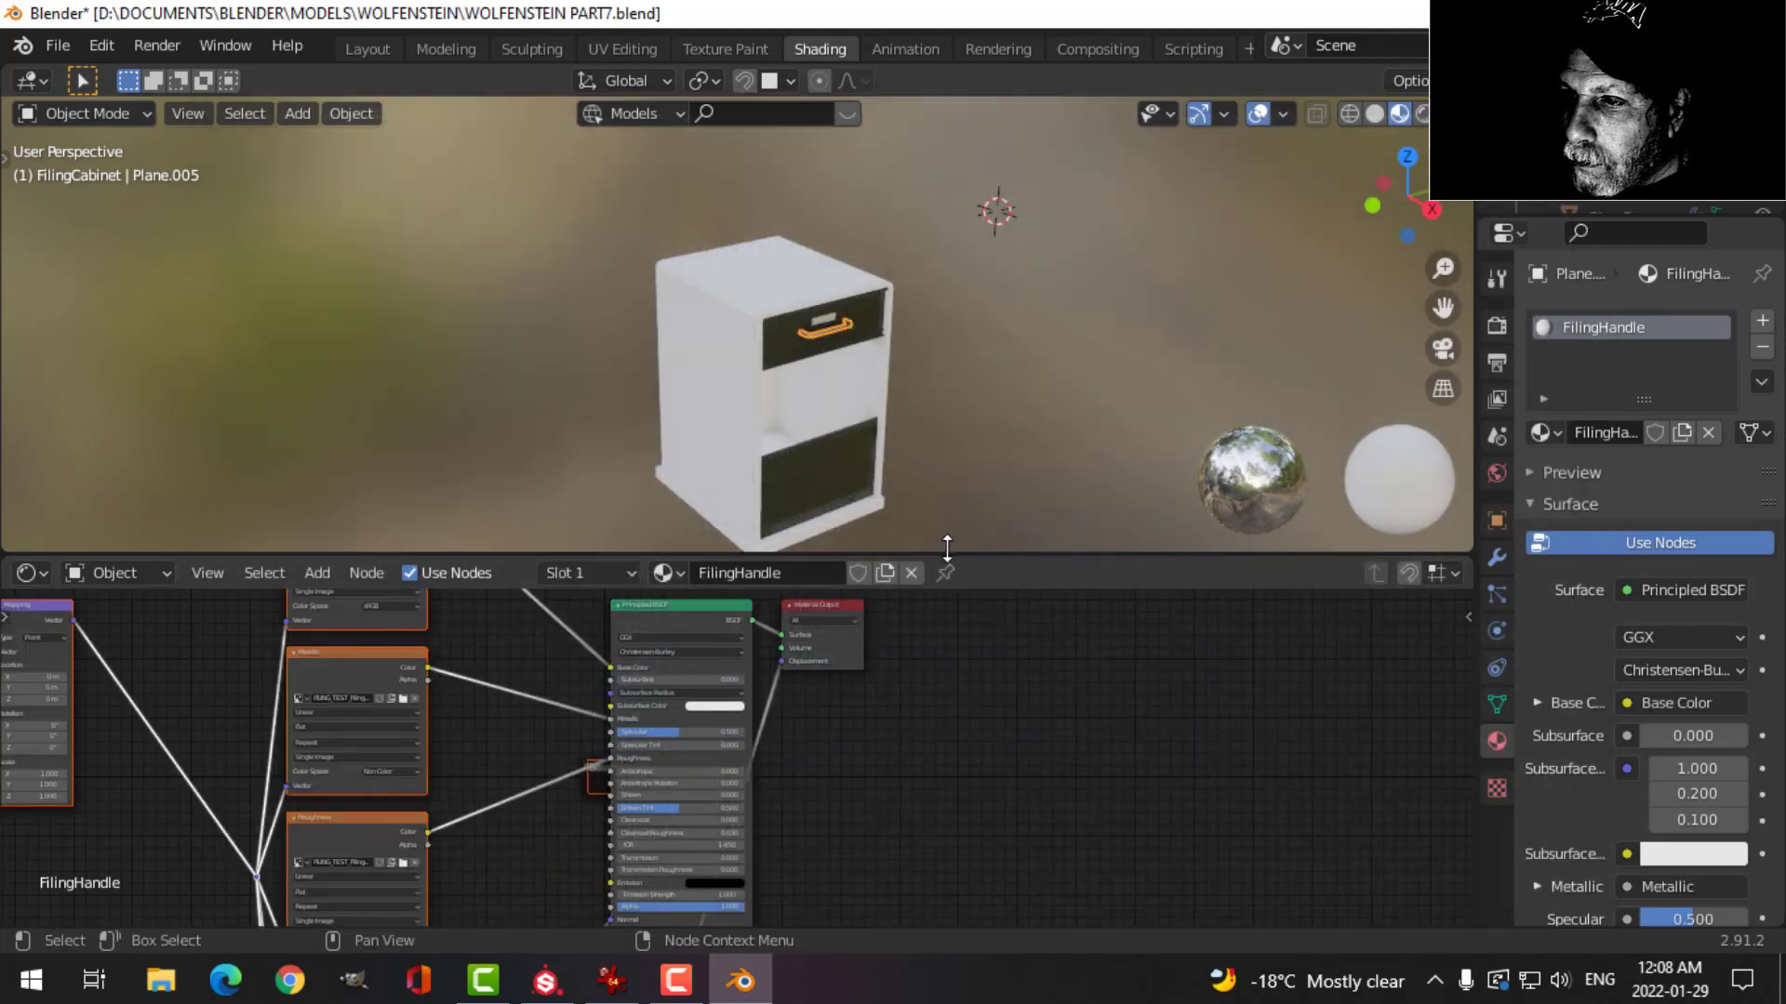
Apply the five FILING_TEST_FilingTrim maps to the cabinet trim's FilingTrim material with Principled Texture Setup.
scroll(870, 409, "up", 4)
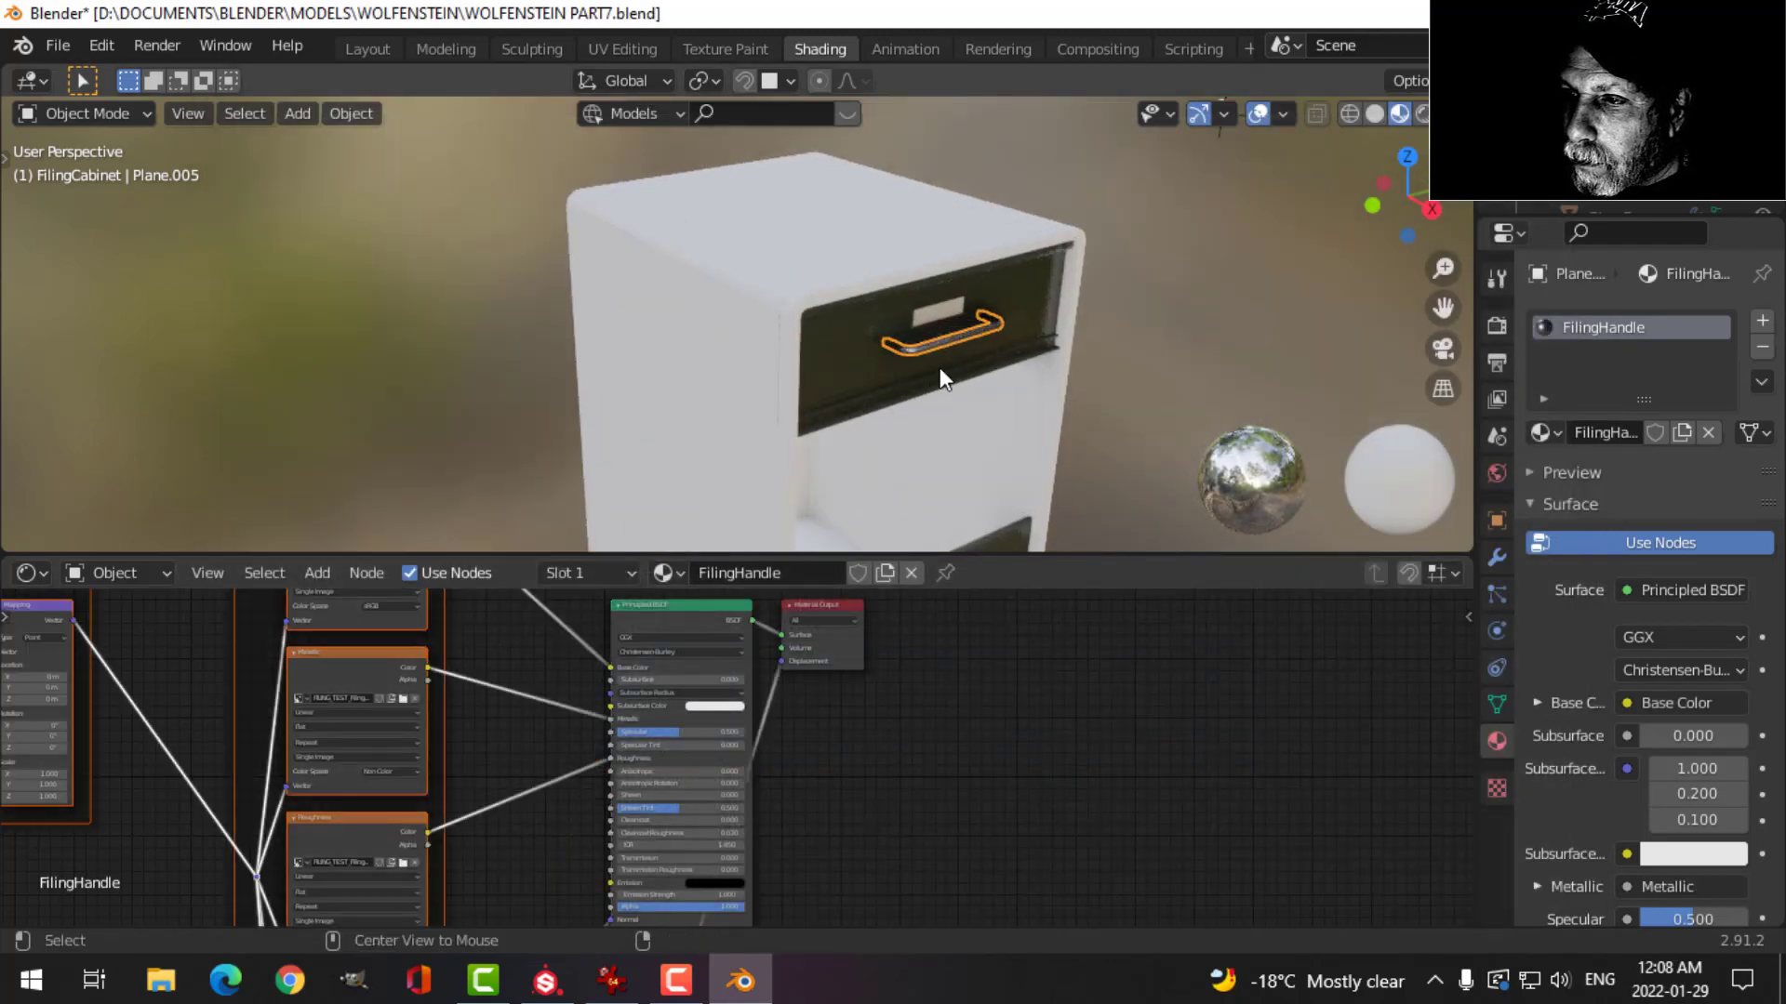
left_click(796, 327)
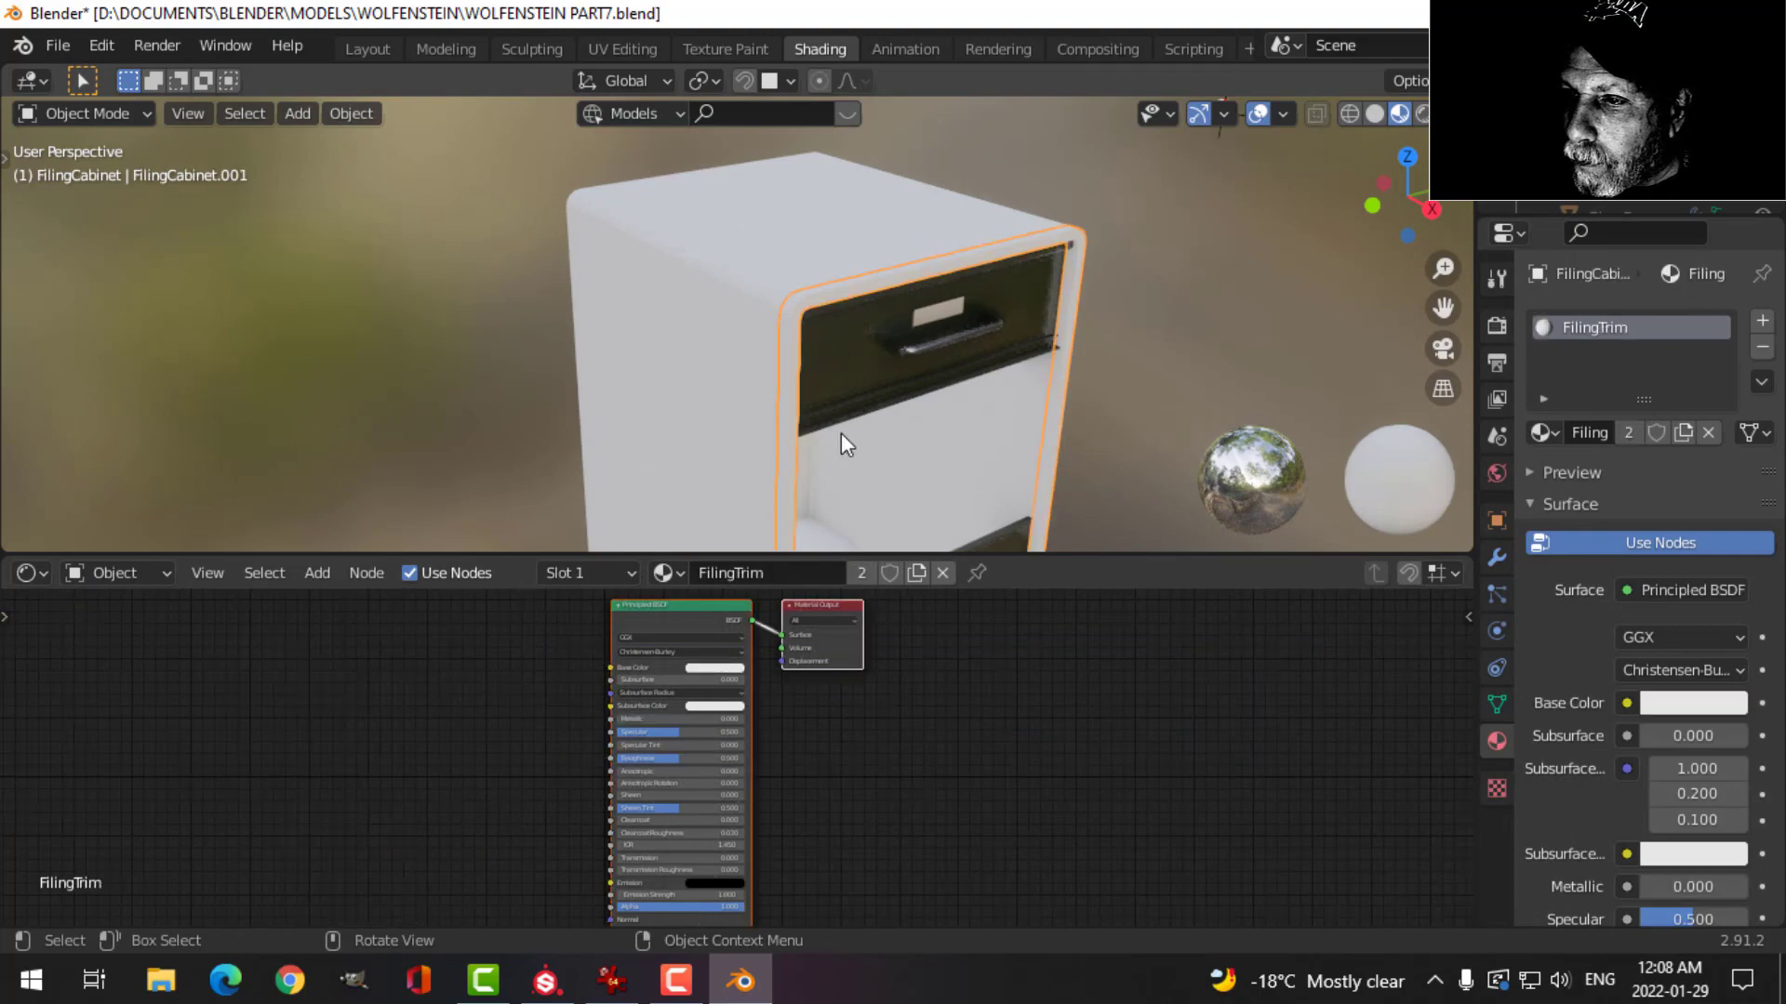
left_click(659, 606)
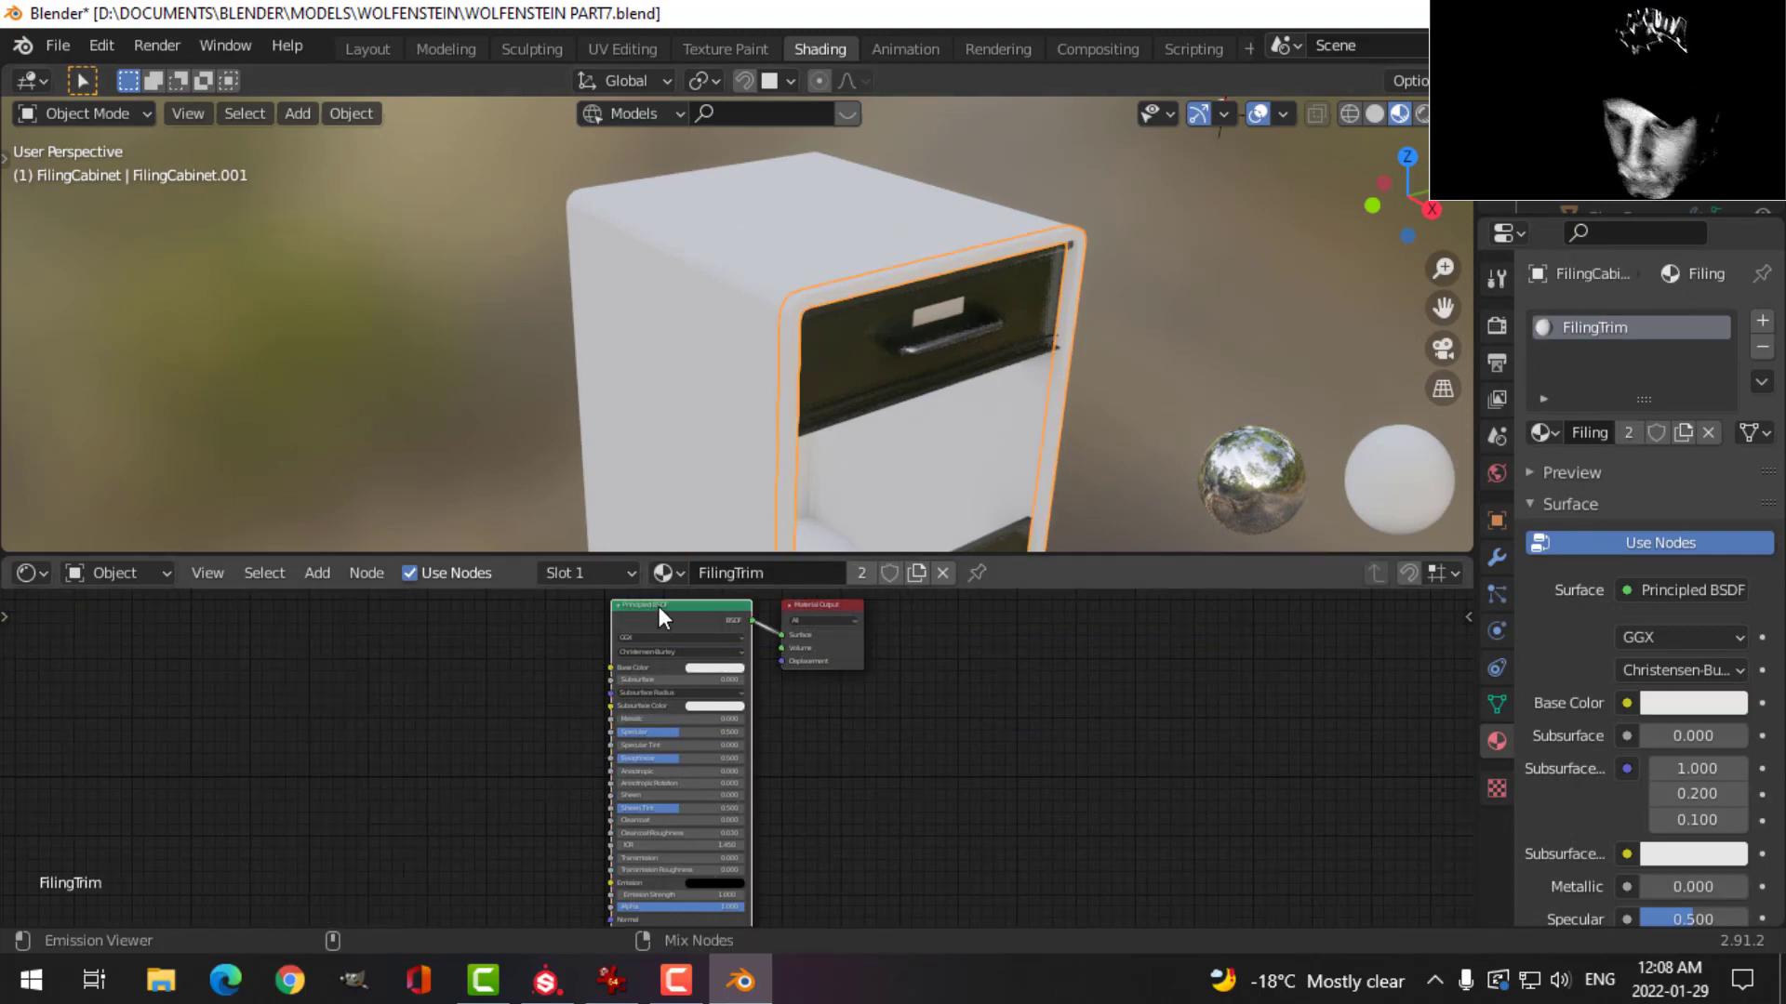
key("ctrl+shift+t")
scroll(768, 662, "down", 2)
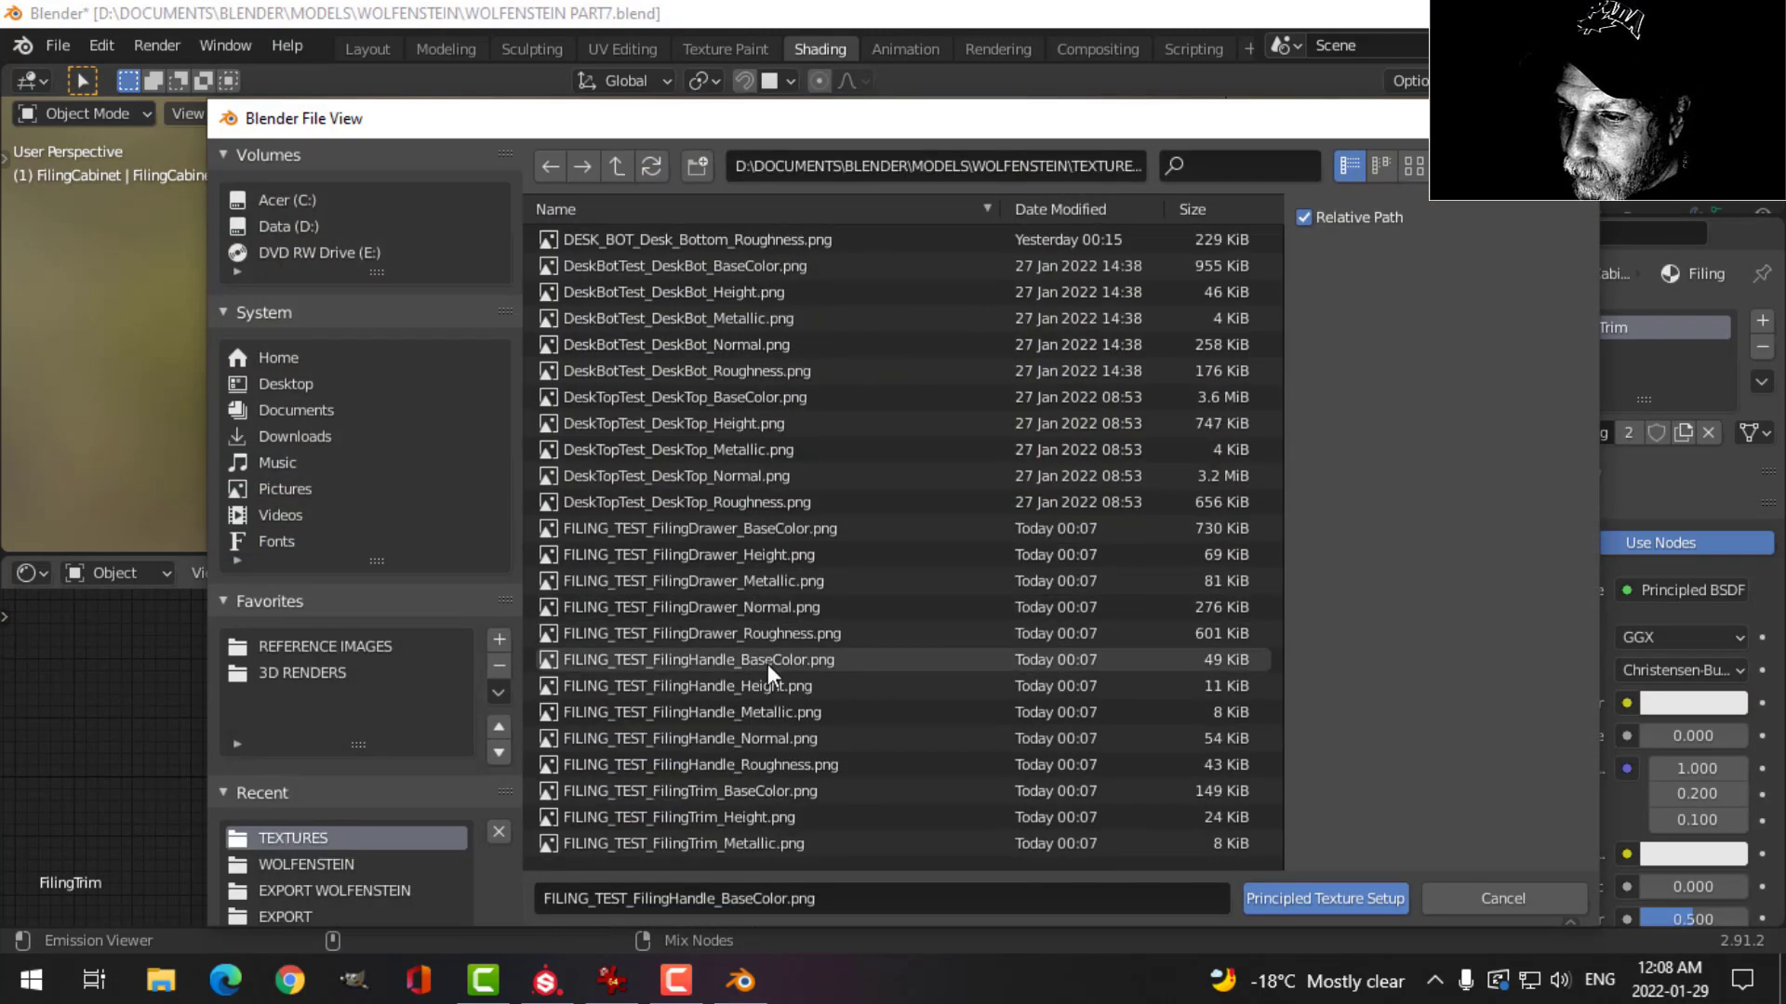
left_click(744, 739)
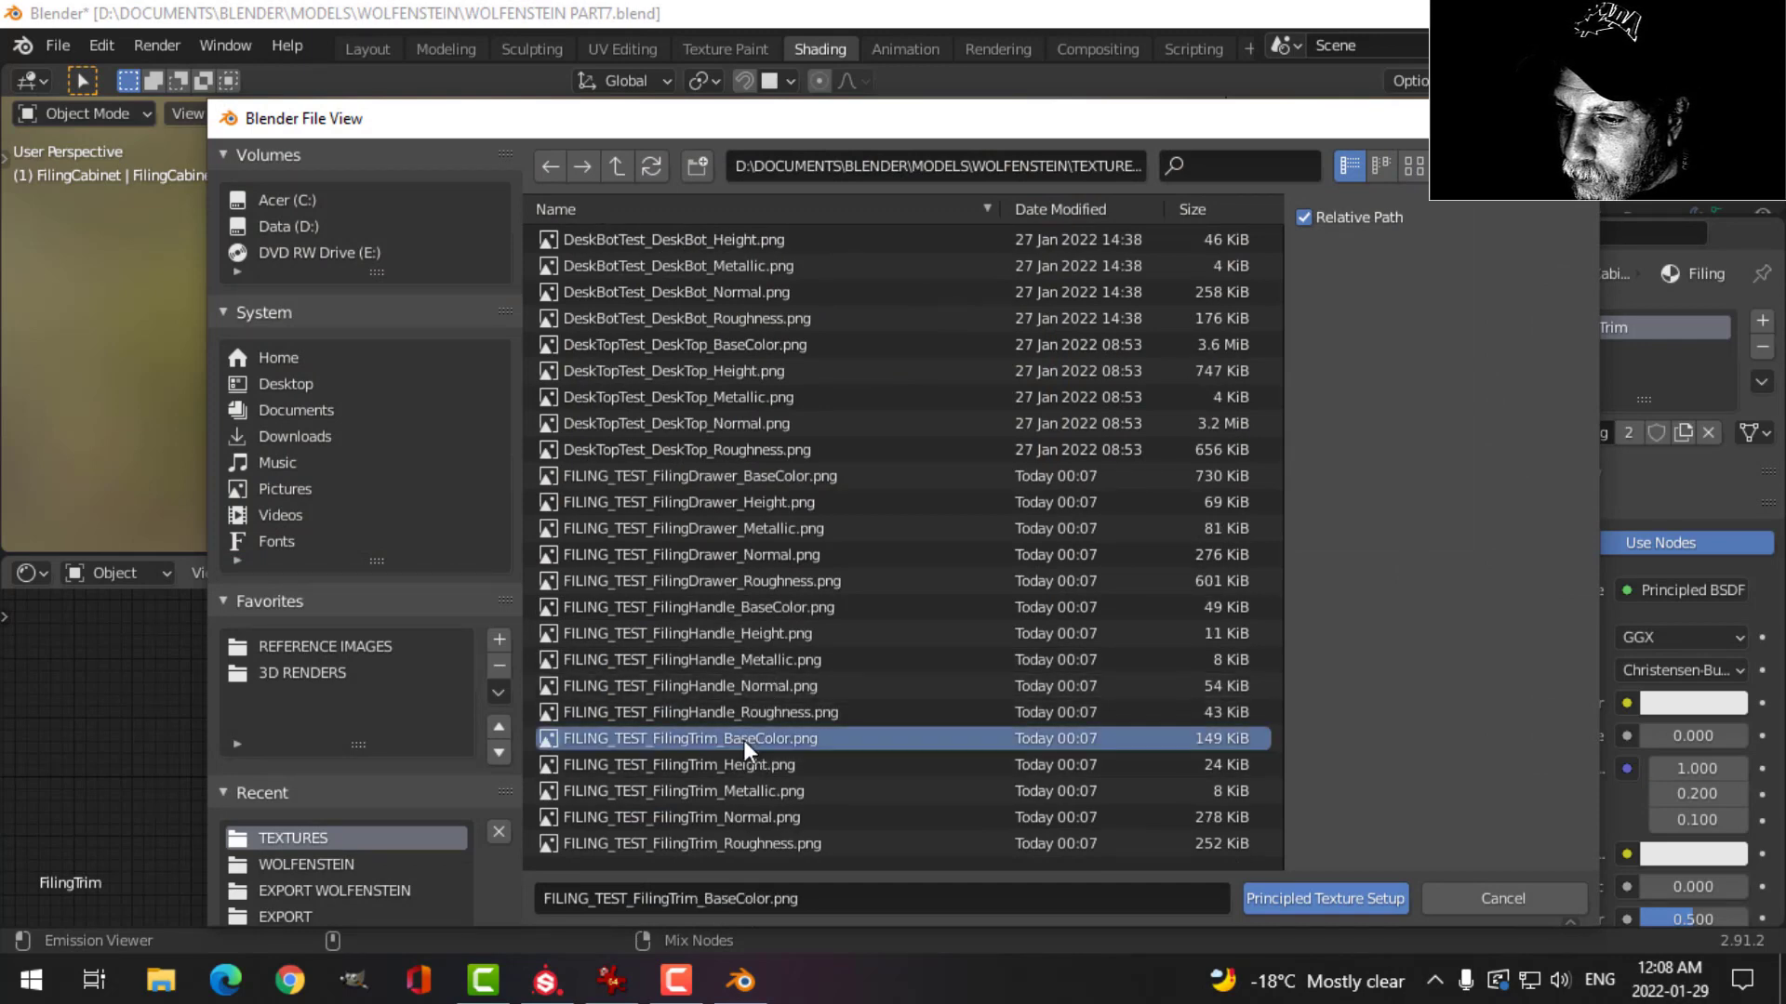
left_click(756, 841, "shift")
left_click(1320, 898)
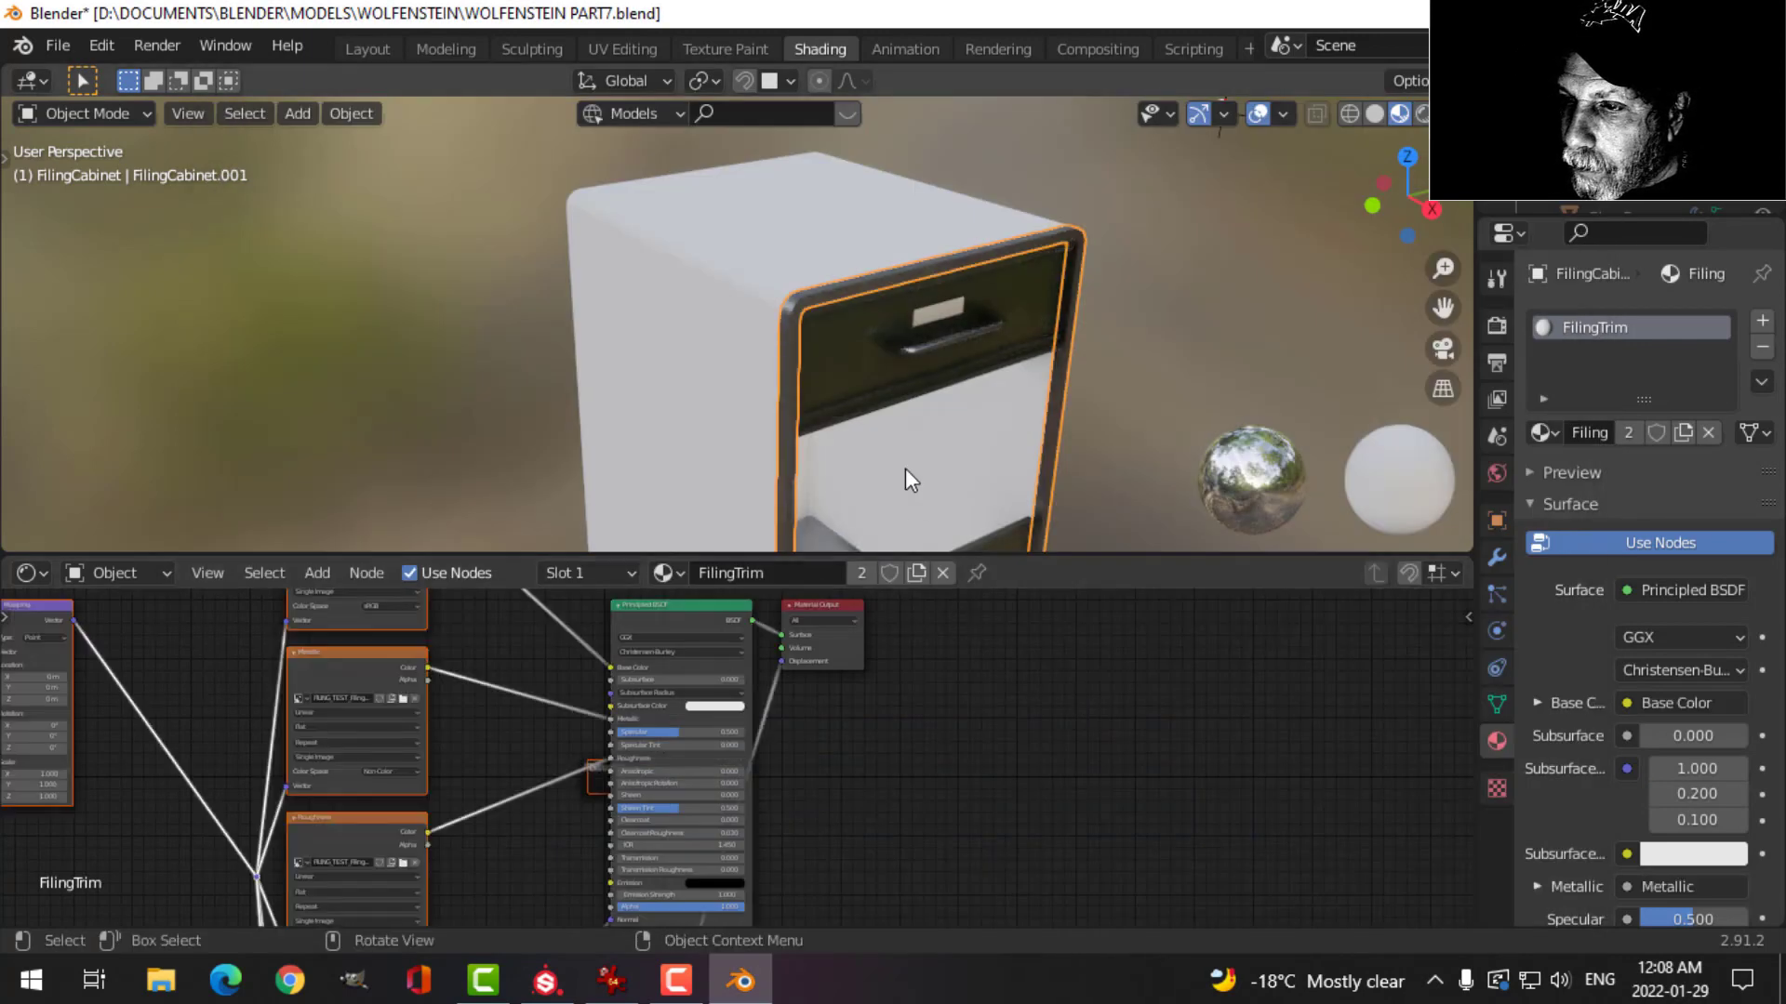
Apply the five FILING_TEST_FilingWood maps to the cabinet body's FilingWood material with Principled Texture Setup.
left_click(678, 340)
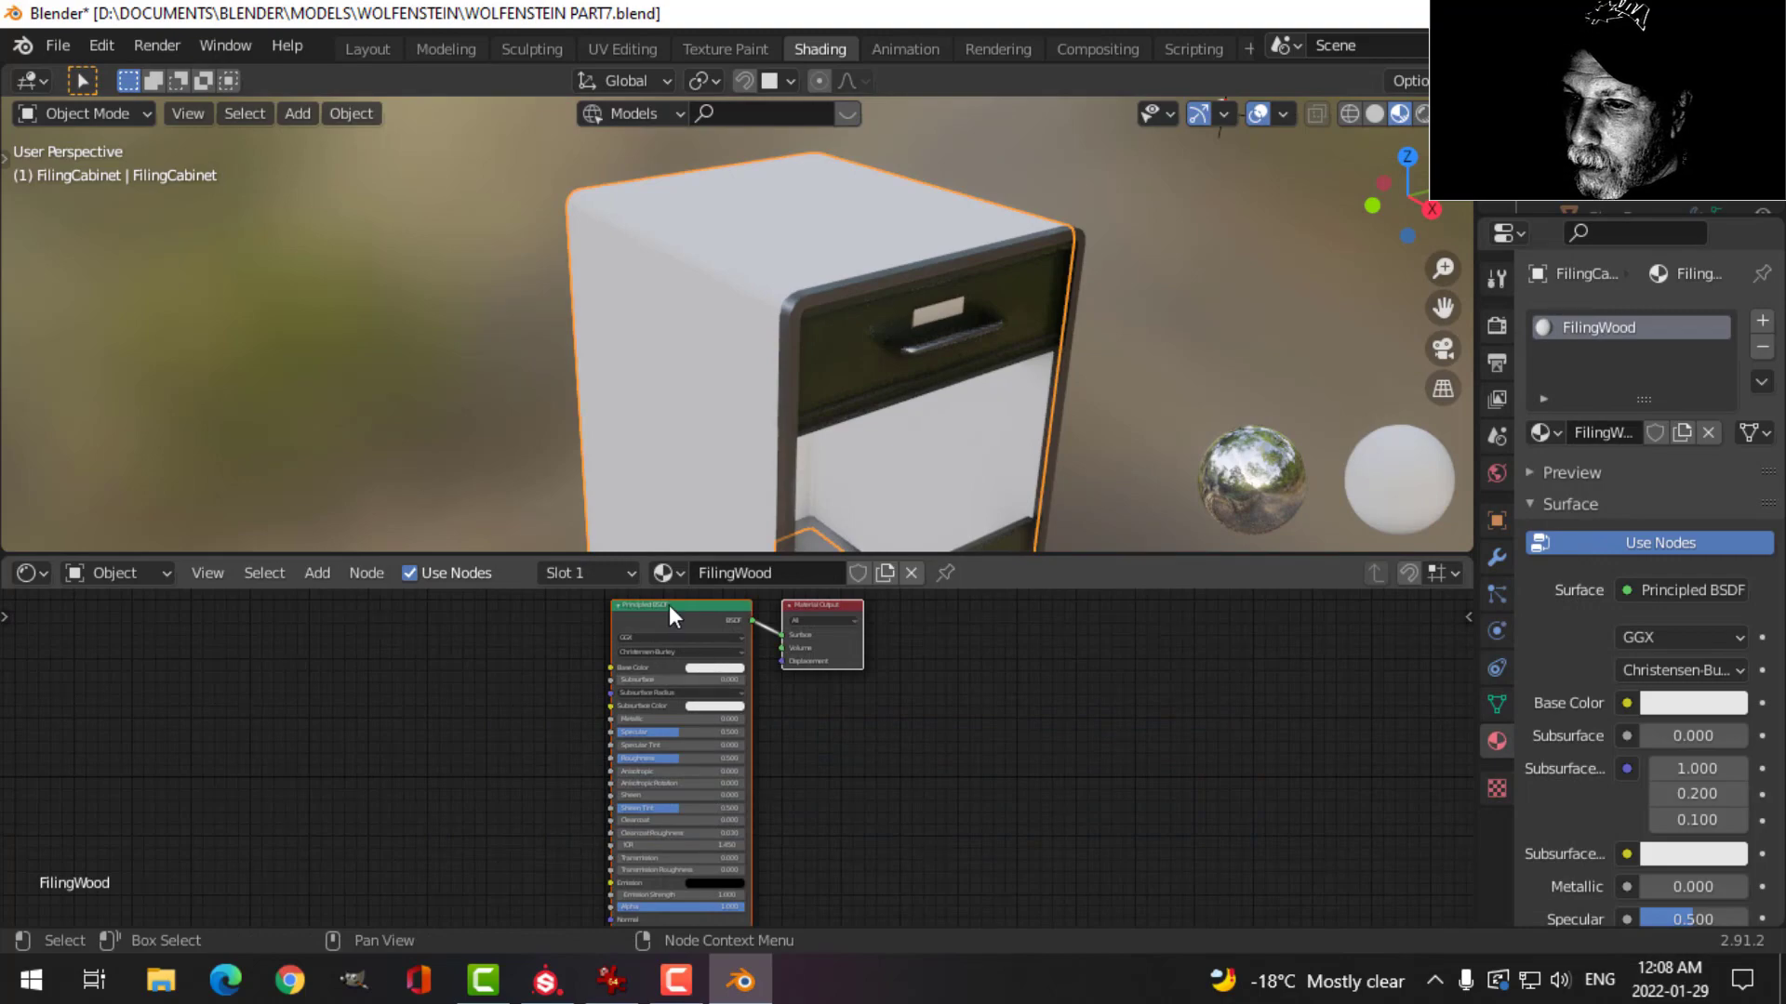
key("ctrl+shift+t")
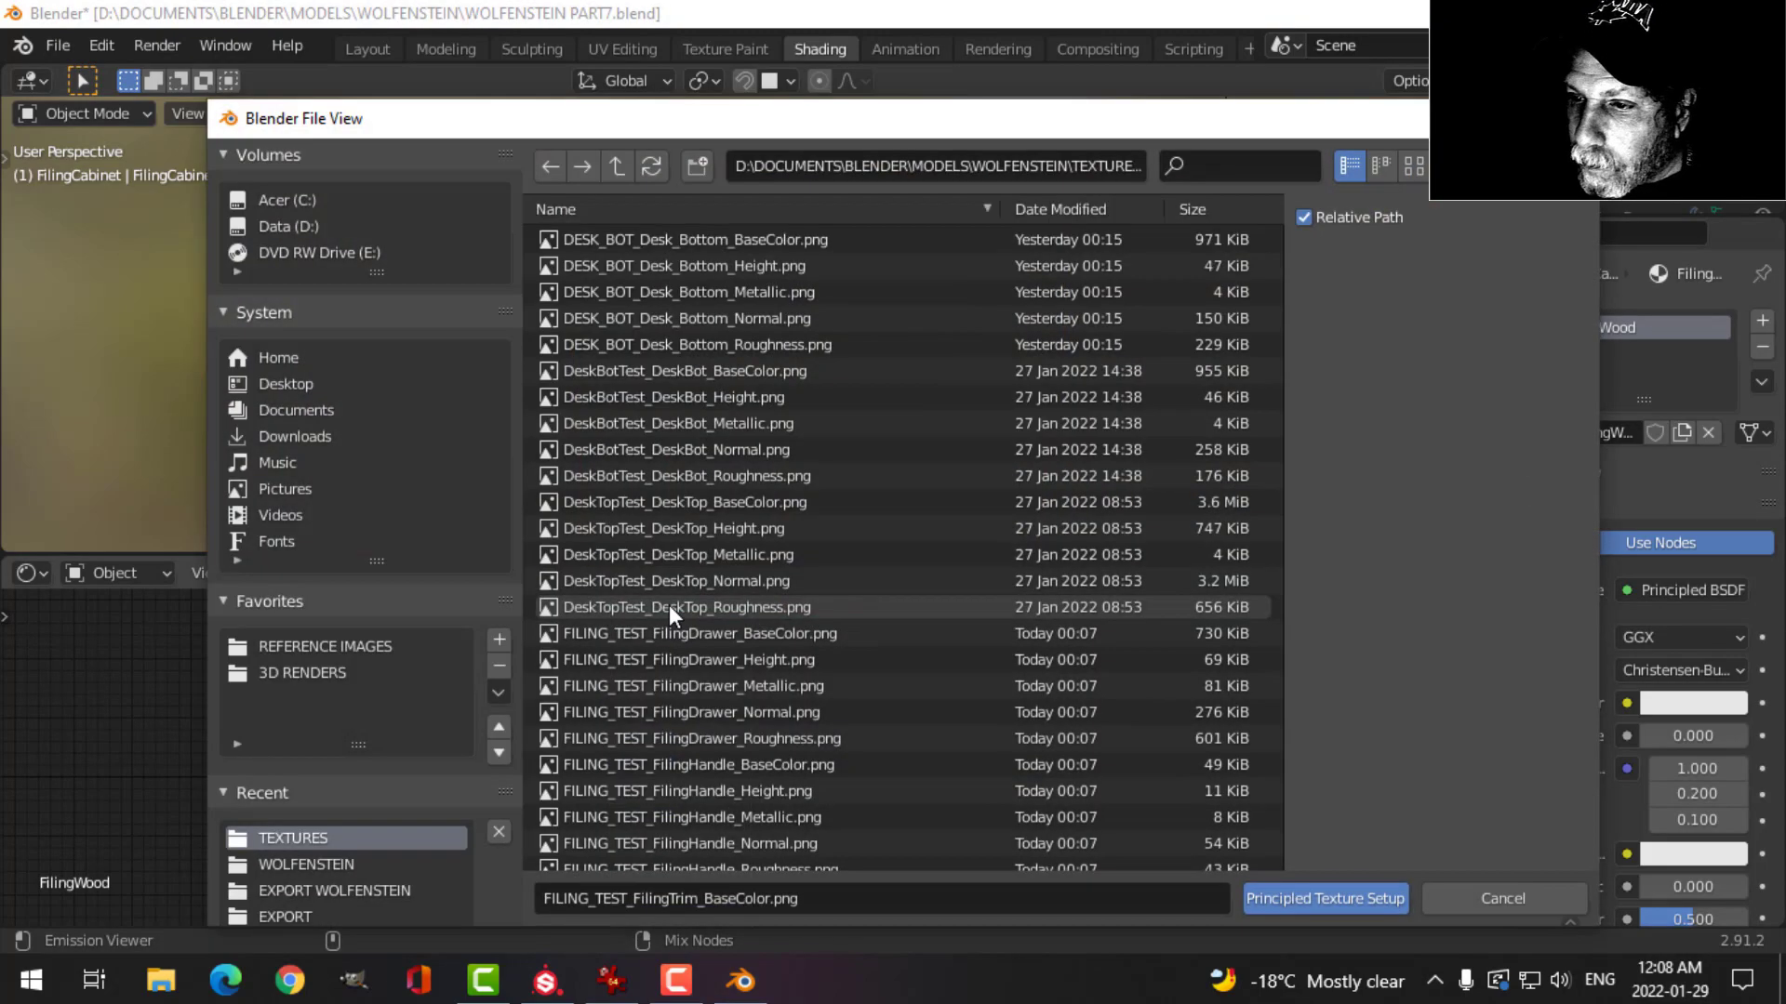
scroll(809, 814, "down", 5)
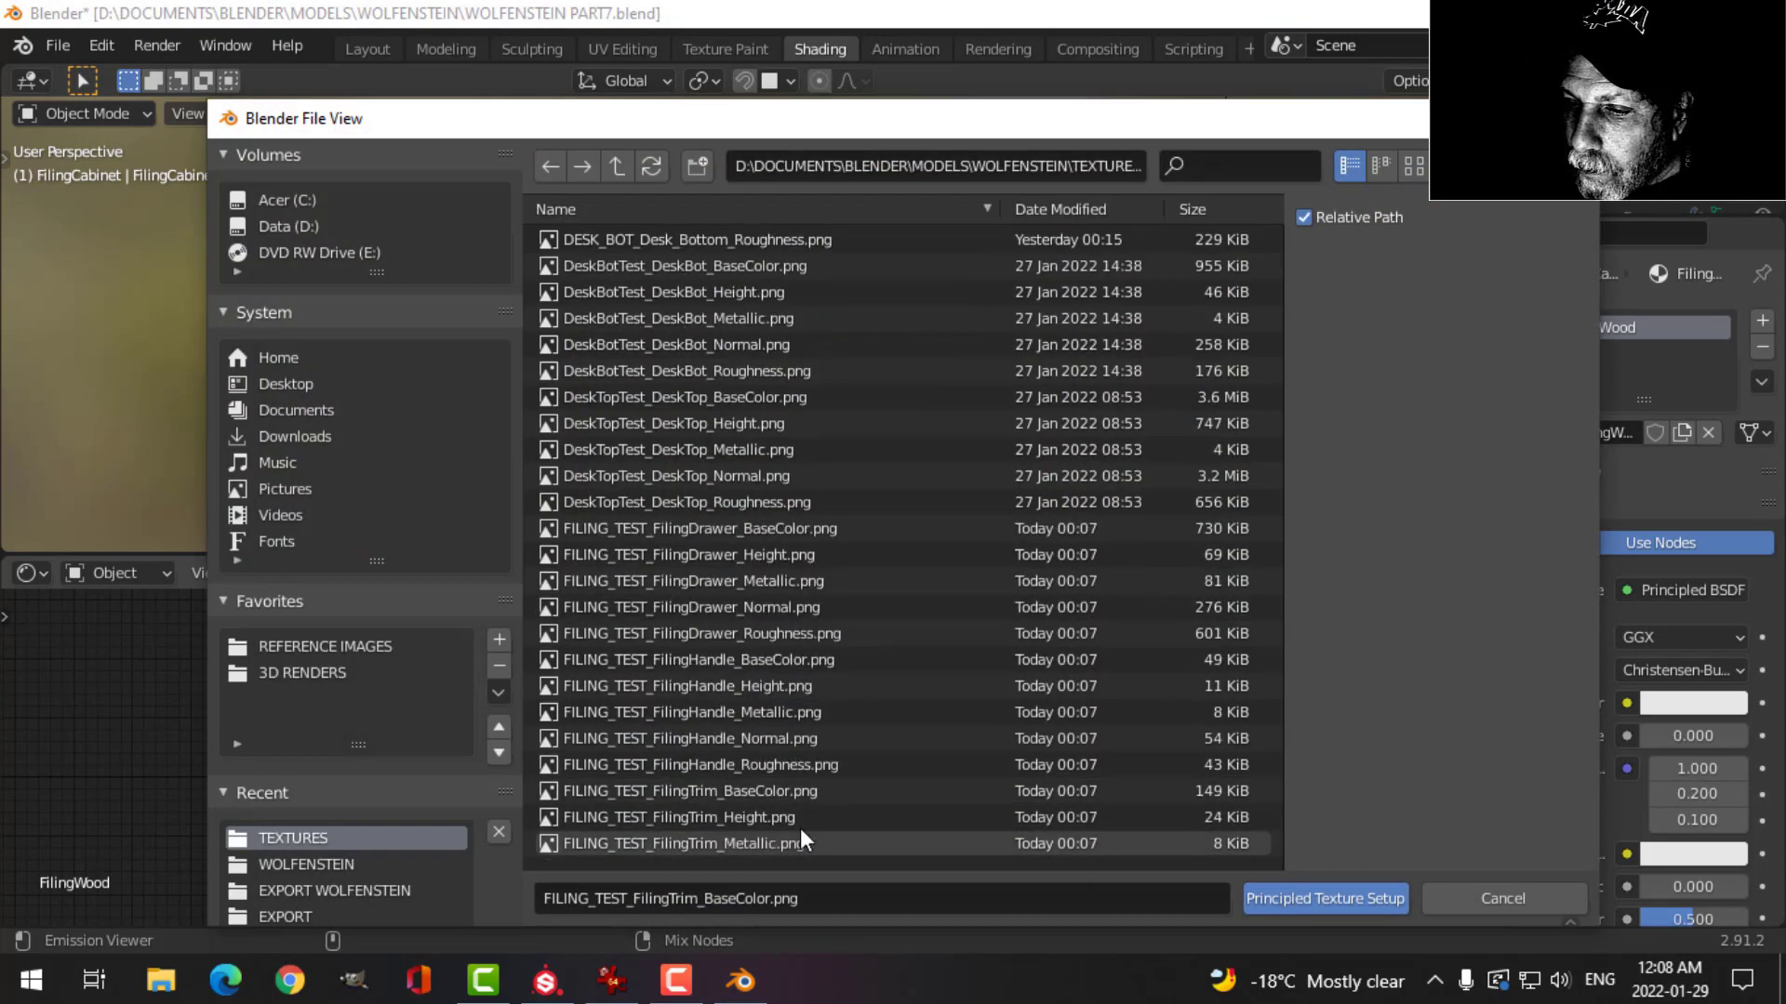
scroll(790, 811, "down", 1)
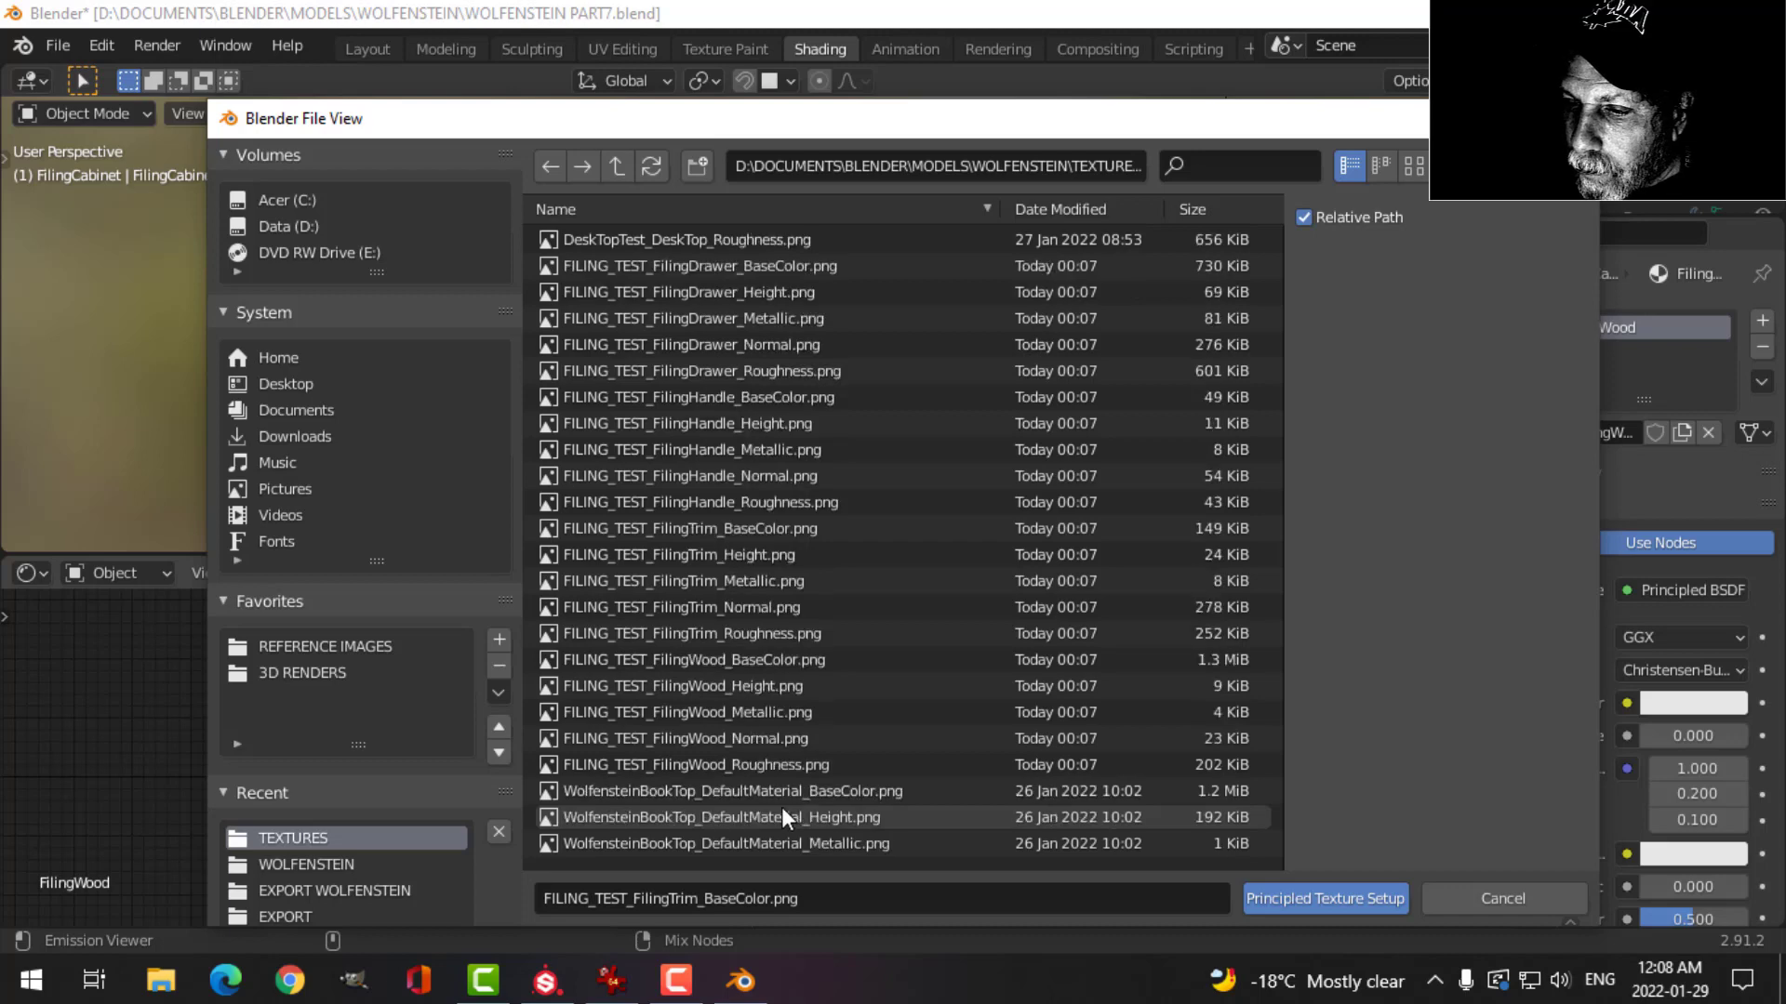
left_click(756, 659)
left_click(772, 757, "shift")
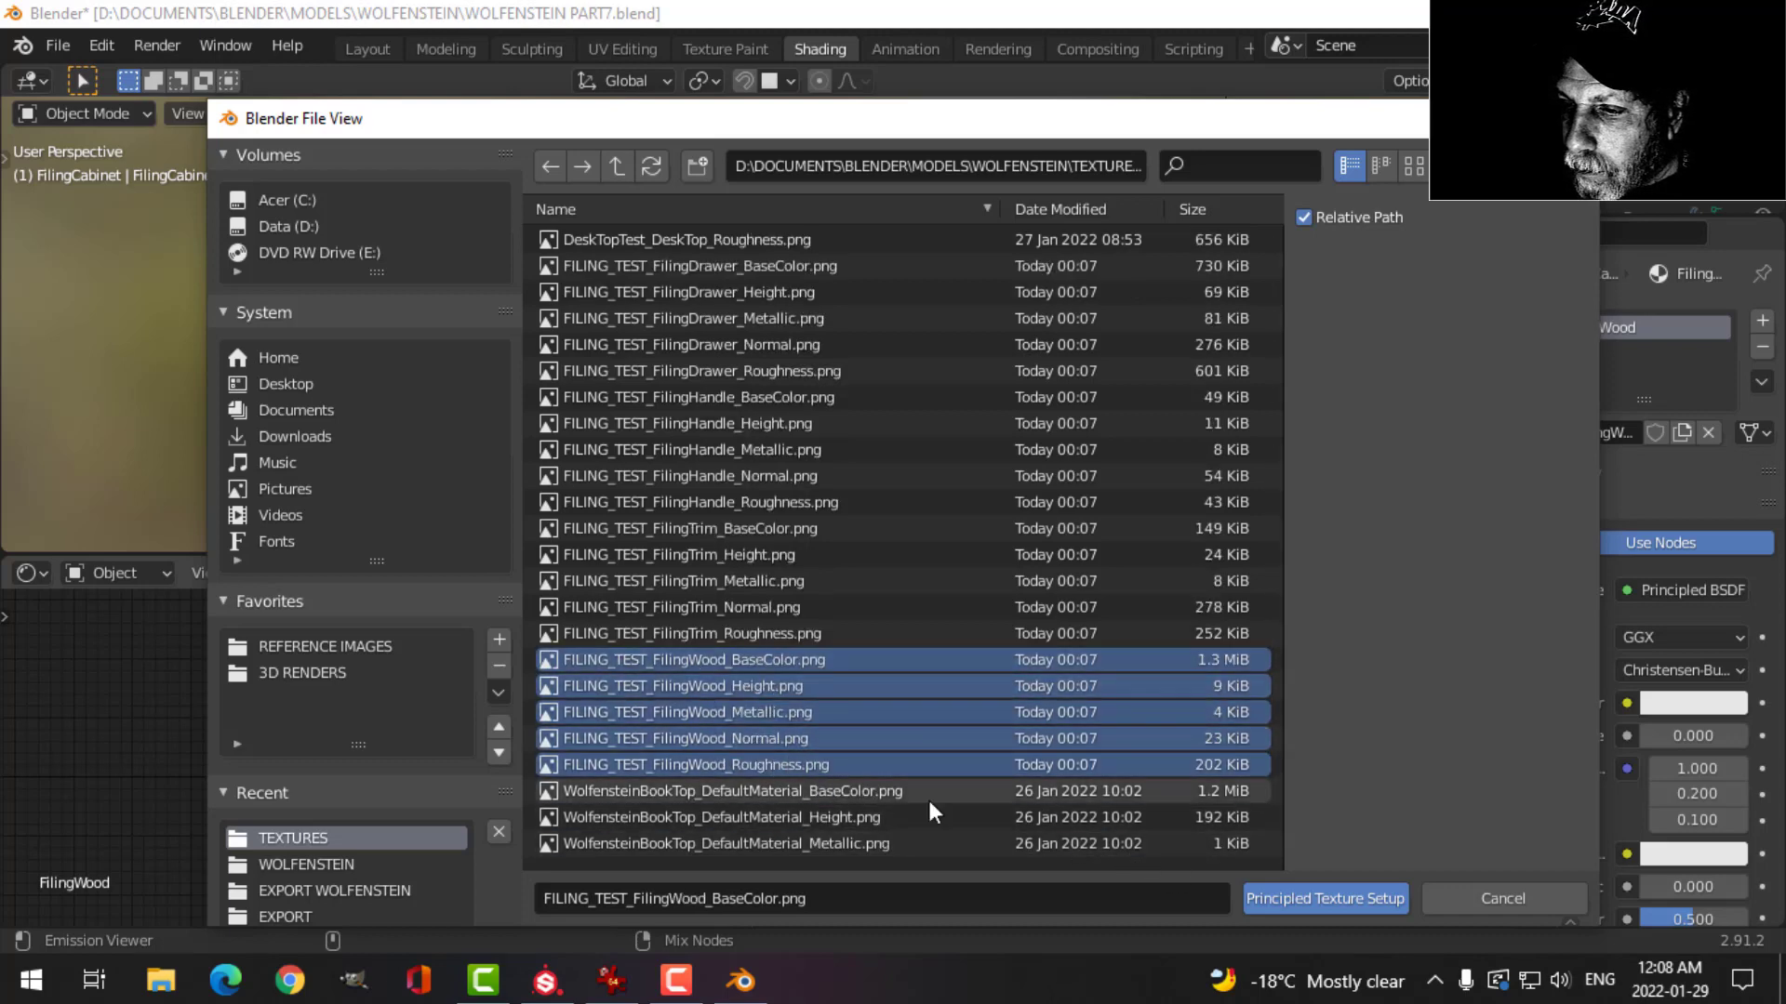
left_click(1251, 893)
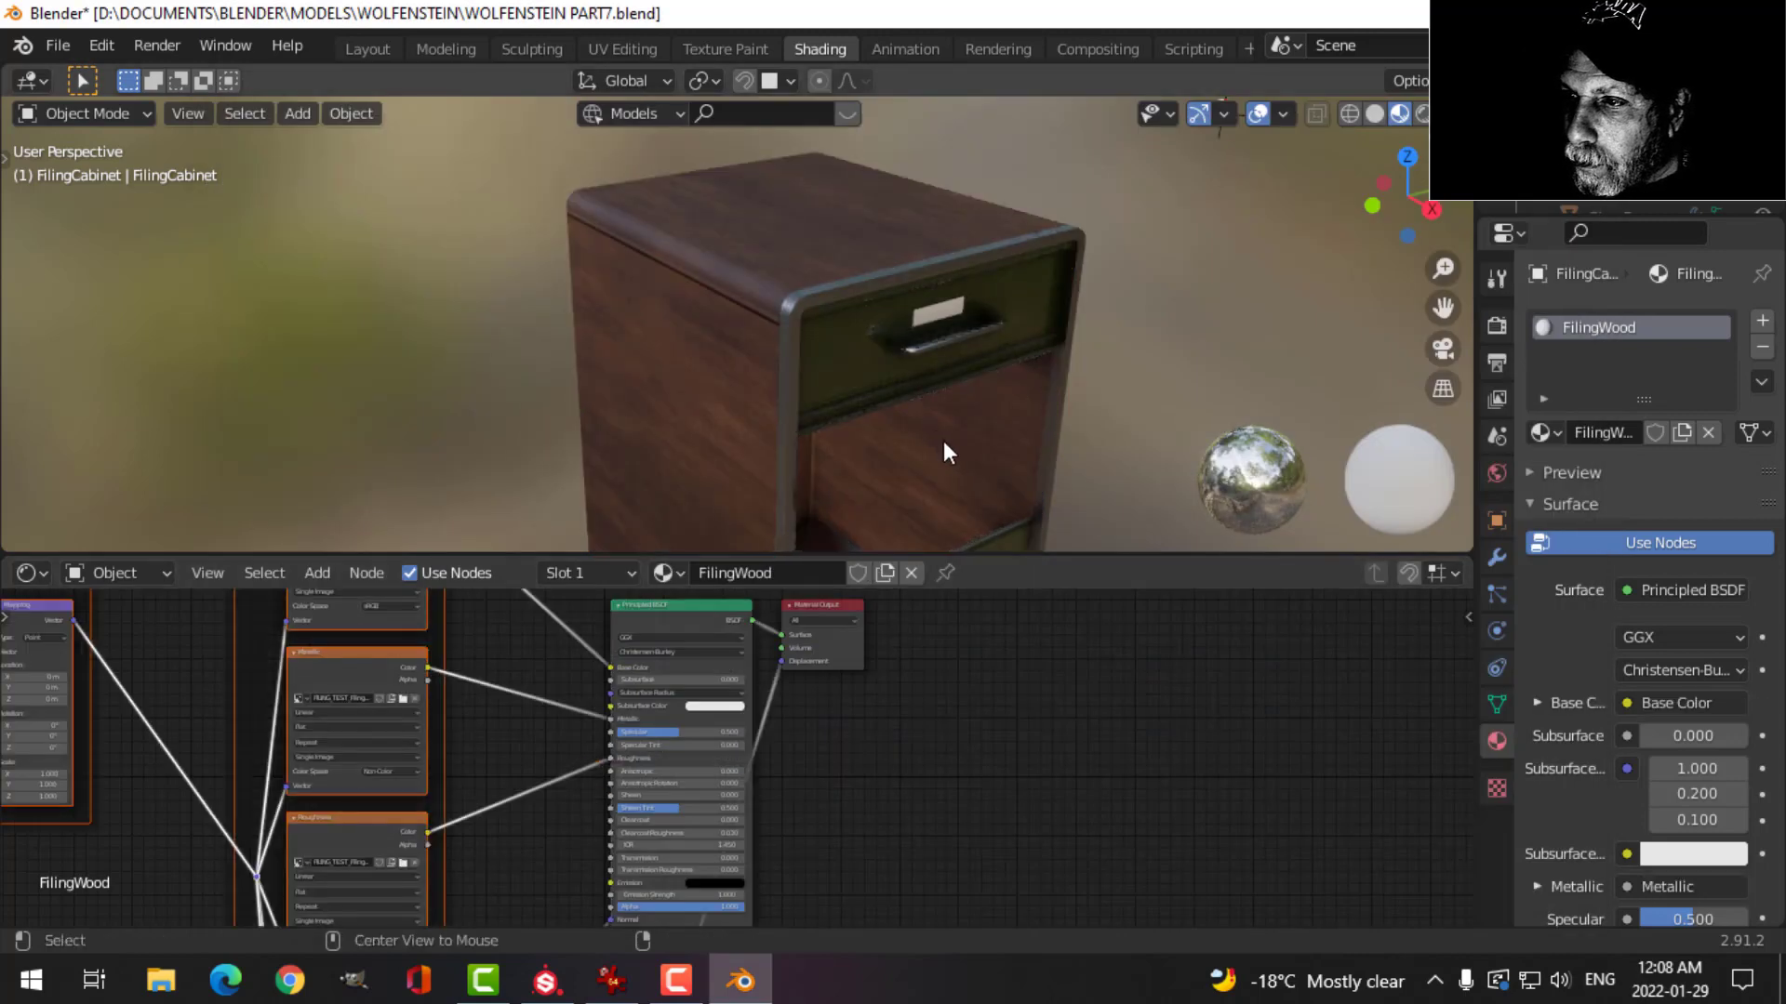
Check the textured cabinet from several angles and save the Blender file.
scroll(858, 296, "up", 4)
scroll(871, 353, "down", 5)
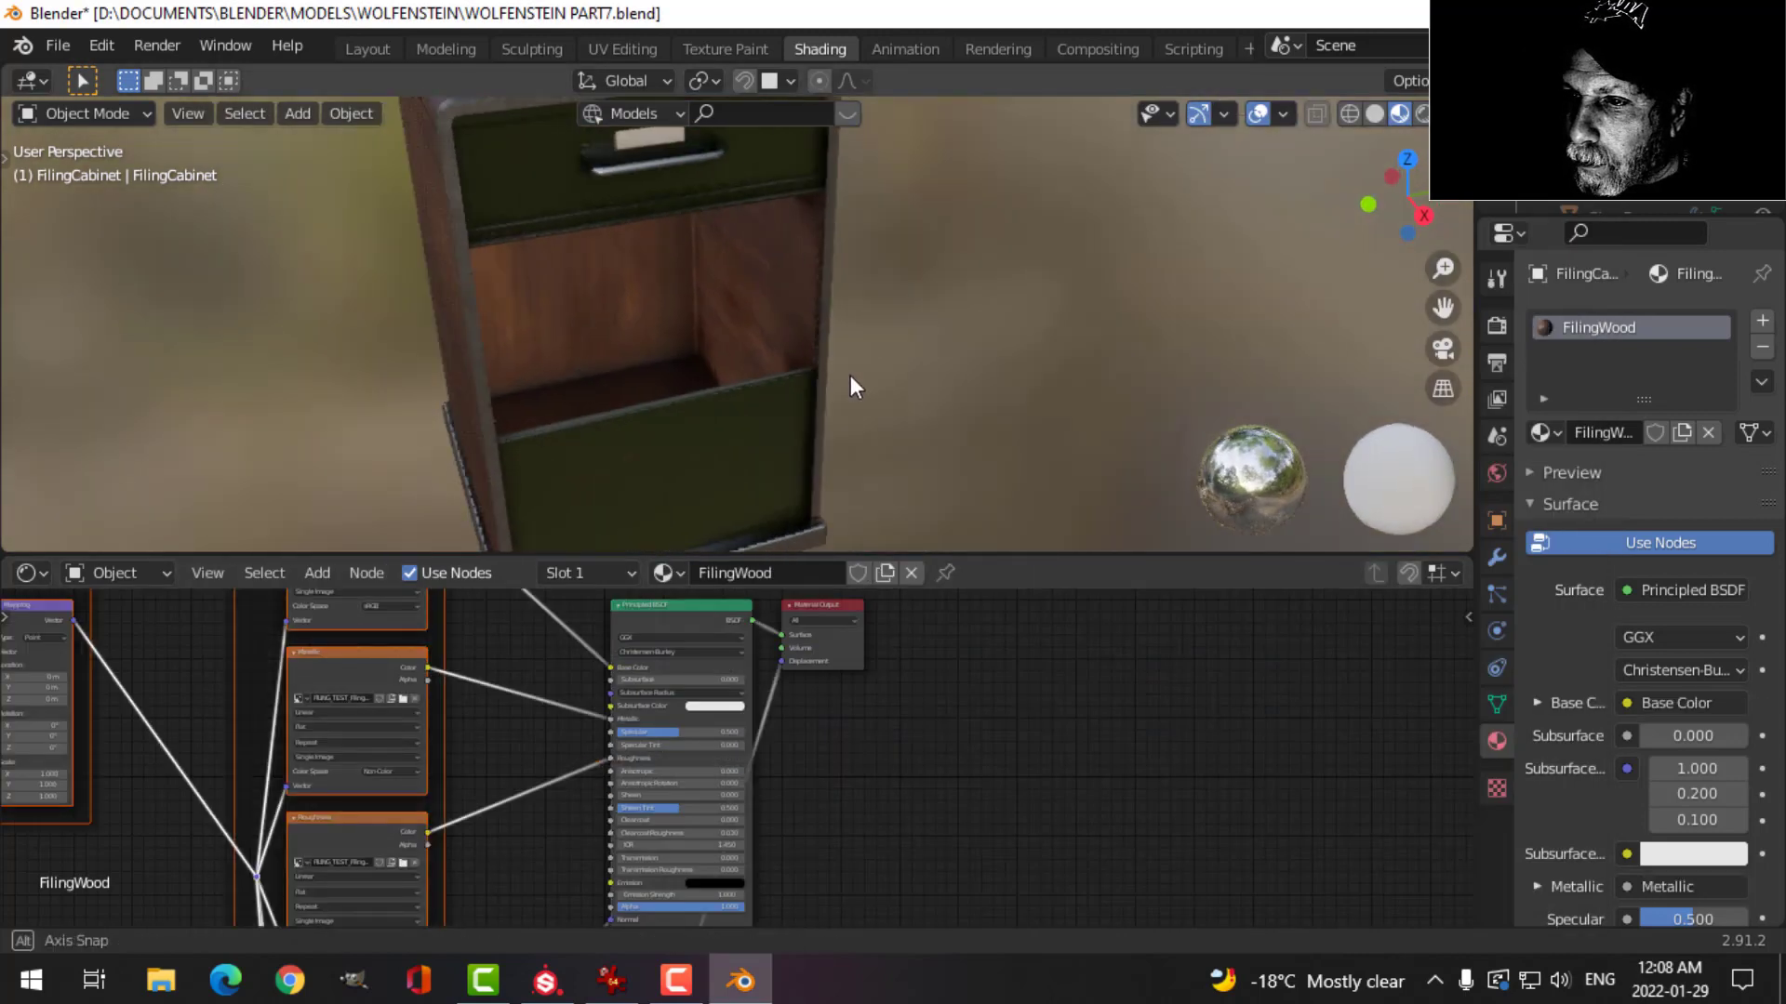
middle_click_drag(861, 385, 828, 355)
key("ctrl+s")
scroll(802, 374, "up", 2)
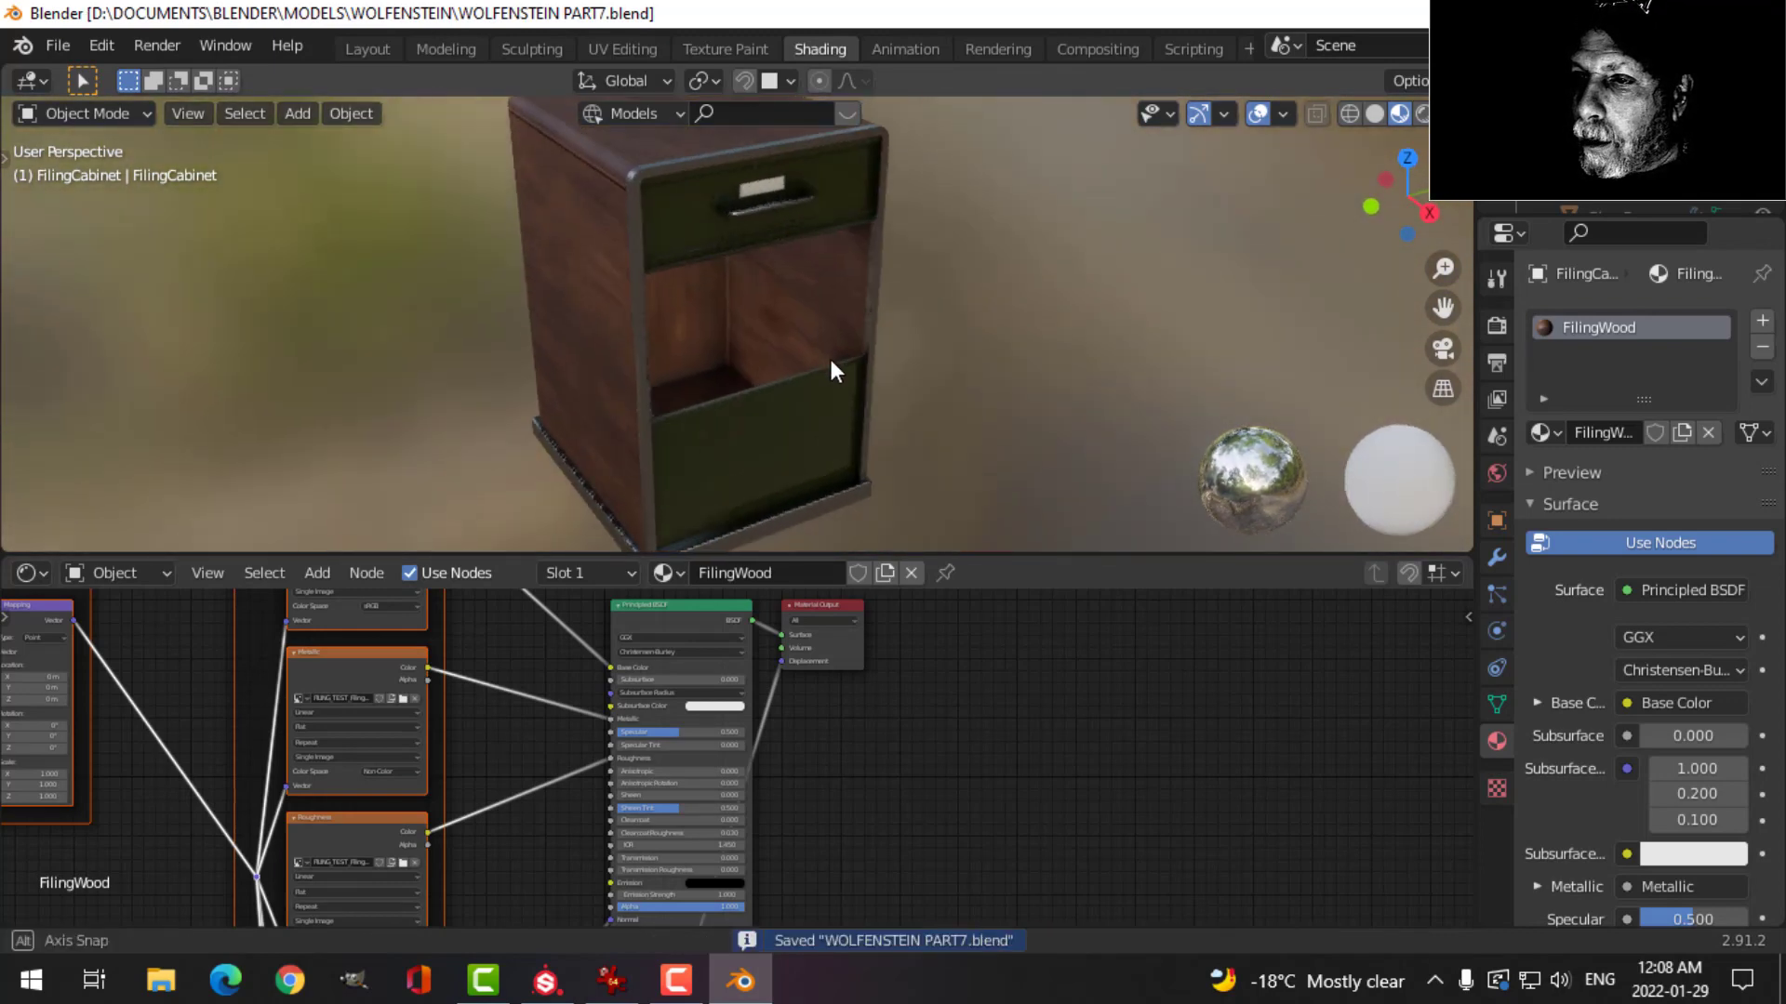
Show the cabinet in the Layout workspace with Material Preview shading and save the file again.
left_click(368, 48)
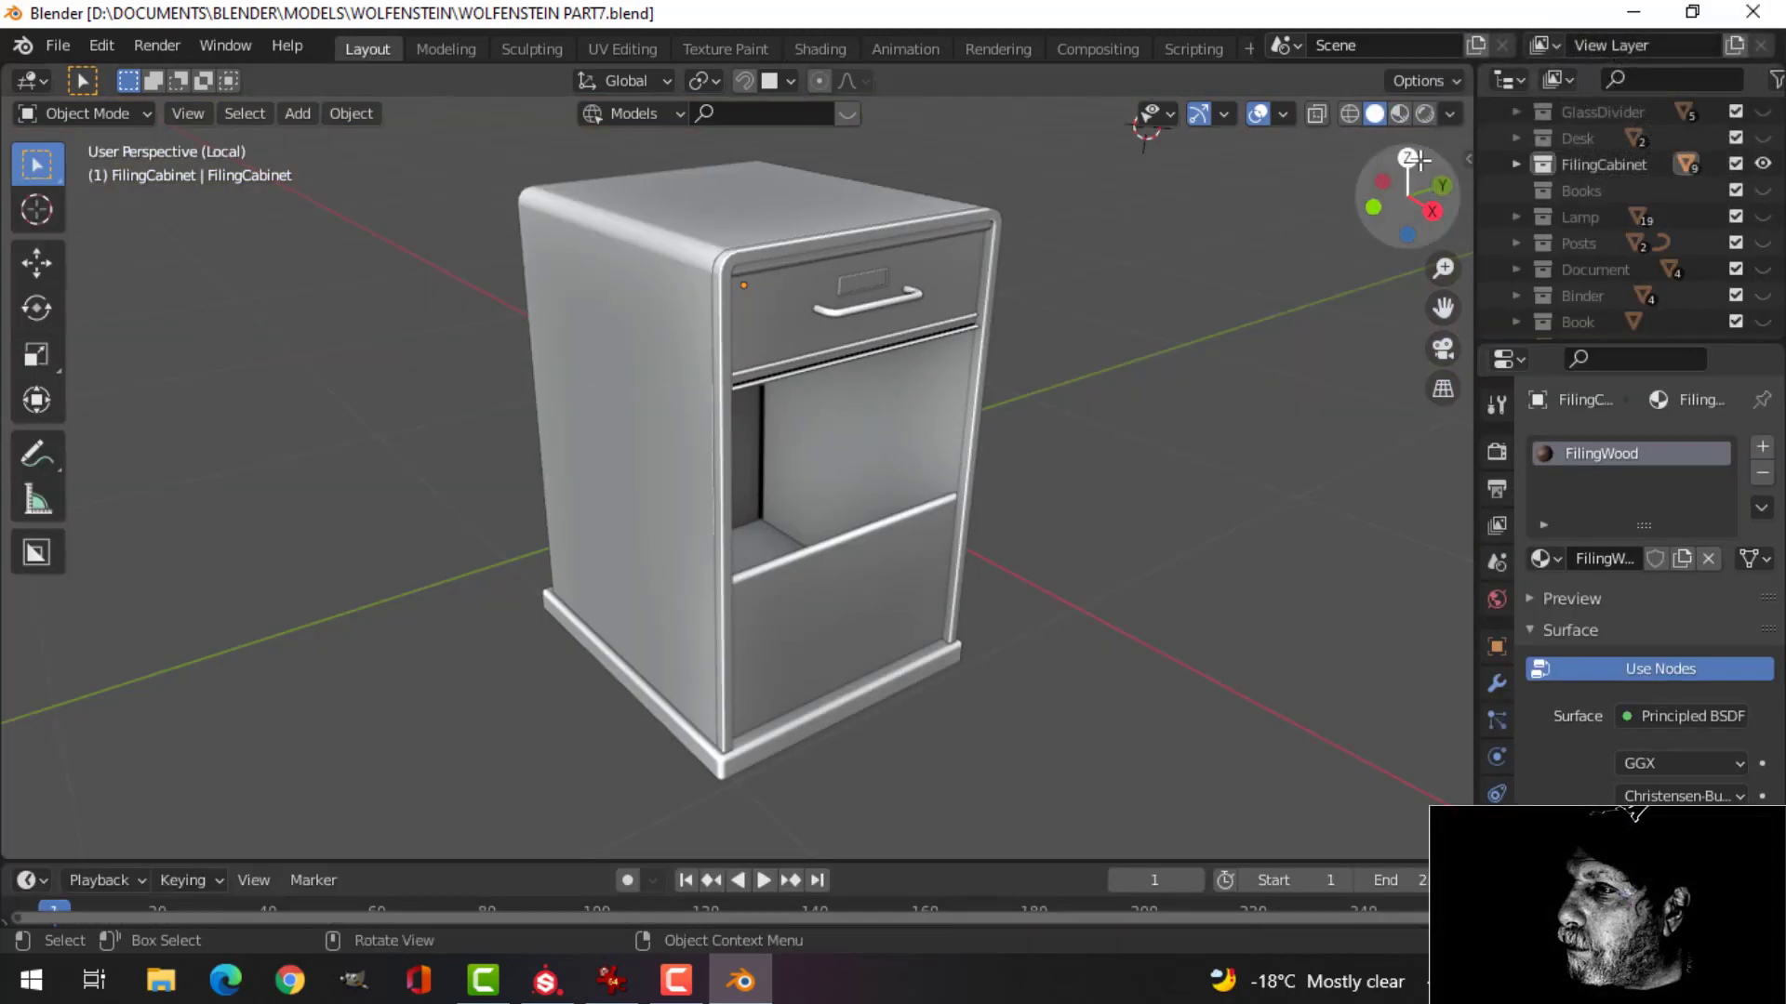
left_click(1401, 114)
scroll(951, 398, "down", 2)
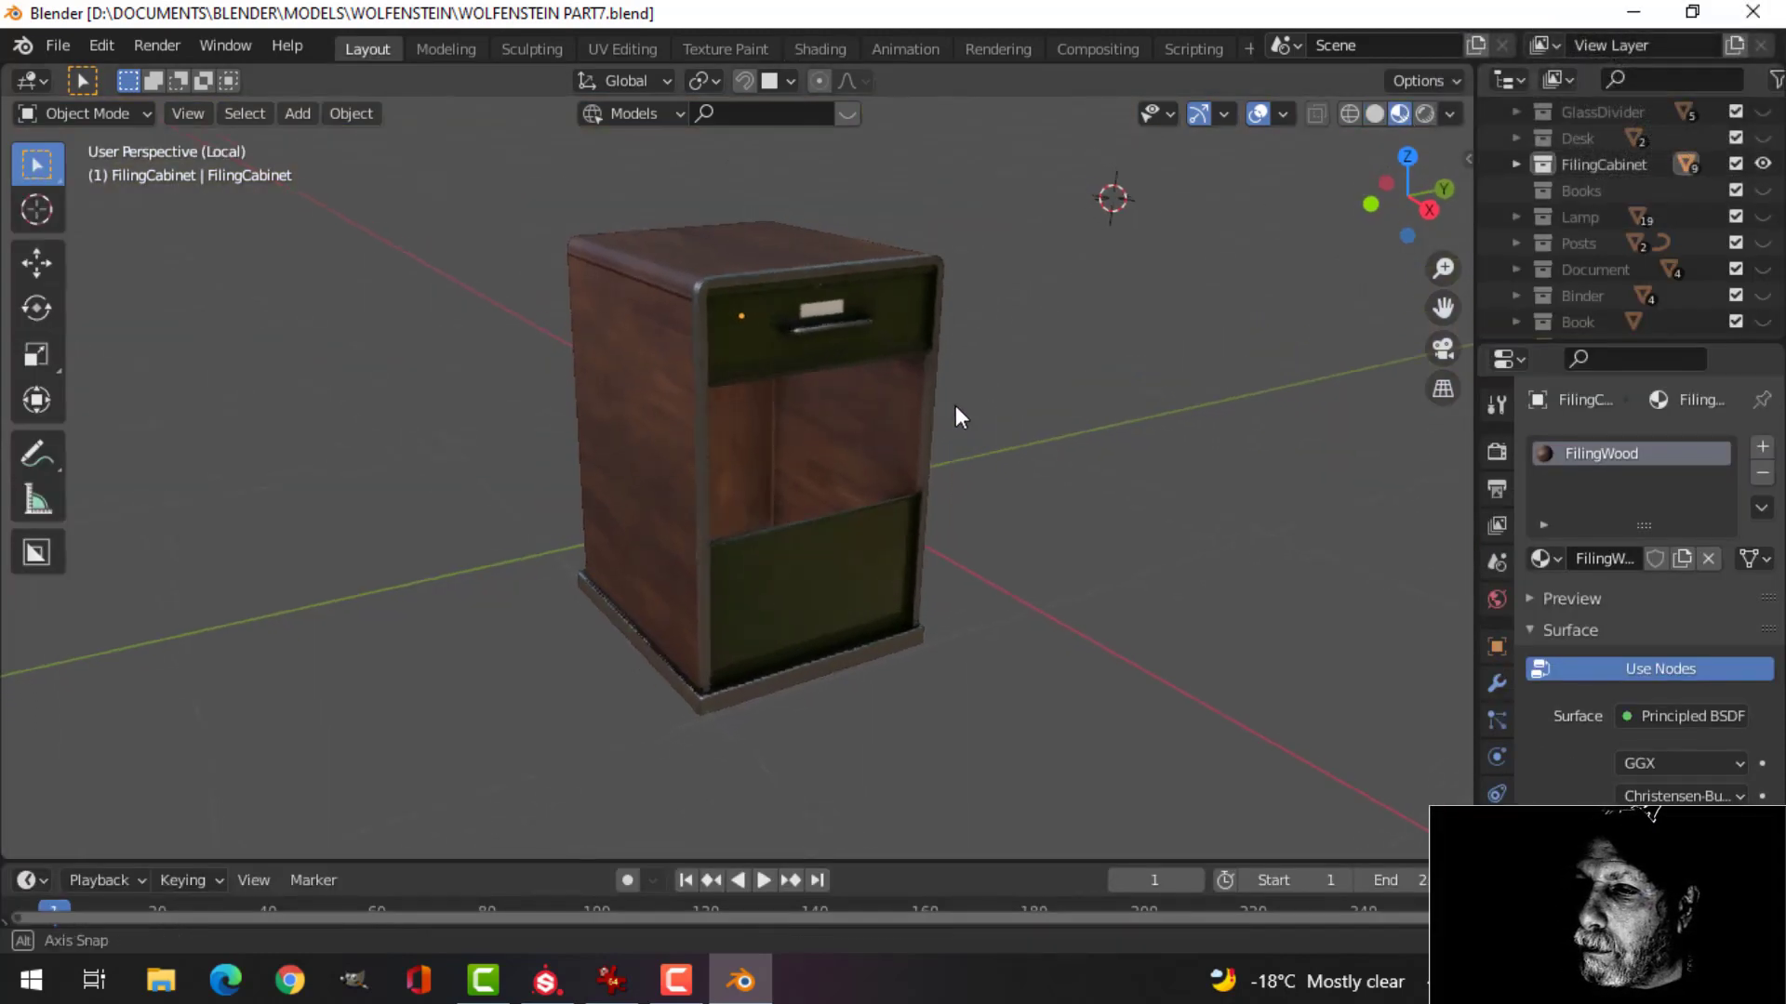
key("ctrl+s")
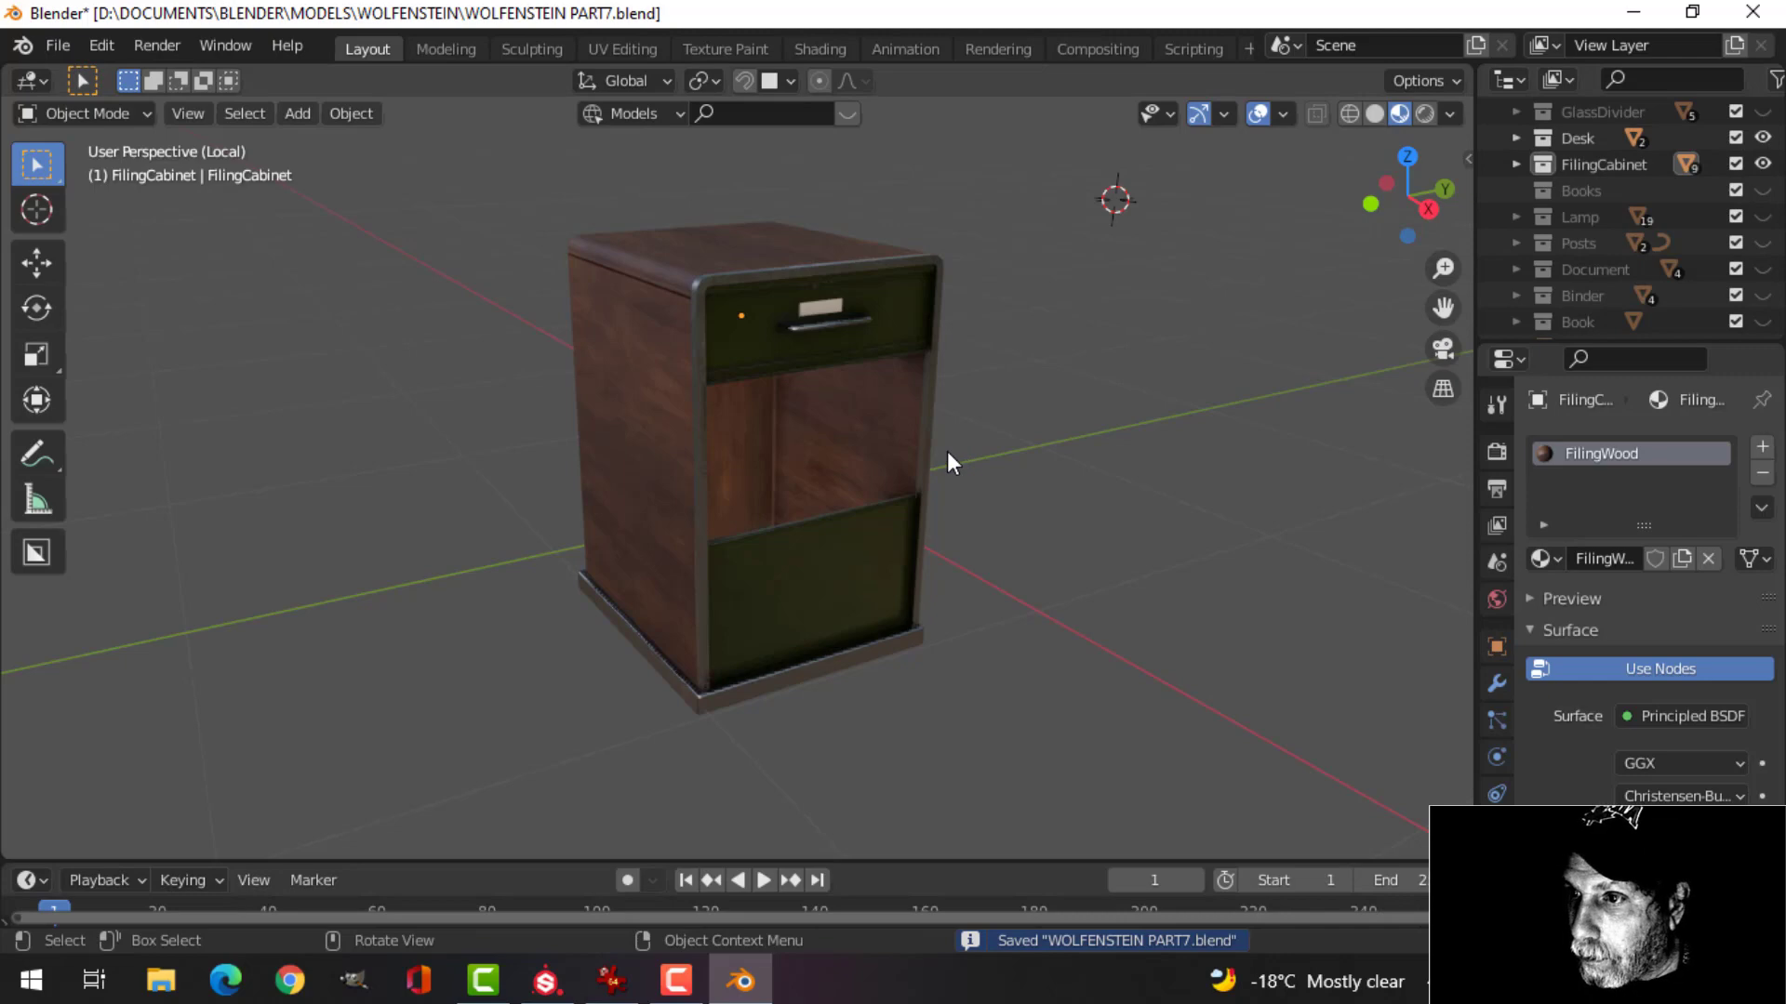
Leave local view to show the filing cabinet together with the desk, and view both.
key("KP_Divide")
middle_click_drag(795, 465, 556, 549)
scroll(662, 560, "up", 3)
scroll(662, 560, "down", 4)
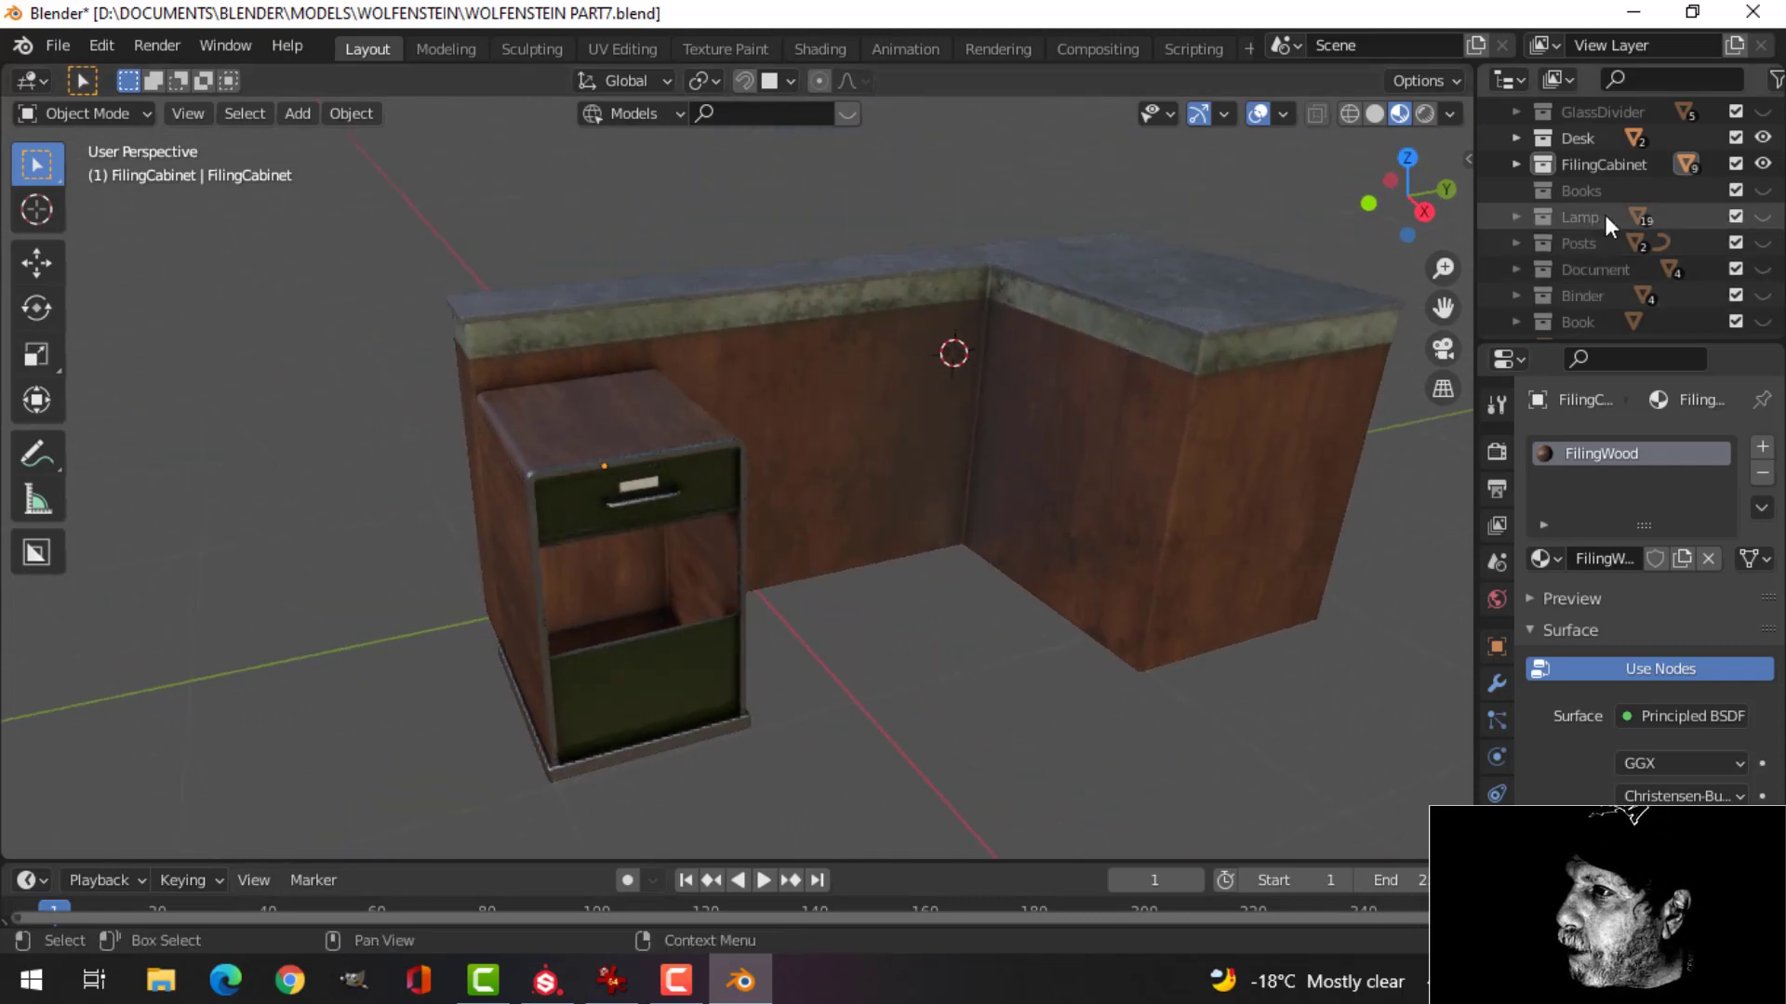
Select the top drawer and examine the cabinet's textured front up close against the desk.
scroll(675, 685, "up", 3)
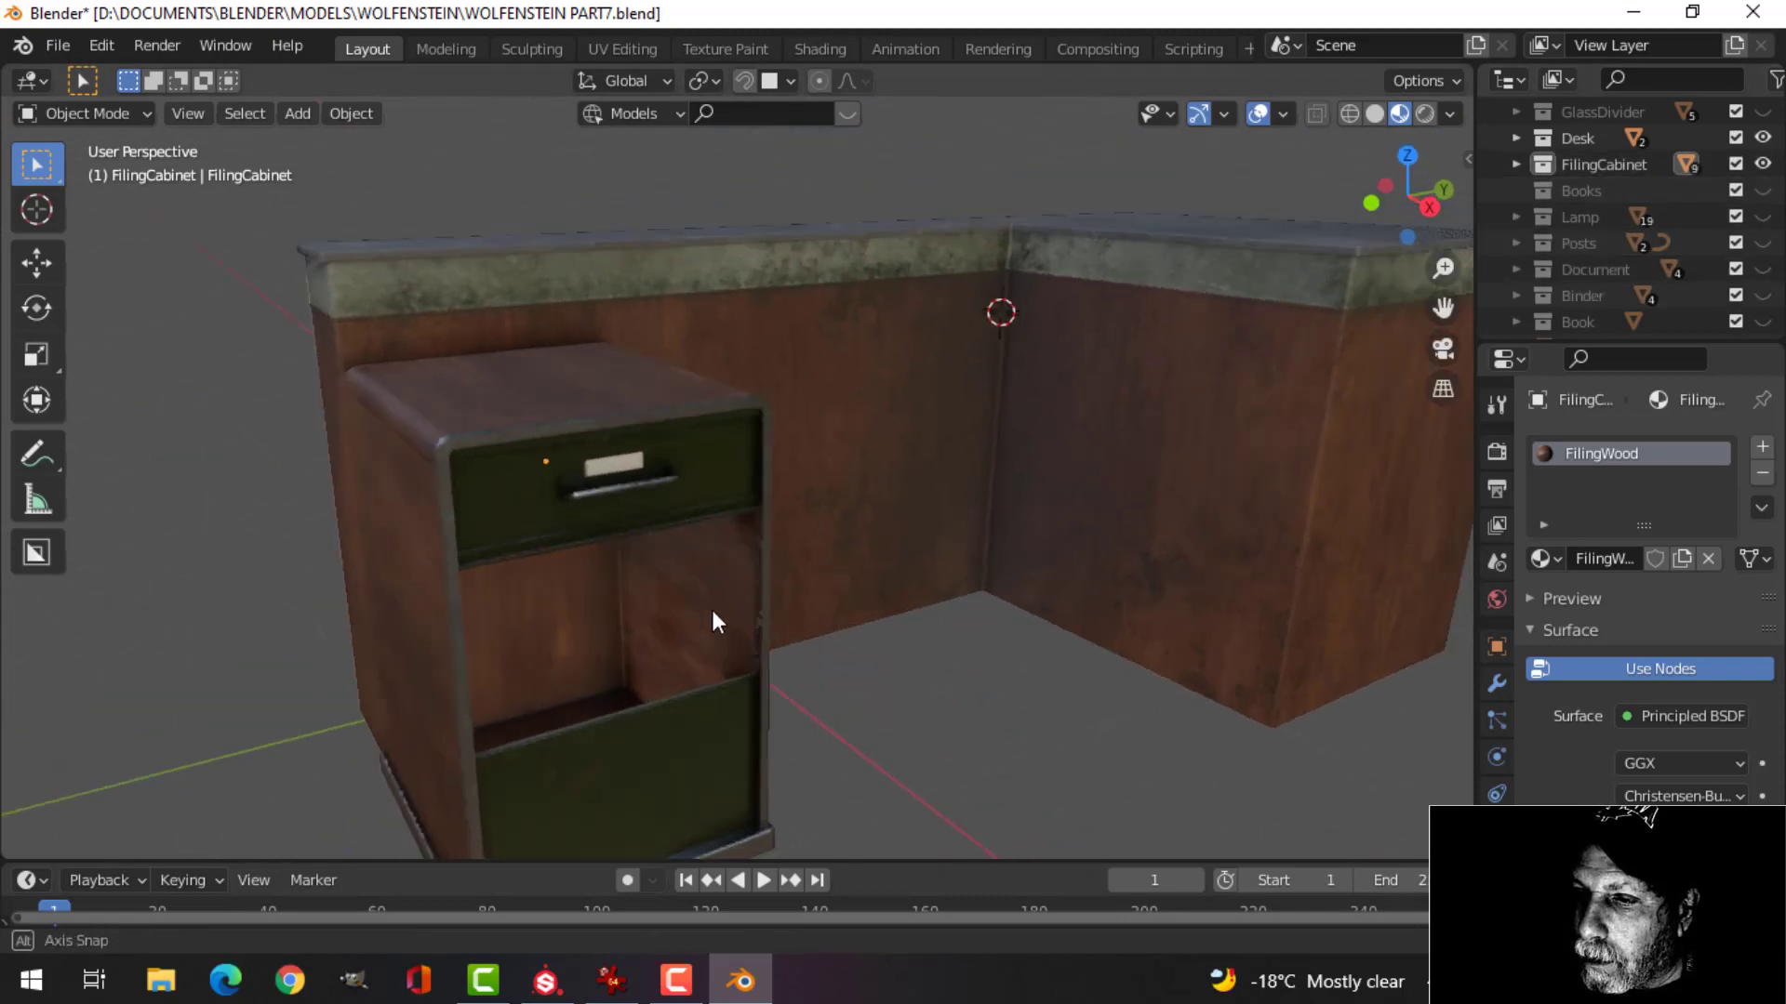
middle_click_drag(713, 618, 869, 586)
scroll(868, 586, "up", 2)
middle_click_drag(751, 600, 877, 542, "shift")
left_click(924, 416)
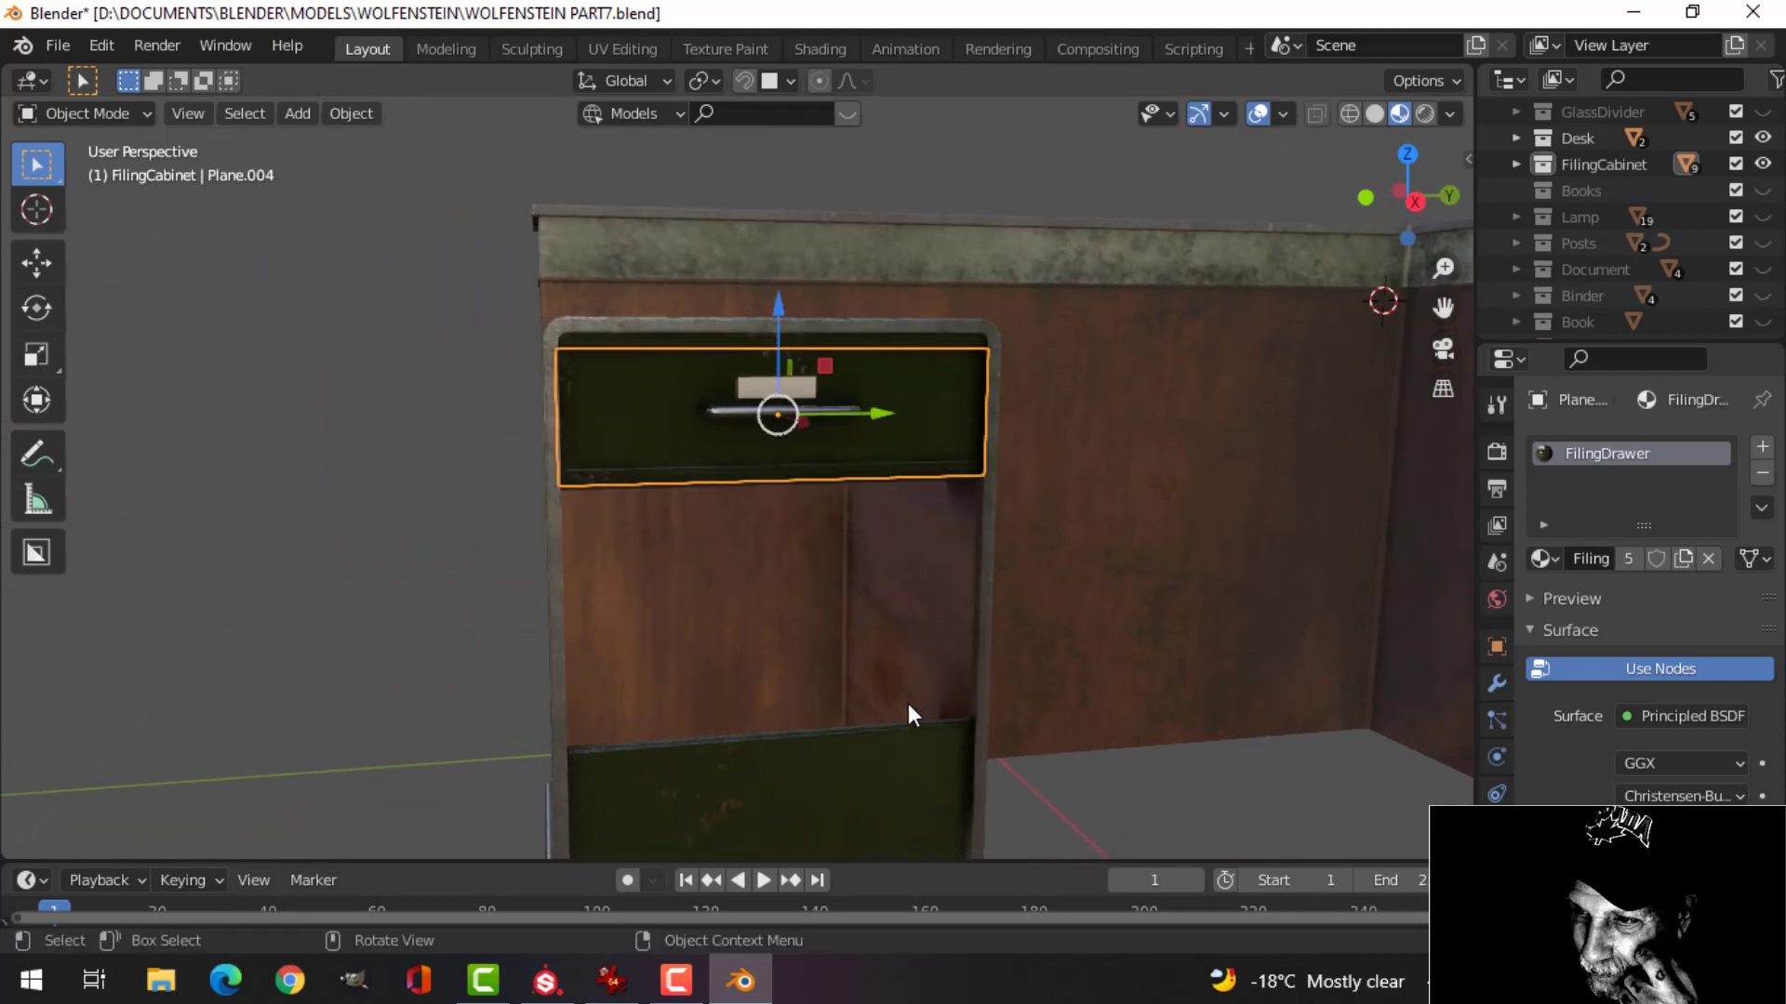
middle_click_drag(834, 623, 859, 527)
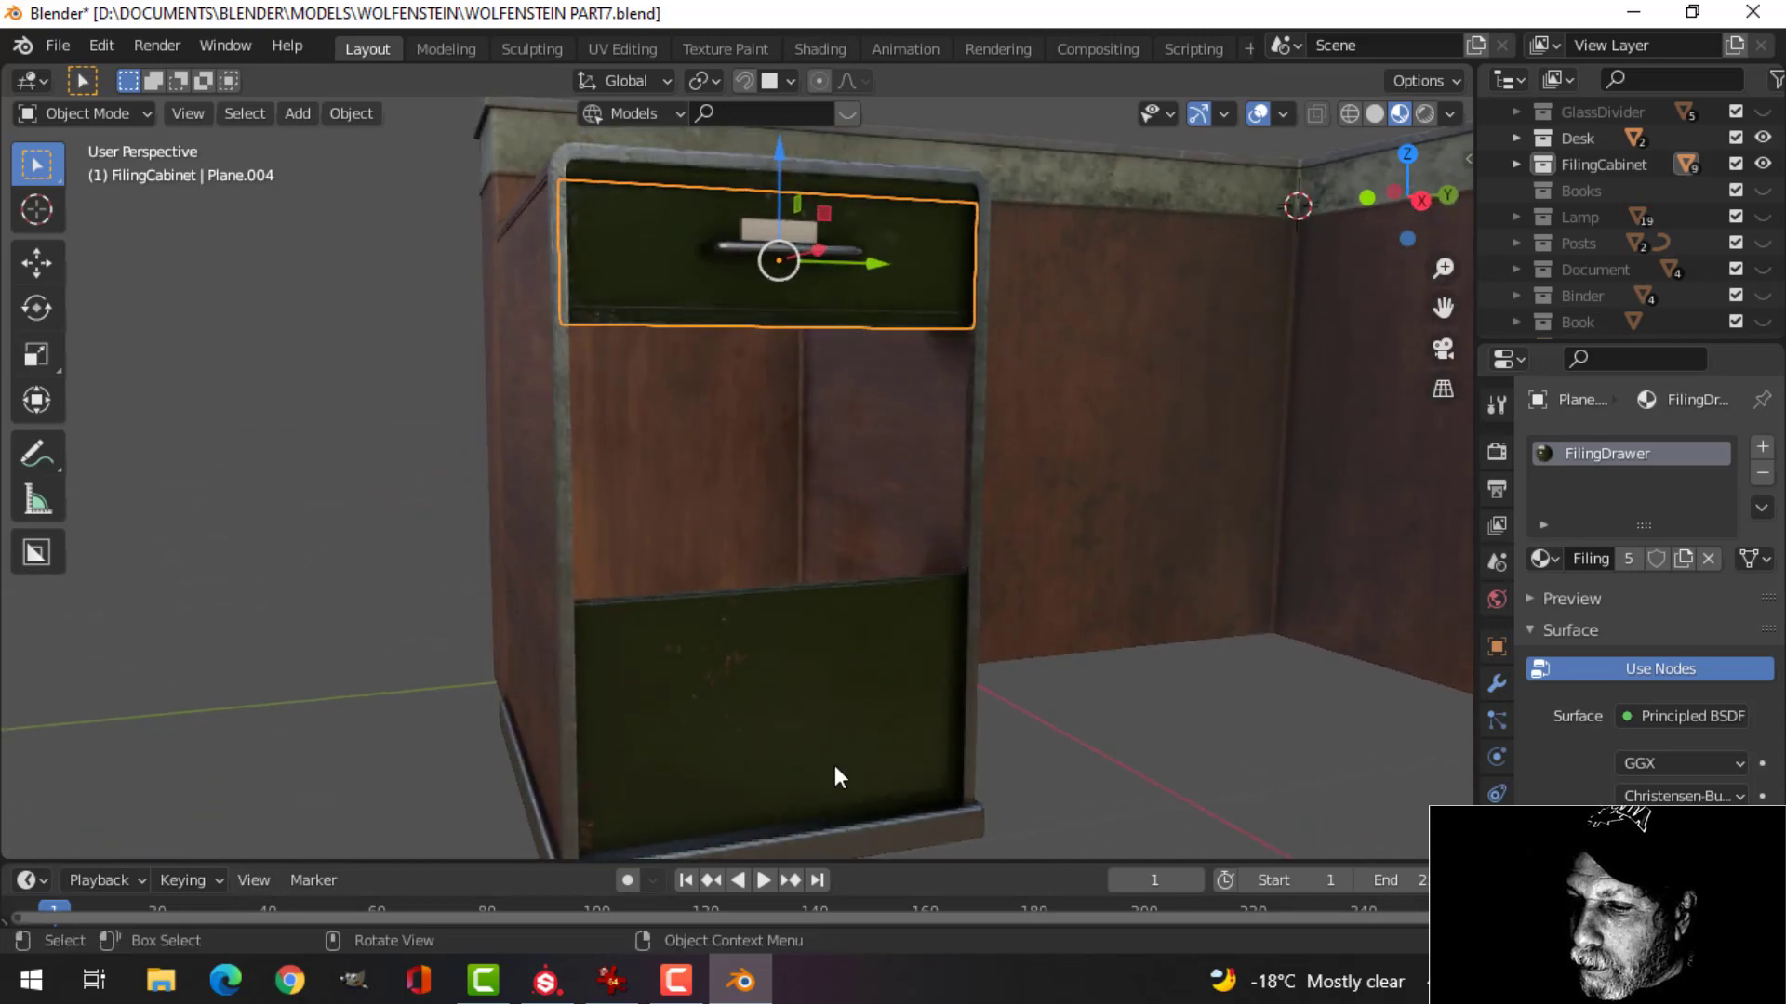
Check the filing cabinet drawers in the reference screenshot in IrfanView and return to the Blender model.
left_click(632, 981)
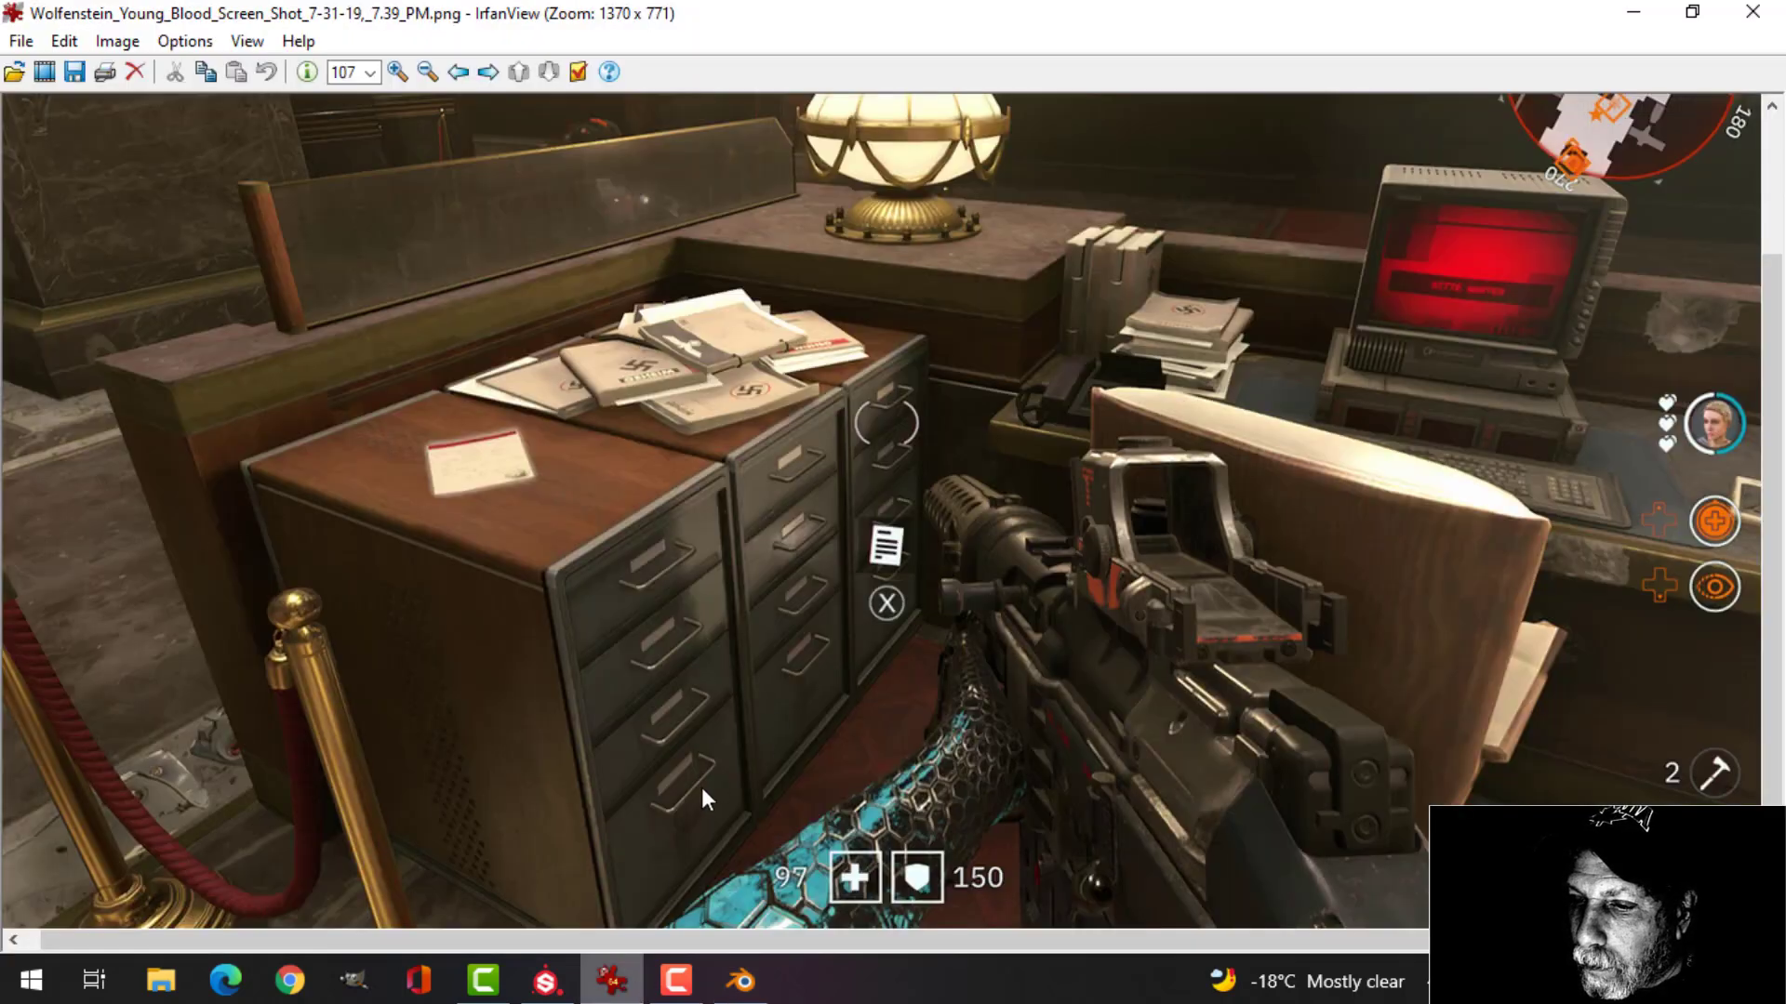
left_click(740, 981)
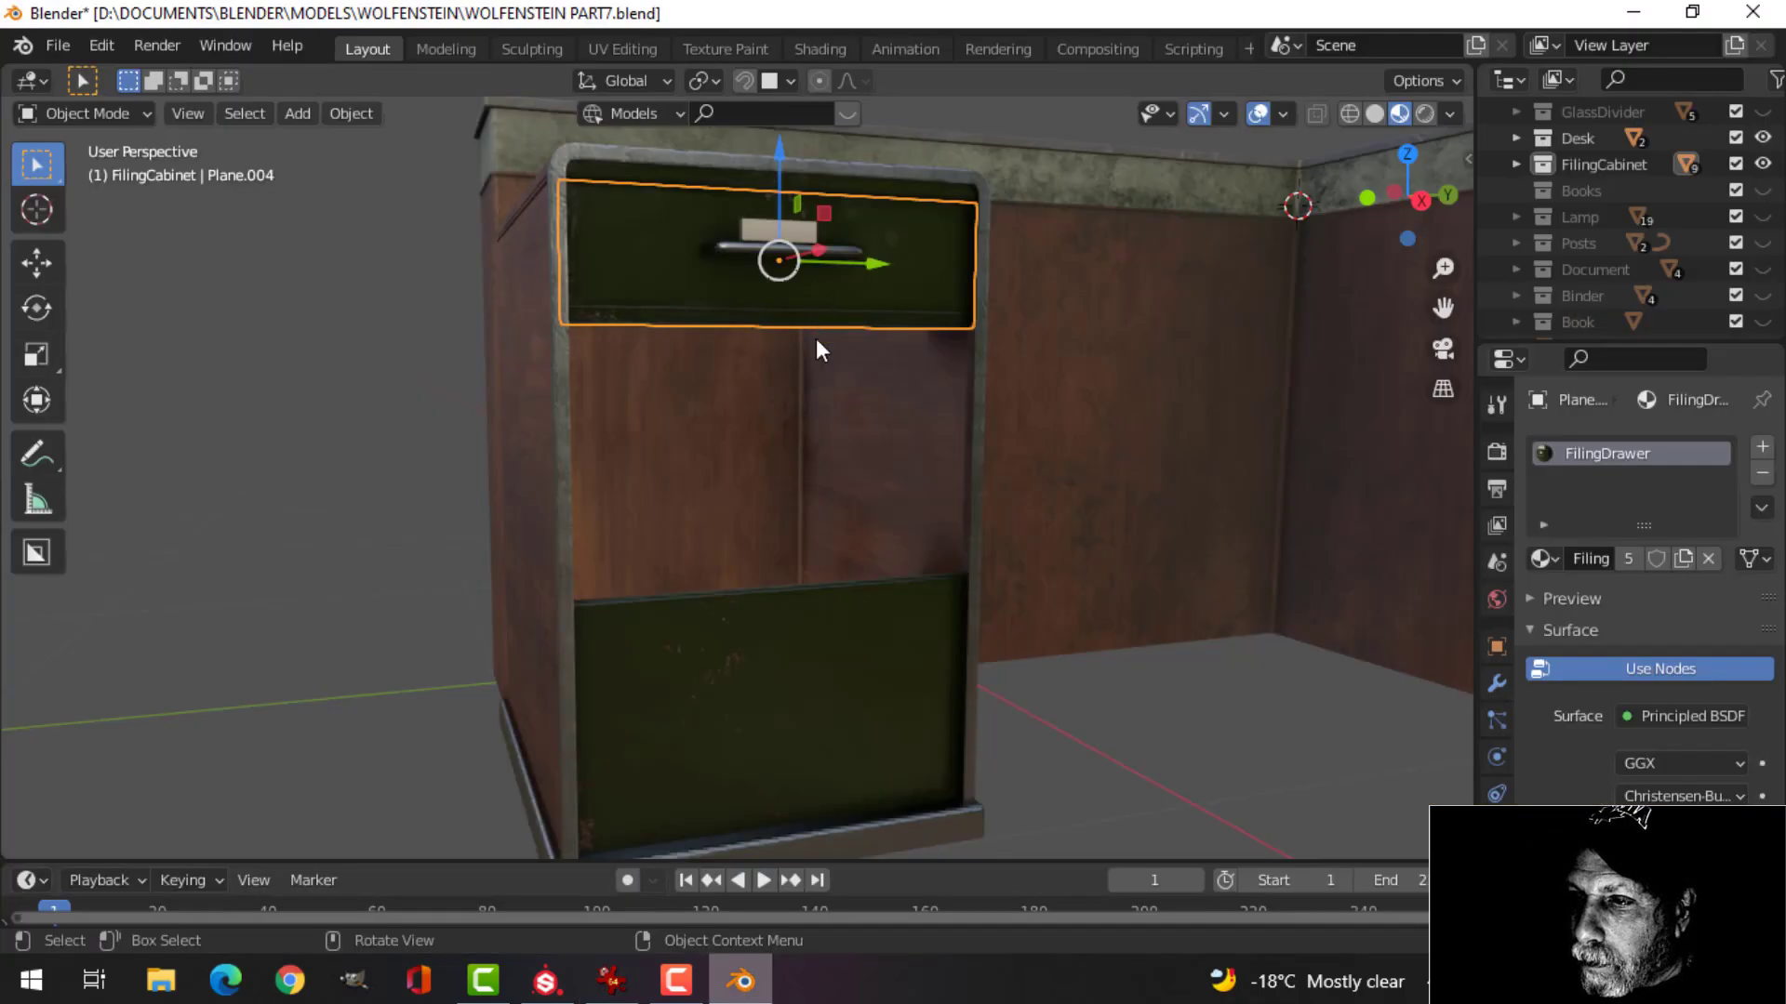
middle_click_drag(817, 340, 768, 278)
Select the top drawer's handle and label plate and show them in the right orthographic view with Solid shading.
left_click(755, 259)
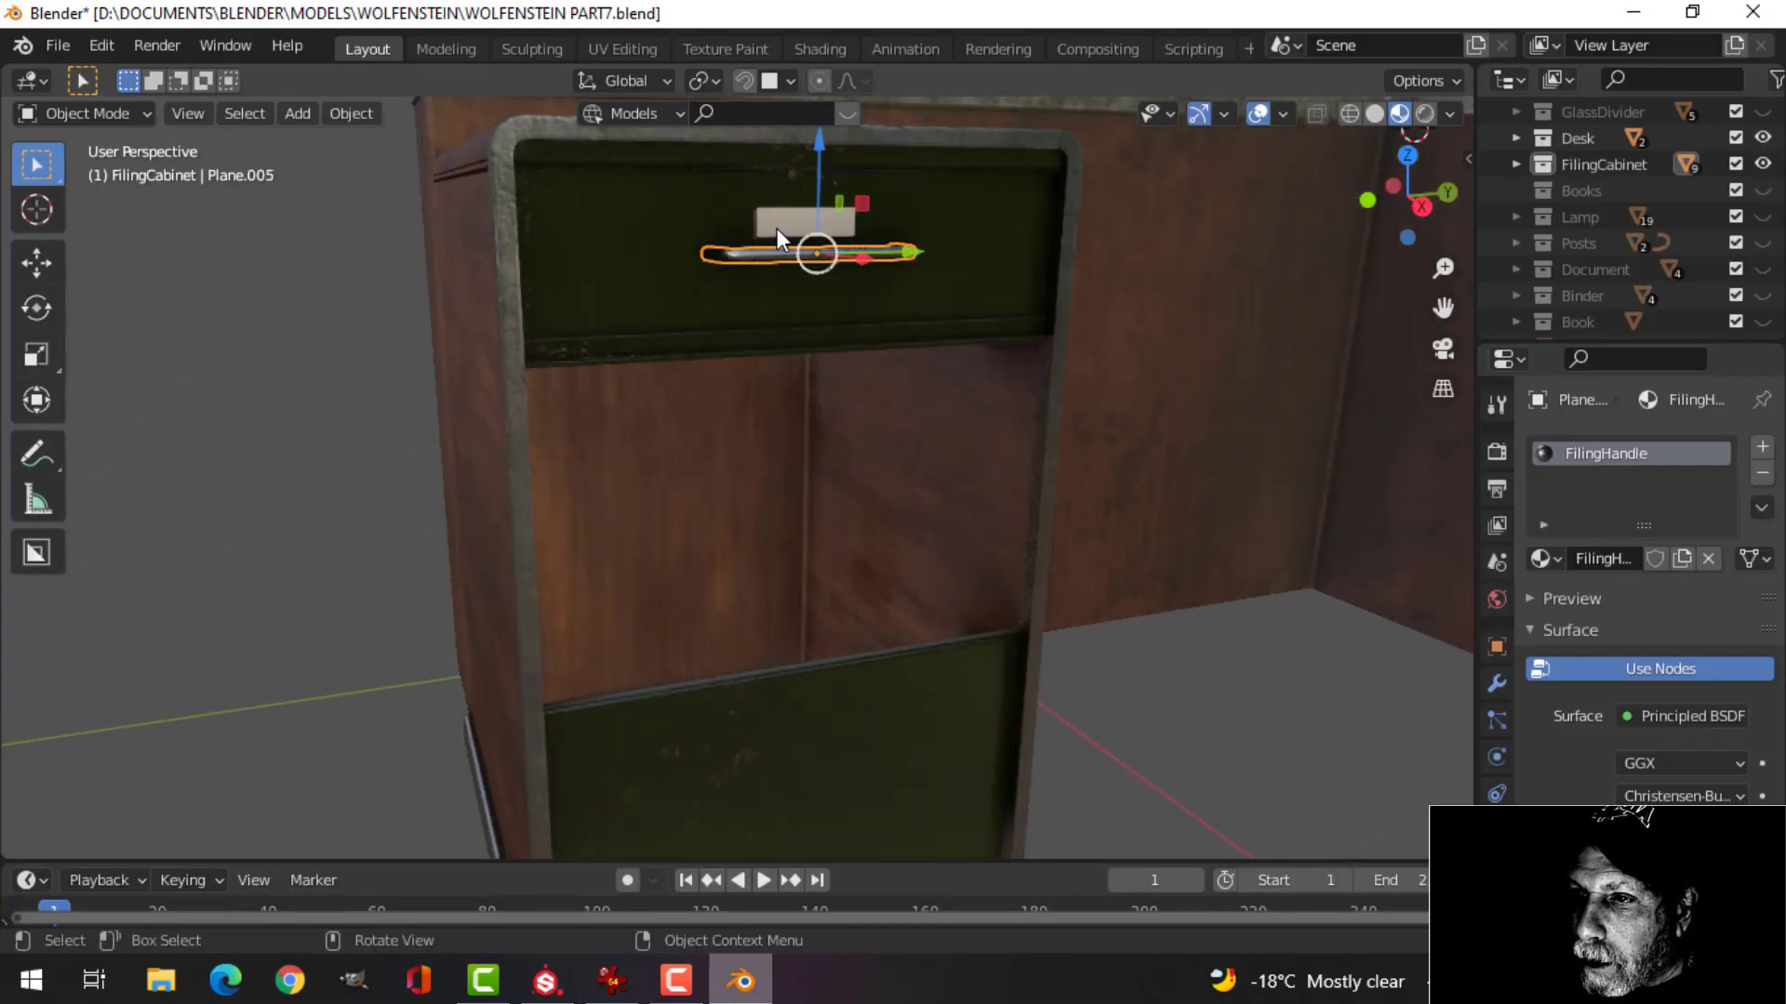
left_click(777, 226, "shift")
scroll(883, 348, "down", 2)
middle_click_drag(891, 478, 814, 412)
key("KP_1")
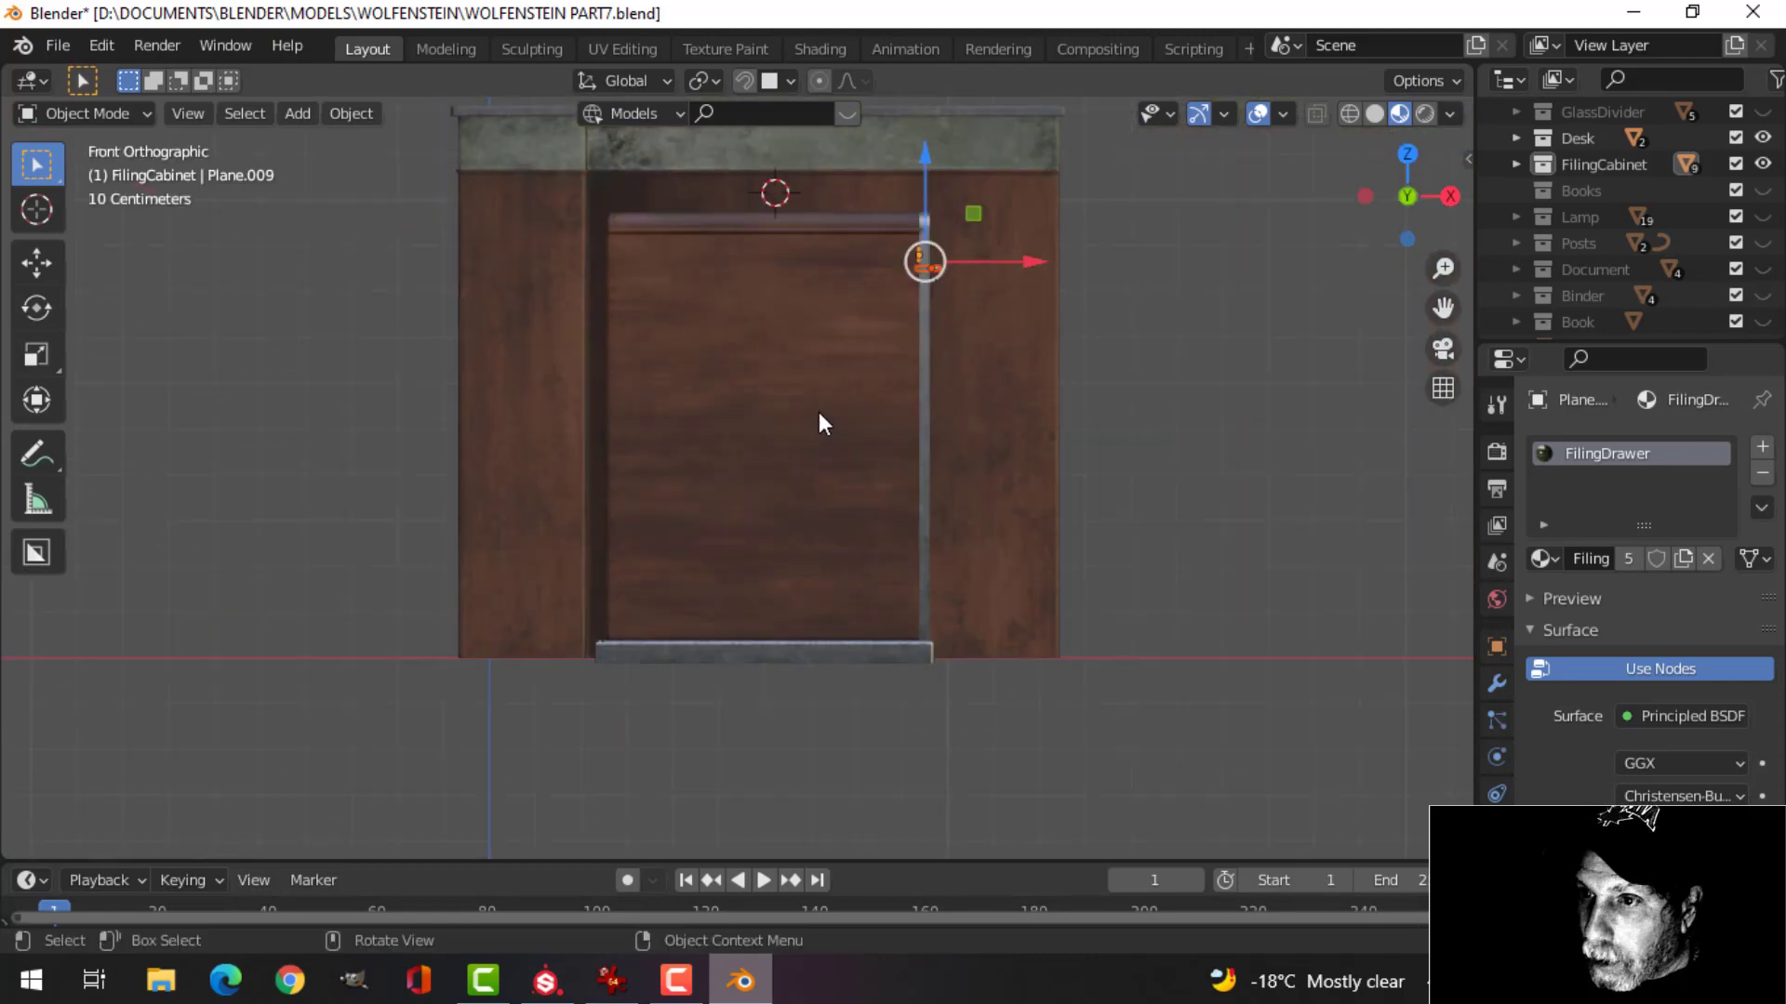
key("KP_3")
middle_click_drag(818, 411, 902, 398, "shift")
left_click(1376, 114)
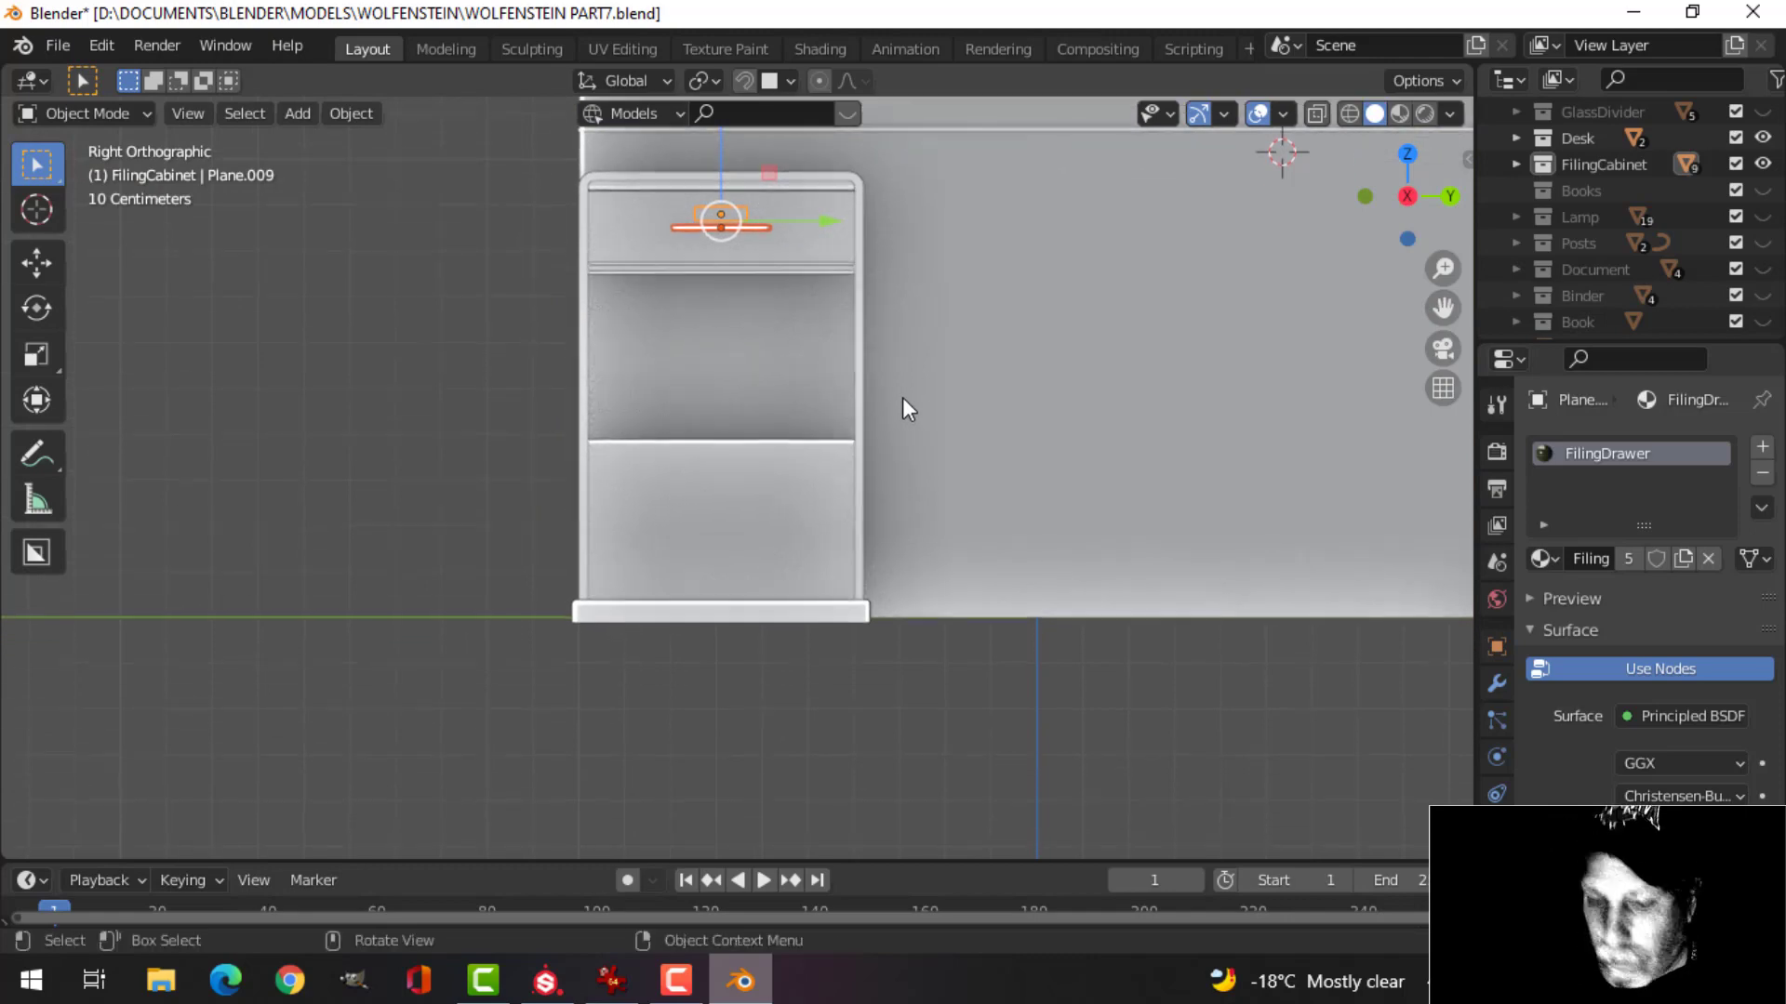
Duplicate the handle and label plate about 0.56 m down onto the bottom drawer, show Material Preview shading and save the file.
key("shift+d")
key("Escape")
key("g")
key("z")
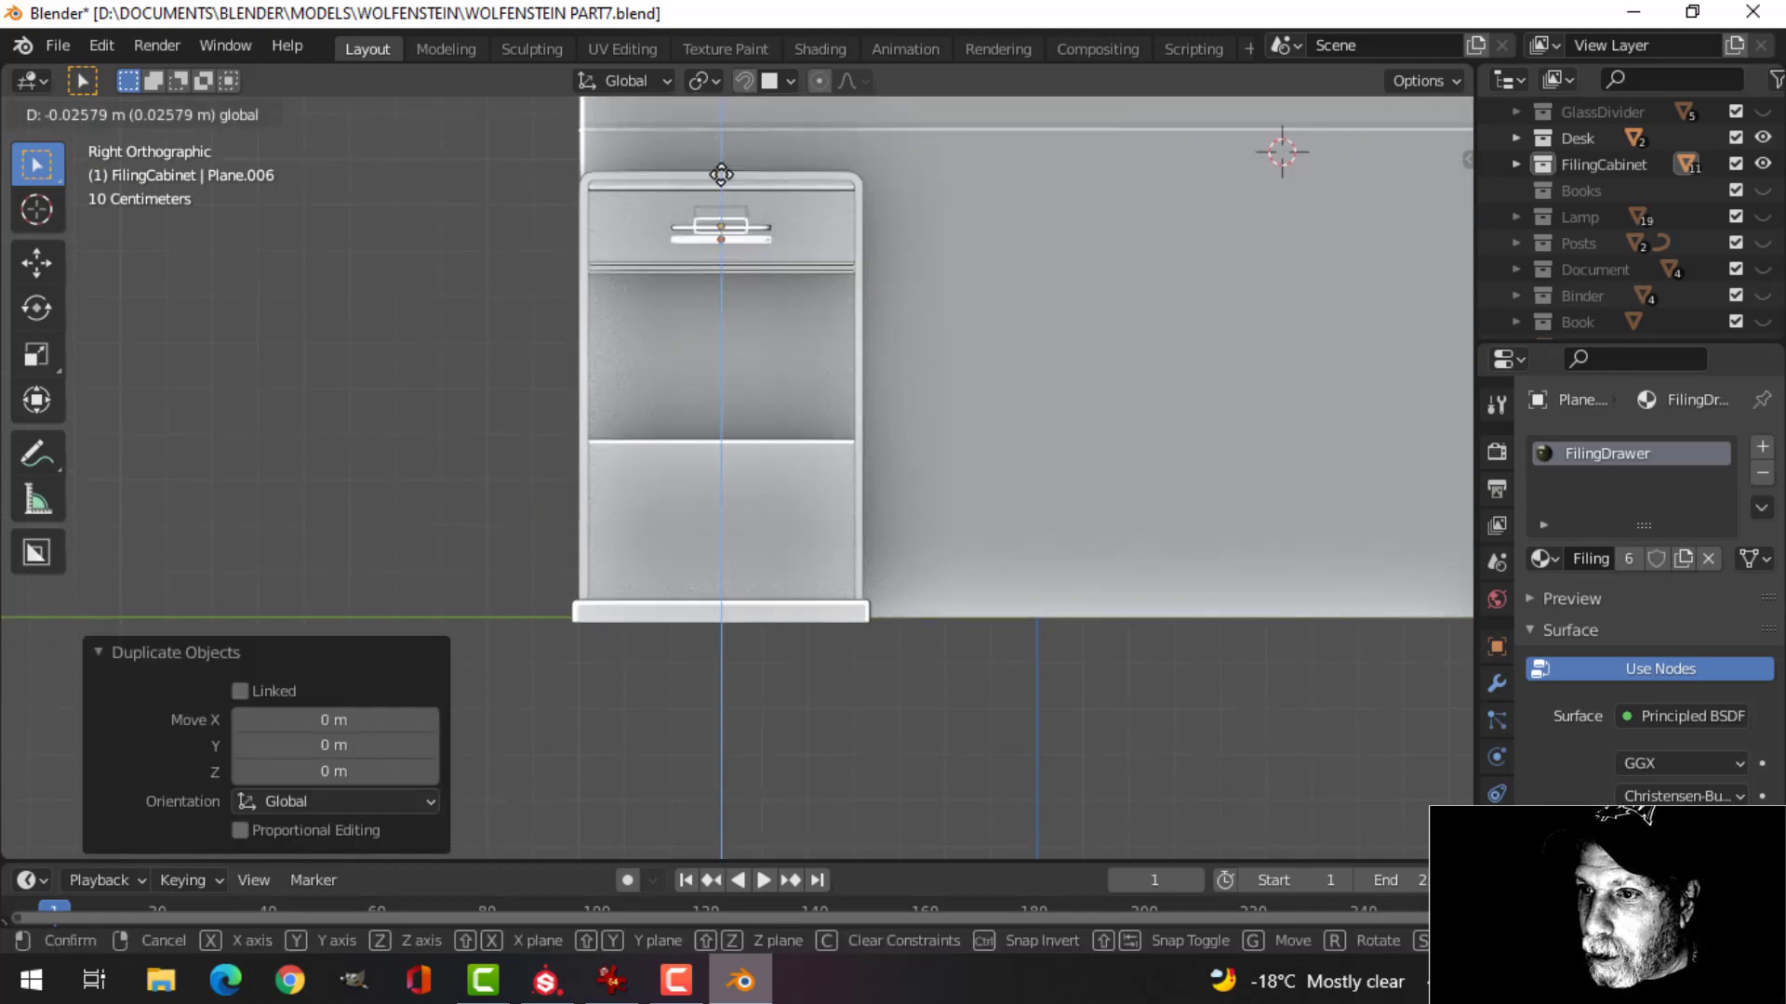
left_click(732, 391)
middle_click_drag(717, 433, 832, 466)
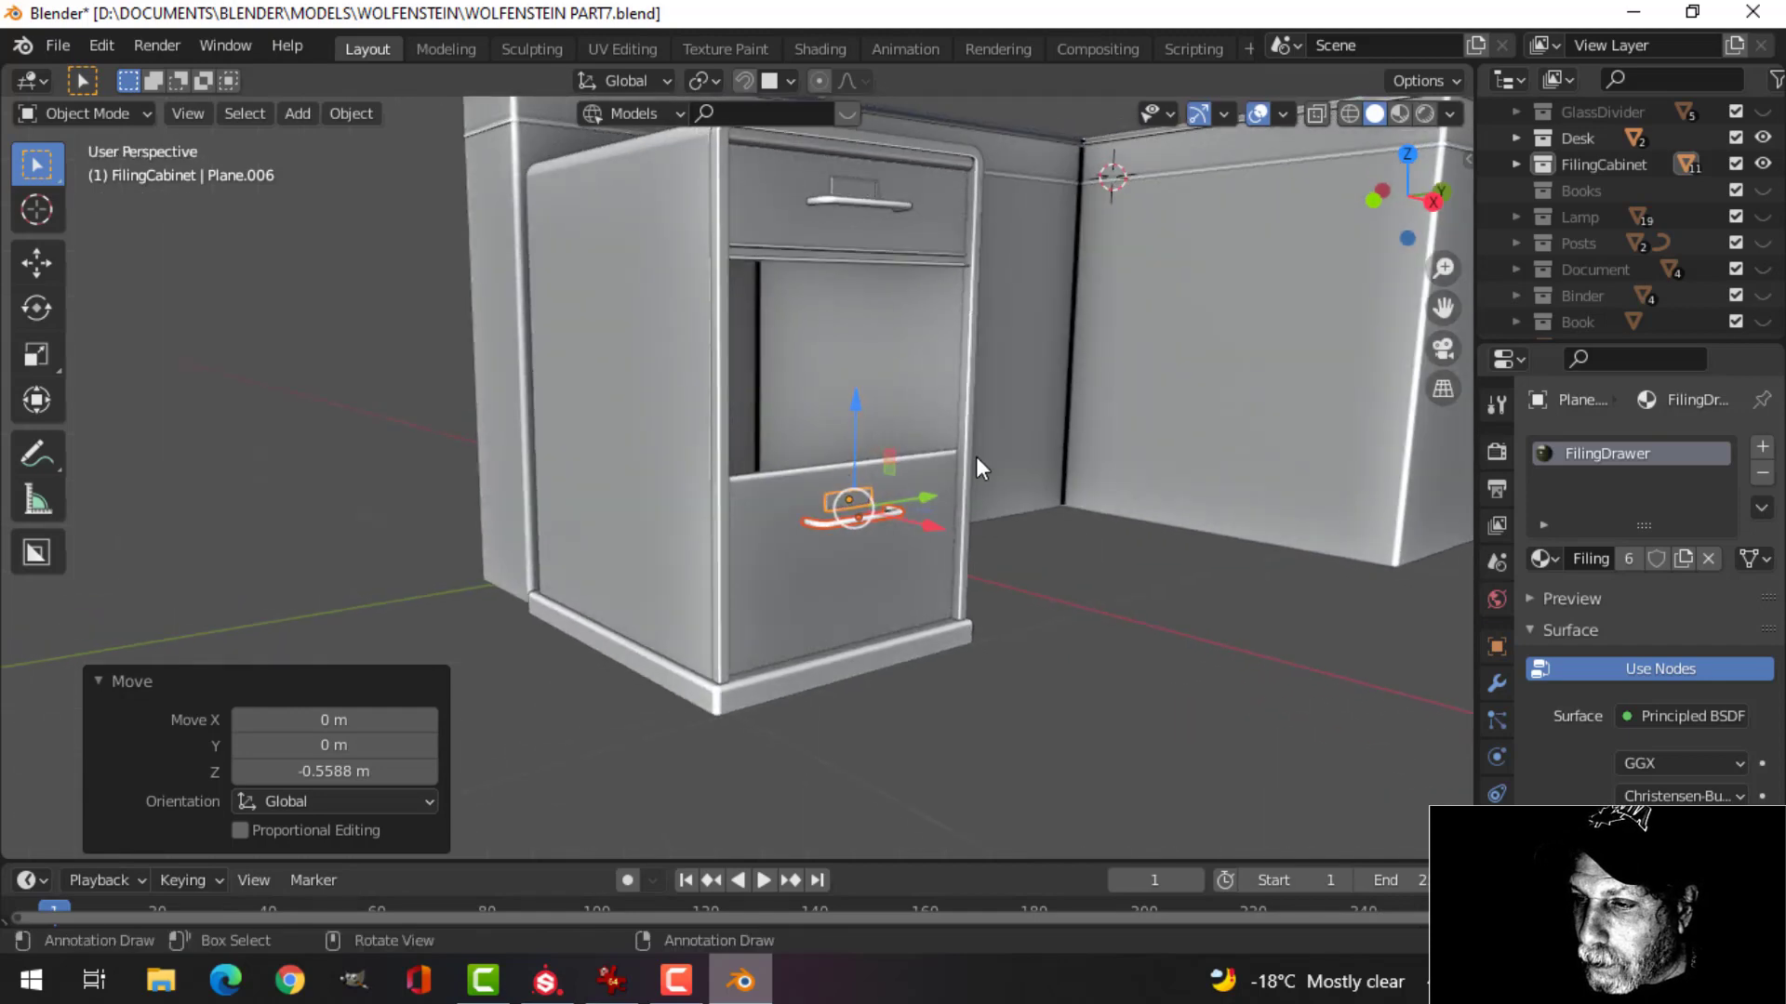
key("alt+a")
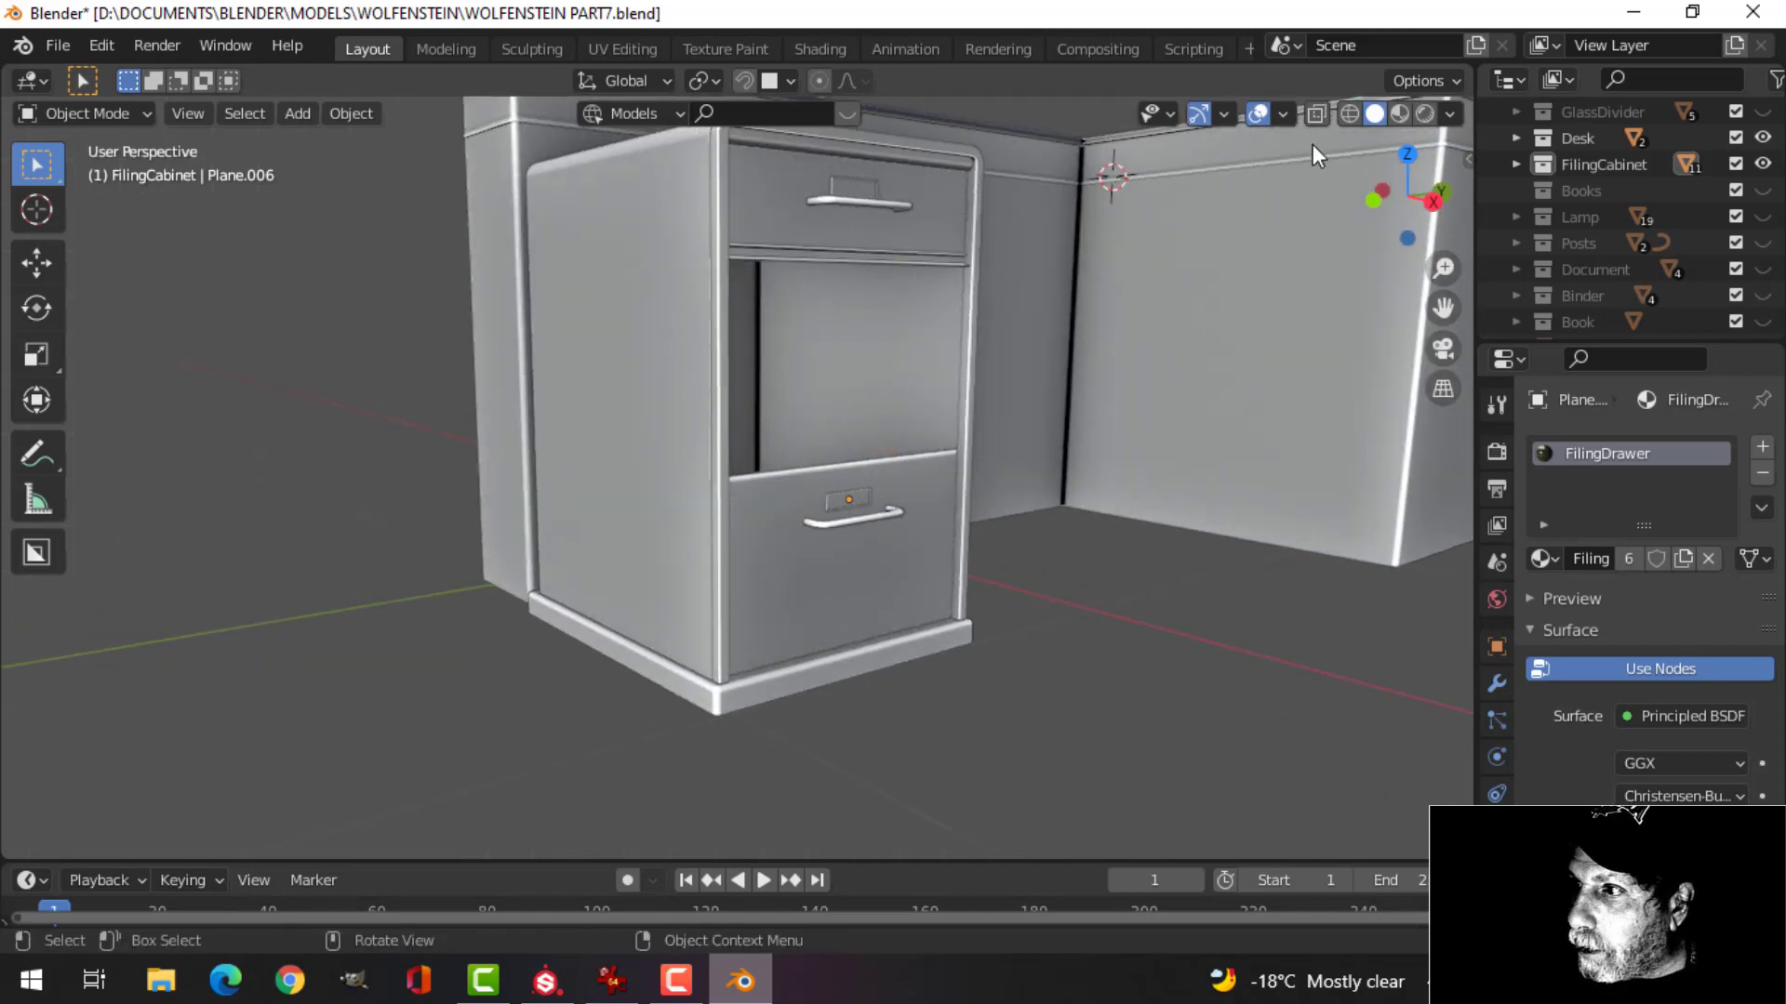
left_click(1406, 112)
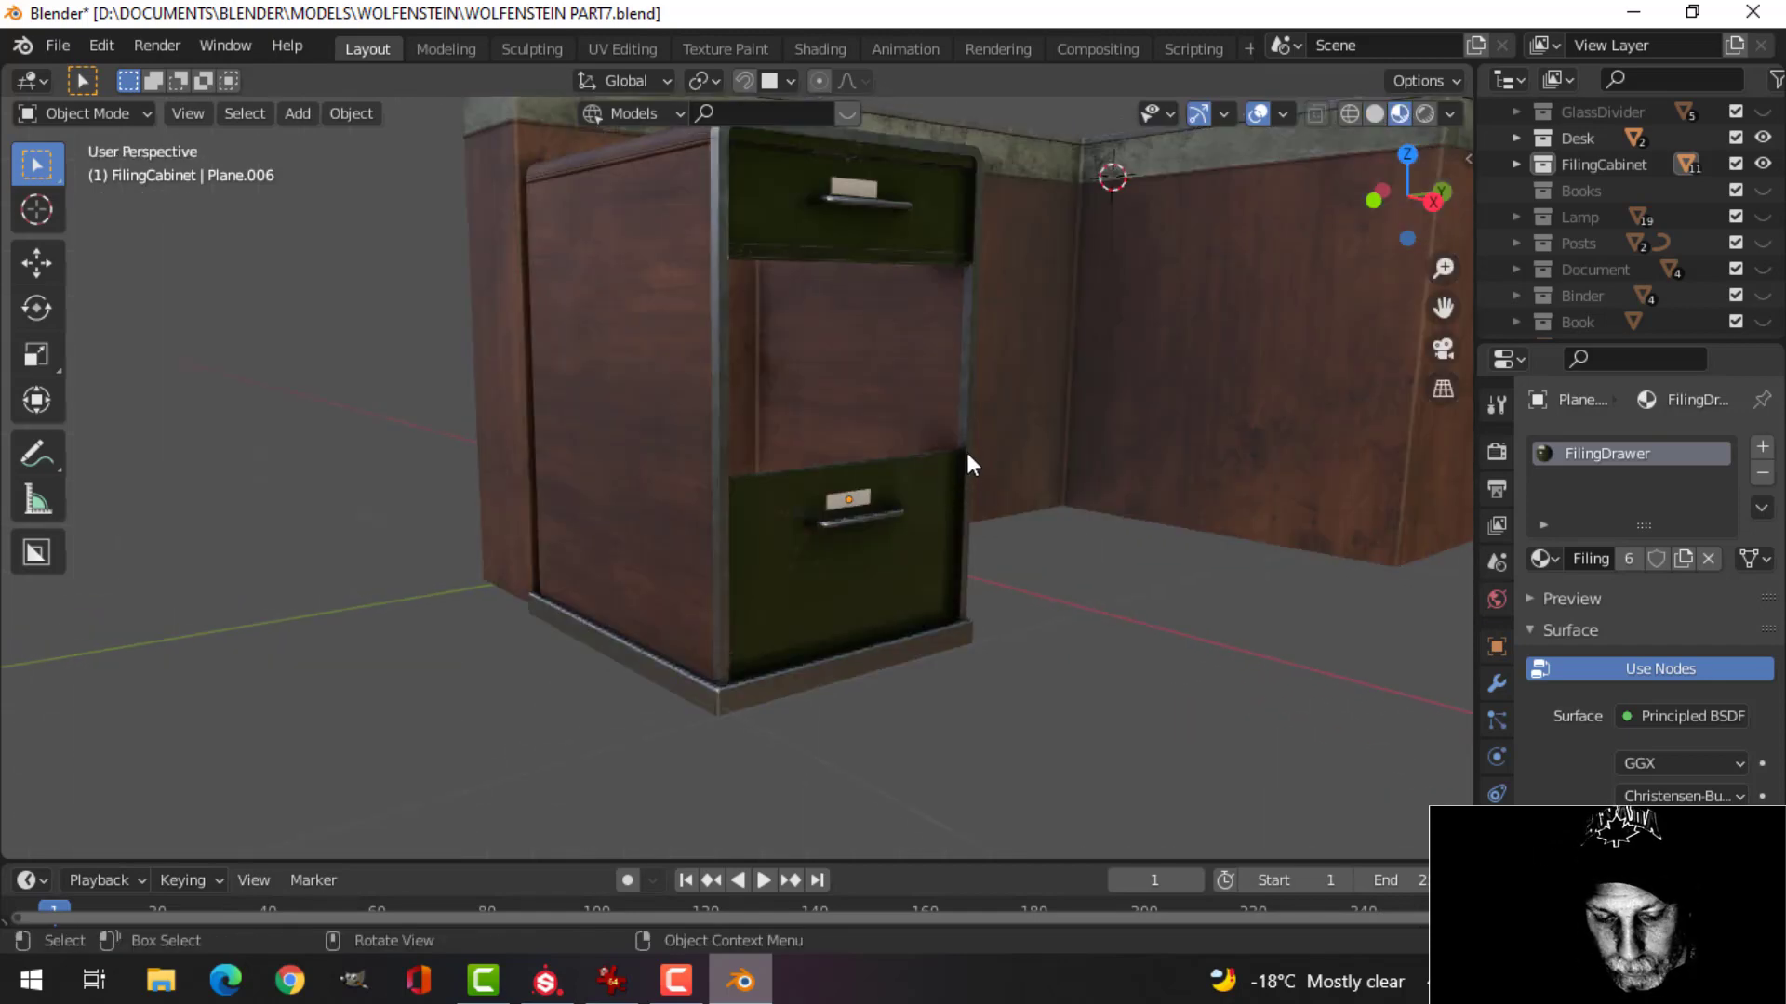
key("ctrl+s")
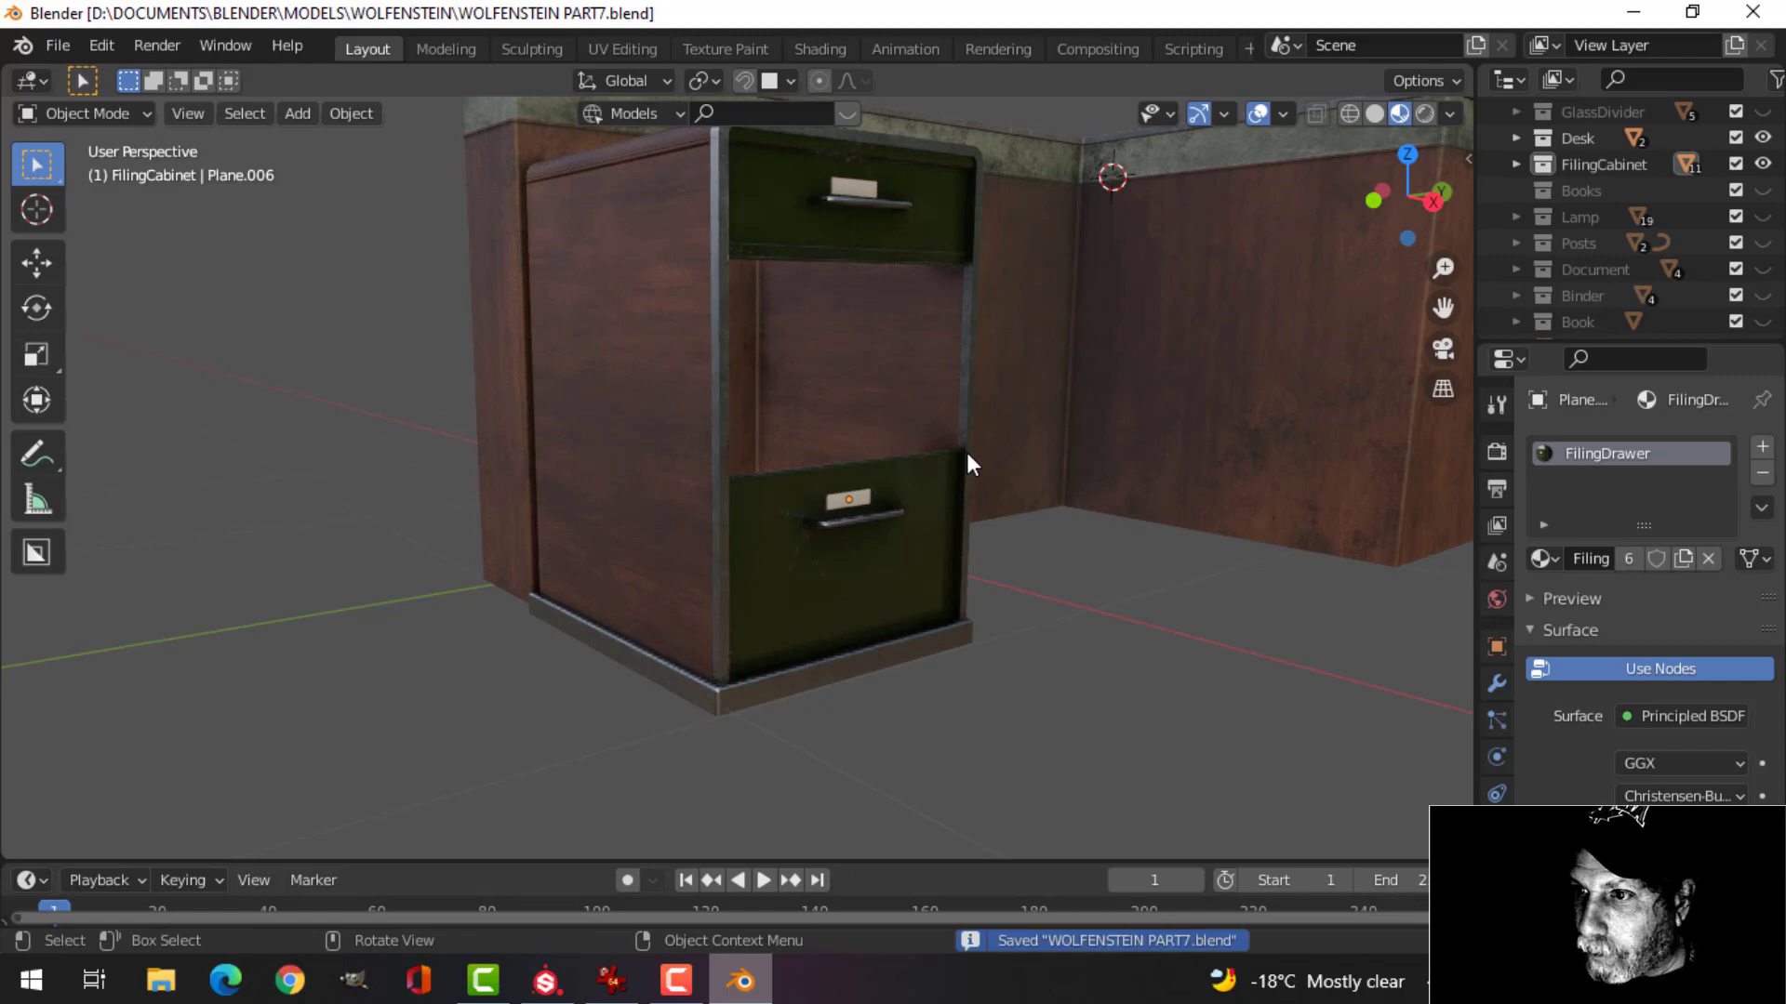
Duplicate the top drawer with its lower rail, label plate and handle in Solid shading, moving the copy about 0.19 m straight down.
left_click(1374, 114)
scroll(980, 375, "up", 4)
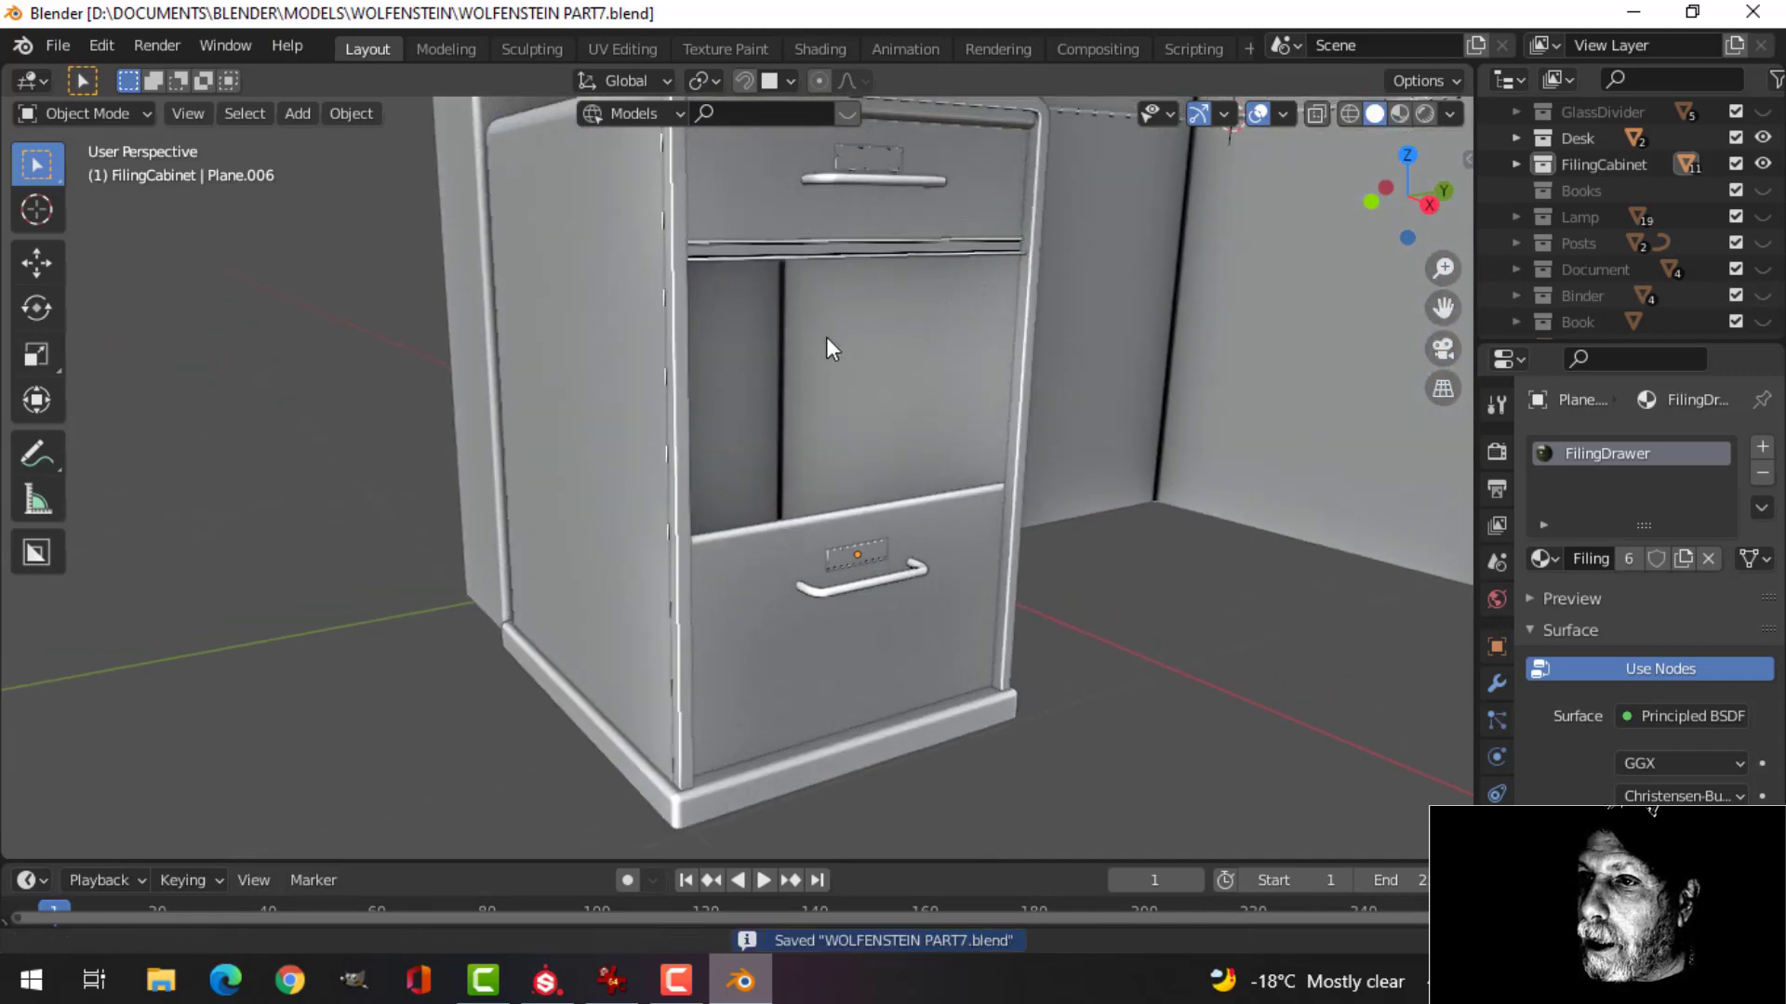
left_click(791, 246)
left_click(791, 250)
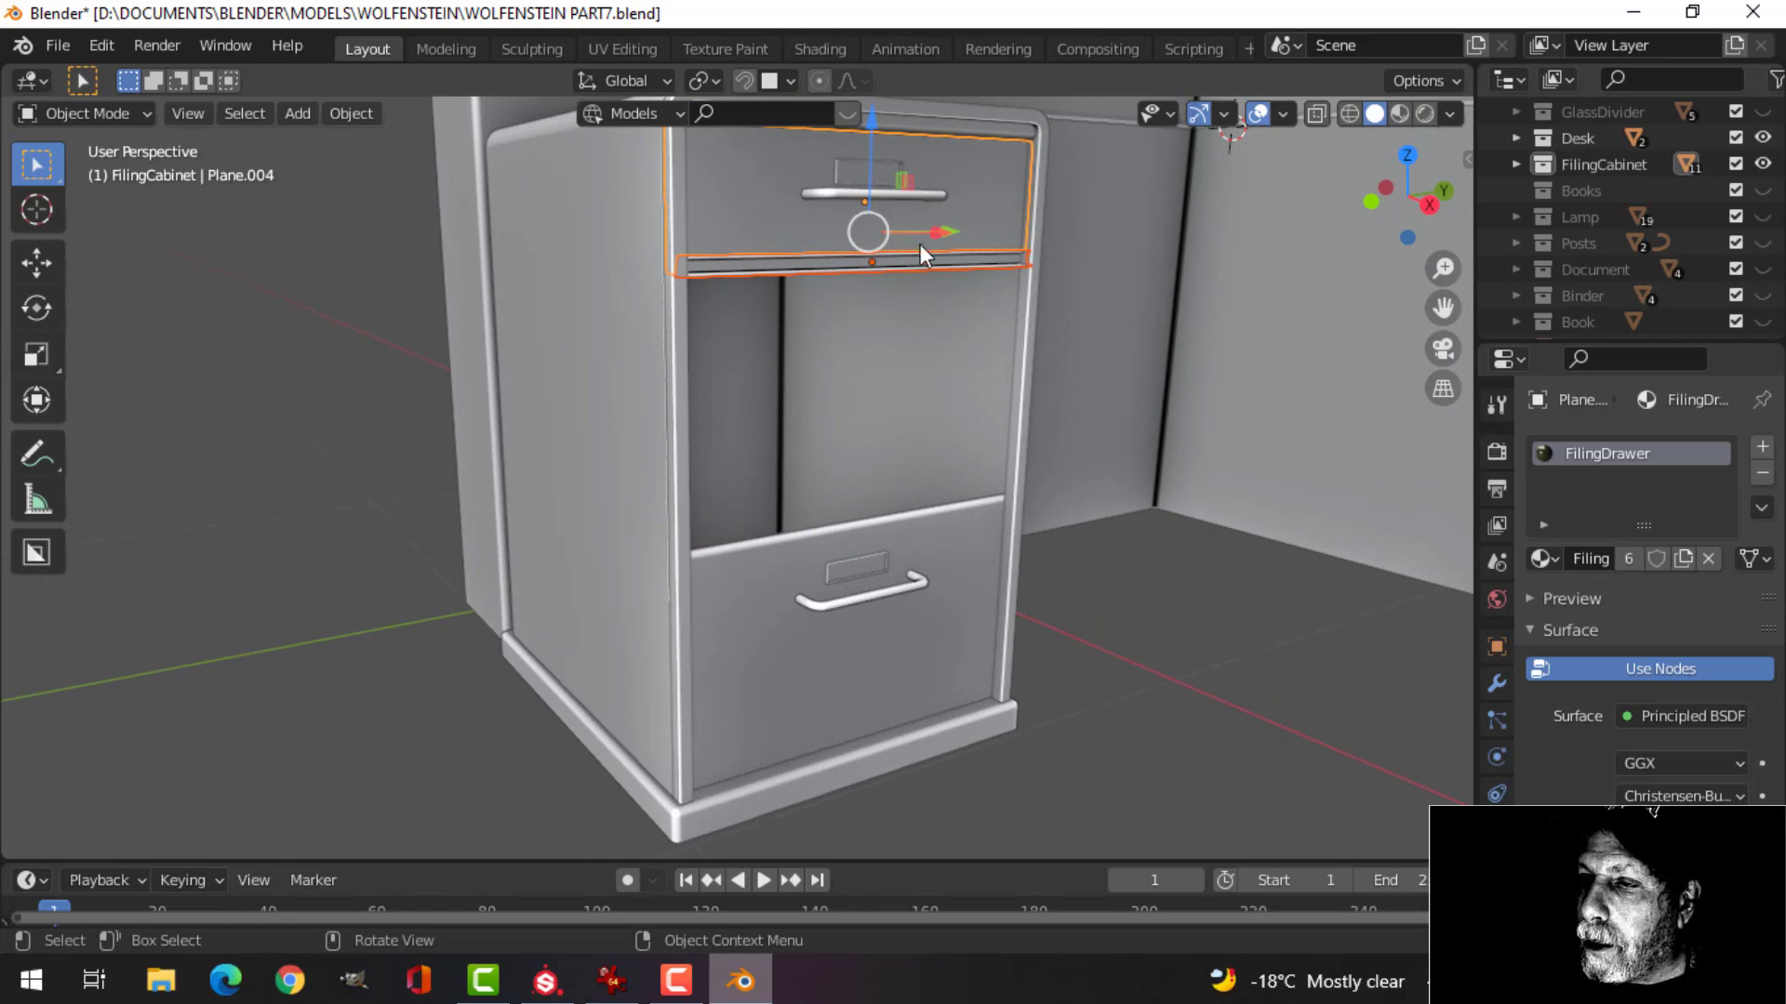
left_click(898, 178, "shift")
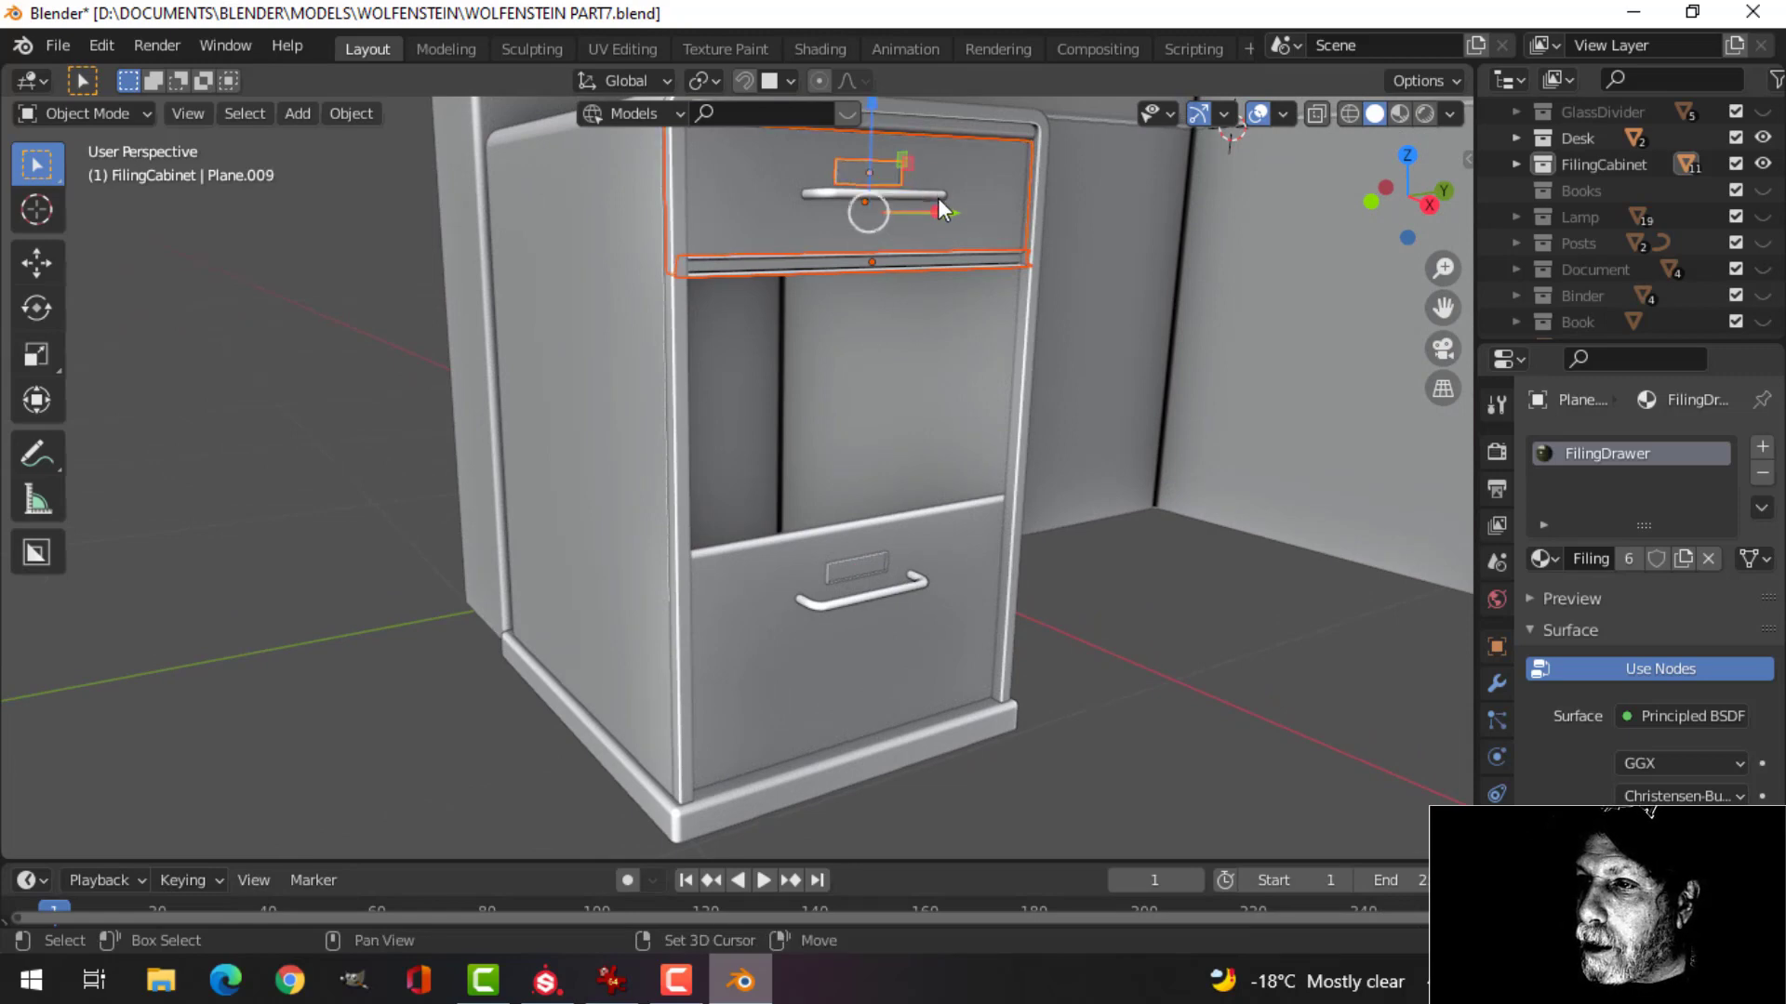
left_click(937, 197, "shift")
middle_click_drag(1006, 316, 962, 373)
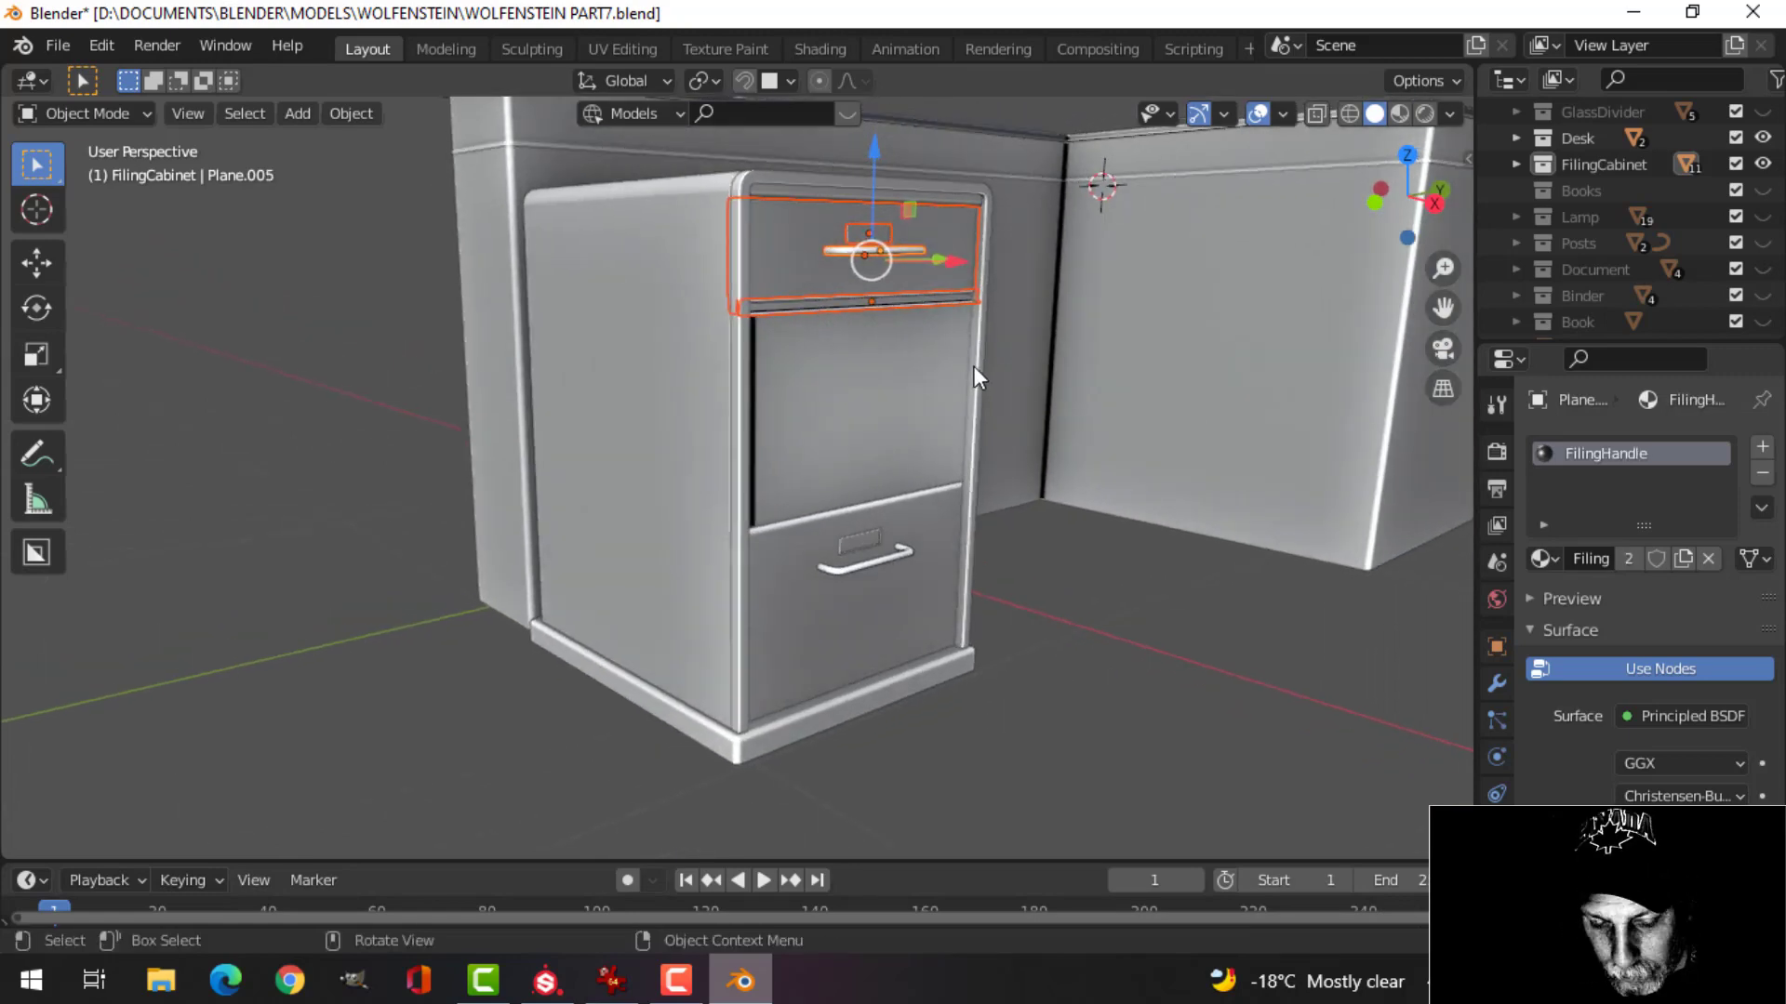
key("shift+d")
key("Escape")
key("g")
key("z")
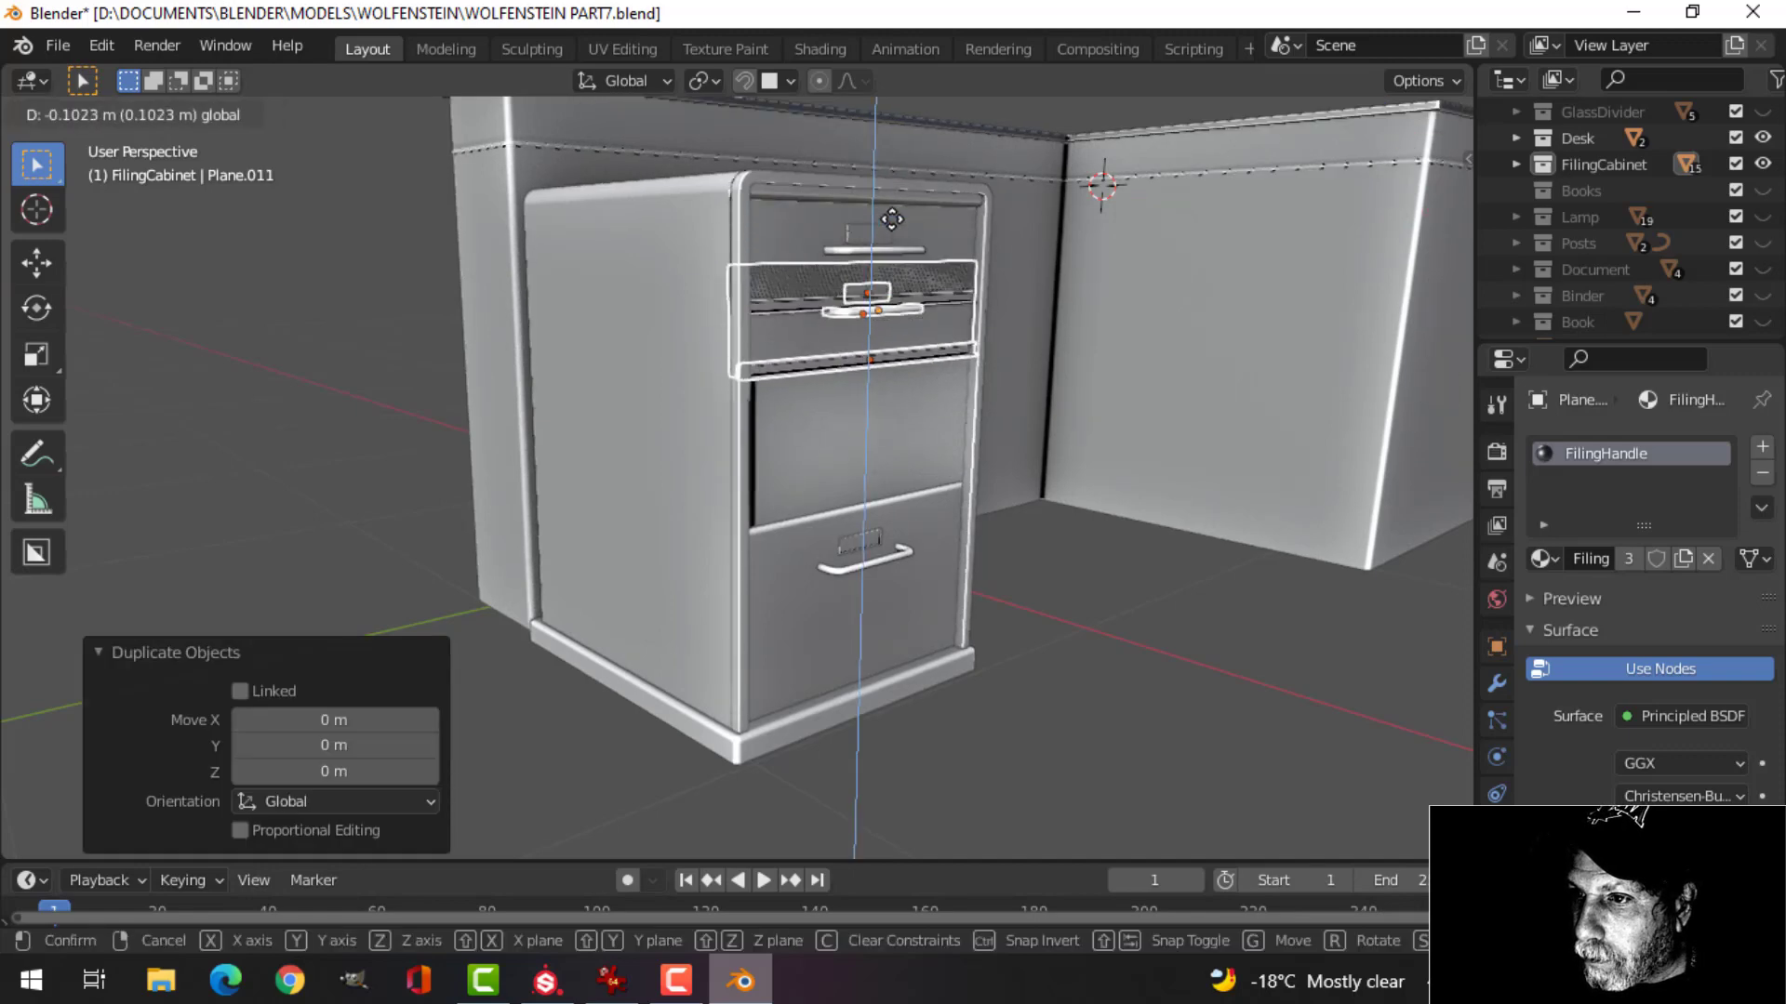
left_click(895, 261)
Raise the copied second drawer and its parts about 0.01 m along Z to fit beneath the top drawer.
scroll(950, 292, "up", 5)
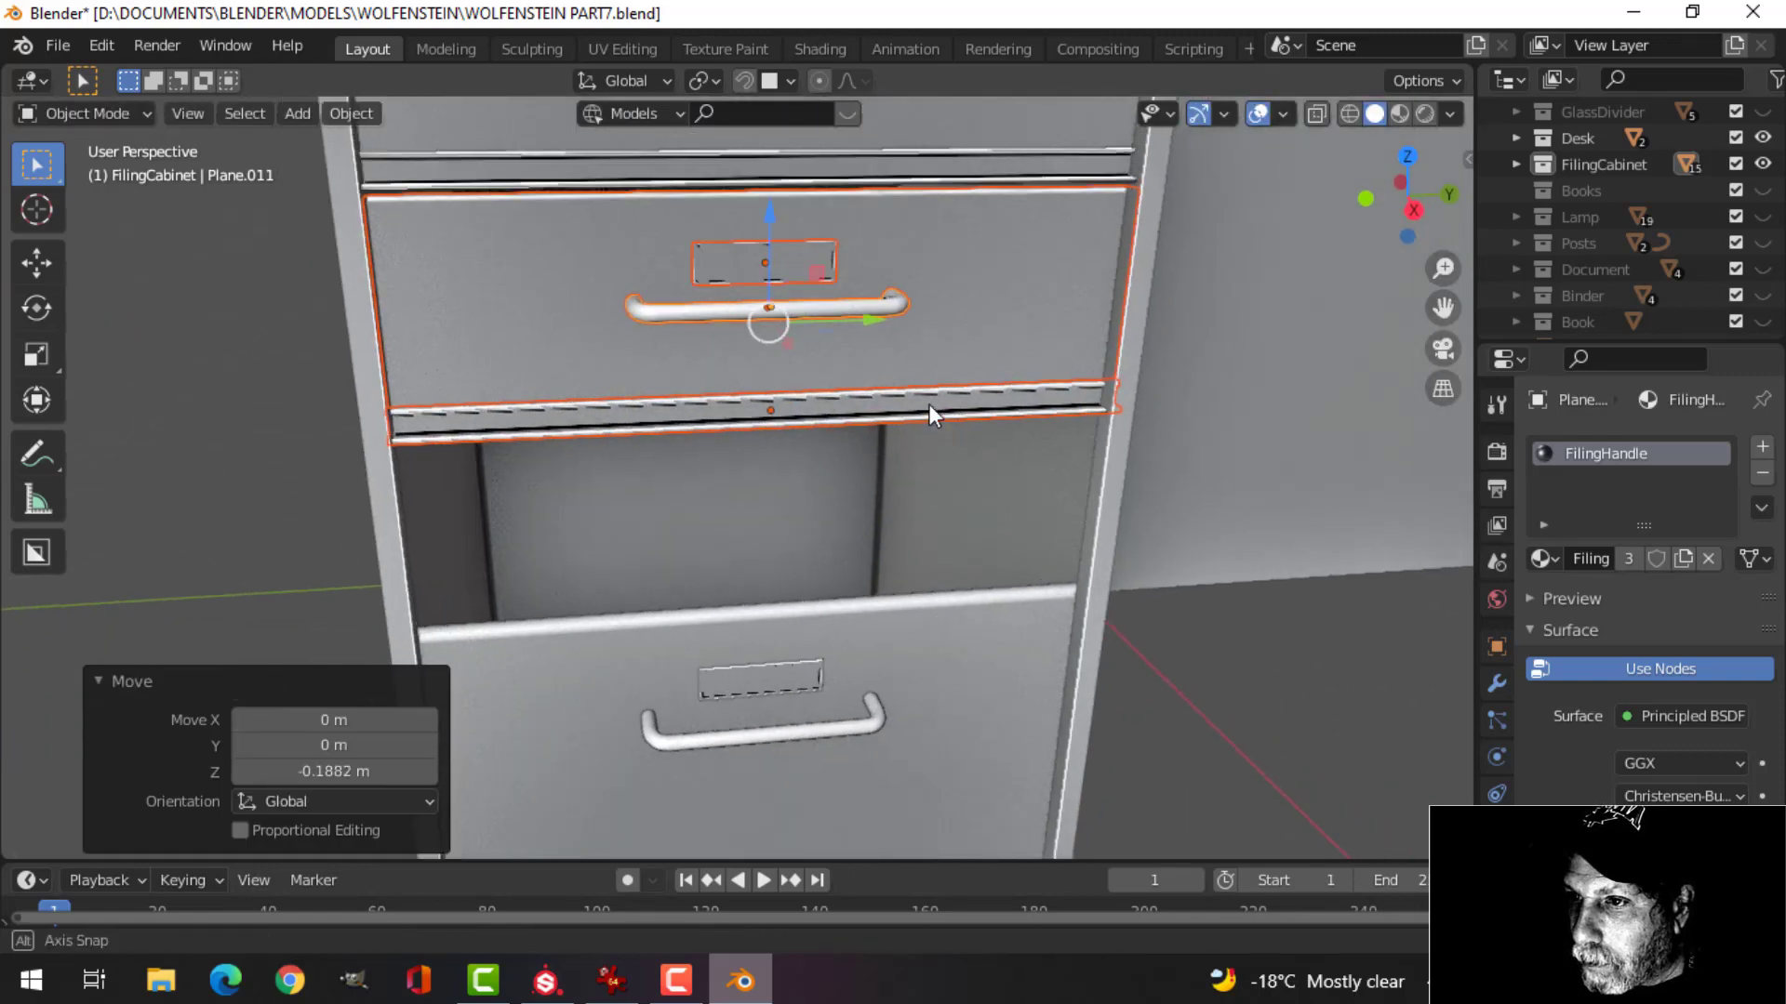
mouse_move(847, 389)
middle_mouse_down("shift")
mouse_move(872, 440)
mouse_move(873, 398)
mouse_move(863, 437)
mouse_move(857, 418)
middle_mouse_up("shift")
mouse_move(799, 269)
left_mouse_down()
mouse_move(800, 200)
mouse_move(807, 260)
left_mouse_up()
scroll(861, 428, "down", 3)
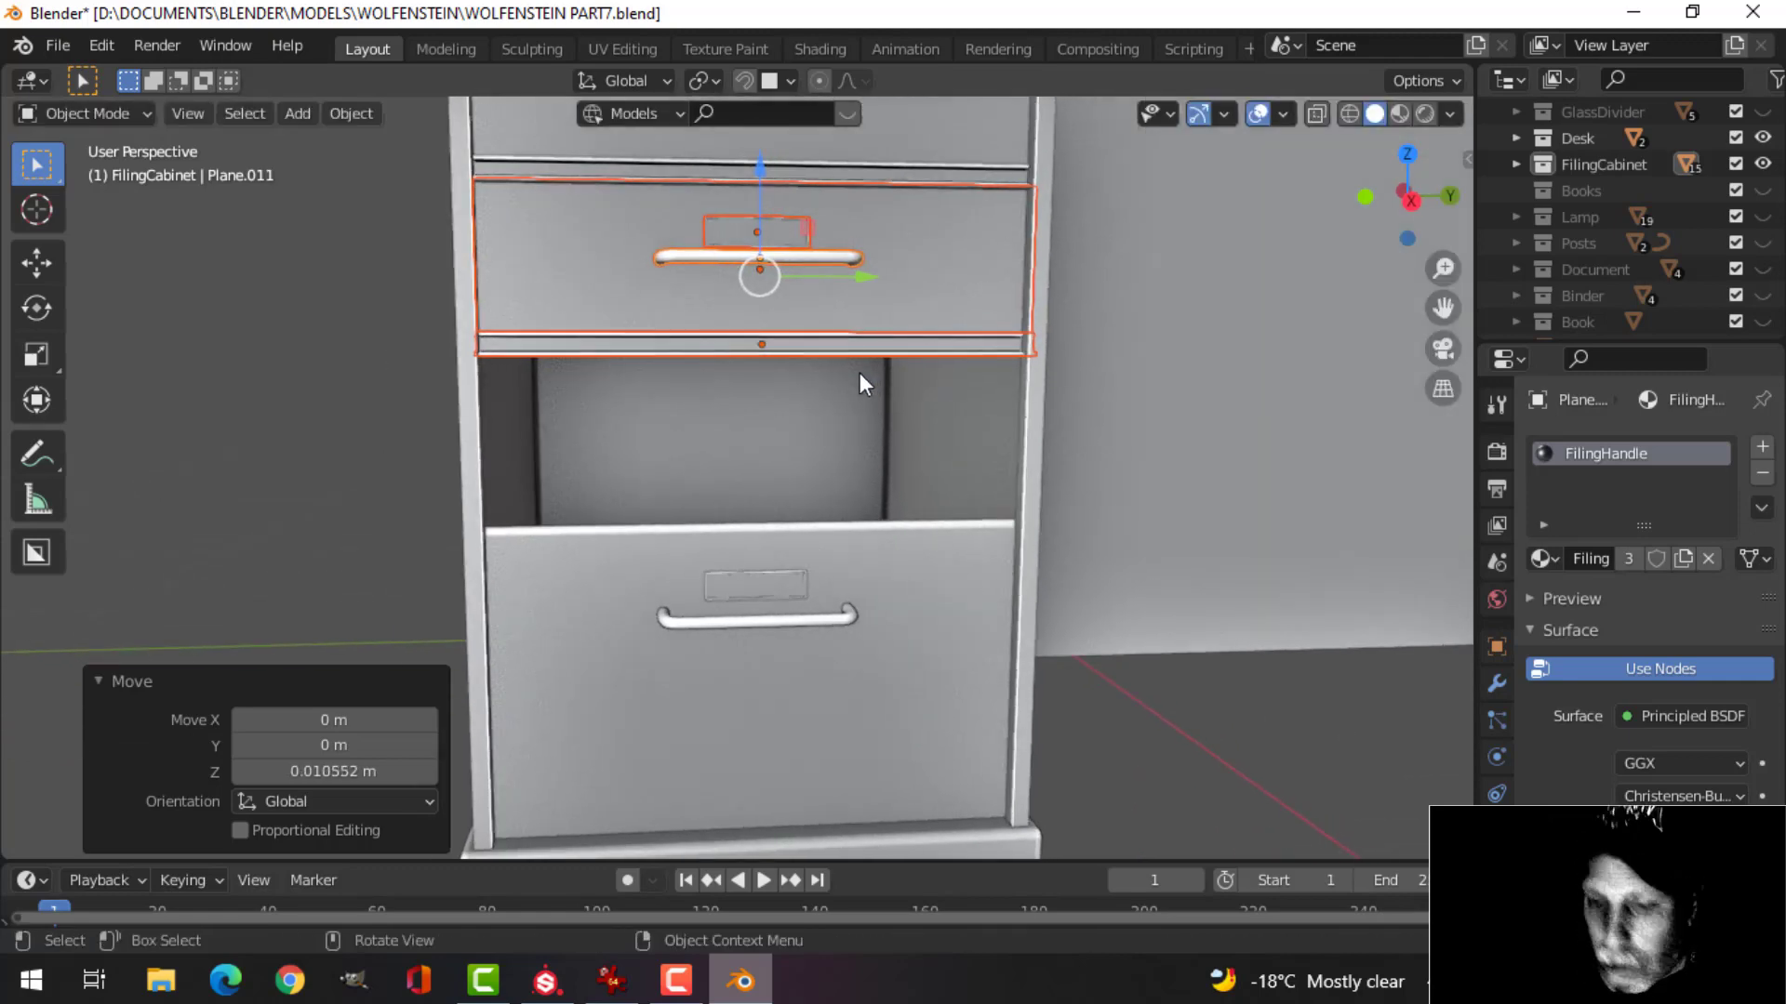
Duplicate the second drawer with its parts about 0.18 m down into the remaining opening and deselect everything.
key("shift+d")
right_click(789, 280)
left_click_drag(757, 163, 762, 337)
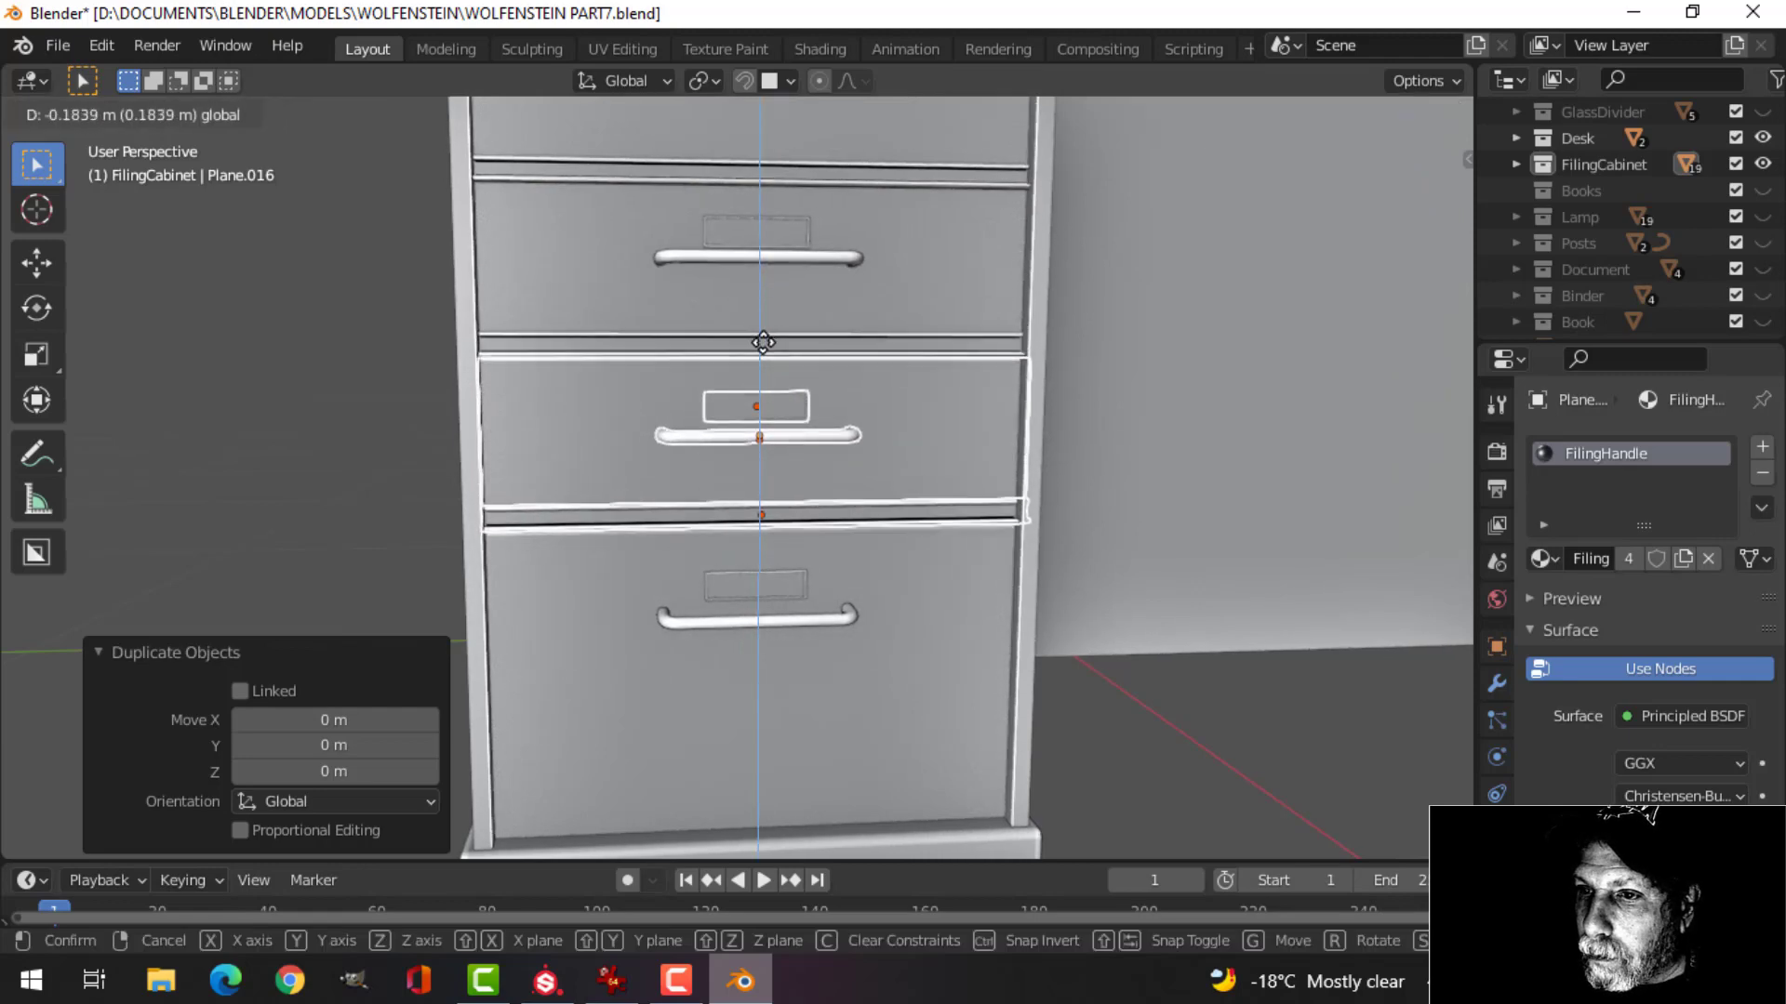
left_click(762, 337)
key("alt+a")
Show the four-drawer cabinet in Material Preview shading and compare it with the IrfanView reference screenshot.
mouse_move(751, 416)
middle_mouse_down()
mouse_move(889, 405)
mouse_move(917, 476)
mouse_move(1048, 478)
mouse_move(913, 488)
mouse_move(905, 399)
mouse_move(929, 386)
mouse_move(834, 431)
mouse_move(786, 413)
mouse_move(785, 378)
mouse_move(889, 367)
mouse_move(988, 426)
mouse_move(955, 458)
middle_mouse_up()
left_click(1399, 114)
scroll(1032, 435, "down", 5)
scroll(946, 493, "up", 5)
scroll(950, 445, "down", 5)
middle_click_drag(918, 399, 967, 445)
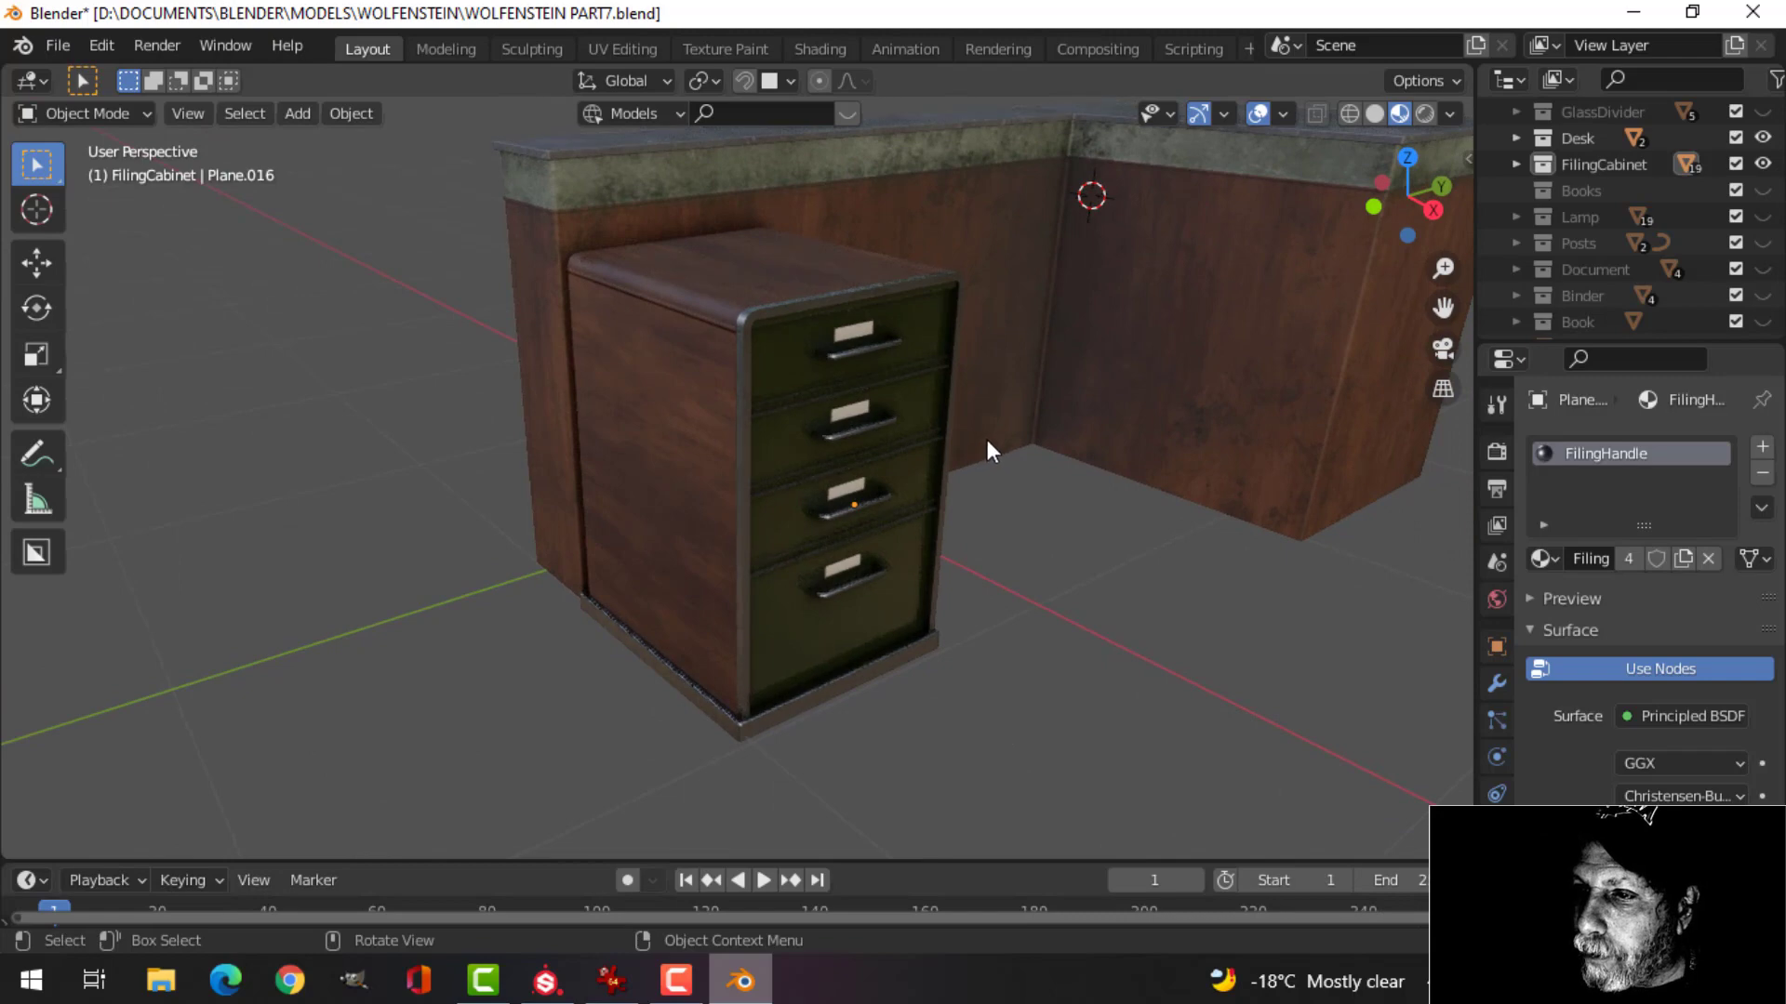
key("alt+Tab")
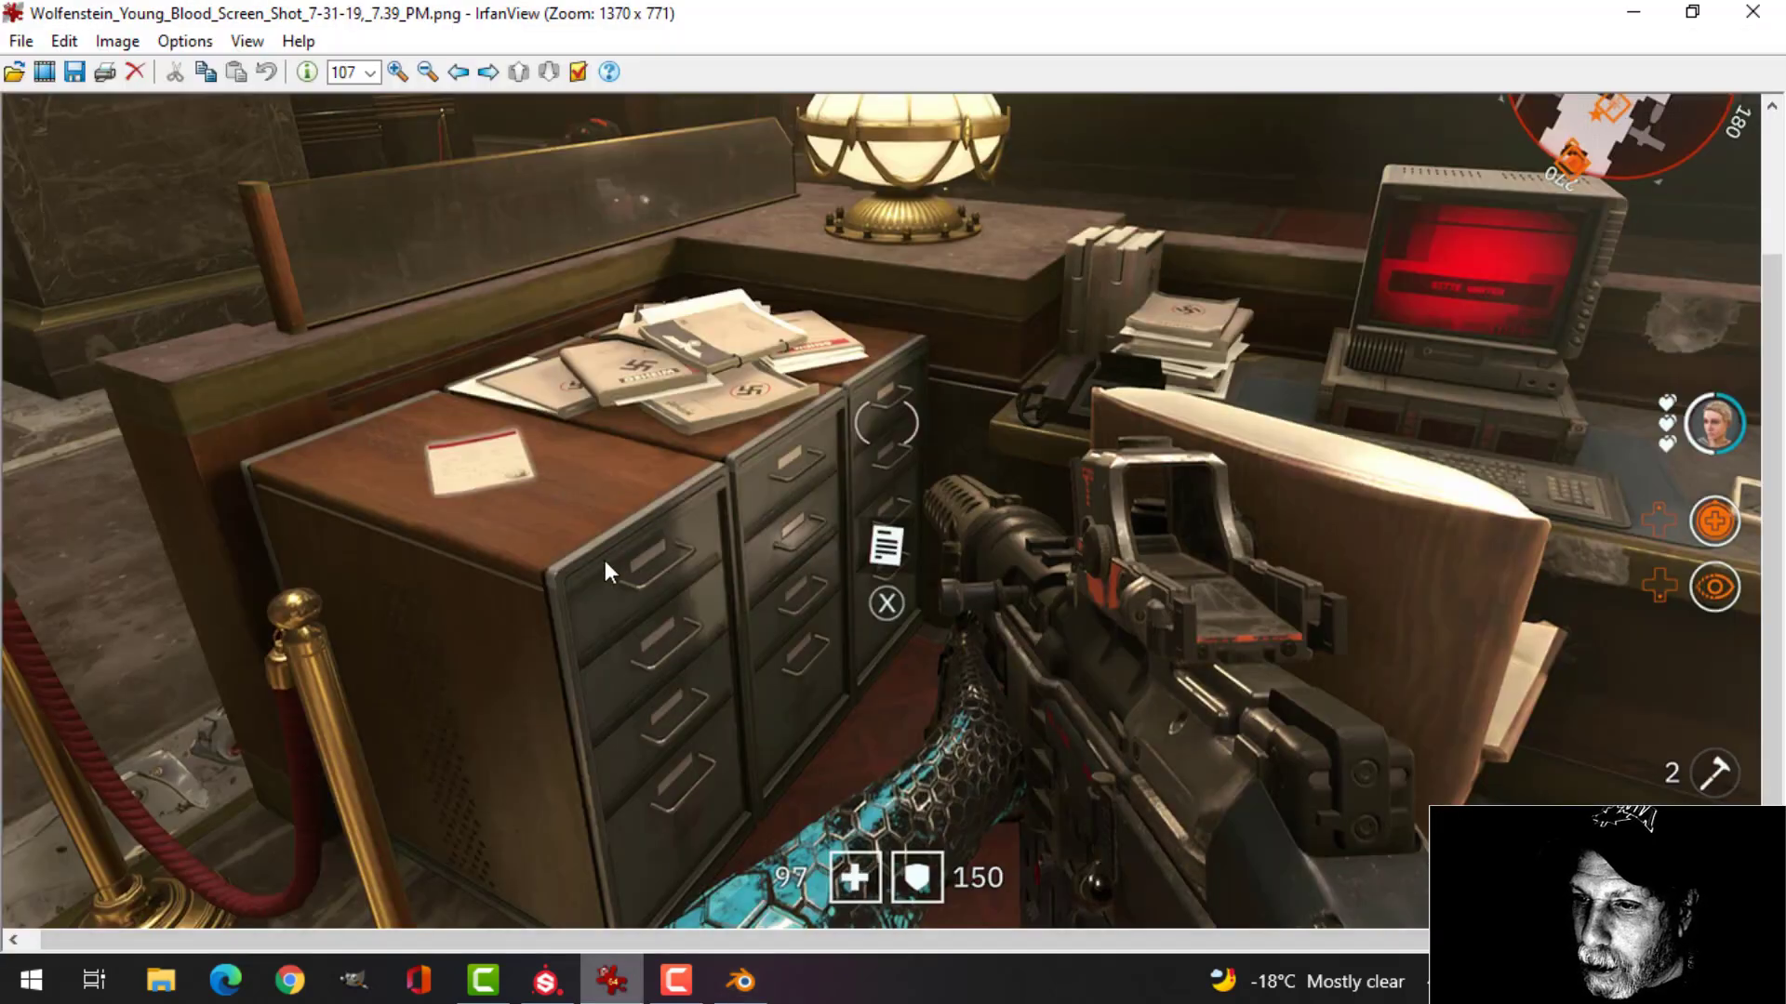
left_click(741, 981)
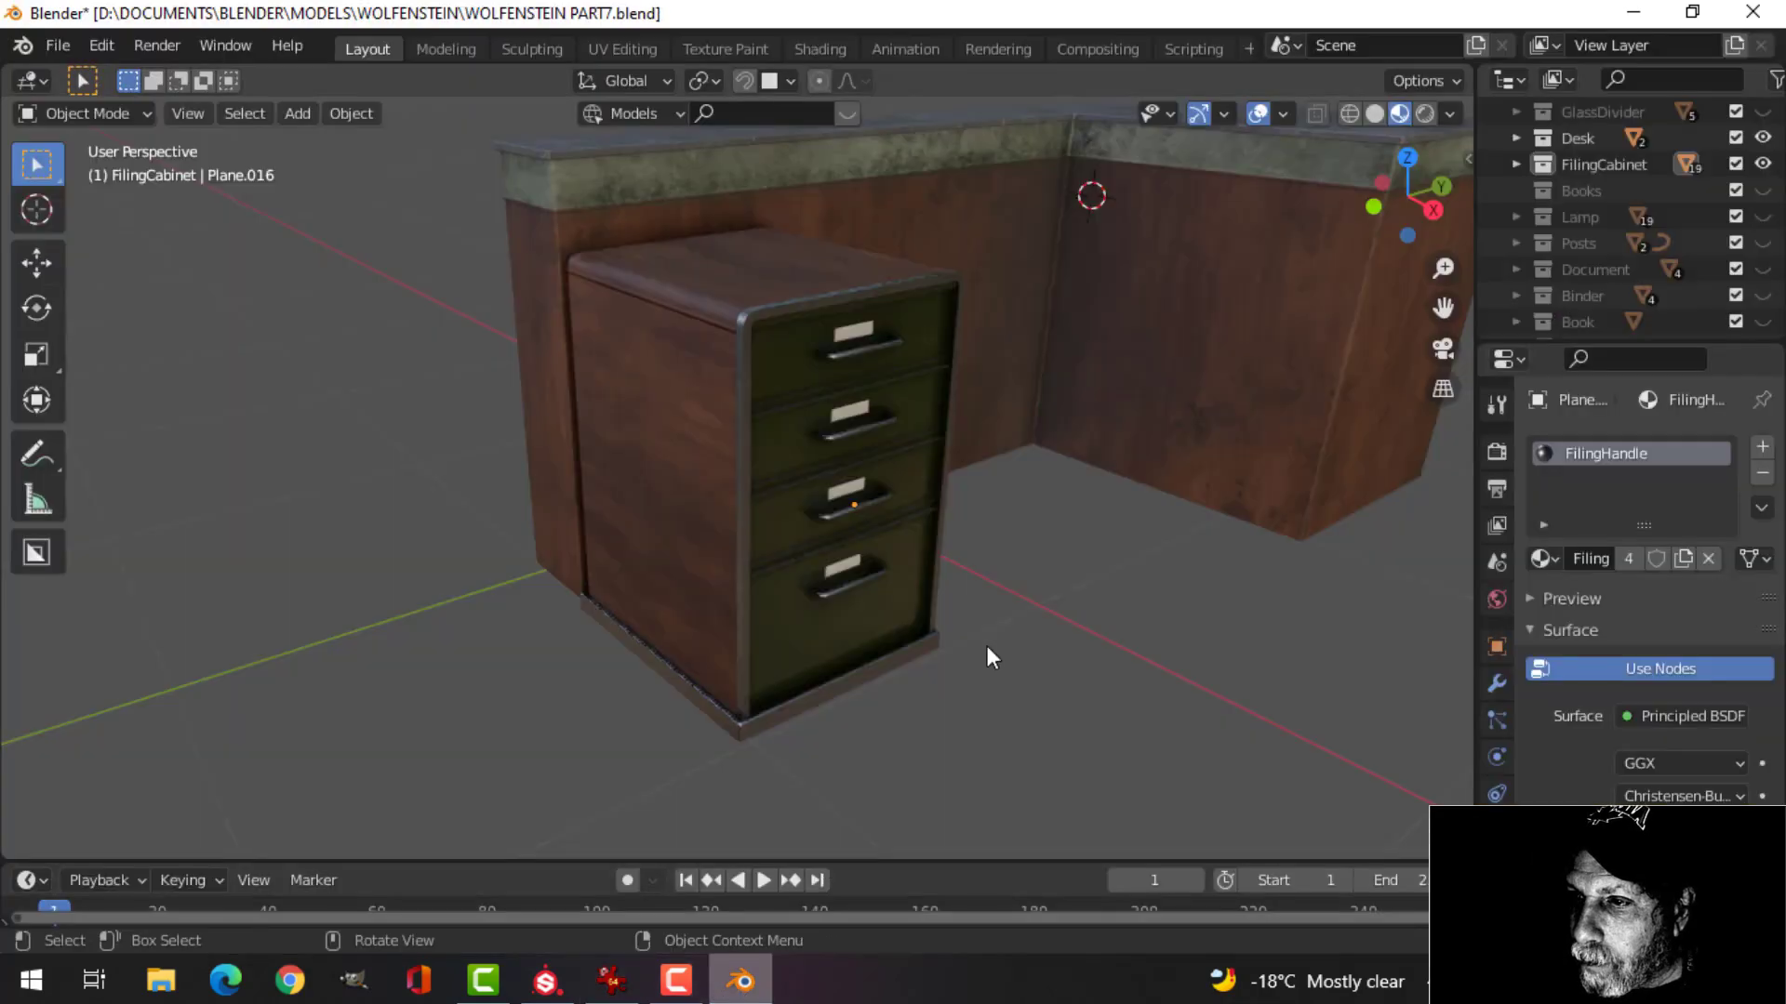
middle_click_drag(1019, 478, 949, 479)
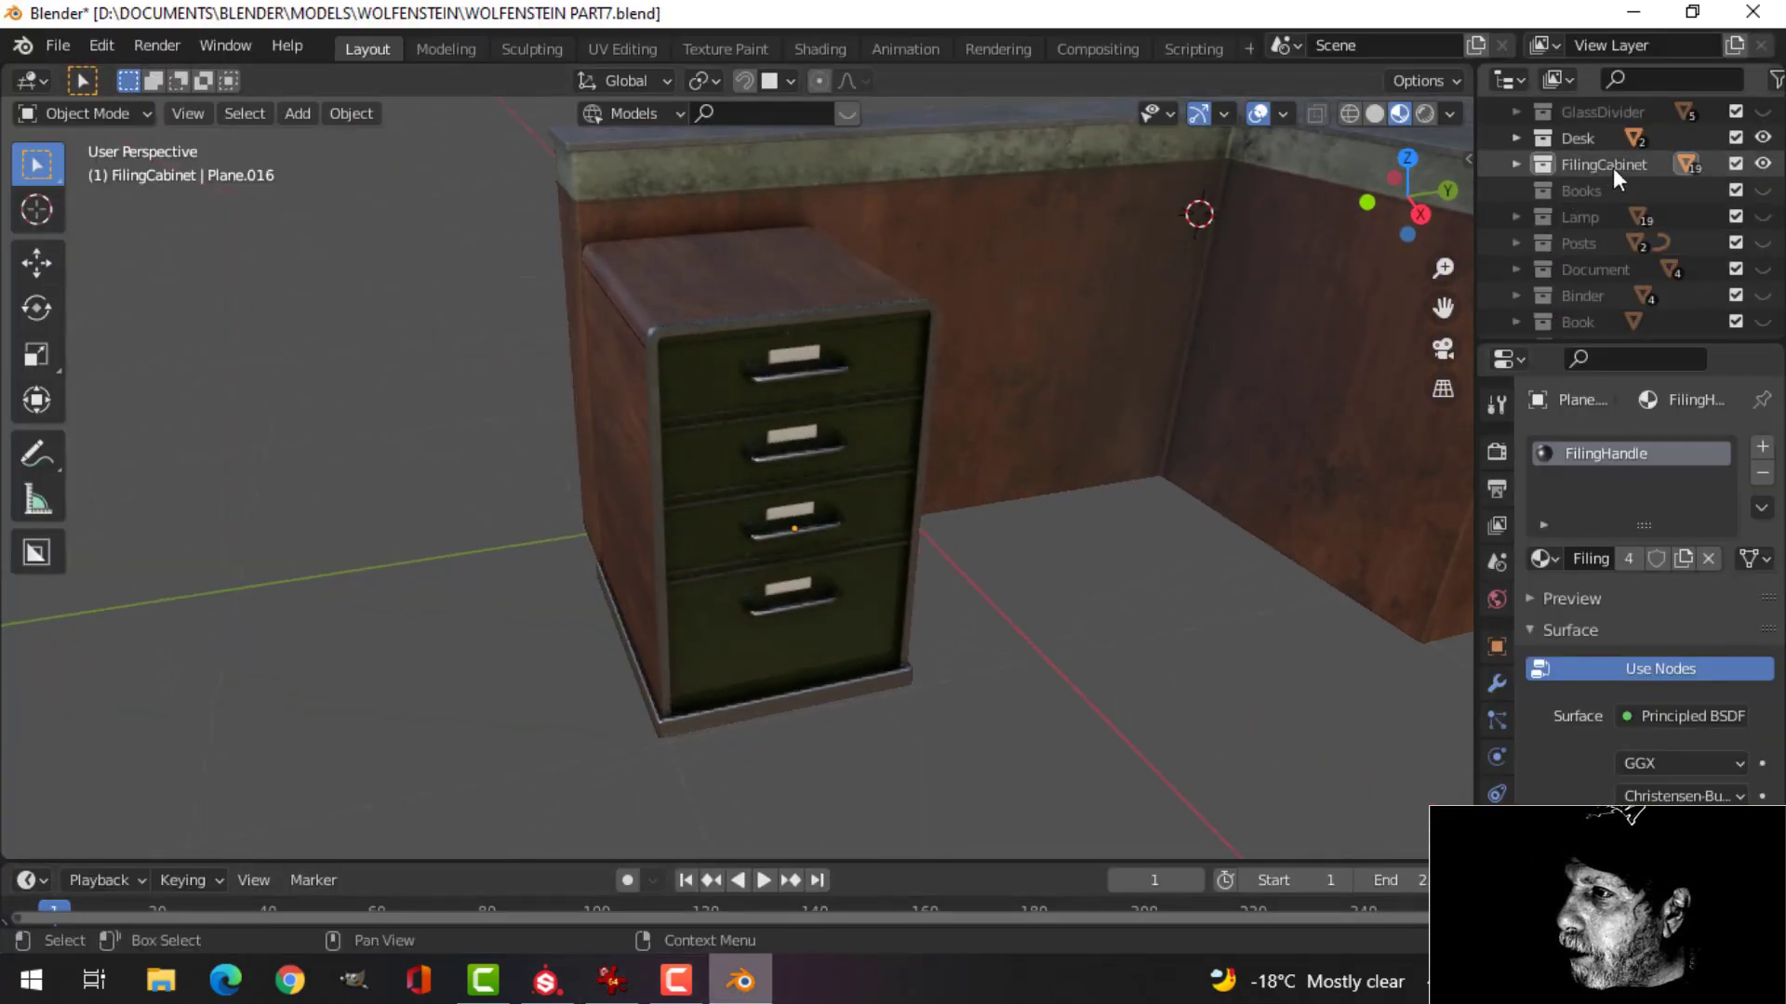
Toggle the FilingCabinet collection off and on, select it in the outliner and view the cabinet beside the desk.
left_click(1737, 162)
left_click(1737, 162)
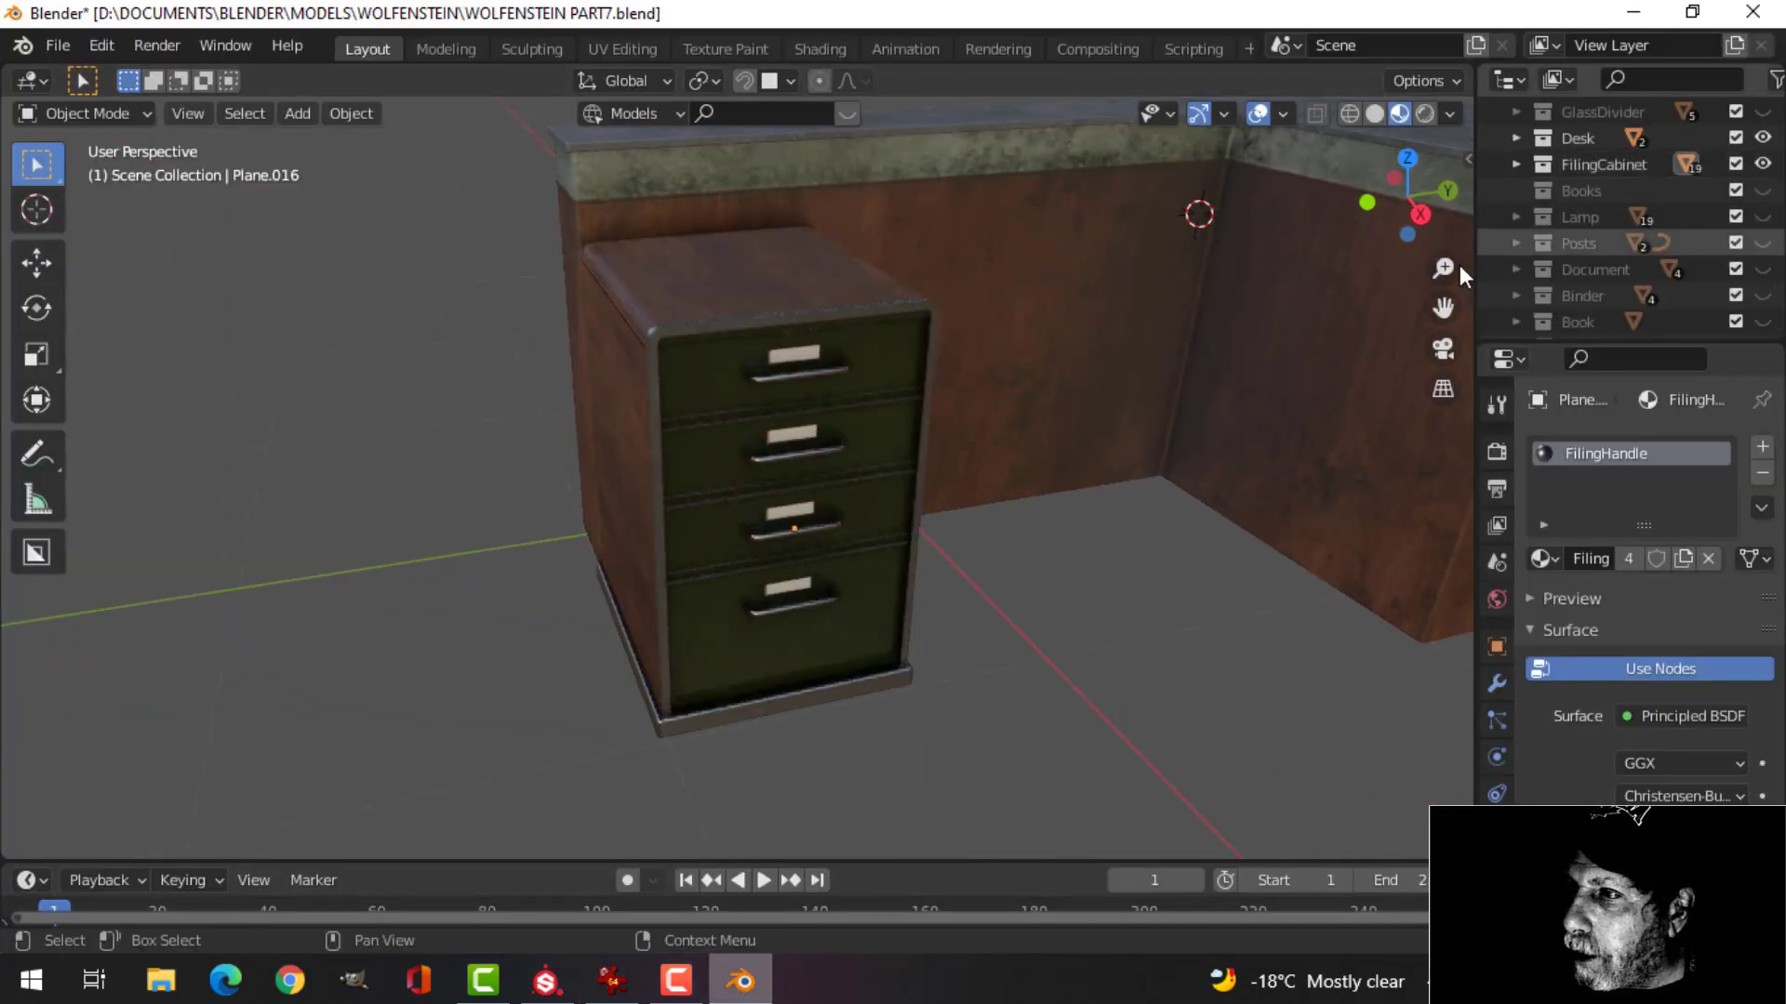
middle_click_drag(985, 400, 1095, 348)
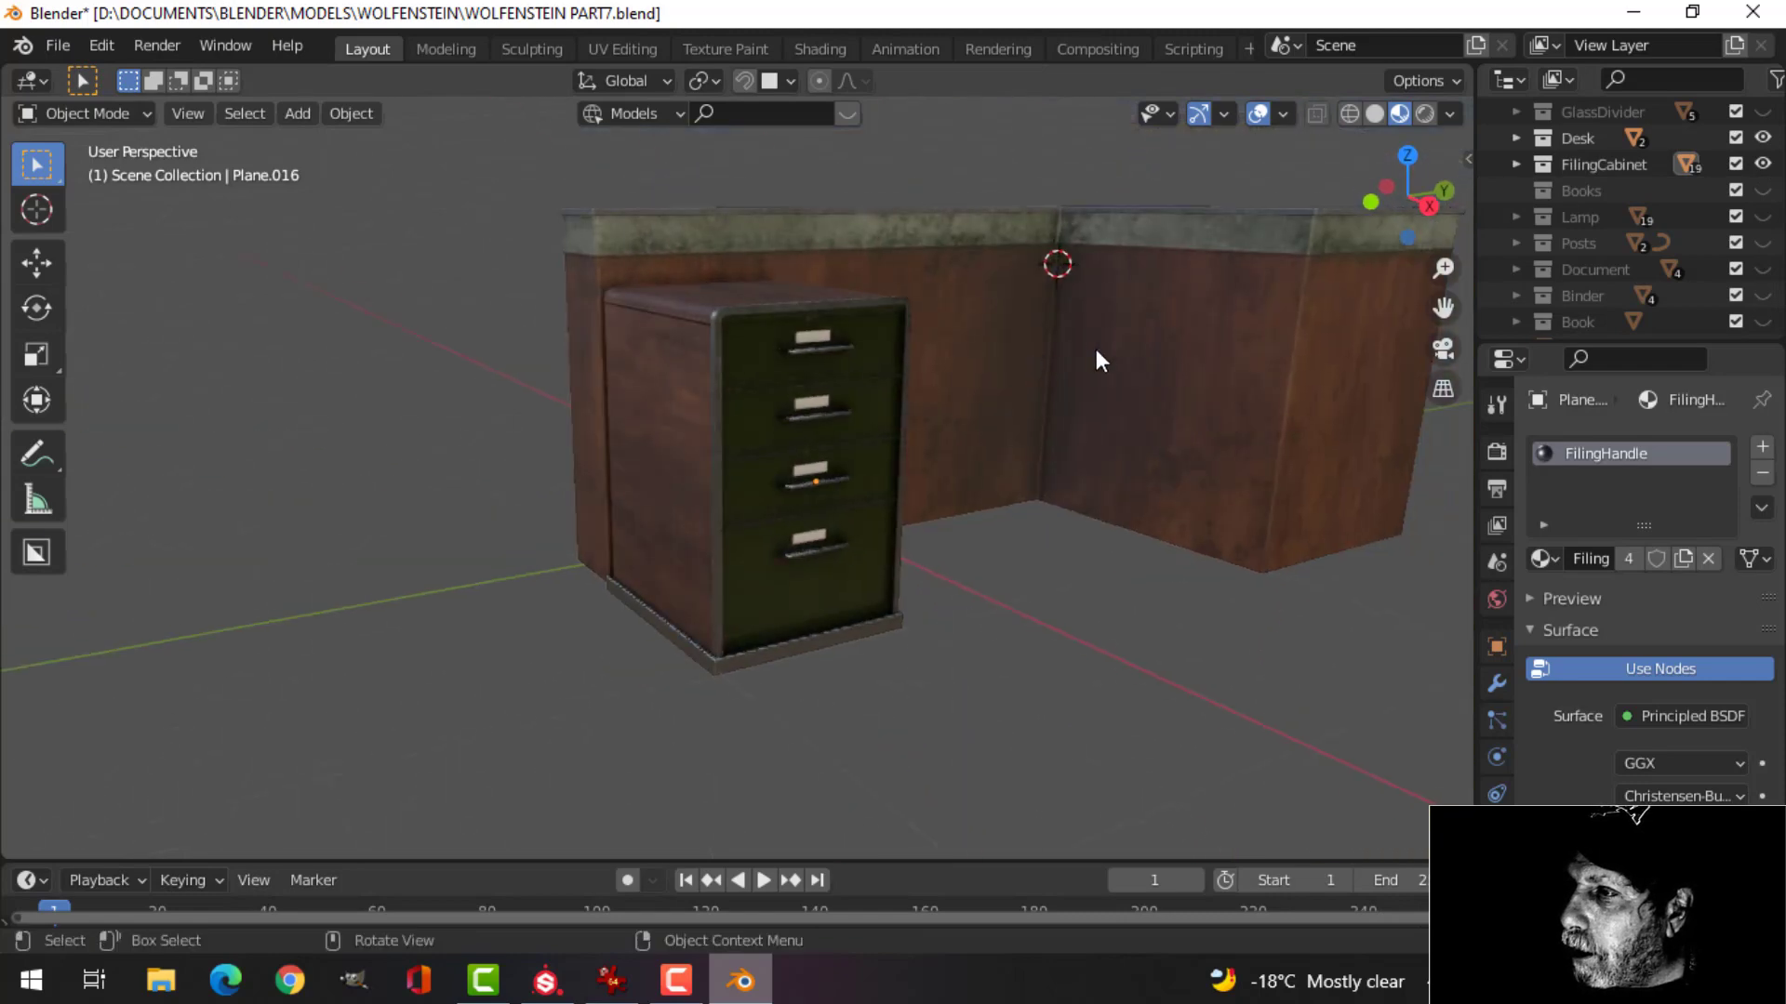
left_click(1589, 170)
mouse_move(897, 456)
middle_mouse_down()
mouse_move(985, 376)
mouse_move(1113, 343)
mouse_move(925, 474)
mouse_move(875, 483)
middle_mouse_up()
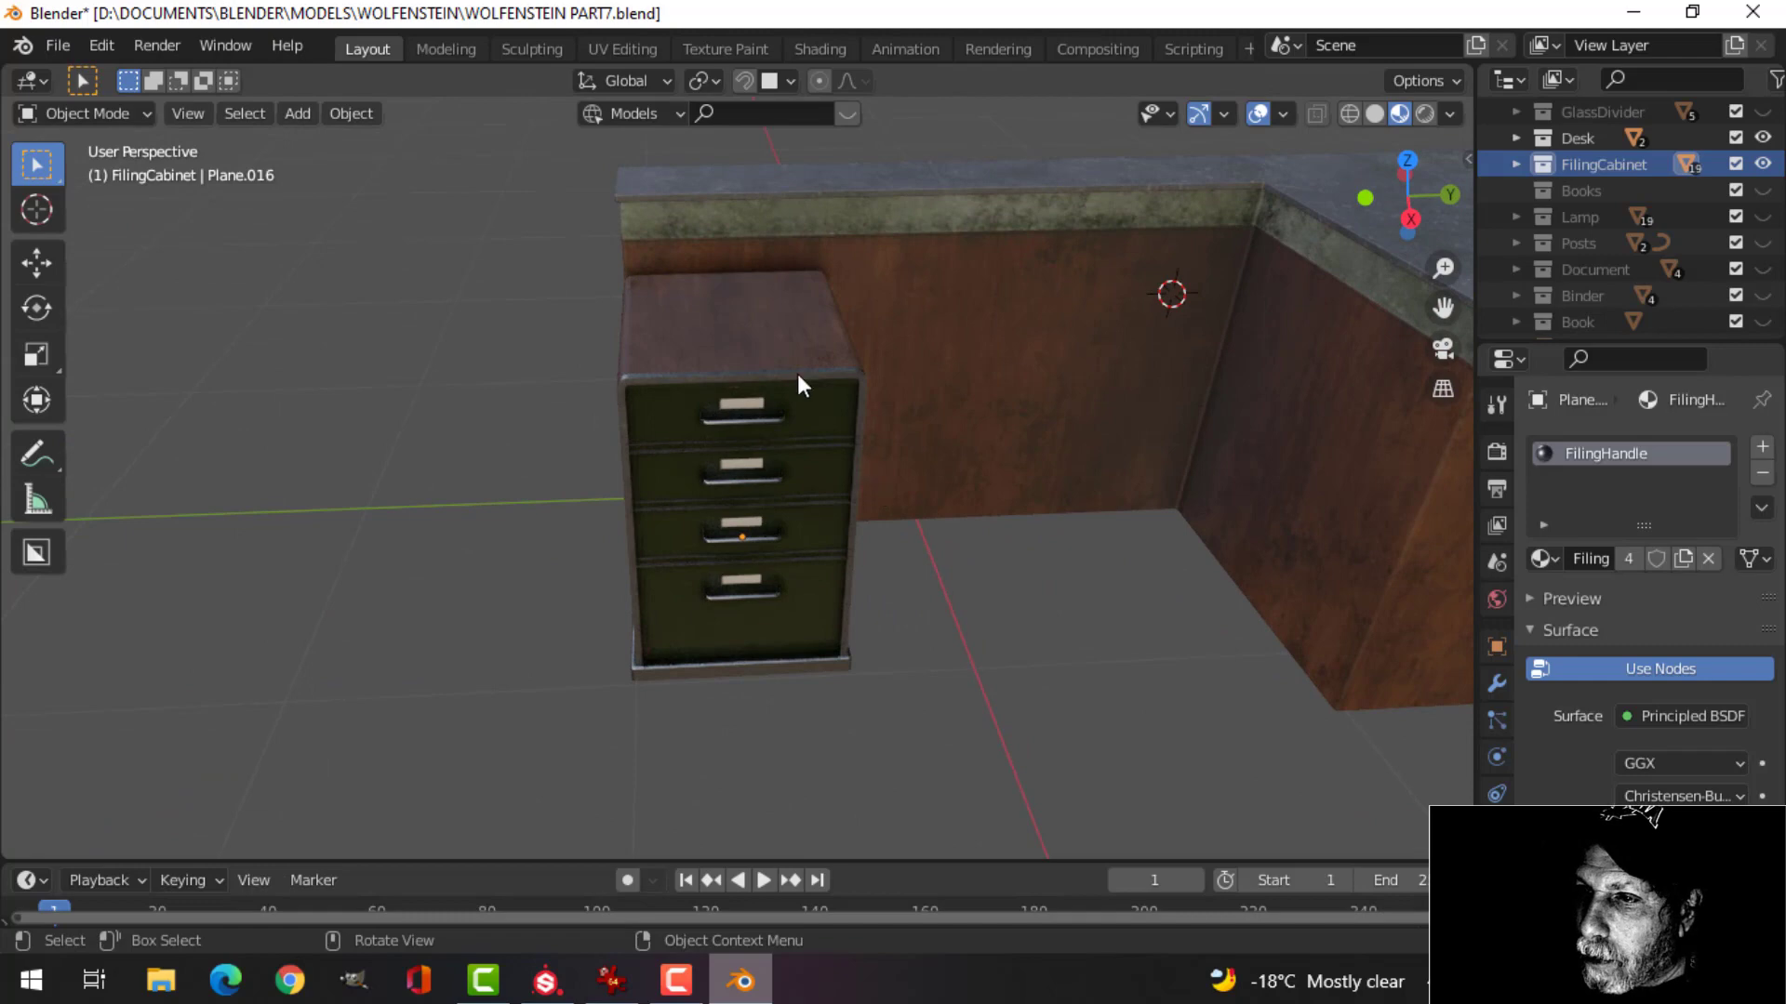
middle_click_drag(1004, 460, 829, 455)
Snap the 3D cursor to the selected faces of the cabinet's wooden body in Edit Mode and save the file.
left_click(717, 406)
key("Tab")
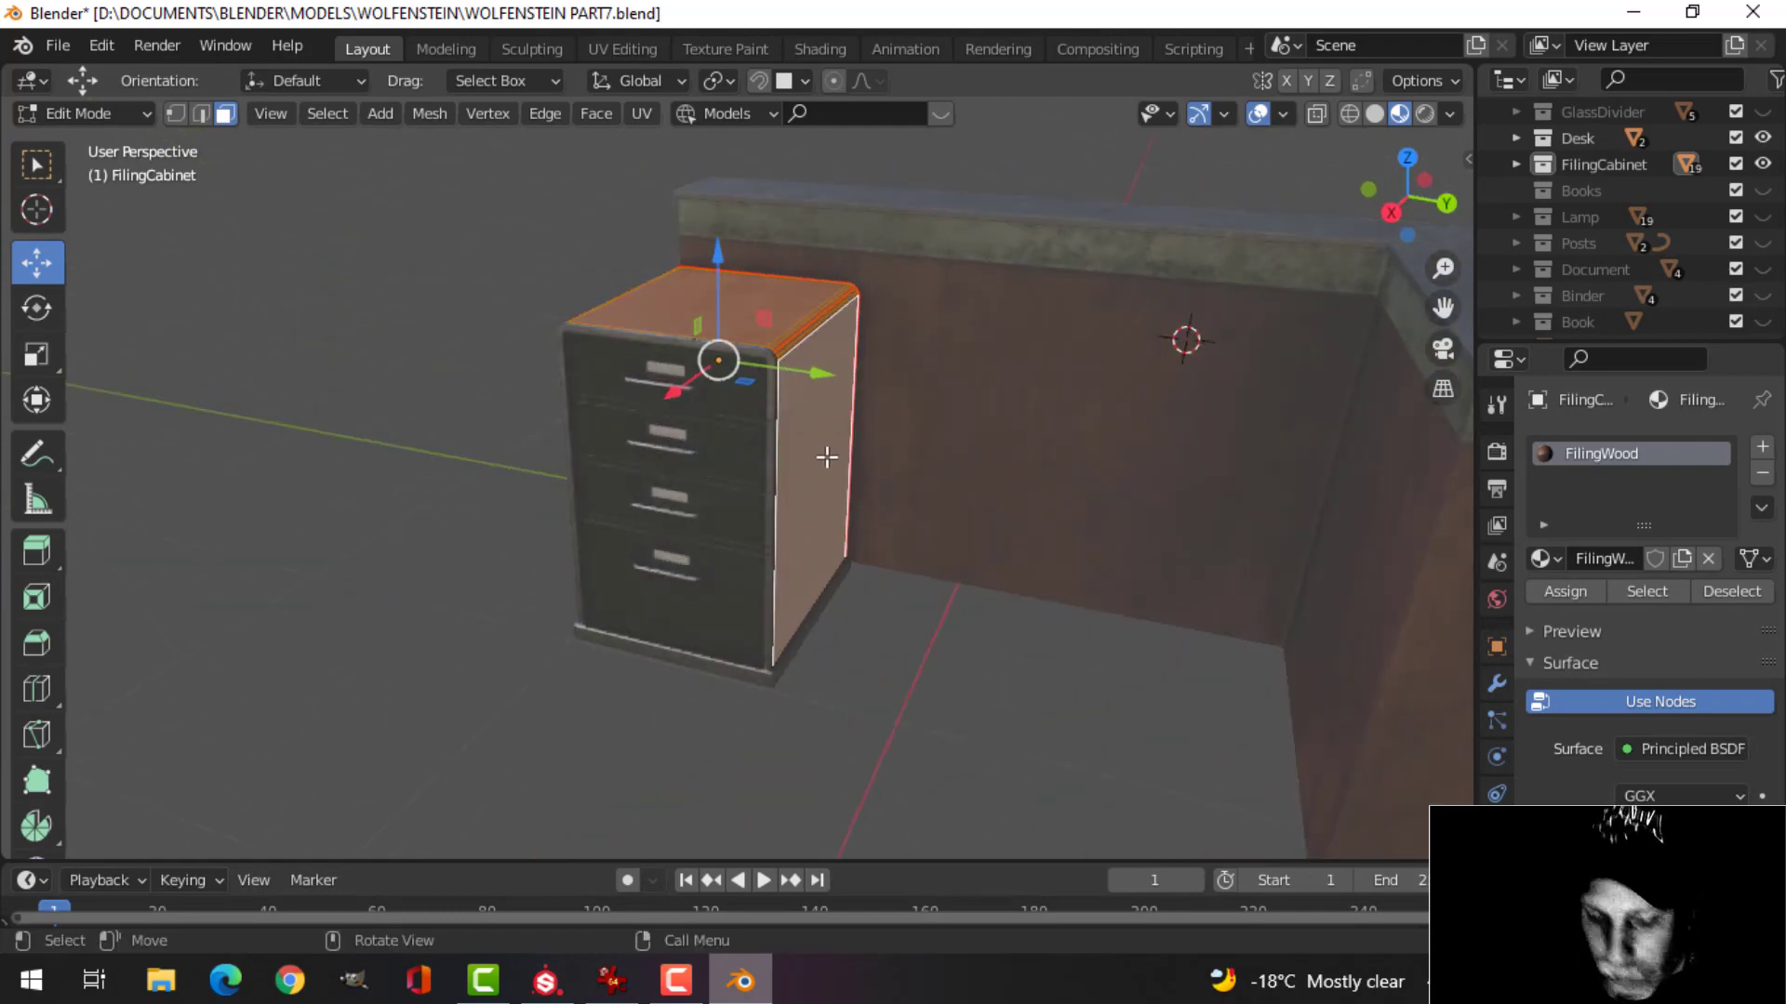
key("shift+s")
left_click(842, 564)
key("Tab")
middle_click_drag(869, 558, 902, 442)
key("ctrl+s")
Deselect everything and add a collection instance of FilingCabinet to the scene.
key("alt+a")
key("shift+a")
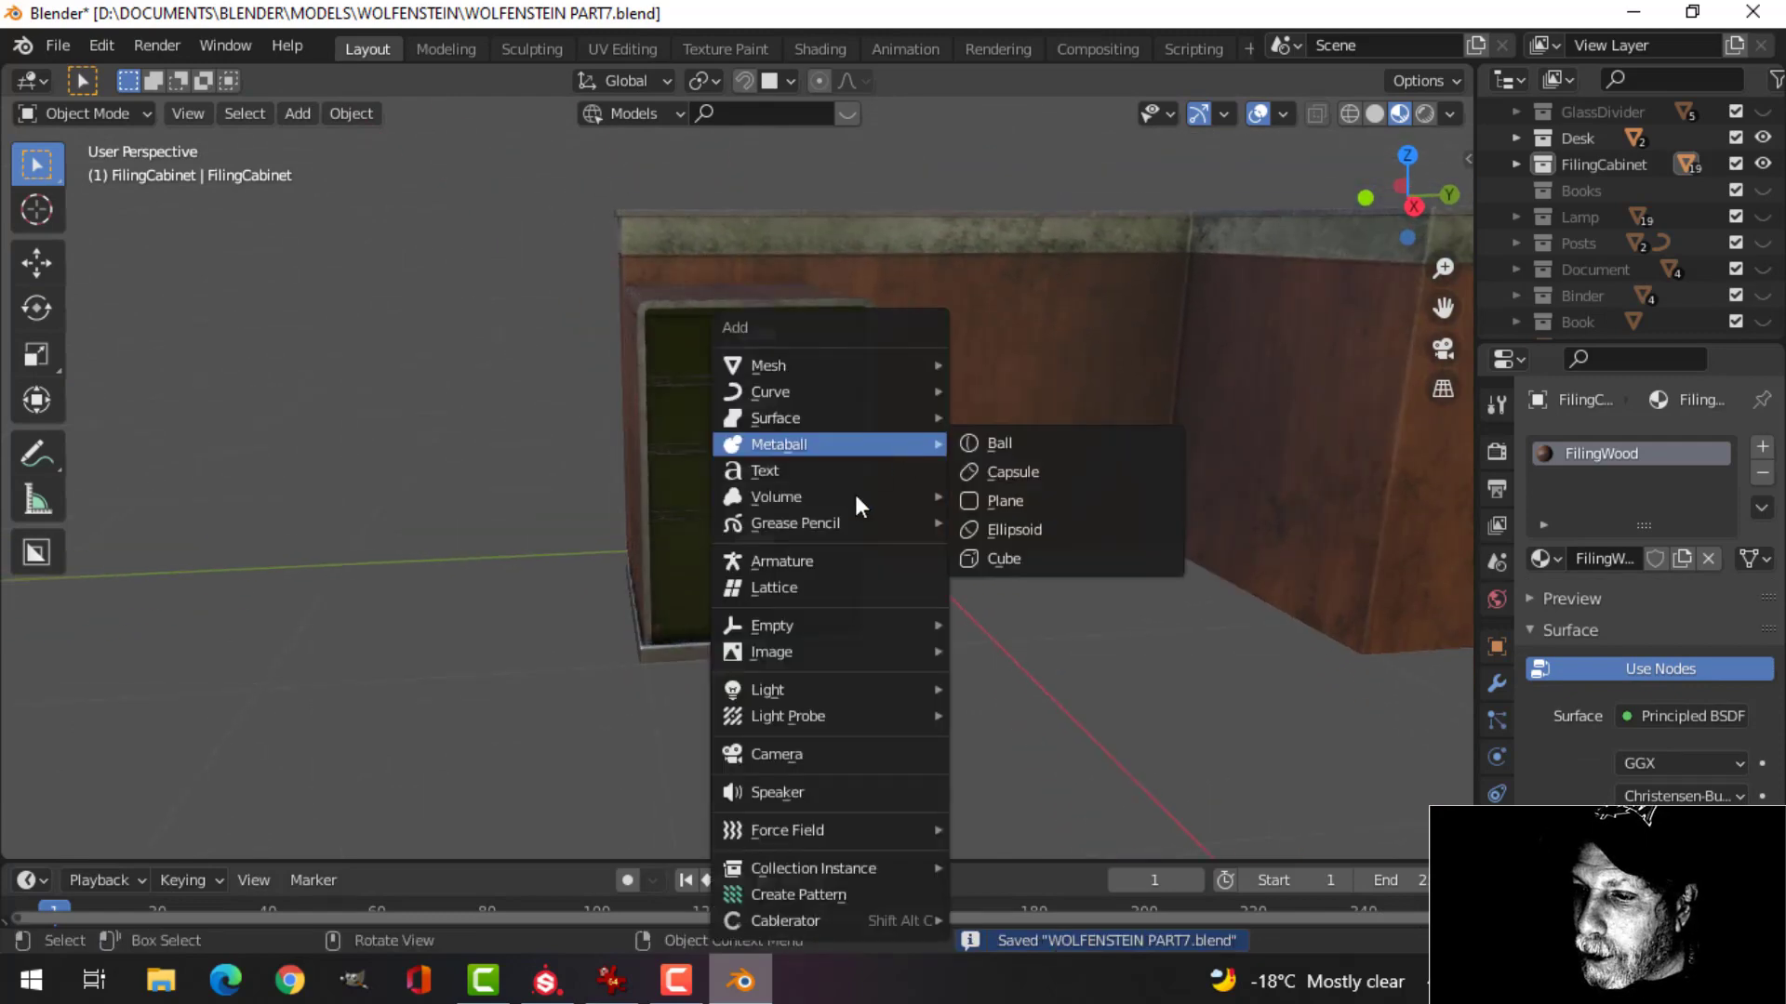
mouse_move(801, 868)
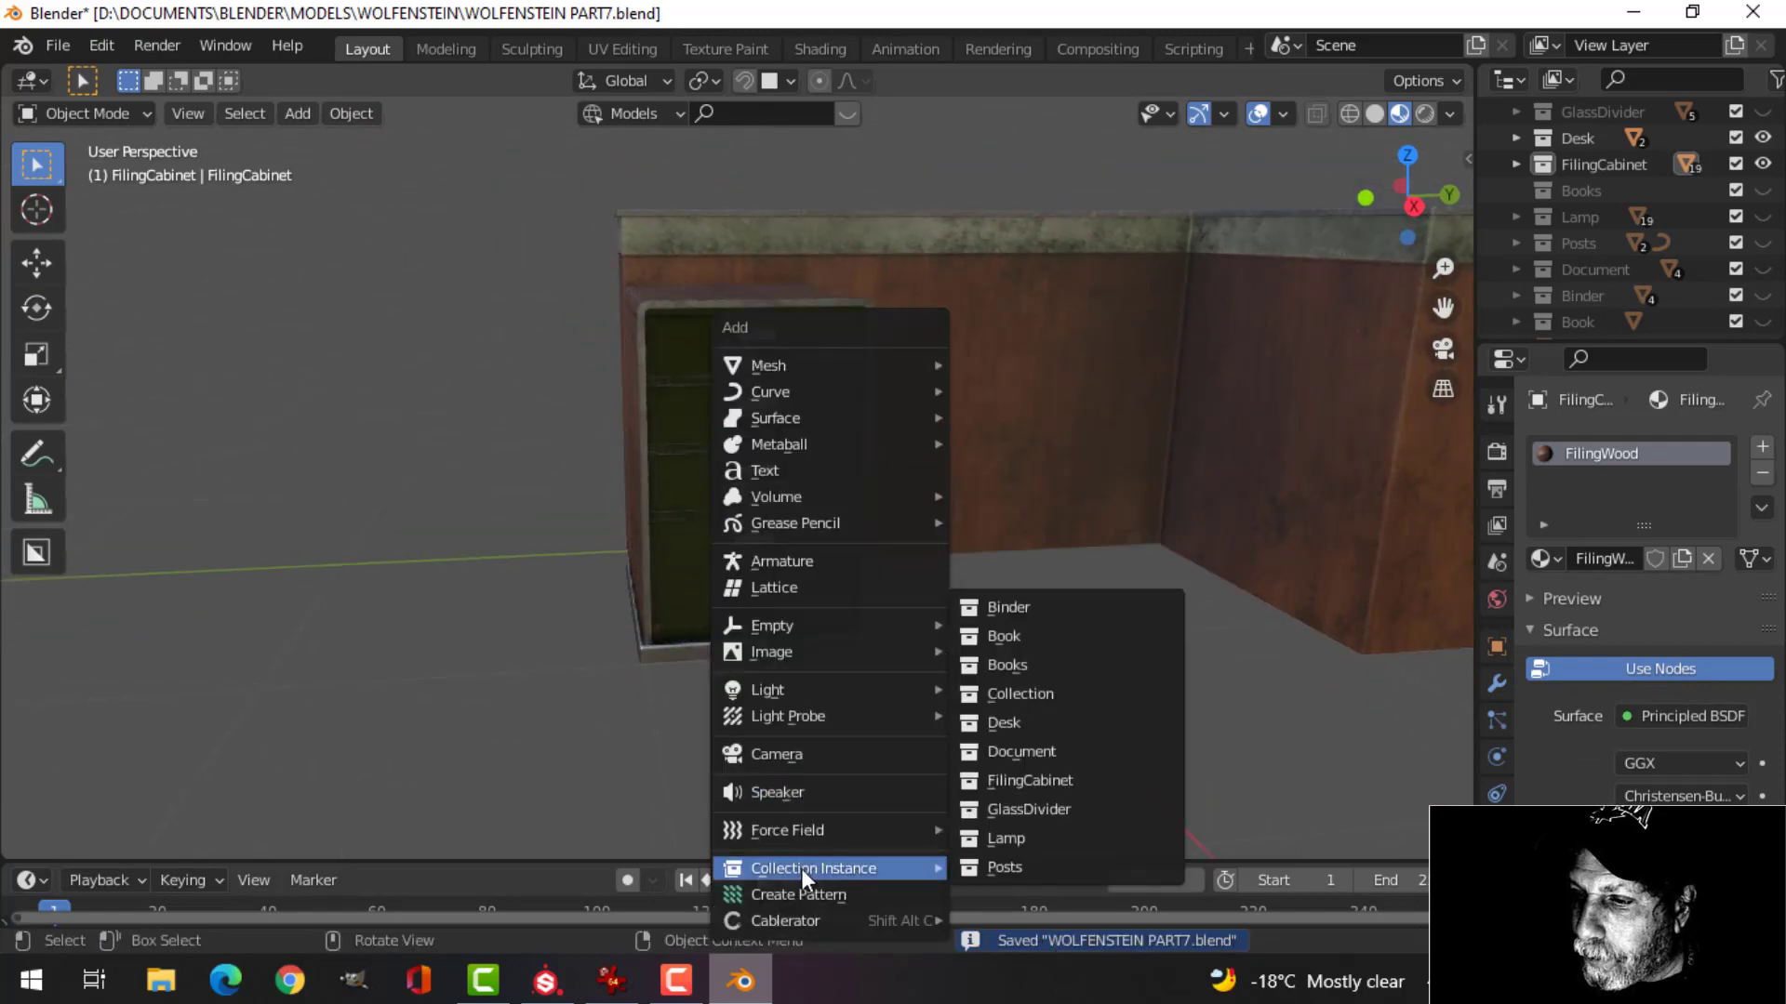
left_click(1060, 781)
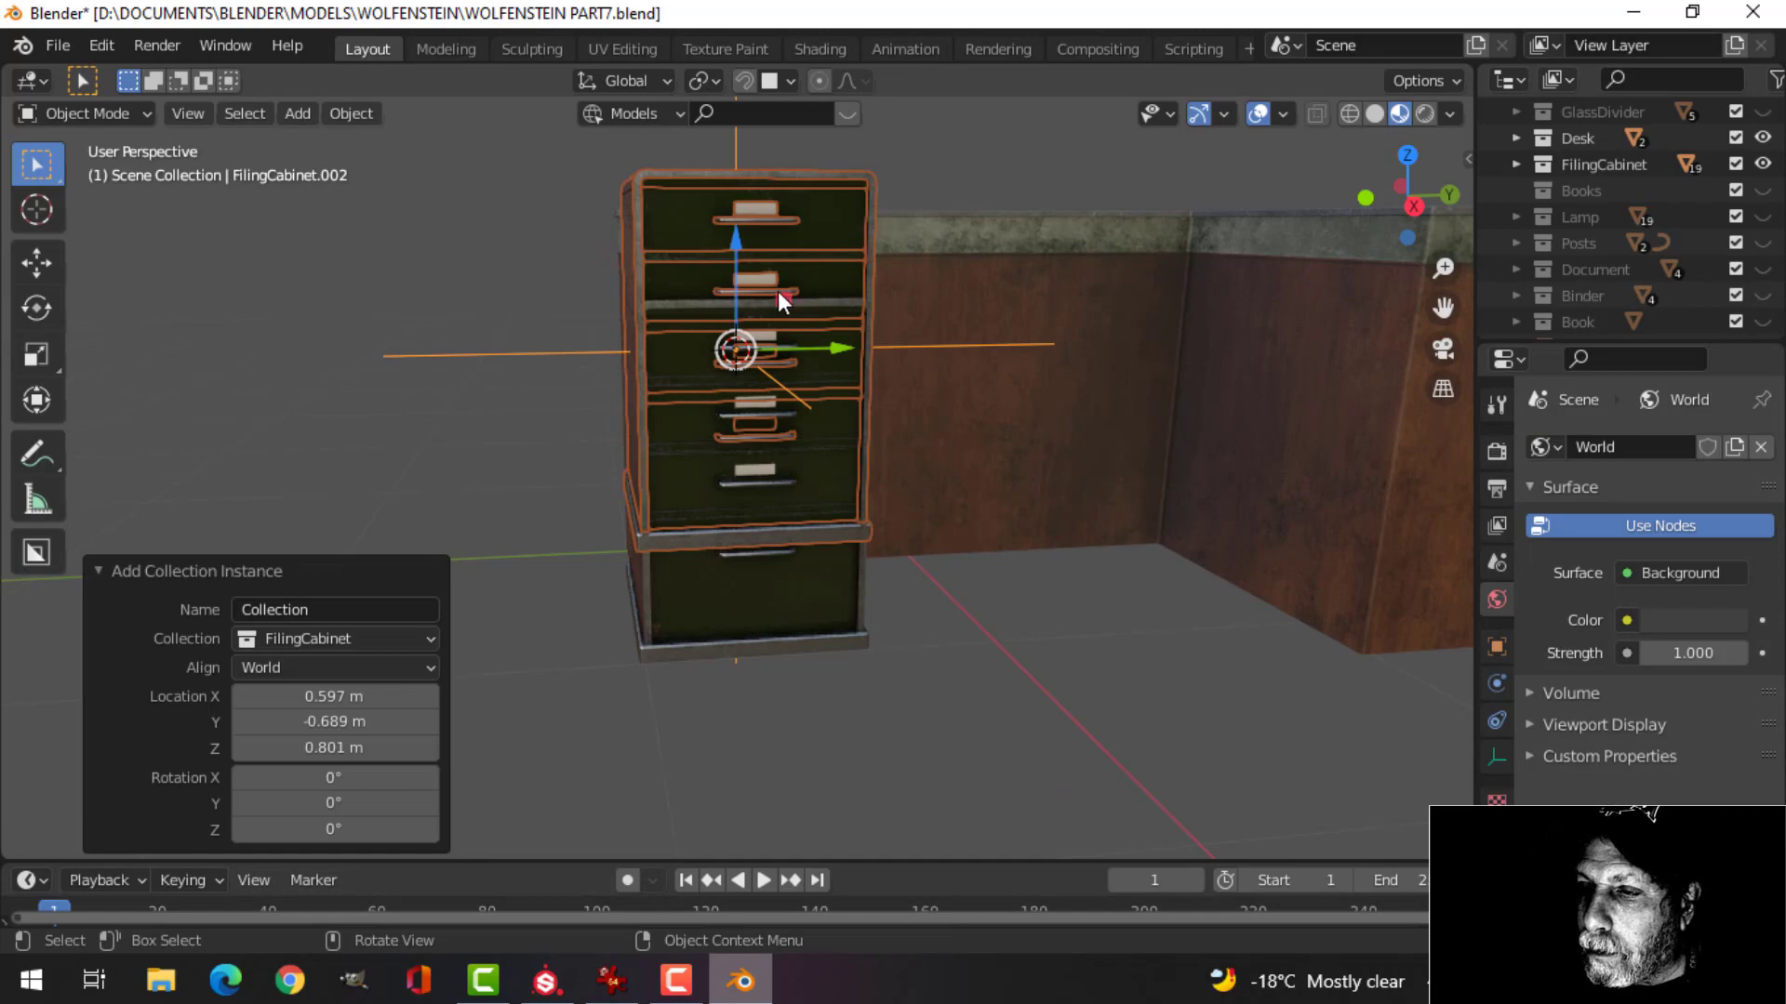
Try to correct the cabinet instance's origin with Origin to 3D Cursor and Geometry to Origin.
left_click(354, 115)
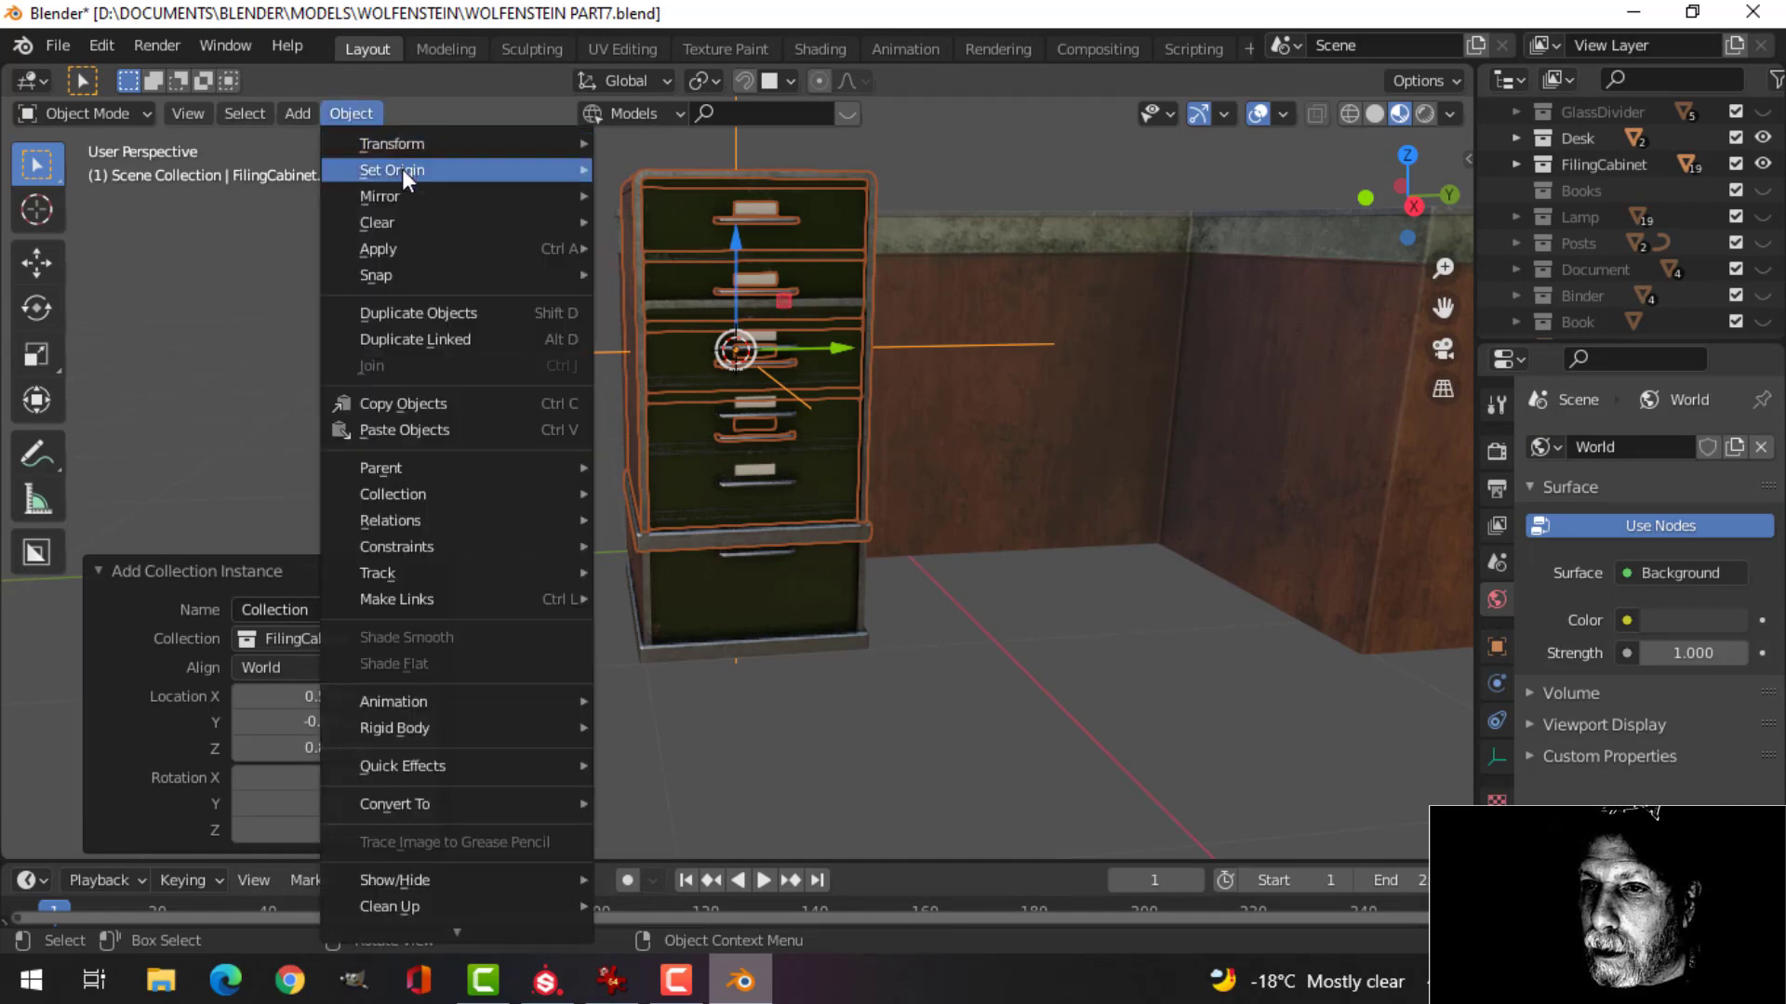
mouse_move(414, 169)
left_click(717, 226)
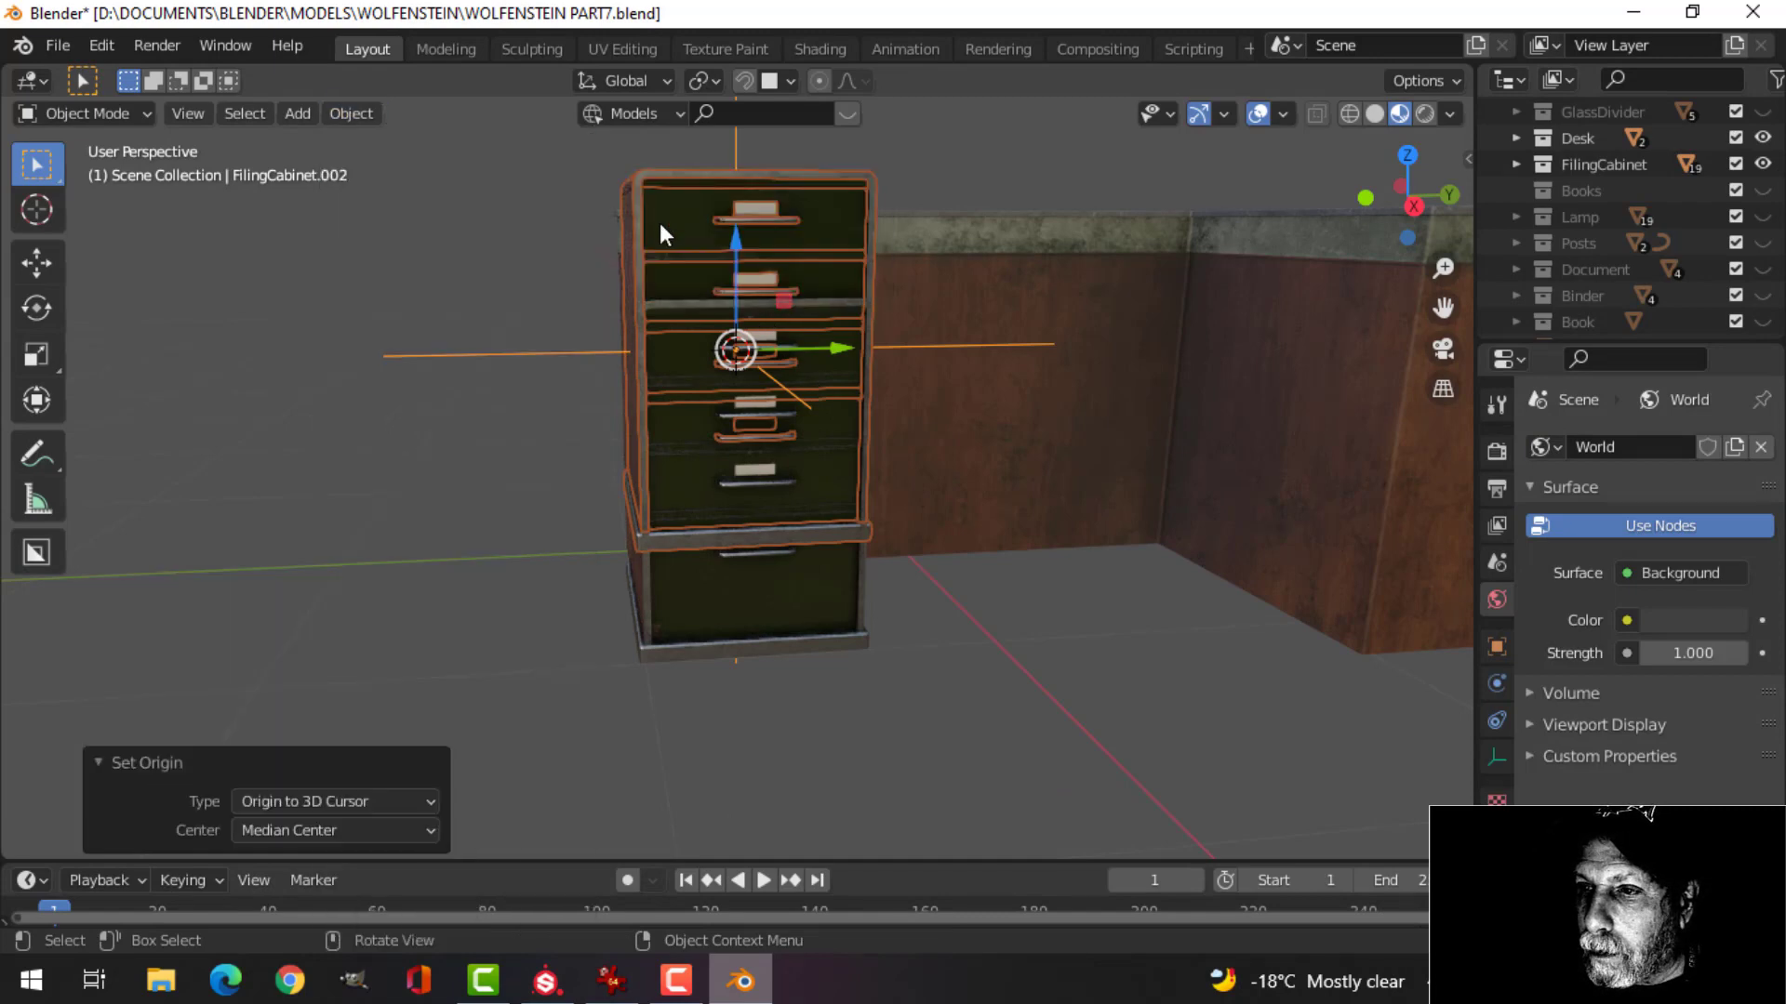
left_click(368, 116)
left_click(725, 167)
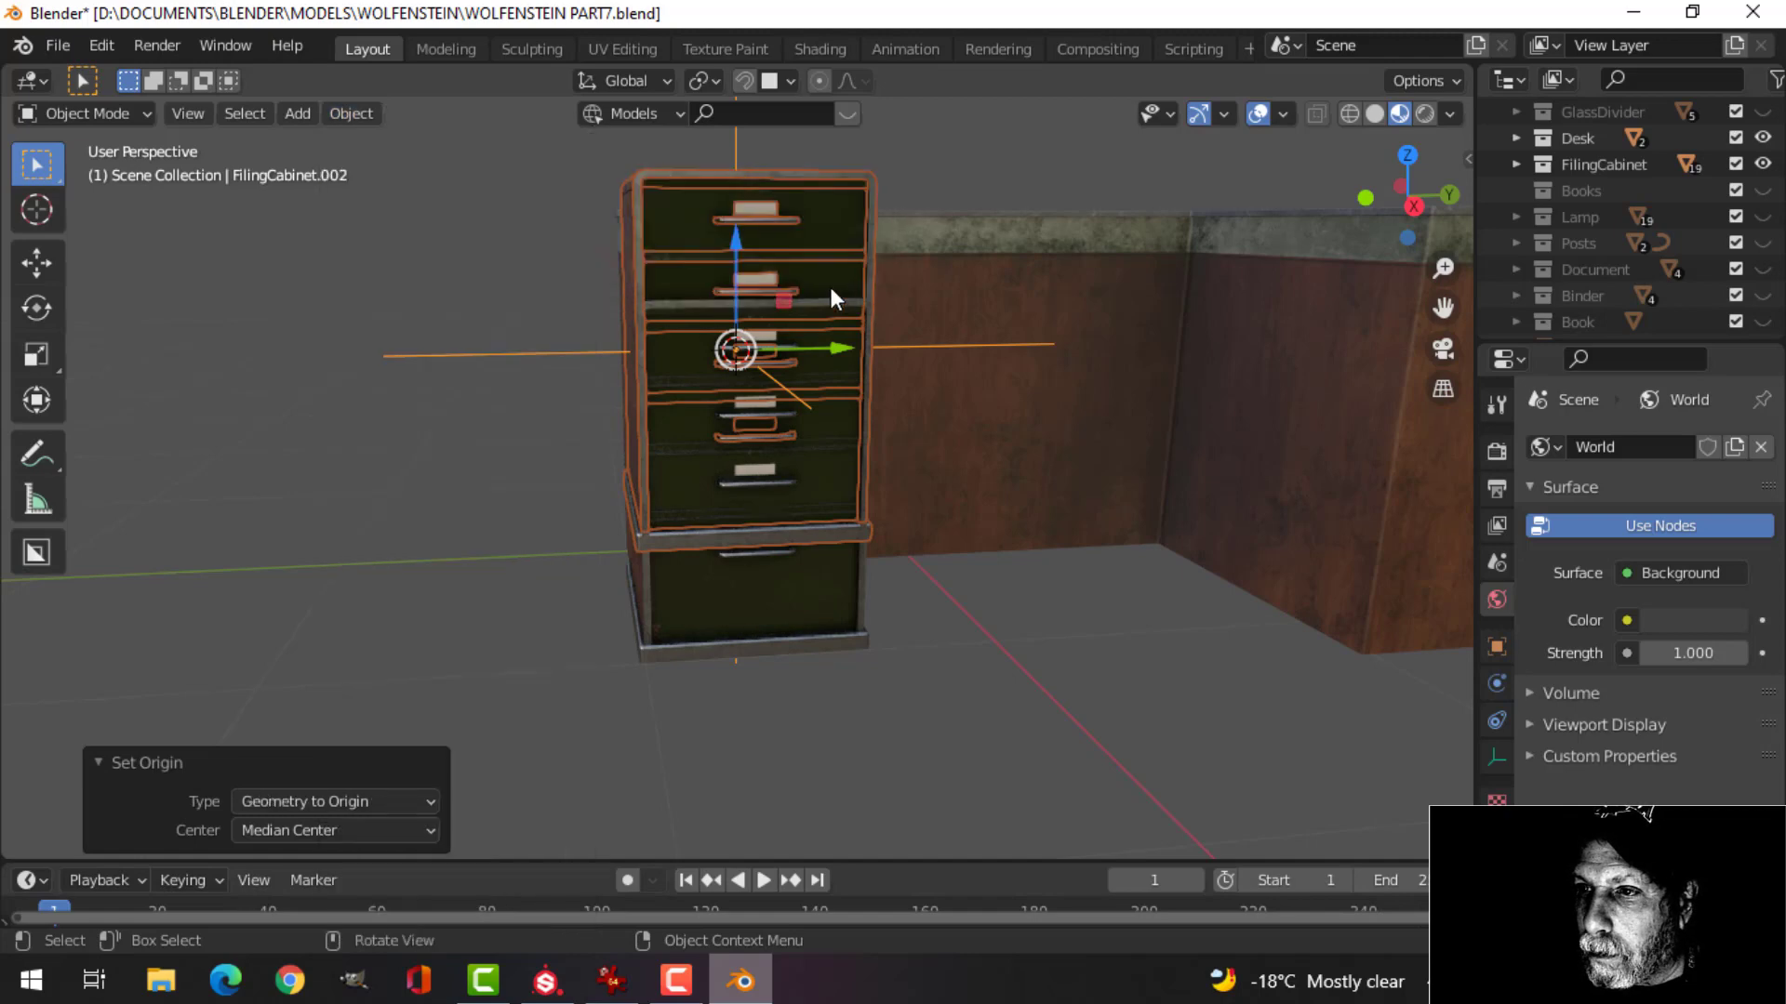
Lower the cabinet instance about 0.33 m and move it along Y to stand beside the original cabinet.
left_click_drag(732, 232, 948, 415)
middle_click_drag(949, 415, 877, 506)
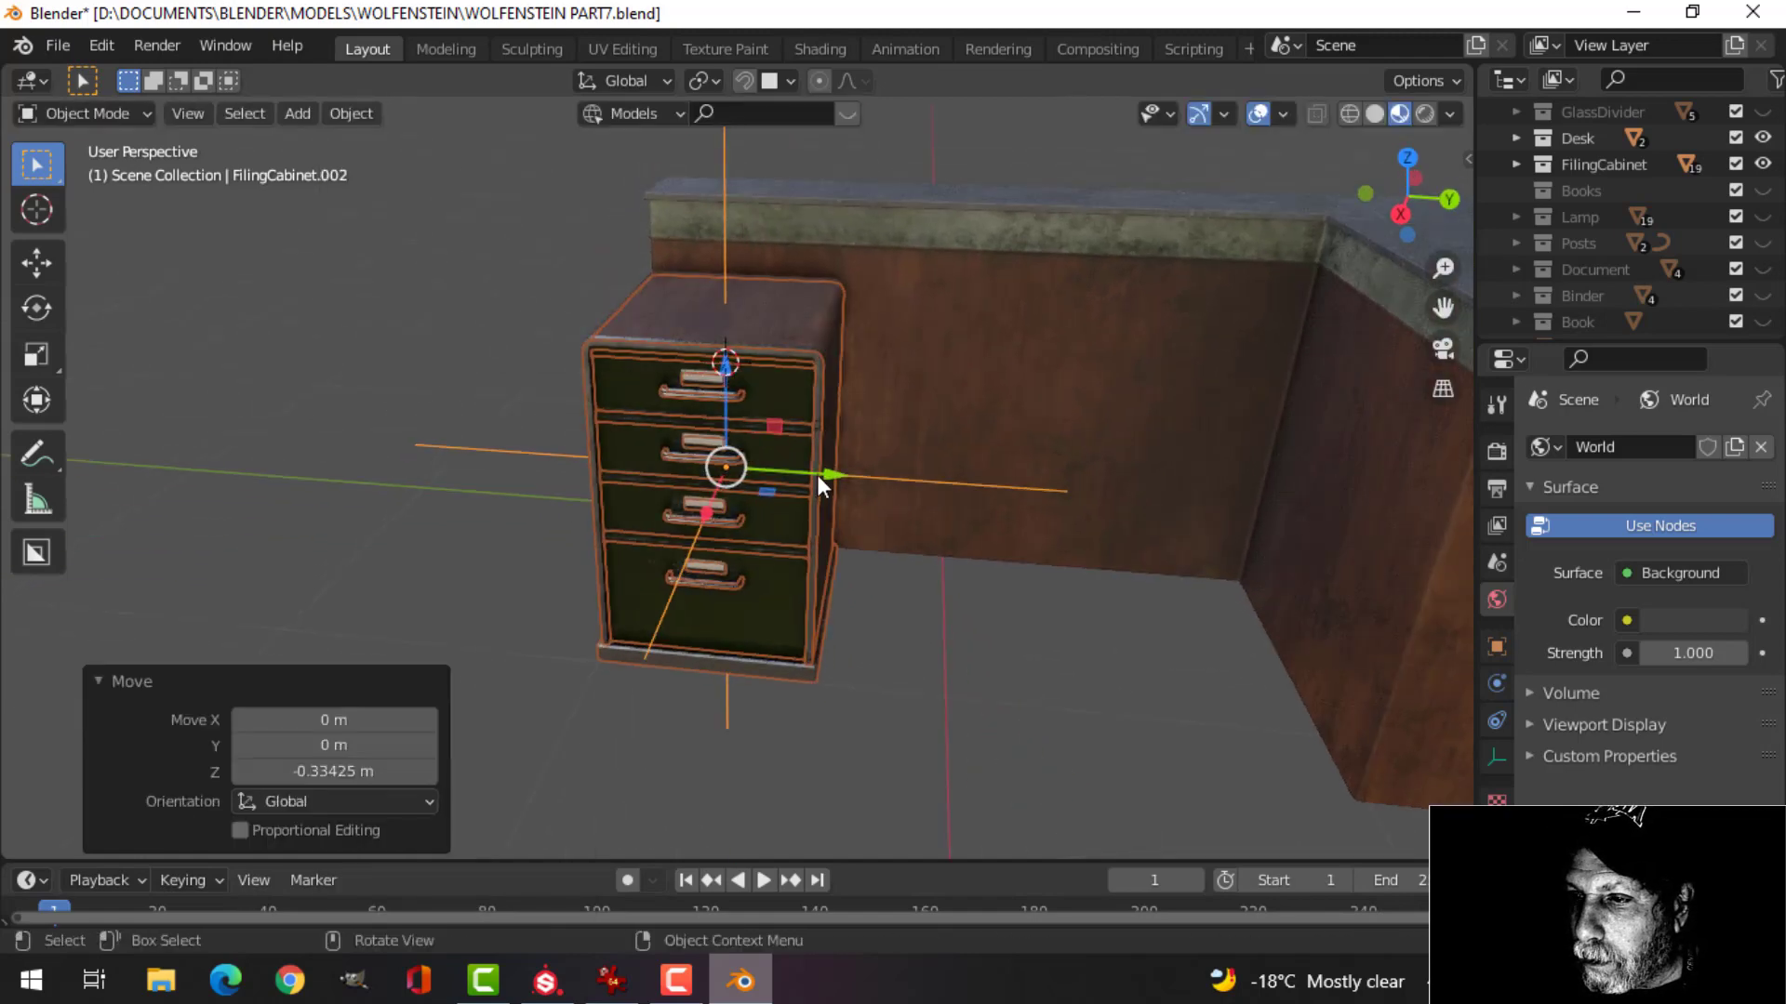
key("shift+d")
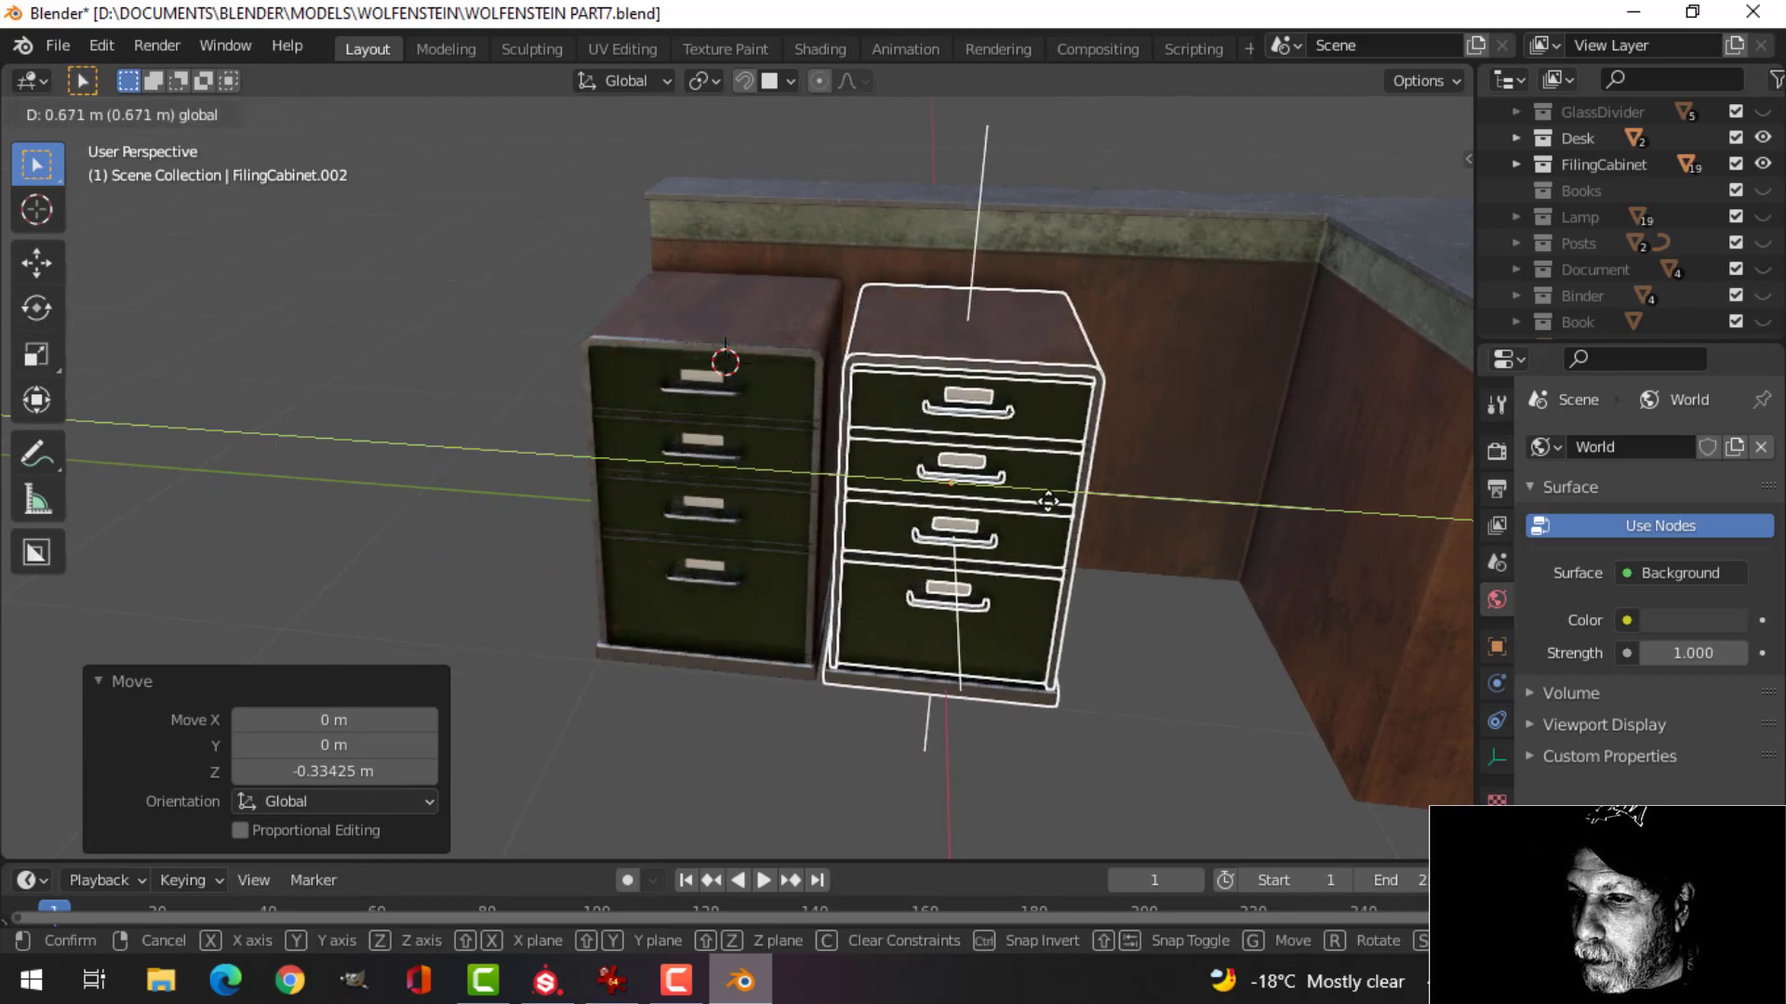
left_click(1029, 522)
Duplicate the cabinet instance, place the copy about 0.63 m along Y, nudge it about 0.026 m further along Y and deselect everything.
middle_click_drag(1029, 522, 951, 480)
key("shift+d")
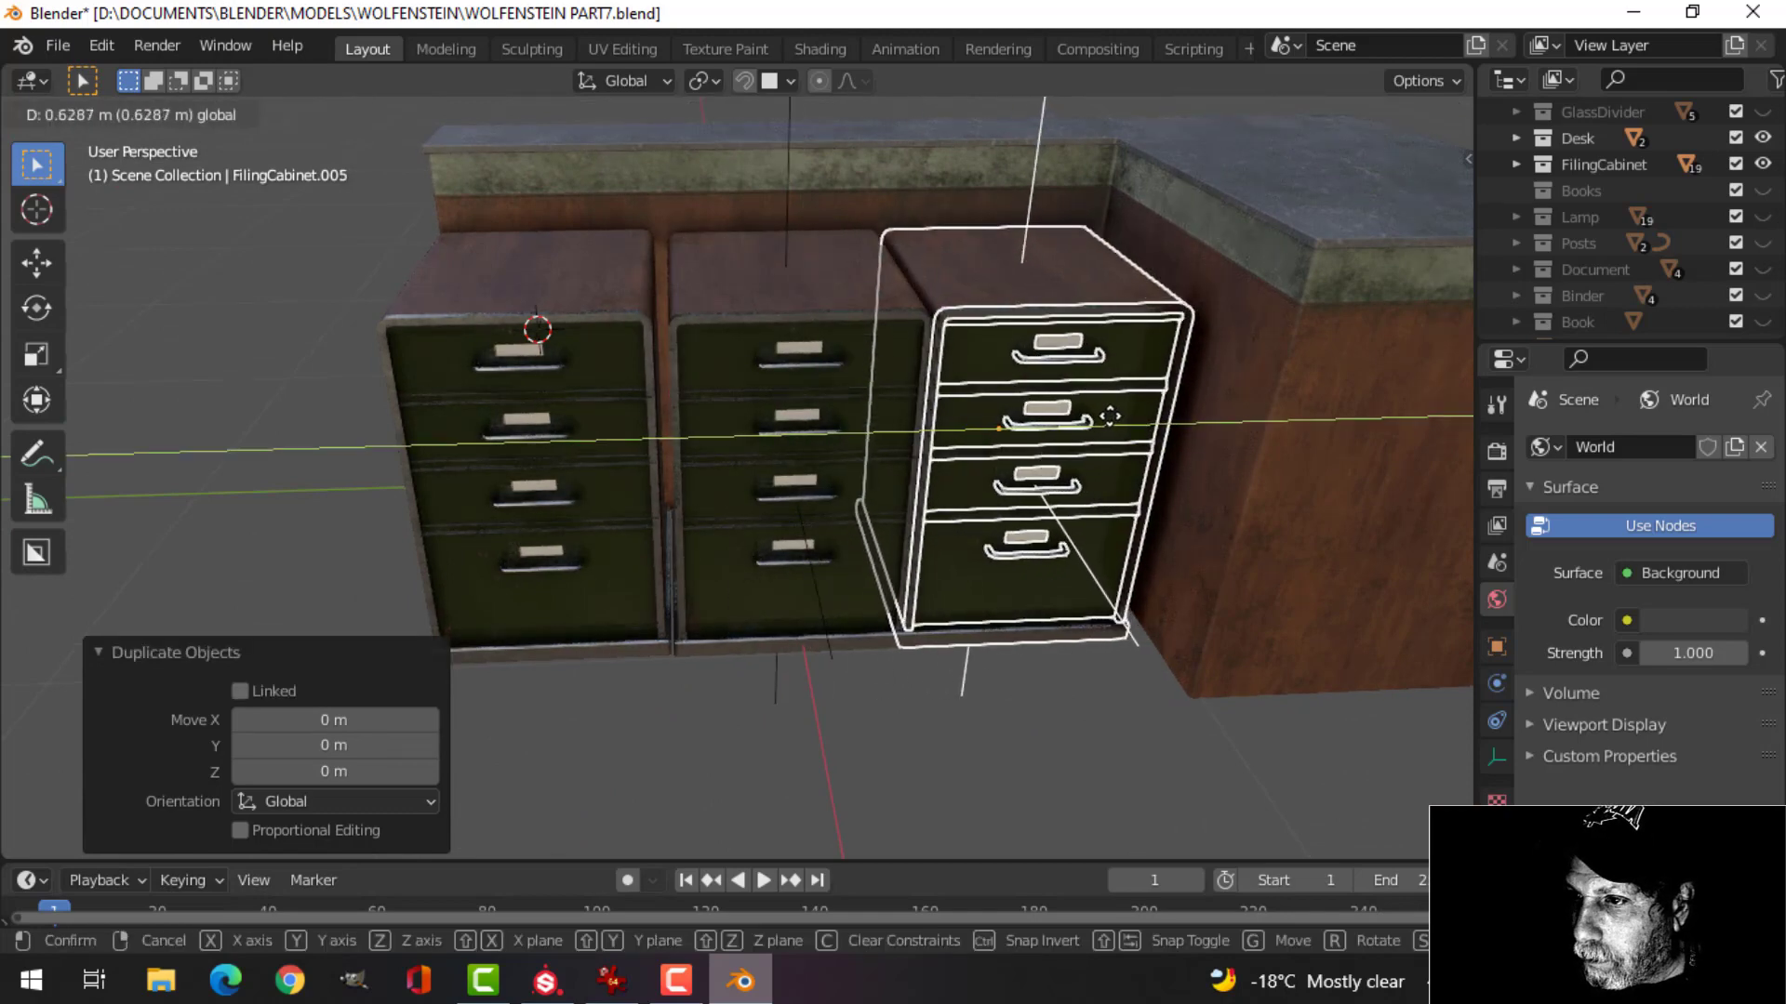
left_click(1109, 416)
middle_click_drag(1077, 450, 1062, 485)
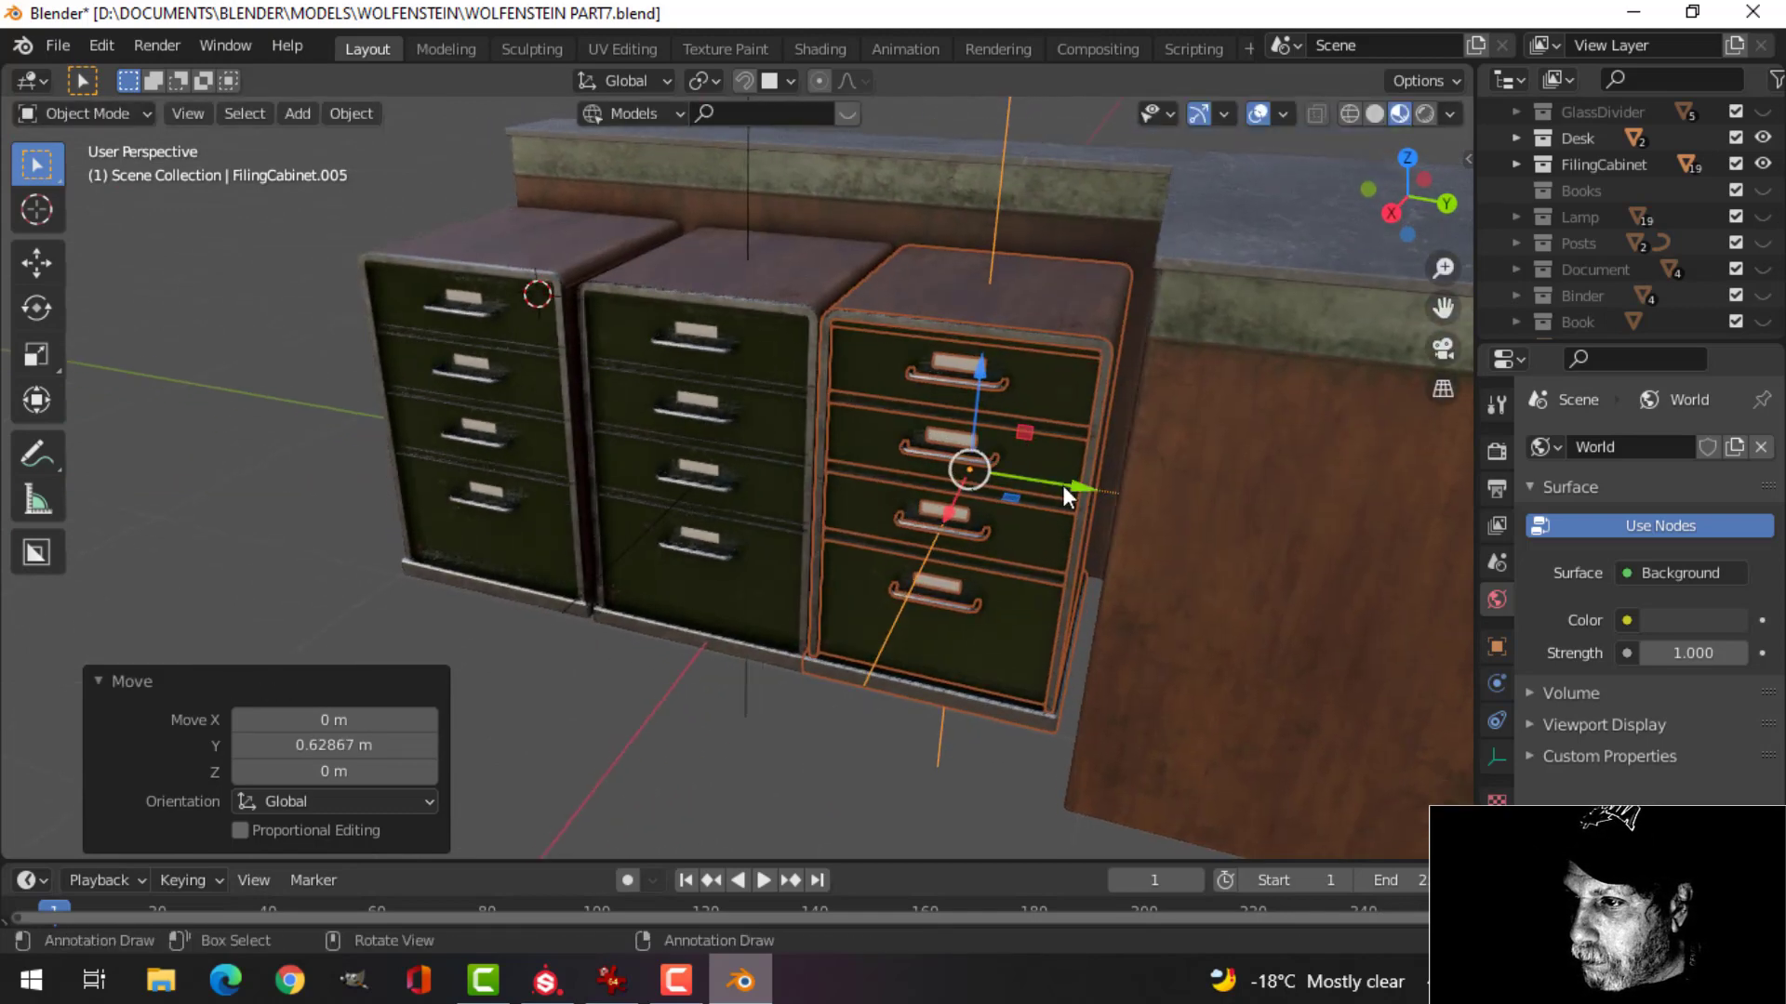
left_click_drag(1079, 493, 1084, 493)
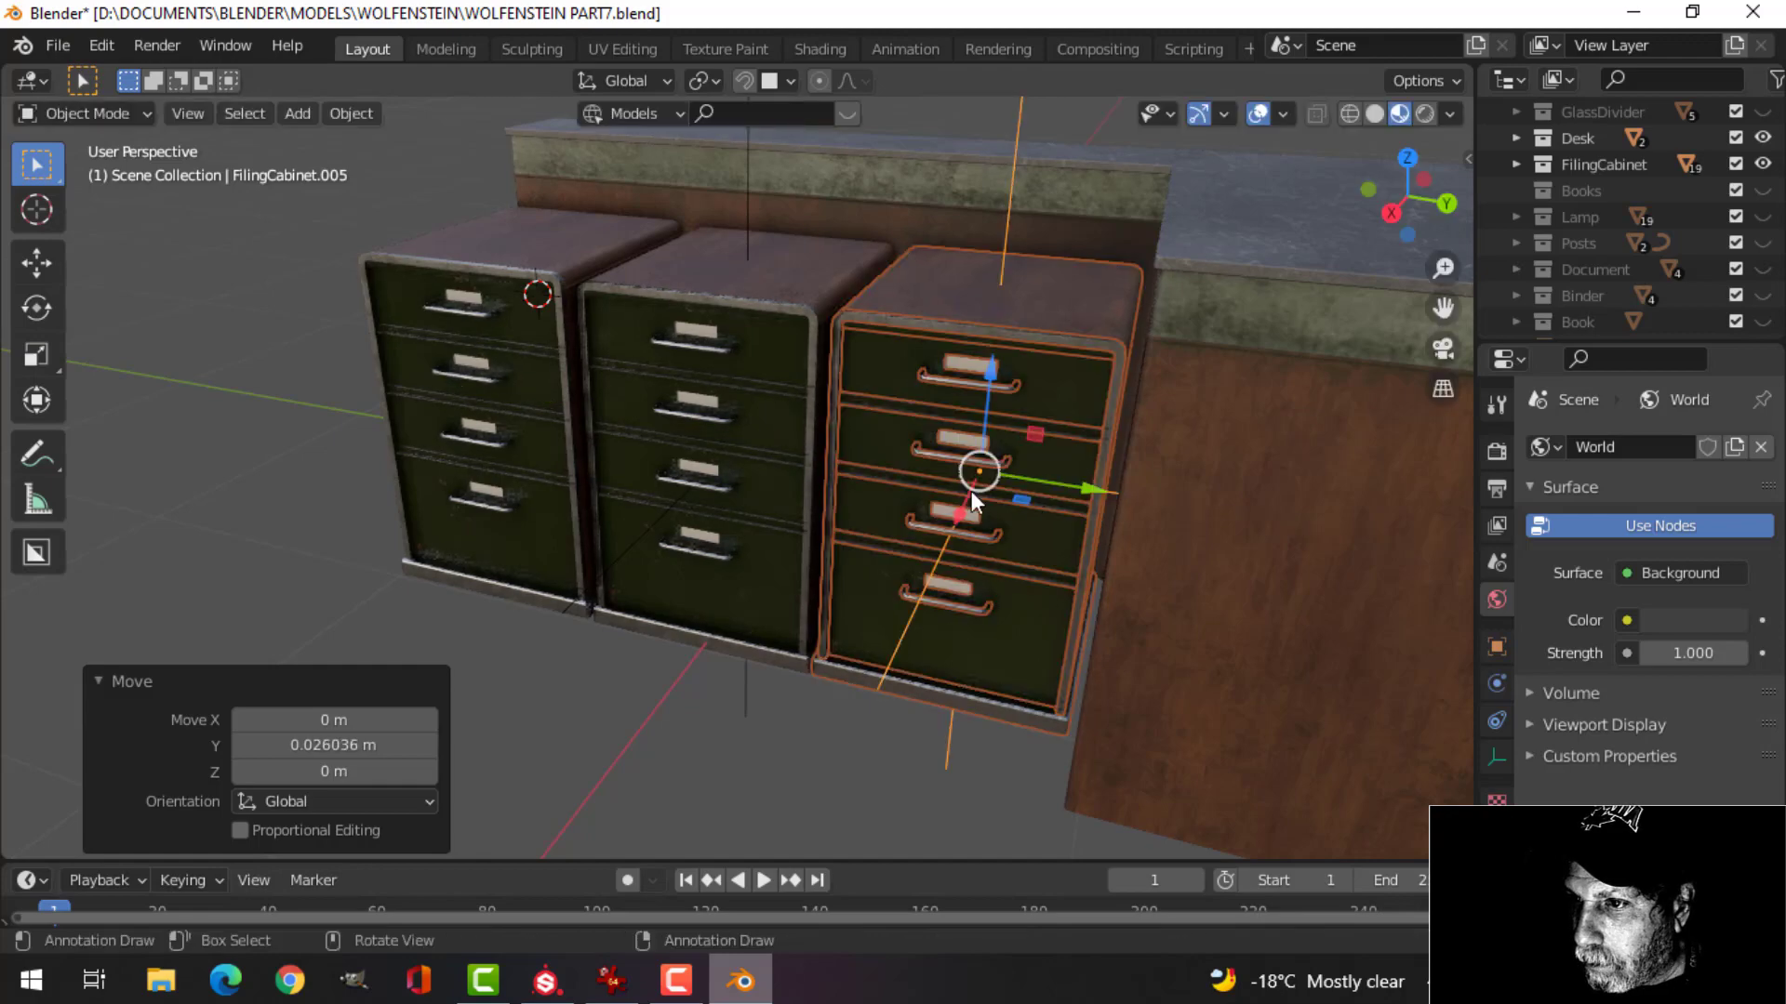
middle_click_drag(971, 491, 1023, 449)
scroll(974, 455, "down", 2)
key("alt+a")
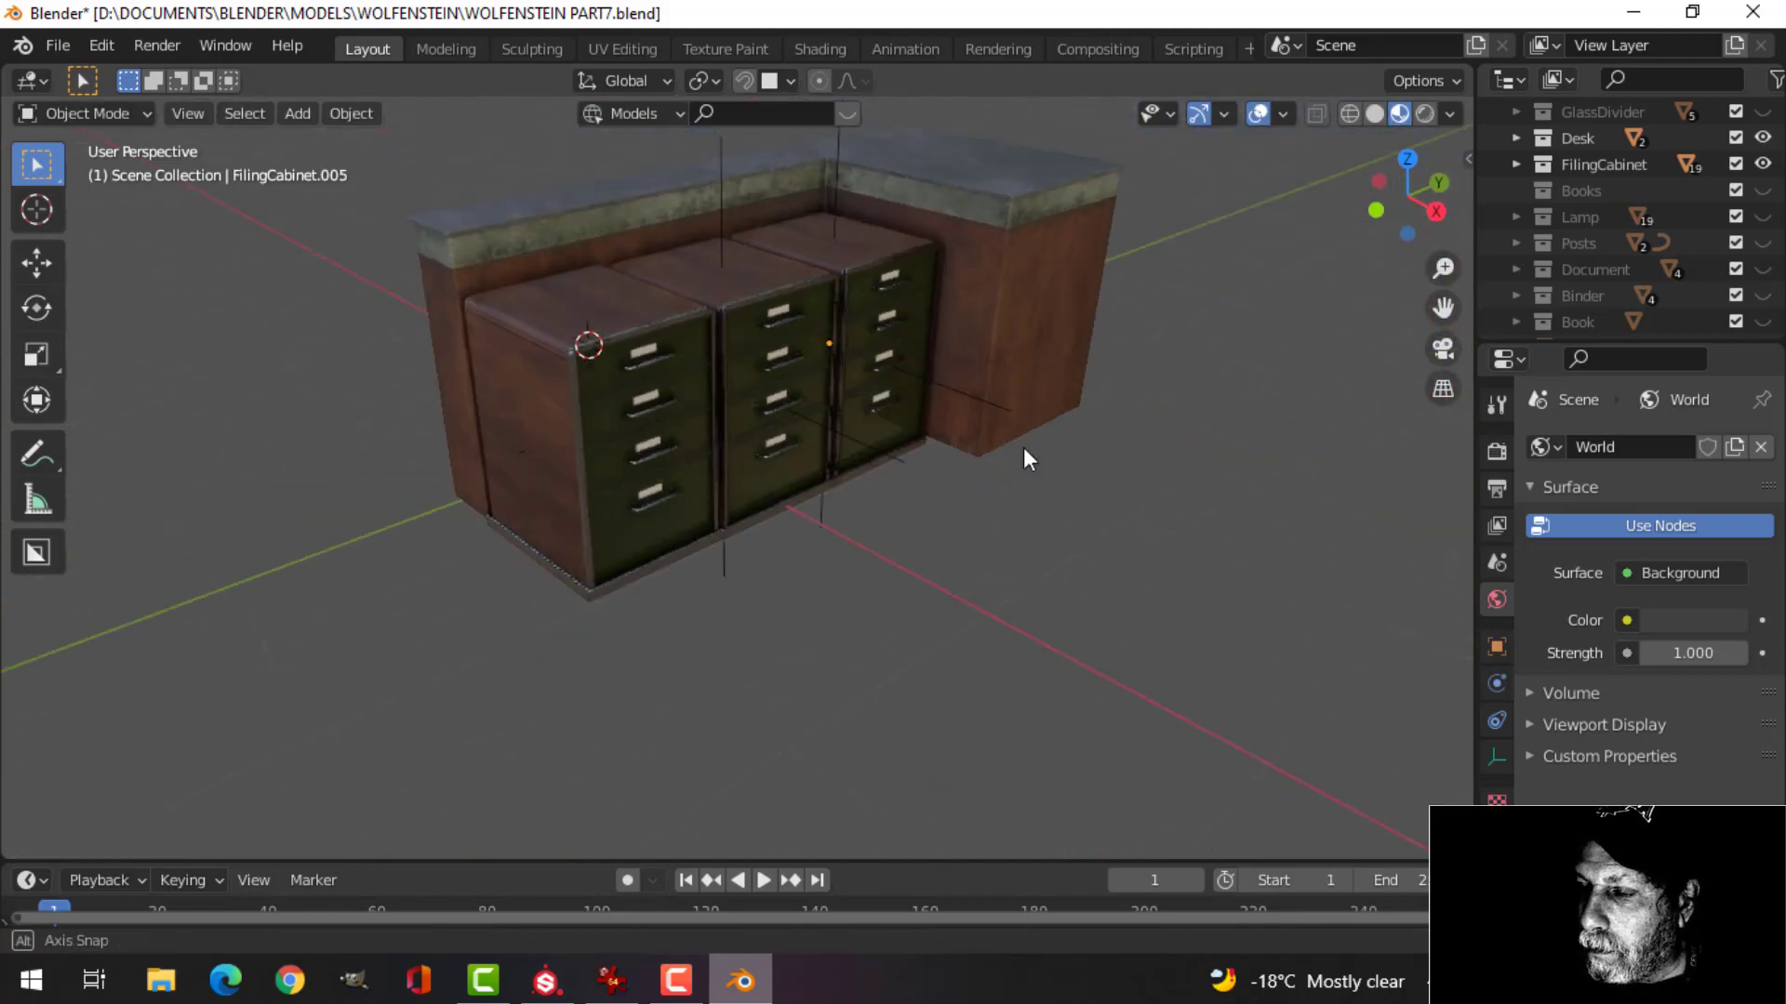
Compare the row of three cabinets with the Wolfenstein reference screenshot in IrfanView and return to Blender.
scroll(907, 467, "up", 4)
scroll(908, 467, "down", 3)
mouse_move(908, 467)
middle_mouse_down()
mouse_move(960, 534)
mouse_move(962, 499)
mouse_move(900, 586)
mouse_move(929, 610)
middle_mouse_up()
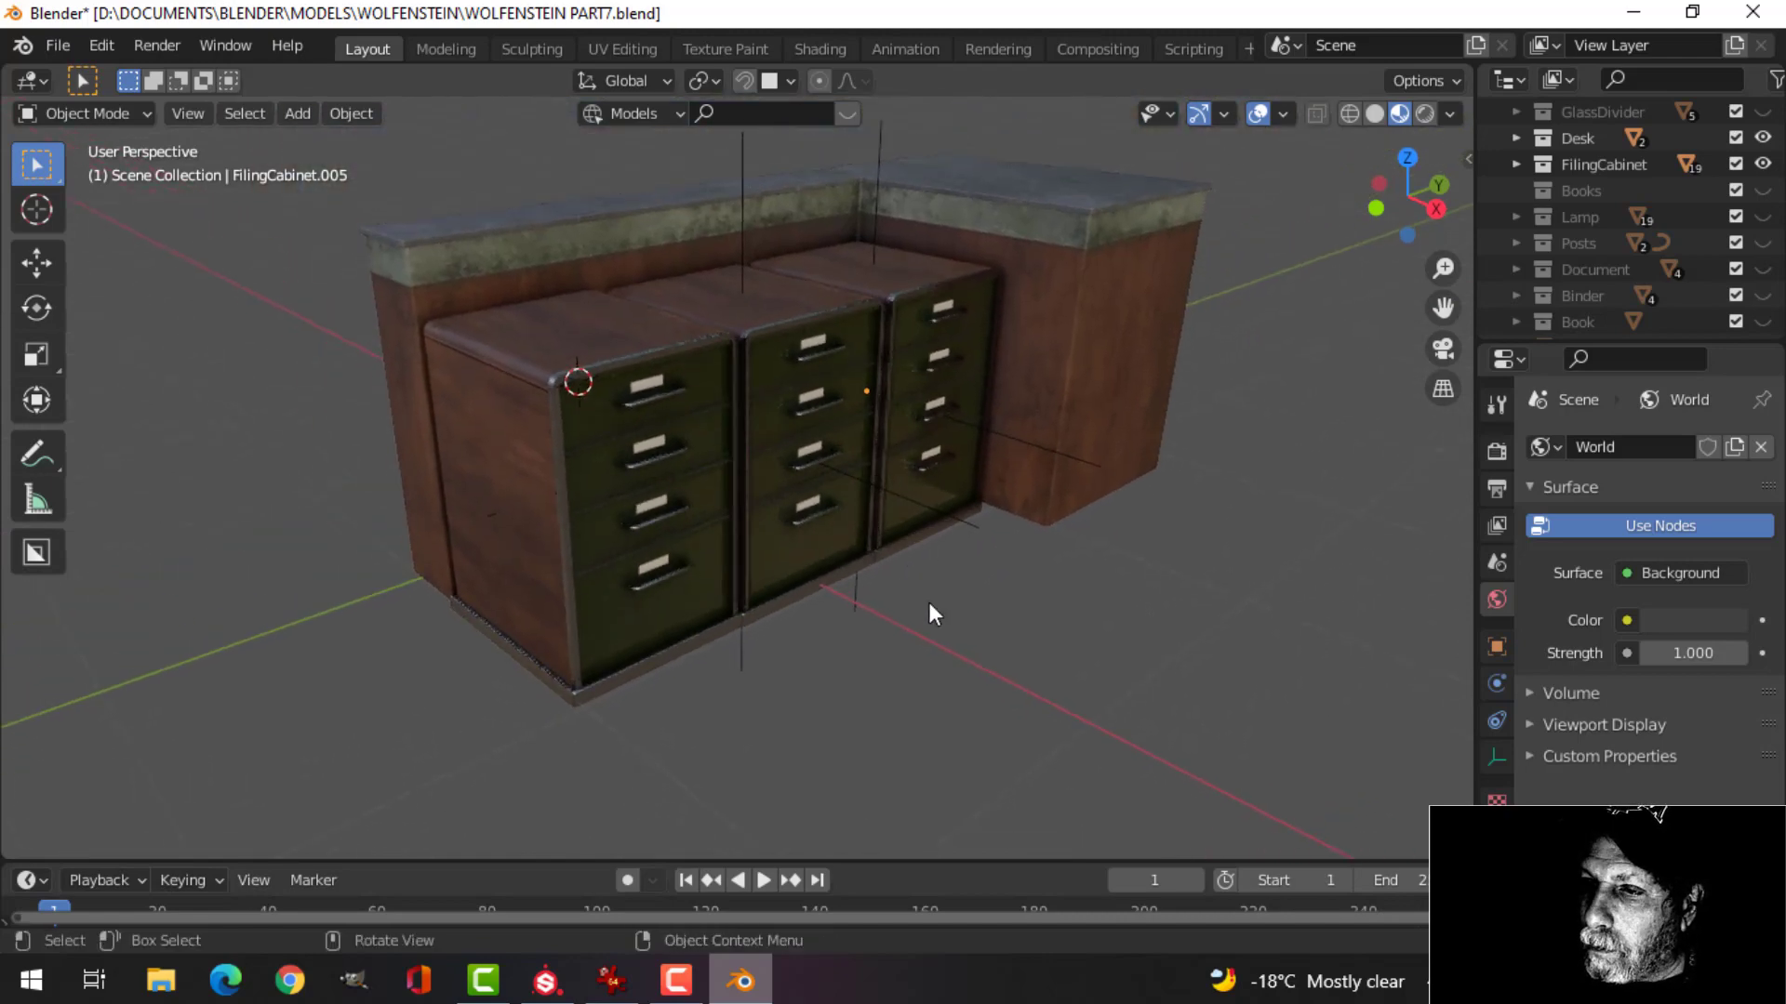
left_click(546, 981)
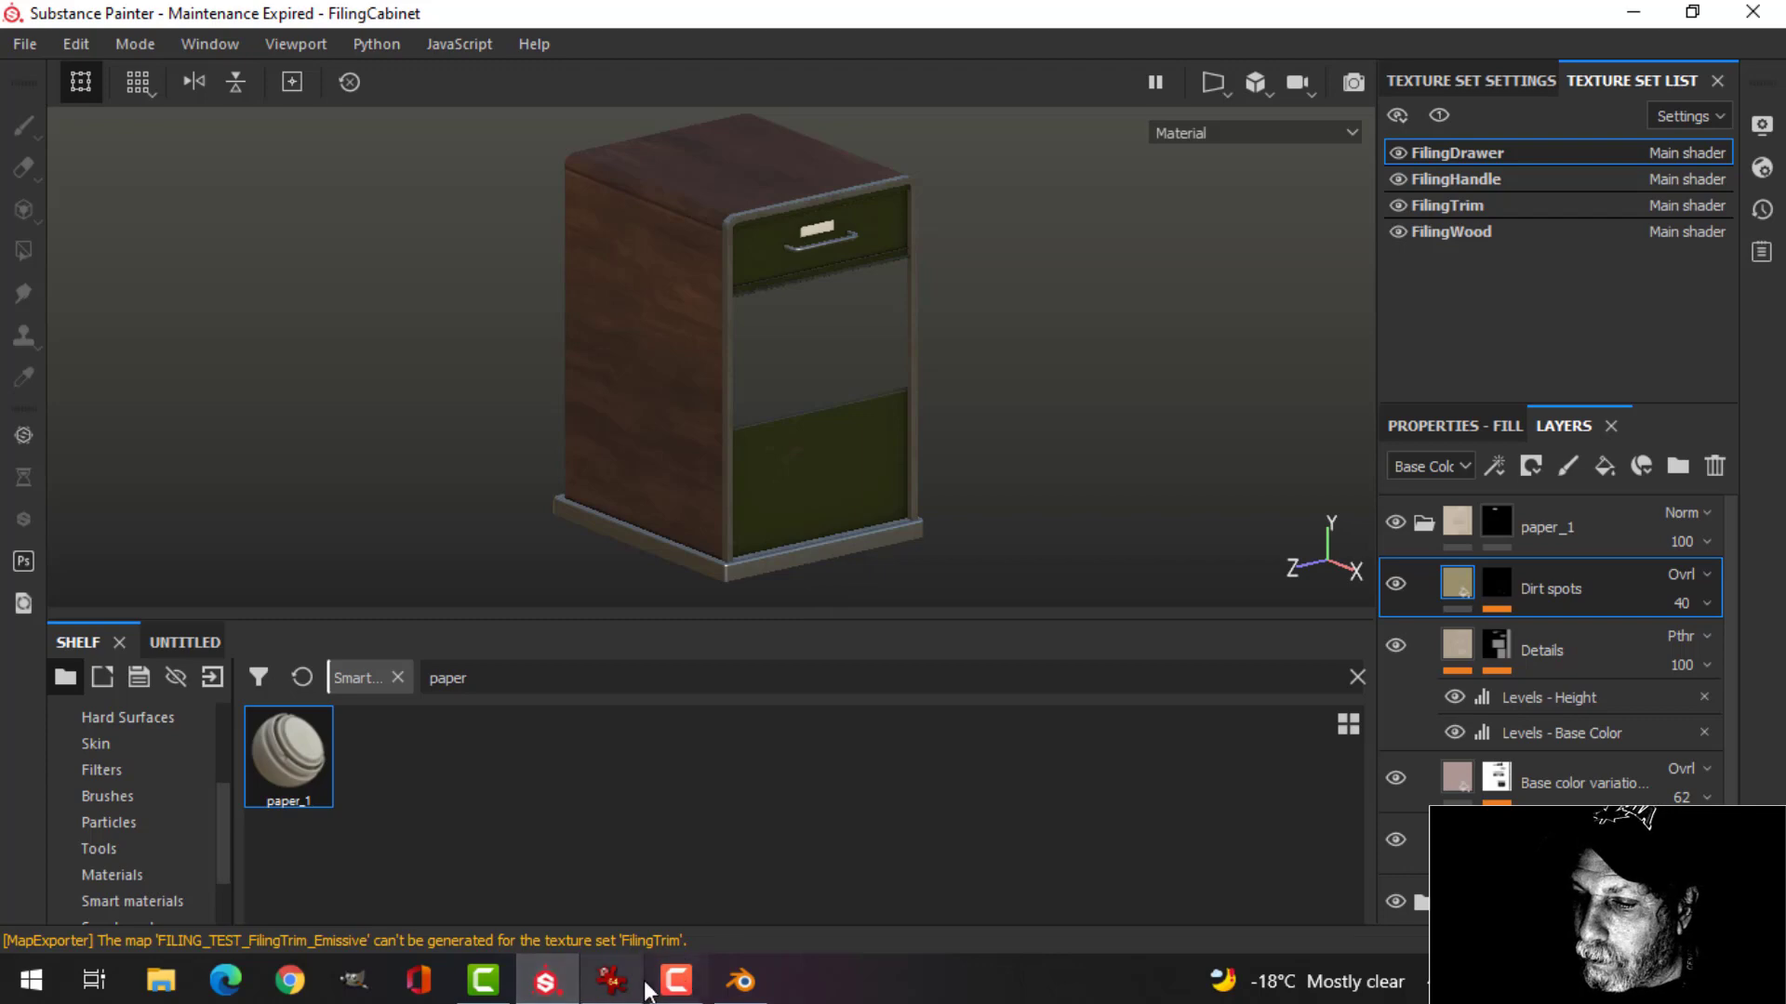
left_click(611, 982)
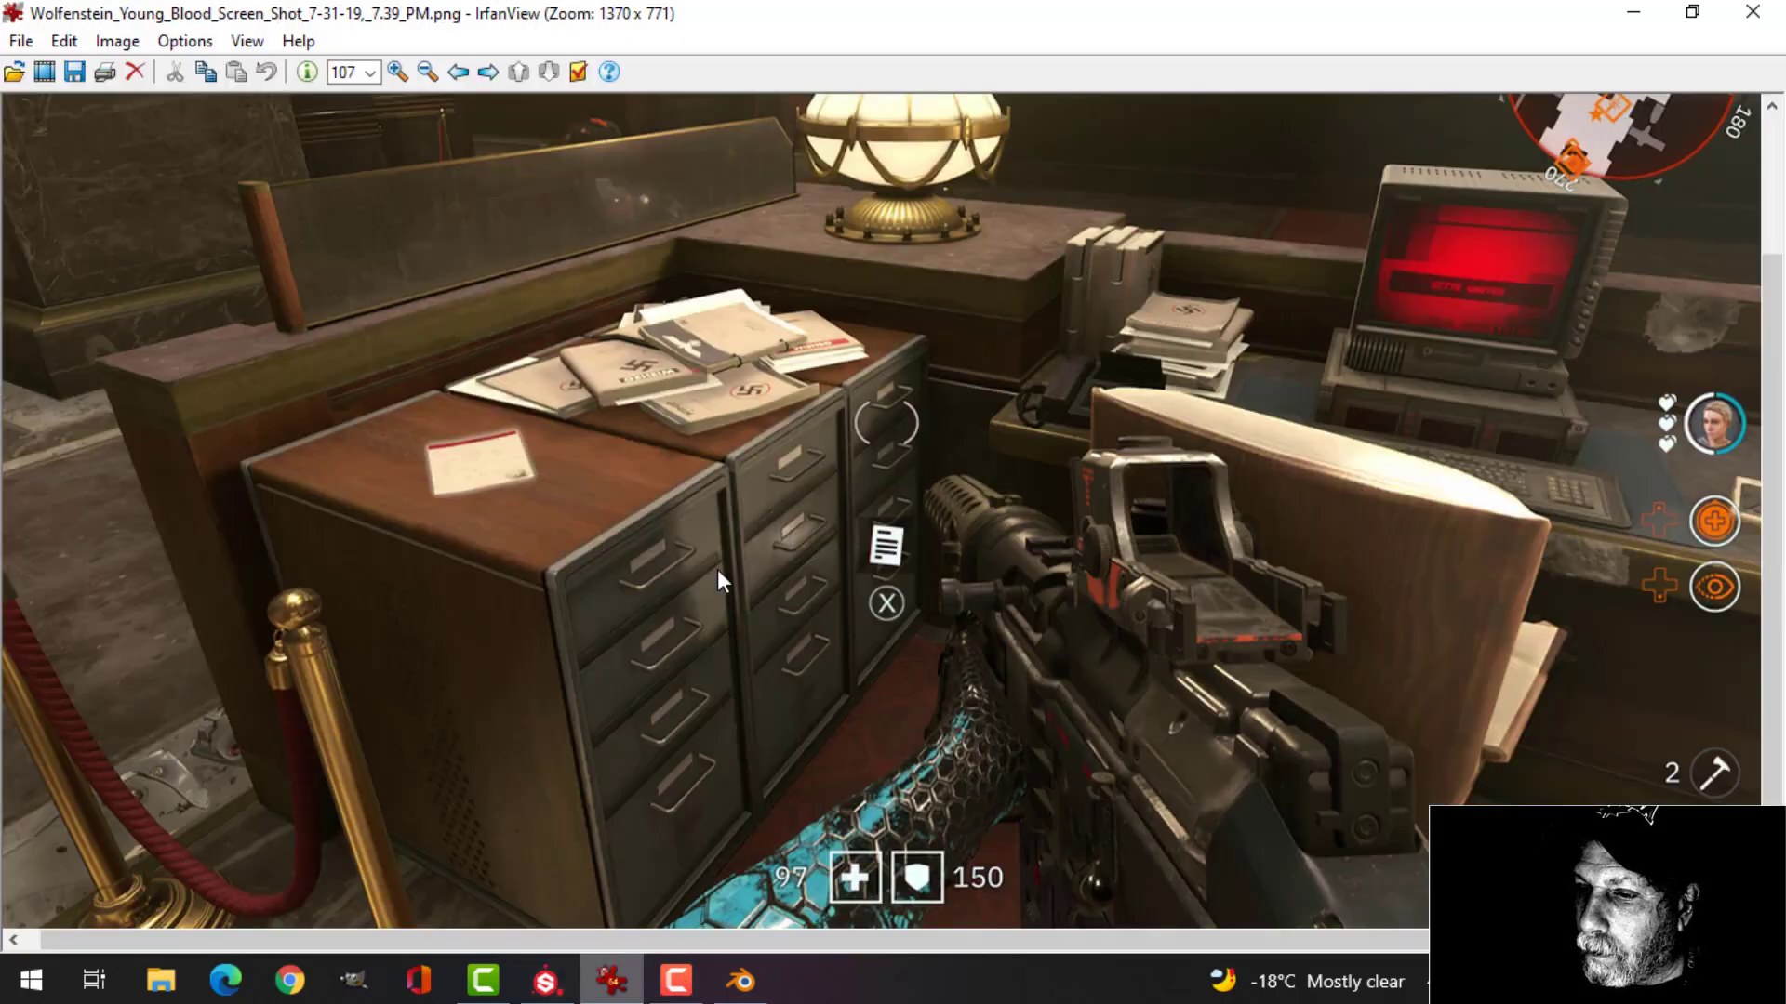
left_click(741, 982)
Hide the gizmos and the viewport overlays for a clean view of the desk and cabinets.
middle_click_drag(865, 410, 1273, 237)
left_click(1194, 114)
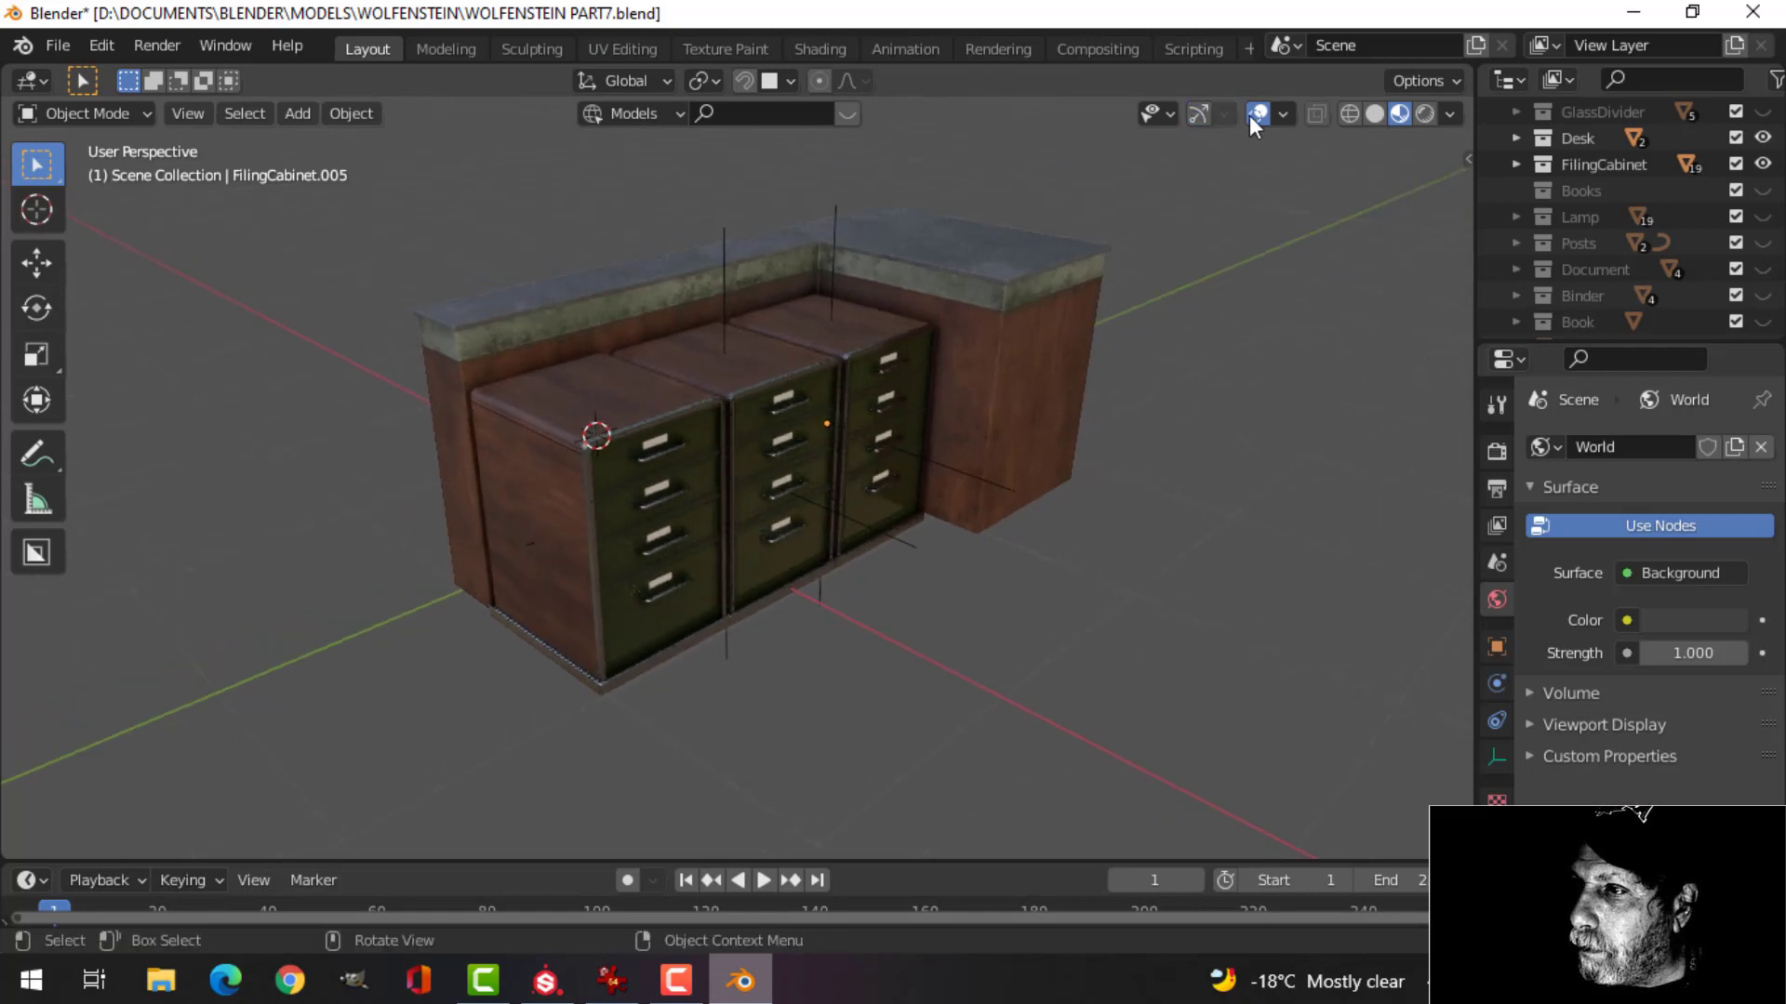
left_click(1251, 115)
scroll(988, 426, "up", 2)
middle_click_drag(988, 426, 1036, 484)
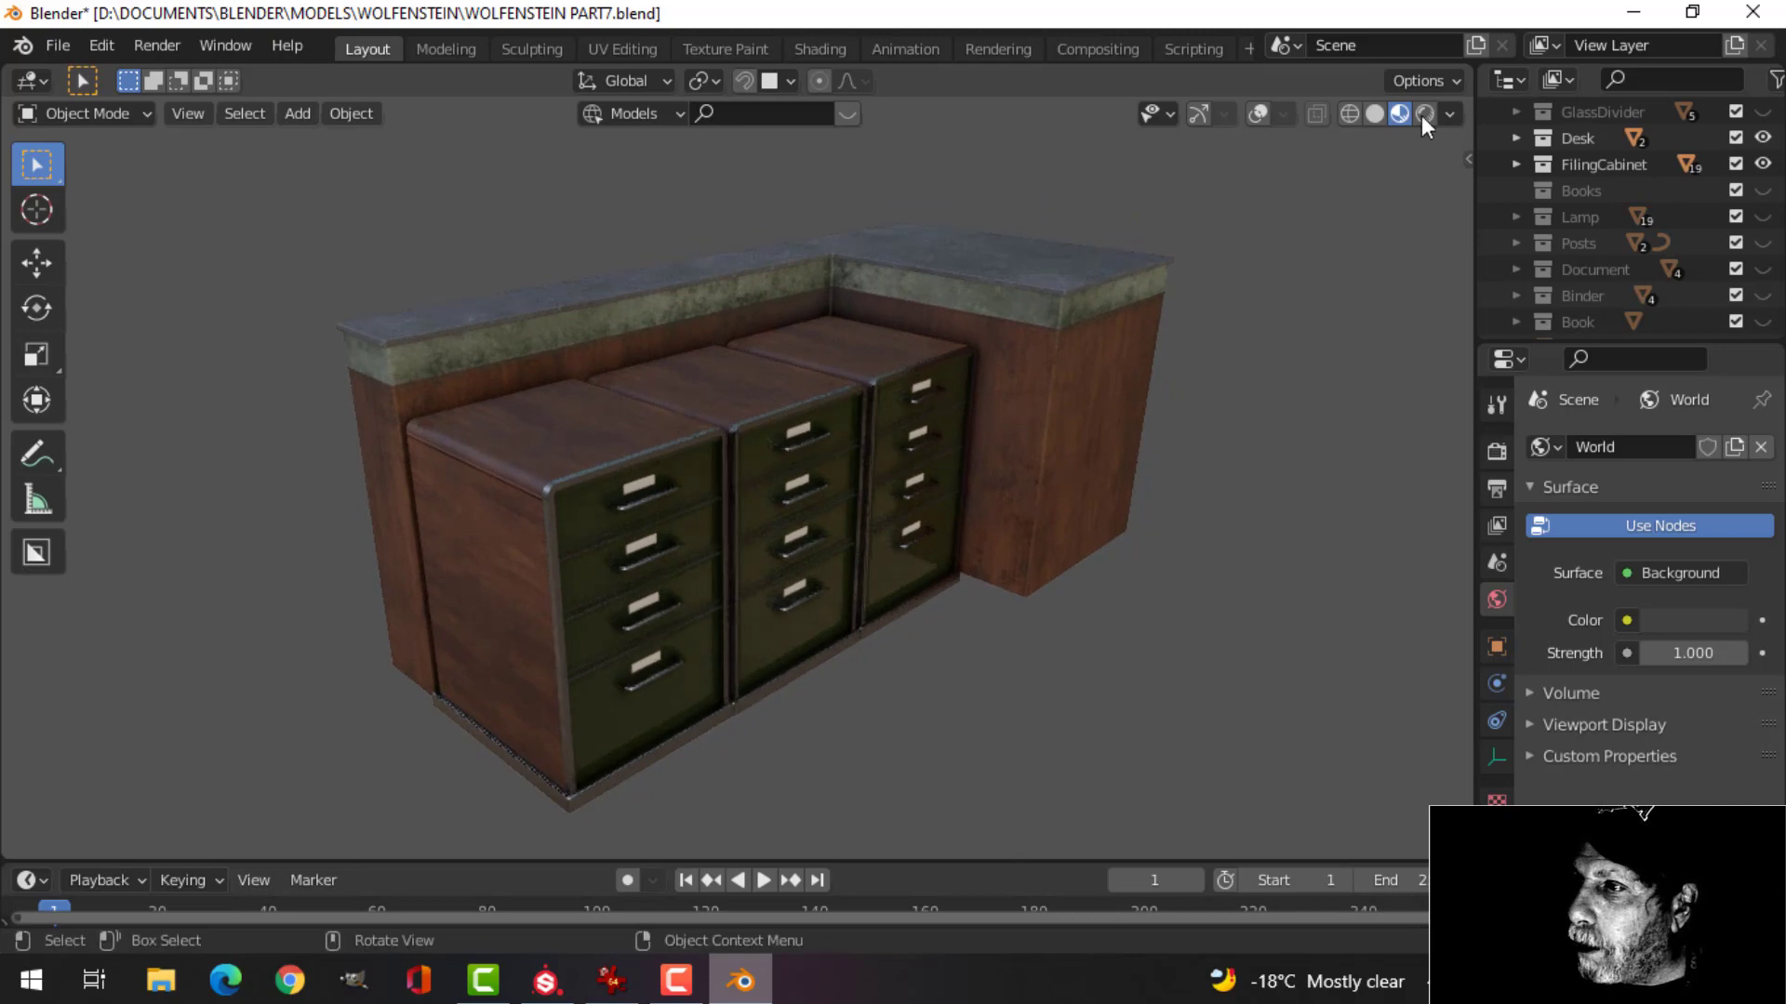
Try the forest HDRI and the city HDRI as the environment lighting of the material preview.
left_click(1449, 114)
left_click(1406, 338)
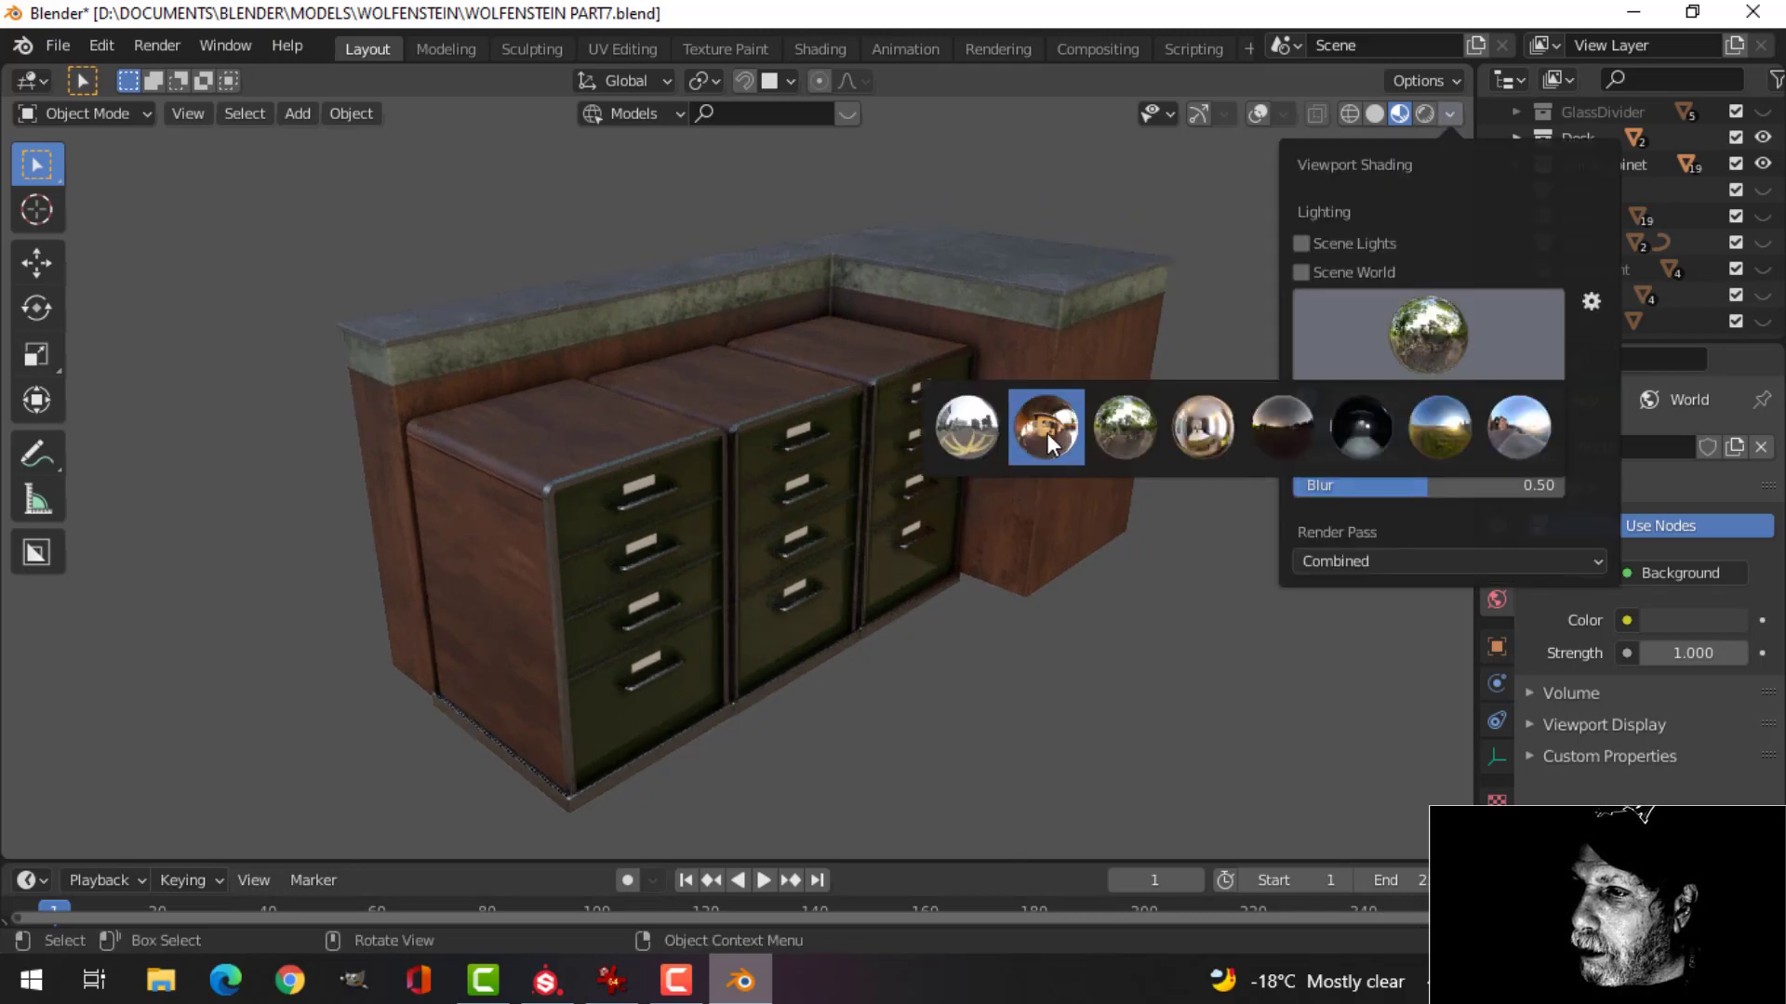
left_click(1123, 430)
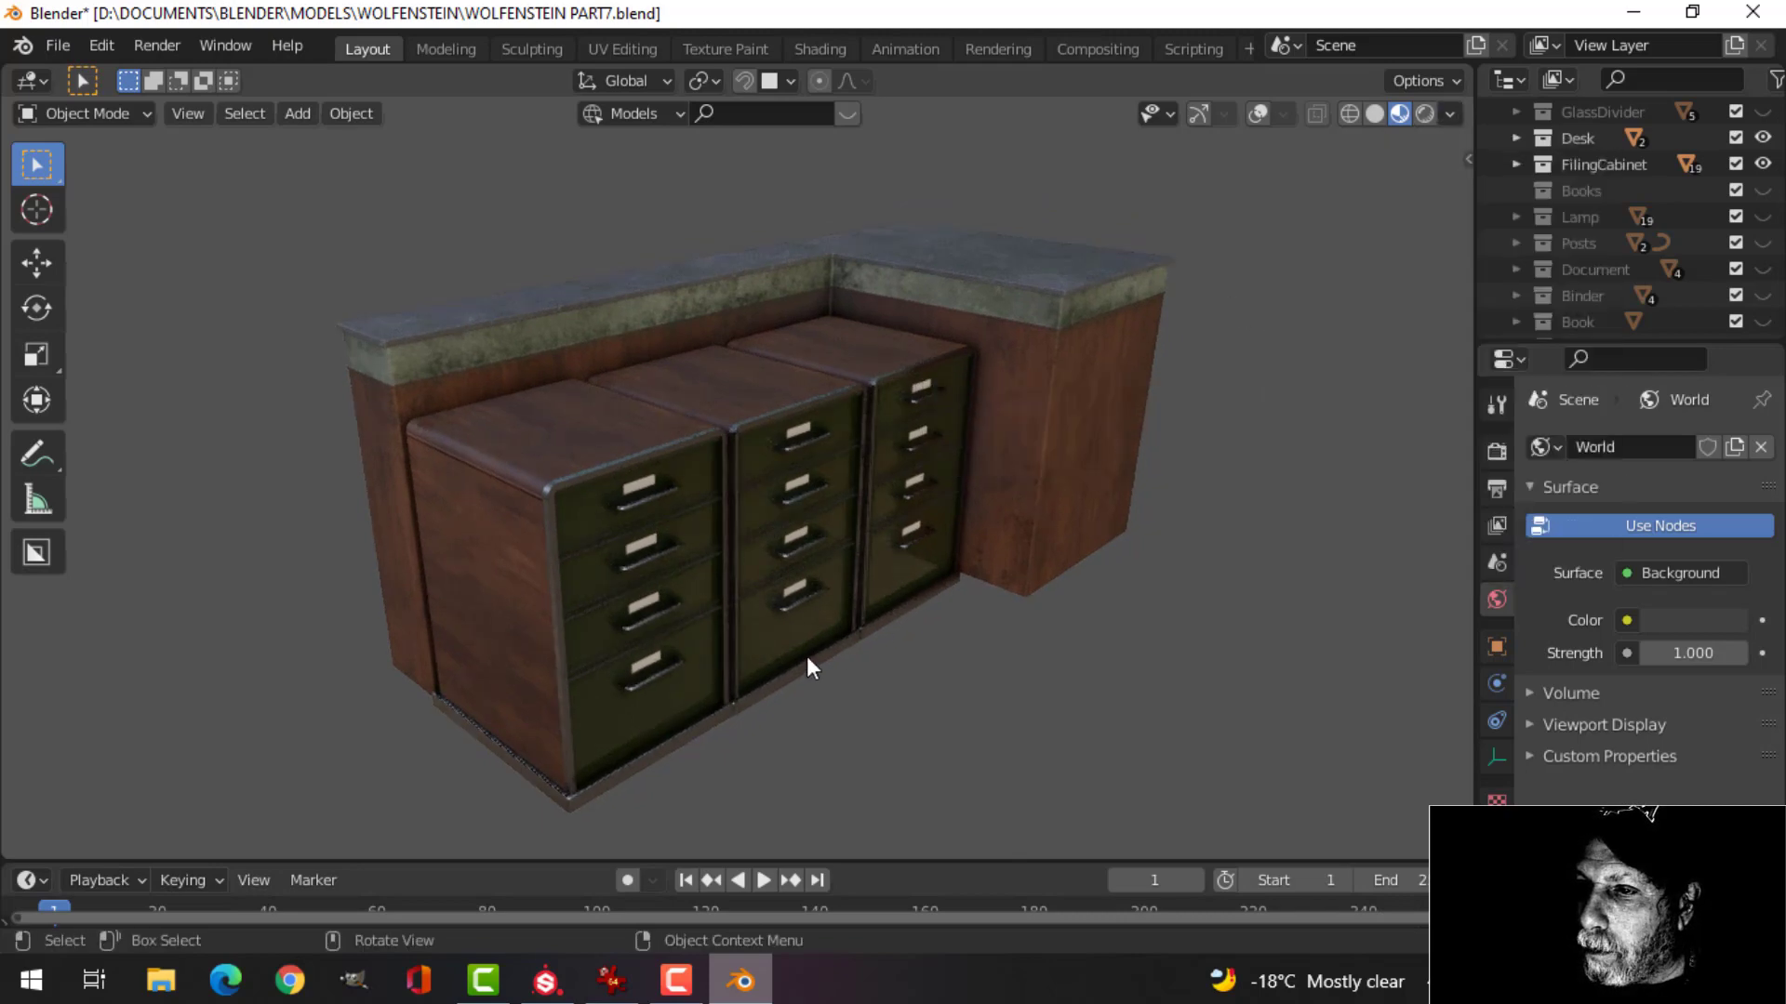
left_click(1449, 114)
left_click(1434, 344)
left_click(965, 429)
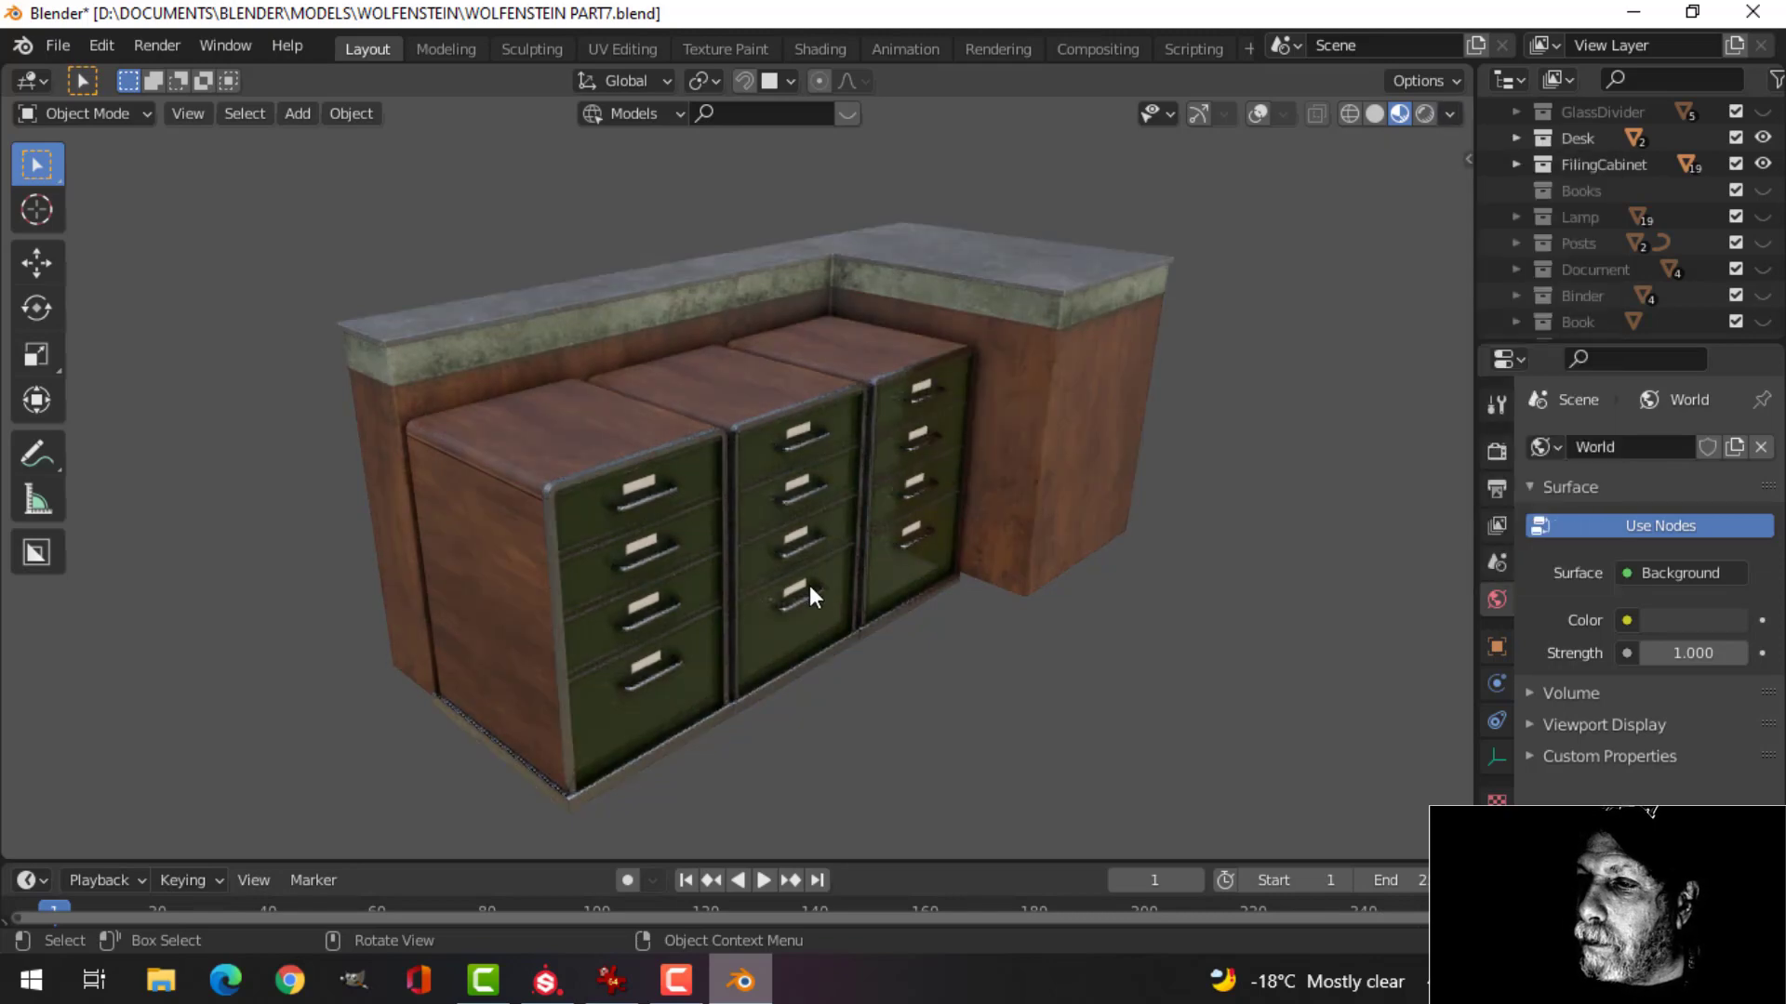
Examine the textured cabinets beside the desk from the front, the side and close up.
middle_click_drag(1002, 549, 1014, 511)
scroll(997, 560, "up", 3)
scroll(1001, 556, "down", 3)
scroll(1014, 512, "up", 2)
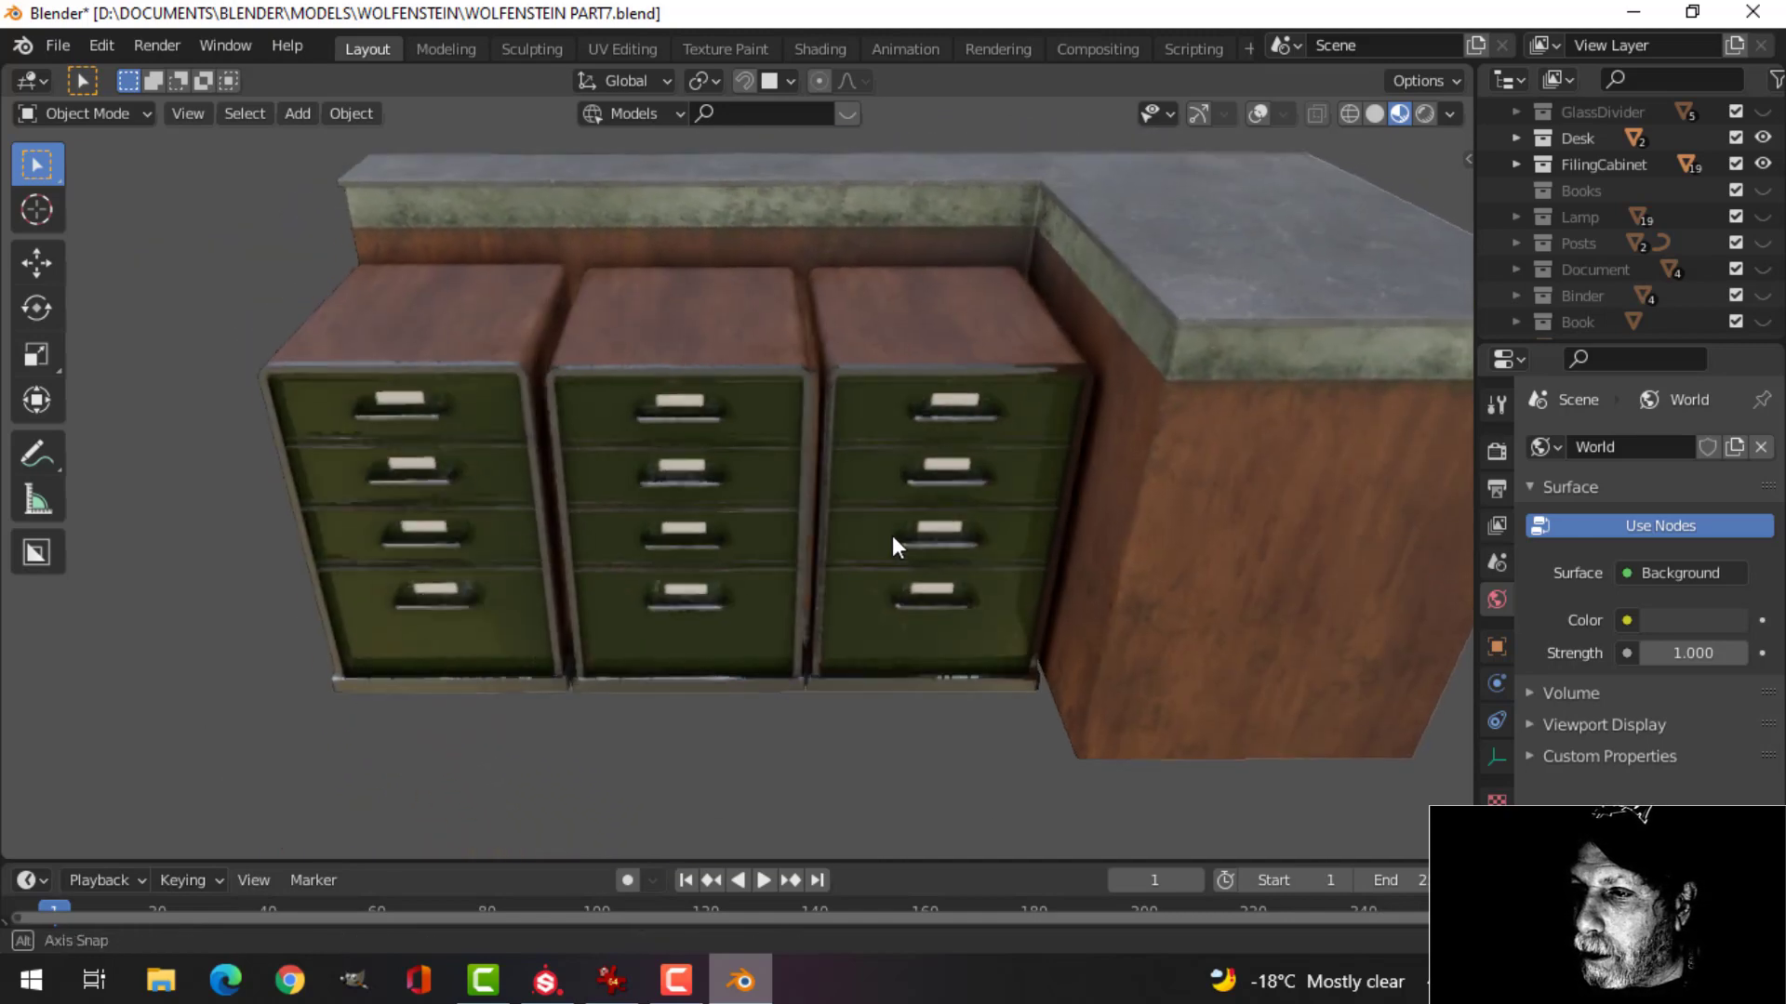
middle_click_drag(893, 542, 1039, 518)
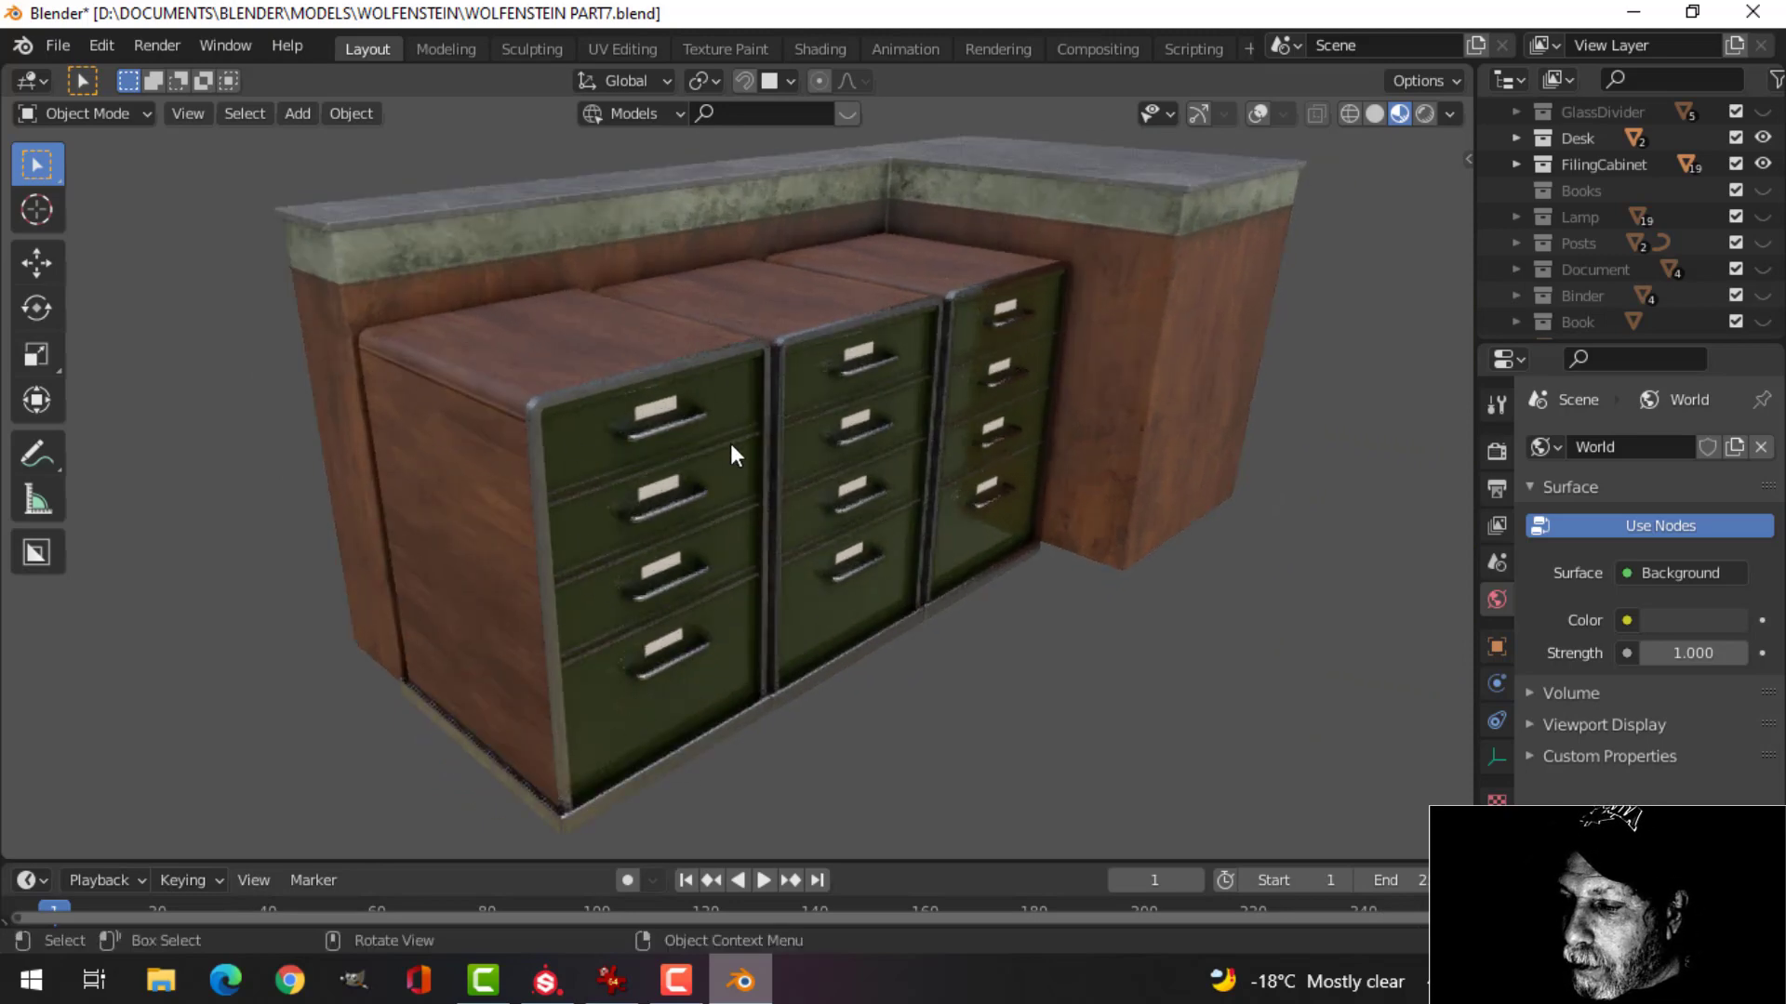
middle_click_drag(888, 470, 1042, 504)
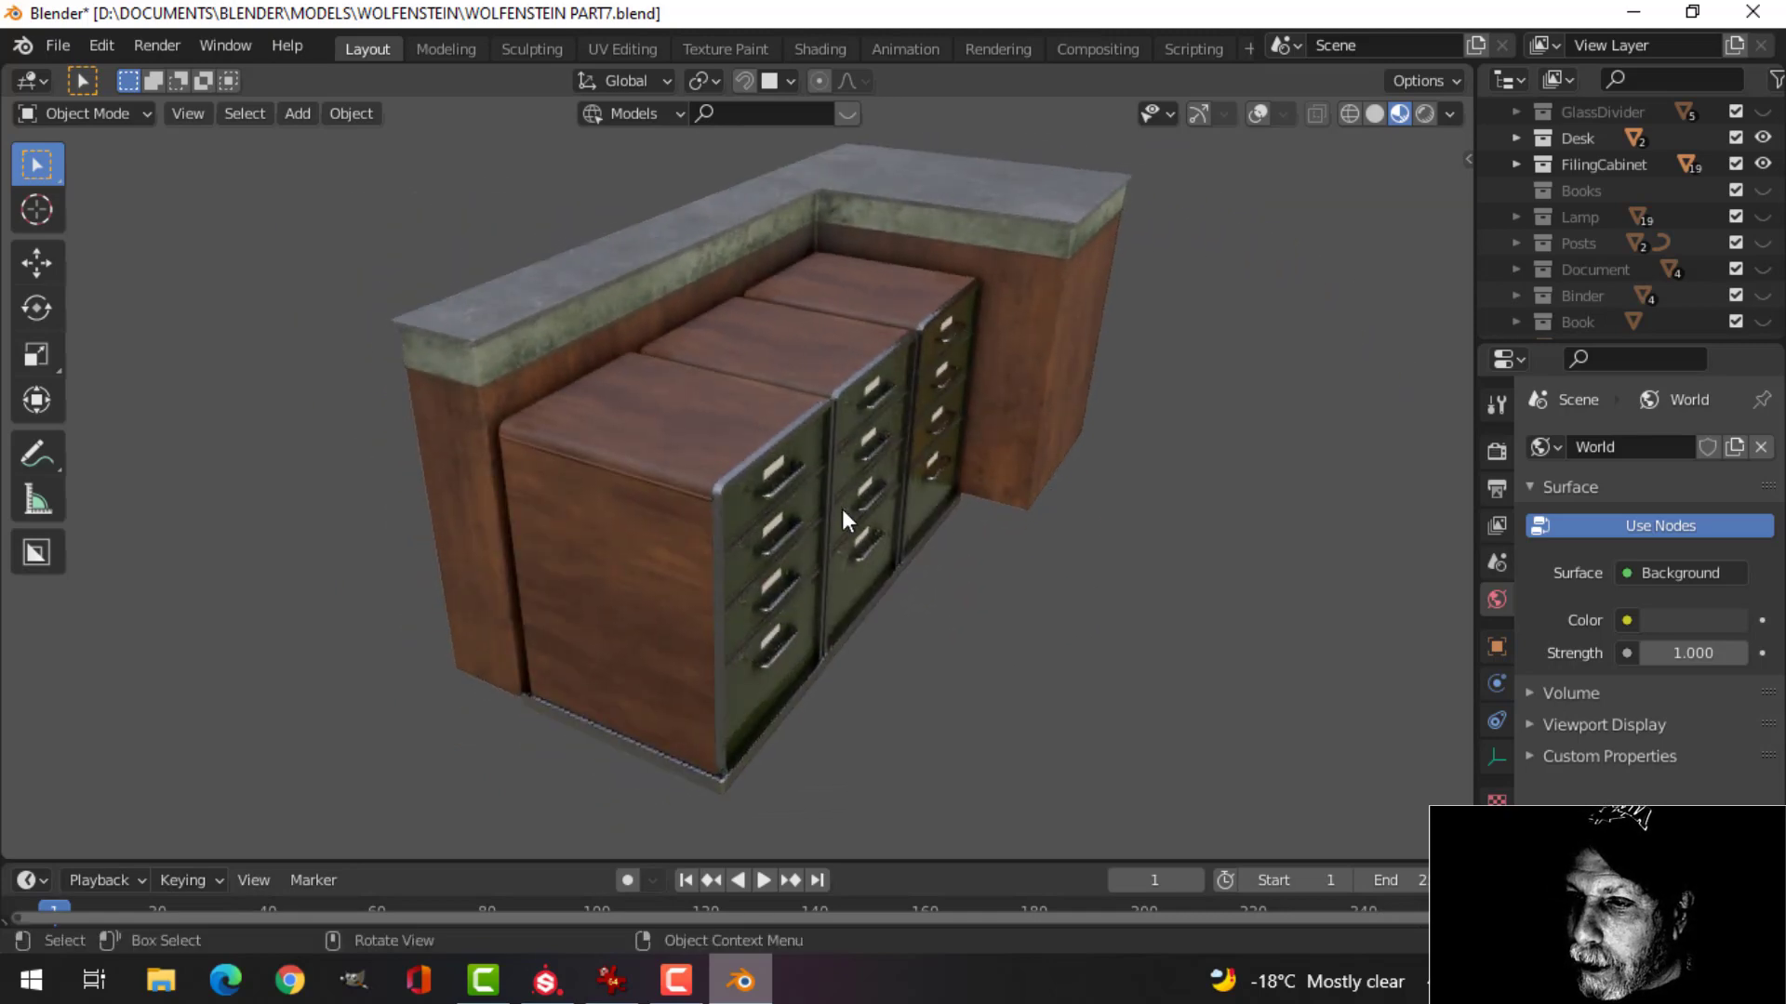
mouse_move(890, 523)
middle_mouse_down()
mouse_move(825, 522)
mouse_move(899, 549)
middle_mouse_up()
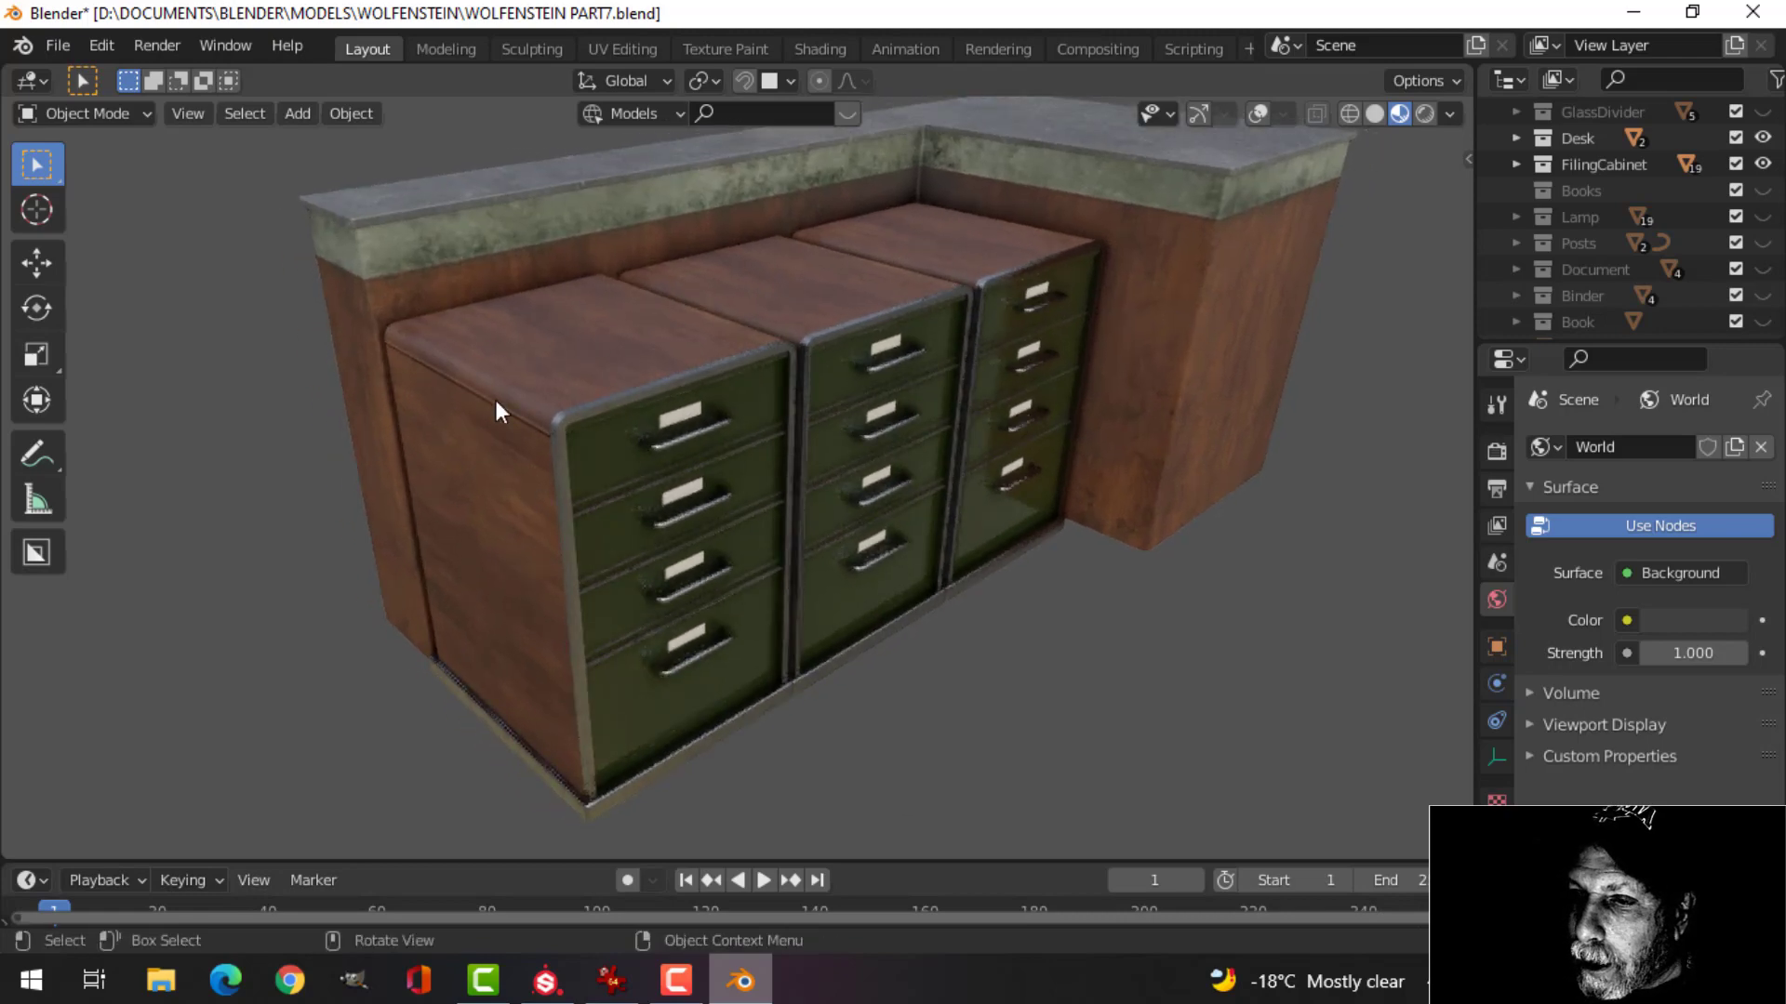
middle_click_drag(439, 348, 1029, 473)
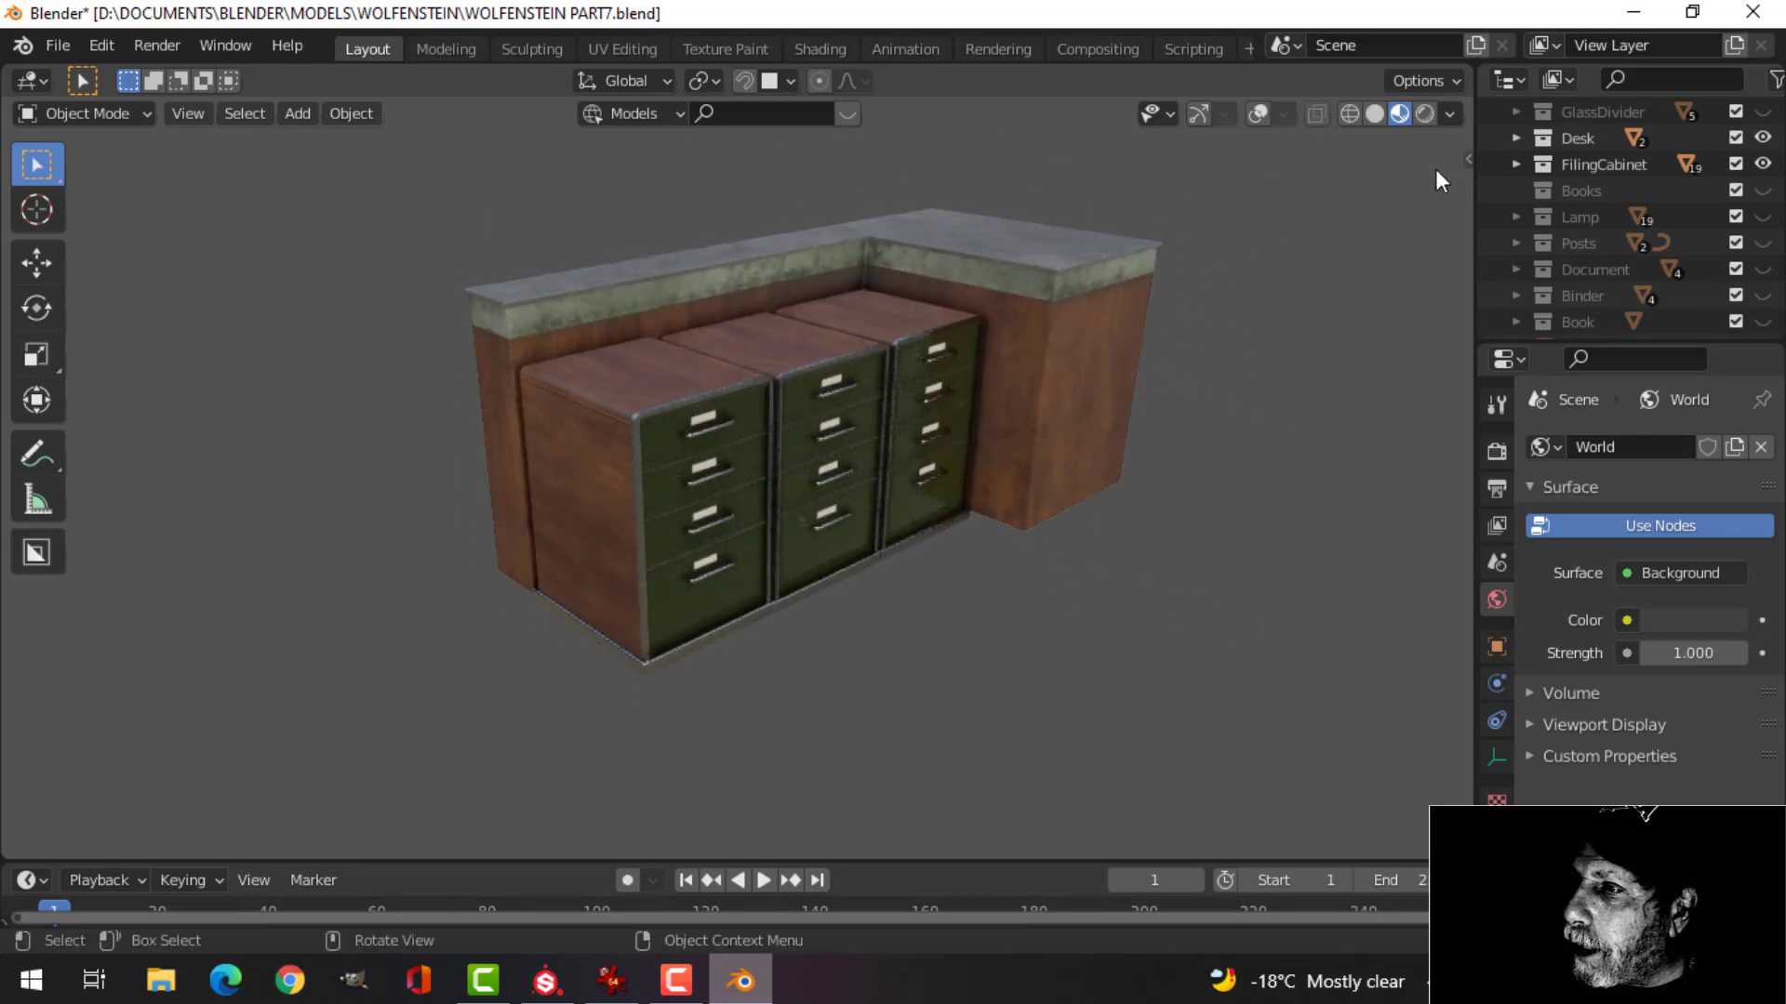
Preview the cabinets under the road HDRI and set the material preview lighting to the blue-sky open-field HDRI.
left_click(1449, 113)
left_click(1433, 329)
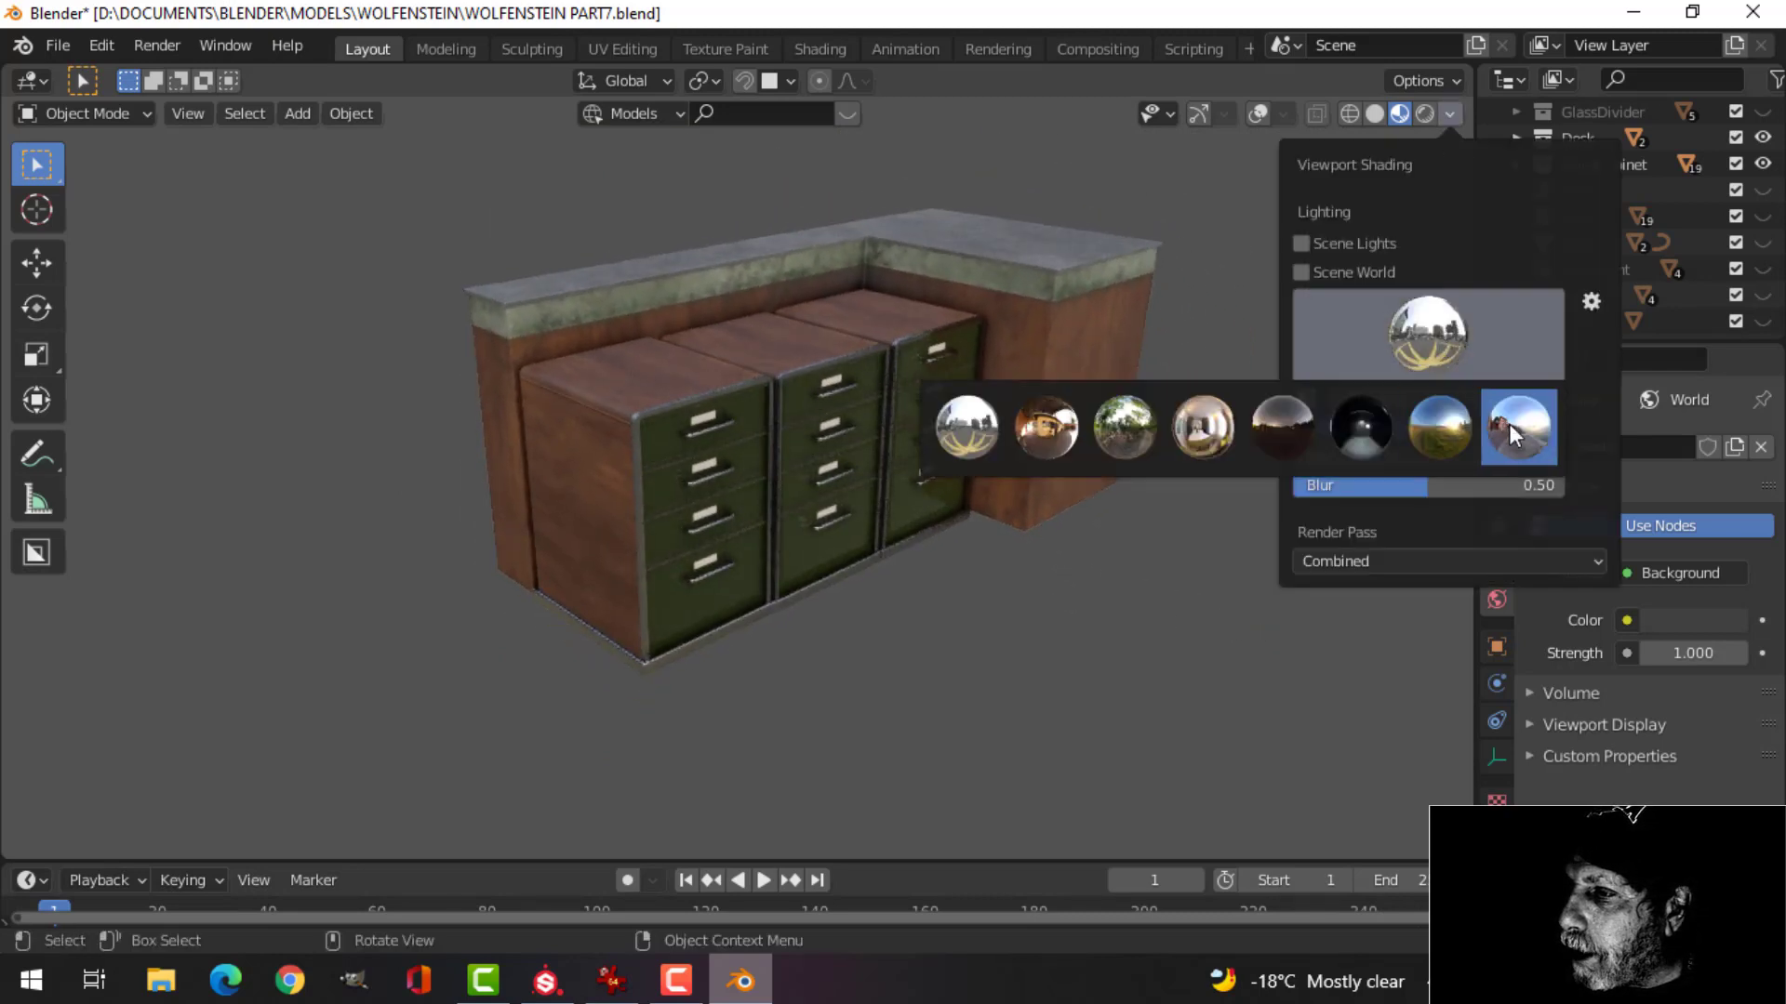
left_click(1508, 422)
left_click(1425, 353)
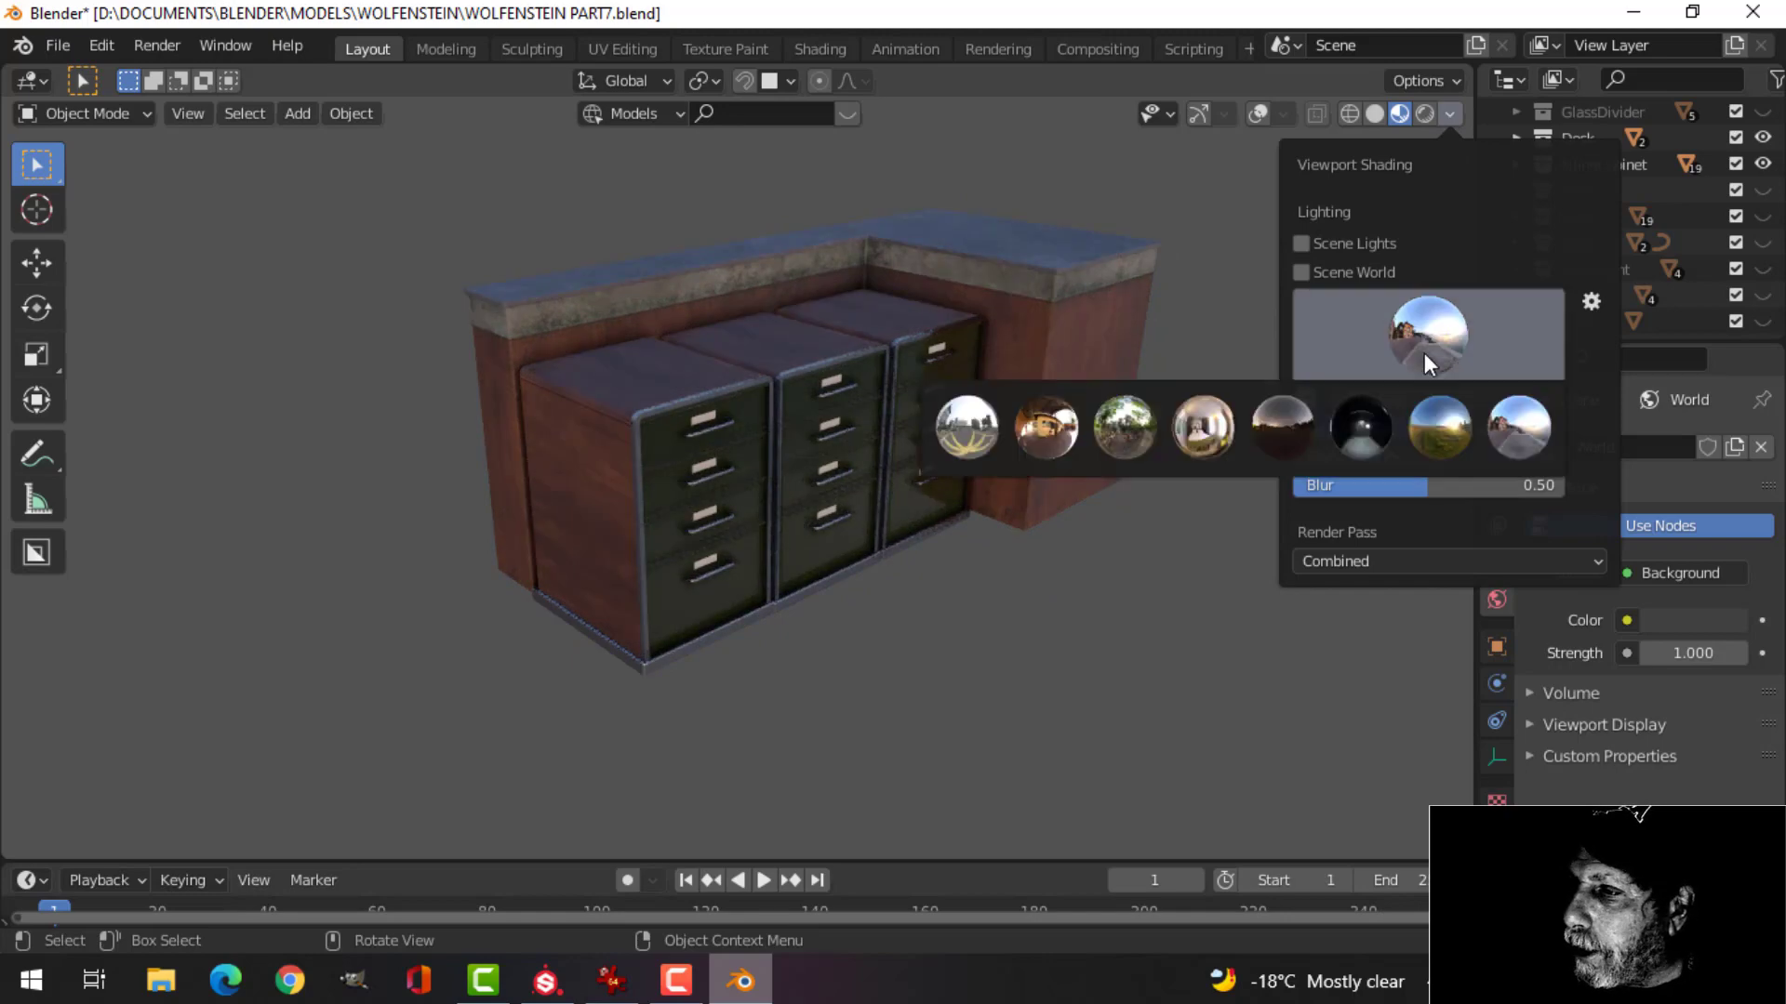
left_click(1453, 441)
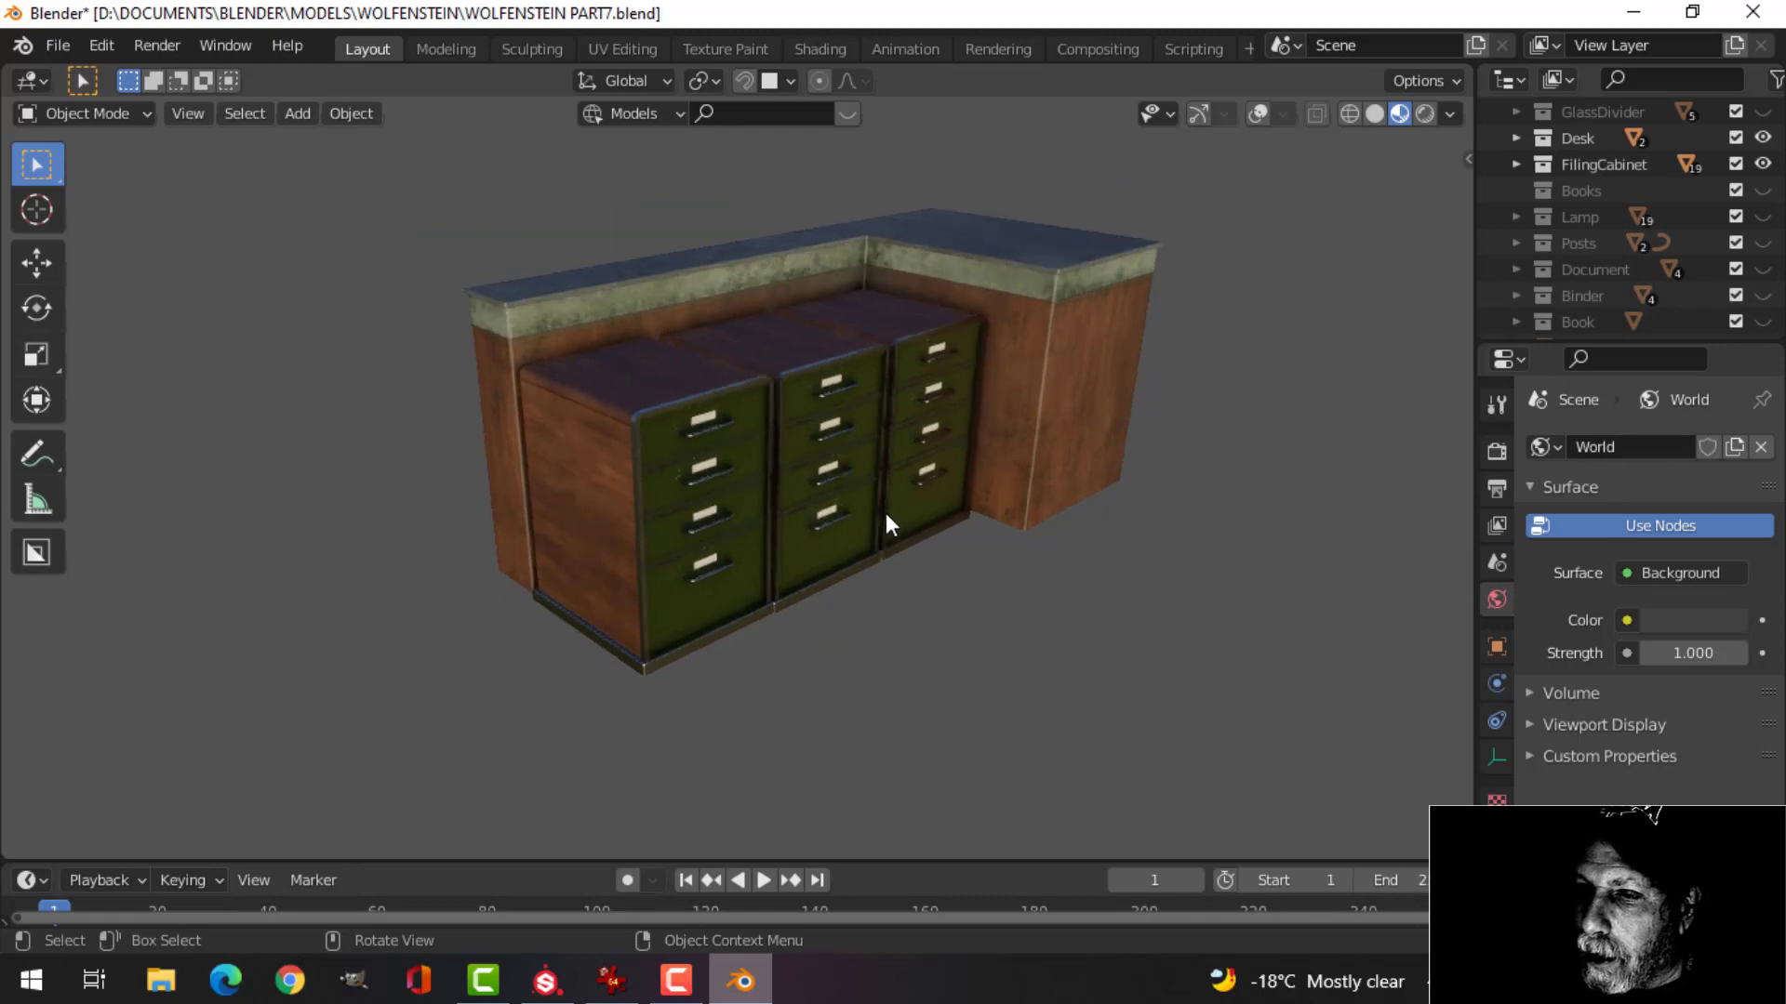
scroll(885, 517, "up", 2)
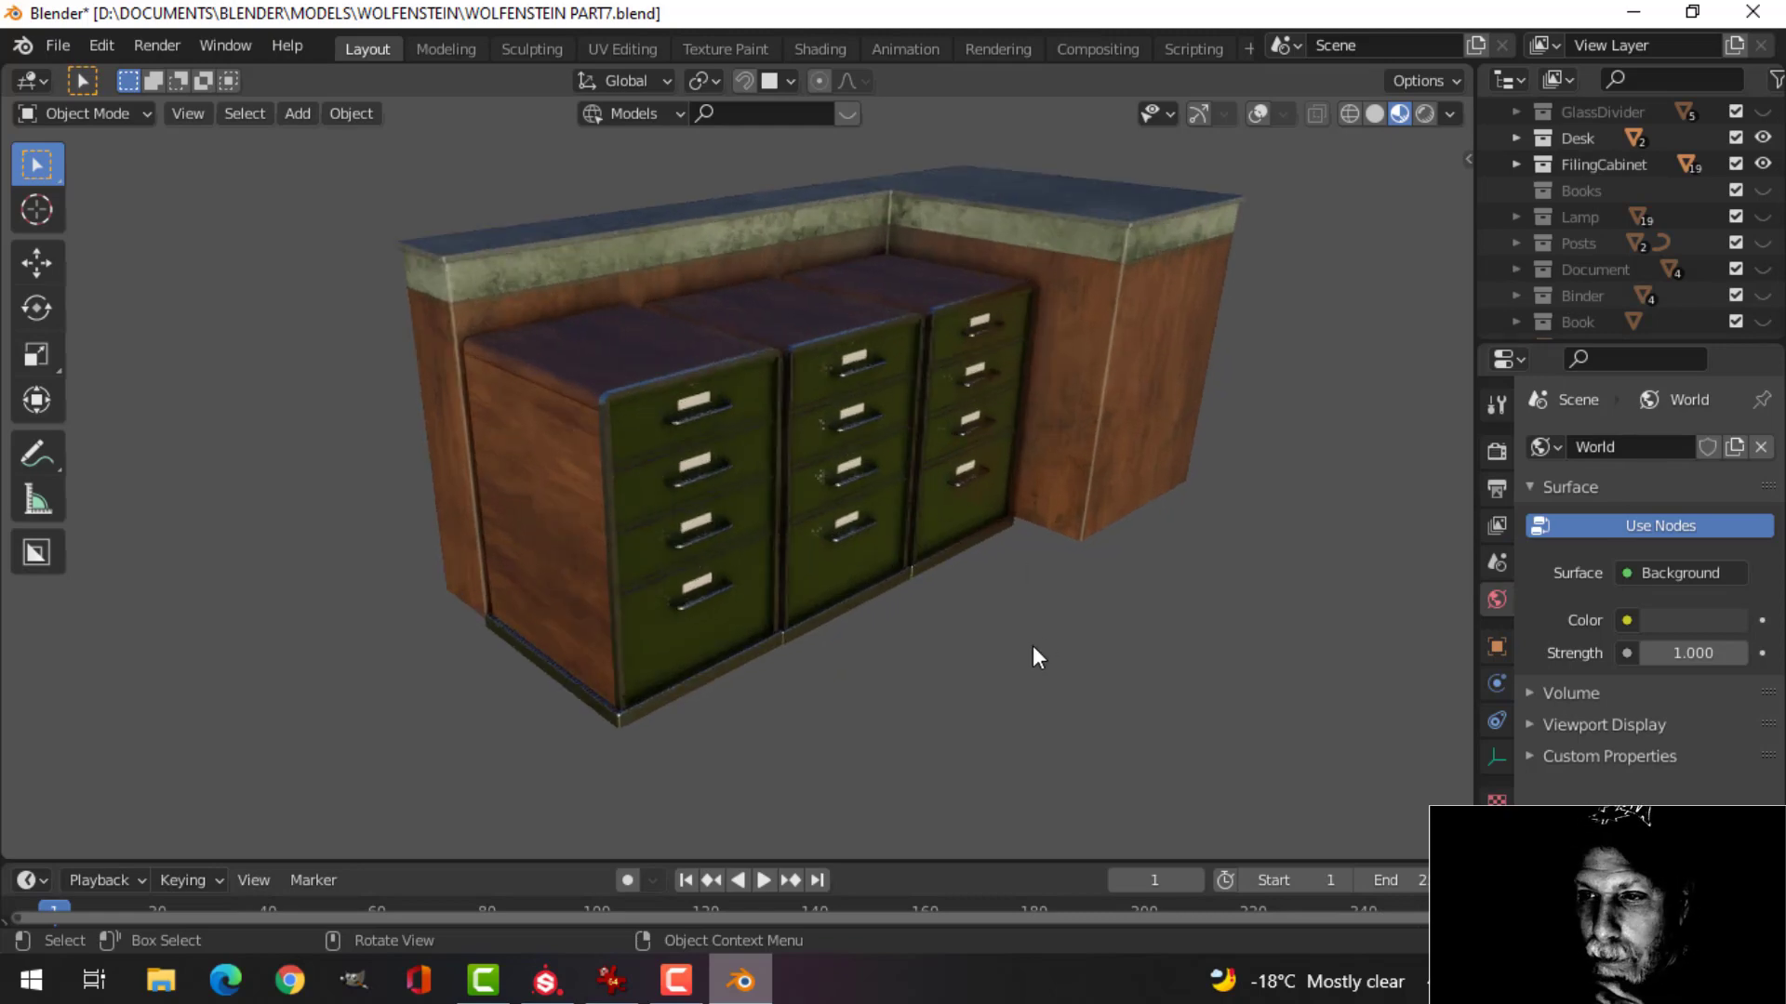